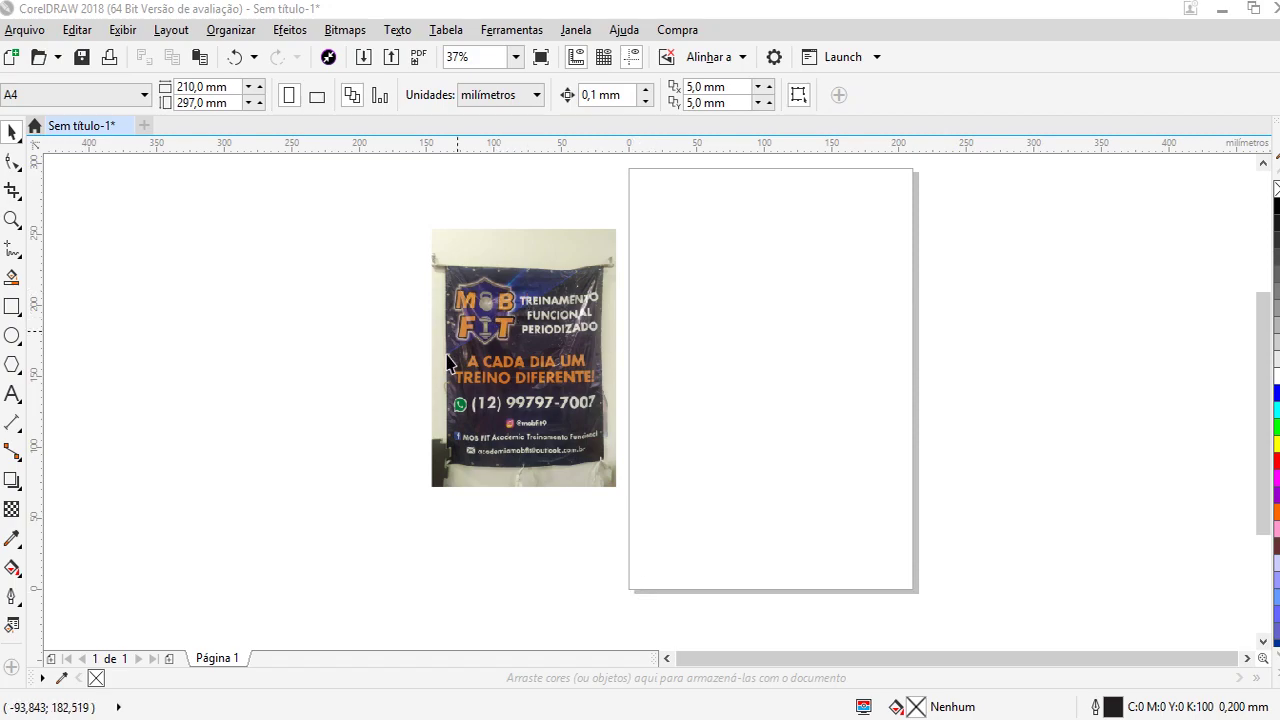
Crop a copy of the banner photo to the MOB FIT logo and move the cropped logo onto the page
{"action": "left_click", "coordinate": [571, 332]}
{"action": "scroll", "coordinate": [571, 332], "scroll_direction": "up", "scroll_amount": 2}
{"action": "scroll", "coordinate": [507, 312], "scroll_direction": "down", "scroll_amount": 1}
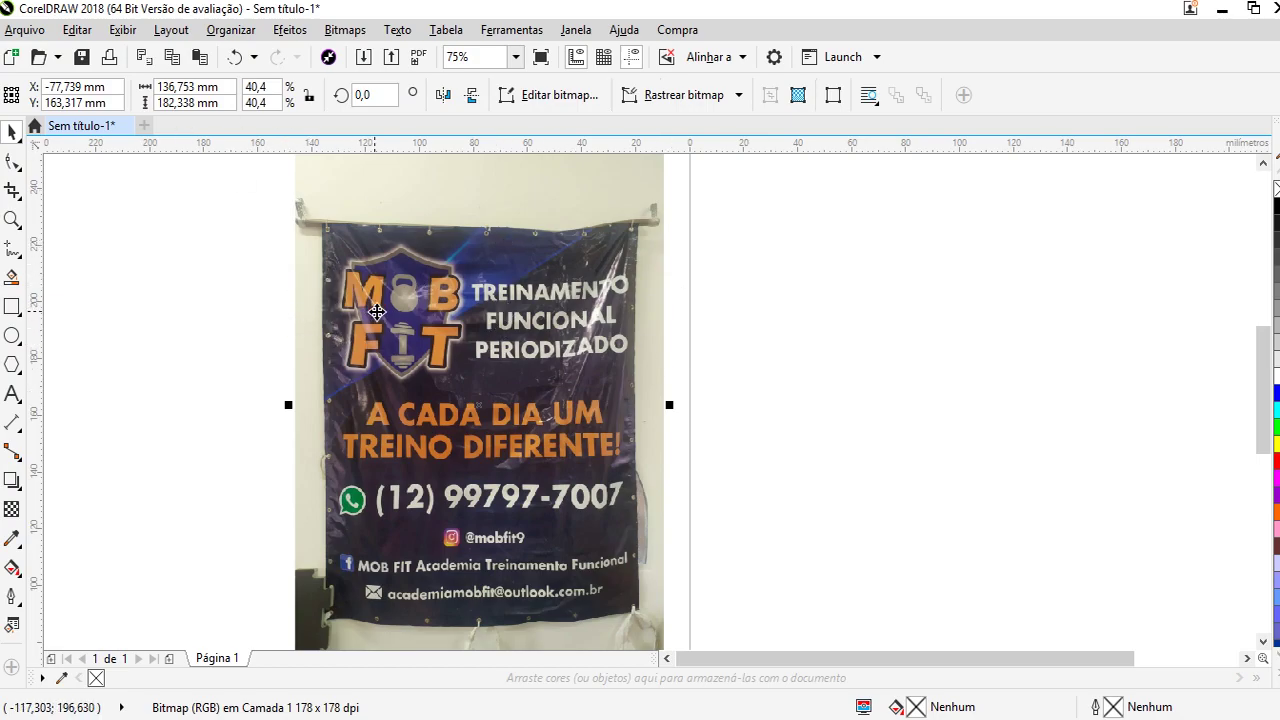
{"action": "scroll", "coordinate": [450, 295], "scroll_direction": "up", "scroll_amount": 1}
{"action": "scroll", "coordinate": [395, 351], "scroll_direction": "down", "scroll_amount": 1}
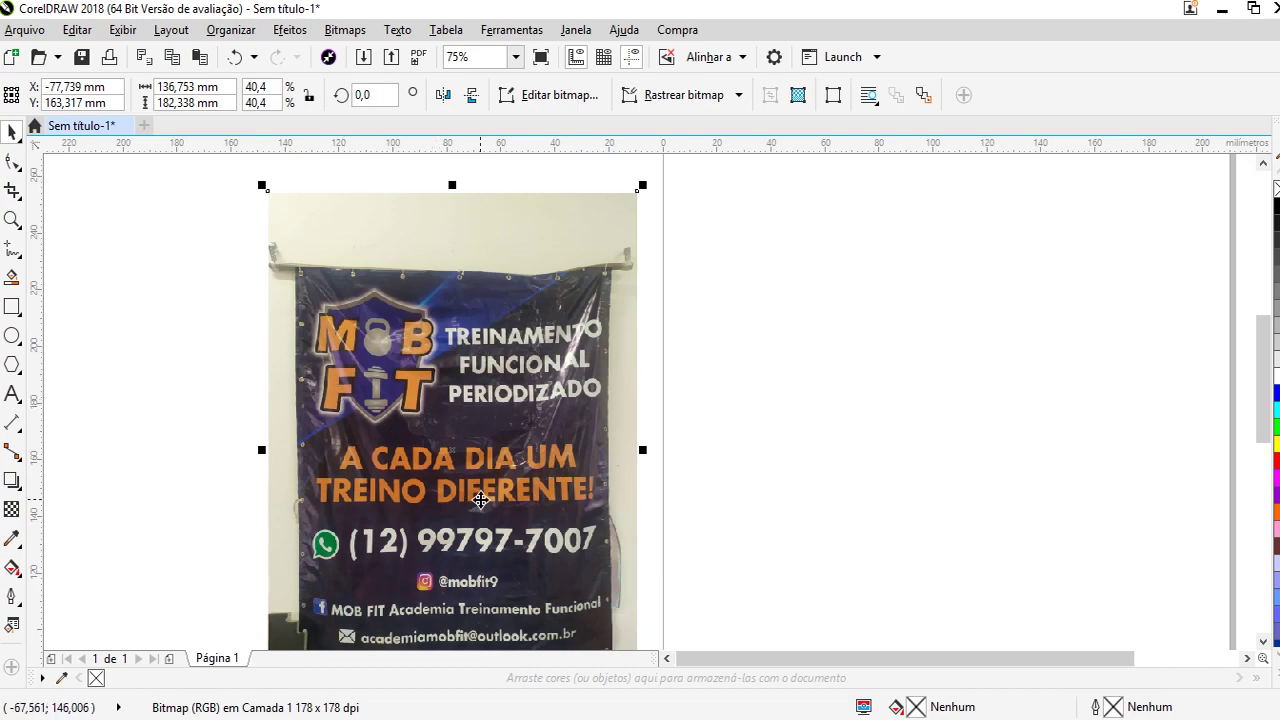
{"action": "left_click", "coordinate": [12, 189]}
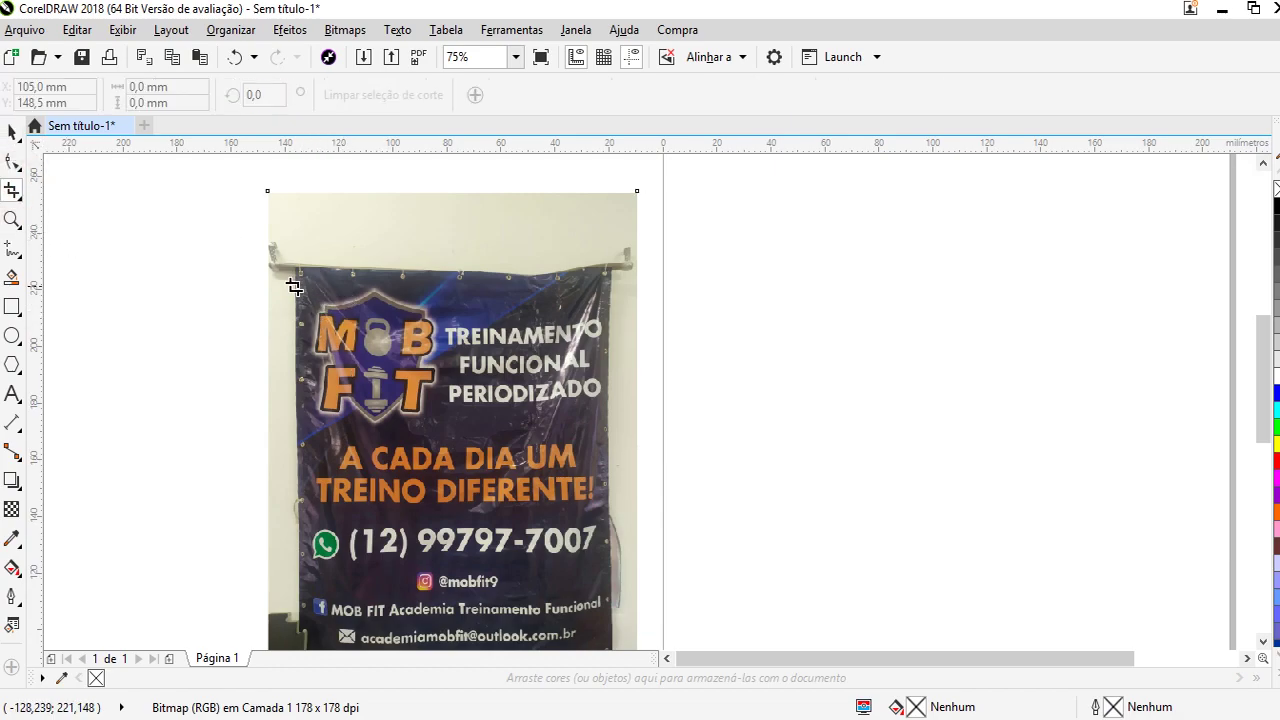
{"action": "left_click_drag", "start_coordinate": [300, 278], "coordinate": [446, 438]}
{"action": "key", "text": "Escape"}
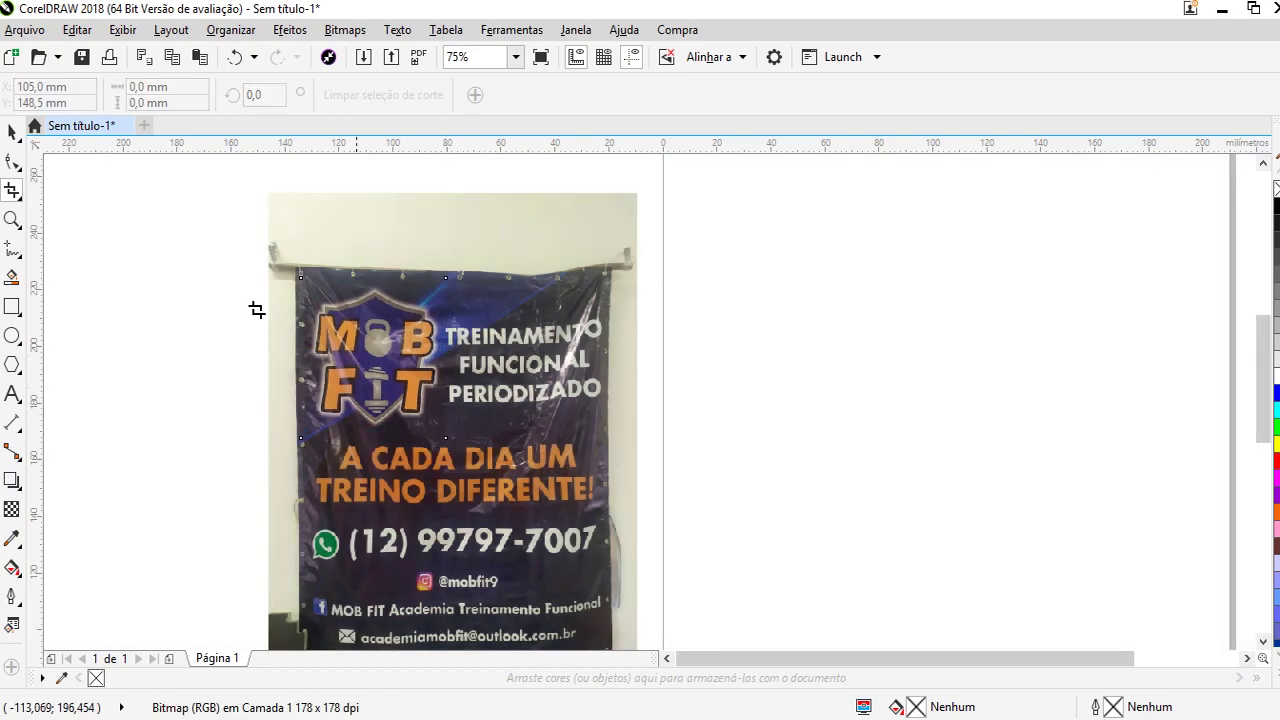
{"action": "left_click", "coordinate": [13, 131]}
{"action": "left_click_drag", "start_coordinate": [377, 368], "coordinate": [1007, 381]}
Draw a circle about 76 mm in diameter over the cropped logo with its left arc following the shield's left edge
{"action": "scroll", "coordinate": [1113, 370], "scroll_direction": "up", "scroll_amount": 2}
{"action": "scroll", "coordinate": [540, 245], "scroll_direction": "down", "scroll_amount": 1}
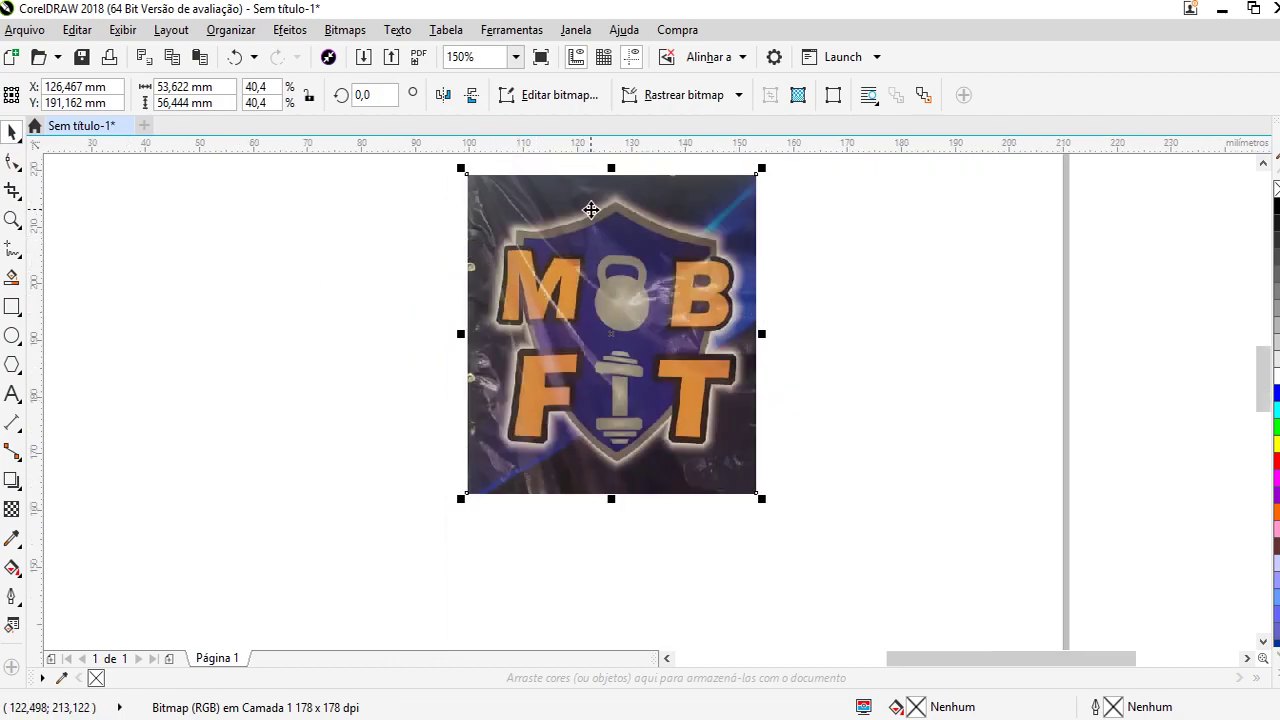
{"action": "scroll", "coordinate": [480, 370], "scroll_direction": "down", "scroll_amount": 1}
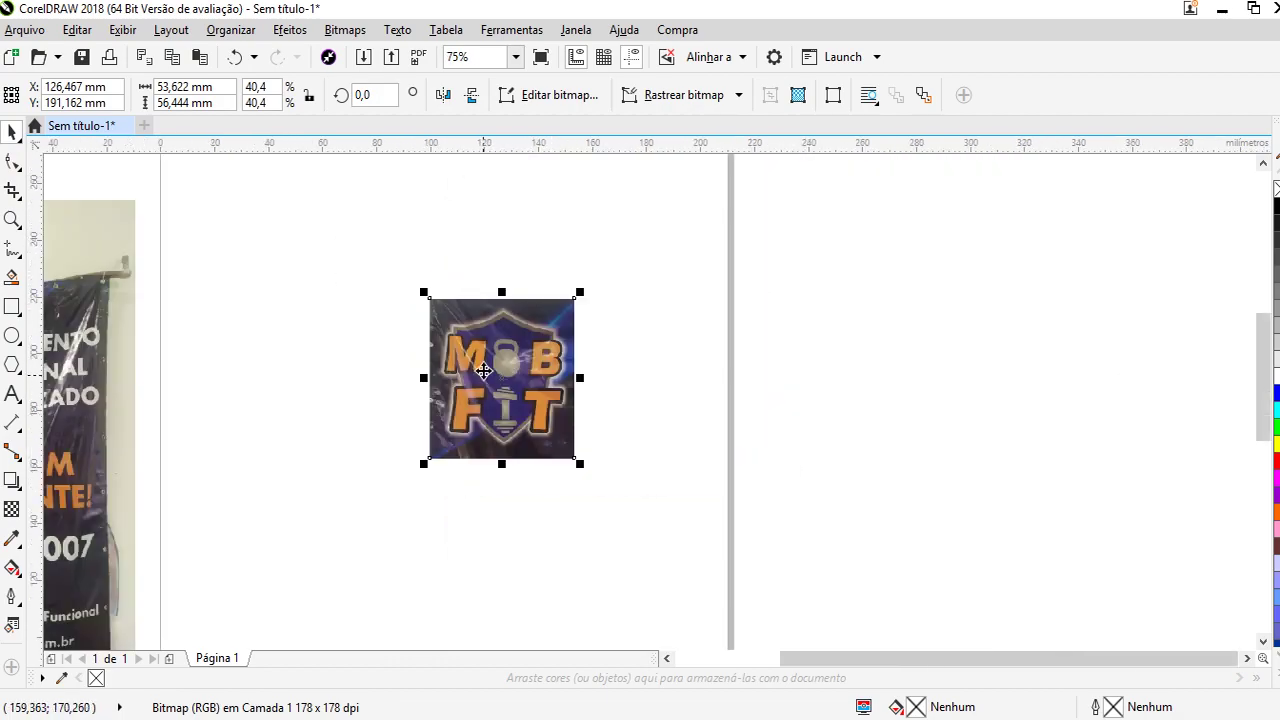
{"action": "scroll", "coordinate": [507, 351], "scroll_direction": "up", "scroll_amount": 1}
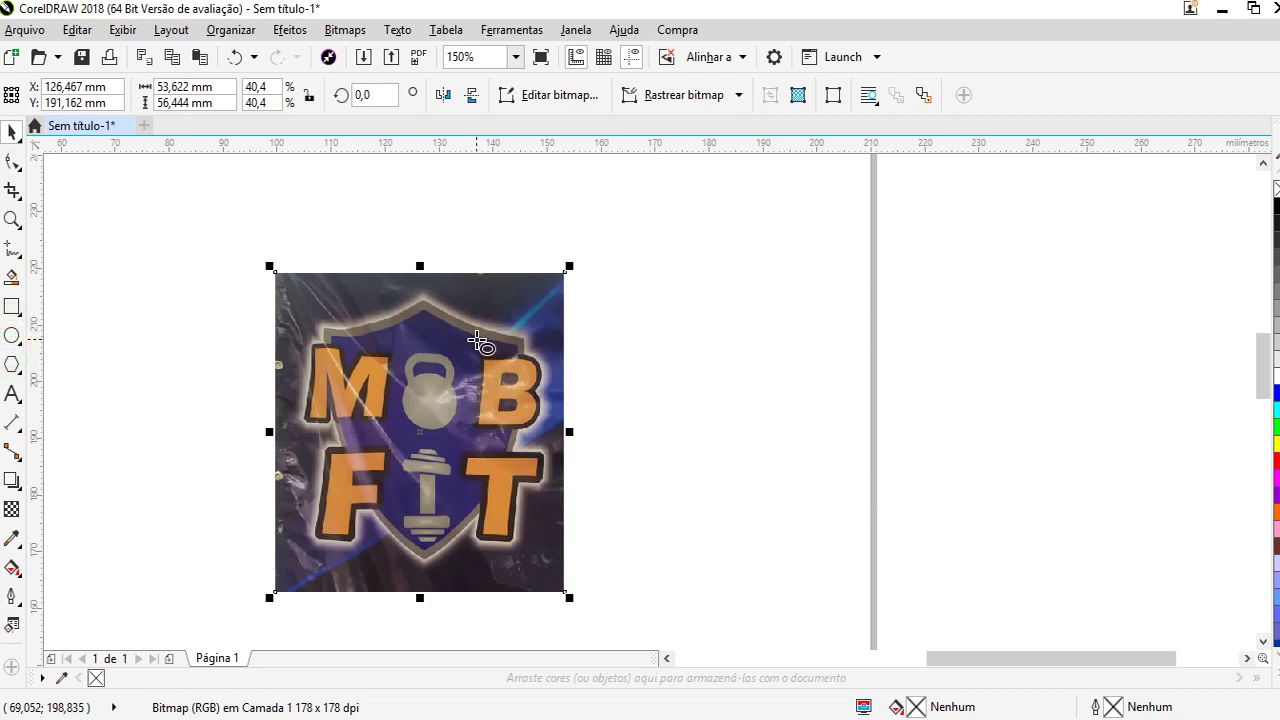
{"action": "left_click", "coordinate": [10, 338]}
{"action": "left_click_drag", "start_coordinate": [306, 210], "coordinate": [583, 577]}
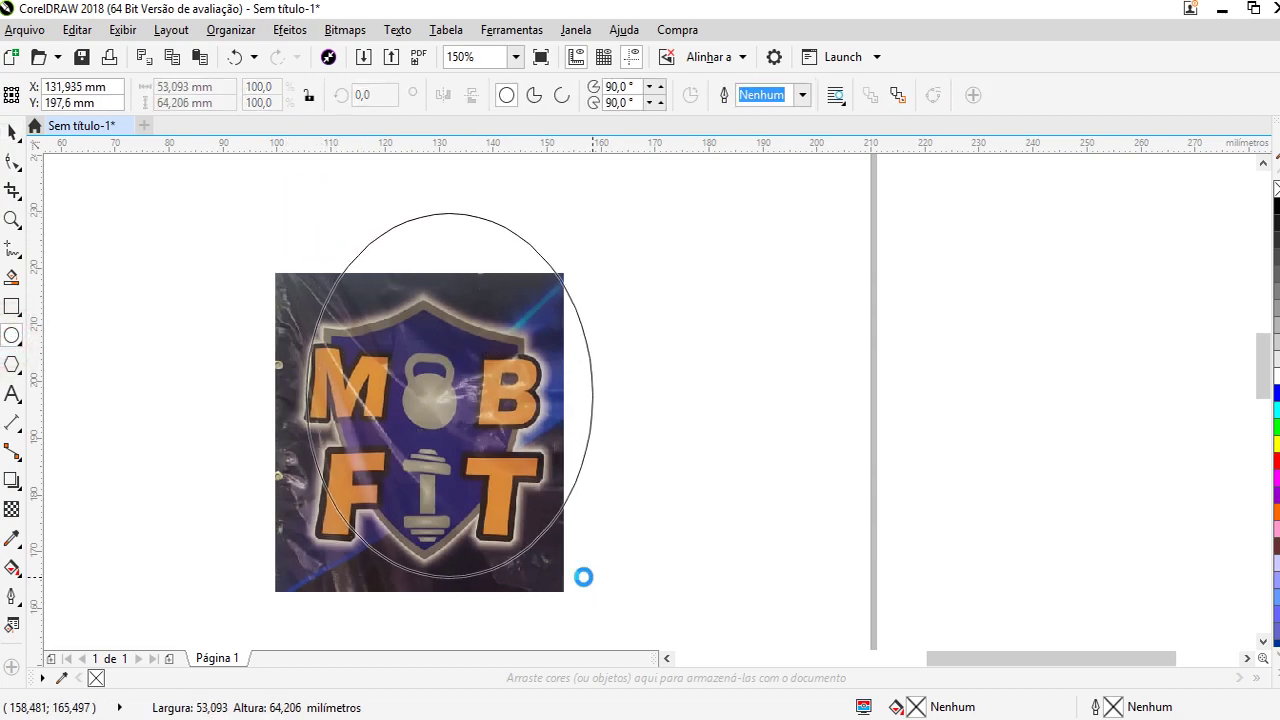
{"action": "key", "text": "ctrl+z"}
{"action": "left_click_drag", "start_coordinate": [316, 218], "coordinate": [716, 639]}
{"action": "left_click", "coordinate": [12, 131]}
{"action": "left_click_drag", "start_coordinate": [623, 460], "coordinate": [628, 399]}
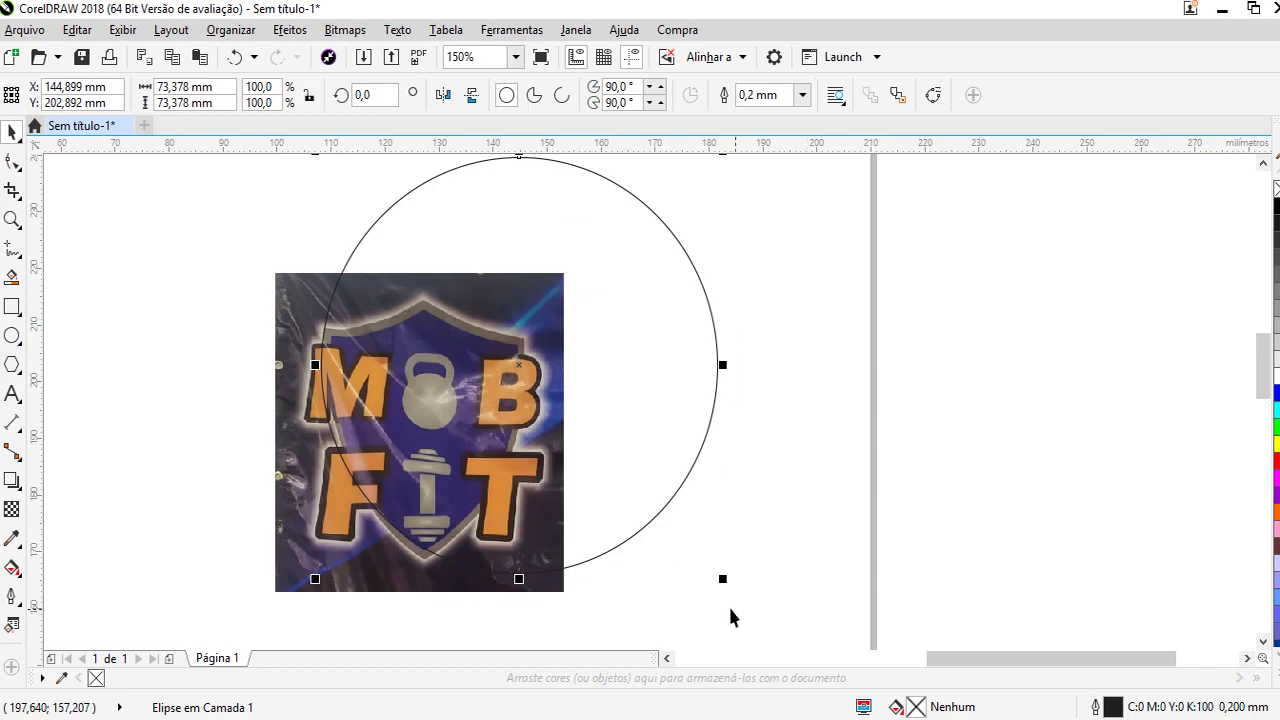
{"action": "left_click_drag", "start_coordinate": [722, 585], "coordinate": [747, 596]}
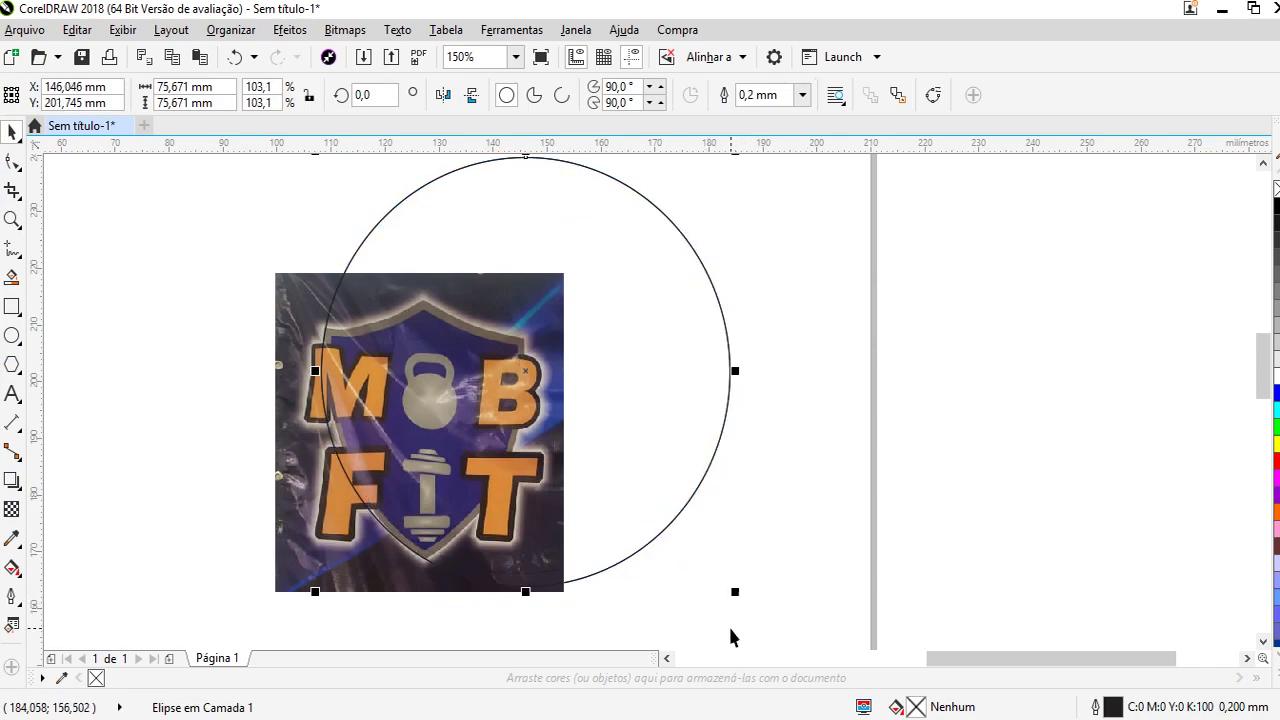
Duplicate the circle horizontally so that the copy's right arc follows the shield's right edge
{"action": "left_click_drag", "start_coordinate": [651, 421], "coordinate": [449, 409]}
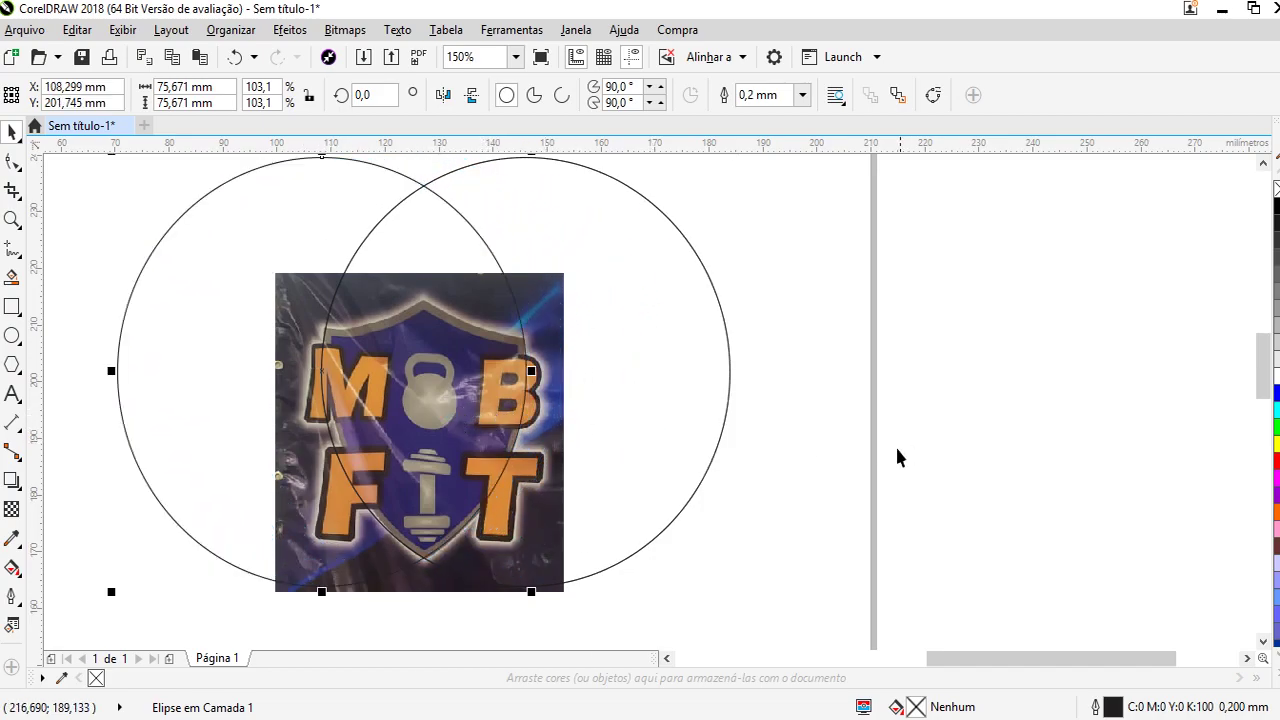
{"action": "scroll", "coordinate": [766, 497], "scroll_direction": "down", "scroll_amount": 2}
{"action": "scroll", "coordinate": [601, 416], "scroll_direction": "up", "scroll_amount": 2}
{"action": "left_click", "coordinate": [604, 419]}
{"action": "scroll", "coordinate": [464, 425], "scroll_direction": "down", "scroll_amount": 1}
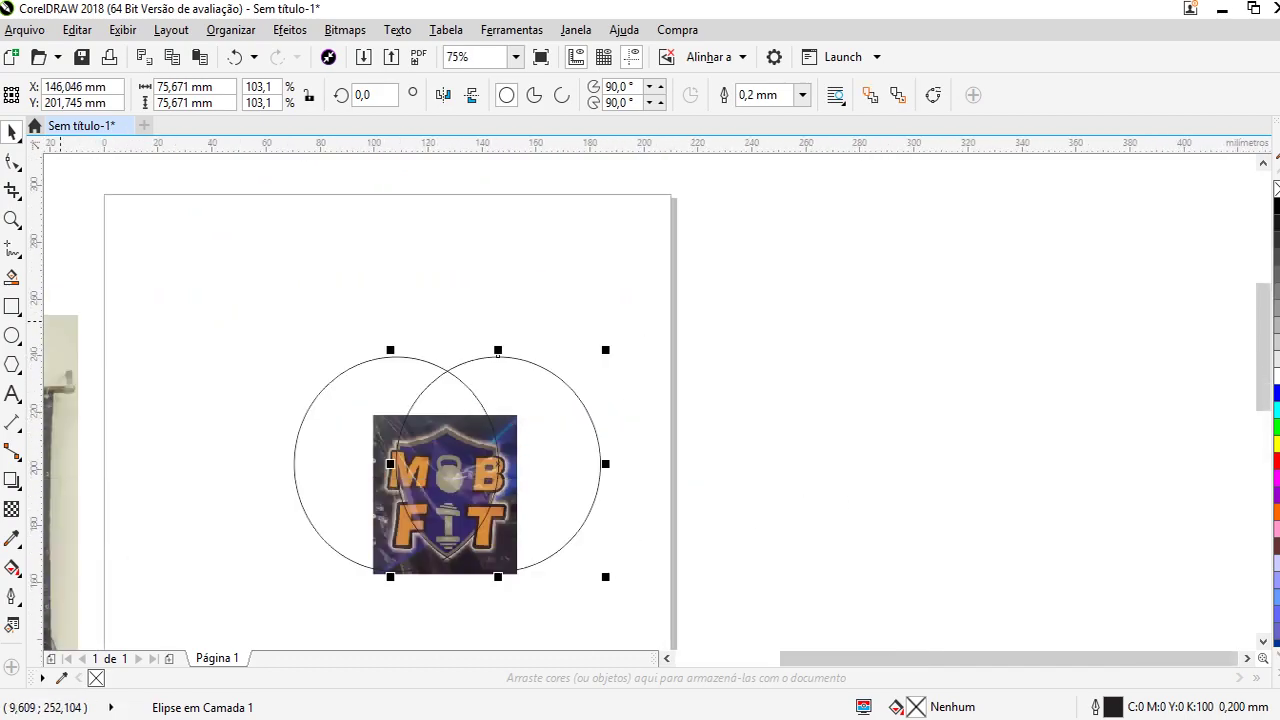
Draw a third circle about 86 mm in diameter above the logo and fit its lower arc to the shield's upper-left edge
{"action": "left_click", "coordinate": [12, 335]}
{"action": "left_click_drag", "start_coordinate": [242, 276], "coordinate": [478, 408]}
{"action": "left_click", "coordinate": [12, 132]}
{"action": "left_click_drag", "start_coordinate": [367, 352], "coordinate": [400, 274]}
{"action": "scroll", "coordinate": [457, 336], "scroll_direction": "up", "scroll_amount": 1}
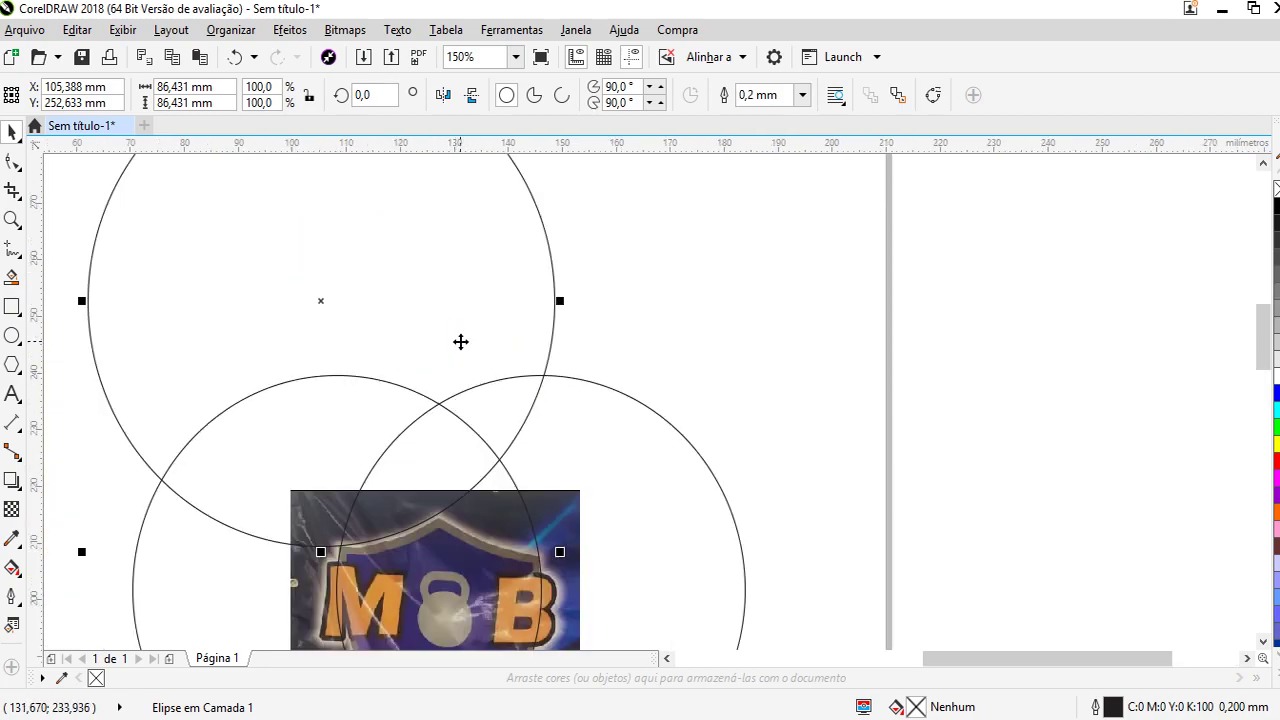
{"action": "mouse_move", "coordinate": [437, 297]}
{"action": "left_mouse_down"}
{"action": "mouse_move", "coordinate": [460, 306]}
{"action": "mouse_move", "coordinate": [442, 300]}
{"action": "left_mouse_up"}
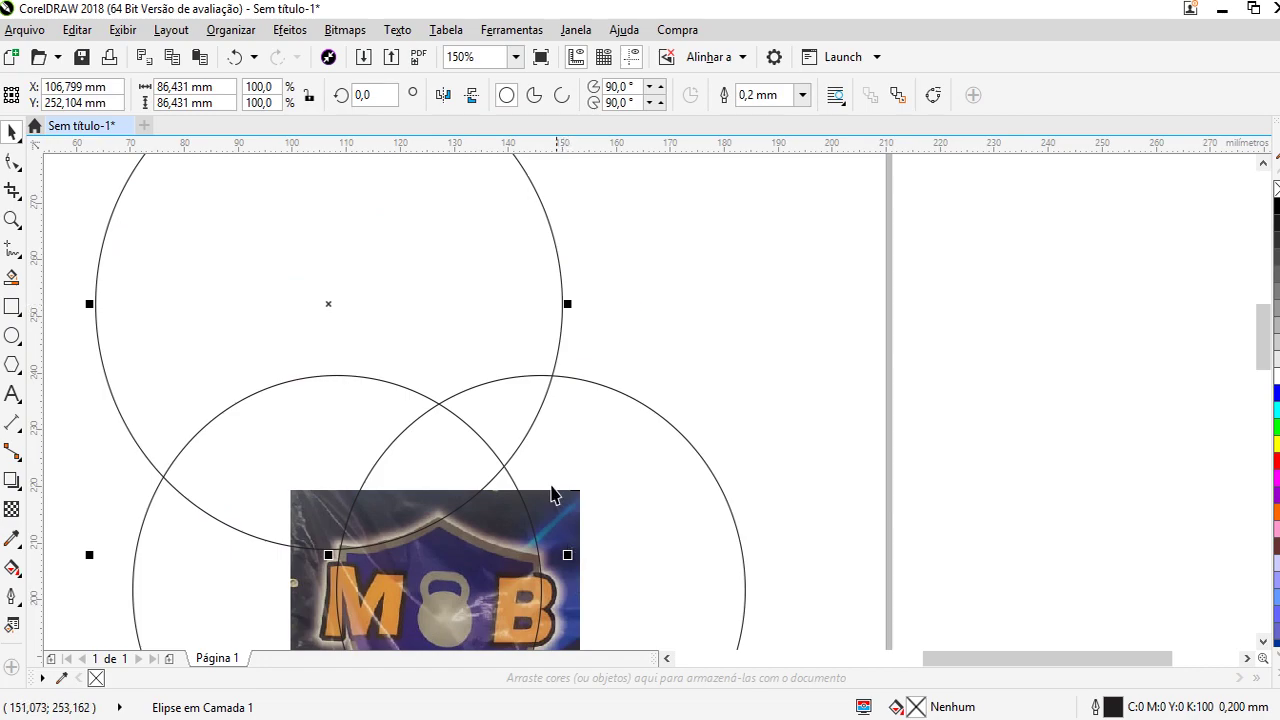
{"action": "left_click_drag", "start_coordinate": [566, 558], "coordinate": [558, 552]}
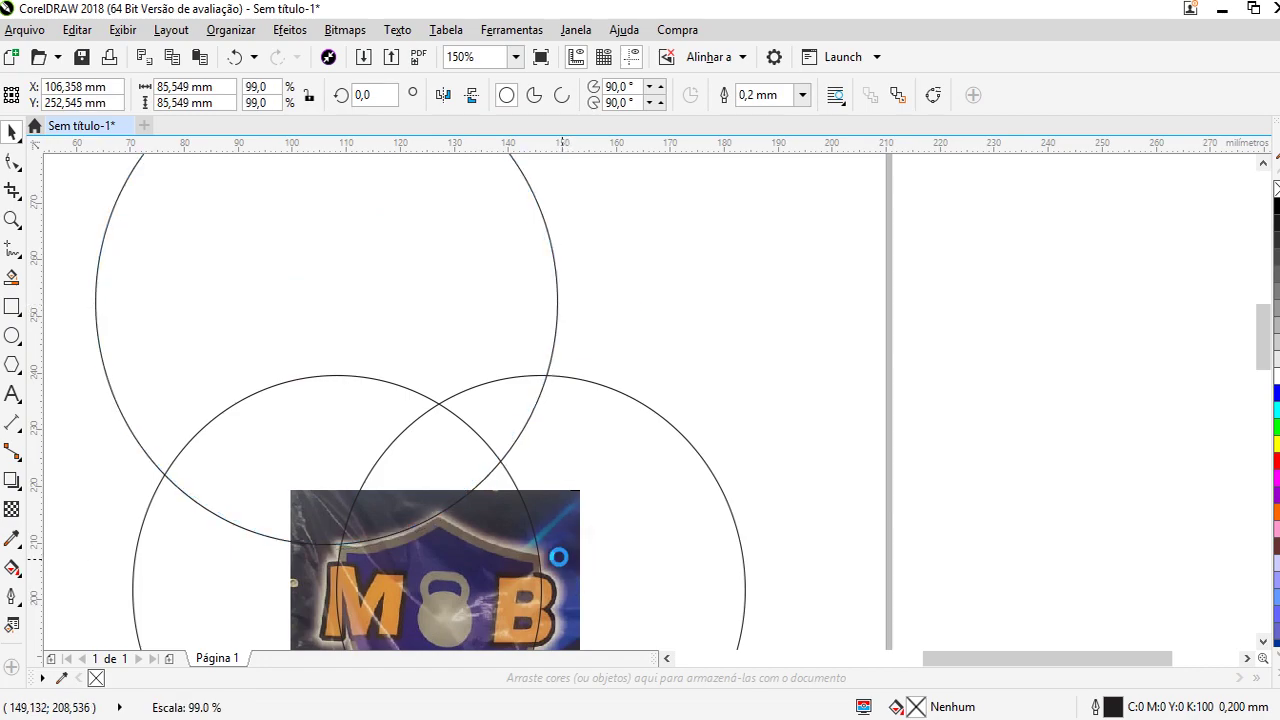
{"action": "left_click_drag", "start_coordinate": [426, 303], "coordinate": [431, 302]}
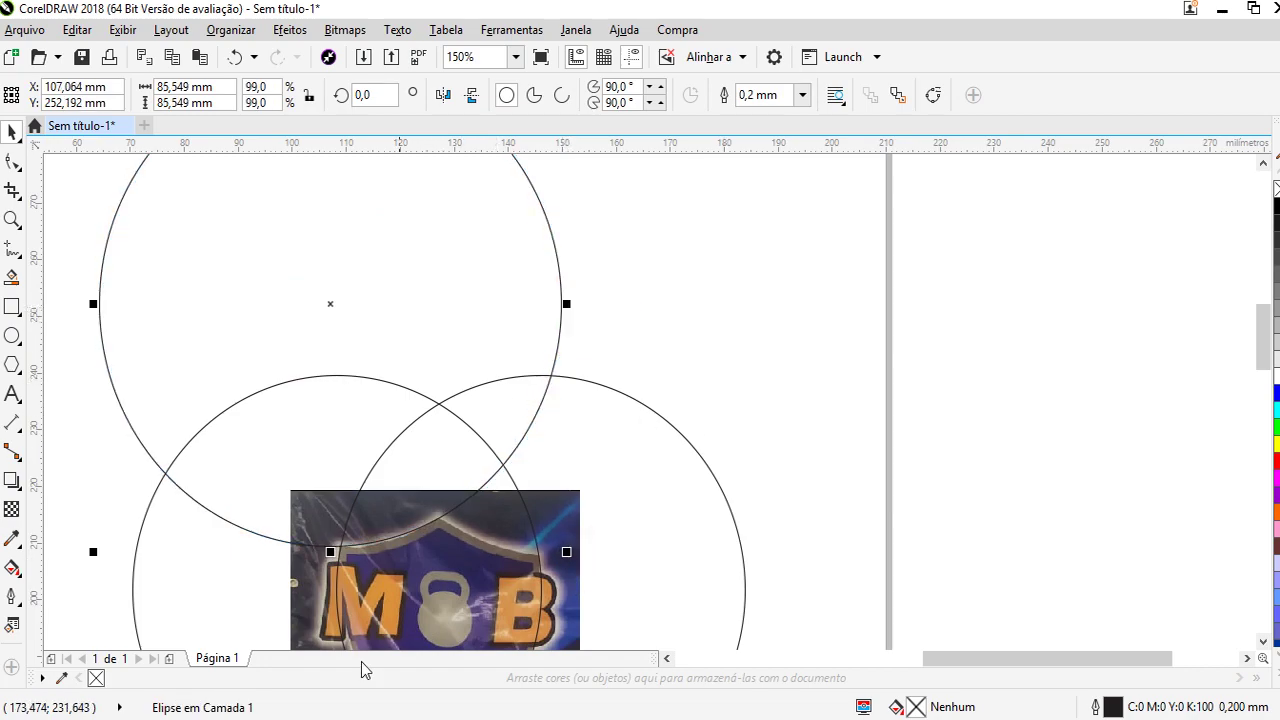
Try enlarging the upper circle to about 105 mm and shifting it left against the shield's upper-left edge
{"action": "scroll", "coordinate": [349, 623], "scroll_direction": "up", "scroll_amount": 2}
{"action": "scroll", "coordinate": [366, 390], "scroll_direction": "down", "scroll_amount": 4}
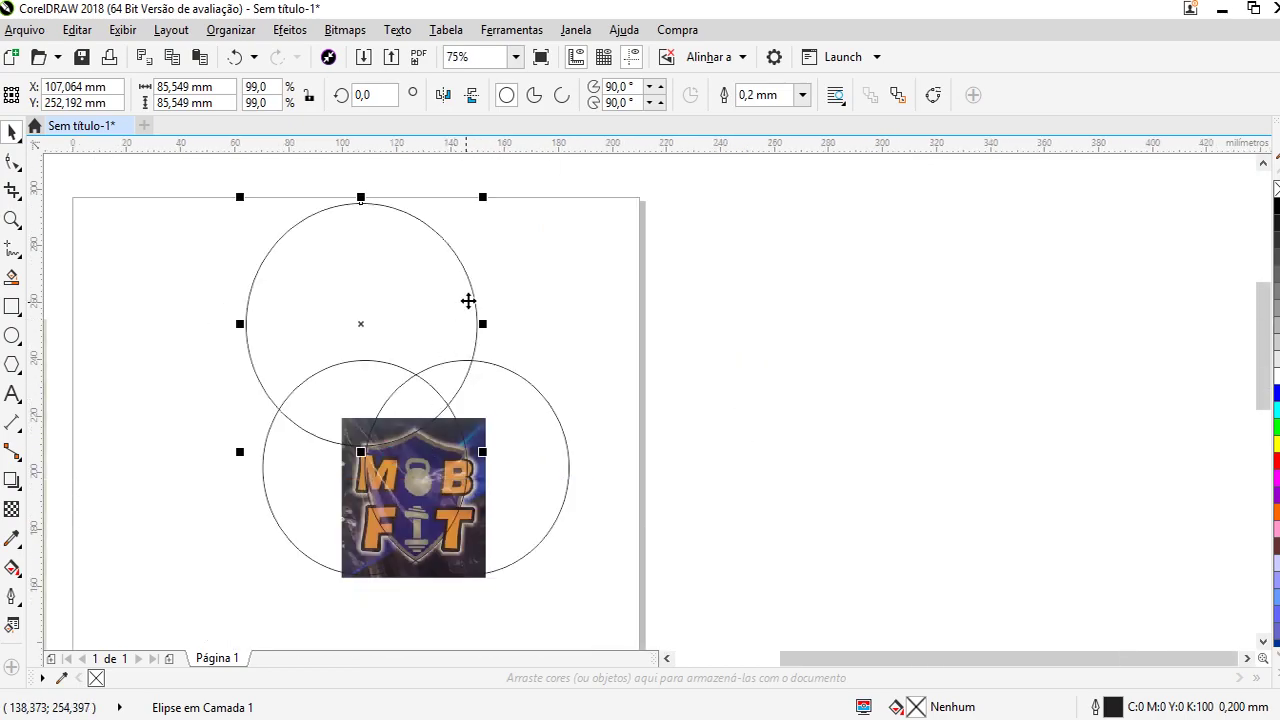
{"action": "left_click_drag", "start_coordinate": [482, 199], "coordinate": [545, 146]}
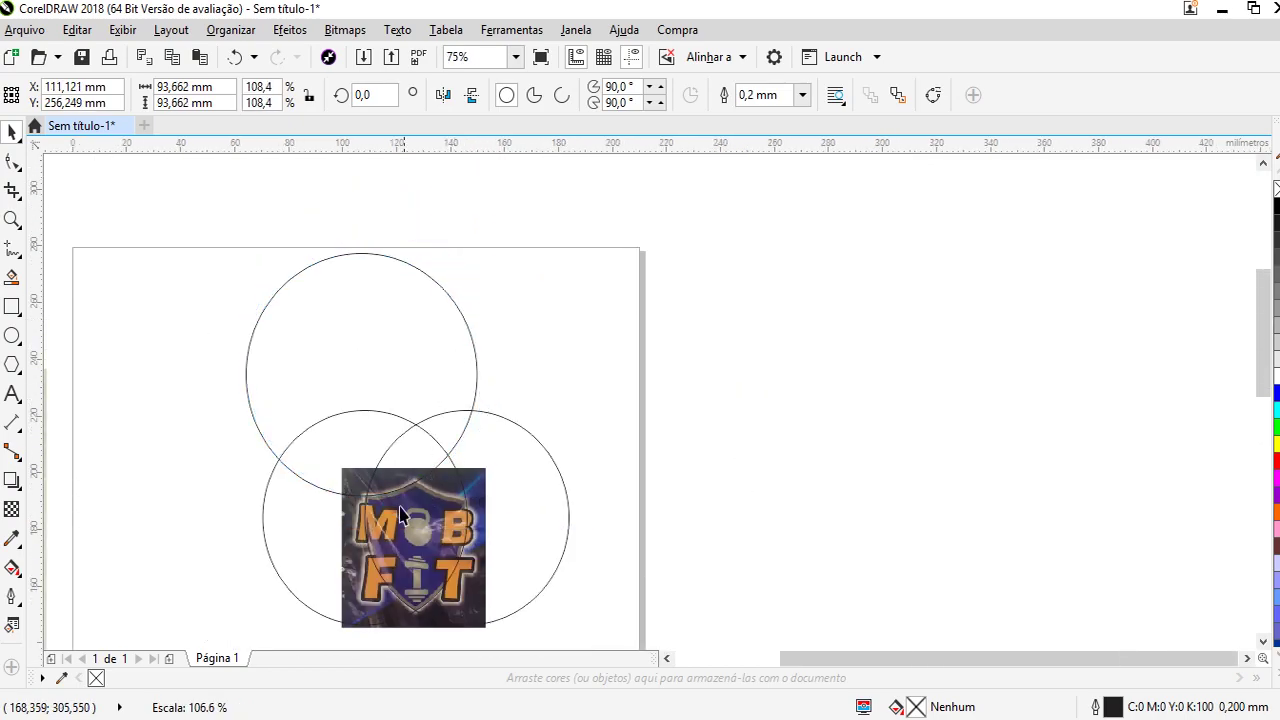
{"action": "scroll", "coordinate": [390, 505], "scroll_direction": "up", "scroll_amount": 2}
{"action": "left_click_drag", "start_coordinate": [406, 408], "coordinate": [349, 409]}
{"action": "scroll", "coordinate": [349, 409], "scroll_direction": "down", "scroll_amount": 2}
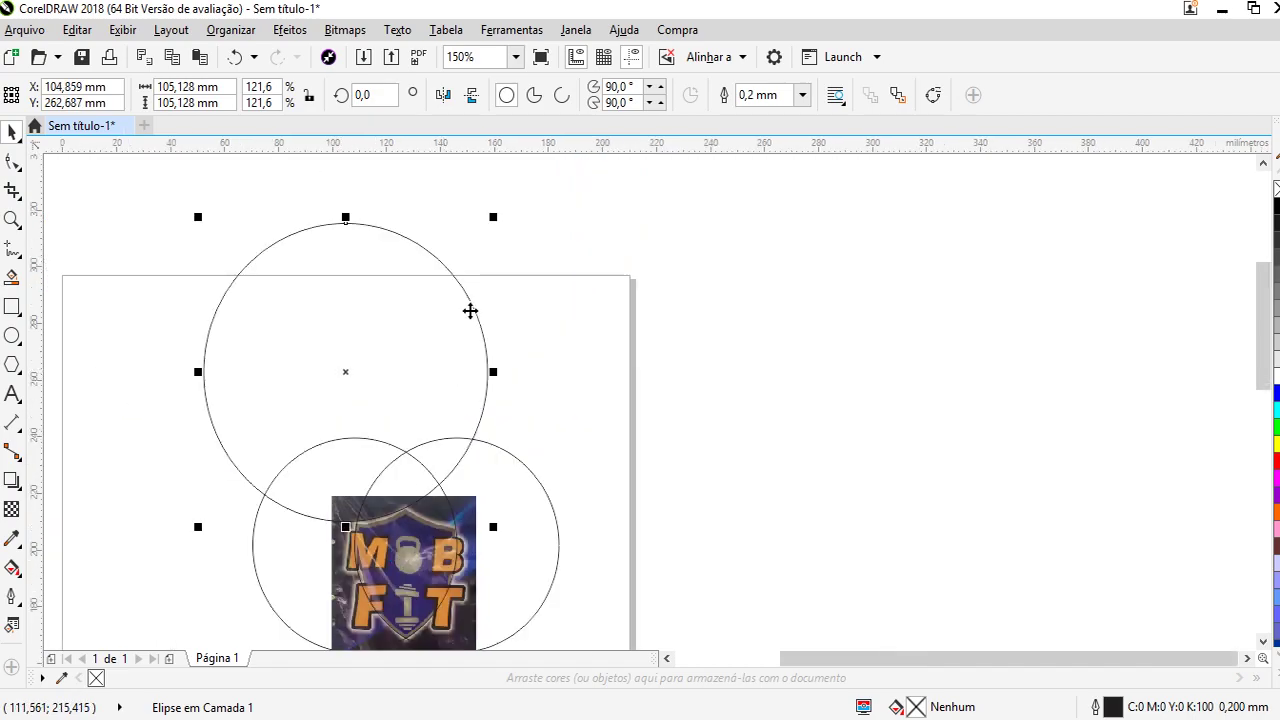
Shrink the upper circle to about 60 mm and move it so its lower arc follows the shield's upper-left edge
{"action": "left_click_drag", "start_coordinate": [491, 220], "coordinate": [435, 330]}
{"action": "left_click", "coordinate": [423, 334]}
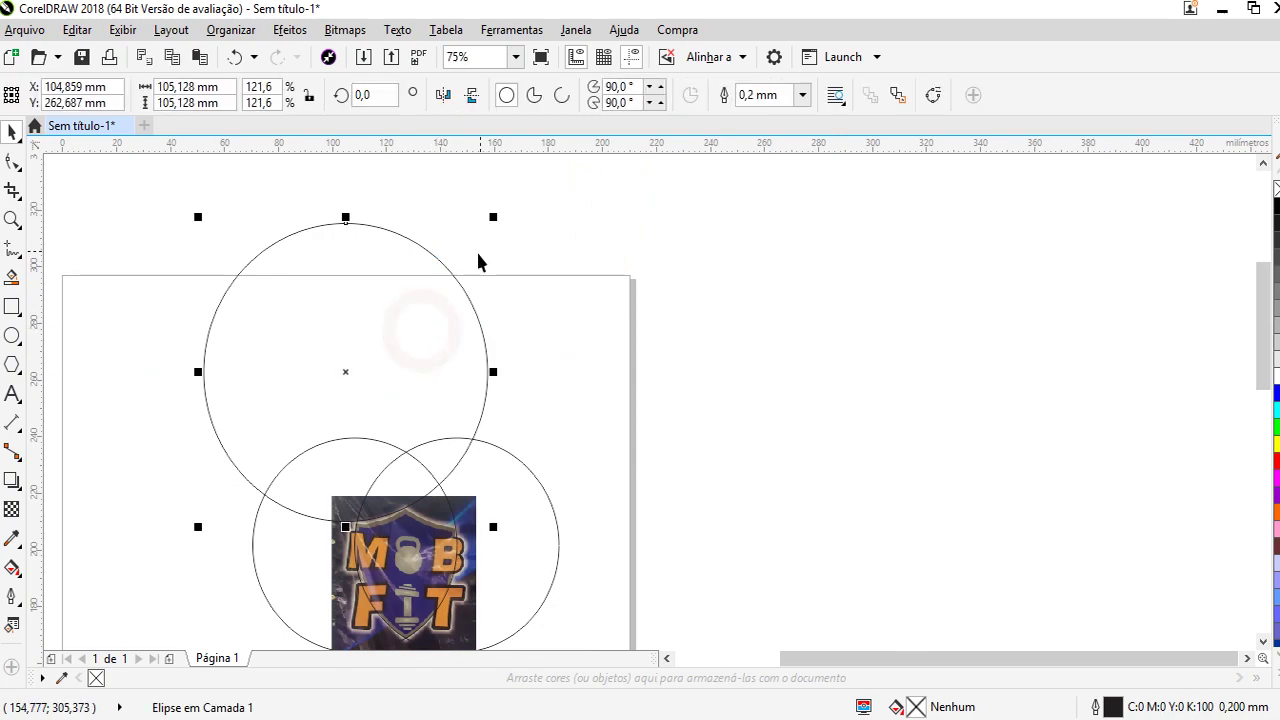
{"action": "left_click_drag", "start_coordinate": [498, 220], "coordinate": [369, 343]}
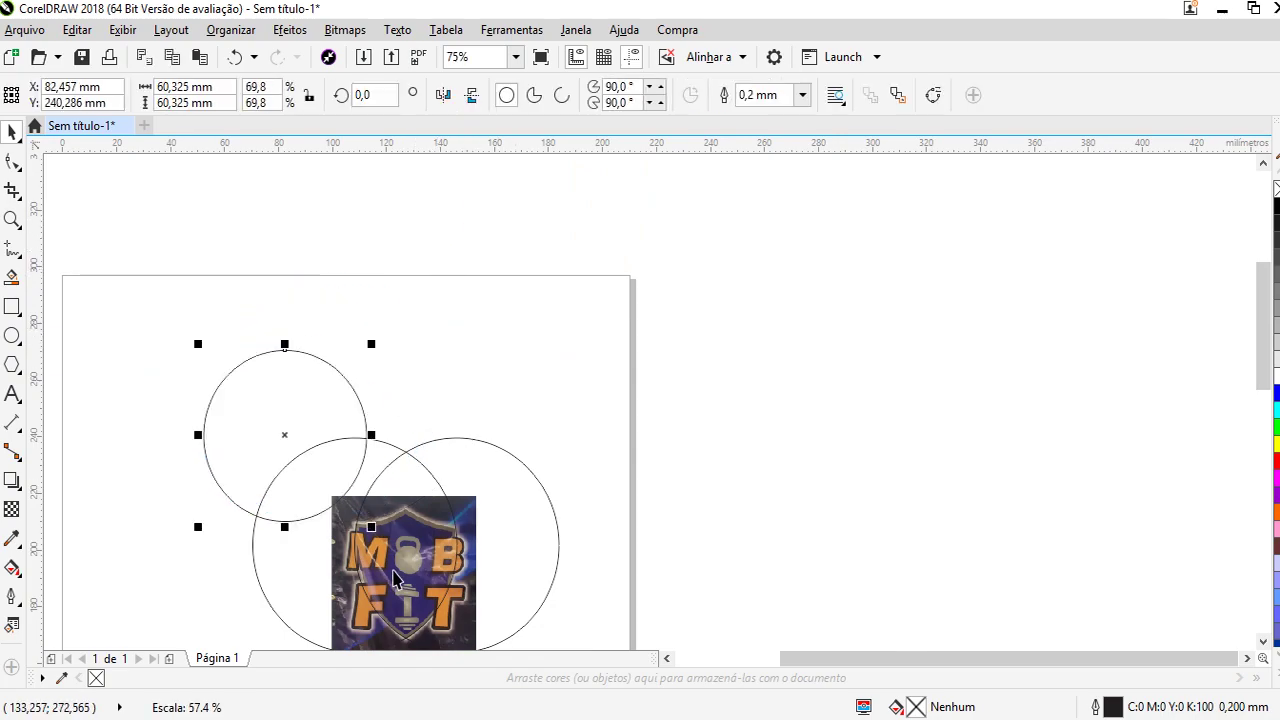
{"action": "scroll", "coordinate": [220, 457], "scroll_direction": "up", "scroll_amount": 2}
{"action": "left_click_drag", "start_coordinate": [220, 457], "coordinate": [366, 465]}
{"action": "scroll", "coordinate": [410, 538], "scroll_direction": "up", "scroll_amount": 2}
{"action": "scroll", "coordinate": [343, 479], "scroll_direction": "down", "scroll_amount": 4}
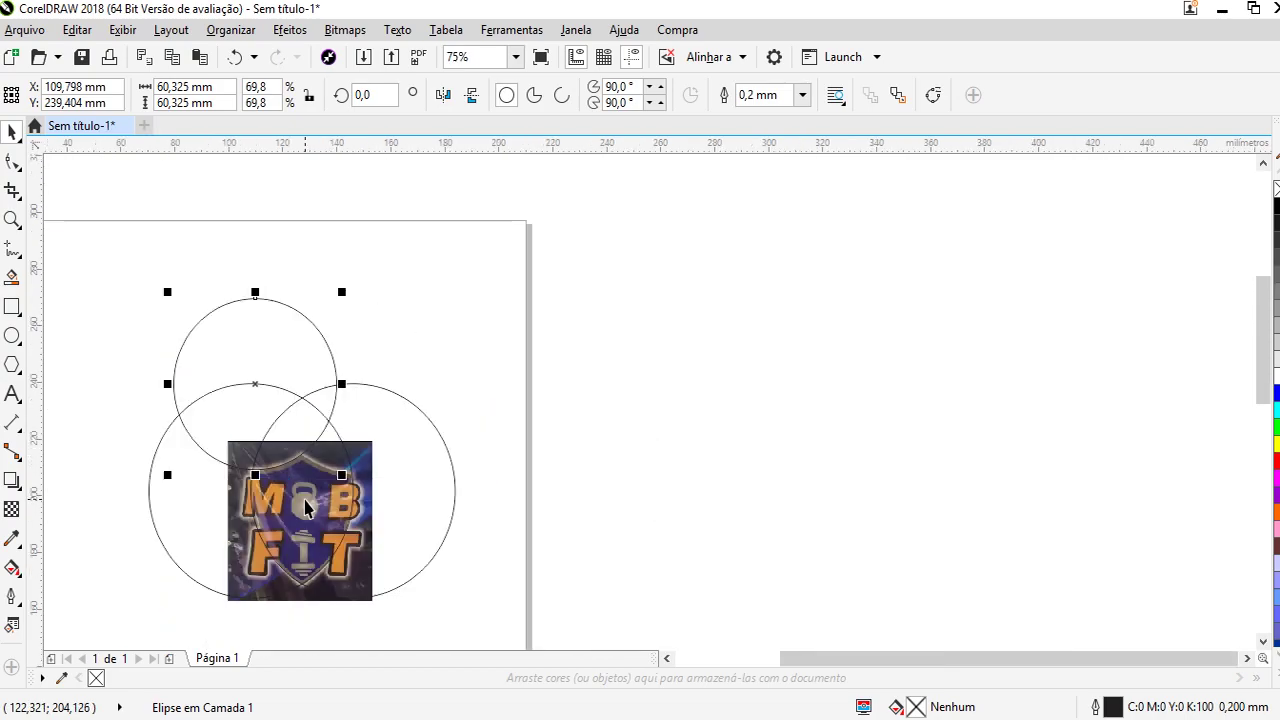
Duplicate the 60 mm circle horizontally and nudge the copy left until its lower arc matches the shield's upper-right edge
{"action": "left_click_drag", "start_coordinate": [252, 358], "coordinate": [347, 358]}
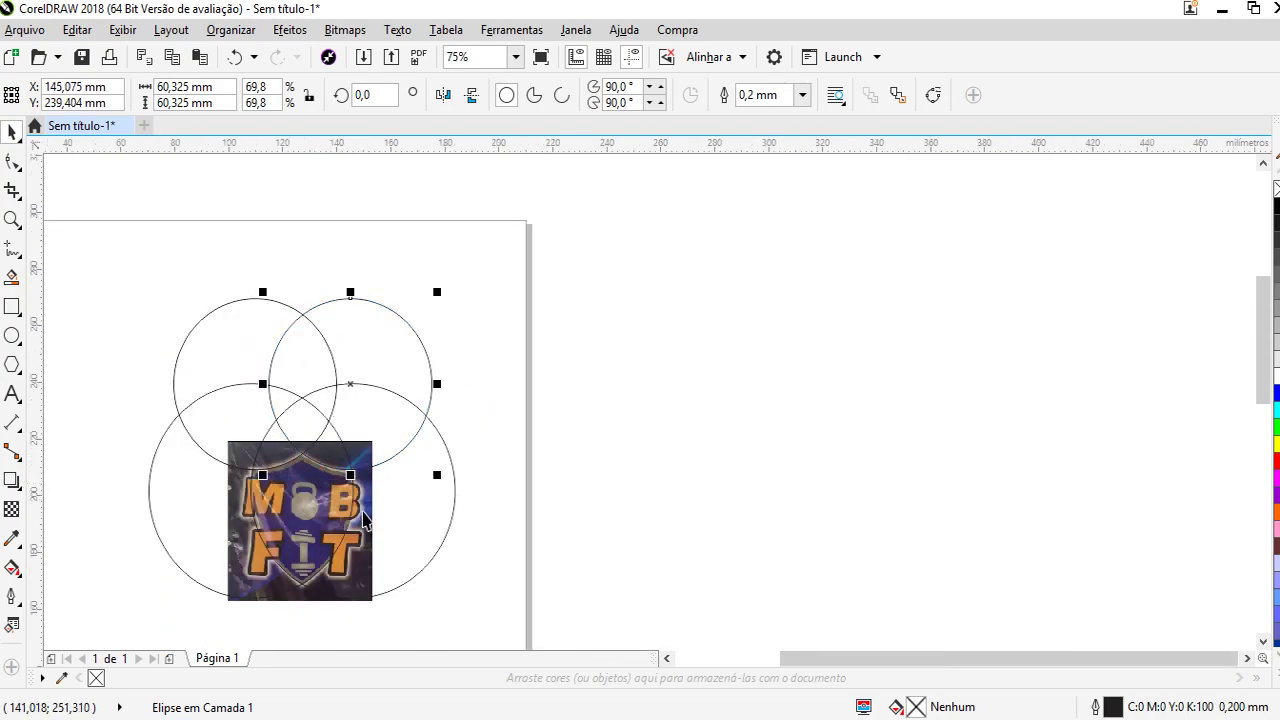
{"action": "scroll", "coordinate": [358, 476], "scroll_direction": "up", "scroll_amount": 2}
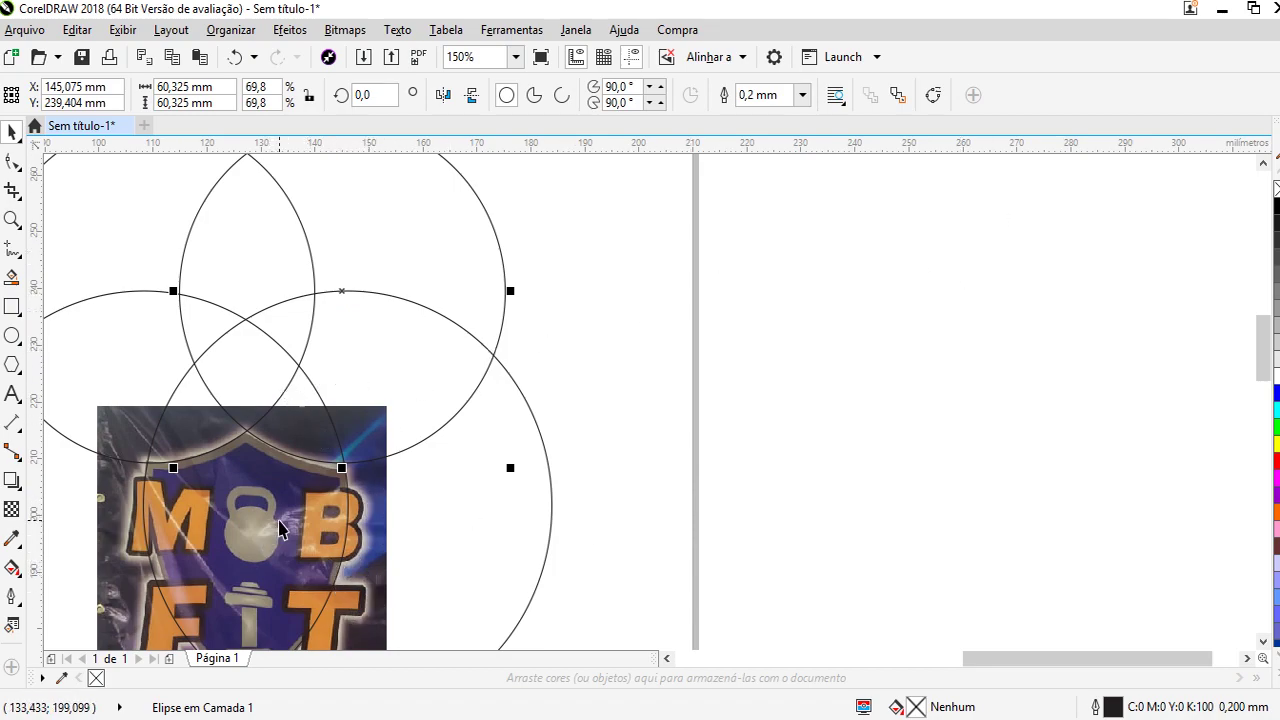
{"action": "scroll", "coordinate": [270, 436], "scroll_direction": "up", "scroll_amount": 2}
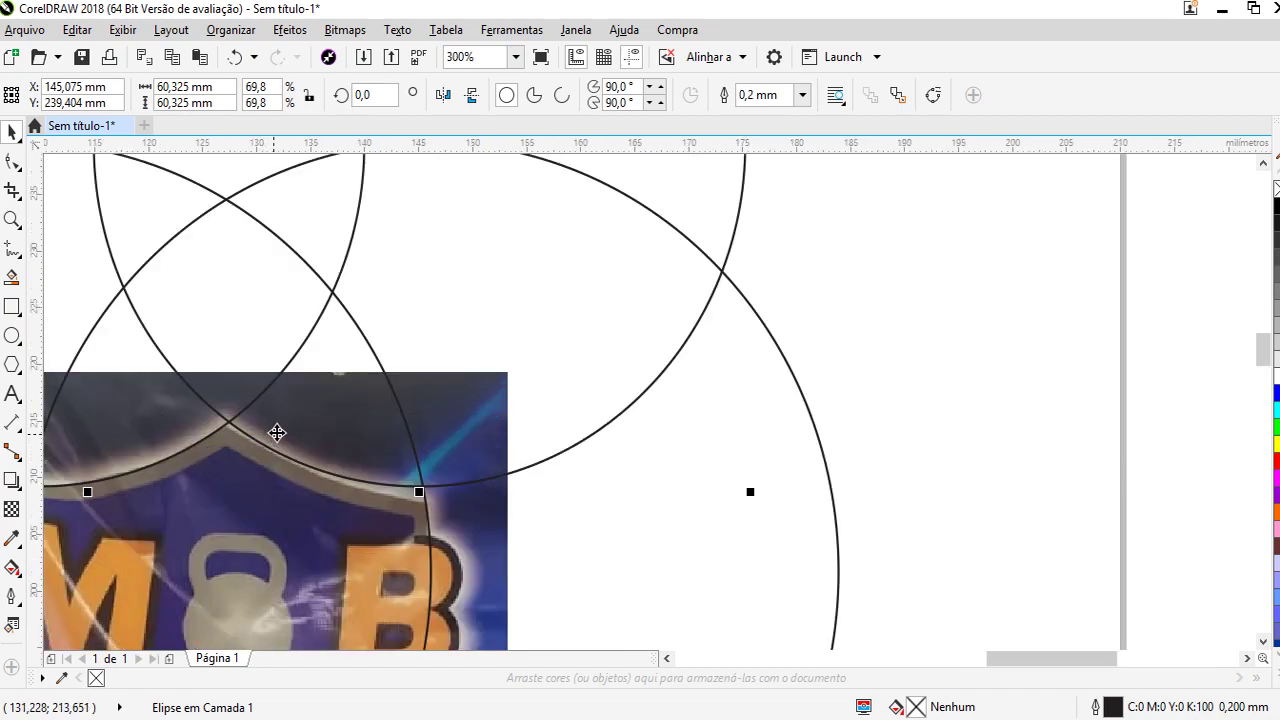
{"action": "left_click", "coordinate": [714, 213]}
{"action": "left_click", "coordinate": [716, 215]}
{"action": "left_click", "coordinate": [712, 215]}
{"action": "left_click", "coordinate": [728, 224]}
{"action": "left_click_drag", "start_coordinate": [657, 181], "coordinate": [652, 179]}
{"action": "key", "text": "Left"}
{"action": "key", "text": "Left"}
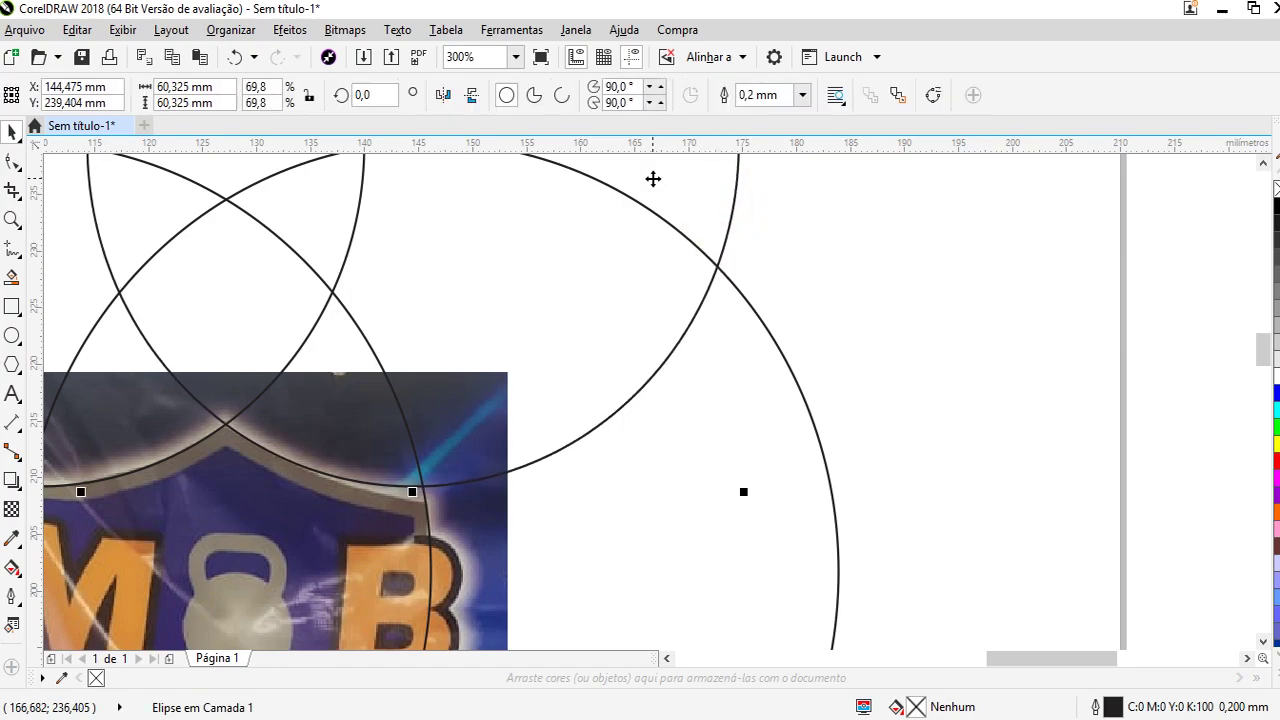
{"action": "scroll", "coordinate": [548, 155], "scroll_direction": "down", "scroll_amount": 1}
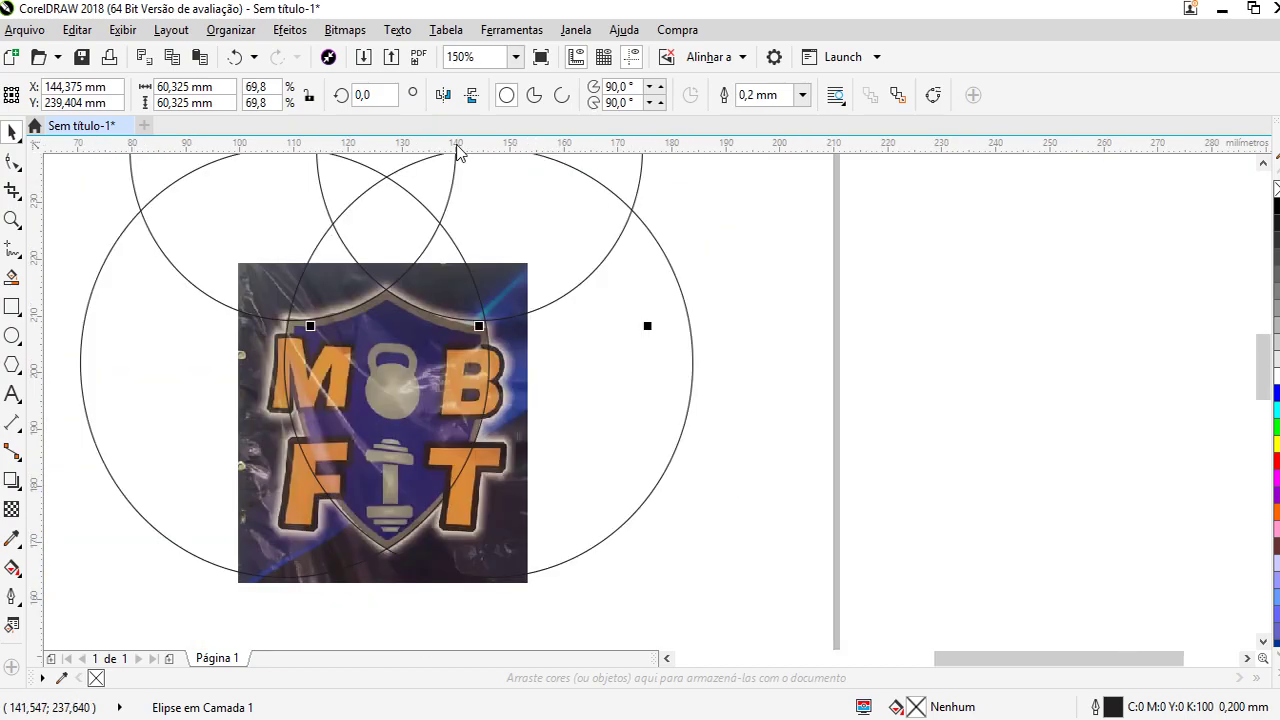
Create the intersection shape of the two 76 mm circles that follow the shield's sides
{"action": "left_click_drag", "start_coordinate": [443, 140], "coordinate": [287, 325]}
{"action": "left_click", "coordinate": [898, 366]}
{"action": "scroll", "coordinate": [447, 484], "scroll_direction": "down", "scroll_amount": 1}
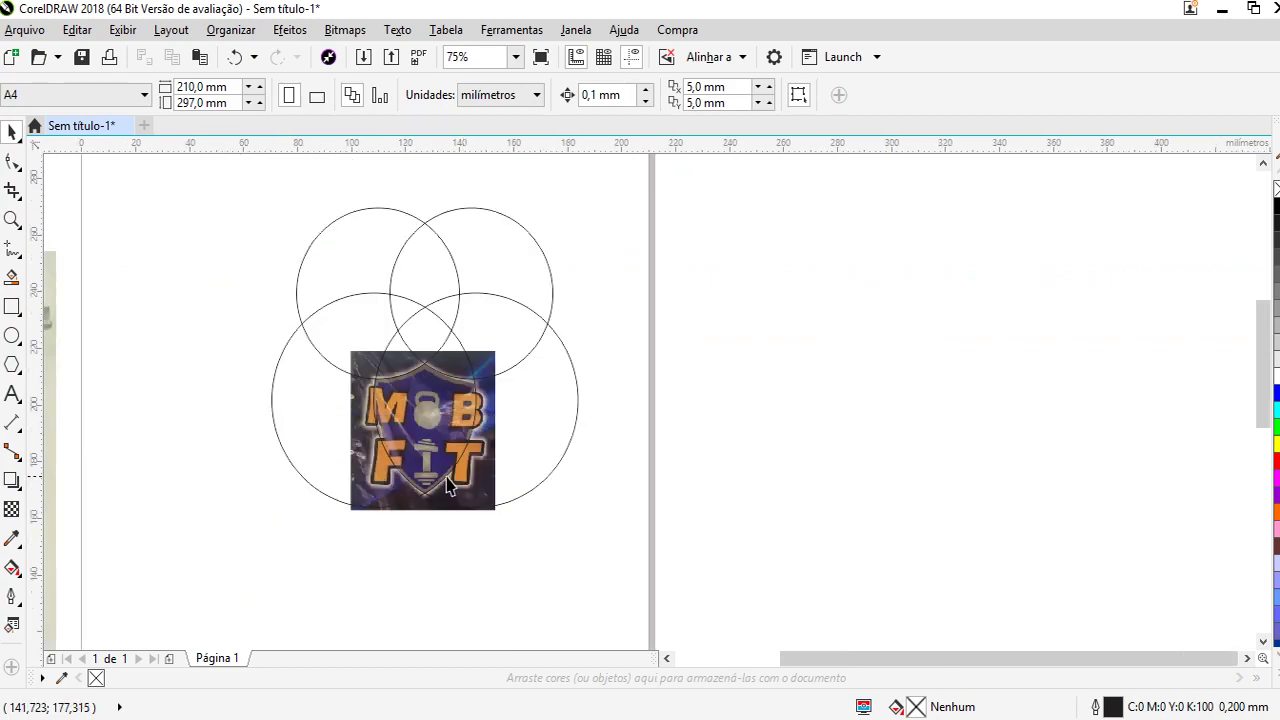
{"action": "scroll", "coordinate": [426, 318], "scroll_direction": "up", "scroll_amount": 1}
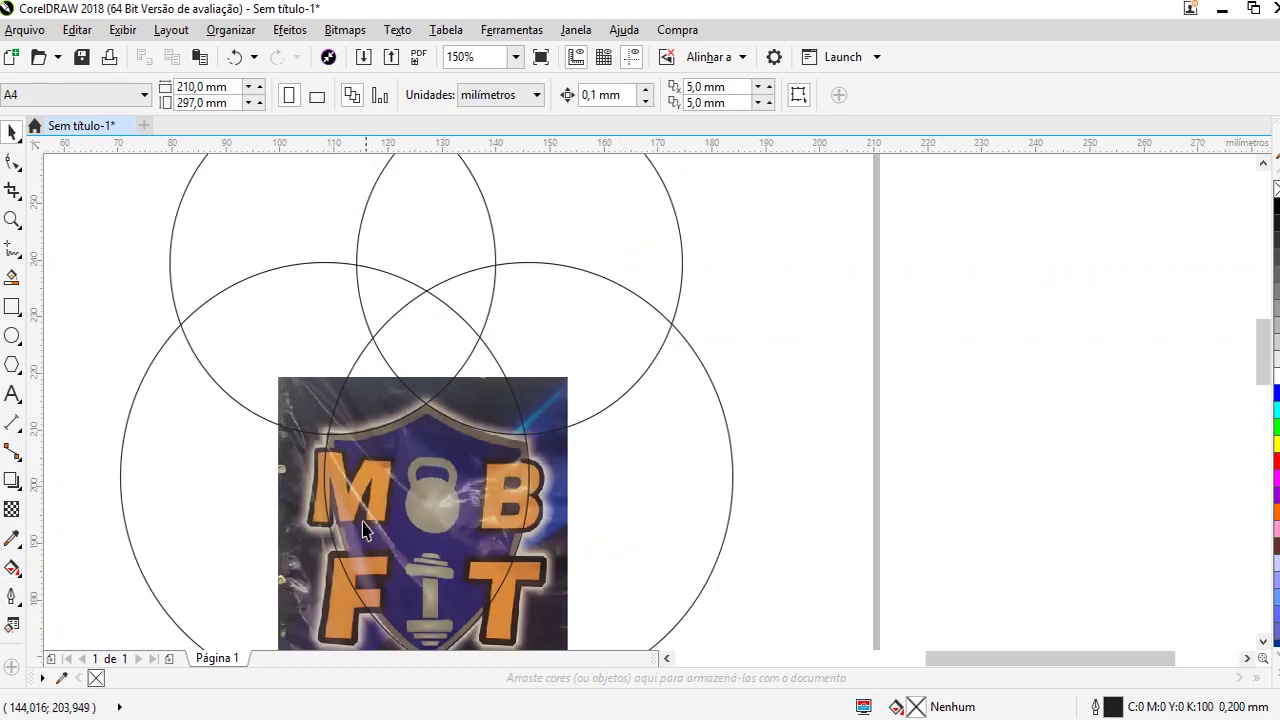
{"action": "left_click", "coordinate": [640, 500]}
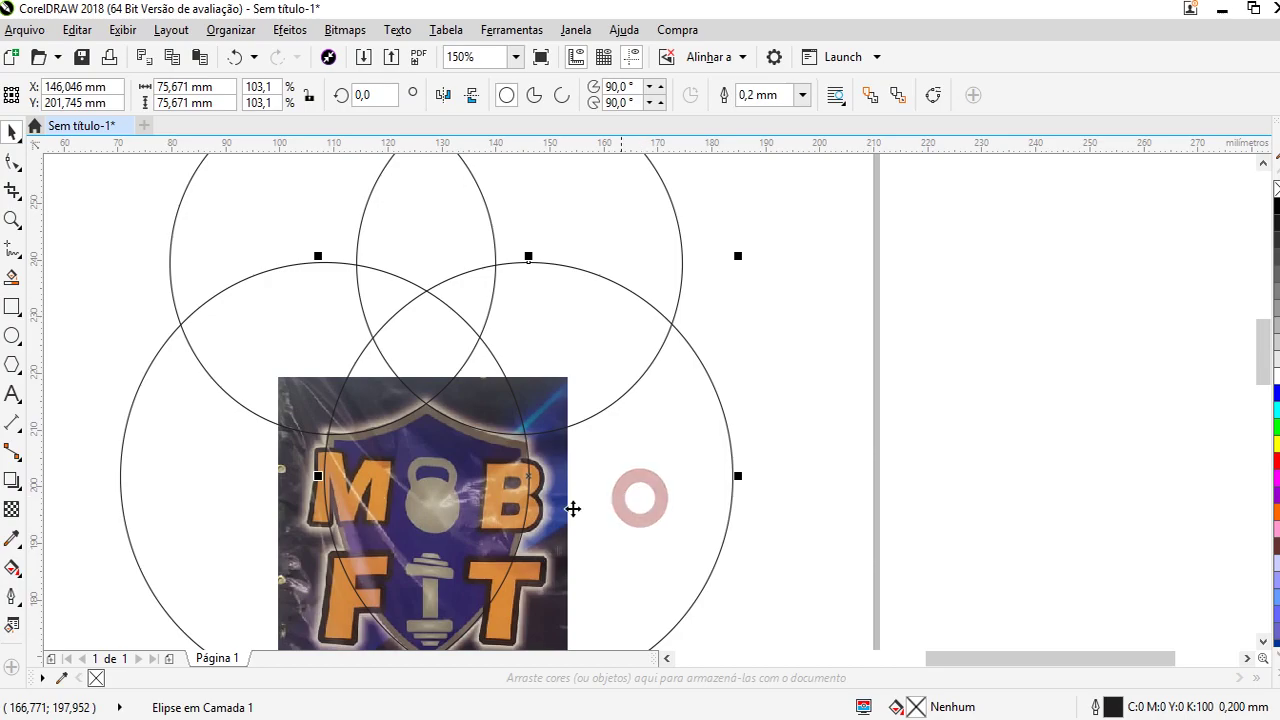
{"action": "left_click", "coordinate": [188, 490], "text": "shift"}
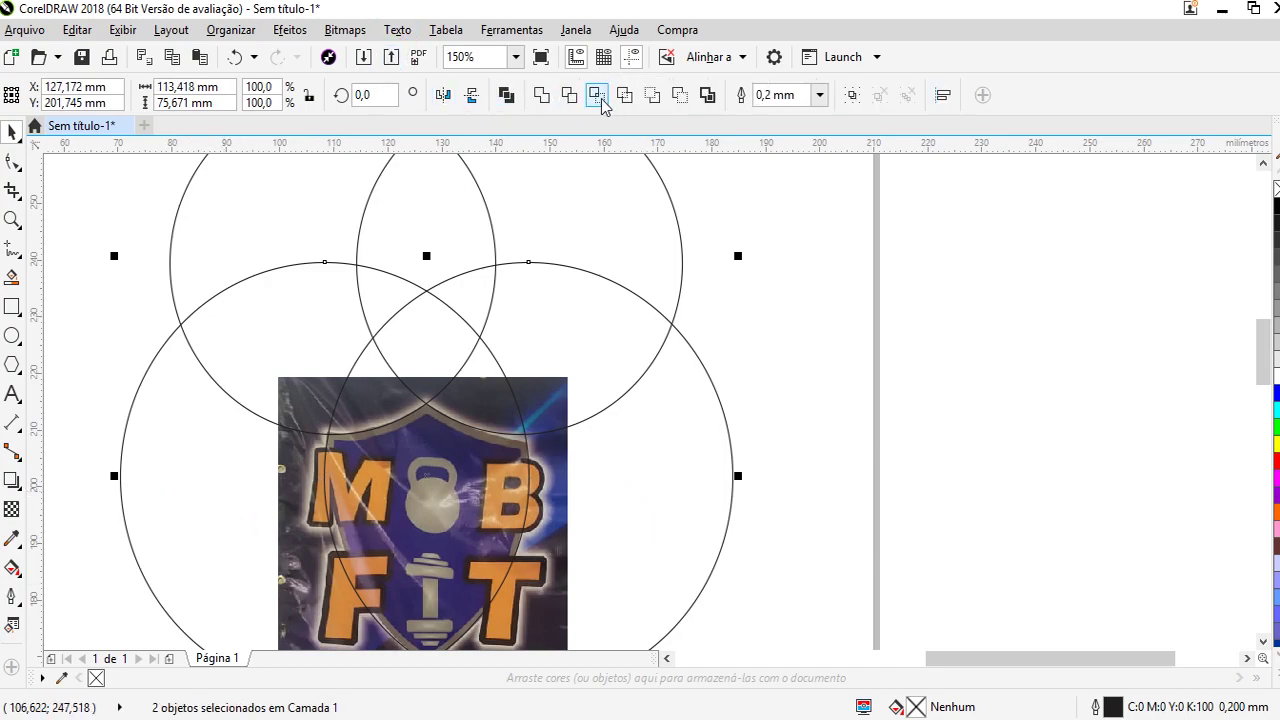
{"action": "left_click", "coordinate": [597, 95]}
{"action": "left_click", "coordinate": [860, 378]}
Delete the two 76 mm source circles, keeping only their pointed intersection shape over the shield
{"action": "left_click", "coordinate": [609, 514]}
{"action": "left_click_drag", "start_coordinate": [609, 514], "coordinate": [912, 480]}
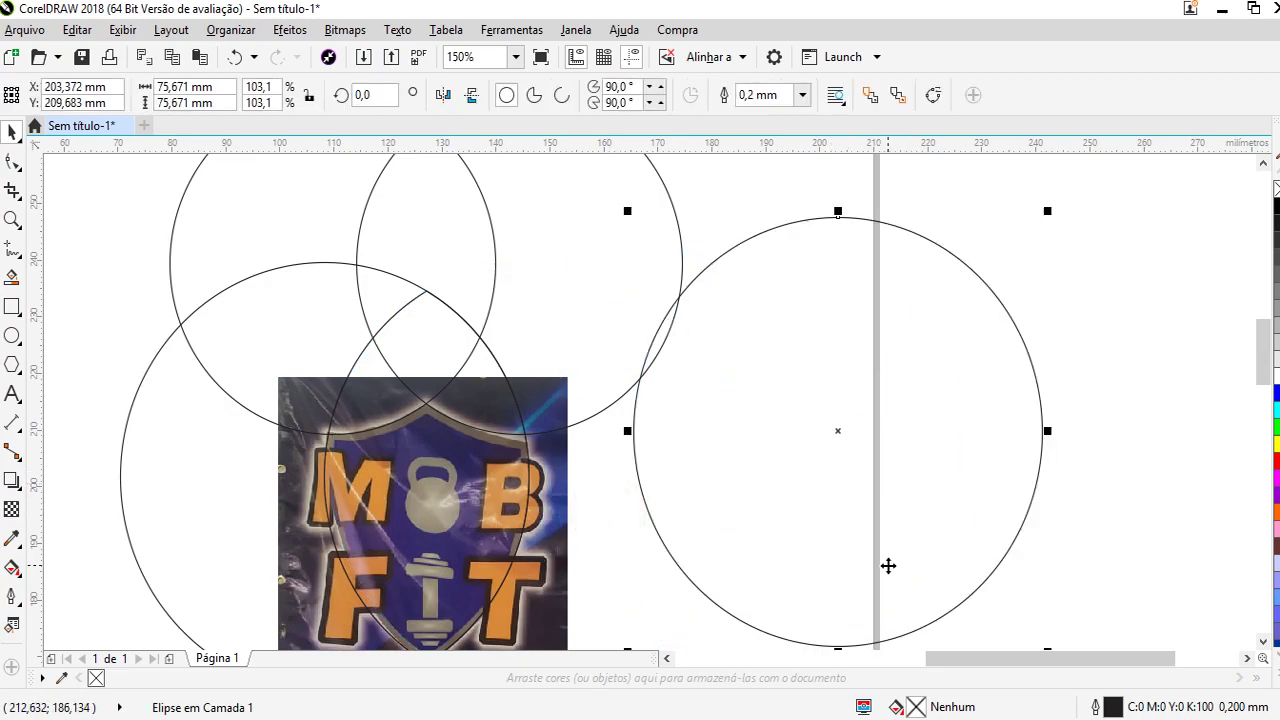
{"action": "key", "text": "Delete"}
{"action": "left_click", "coordinate": [170, 510]}
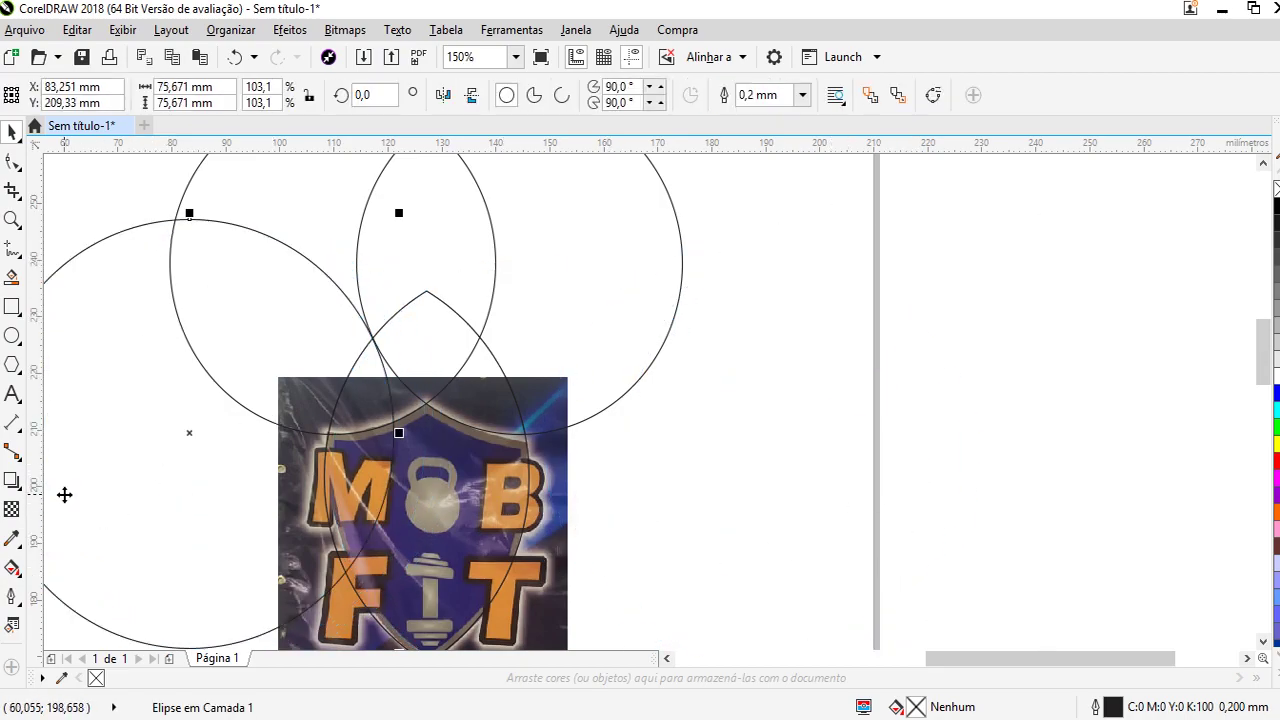
{"action": "key", "text": "Delete"}
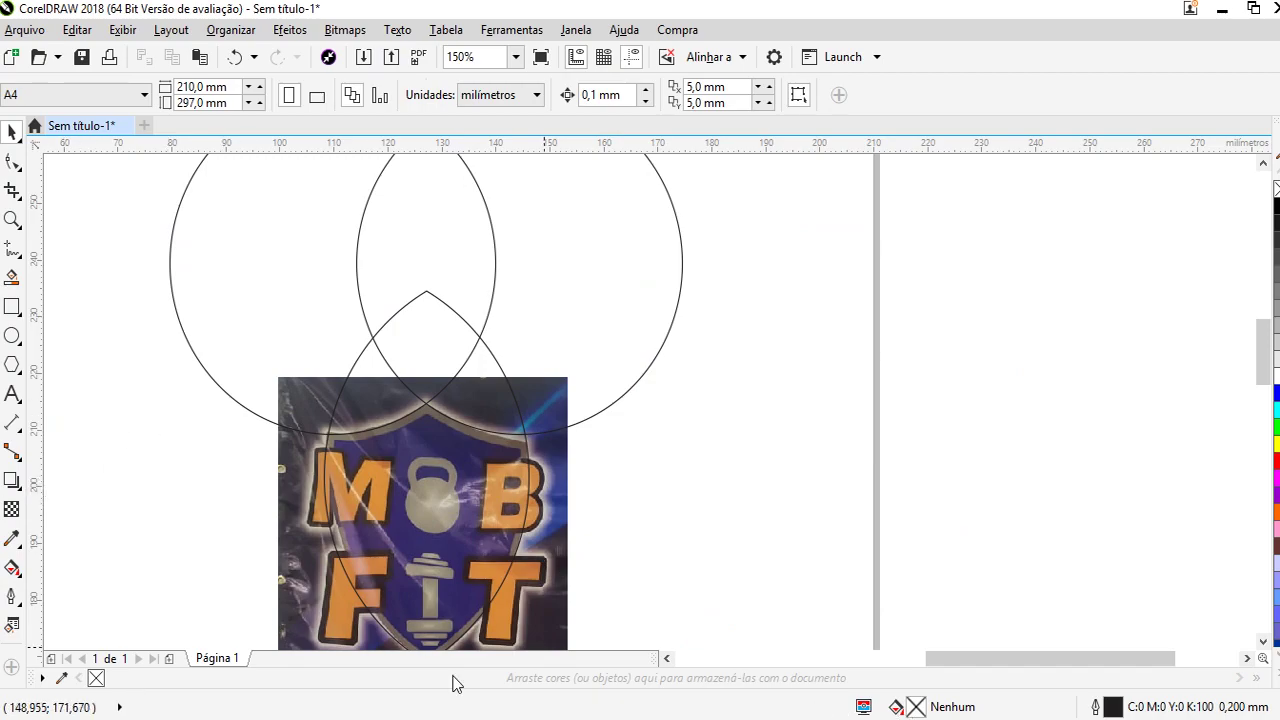
{"action": "left_click", "coordinate": [767, 383]}
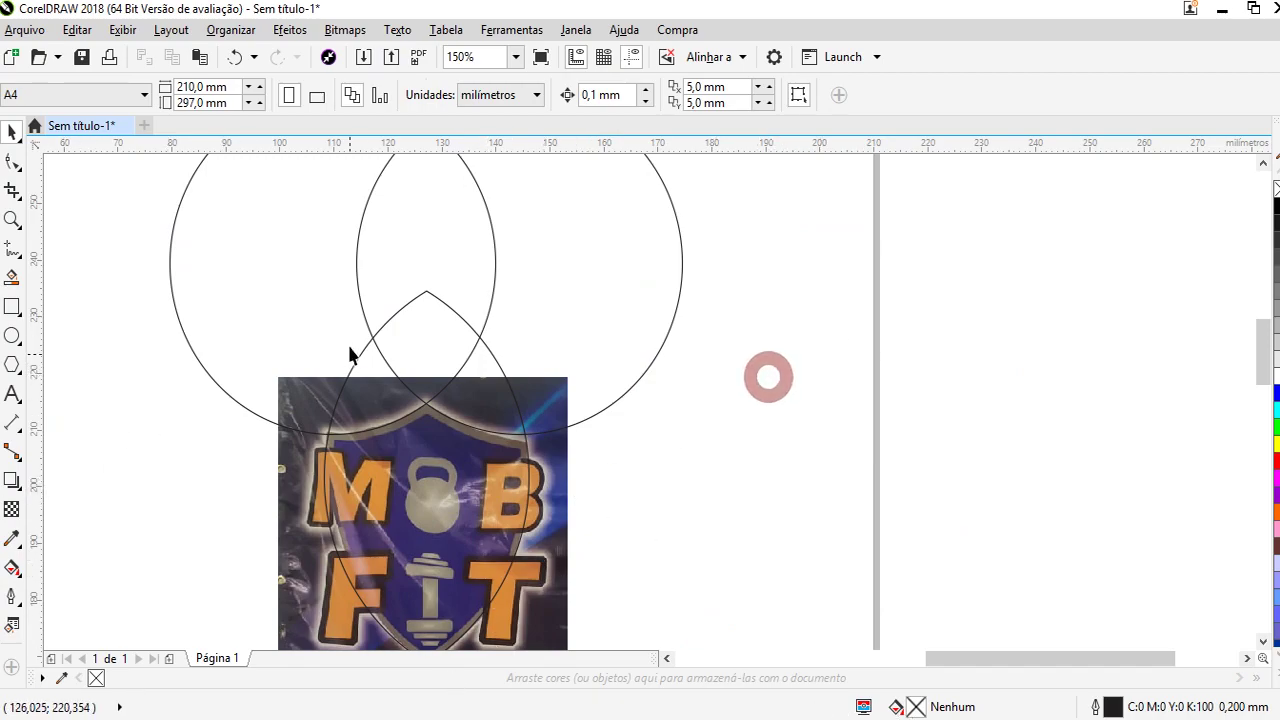
Trim the pointed intersection shape with each of the two 60 mm circles so its top follows the shield's upper edges
{"action": "left_click", "coordinate": [649, 271]}
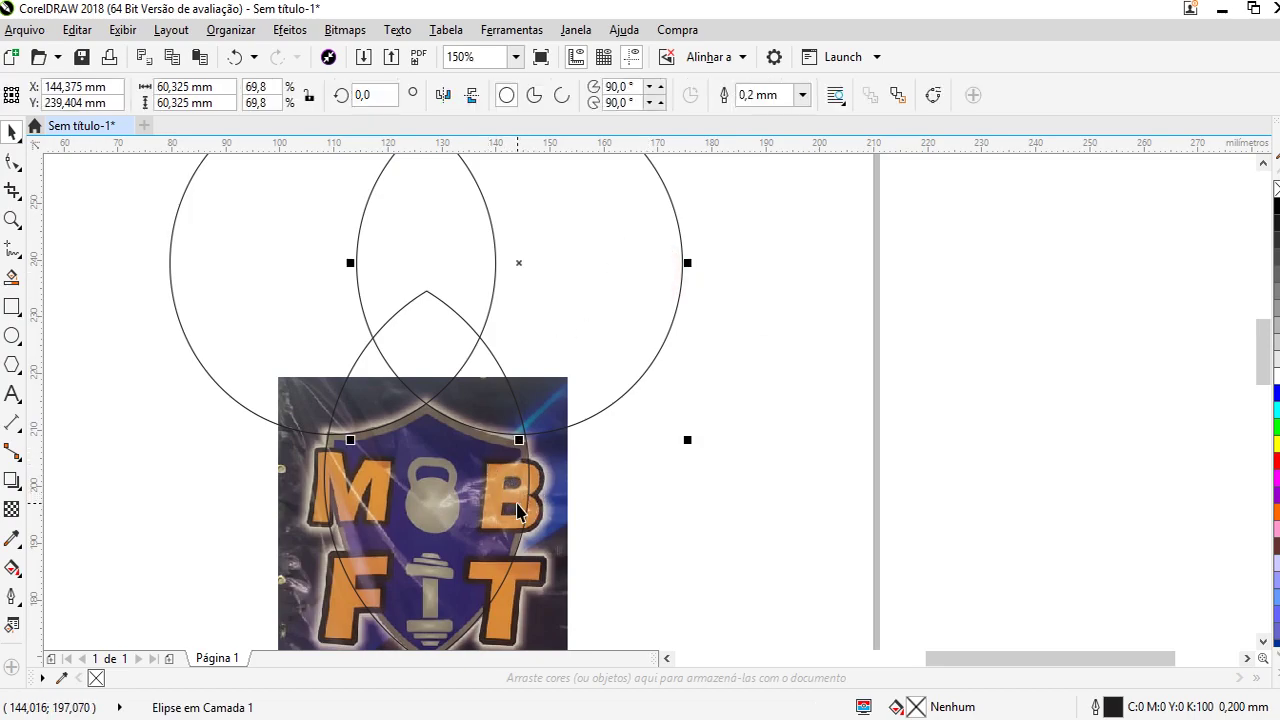
{"action": "left_click", "coordinate": [480, 507], "text": "shift"}
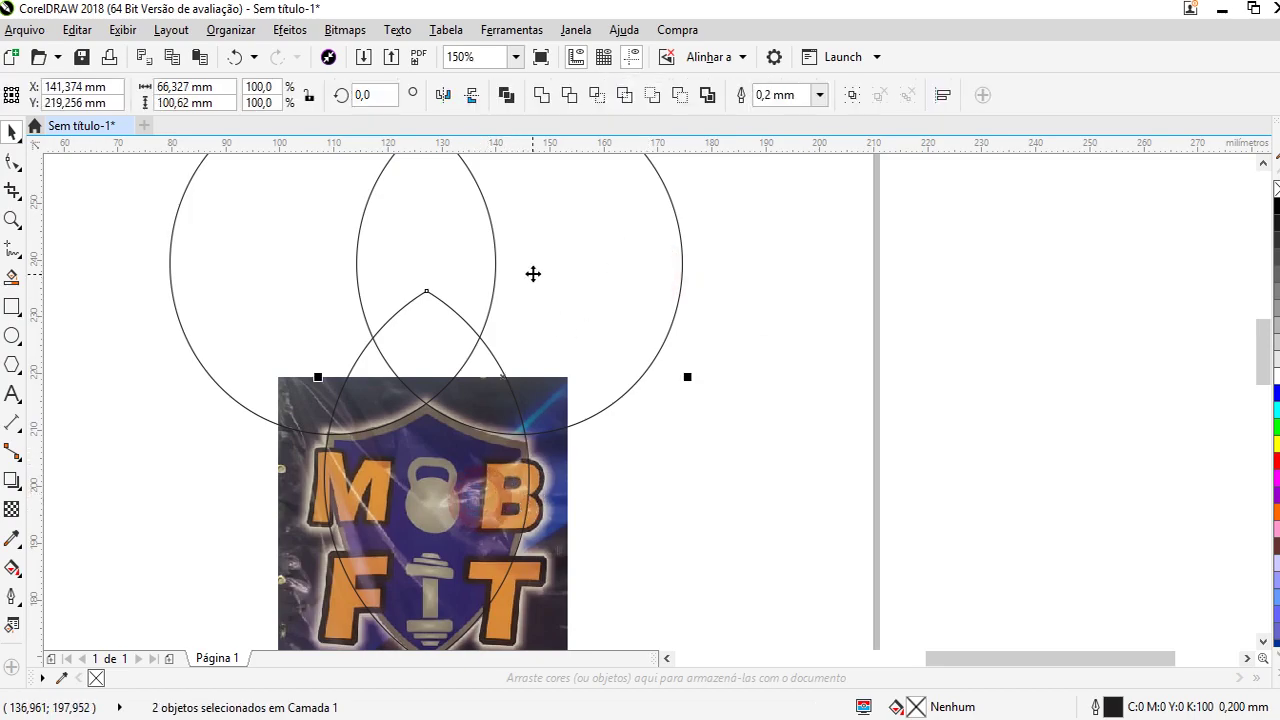
{"action": "left_click", "coordinate": [569, 94]}
{"action": "left_click", "coordinate": [868, 400]}
{"action": "left_click", "coordinate": [251, 251]}
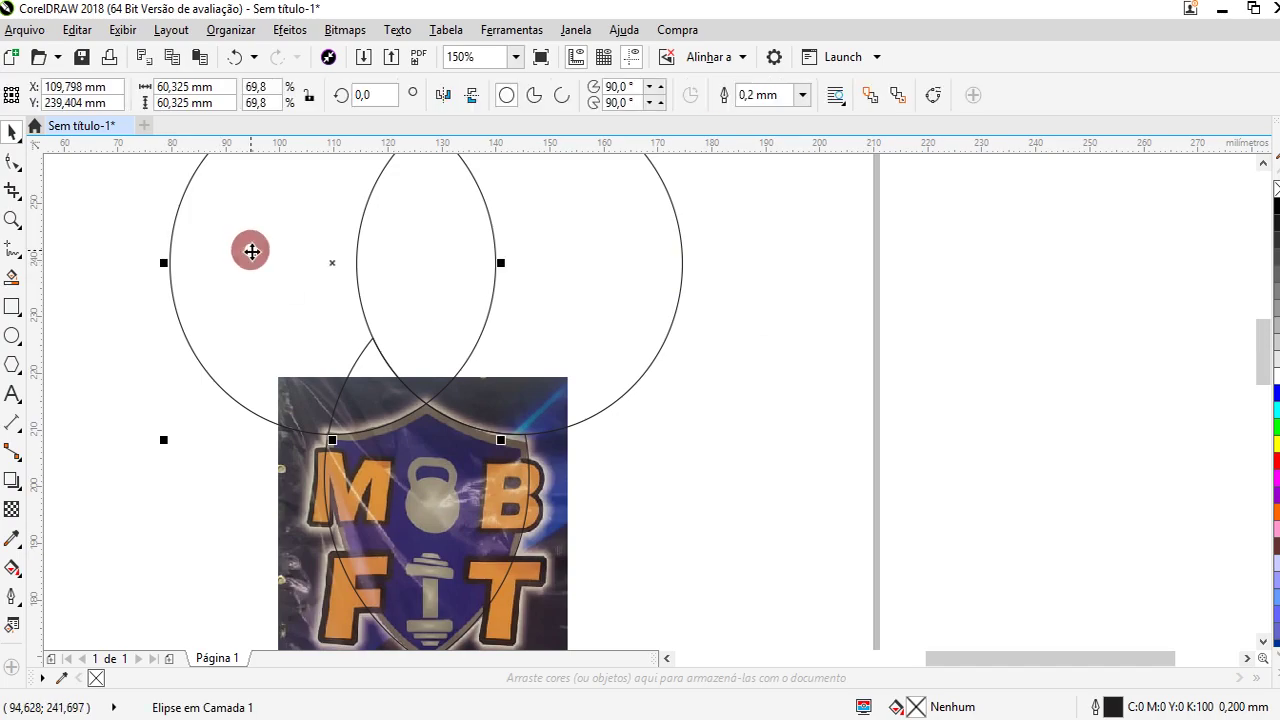
{"action": "left_click", "coordinate": [418, 516], "text": "shift"}
{"action": "left_click", "coordinate": [572, 94]}
{"action": "left_click", "coordinate": [808, 323]}
Delete the two 60 mm circles, keeping only the finished shield outline over the photo
{"action": "left_click", "coordinate": [648, 292]}
{"action": "key", "text": "Delete"}
{"action": "left_click", "coordinate": [414, 280]}
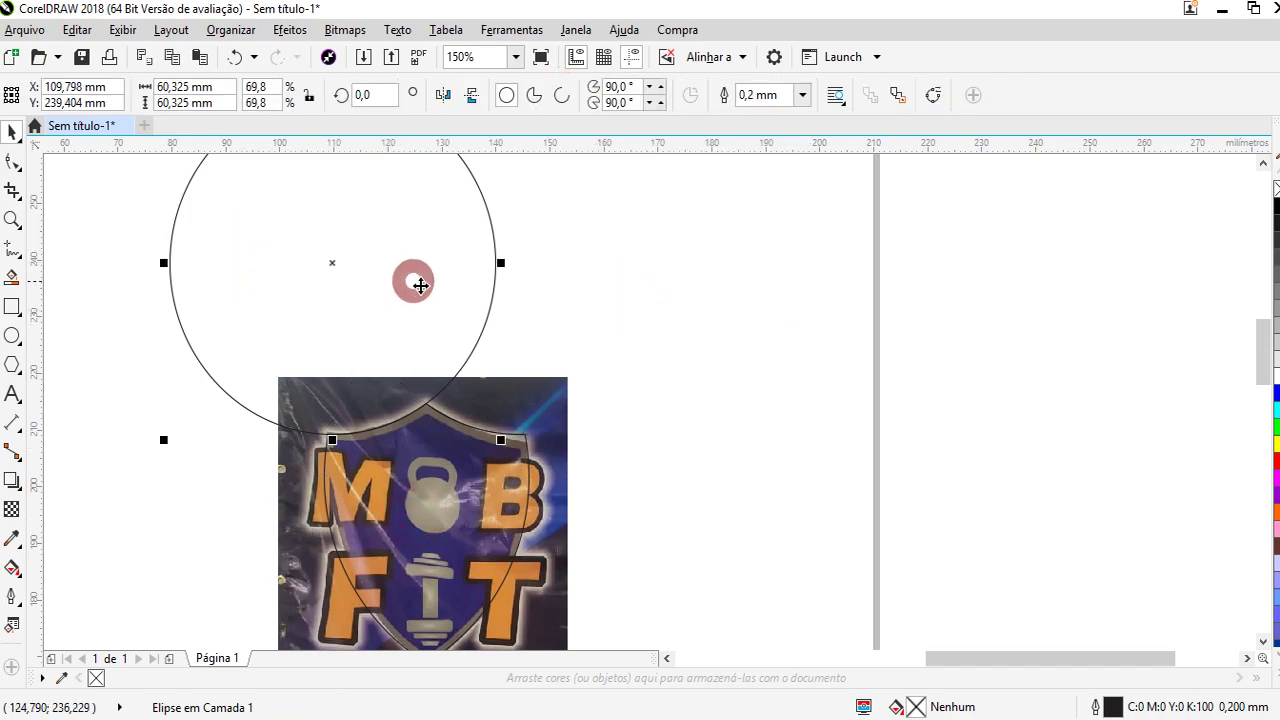
{"action": "key", "text": "Delete"}
{"action": "left_click", "coordinate": [427, 498]}
{"action": "left_click_drag", "start_coordinate": [387, 535], "coordinate": [677, 463]}
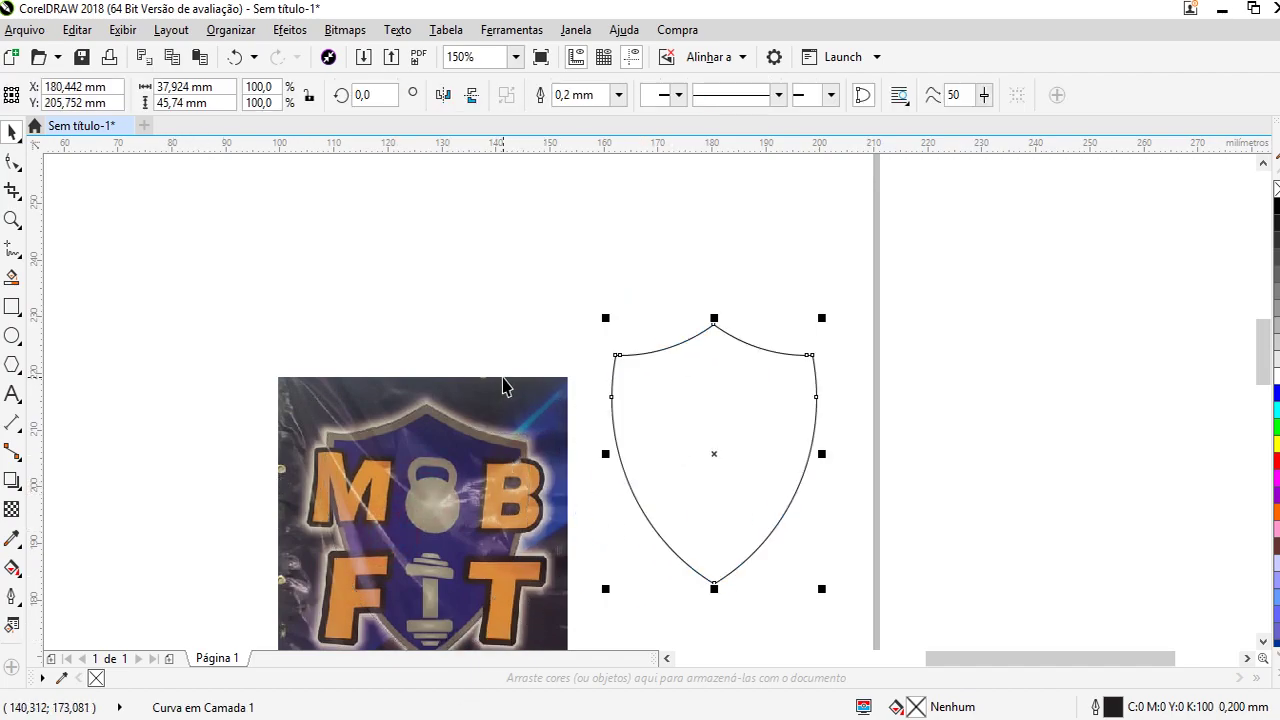
{"action": "key", "text": "ctrl+z"}
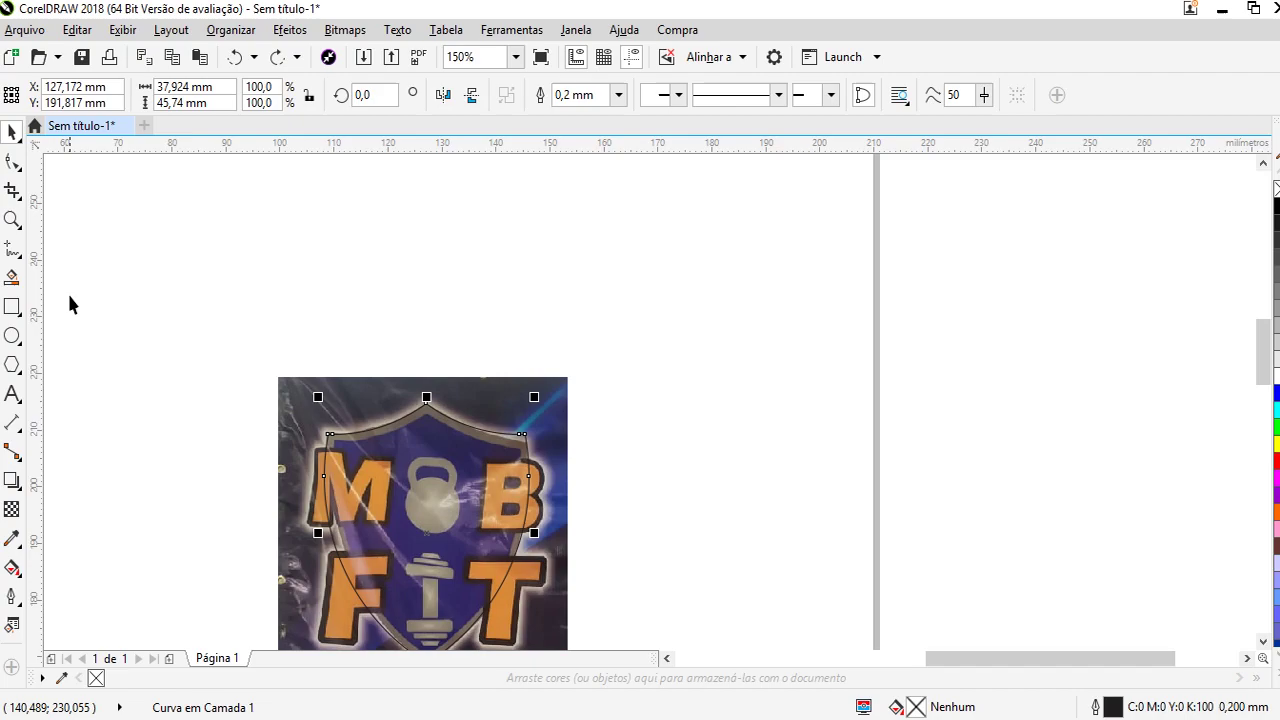
Place the shield outline on blank page area to the right of the logo photo, and shift the photo slightly left
{"action": "scroll", "coordinate": [409, 280], "scroll_direction": "down", "scroll_amount": 2}
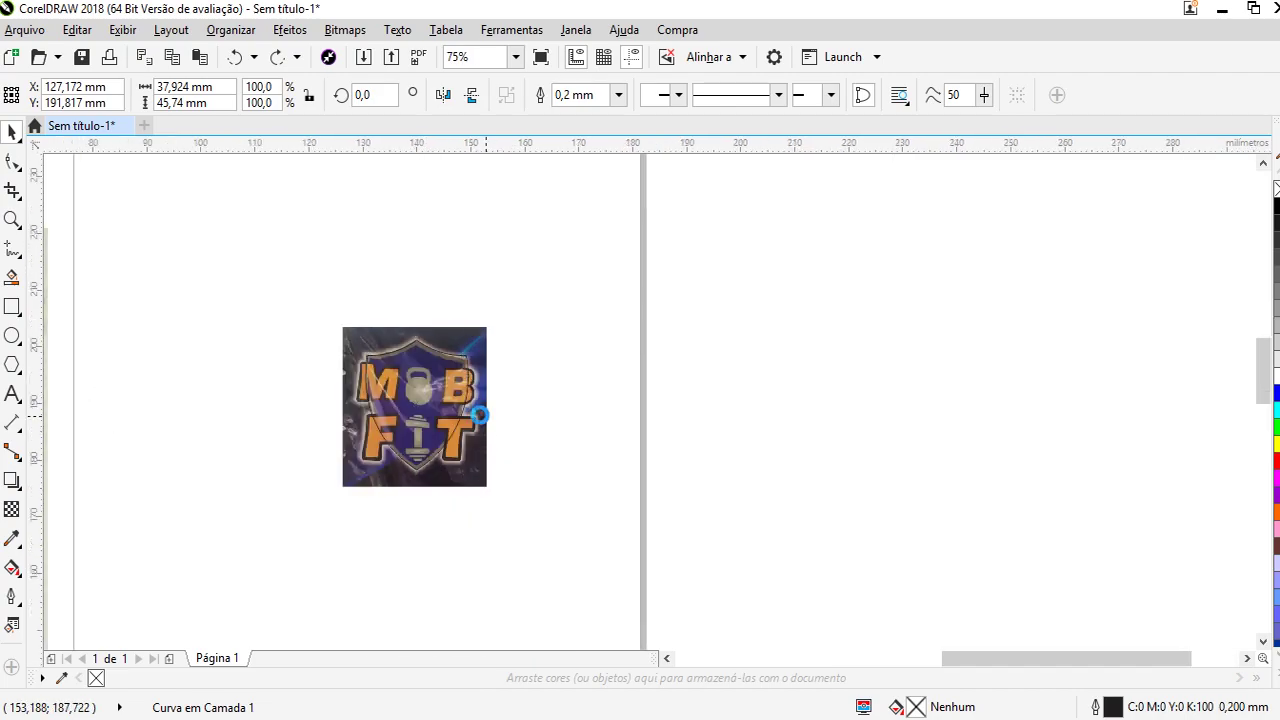
{"action": "scroll", "coordinate": [486, 418], "scroll_direction": "up", "scroll_amount": 2}
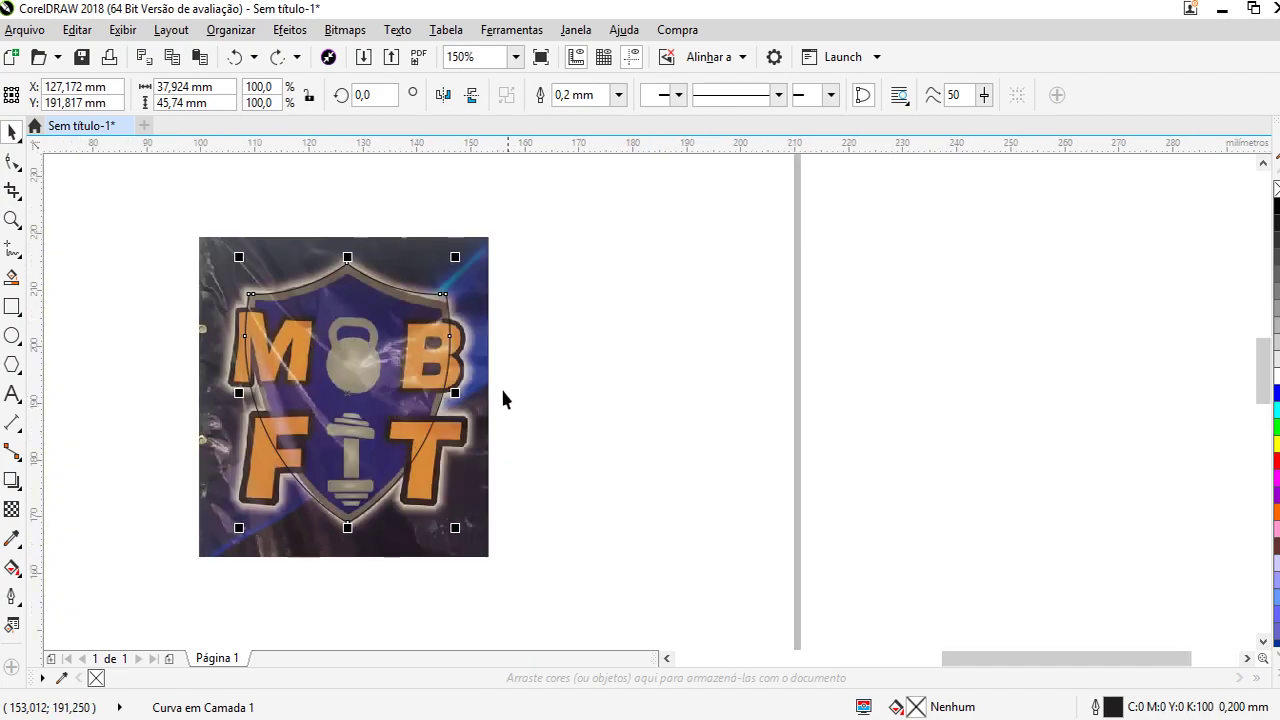
{"action": "left_click", "coordinate": [370, 347]}
{"action": "left_click_drag", "start_coordinate": [330, 337], "coordinate": [598, 337]}
{"action": "left_click_drag", "start_coordinate": [430, 372], "coordinate": [402, 359]}
{"action": "left_click_drag", "start_coordinate": [618, 389], "coordinate": [597, 390]}
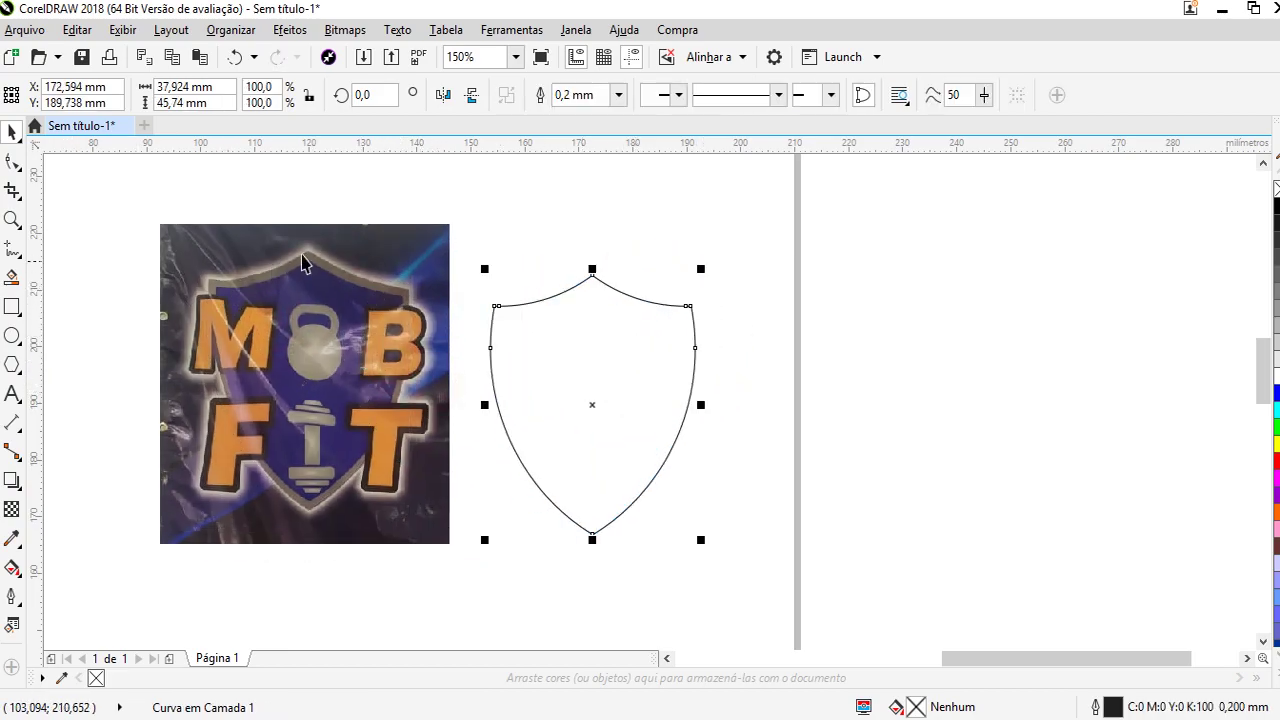
Delete the extra node midway along each curved side of the shield outline
{"action": "left_click", "coordinate": [591, 380]}
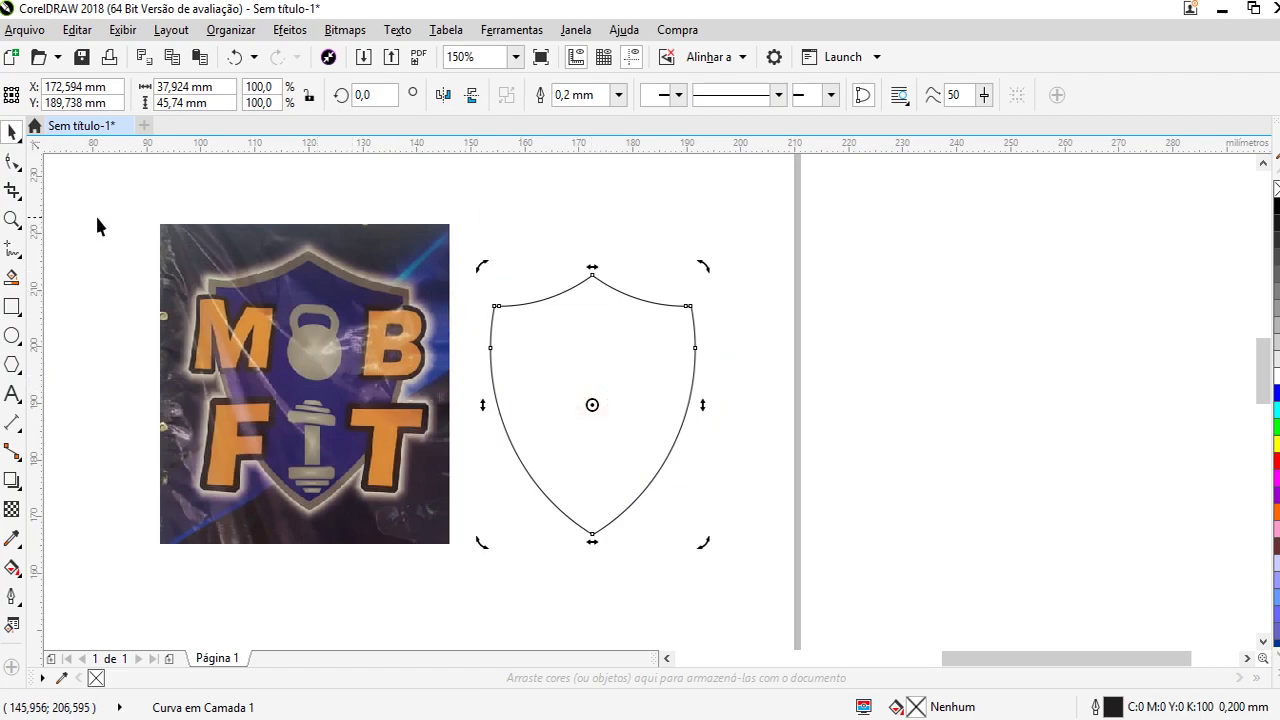
{"action": "left_click", "coordinate": [12, 161]}
{"action": "left_click", "coordinate": [489, 349]}
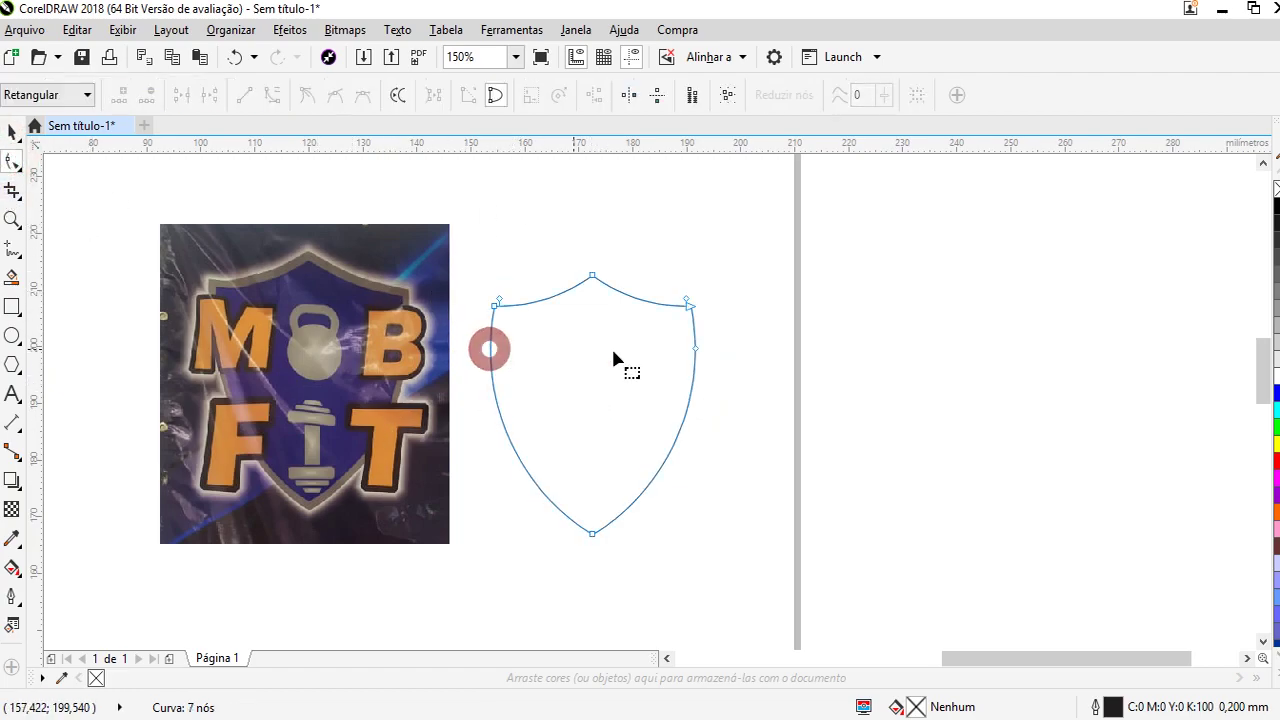
{"action": "double_click", "coordinate": [695, 349]}
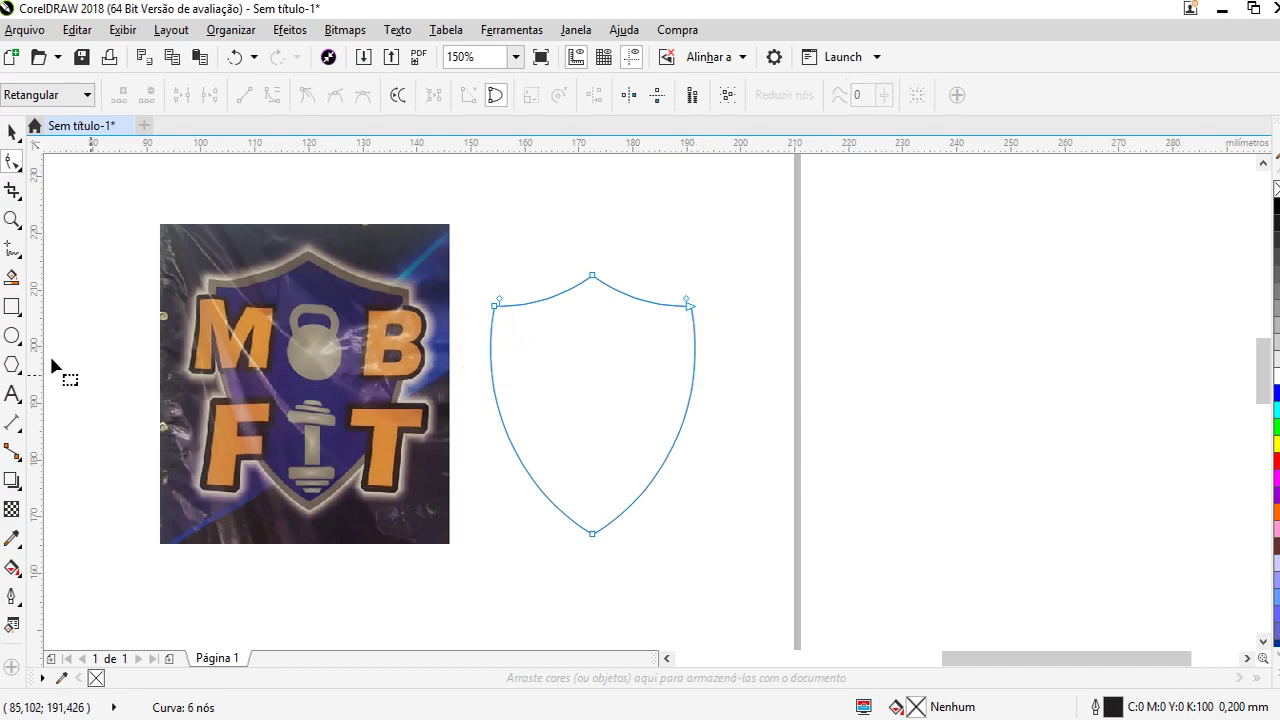
Add a one-step inward contour to the shield outline with an offset of 1.54 mm
{"action": "left_click", "coordinate": [13, 481]}
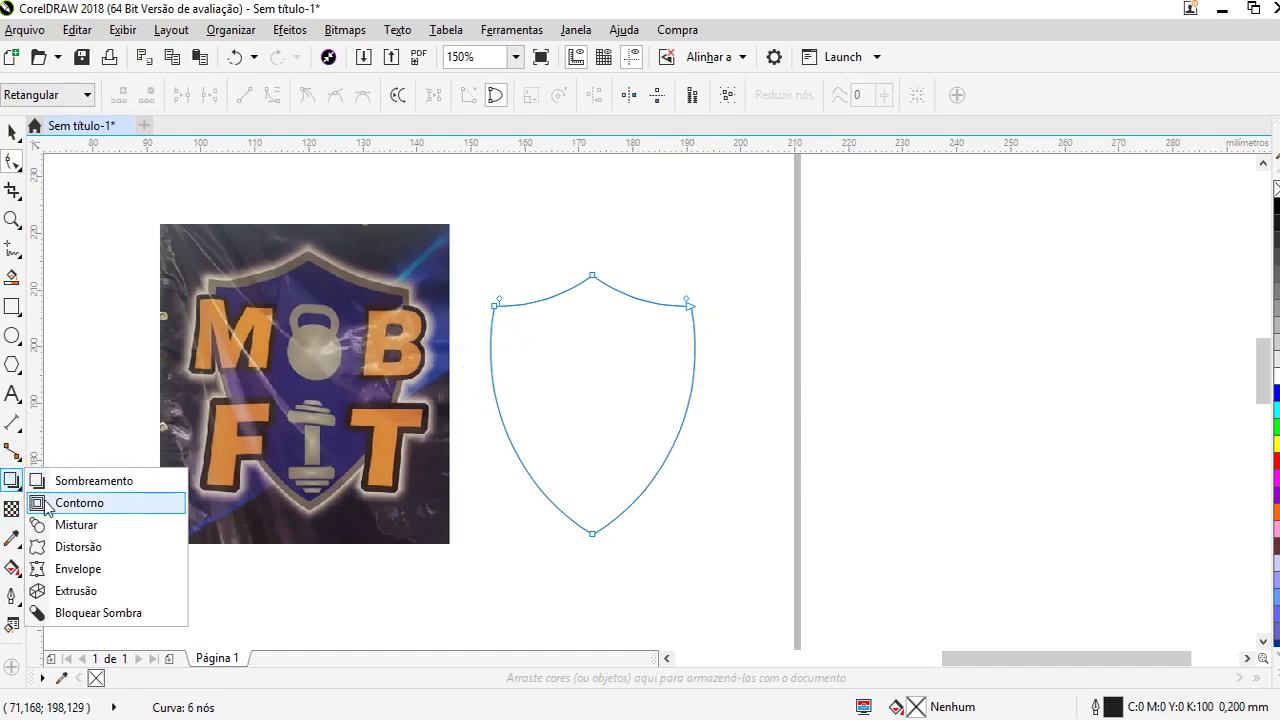
{"action": "left_click", "coordinate": [47, 507]}
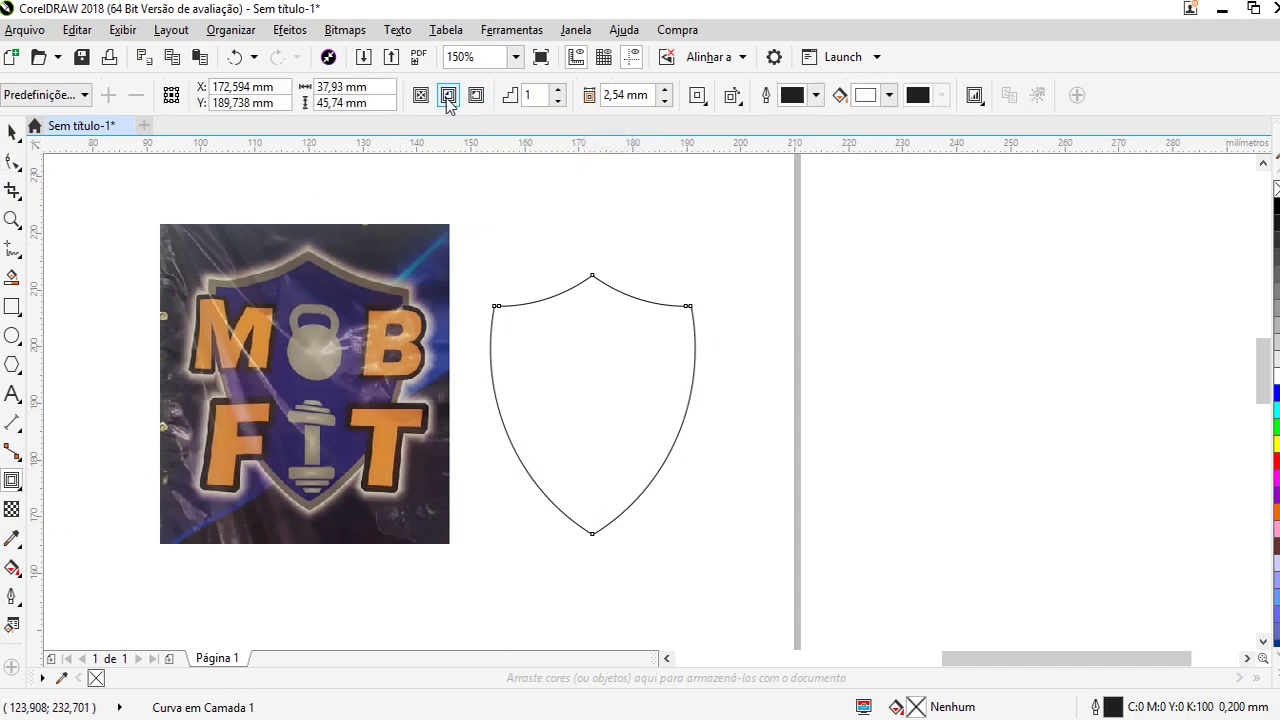
{"action": "left_click", "coordinate": [664, 100]}
{"action": "left_click", "coordinate": [664, 100]}
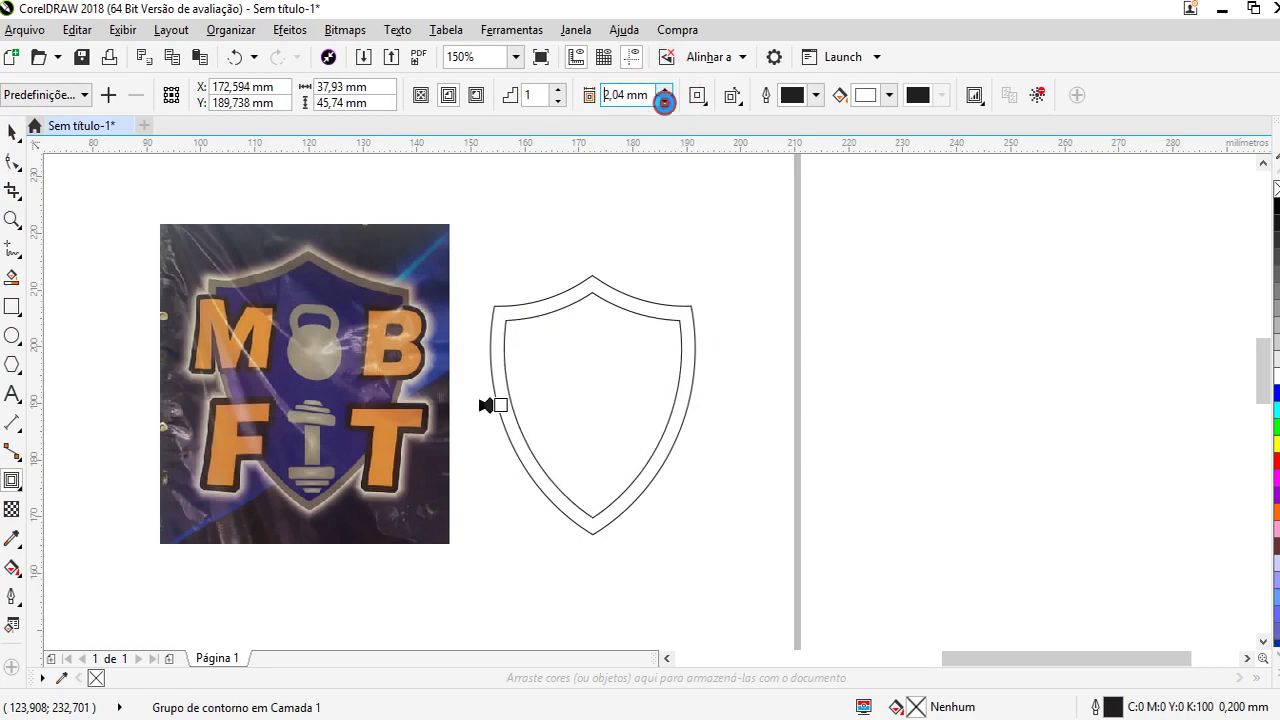
{"action": "left_click", "coordinate": [664, 100]}
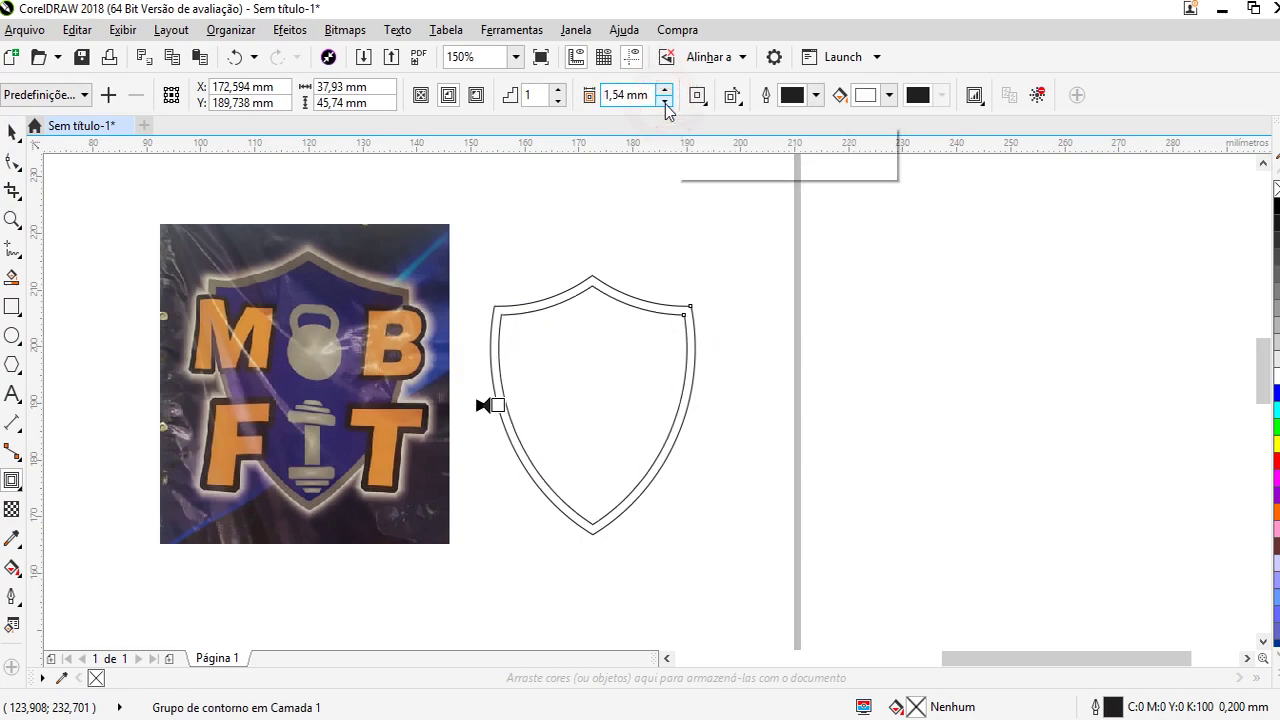
Separate the shield's contour group so the inner and outer outlines become independent curves
{"action": "left_click", "coordinate": [12, 130]}
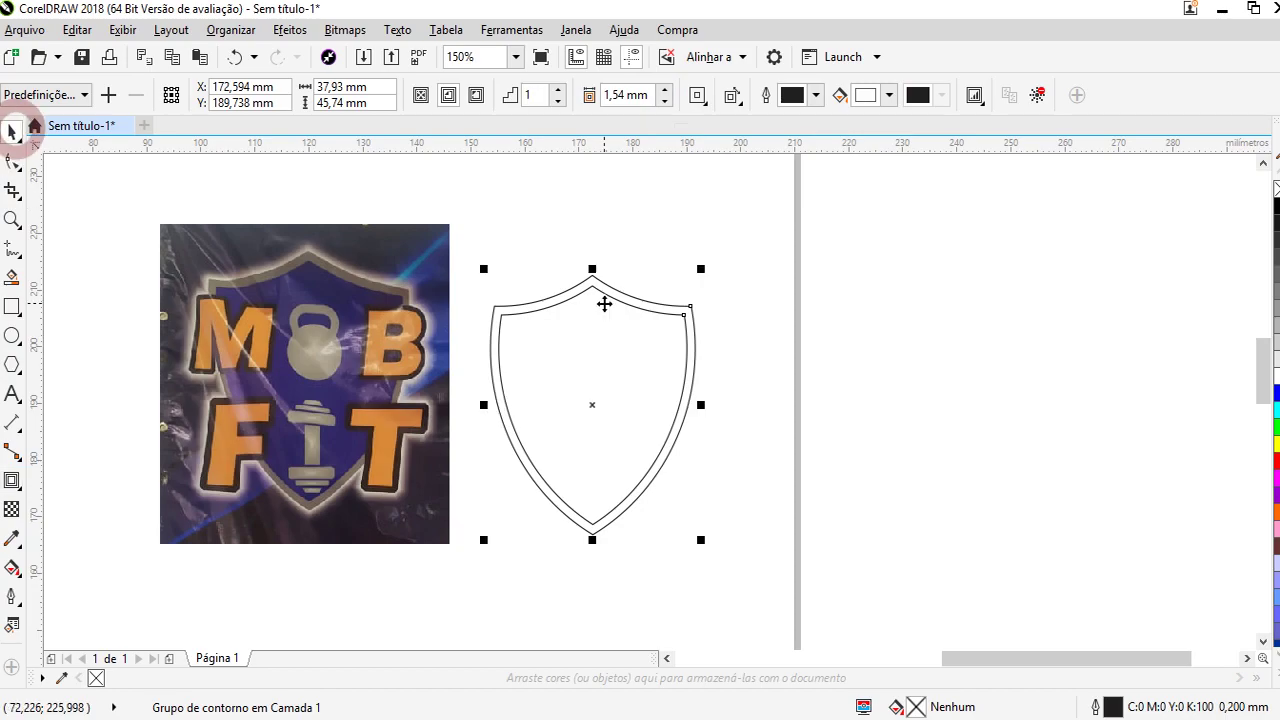
{"action": "scroll", "coordinate": [605, 278], "scroll_direction": "up", "scroll_amount": 2}
{"action": "right_click", "coordinate": [585, 302]}
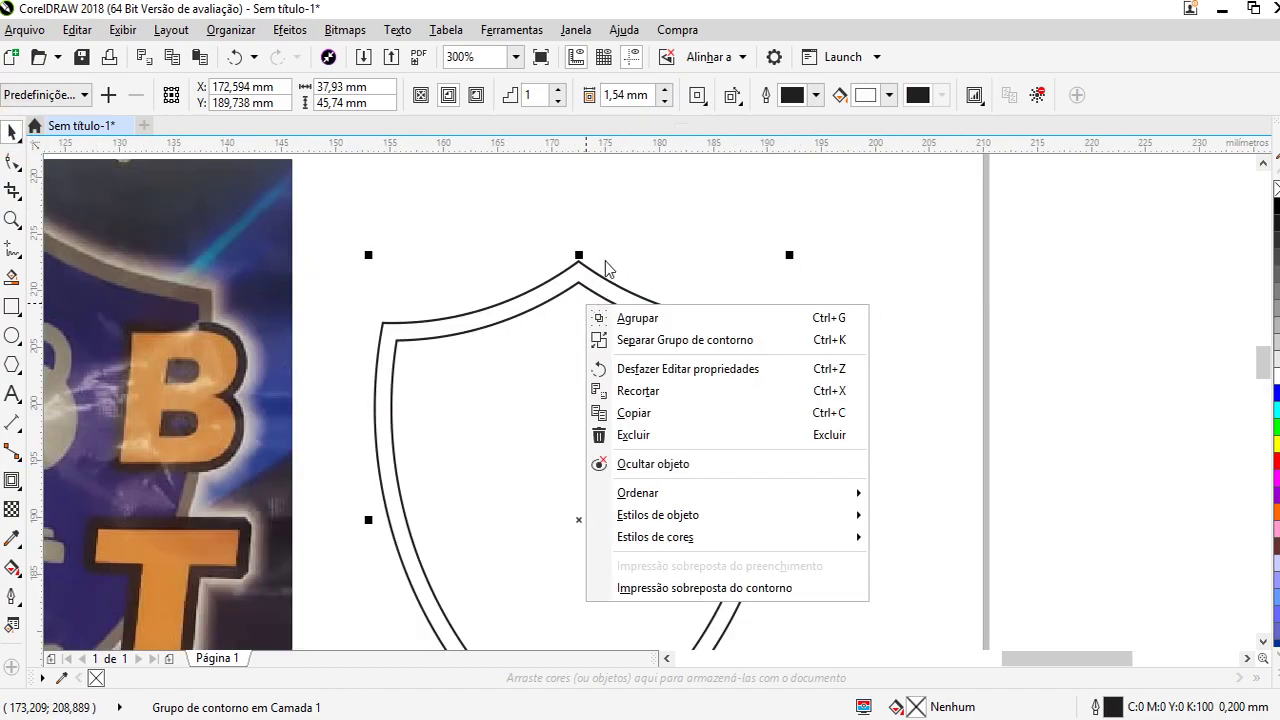
{"action": "left_click", "coordinate": [743, 337]}
{"action": "left_click", "coordinate": [623, 315]}
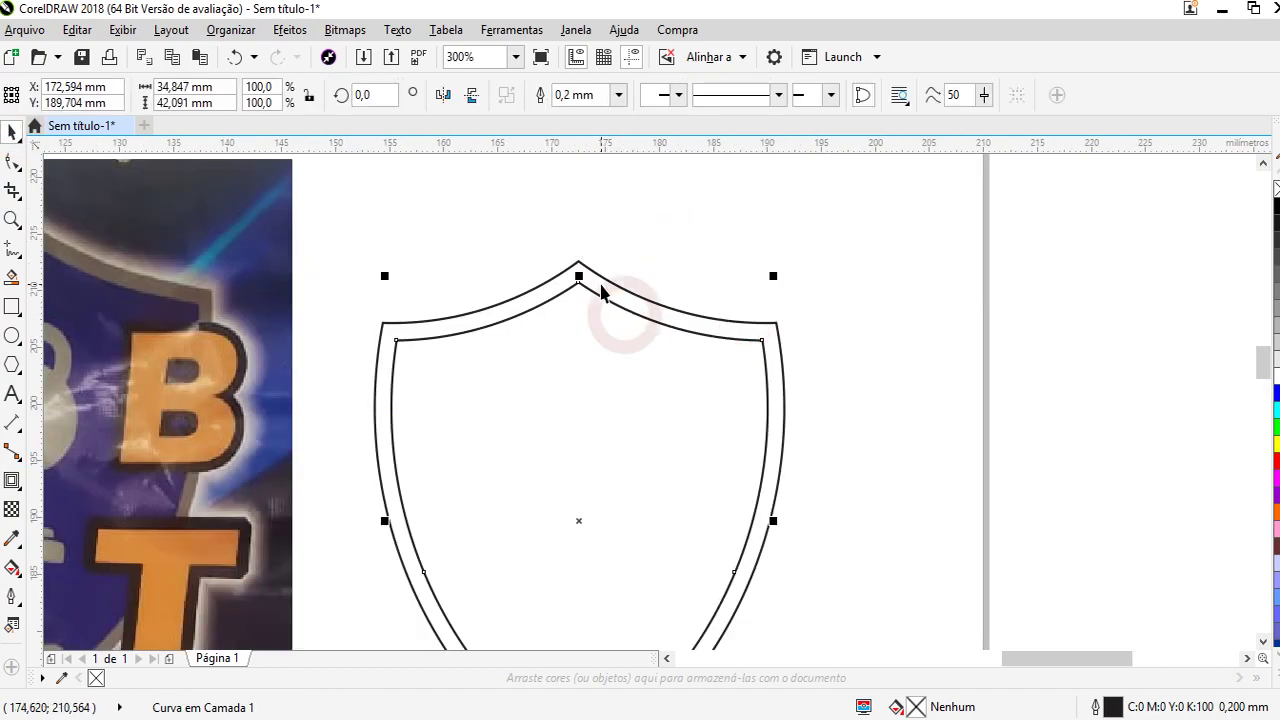
{"action": "left_click", "coordinate": [609, 281], "text": "shift"}
{"action": "left_click", "coordinate": [703, 214]}
{"action": "scroll", "coordinate": [606, 310], "scroll_direction": "down", "scroll_amount": 4}
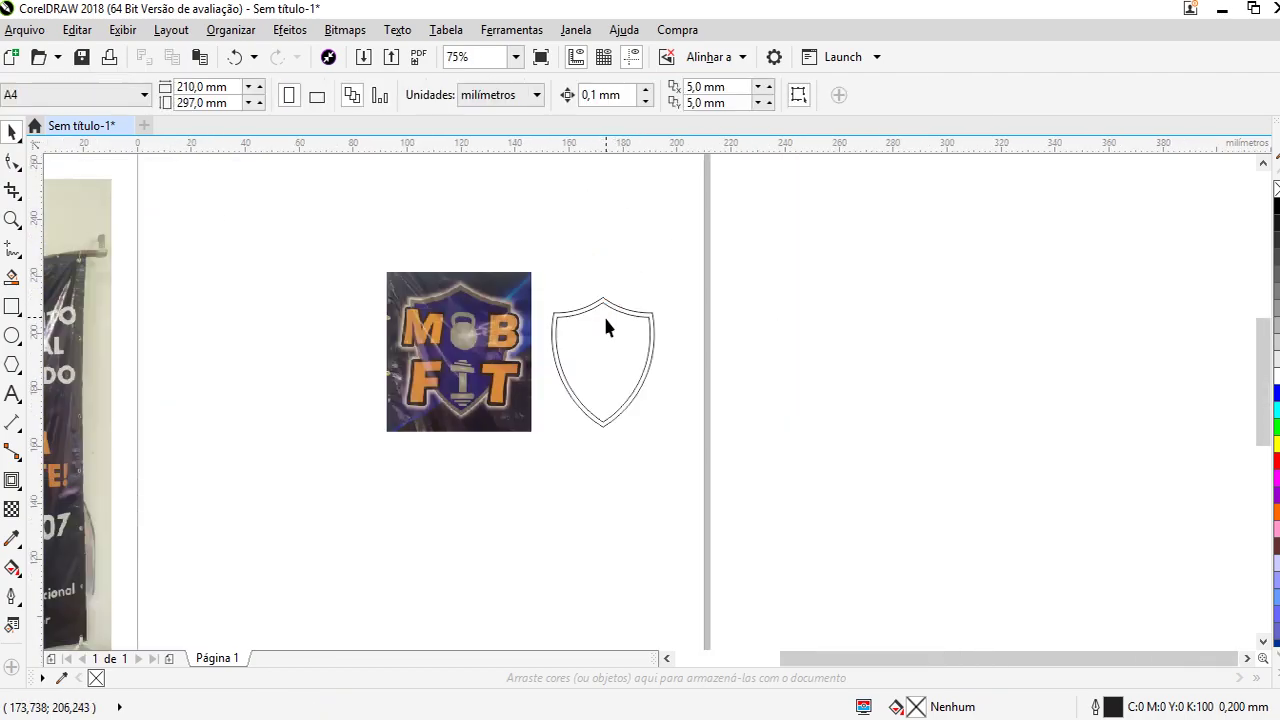
{"action": "scroll", "coordinate": [605, 327], "scroll_direction": "up", "scroll_amount": 2}
{"action": "left_click", "coordinate": [607, 312]}
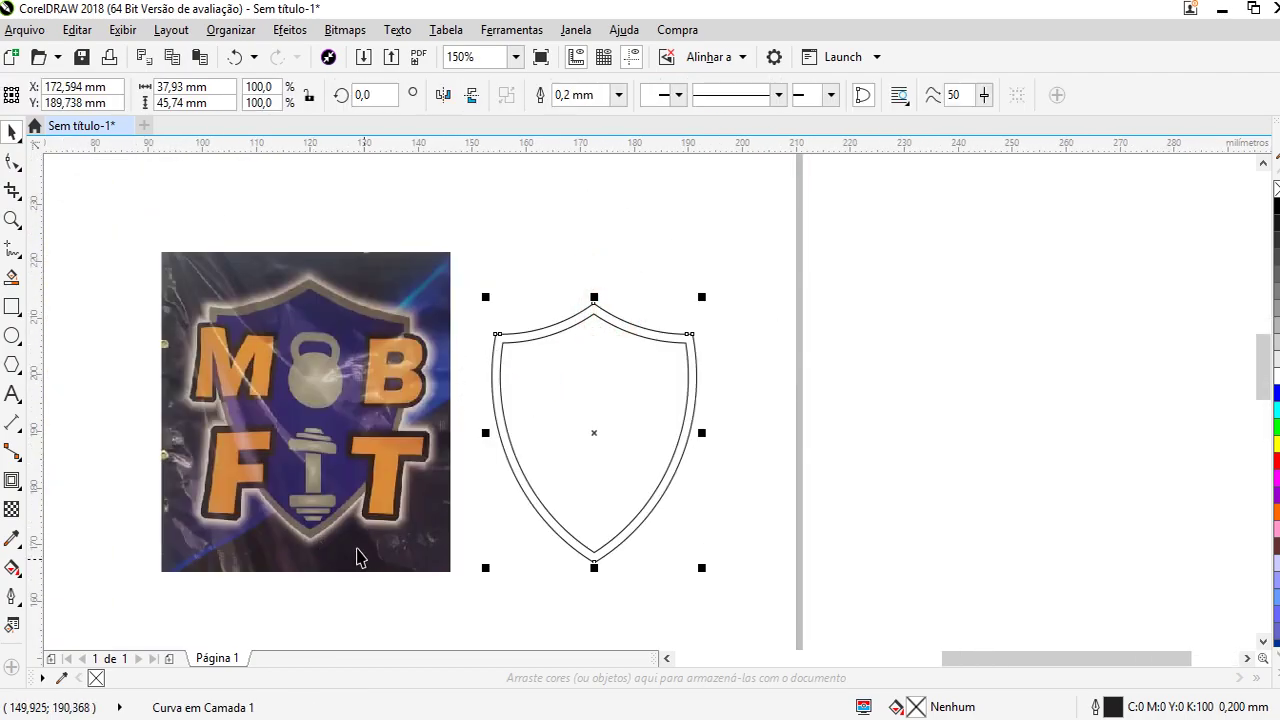
{"action": "left_click", "coordinate": [786, 486]}
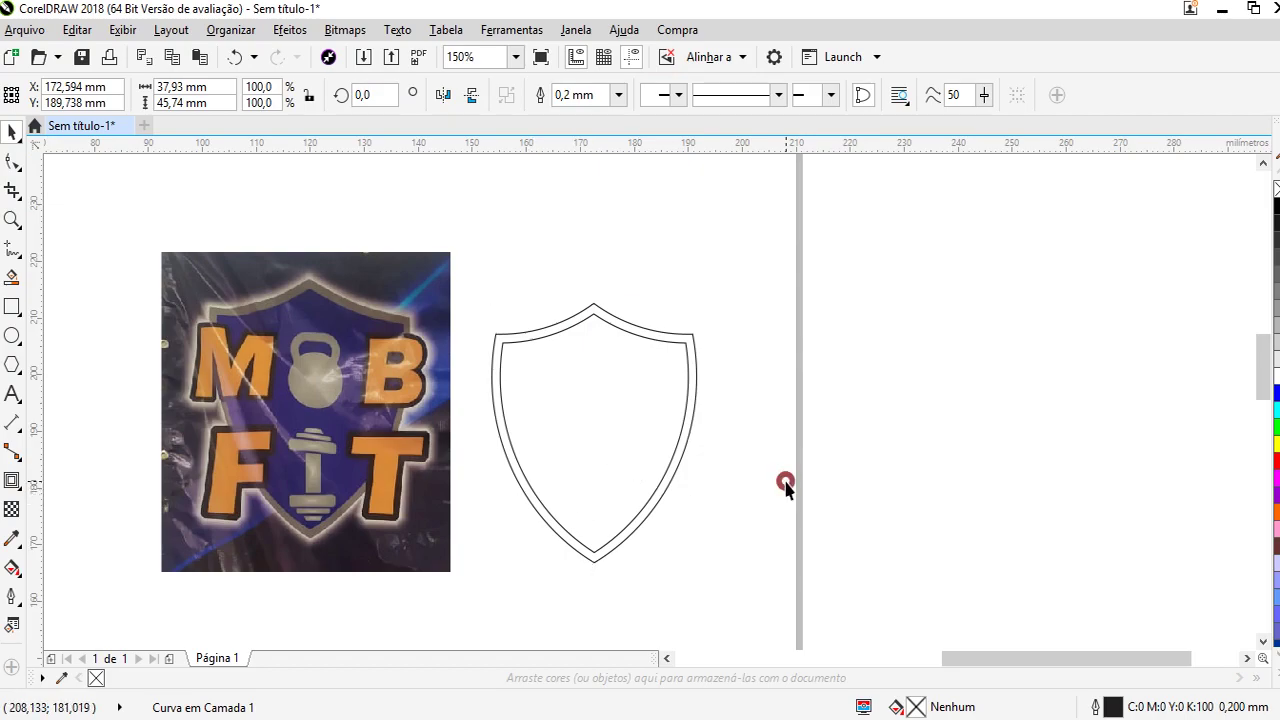
{"action": "left_click", "coordinate": [582, 445]}
{"action": "left_click", "coordinate": [777, 523]}
Fill the outer shield with a uniform brownish gray sampled from the shield border in the photo
{"action": "left_click", "coordinate": [691, 346]}
{"action": "double_click", "coordinate": [915, 707]}
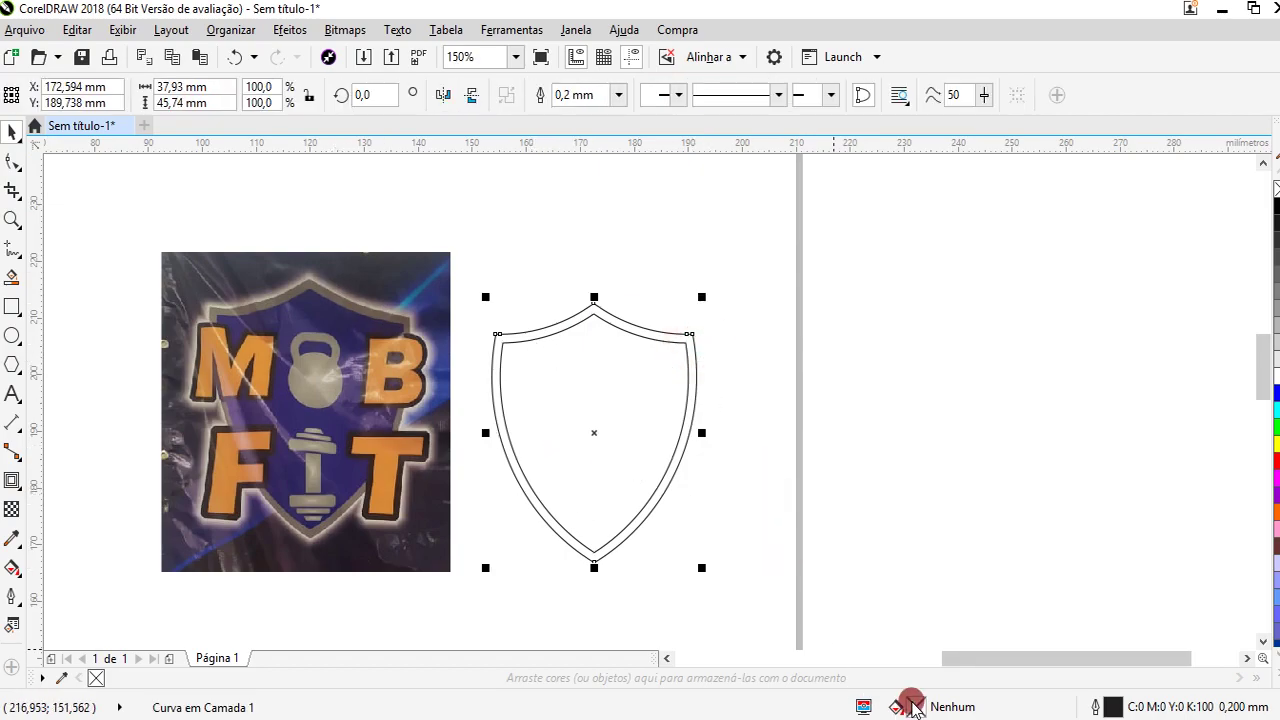
{"action": "left_click", "coordinate": [343, 219]}
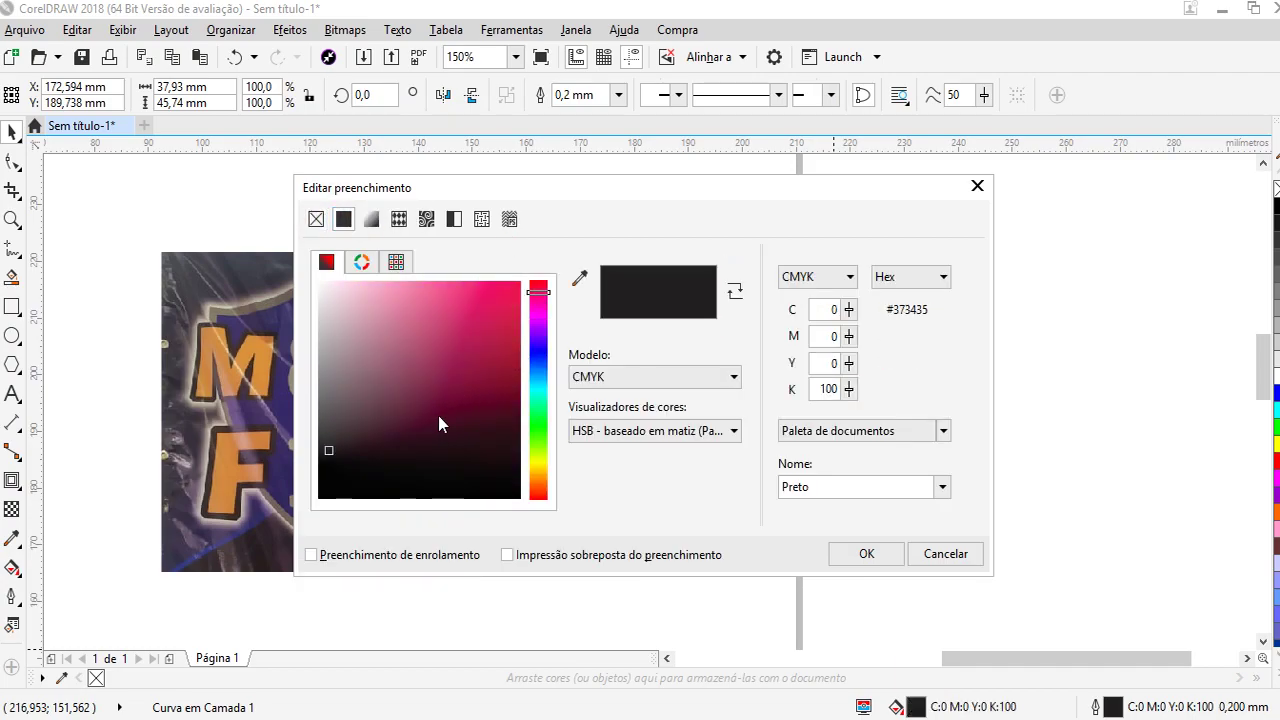
{"action": "left_click", "coordinate": [579, 278]}
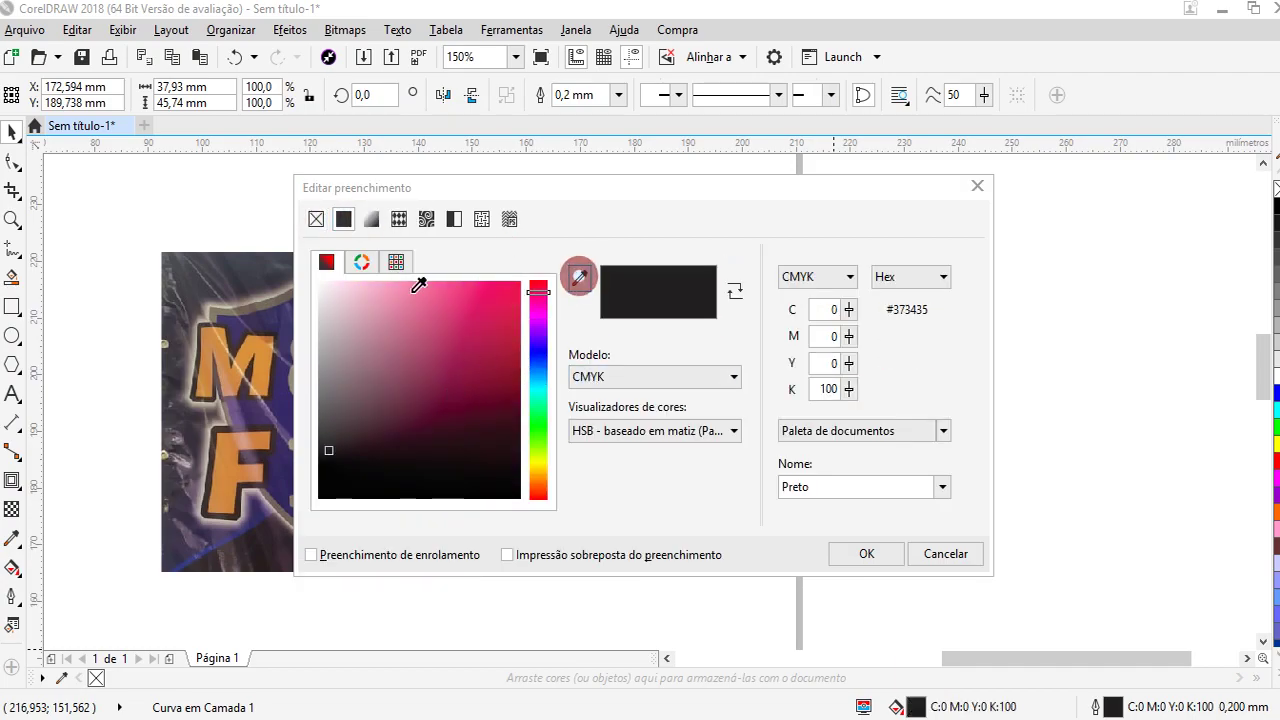
{"action": "left_click", "coordinate": [270, 305]}
{"action": "left_click", "coordinate": [866, 557]}
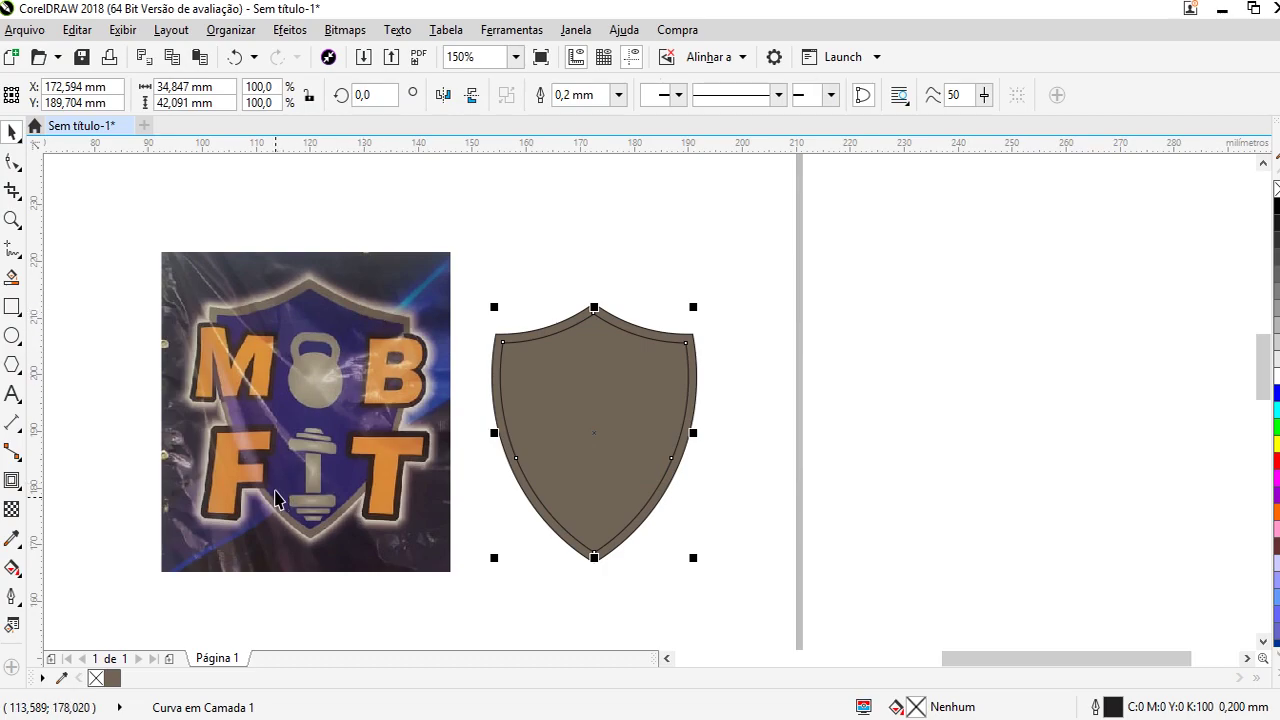
Fill the inner shield with a uniform purple sampled from the photo's shield and adjusted to a more saturated #31246E
{"action": "double_click", "coordinate": [918, 707]}
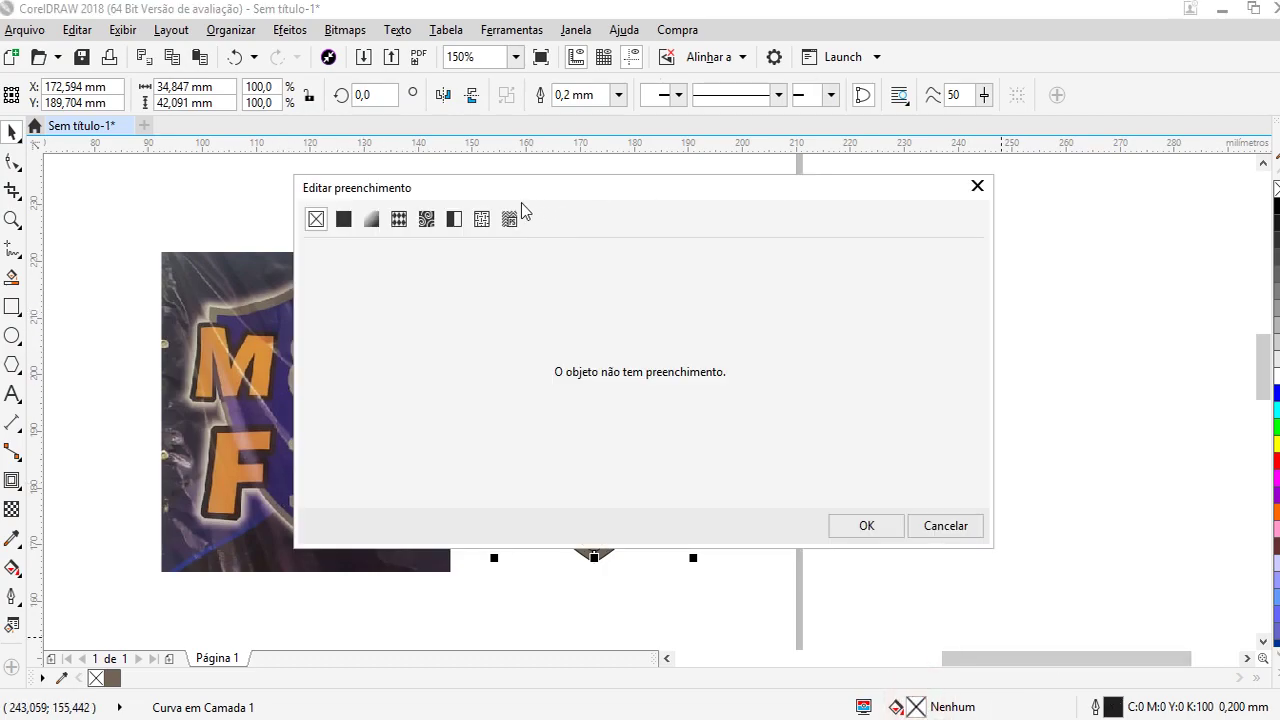
{"action": "left_click_drag", "start_coordinate": [514, 191], "coordinate": [978, 221]}
{"action": "left_click", "coordinate": [804, 245]}
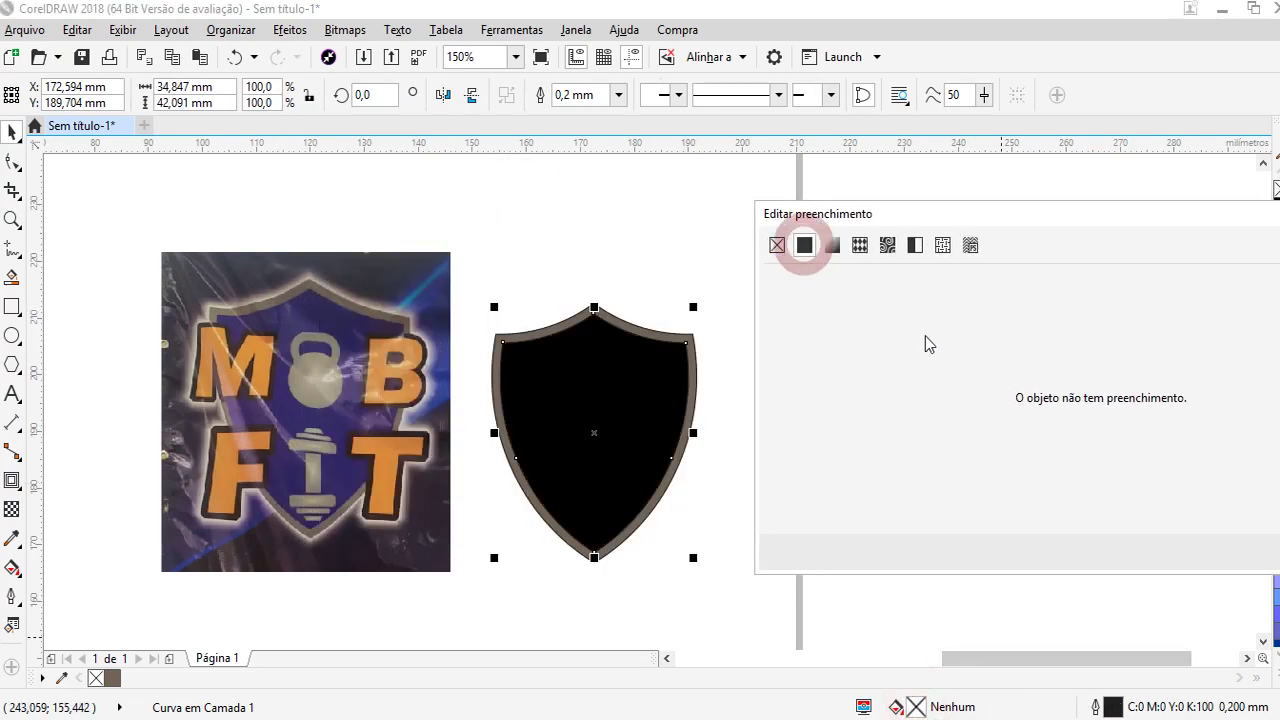
{"action": "left_click", "coordinate": [1041, 306]}
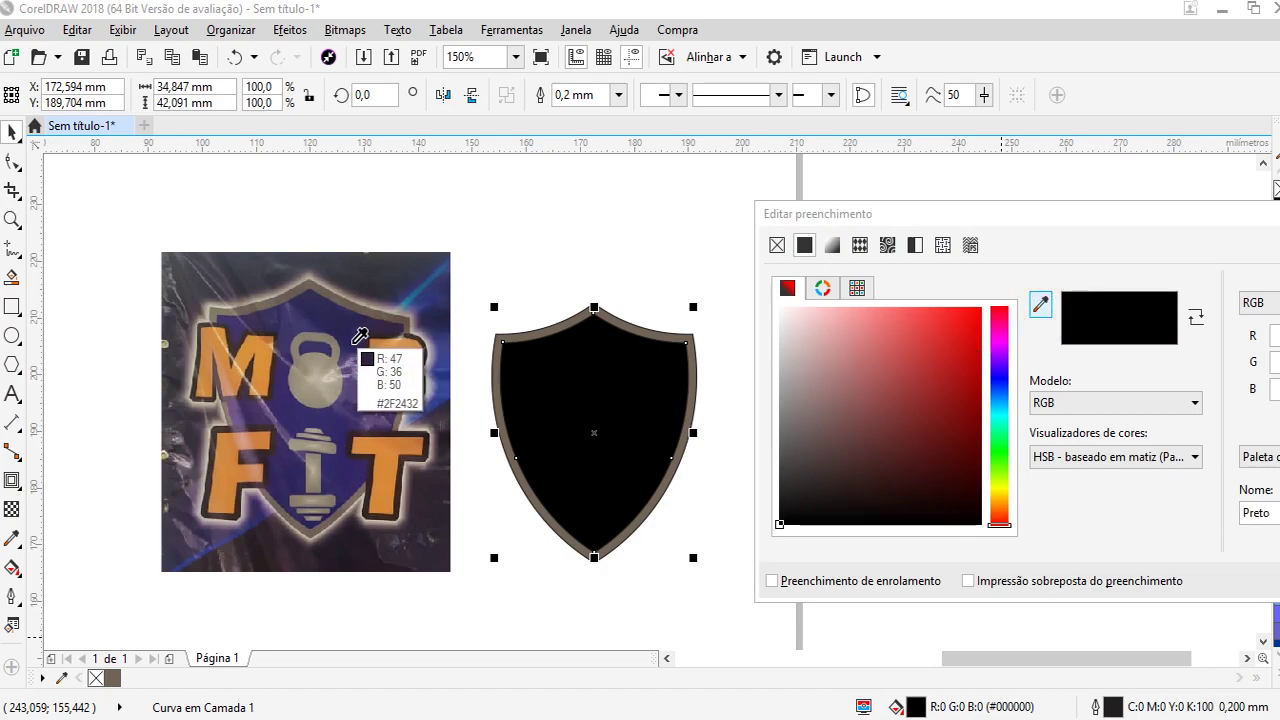
{"action": "left_click", "coordinate": [297, 315]}
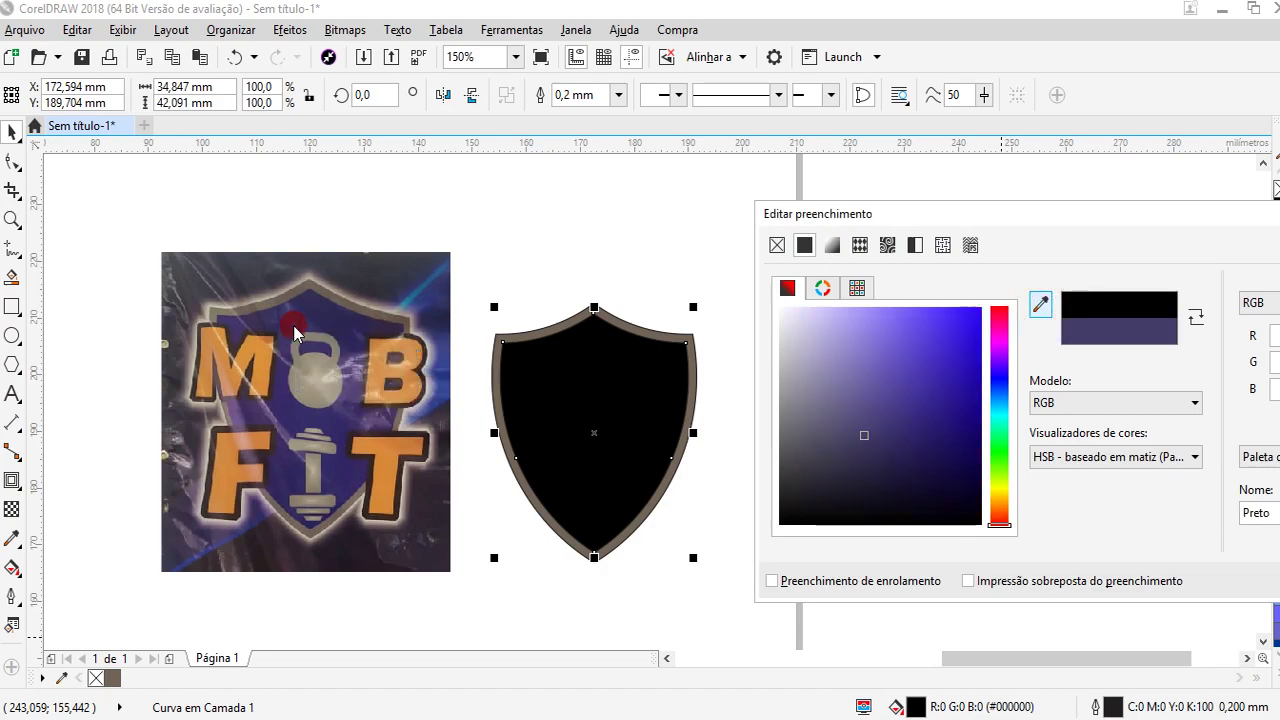
{"action": "mouse_move", "coordinate": [873, 437]}
{"action": "left_mouse_down"}
{"action": "mouse_move", "coordinate": [900, 409]}
{"action": "mouse_move", "coordinate": [914, 426]}
{"action": "left_mouse_up"}
{"action": "left_click_drag", "start_coordinate": [1122, 220], "coordinate": [952, 178]}
{"action": "left_click", "coordinate": [1155, 529]}
Remove the black outline from both the inner and outer shield shapes
{"action": "left_click_drag", "start_coordinate": [857, 251], "coordinate": [476, 576]}
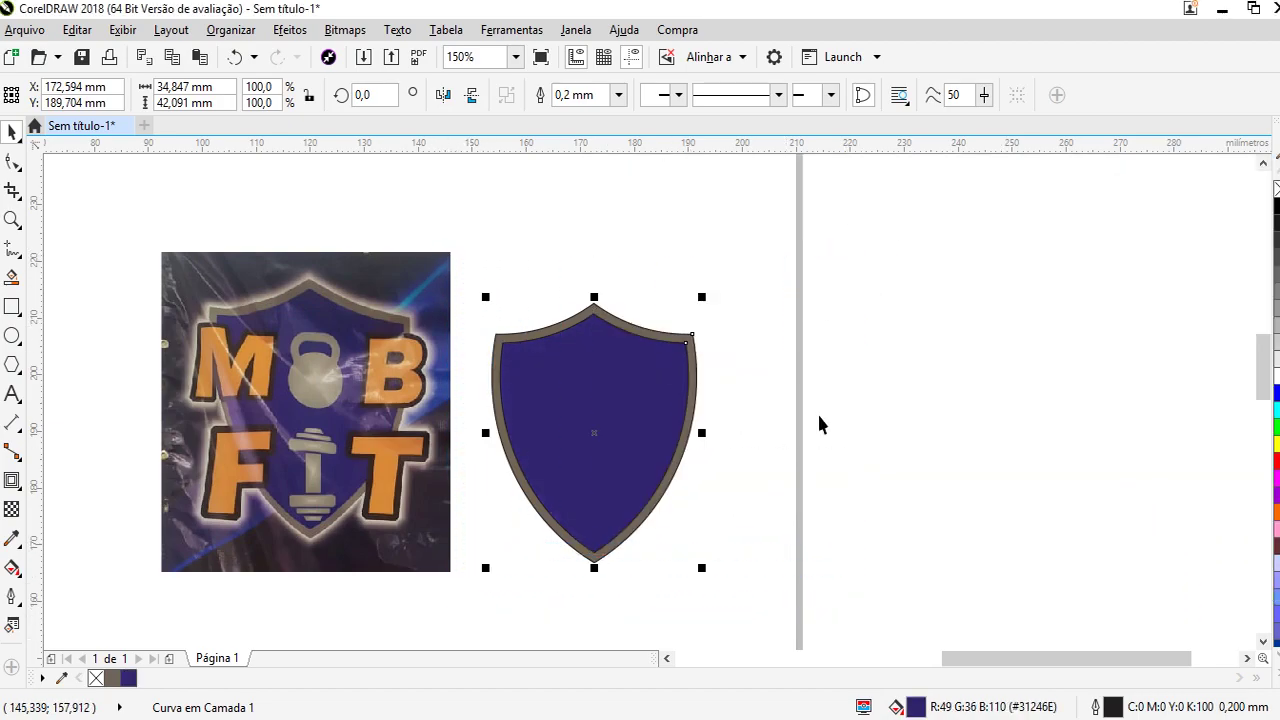
{"action": "left_click", "coordinate": [910, 440]}
Place two horizontal guidelines across the photo, at the top and bottom edges of the letter M, at about 208.3 mm and 195.6 mm
{"action": "scroll", "coordinate": [262, 413], "scroll_direction": "up", "scroll_amount": 2}
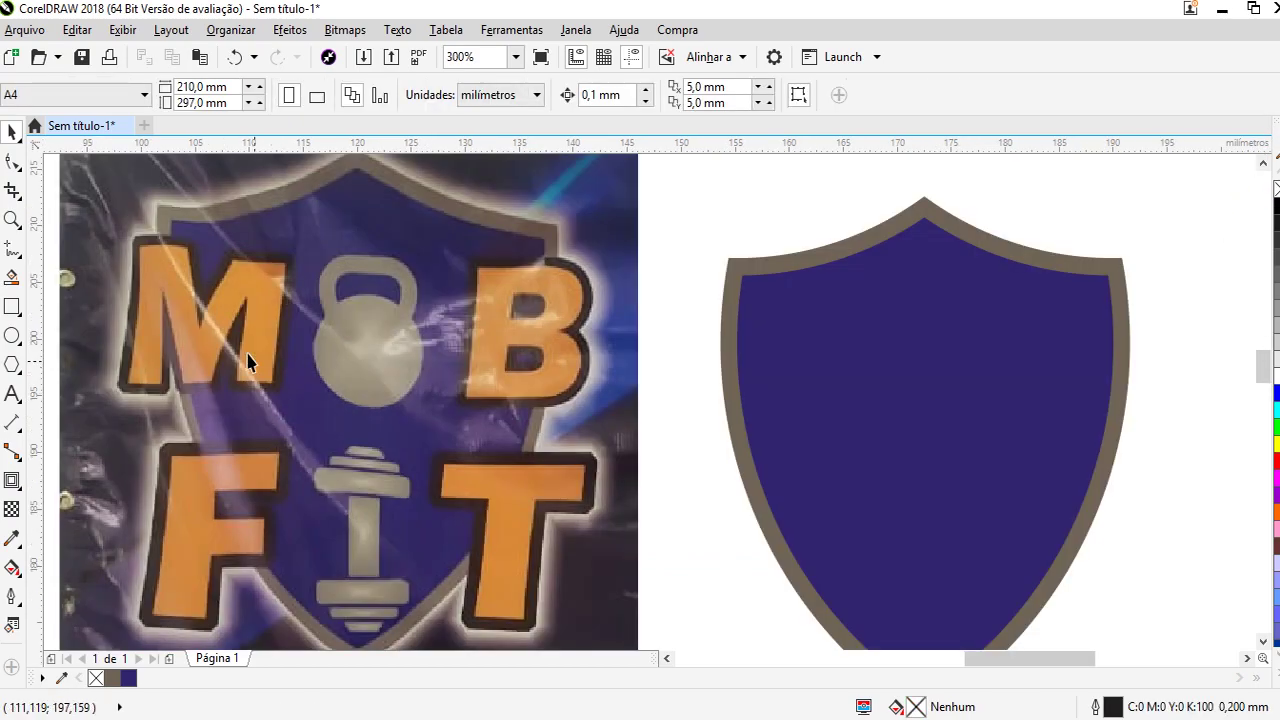
{"action": "scroll", "coordinate": [531, 303], "scroll_direction": "down", "scroll_amount": 4}
{"action": "scroll", "coordinate": [543, 266], "scroll_direction": "up", "scroll_amount": 4}
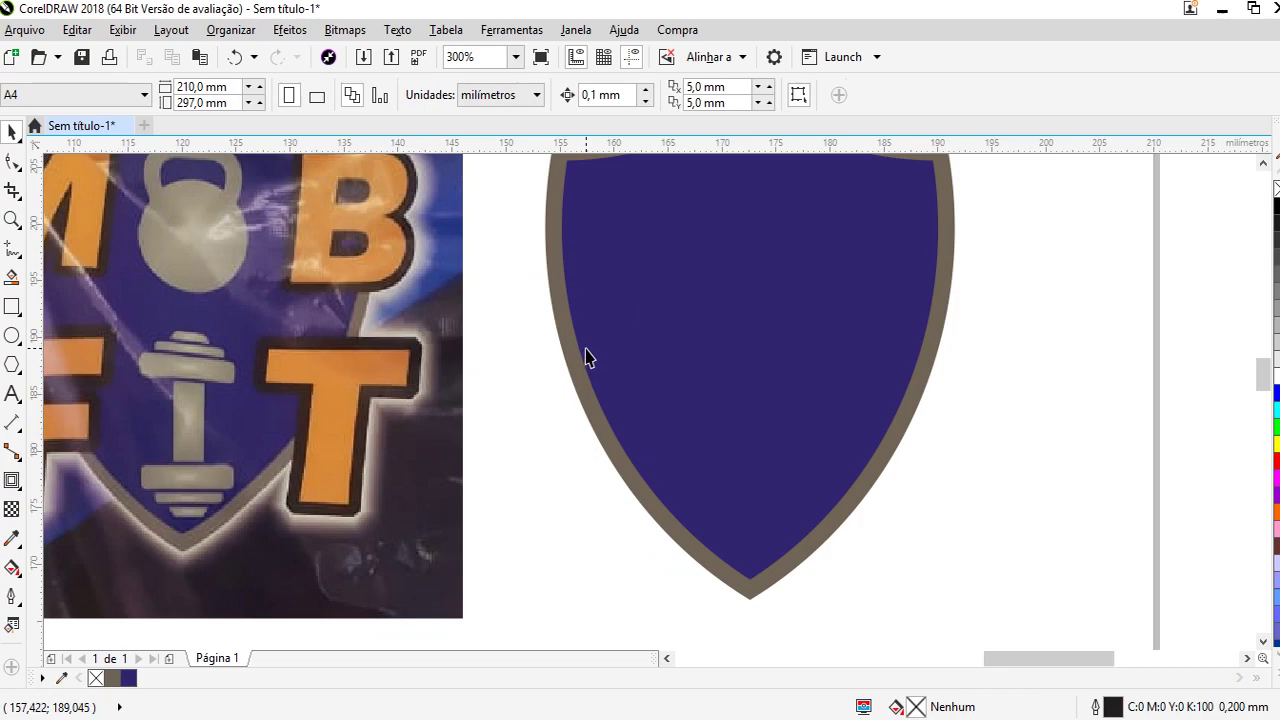
{"action": "scroll", "coordinate": [586, 354], "scroll_direction": "down", "scroll_amount": 2}
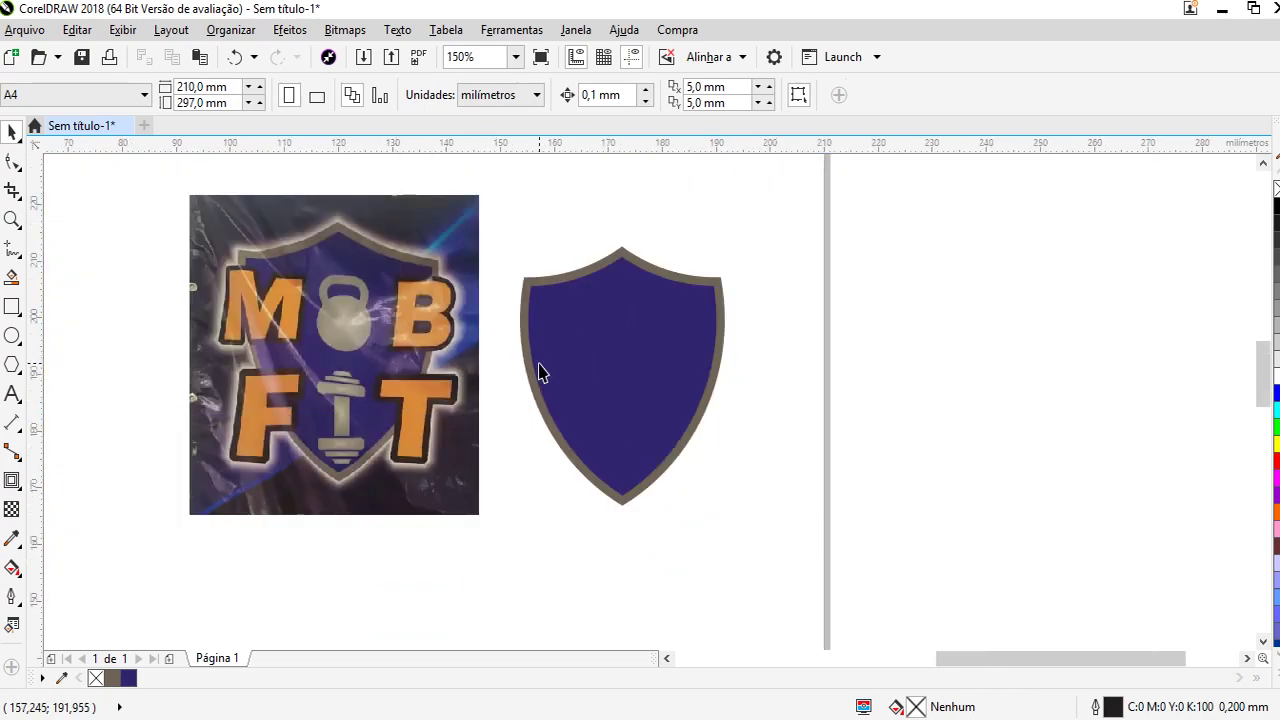
{"action": "left_click", "coordinate": [12, 307]}
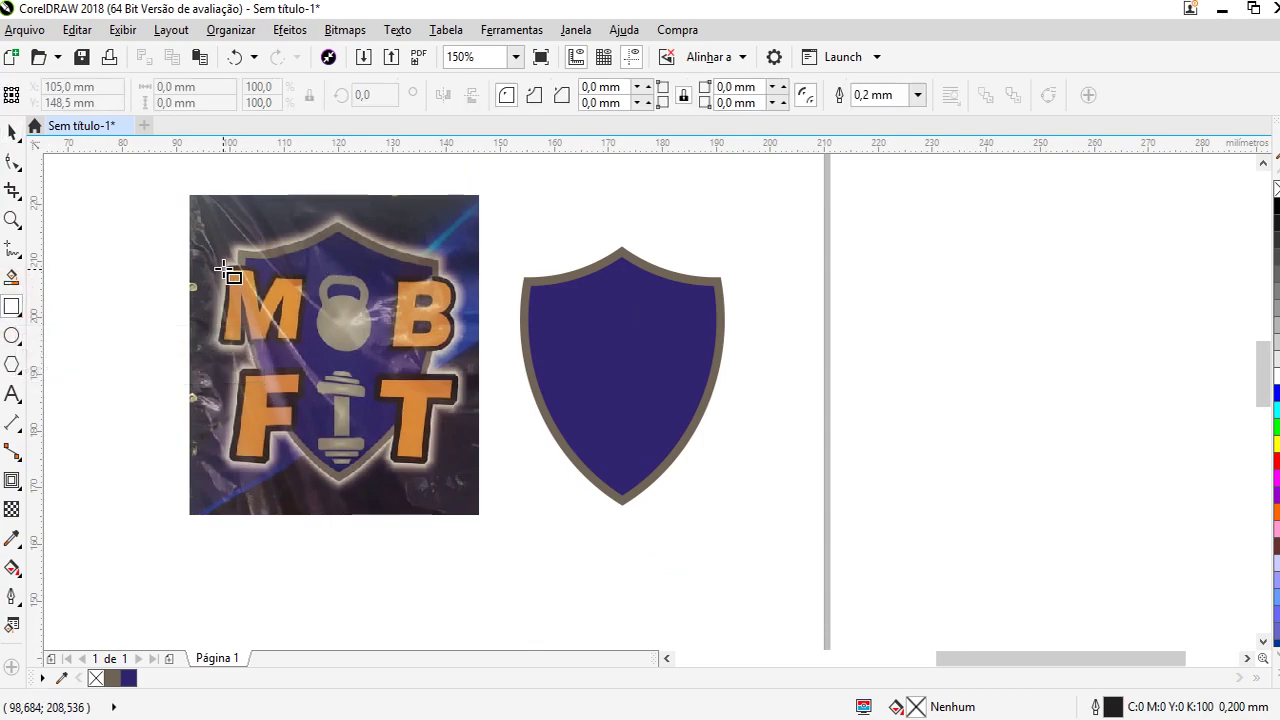
{"action": "scroll", "coordinate": [240, 283], "scroll_direction": "up", "scroll_amount": 2}
{"action": "scroll", "coordinate": [240, 283], "scroll_direction": "down", "scroll_amount": 1}
{"action": "left_click_drag", "start_coordinate": [201, 140], "coordinate": [242, 264]}
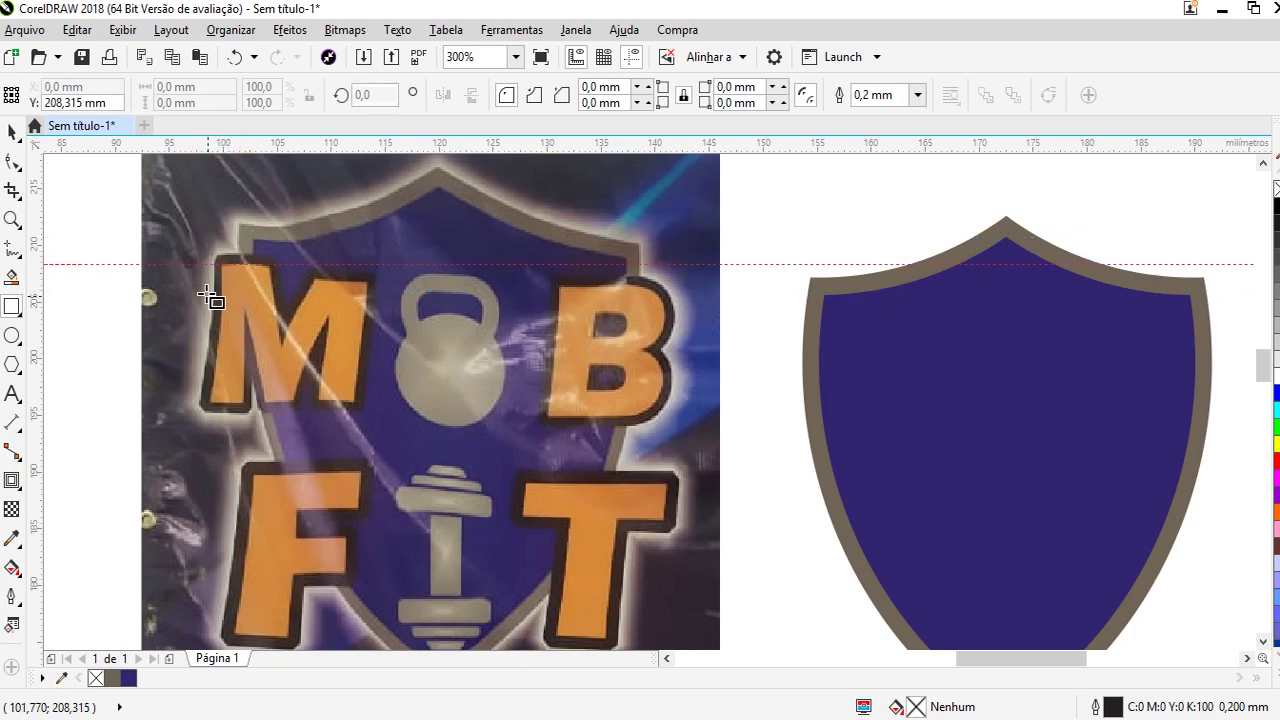
{"action": "left_click_drag", "start_coordinate": [342, 142], "coordinate": [311, 408]}
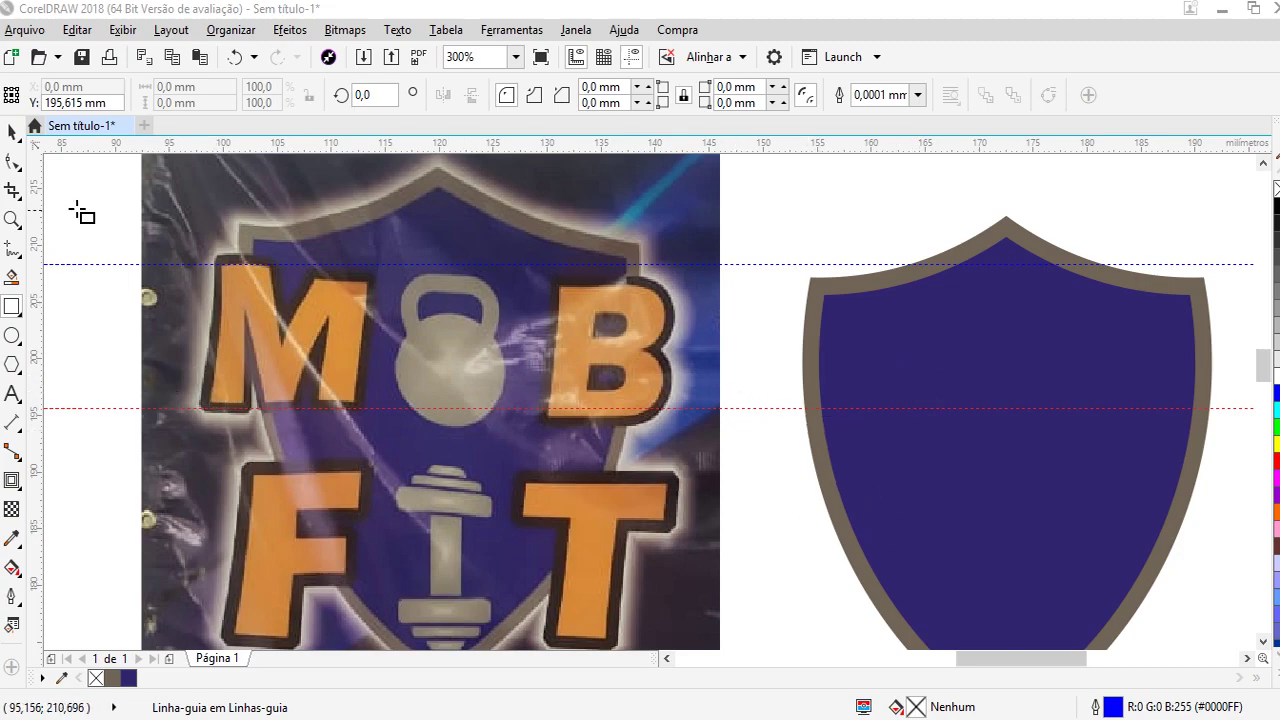
Add the artistic text "MOBFIT" in capitals on the blank page beside the photo
{"action": "left_click", "coordinate": [12, 132]}
{"action": "key", "text": "F3"}
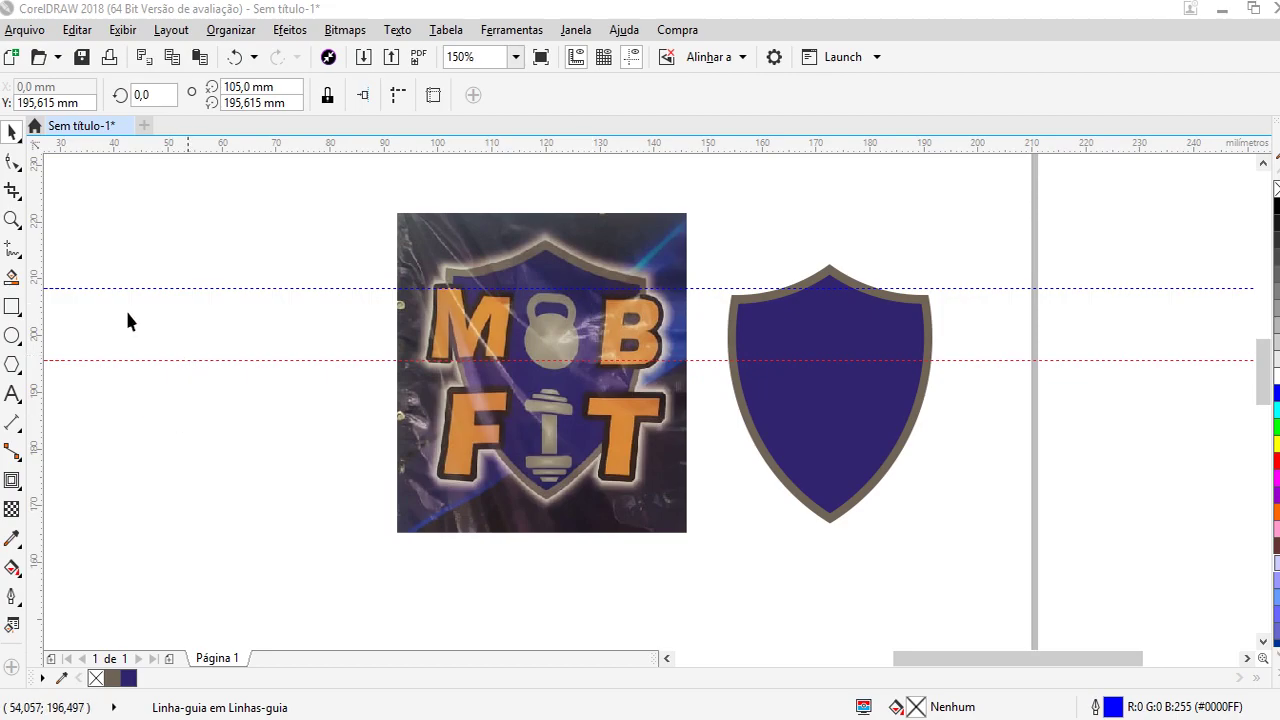
{"action": "left_click", "coordinate": [12, 395]}
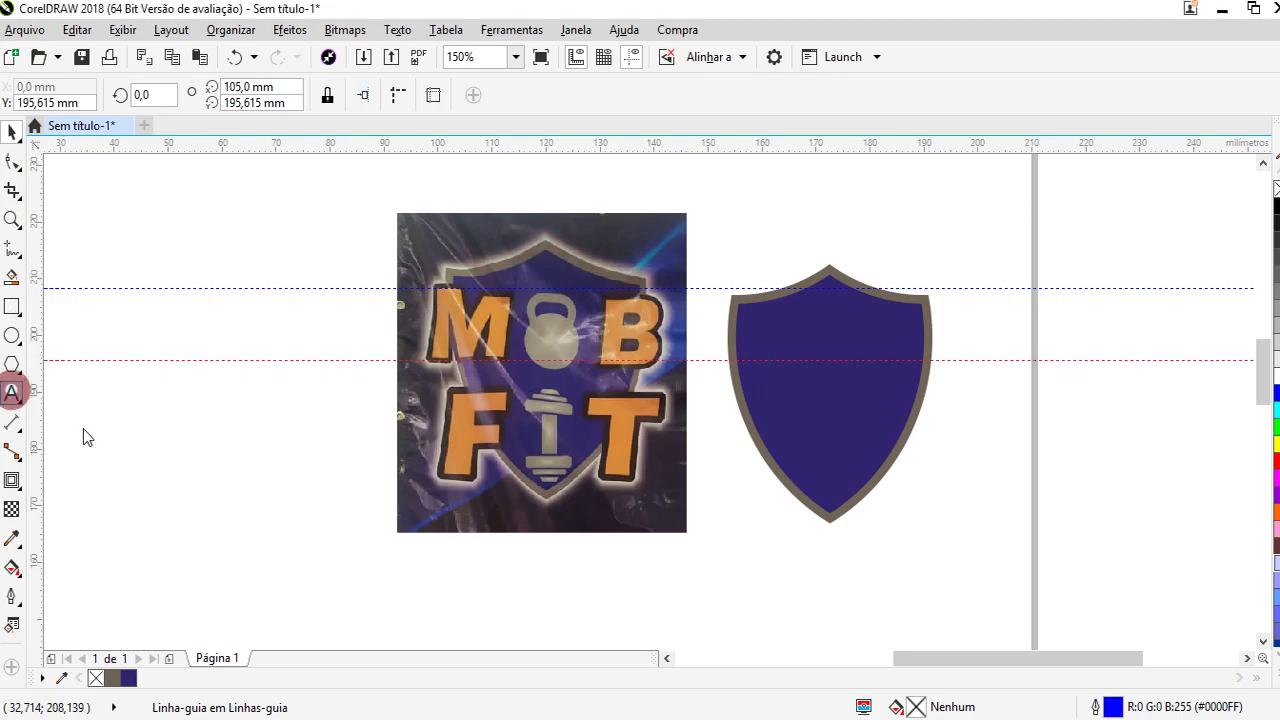
{"action": "left_click", "coordinate": [212, 445]}
{"action": "type", "text": "mob"}
{"action": "key", "text": "BackSpace"}
{"action": "key", "text": "BackSpace"}
{"action": "key", "text": "BackSpace"}
{"action": "type", "text": "MOBFIT"}
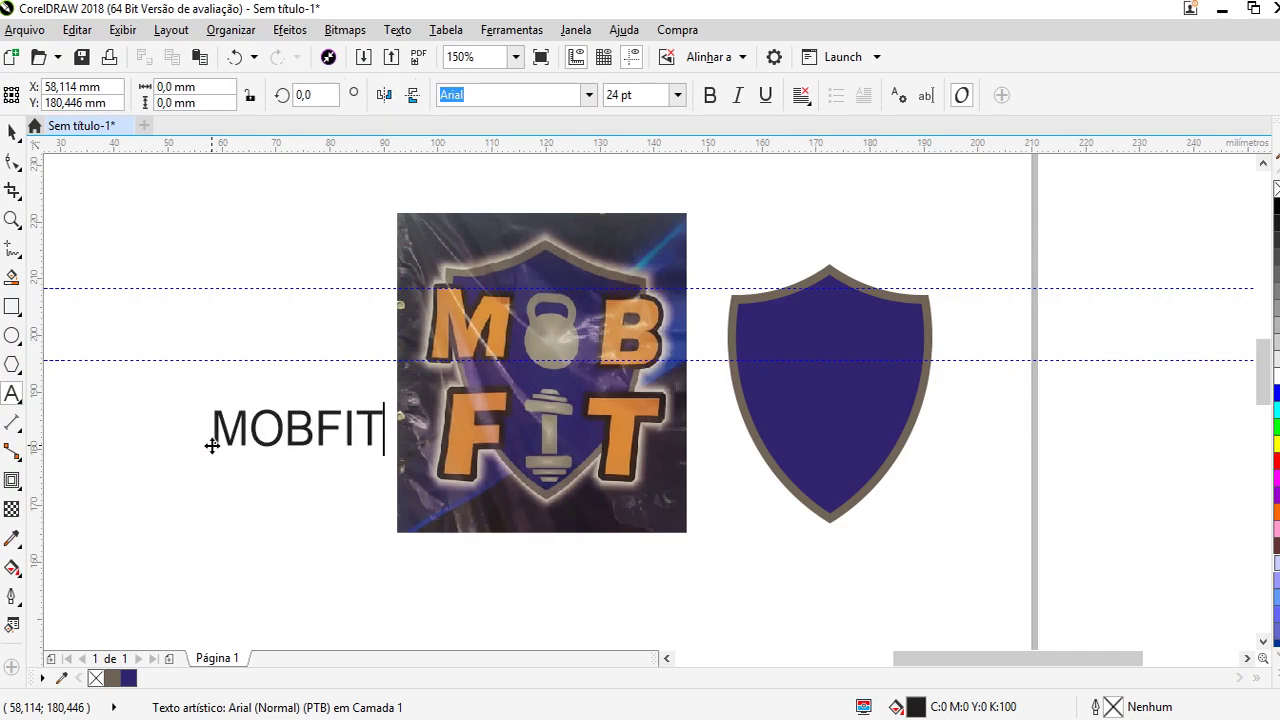
{"action": "key", "text": "Escape"}
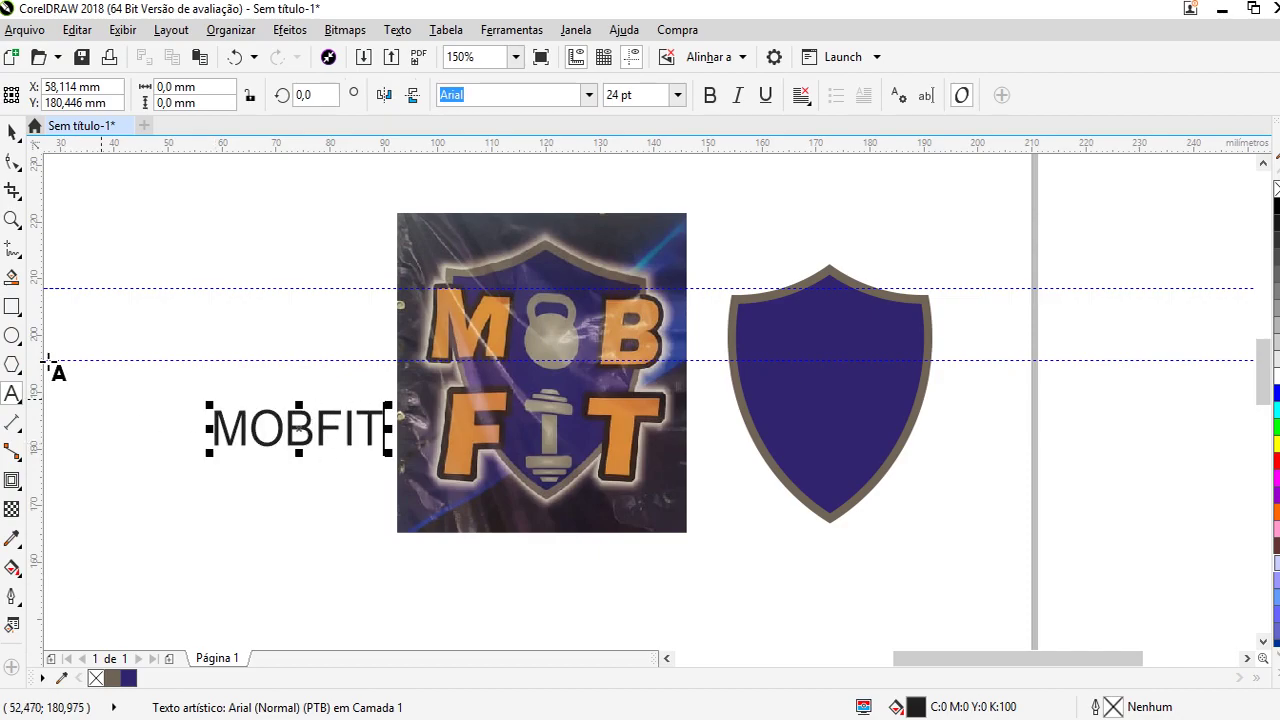
Set the MOBFIT text's font to Arial Black
{"action": "left_click", "coordinate": [12, 131]}
{"action": "left_click", "coordinate": [587, 95]}
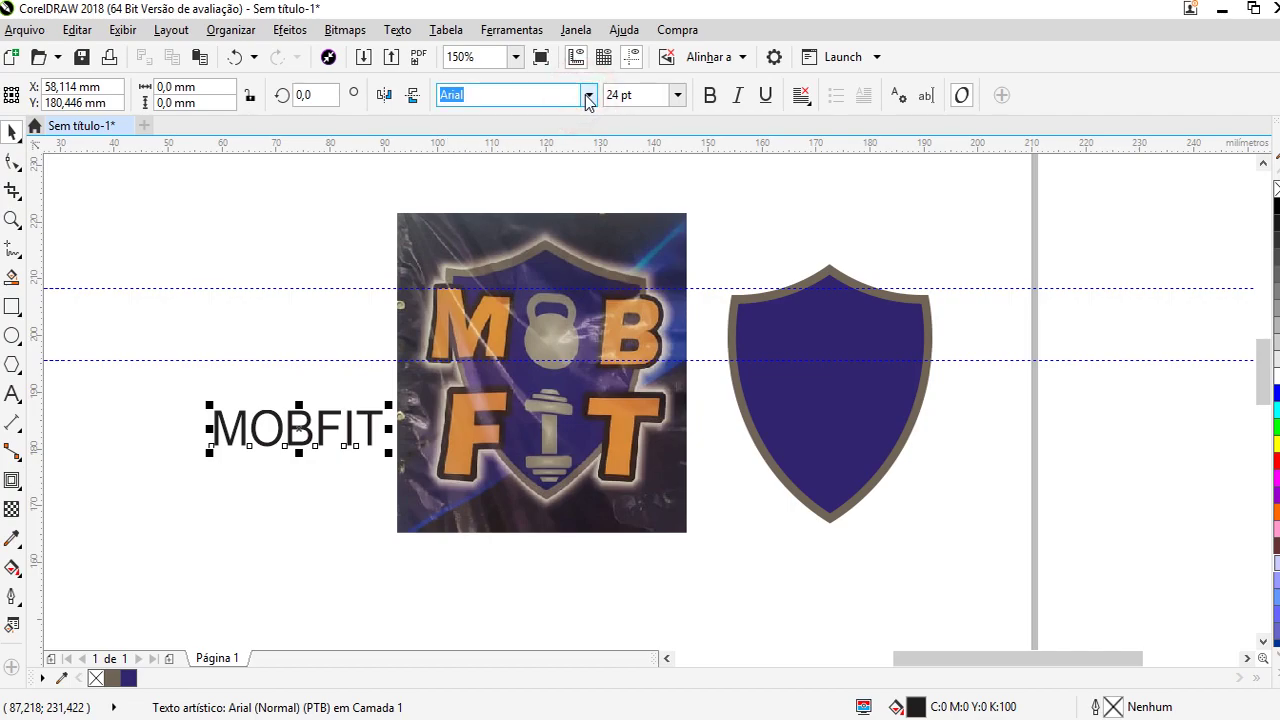
{"action": "left_click", "coordinate": [587, 95]}
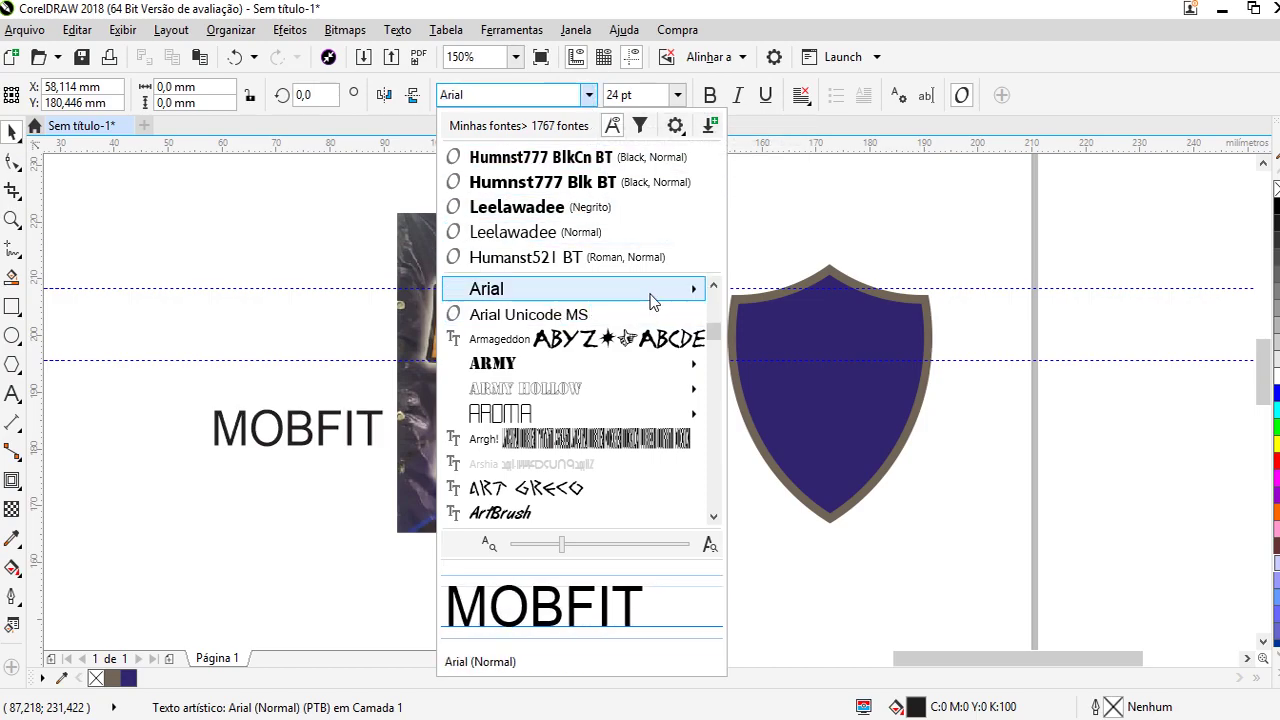
{"action": "mouse_move", "coordinate": [680, 290]}
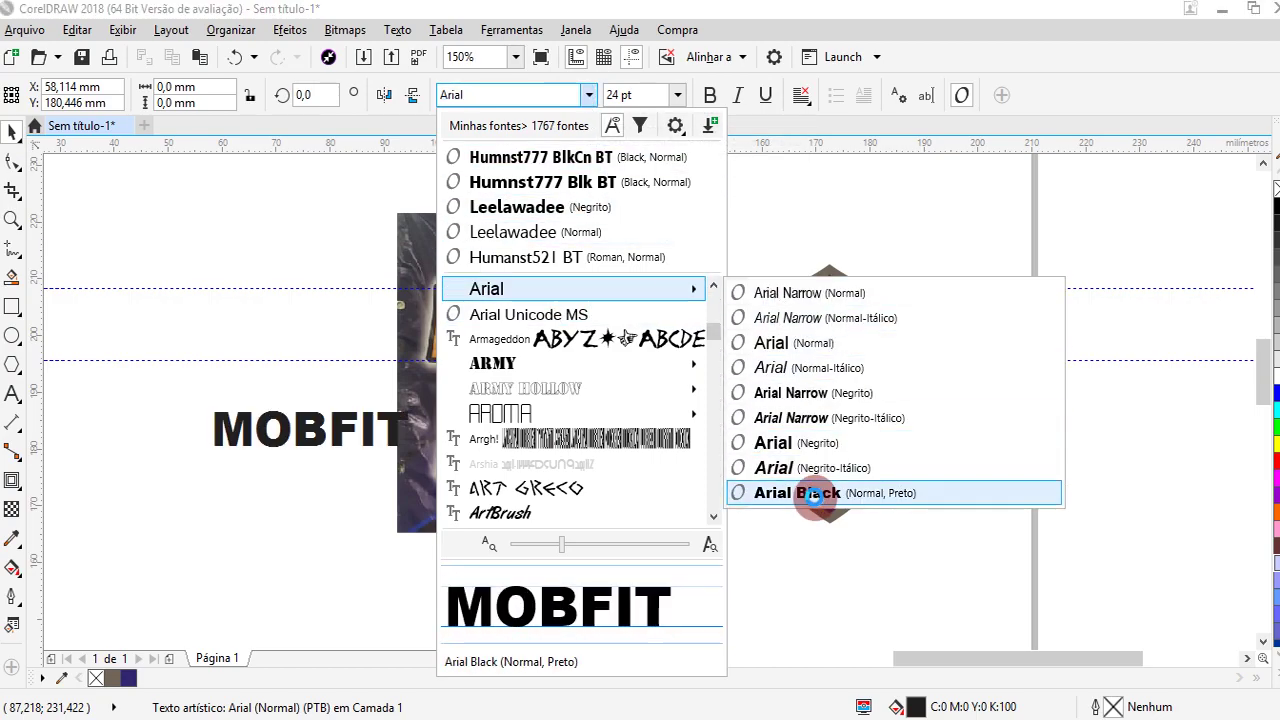
{"action": "left_click", "coordinate": [816, 503]}
Move the MOBFIT text over the photo's top lettering and enlarge it to about 51 pt so its letters span both guidelines
{"action": "left_click_drag", "start_coordinate": [330, 440], "coordinate": [537, 313]}
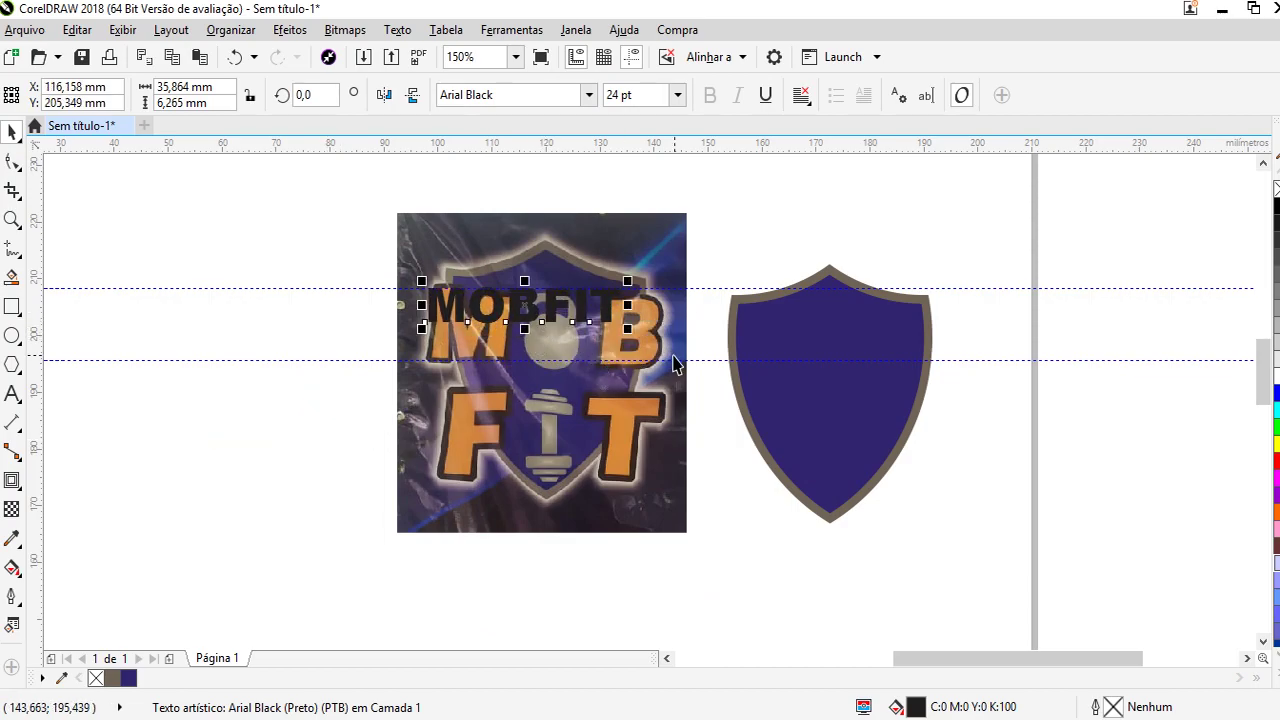
{"action": "left_click_drag", "start_coordinate": [621, 338], "coordinate": [840, 451]}
{"action": "scroll", "coordinate": [657, 274], "scroll_direction": "up", "scroll_amount": 1}
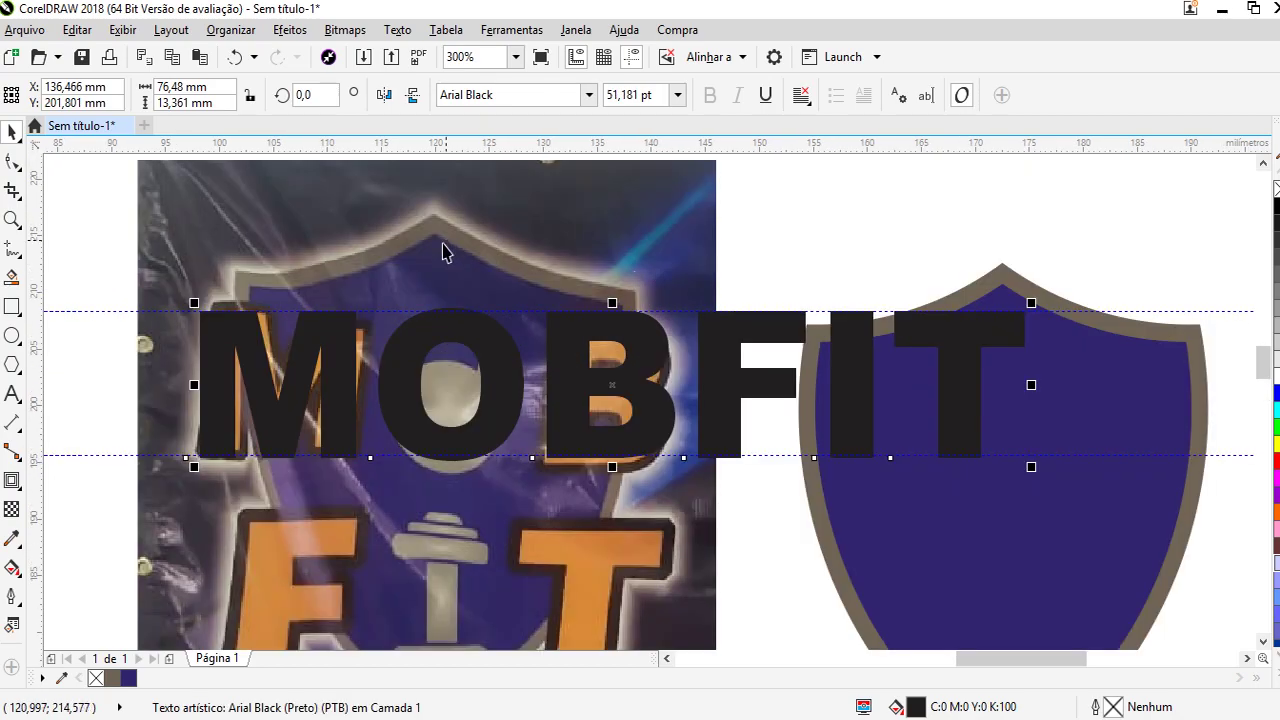
{"action": "scroll", "coordinate": [563, 338], "scroll_direction": "down", "scroll_amount": 1}
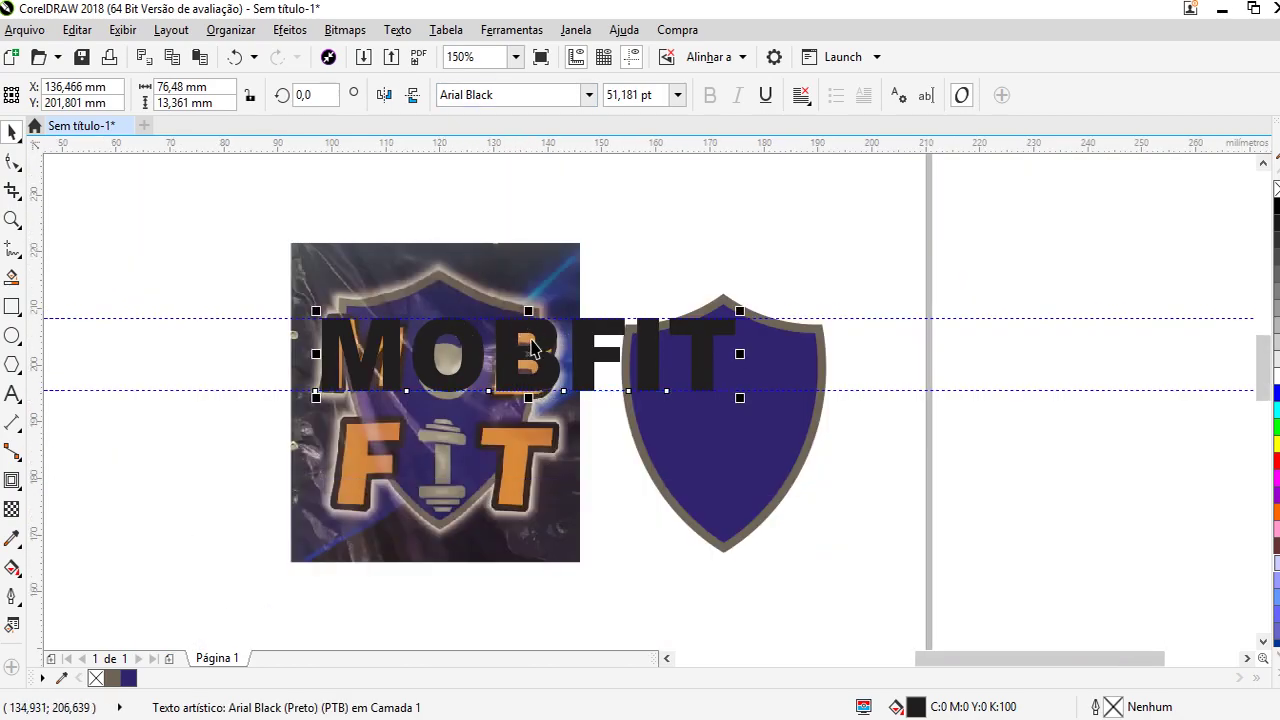
Move the MOBFIT text off the photo to the empty area just below it
{"action": "scroll", "coordinate": [470, 300], "scroll_direction": "down", "scroll_amount": 2}
{"action": "scroll", "coordinate": [438, 308], "scroll_direction": "up", "scroll_amount": 1}
{"action": "left_click_drag", "start_coordinate": [438, 308], "coordinate": [434, 450]}
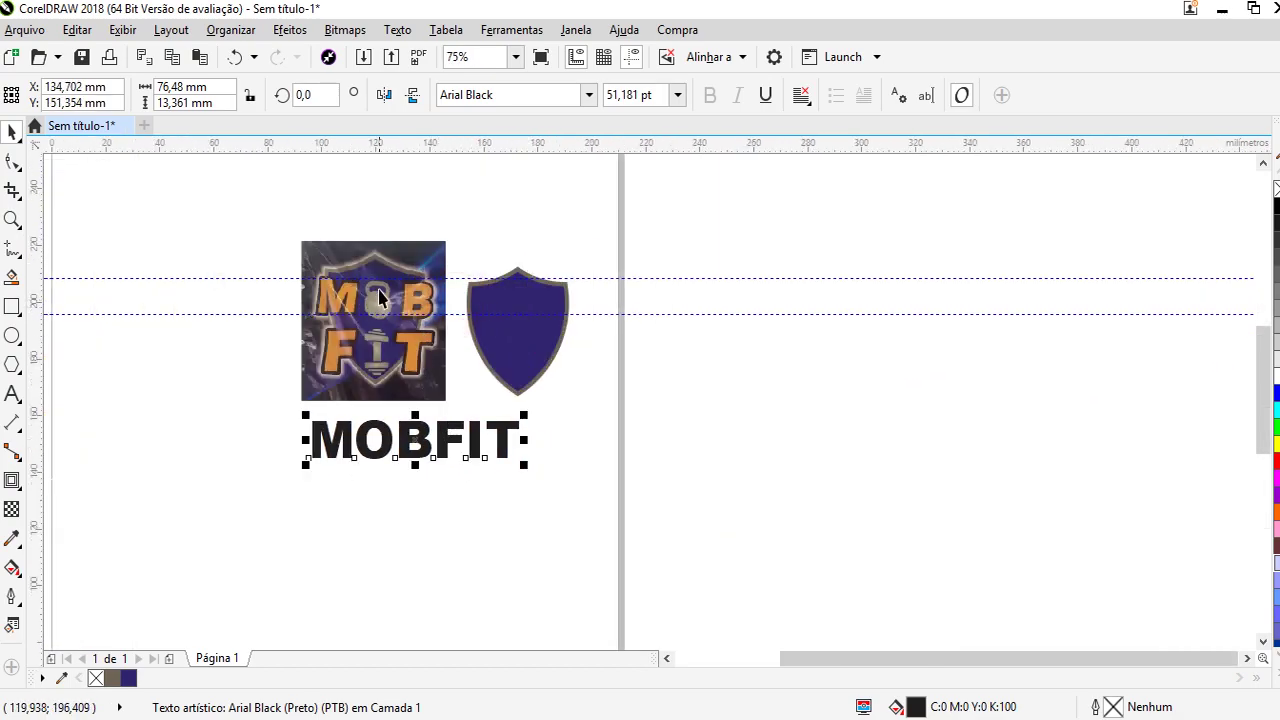
{"action": "scroll", "coordinate": [380, 307], "scroll_direction": "up", "scroll_amount": 1}
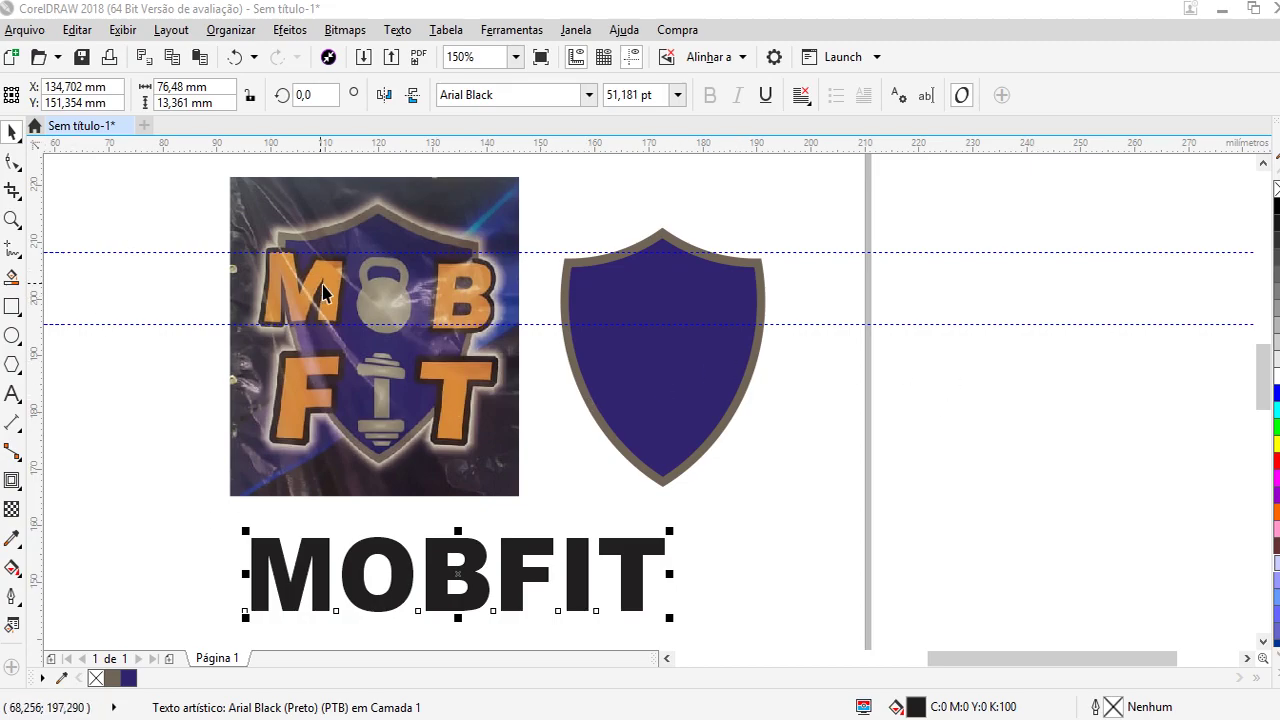
Tighten the spacing between the letters of the MOBFIT text slightly
{"action": "left_click", "coordinate": [13, 161]}
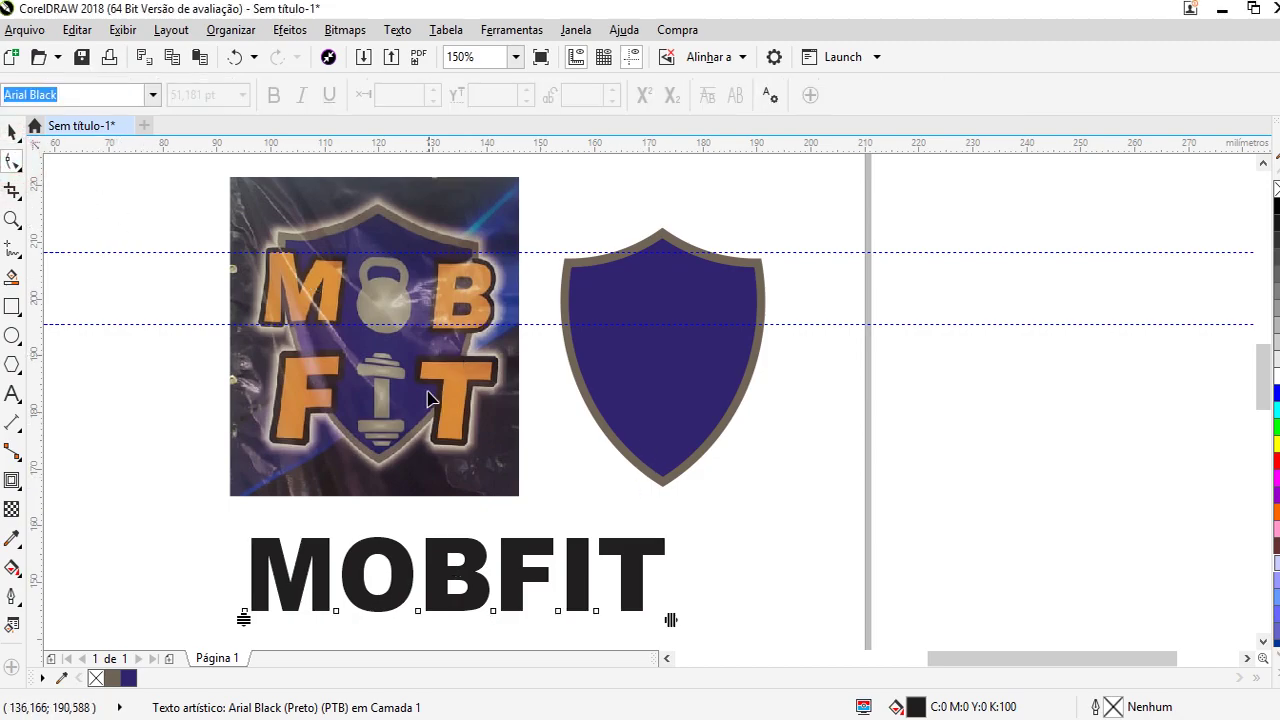
{"action": "mouse_move", "coordinate": [674, 617]}
{"action": "left_mouse_down"}
{"action": "mouse_move", "coordinate": [634, 617]}
{"action": "mouse_move", "coordinate": [649, 621]}
{"action": "left_mouse_up"}
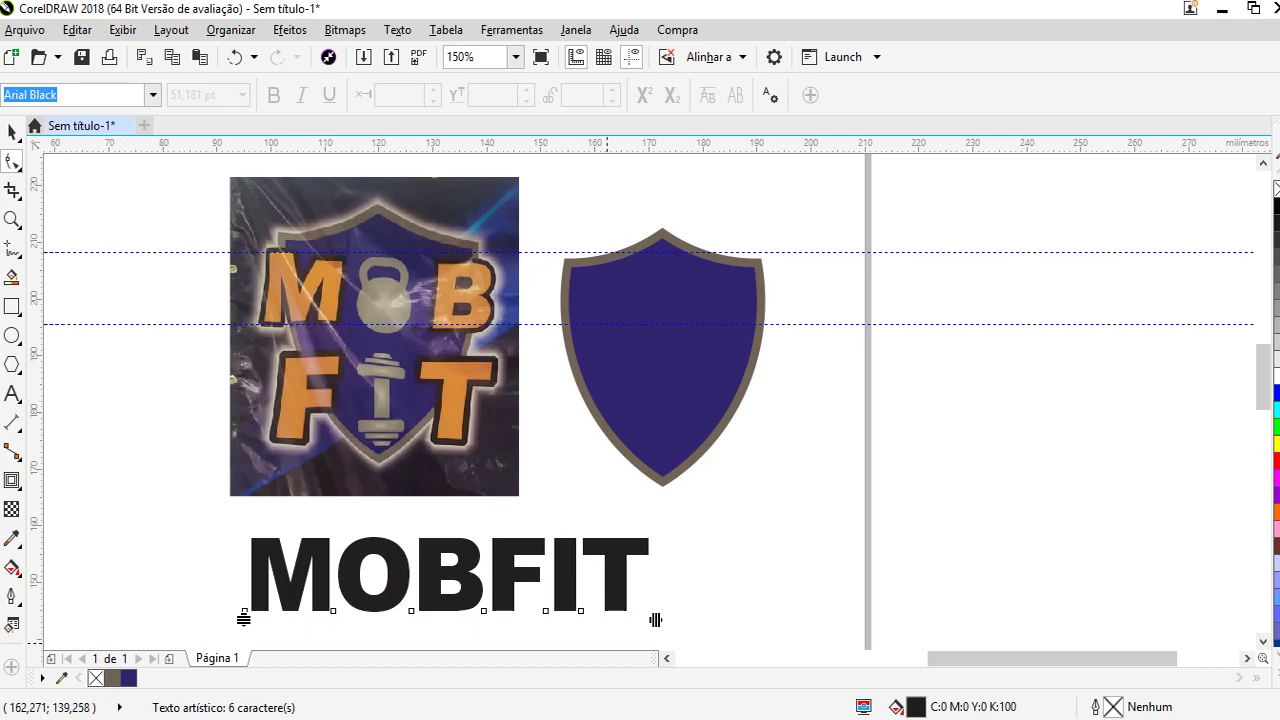
{"action": "left_click", "coordinate": [782, 583]}
{"action": "left_click", "coordinate": [430, 608]}
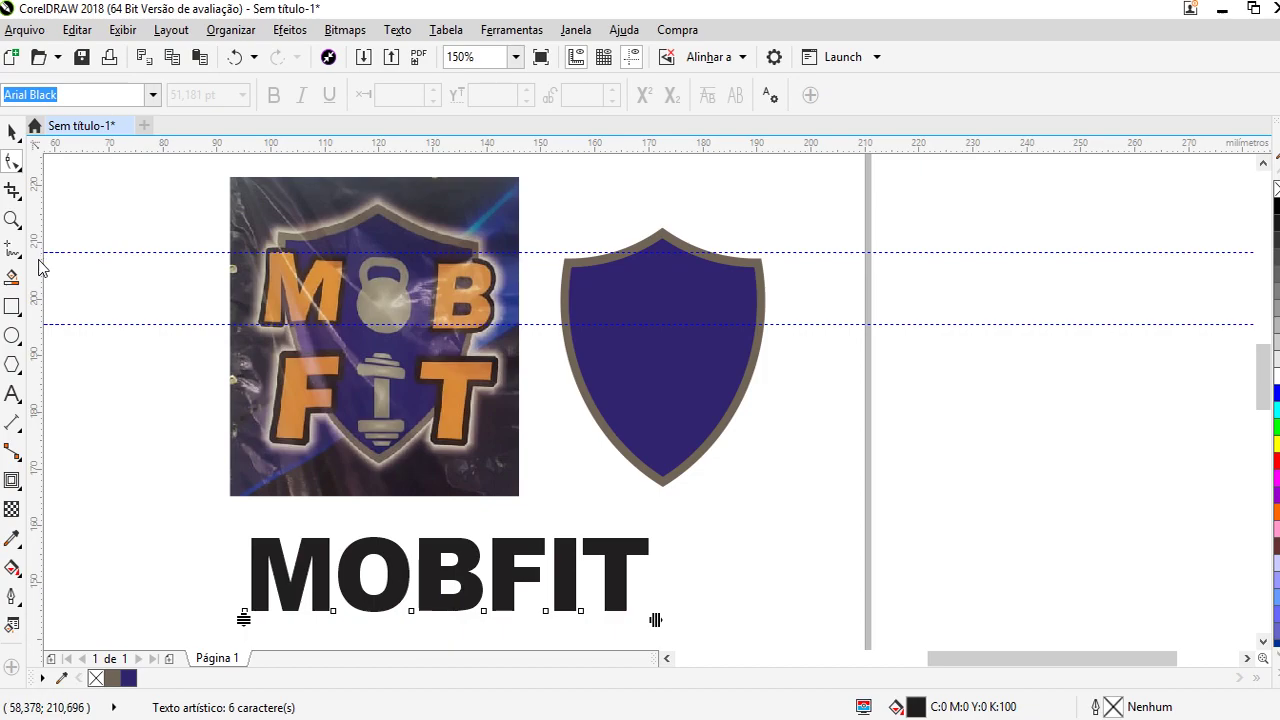
{"action": "key", "text": "space"}
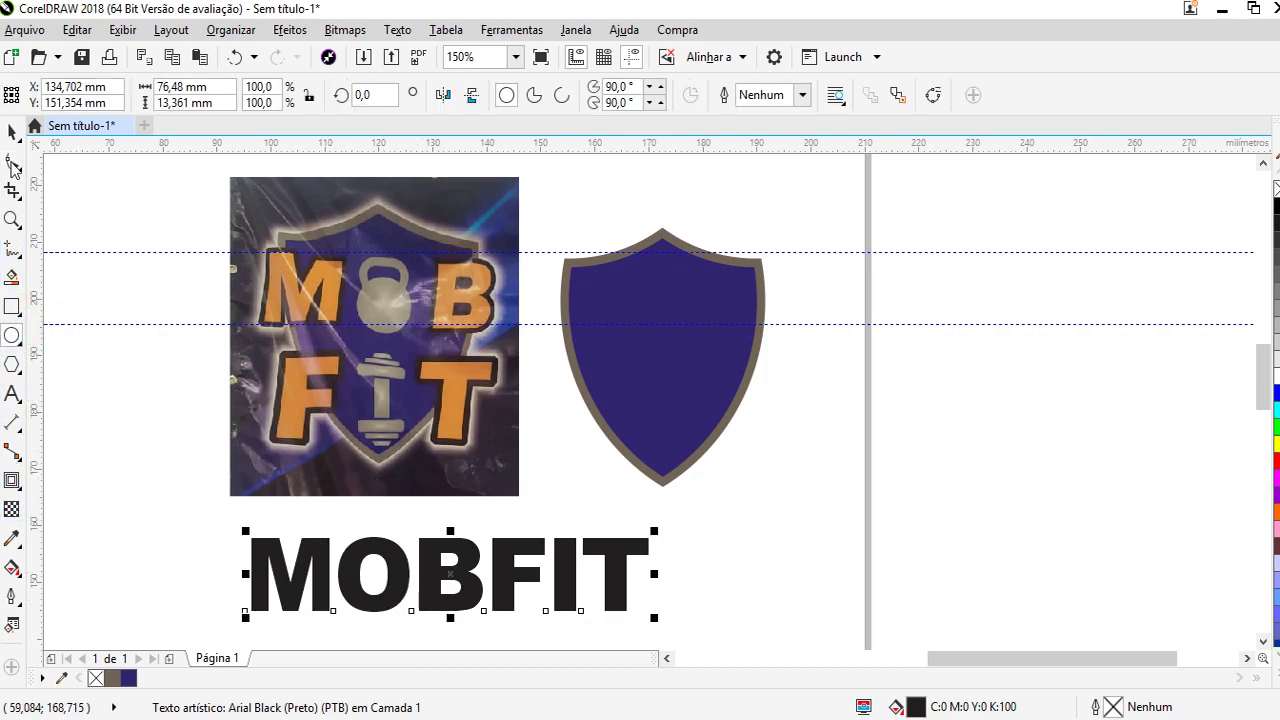
Replace the letter O in the MOBFIT text with blank spaces, leaving a wide gap between M and B
{"action": "left_click", "coordinate": [12, 393]}
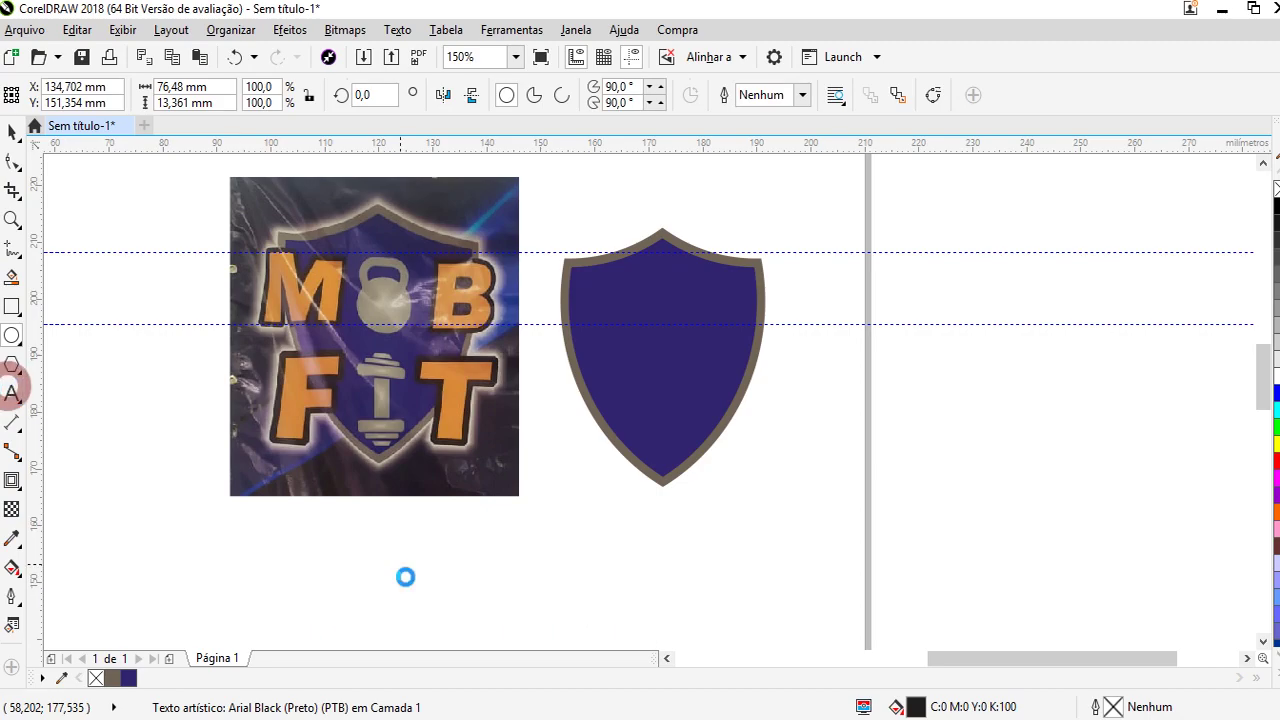
{"action": "left_click", "coordinate": [423, 588]}
{"action": "key", "text": "BackSpace"}
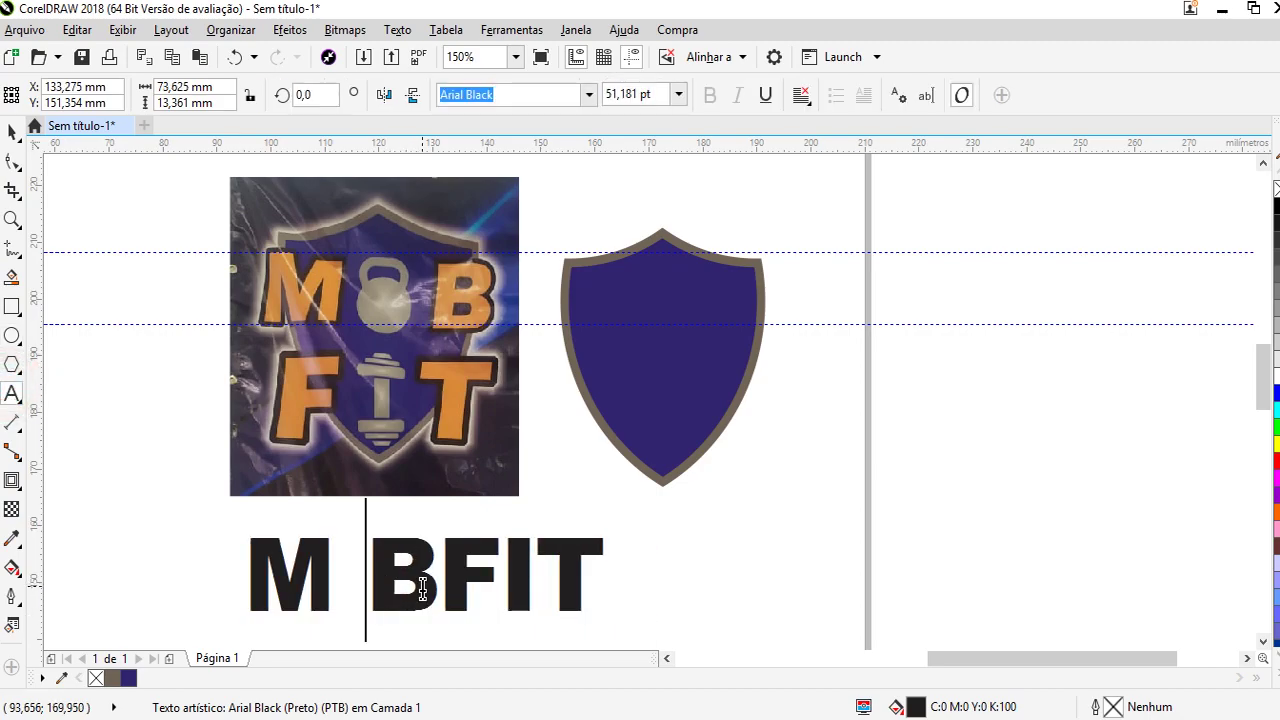
{"action": "left_click", "coordinate": [12, 131]}
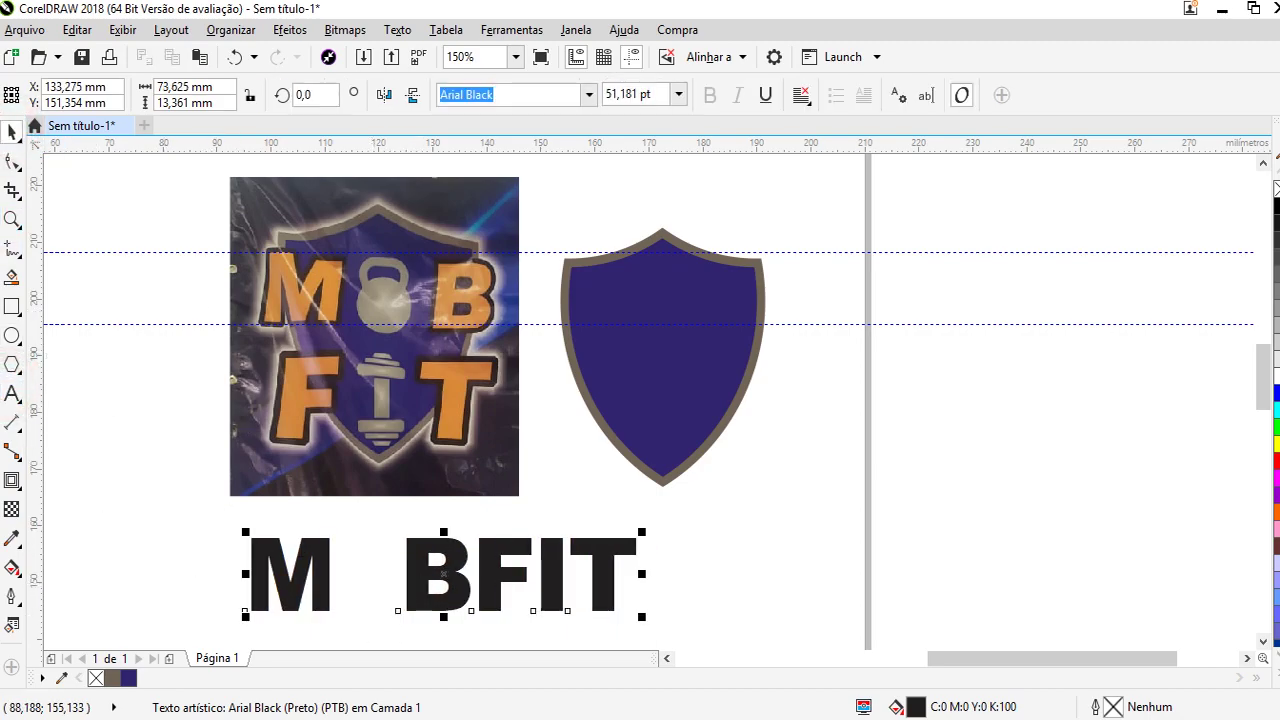
{"action": "left_click", "coordinate": [12, 393]}
{"action": "left_click", "coordinate": [340, 575]}
{"action": "left_click", "coordinate": [12, 393]}
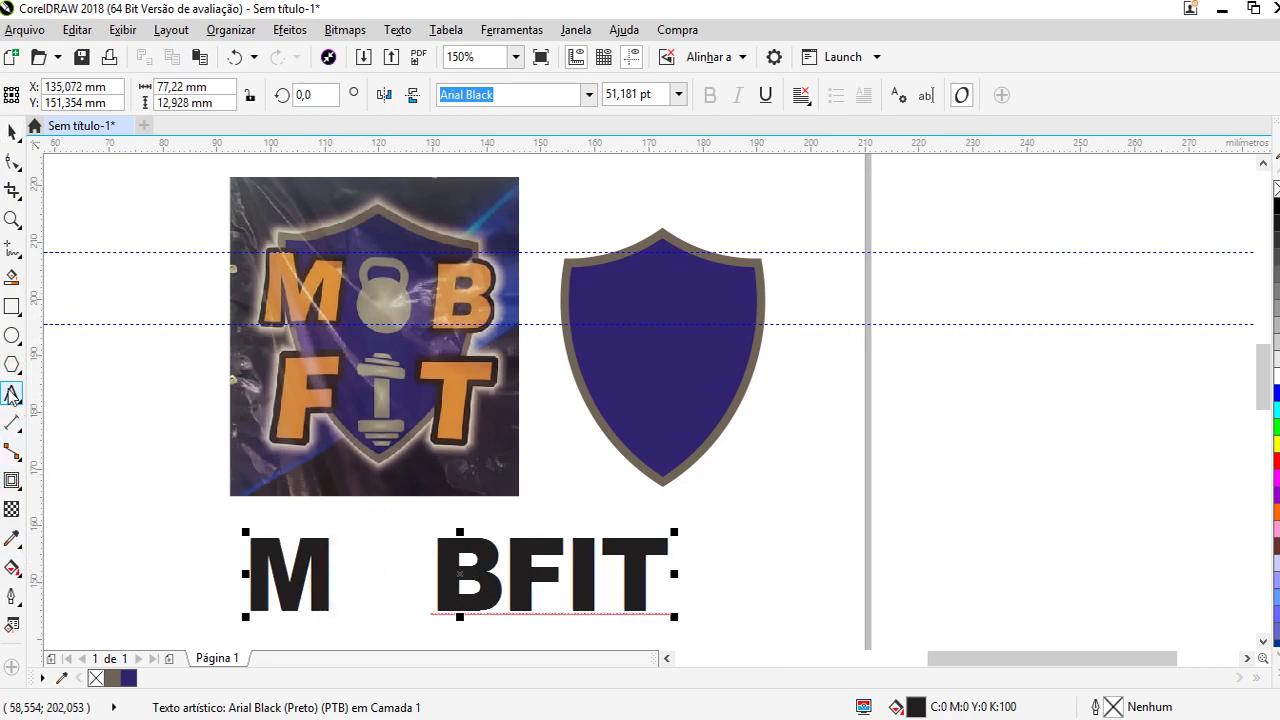
{"action": "left_click", "coordinate": [12, 306]}
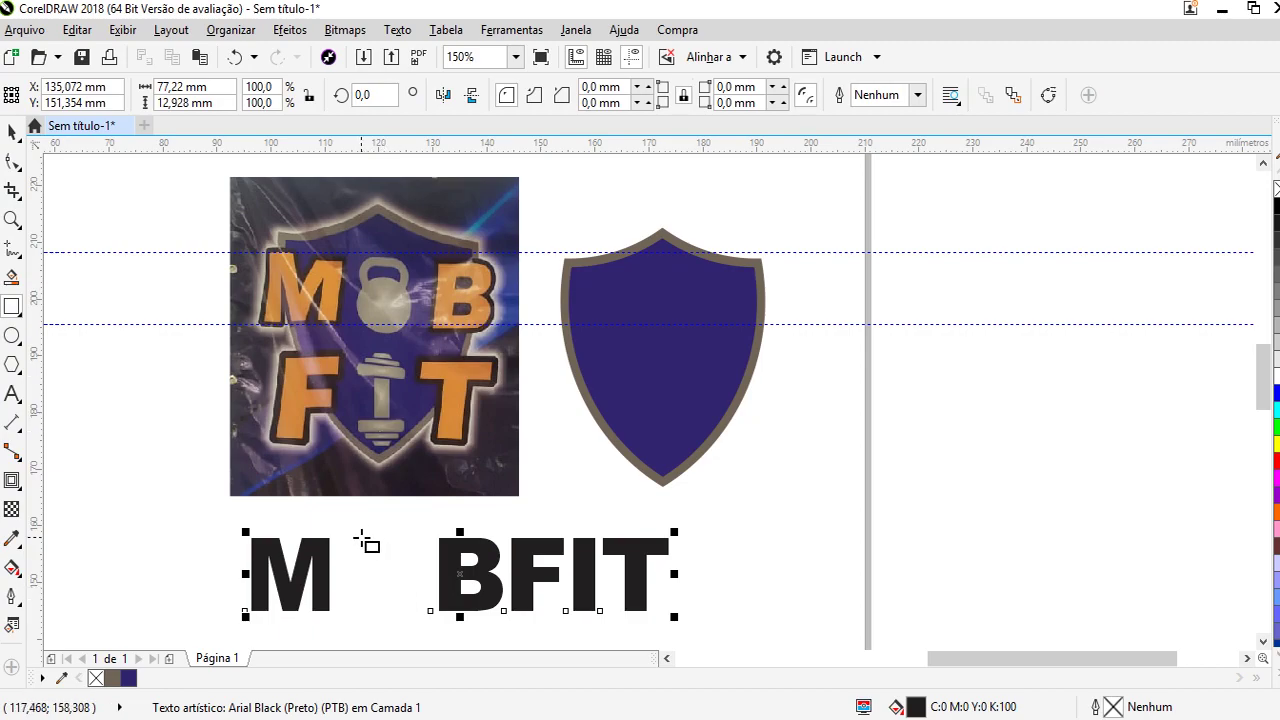
{"action": "left_click_drag", "start_coordinate": [336, 534], "coordinate": [380, 577]}
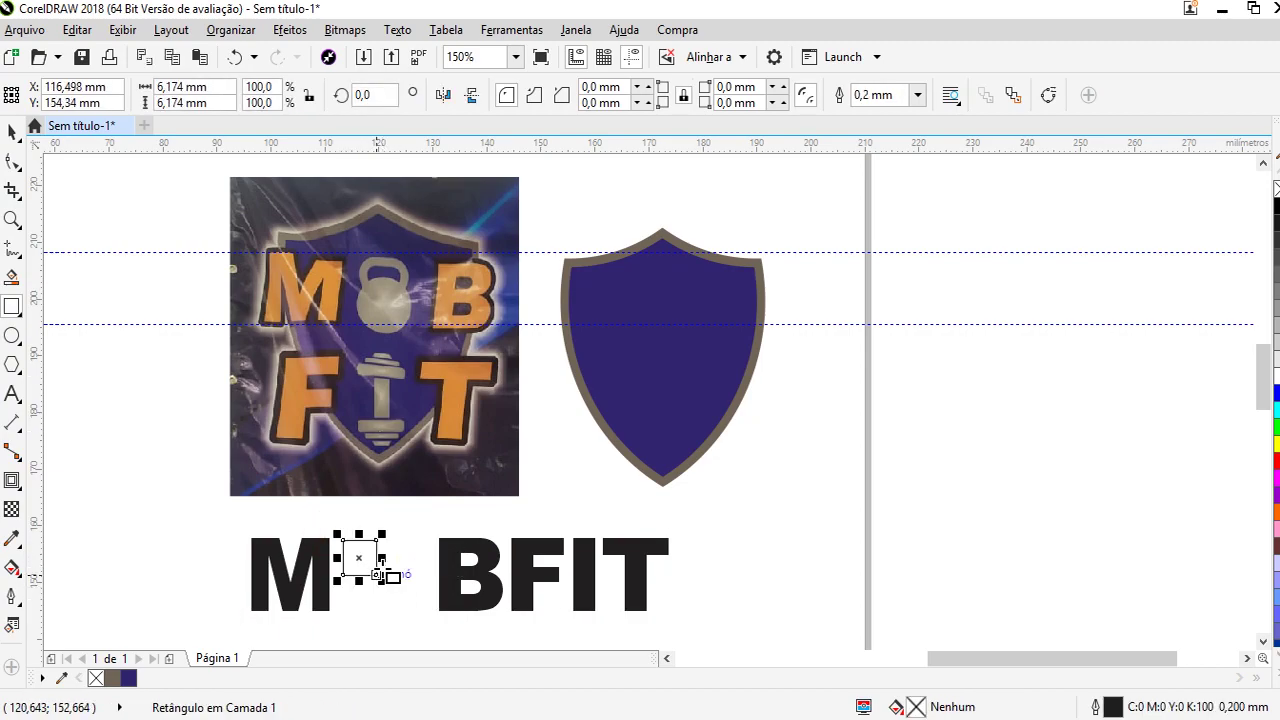
{"action": "key", "text": "Delete"}
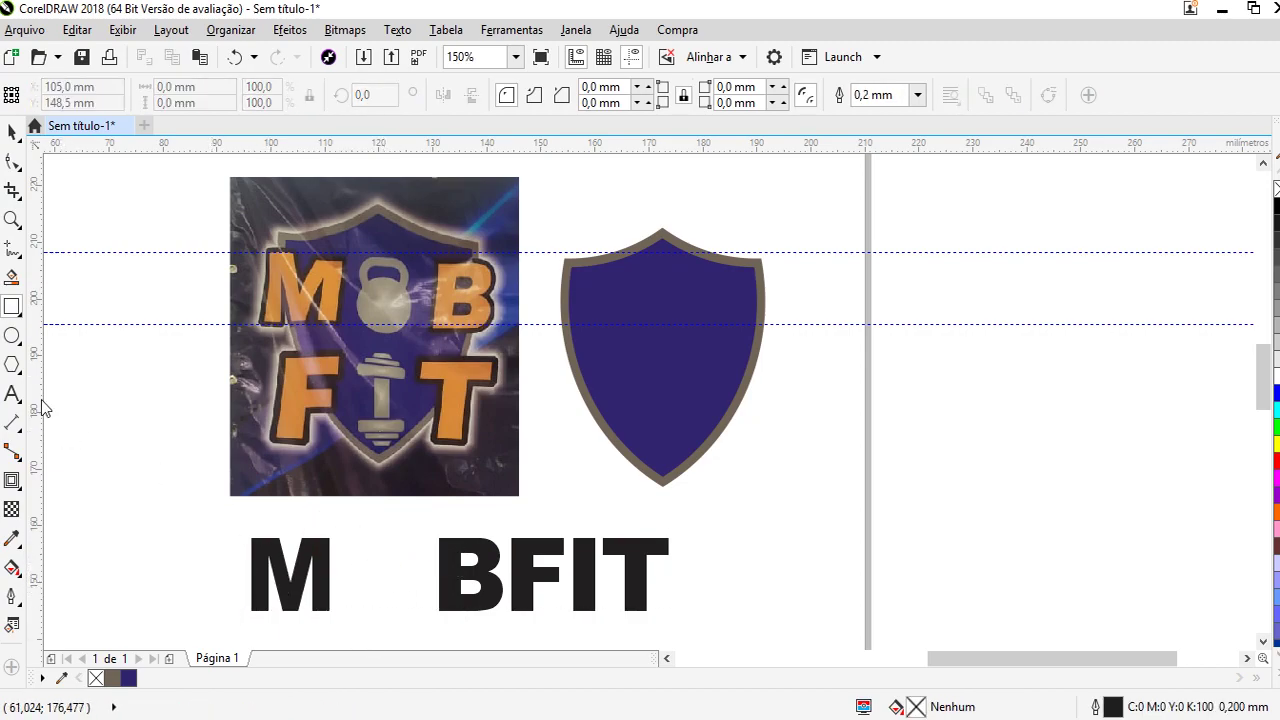
Draw a circle about 12 mm in diameter in the gap between M and B, filled black (#000000) with no outline
{"action": "left_click", "coordinate": [12, 335]}
{"action": "left_click_drag", "start_coordinate": [350, 543], "coordinate": [383, 612]}
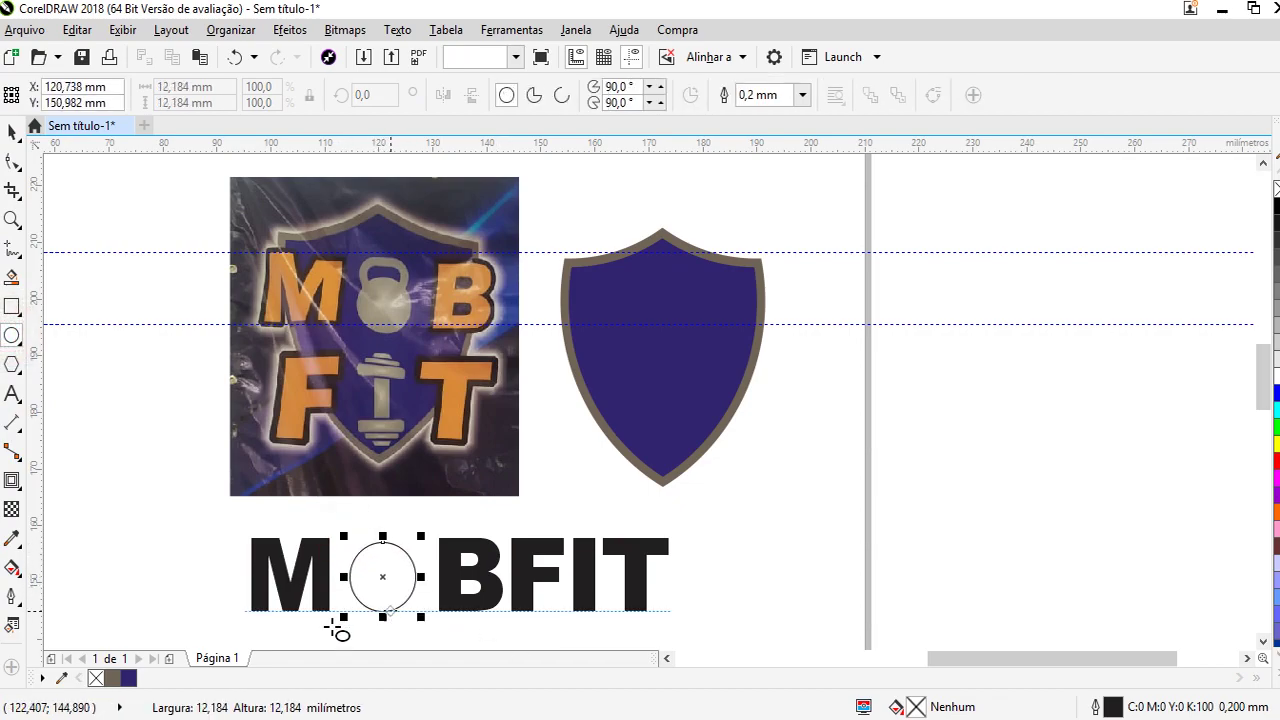
{"action": "left_click", "coordinate": [1276, 205]}
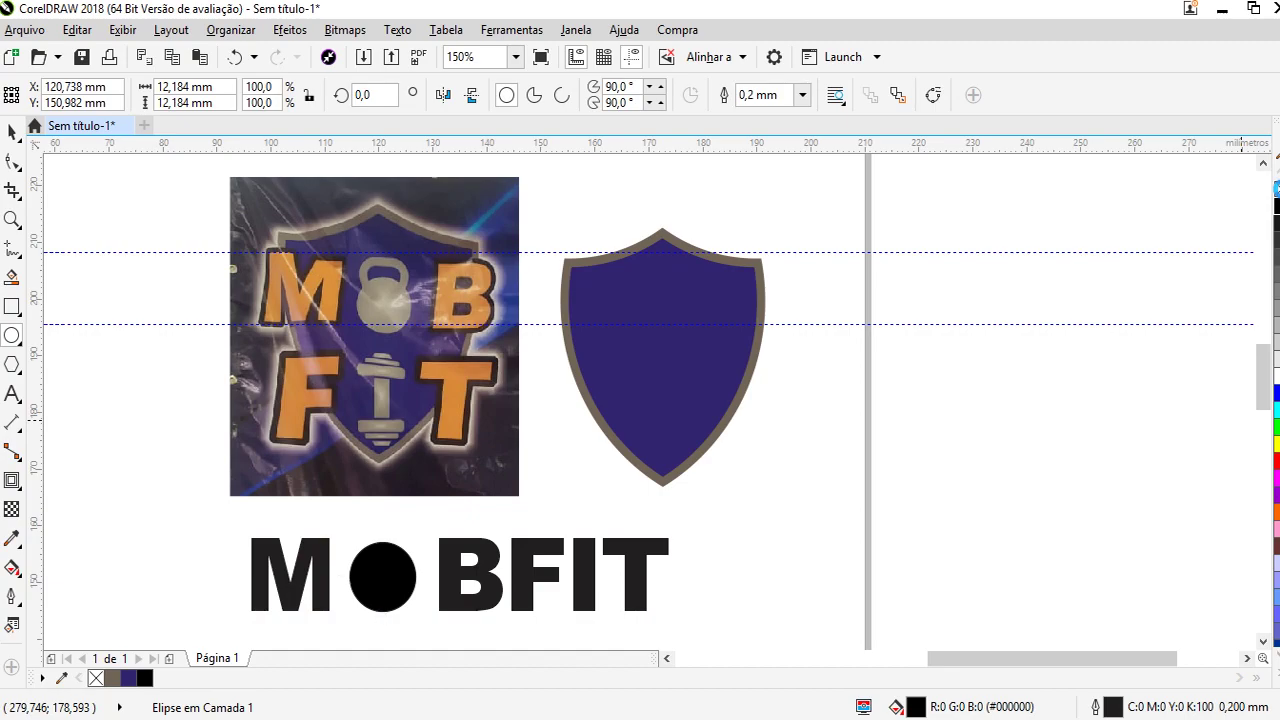
{"action": "right_click", "coordinate": [1276, 190]}
{"action": "scroll", "coordinate": [380, 576], "scroll_direction": "up", "scroll_amount": 1}
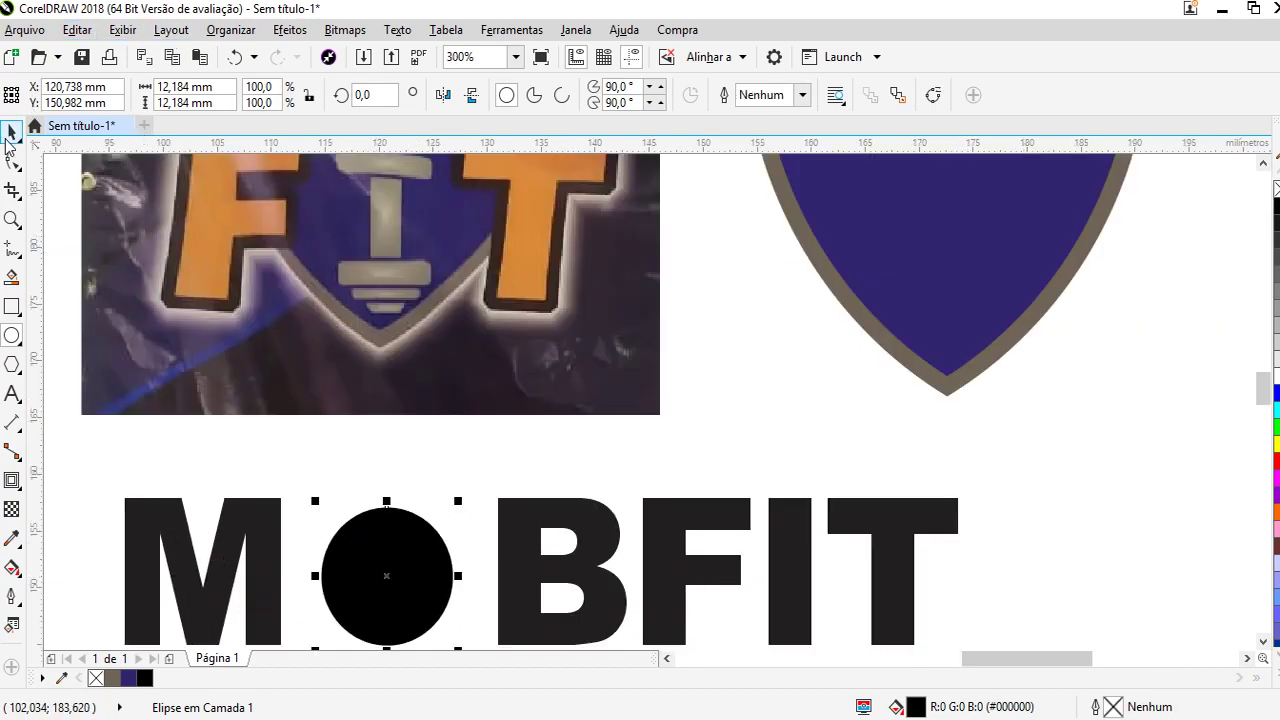
Fill the MOBFIT text with black from the default RGB palette to match the circle
{"action": "left_click", "coordinate": [760, 380]}
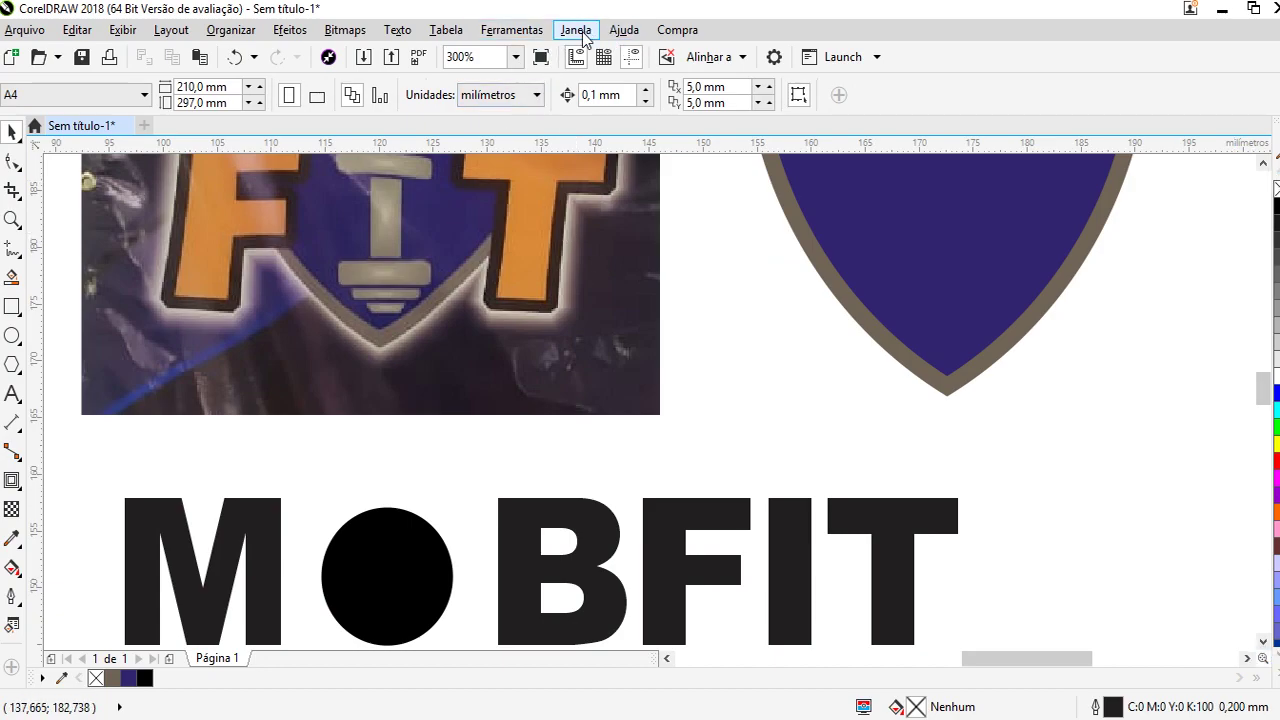
{"action": "left_click", "coordinate": [578, 31]}
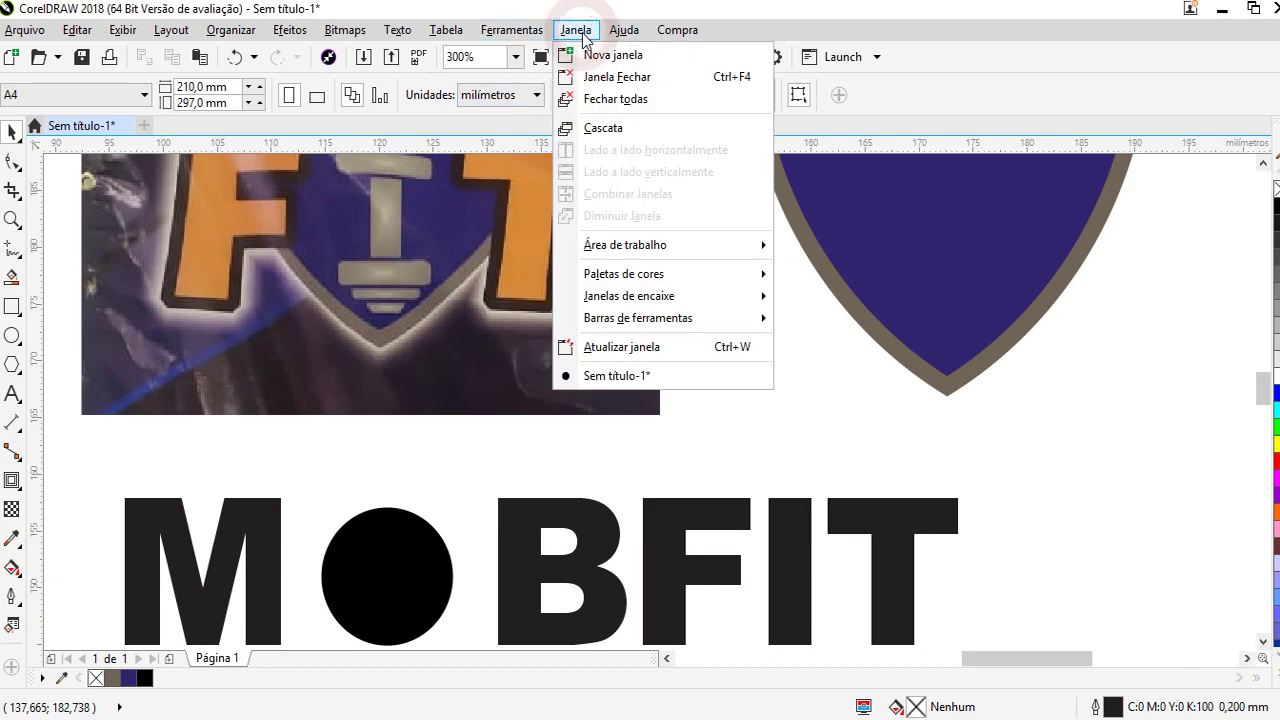
{"action": "mouse_move", "coordinate": [739, 258]}
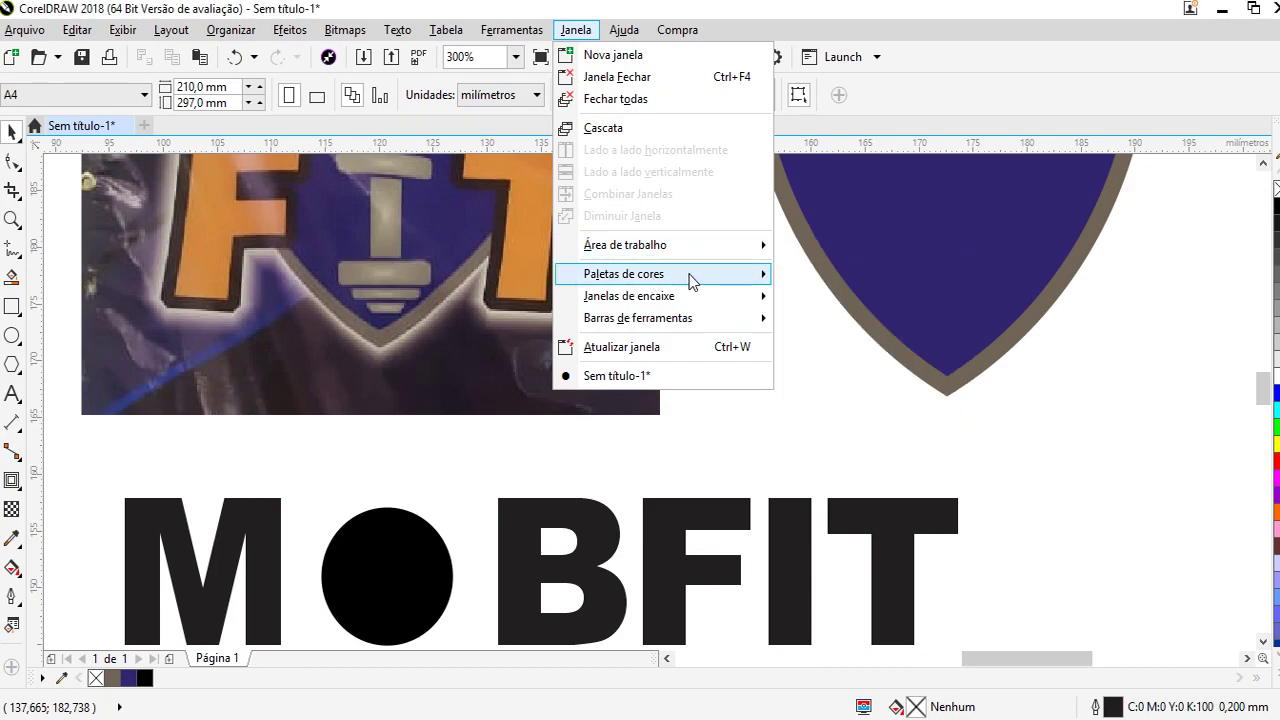
{"action": "mouse_move", "coordinate": [698, 283]}
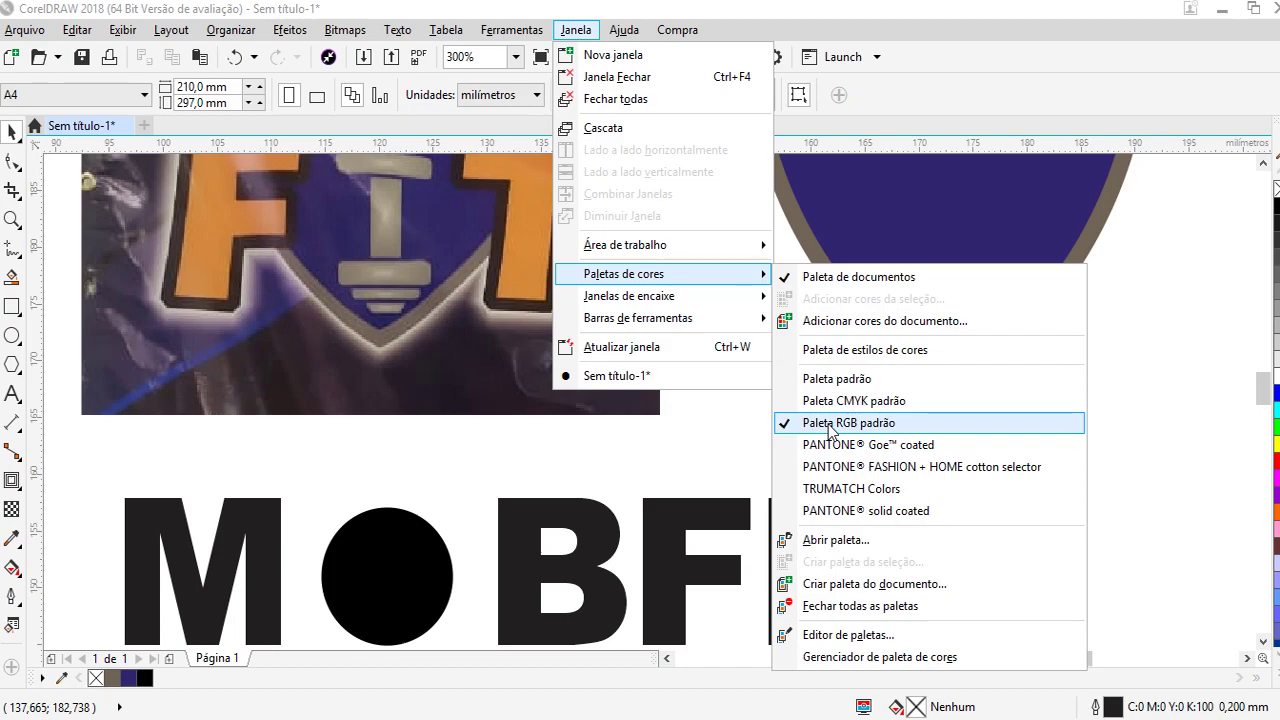
{"action": "left_click", "coordinate": [608, 451]}
{"action": "left_click", "coordinate": [595, 537]}
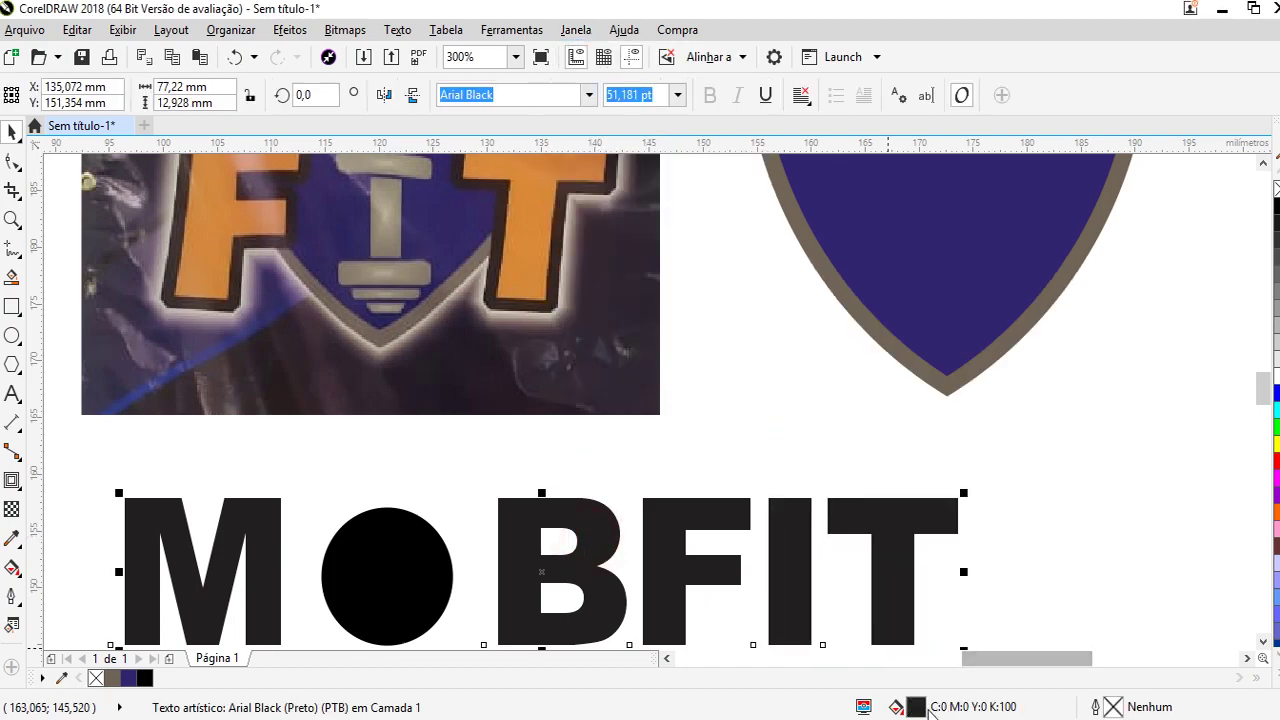
{"action": "left_click", "coordinate": [1276, 206]}
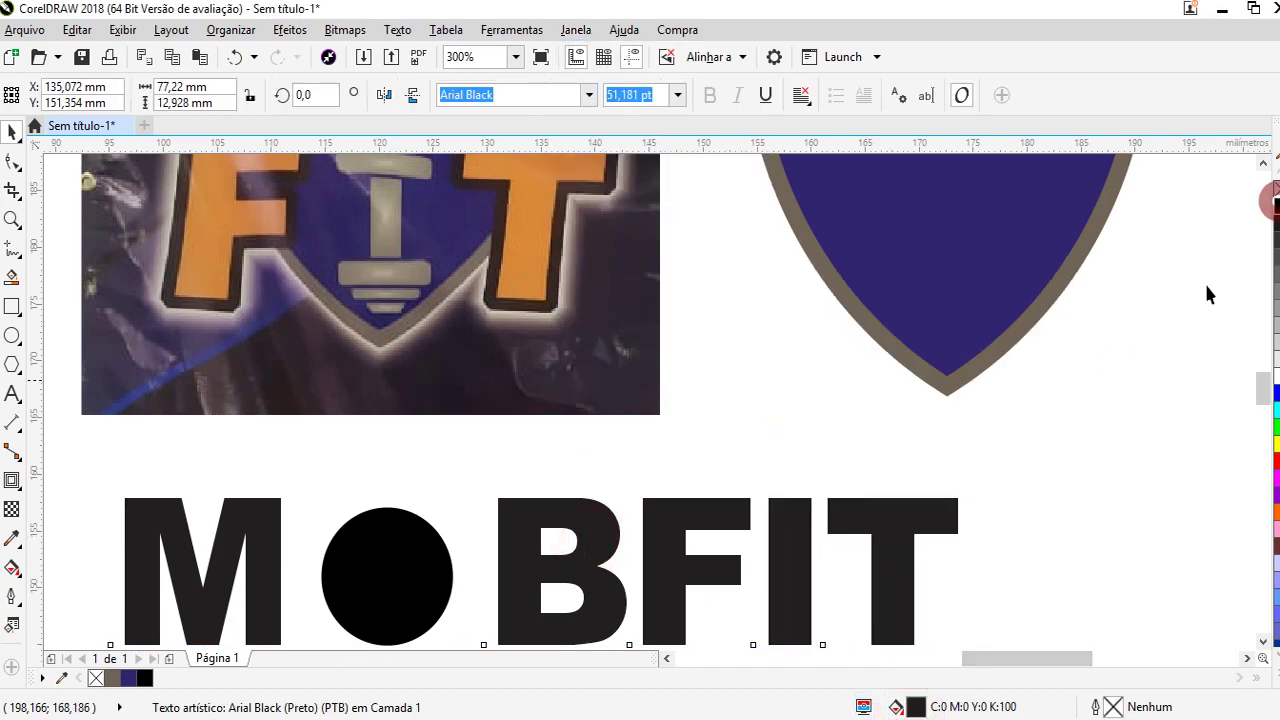
Check the fill colours of the shield's blue interior and its brown border
{"action": "left_click", "coordinate": [1023, 263]}
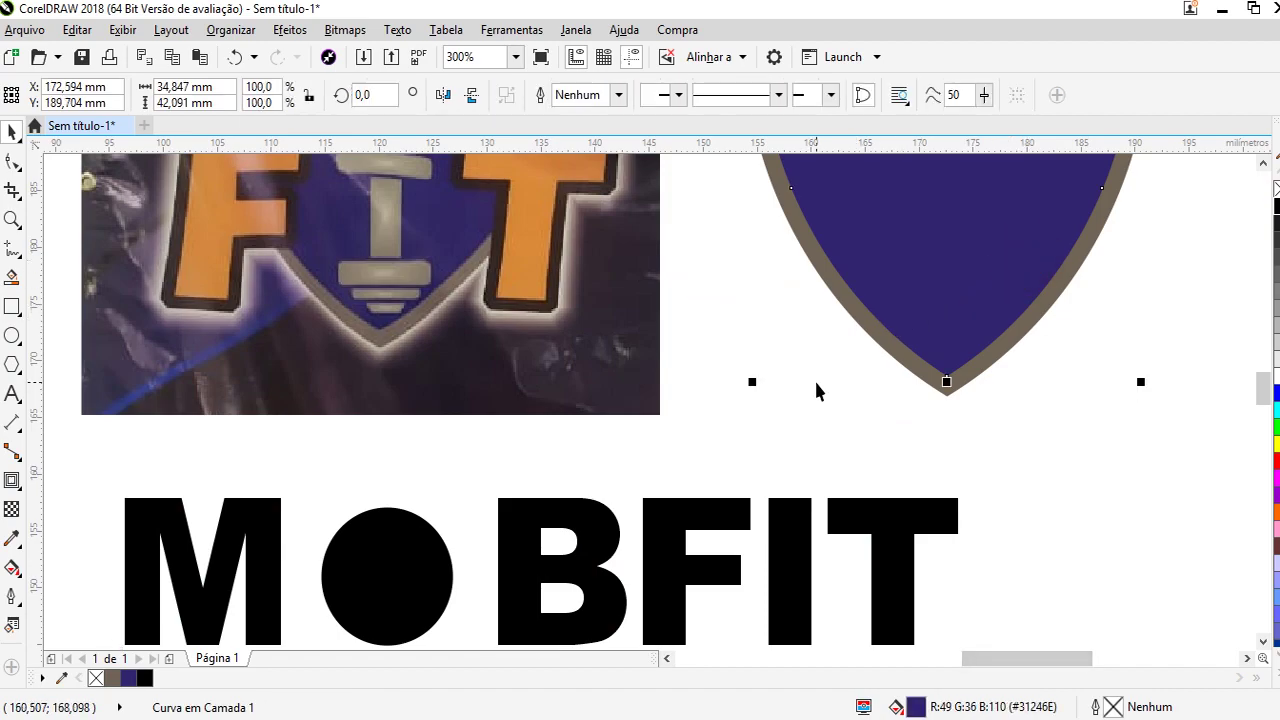
{"action": "left_click", "coordinate": [980, 363]}
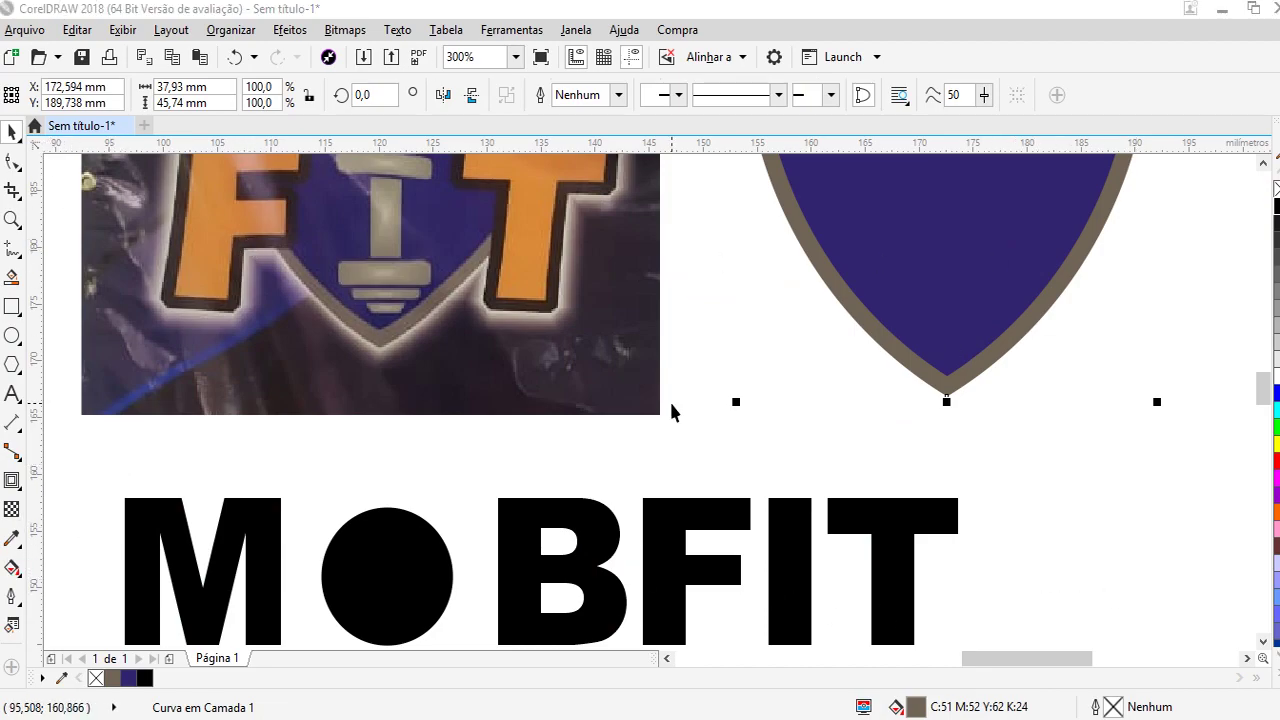
{"action": "left_click", "coordinate": [709, 367]}
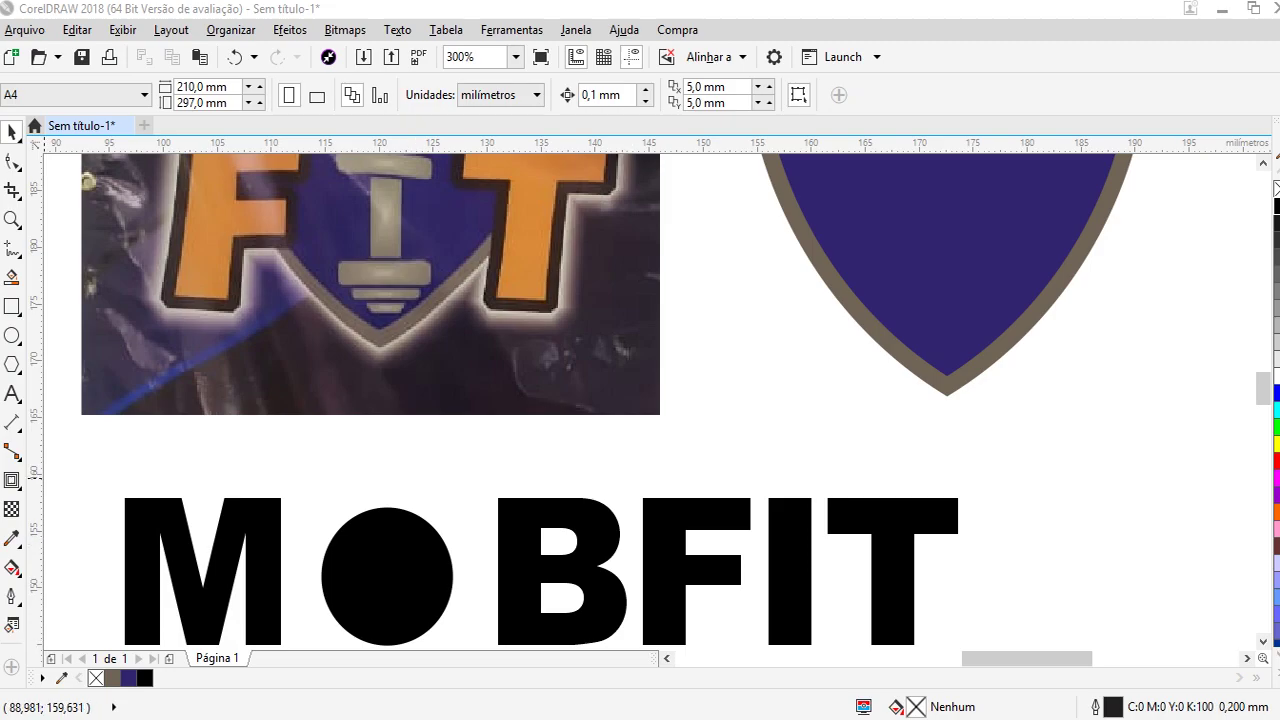
{"action": "left_click", "coordinate": [77, 655]}
{"action": "left_click", "coordinate": [1034, 486]}
Shift the black circle slightly toward the M and enlarge it to about 13.1 mm in diameter
{"action": "scroll", "coordinate": [1034, 486], "scroll_direction": "down", "scroll_amount": 2}
{"action": "scroll", "coordinate": [508, 500], "scroll_direction": "up", "scroll_amount": 1}
{"action": "left_click", "coordinate": [516, 508]}
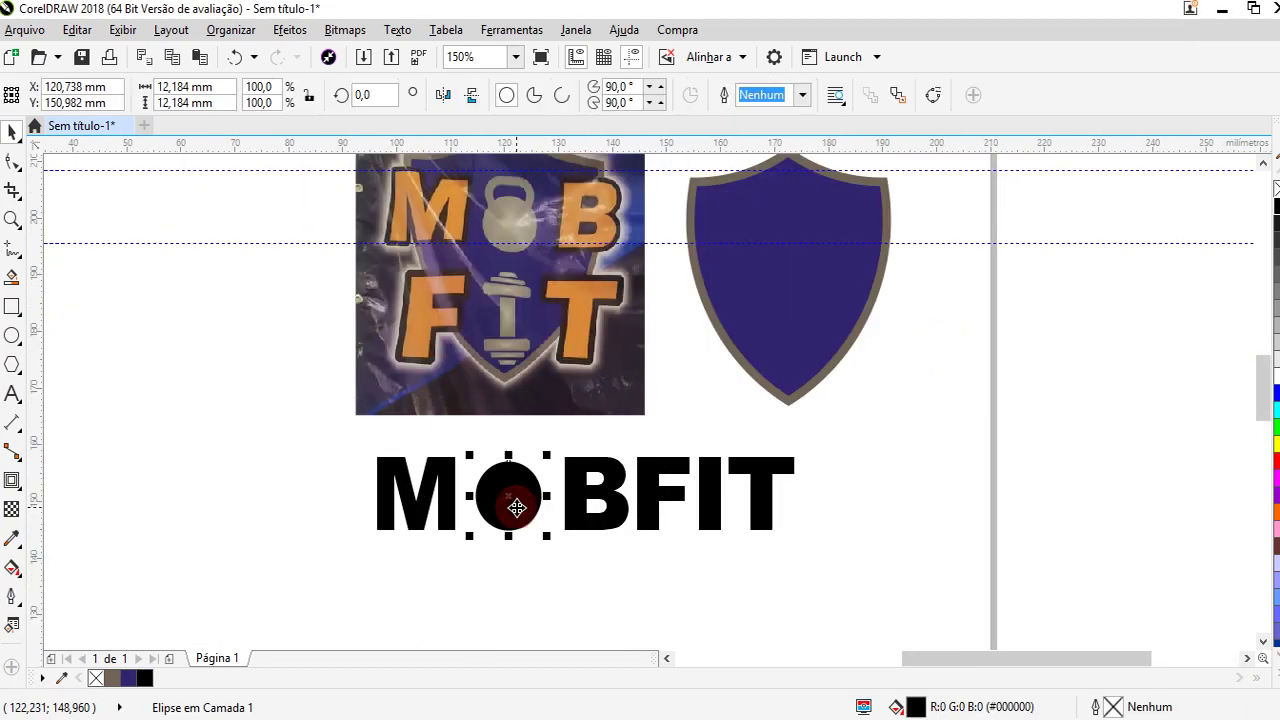
{"action": "scroll", "coordinate": [516, 508], "scroll_direction": "up", "scroll_amount": 1}
{"action": "left_click_drag", "start_coordinate": [448, 518], "coordinate": [433, 517]}
{"action": "left_click_drag", "start_coordinate": [477, 455], "coordinate": [500, 423]}
{"action": "left_click", "coordinate": [491, 414]}
{"action": "scroll", "coordinate": [386, 571], "scroll_direction": "up", "scroll_amount": 1}
{"action": "left_click", "coordinate": [388, 568]}
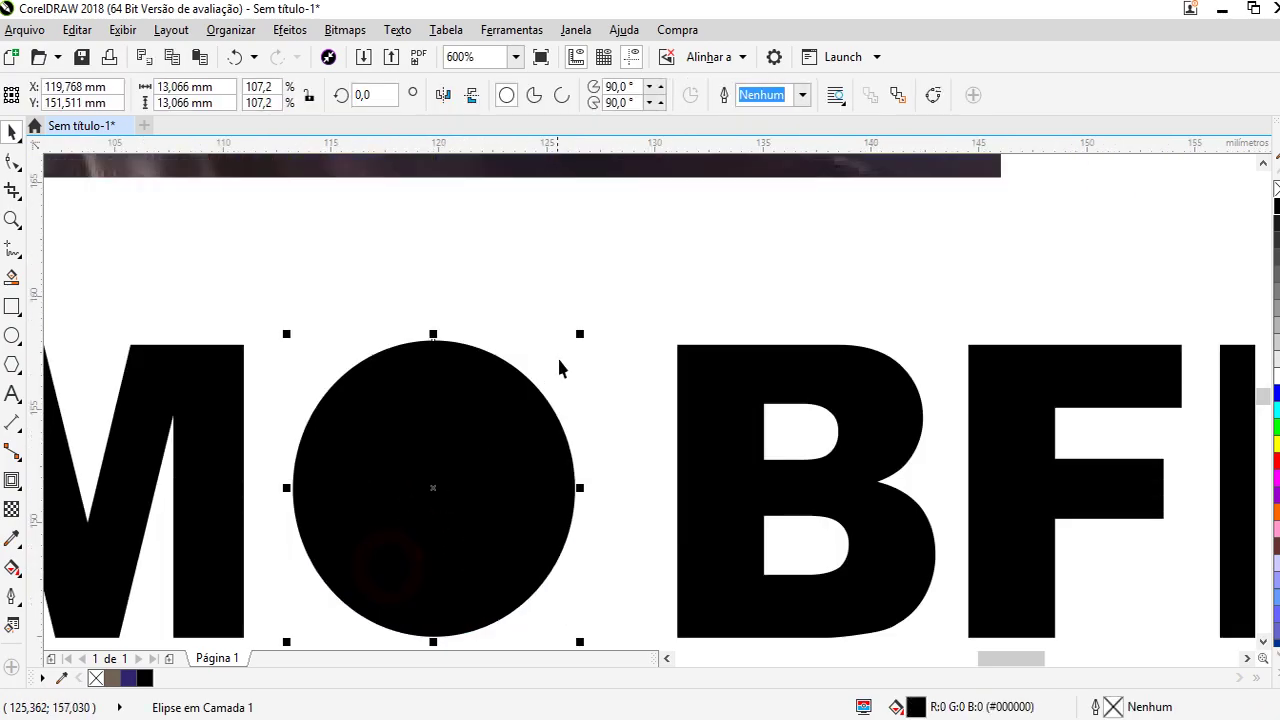
Reduce the black circle between M and B to about 12.5 mm in diameter
{"action": "left_click", "coordinate": [580, 338]}
{"action": "left_click", "coordinate": [486, 429]}
{"action": "left_click_drag", "start_coordinate": [580, 334], "coordinate": [568, 337]}
{"action": "scroll", "coordinate": [480, 286], "scroll_direction": "down", "scroll_amount": 4}
{"action": "scroll", "coordinate": [462, 243], "scroll_direction": "up", "scroll_amount": 1}
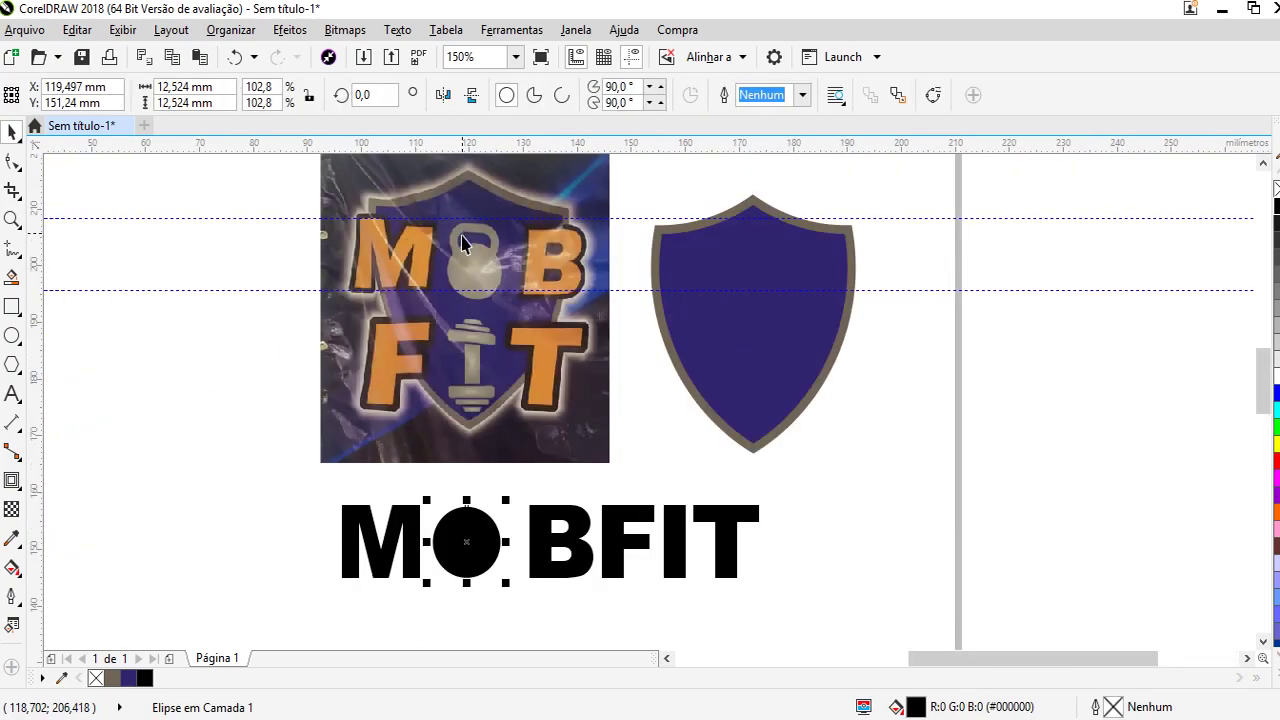
Examine the shape of the kettlebell's handle and body in the reference photo
{"action": "scroll", "coordinate": [409, 263], "scroll_direction": "up", "scroll_amount": 3}
{"action": "scroll", "coordinate": [409, 263], "scroll_direction": "down", "scroll_amount": 3}
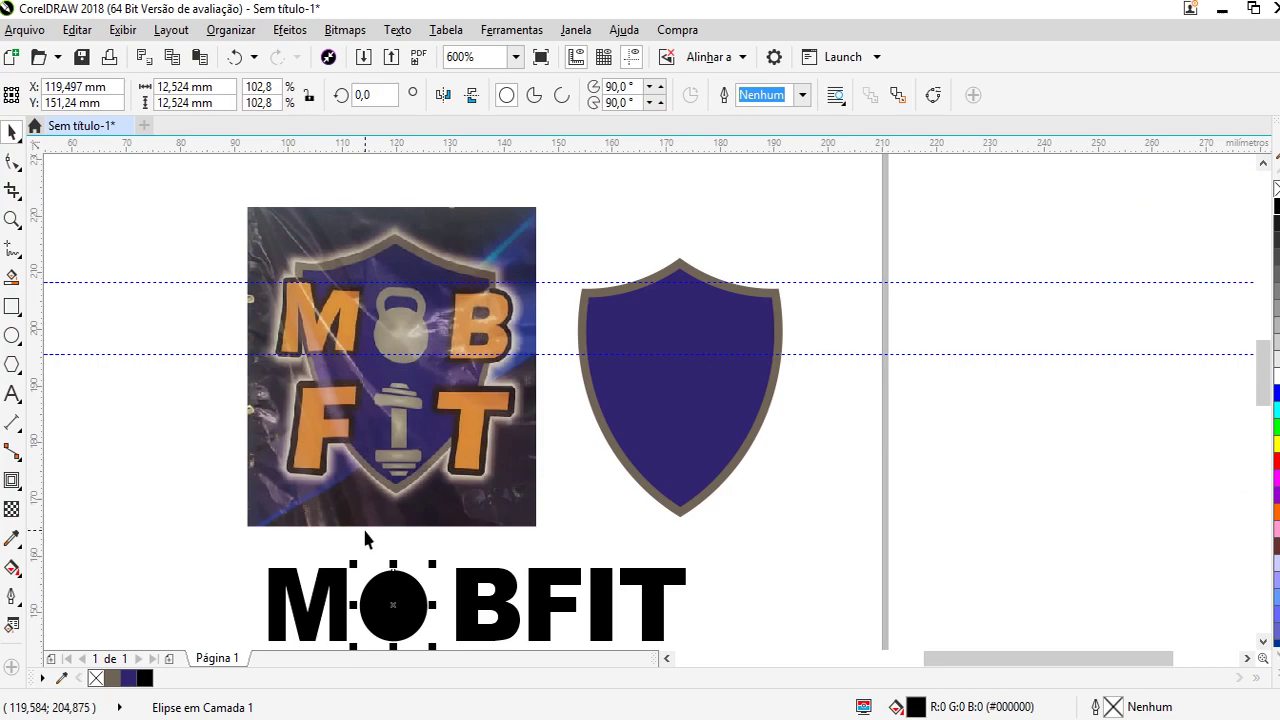
{"action": "scroll", "coordinate": [363, 537], "scroll_direction": "up", "scroll_amount": 1}
{"action": "left_click", "coordinate": [12, 307]}
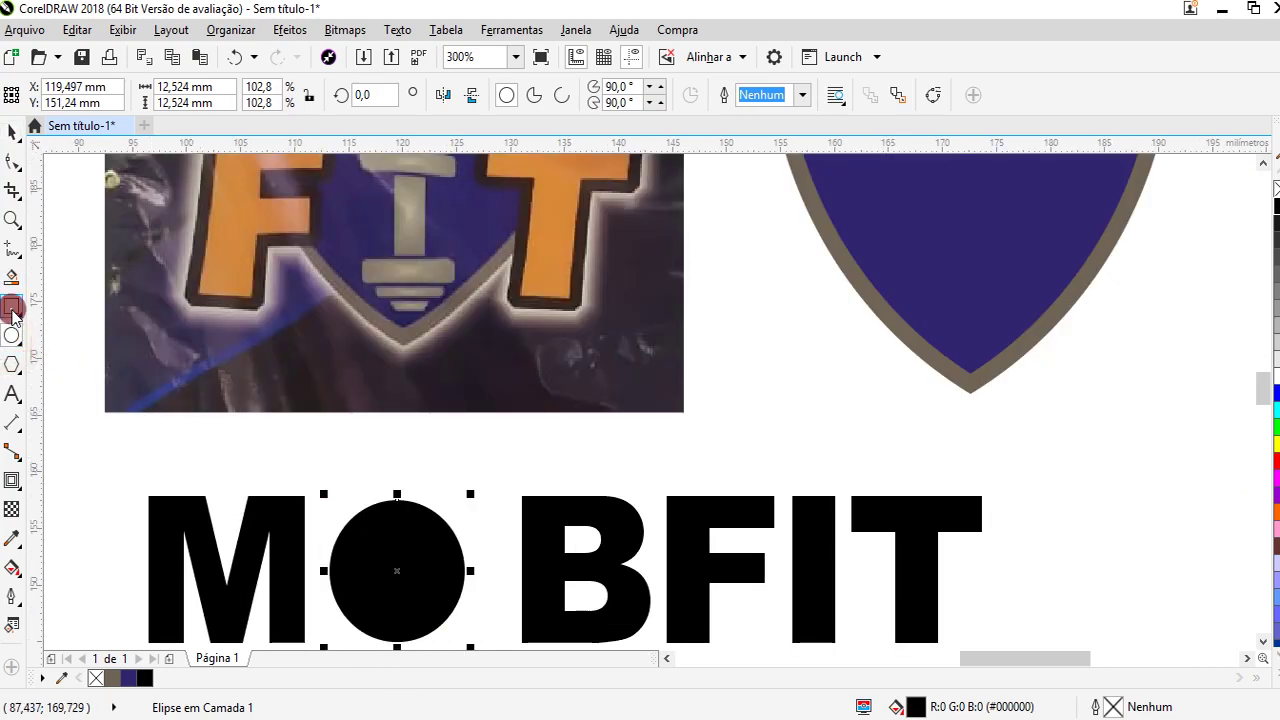
{"action": "scroll", "coordinate": [491, 454], "scroll_direction": "down", "scroll_amount": 2}
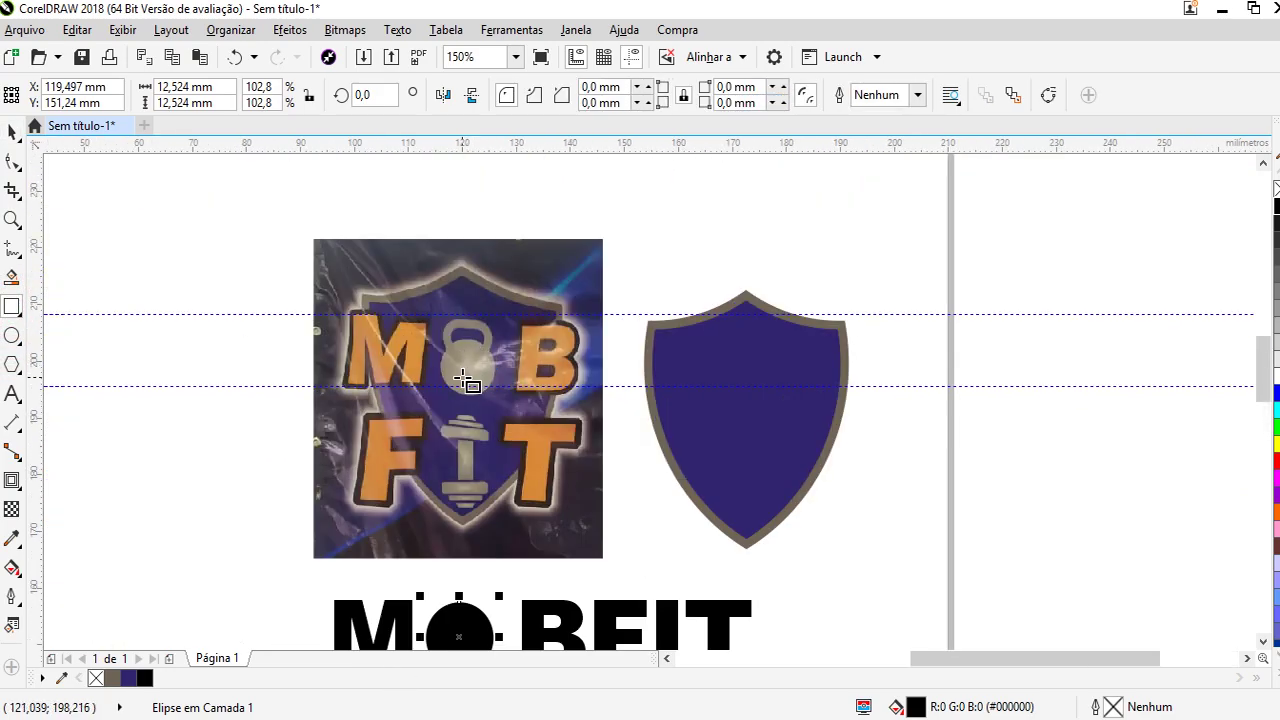
{"action": "scroll", "coordinate": [484, 332], "scroll_direction": "up", "scroll_amount": 2}
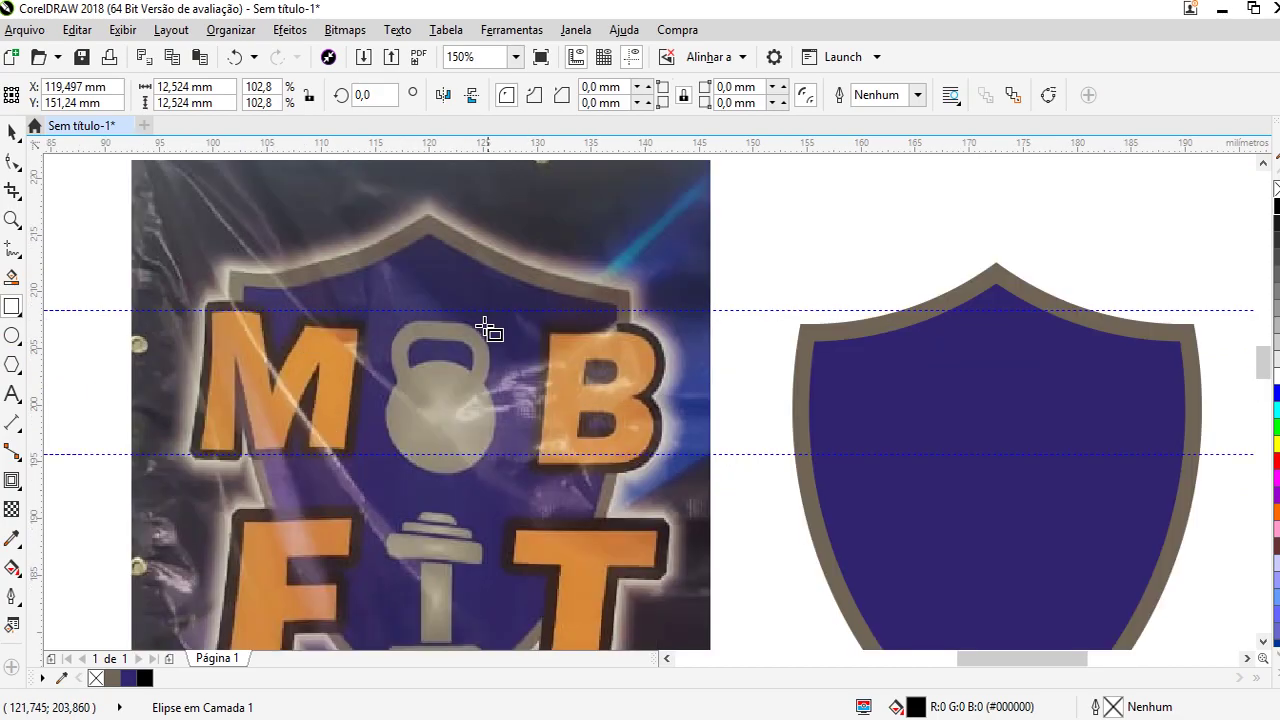
{"action": "scroll", "coordinate": [510, 291], "scroll_direction": "down", "scroll_amount": 2}
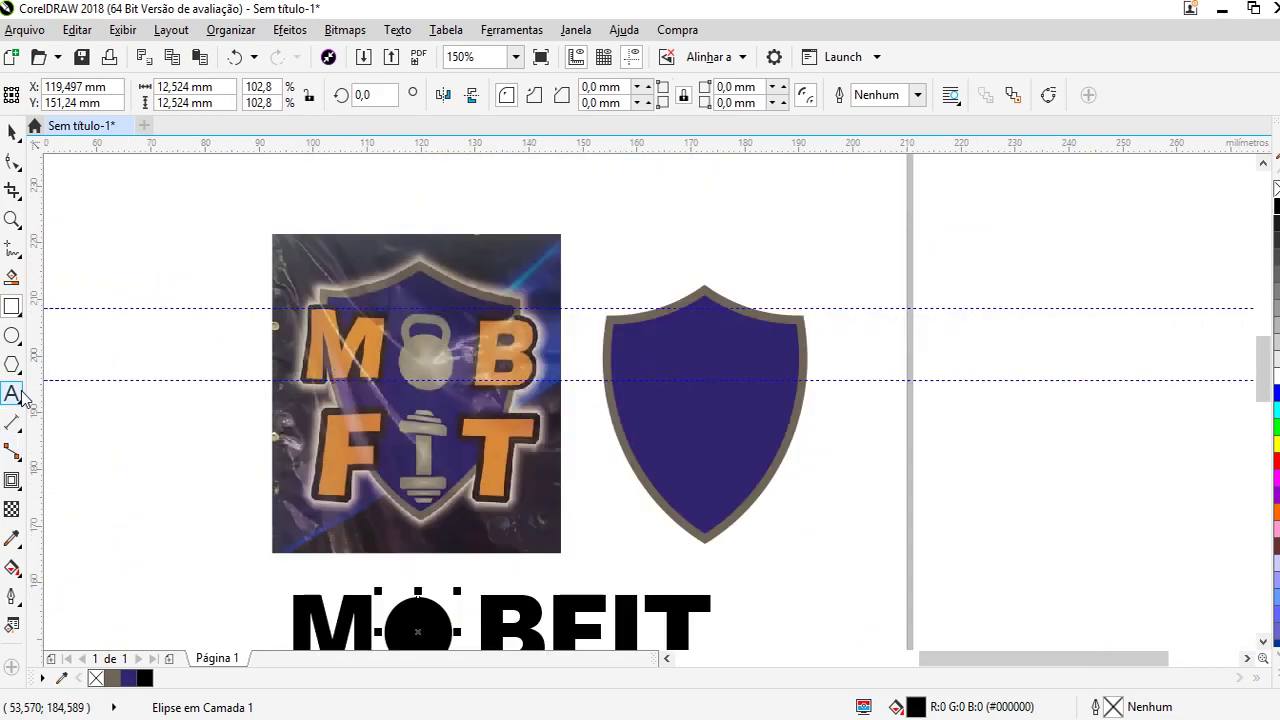
Draw a rectangle about 7.8 × 5.6 mm over the black circle's upper edge and round its corners to the maximum, about 2.8 mm
{"action": "left_click", "coordinate": [8, 333]}
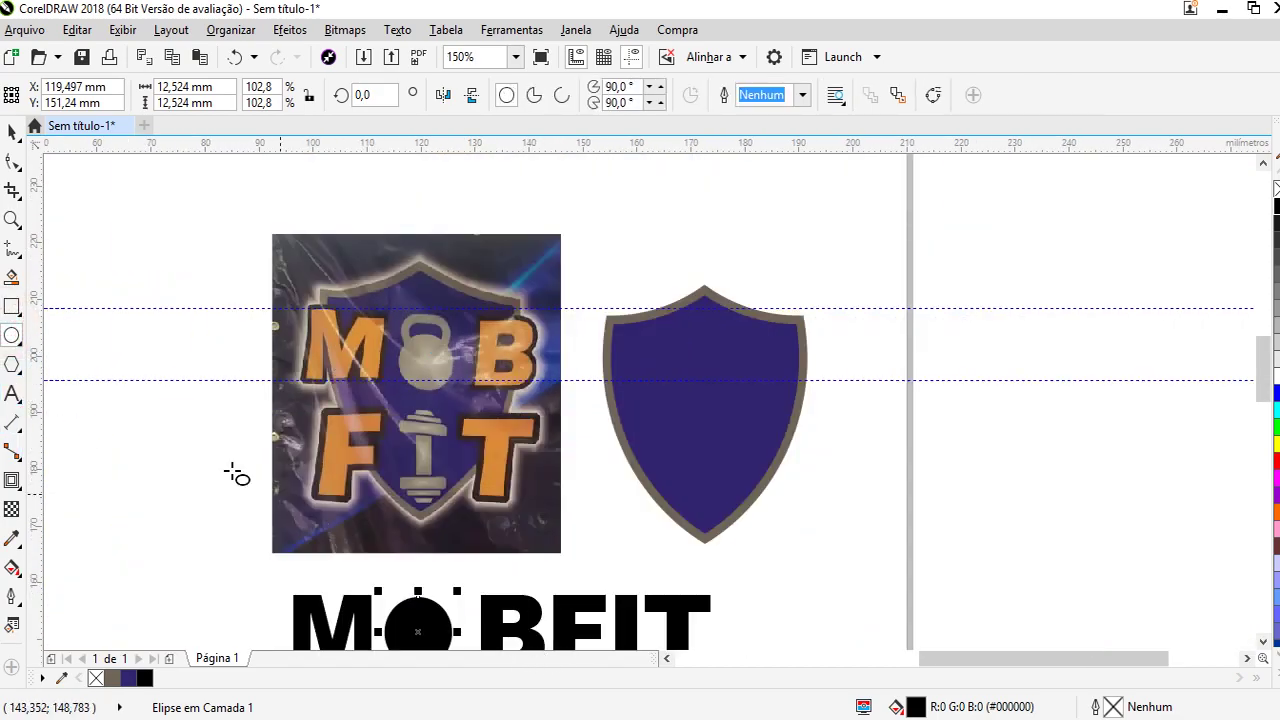
{"action": "left_click", "coordinate": [12, 307]}
{"action": "scroll", "coordinate": [392, 572], "scroll_direction": "up", "scroll_amount": 1}
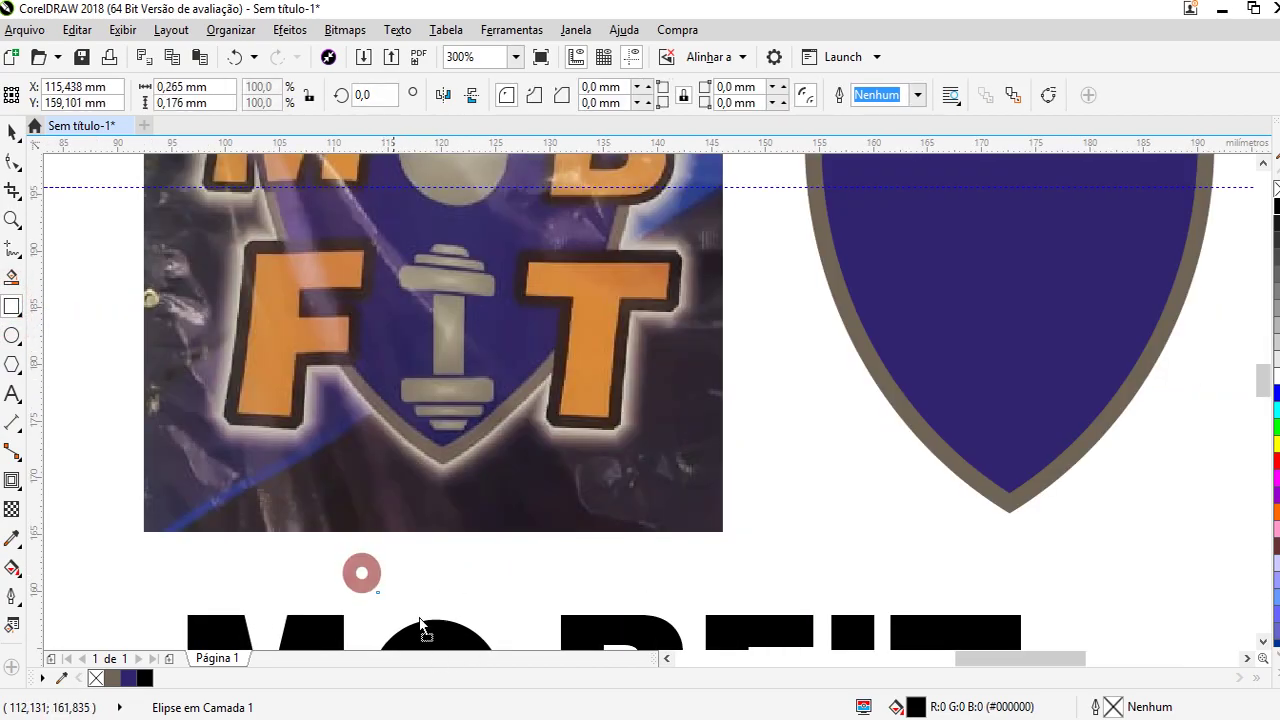
{"action": "left_click_drag", "start_coordinate": [455, 607], "coordinate": [459, 613]}
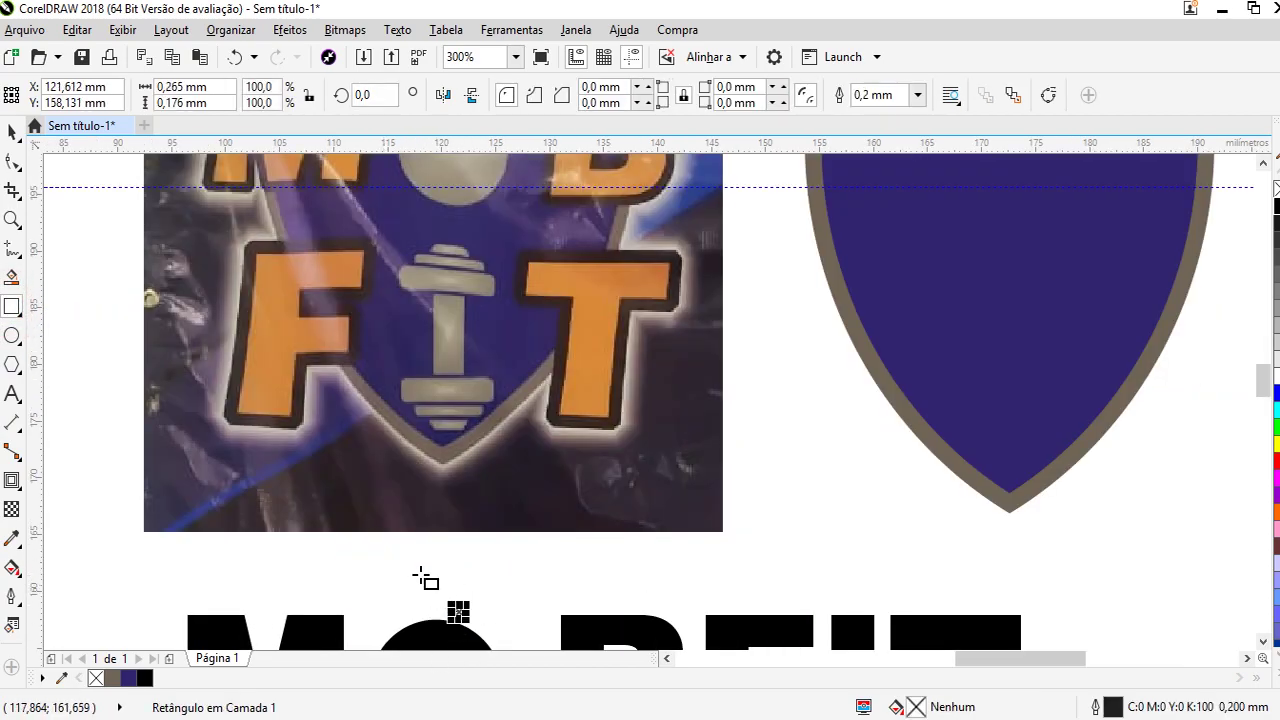
{"action": "key", "text": "Delete"}
{"action": "left_click_drag", "start_coordinate": [402, 570], "coordinate": [489, 633]}
{"action": "left_click", "coordinate": [12, 162]}
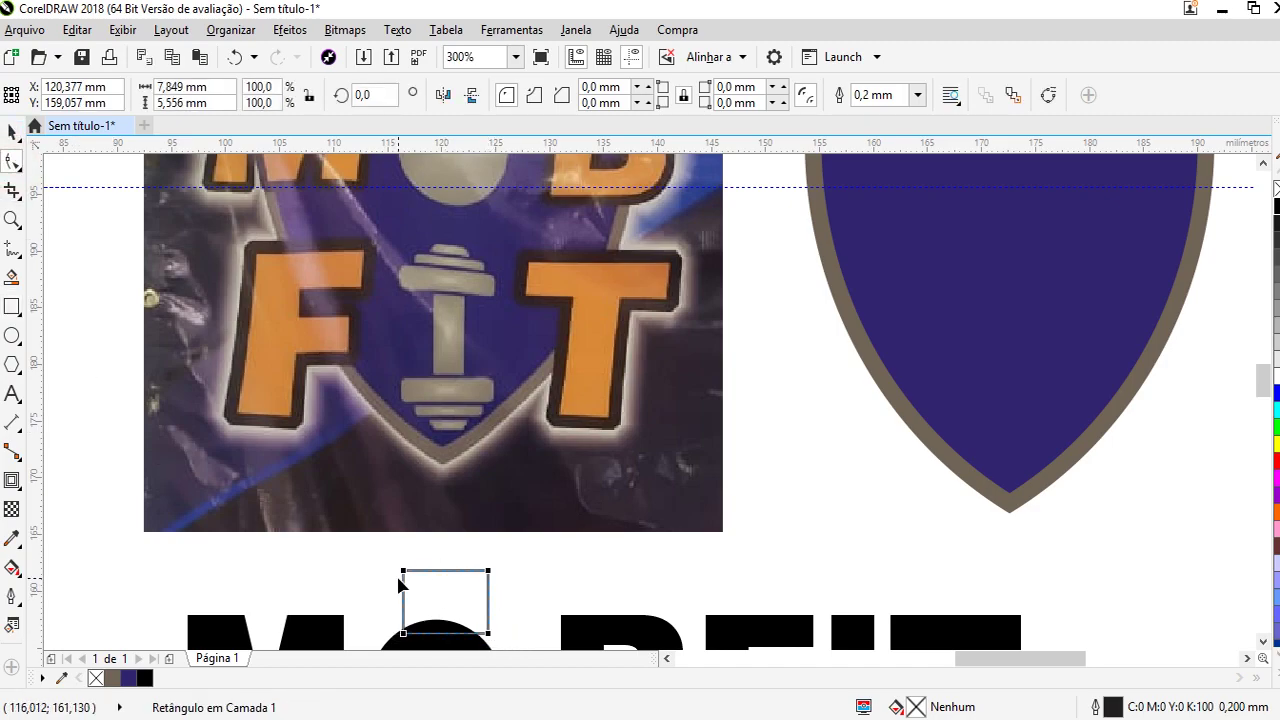
{"action": "left_click_drag", "start_coordinate": [404, 571], "coordinate": [447, 582]}
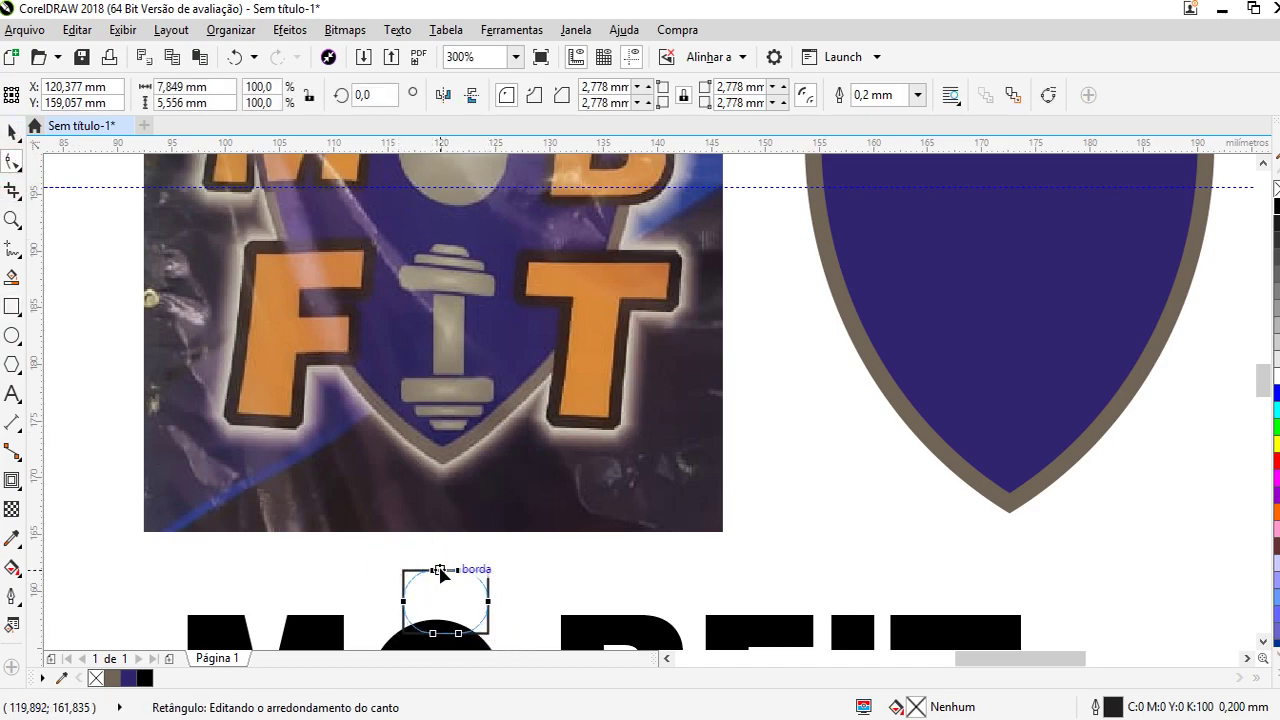
Try stretching the rounded rectangle to about 7.8 mm tall, and undo the stretch
{"action": "scroll", "coordinate": [349, 577], "scroll_direction": "down", "scroll_amount": 2}
{"action": "scroll", "coordinate": [393, 648], "scroll_direction": "up", "scroll_amount": 2}
{"action": "left_click", "coordinate": [13, 131]}
{"action": "left_click_drag", "start_coordinate": [308, 594], "coordinate": [308, 606]}
{"action": "scroll", "coordinate": [266, 610], "scroll_direction": "up", "scroll_amount": 2}
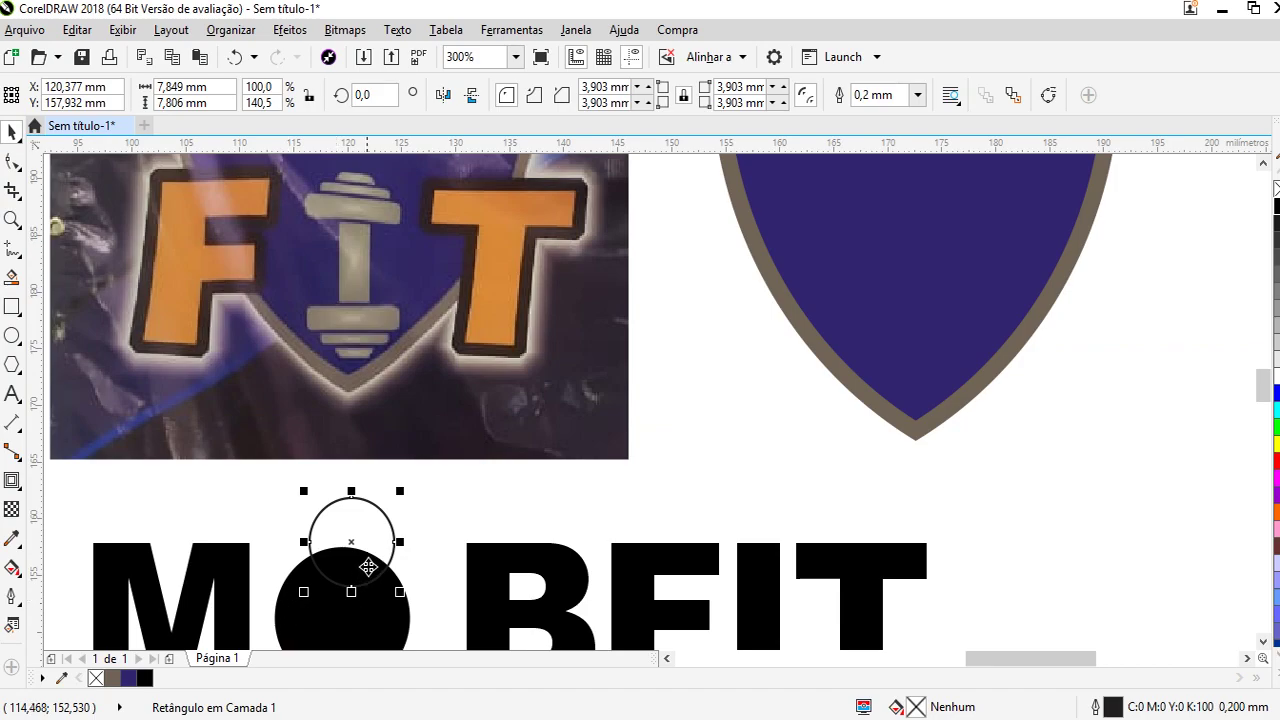
{"action": "key", "text": "ctrl+z"}
Resize the rounded rectangle to about 8.5 × 6.1 mm and position it over the top of the black circle
{"action": "left_click", "coordinate": [391, 528]}
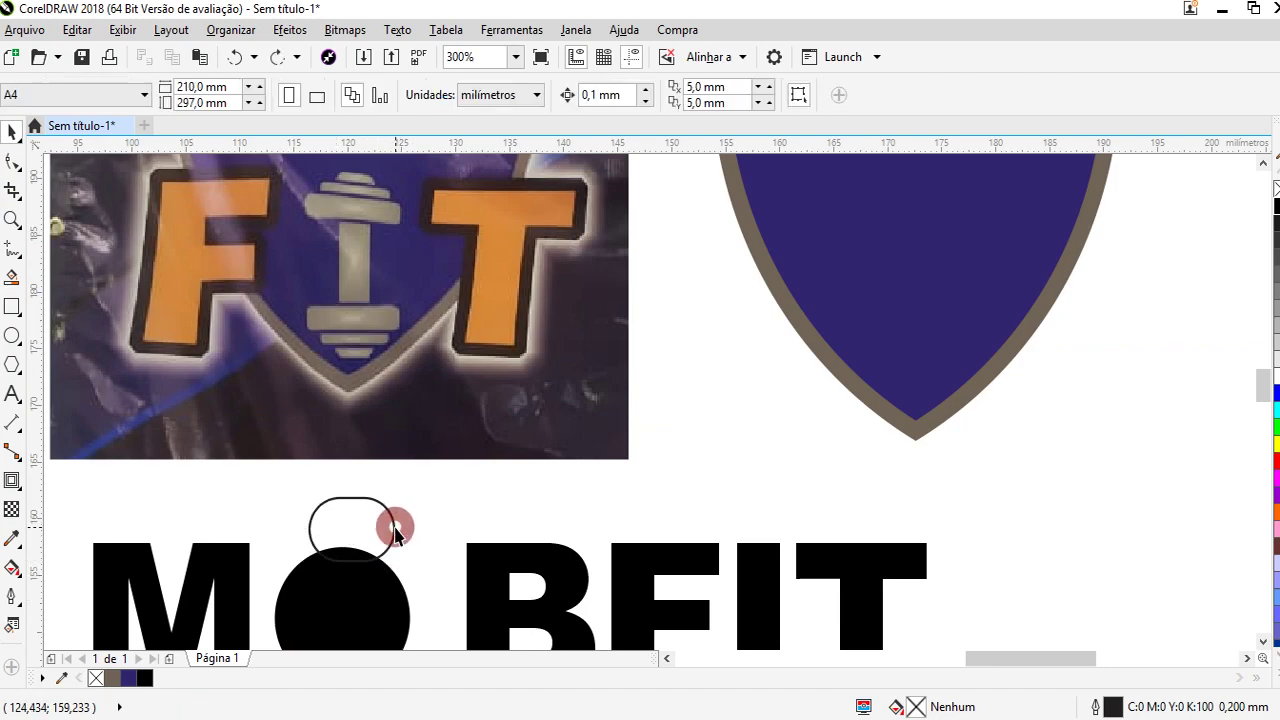
{"action": "left_click", "coordinate": [357, 522]}
{"action": "left_click_drag", "start_coordinate": [400, 530], "coordinate": [361, 544]}
{"action": "left_click_drag", "start_coordinate": [292, 572], "coordinate": [292, 572]}
{"action": "scroll", "coordinate": [292, 572], "scroll_direction": "up", "scroll_amount": 2}
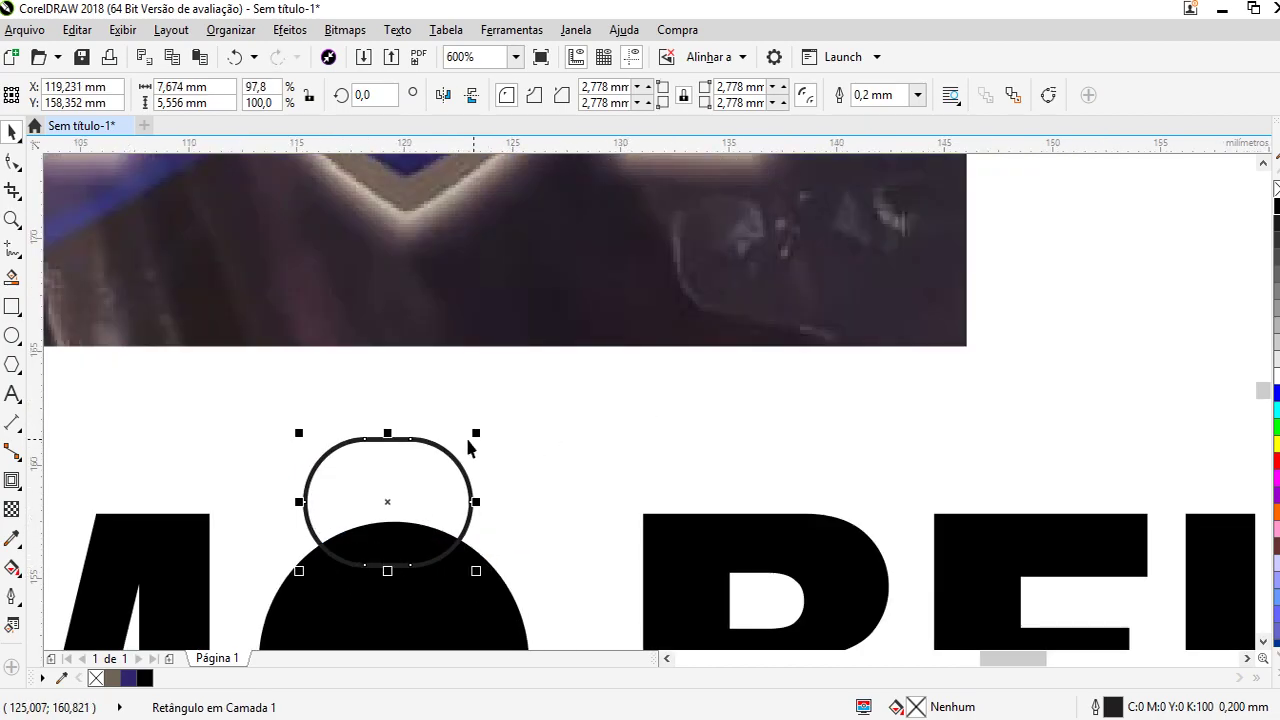
{"action": "mouse_move", "coordinate": [474, 434]}
{"action": "left_mouse_down"}
{"action": "mouse_move", "coordinate": [454, 455]}
{"action": "mouse_move", "coordinate": [491, 423]}
{"action": "left_mouse_up"}
{"action": "left_click", "coordinate": [468, 495], "text": "shift"}
{"action": "left_click", "coordinate": [414, 514]}
{"action": "key", "text": "Delete"}
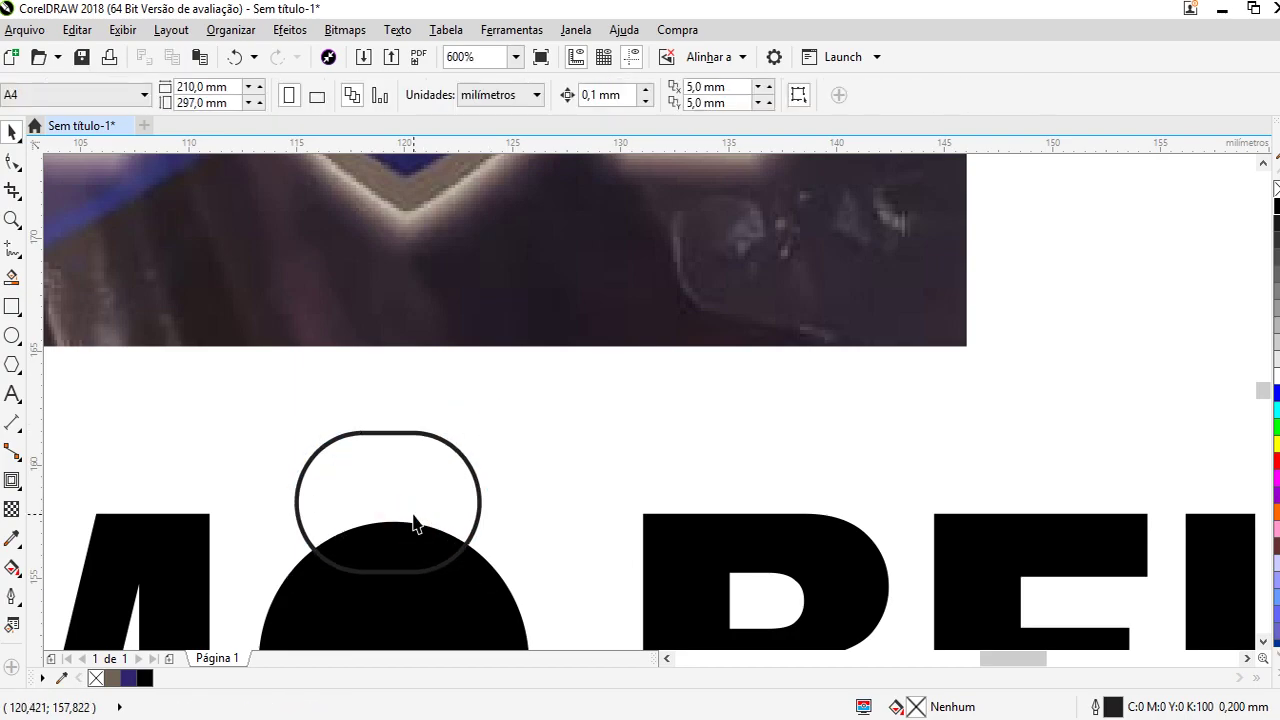
Add a one-step inward contour with a 1.04 mm offset to the rounded rectangle
{"action": "left_click", "coordinate": [388, 500]}
{"action": "left_click", "coordinate": [14, 482]}
{"action": "left_click", "coordinate": [60, 503]}
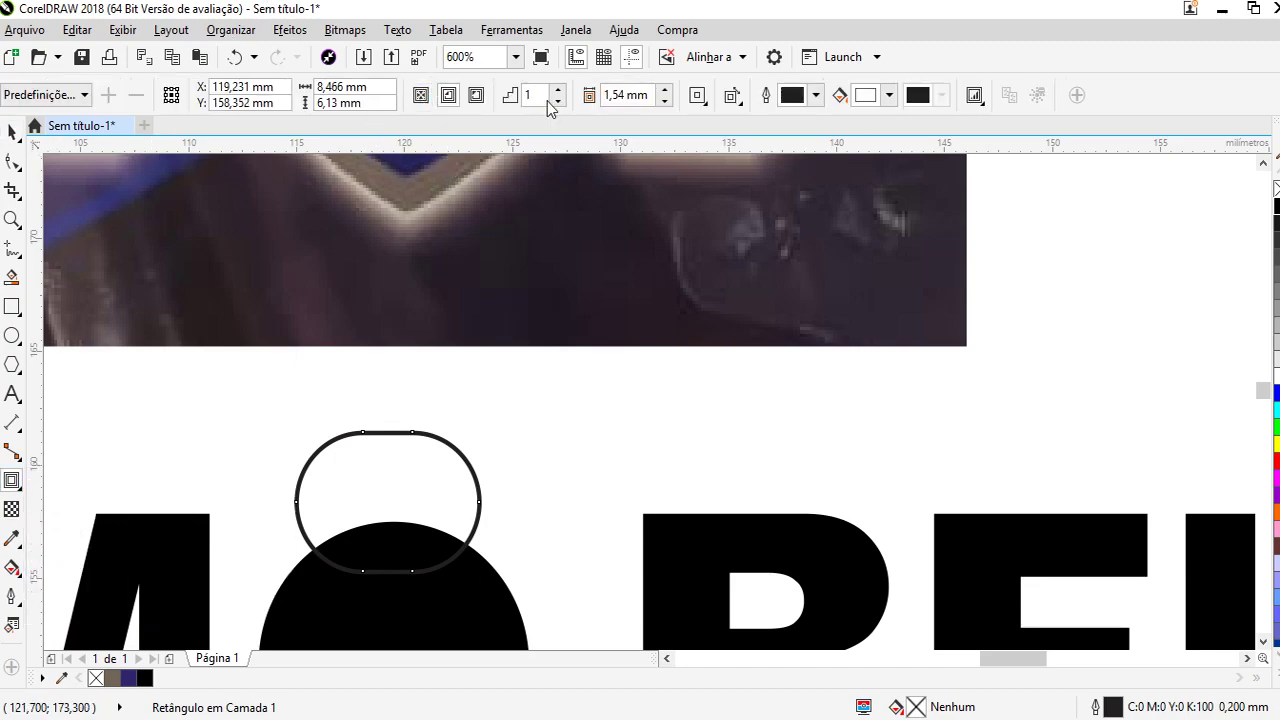
{"action": "left_click", "coordinate": [664, 89]}
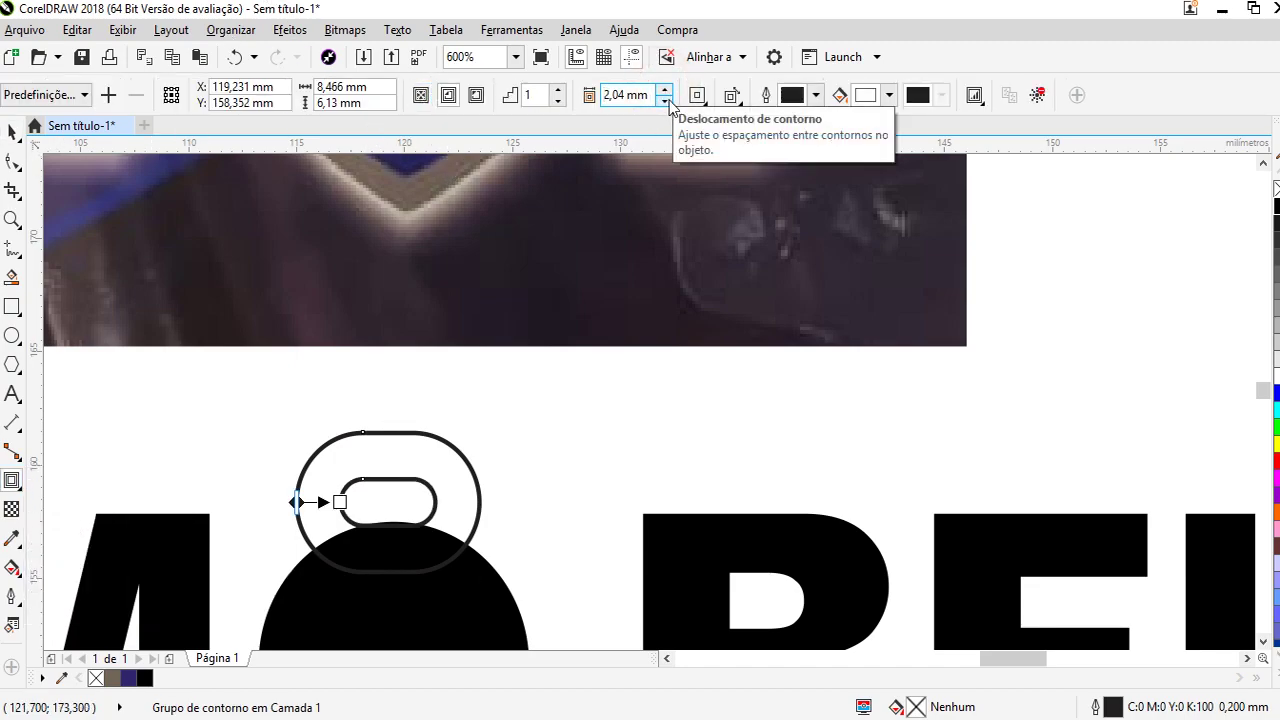
{"action": "left_click", "coordinate": [665, 101]}
{"action": "left_click", "coordinate": [665, 101]}
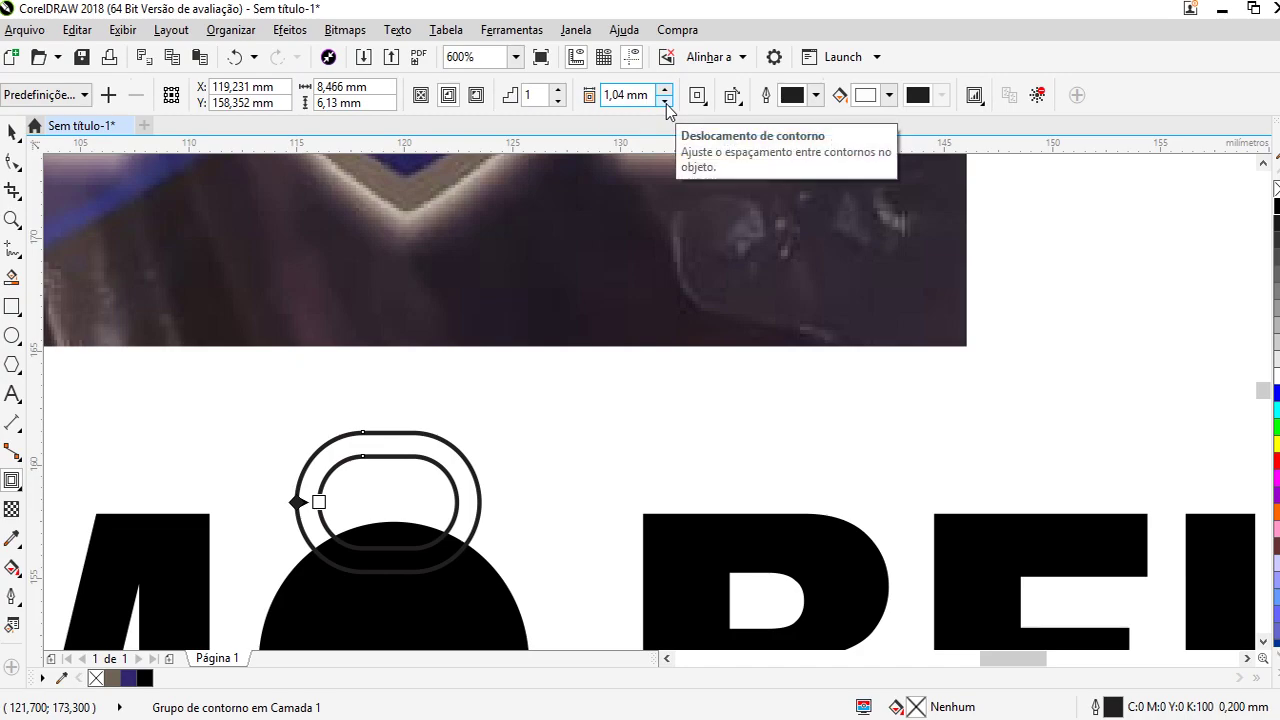
Move the contoured handle down slightly to overlap the black circle more, and centre it horizontally on the circle
{"action": "left_click", "coordinate": [13, 131]}
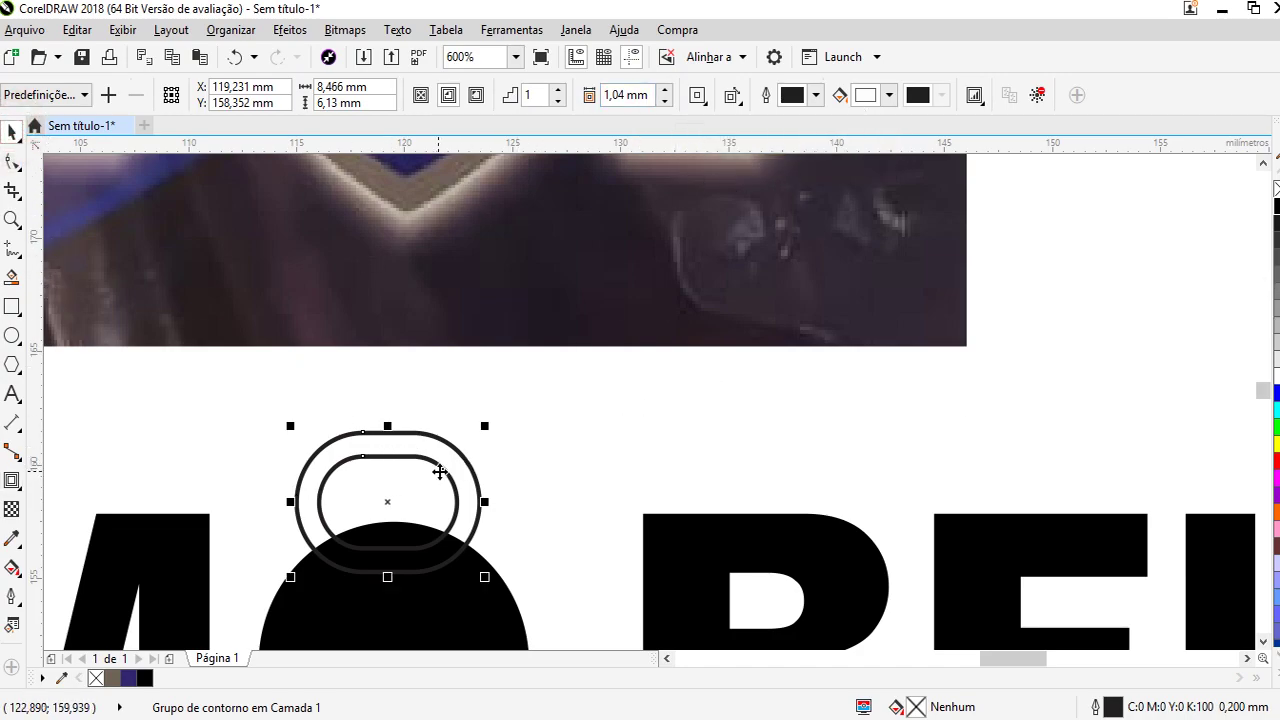
{"action": "left_click_drag", "start_coordinate": [457, 457], "coordinate": [458, 473]}
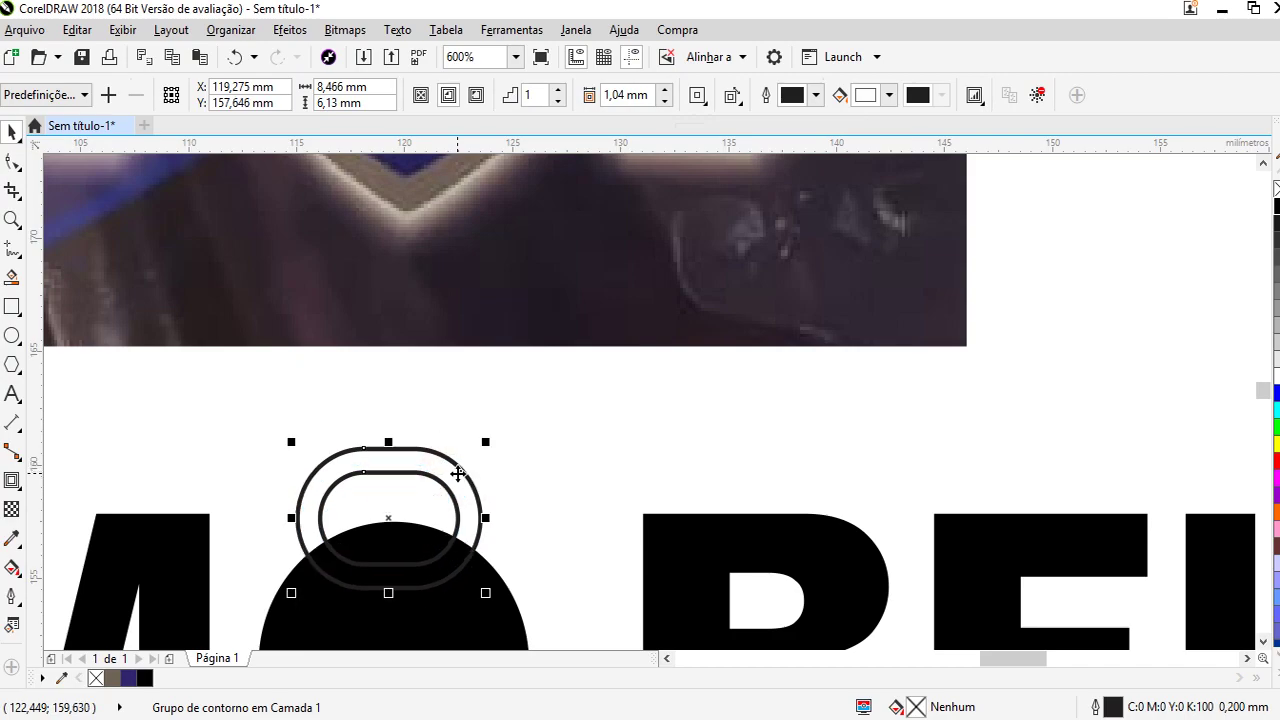
{"action": "scroll", "coordinate": [469, 490], "scroll_direction": "down", "scroll_amount": 3}
{"action": "left_click", "coordinate": [465, 555], "text": "shift"}
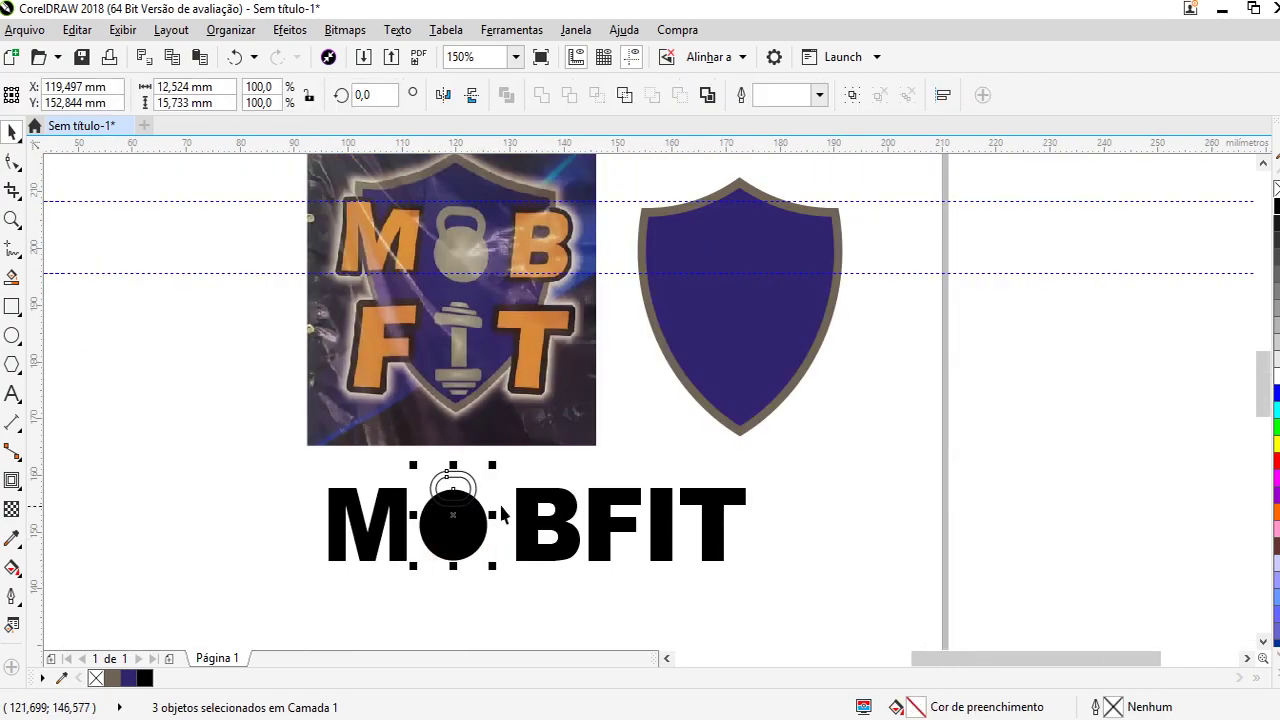
Widen the kettlebell handle's outer rounded rectangle to about 9.3 mm, keeping it centred above the black circle
{"action": "scroll", "coordinate": [469, 512], "scroll_direction": "up", "scroll_amount": 4}
{"action": "left_click", "coordinate": [451, 403]}
{"action": "left_click_drag", "start_coordinate": [513, 455], "coordinate": [522, 460]}
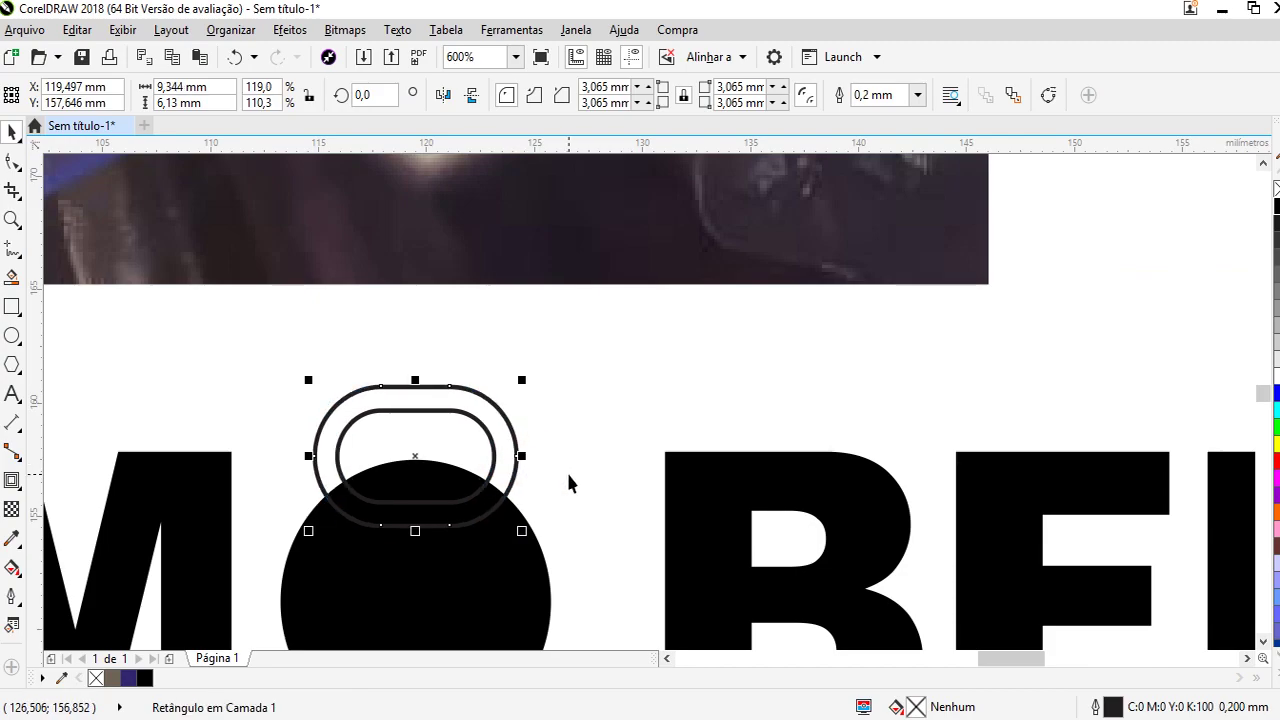
{"action": "left_click", "coordinate": [468, 592], "text": "shift"}
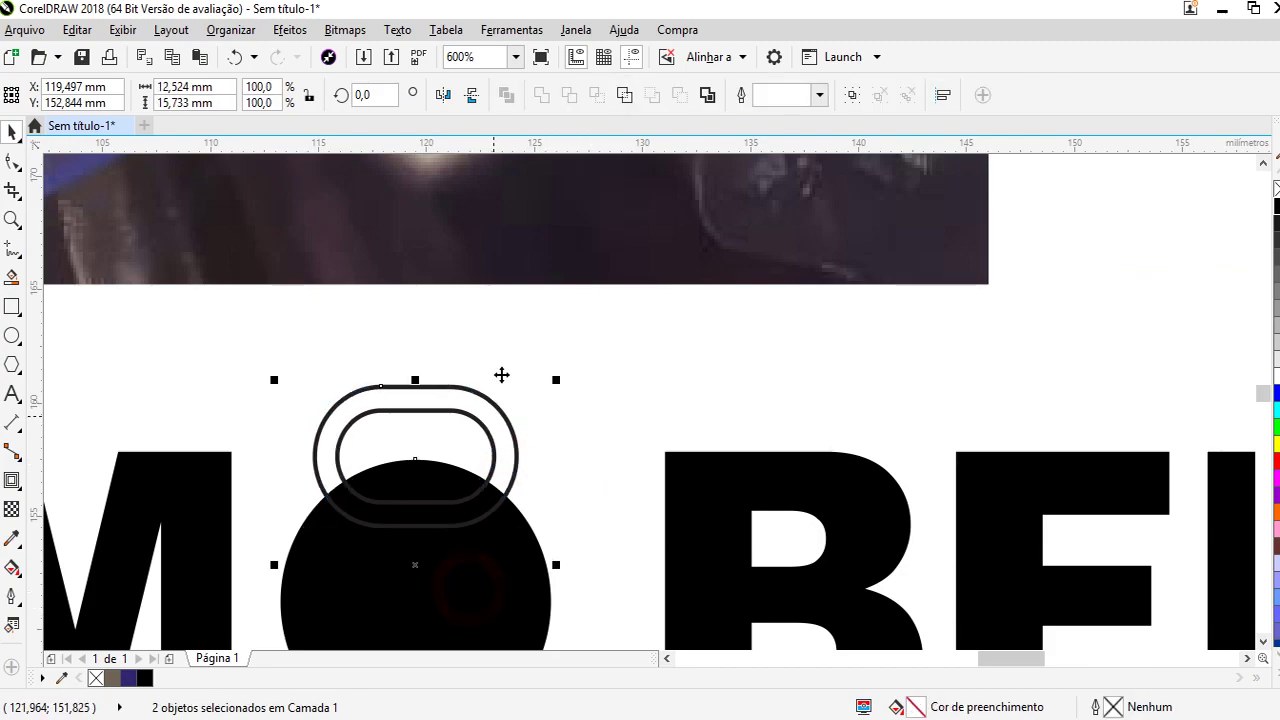
{"action": "scroll", "coordinate": [502, 375], "scroll_direction": "down", "scroll_amount": 4}
{"action": "left_click", "coordinate": [528, 337]}
{"action": "left_click", "coordinate": [474, 371]}
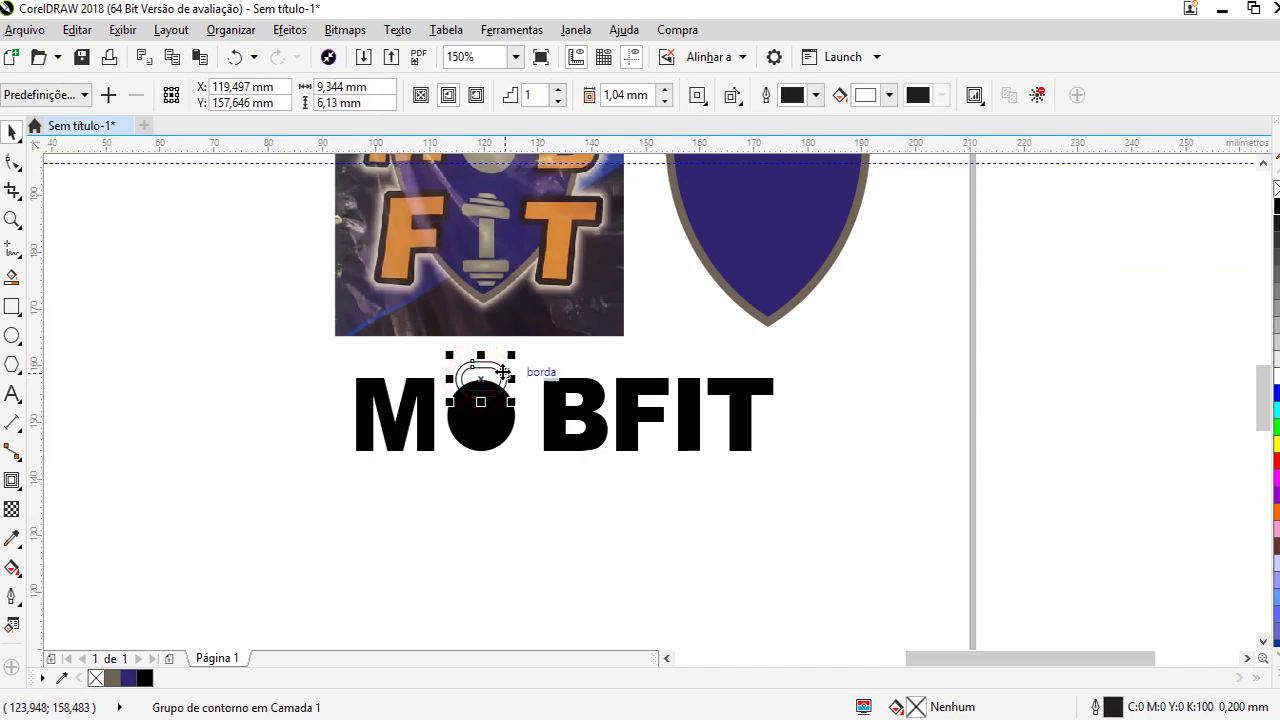
Separate the contour group of the kettlebell handle into independent rounded rectangles
{"action": "right_click", "coordinate": [503, 372]}
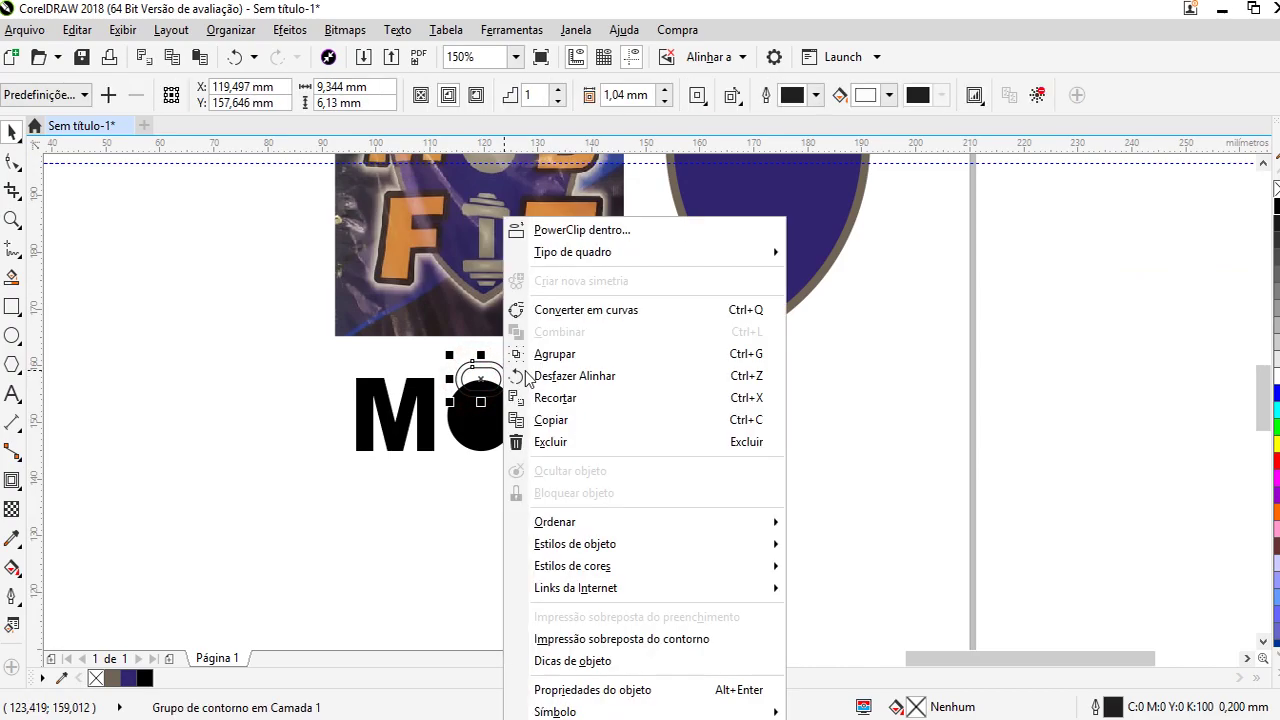
{"action": "left_click", "coordinate": [583, 313]}
{"action": "scroll", "coordinate": [555, 350], "scroll_direction": "up", "scroll_amount": 4}
{"action": "right_click", "coordinate": [254, 444]}
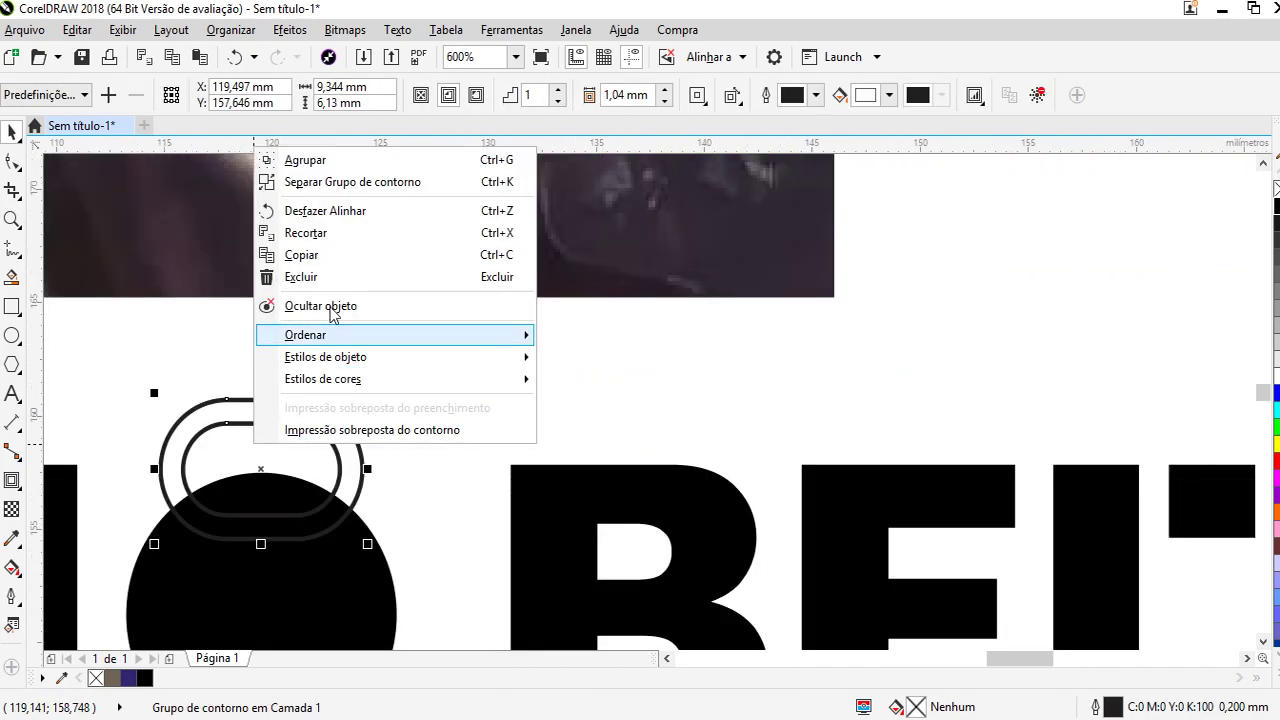
{"action": "left_click", "coordinate": [330, 180]}
Trim the inner rounded rectangle out of the outer one to form a hollow handle ring
{"action": "left_click", "coordinate": [406, 383]}
{"action": "left_click", "coordinate": [289, 448]}
{"action": "left_click", "coordinate": [292, 402], "text": "shift"}
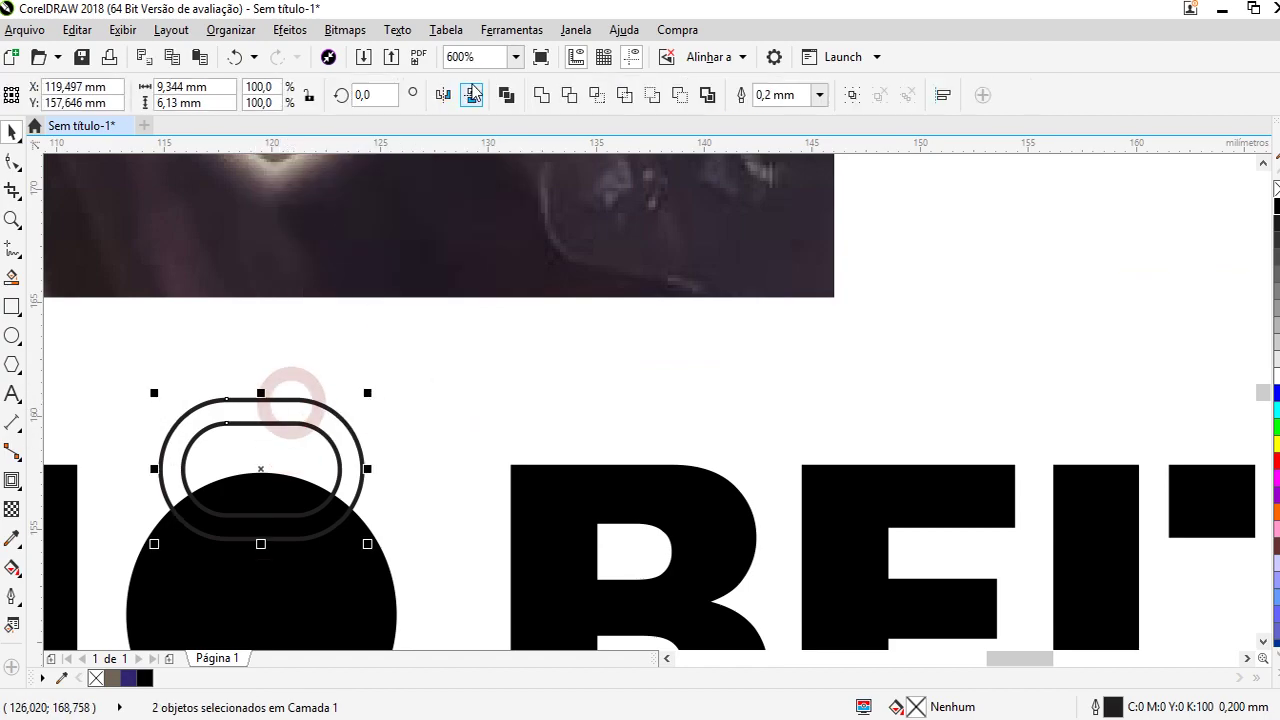
{"action": "left_click", "coordinate": [570, 95]}
{"action": "left_click", "coordinate": [326, 451]}
{"action": "left_click", "coordinate": [337, 400]}
Fill the hollow handle ring with black and remove its outline
{"action": "left_click", "coordinate": [323, 434]}
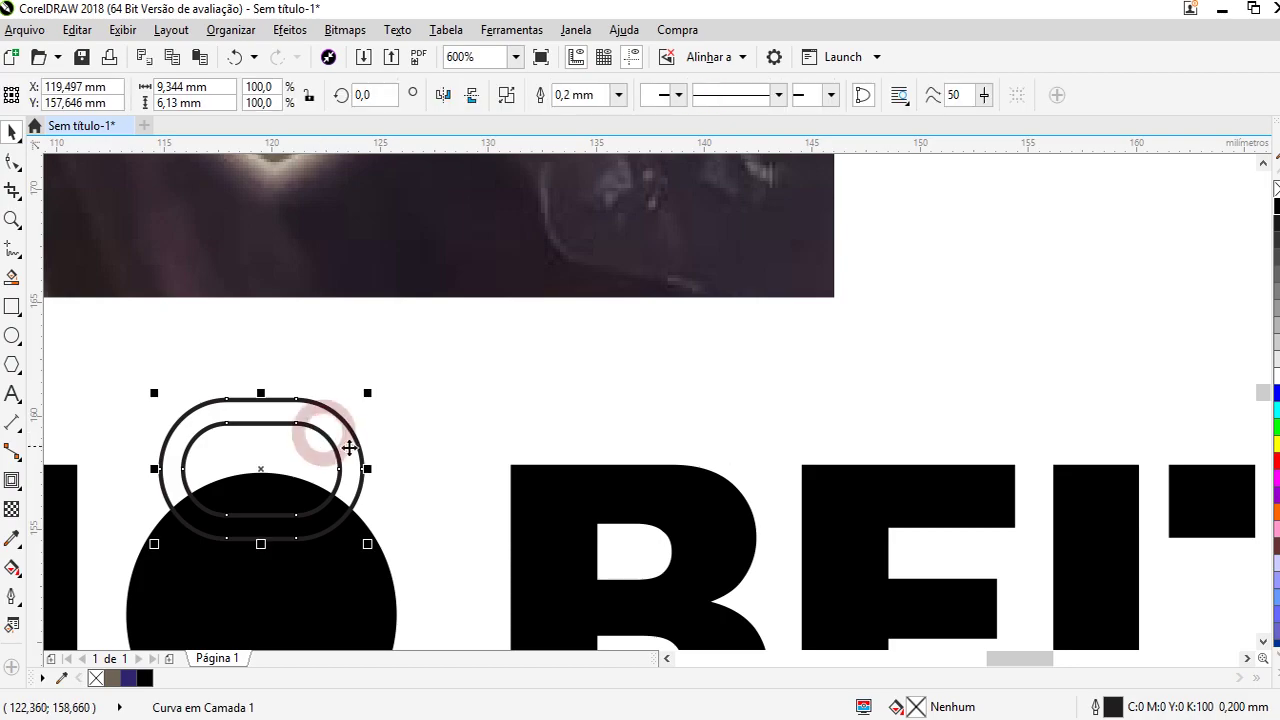
{"action": "left_click", "coordinate": [1276, 205]}
{"action": "left_click", "coordinate": [470, 418]}
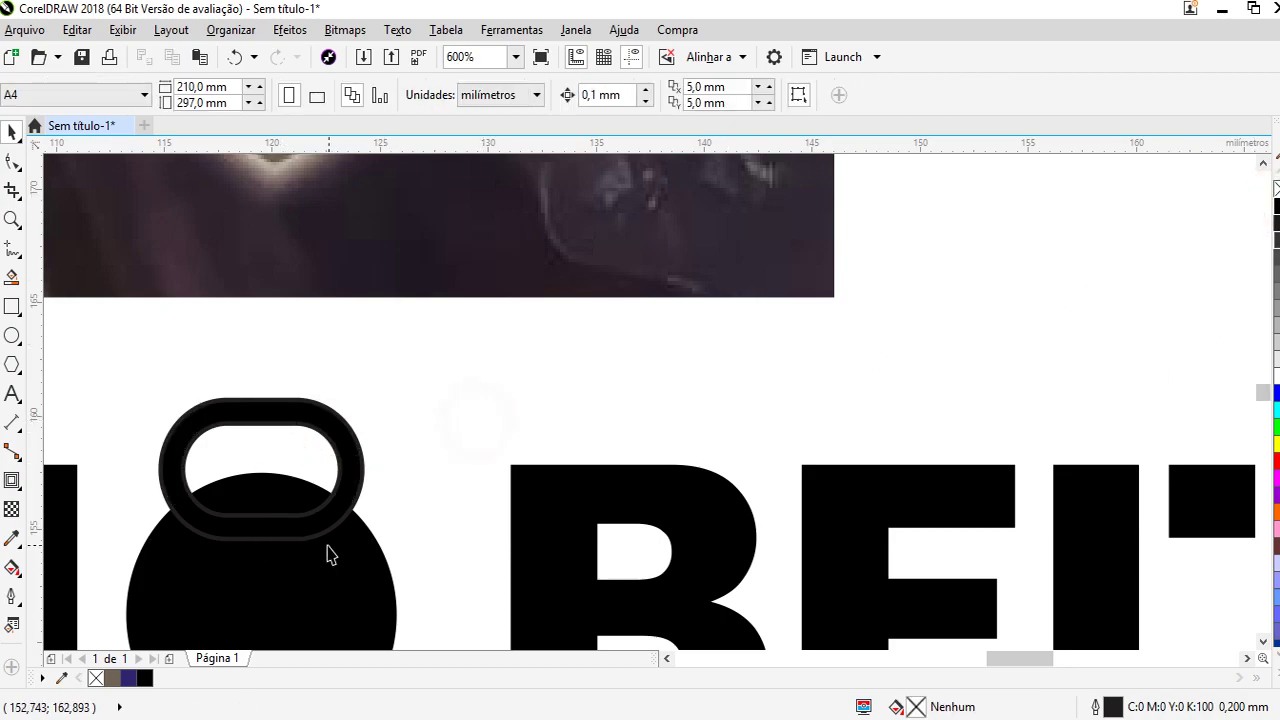
{"action": "left_click", "coordinate": [308, 412]}
{"action": "right_click", "coordinate": [1275, 188]}
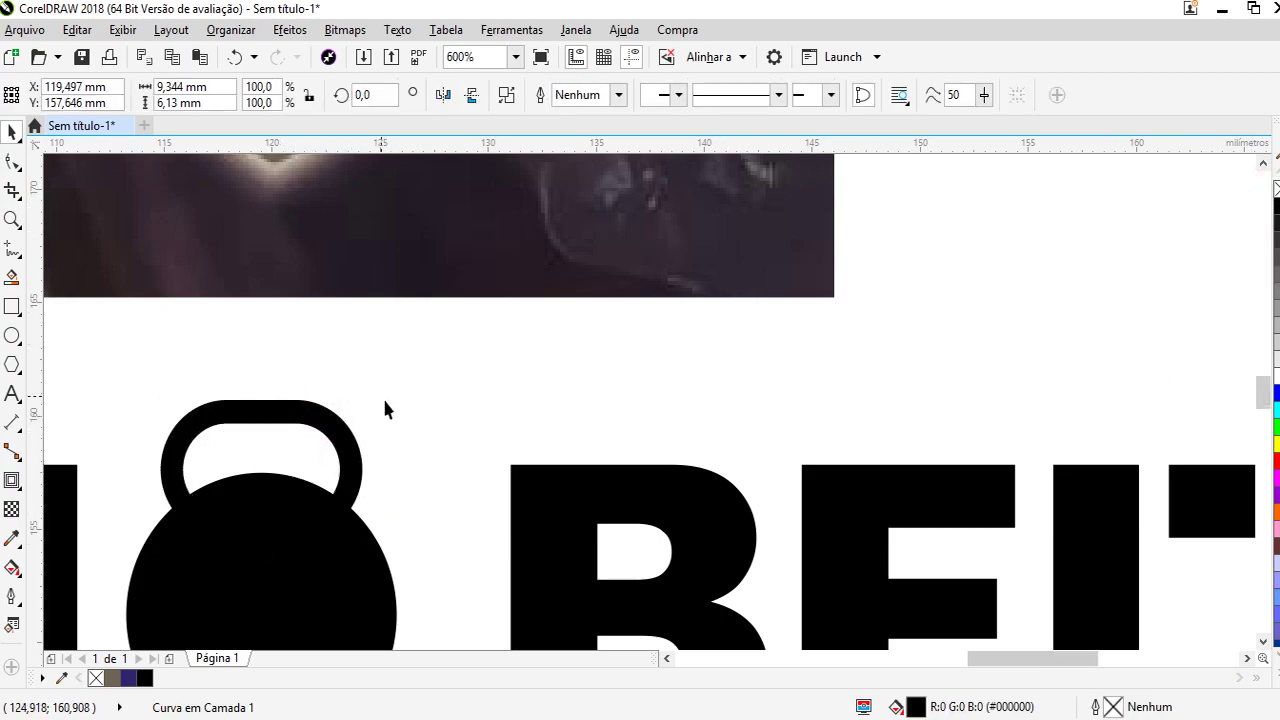
Try scaling the black kettlebell handle down slightly, and undo the change
{"action": "scroll", "coordinate": [385, 392], "scroll_direction": "down", "scroll_amount": 2}
{"action": "scroll", "coordinate": [400, 340], "scroll_direction": "up", "scroll_amount": 2}
{"action": "left_click_drag", "start_coordinate": [420, 322], "coordinate": [405, 345]}
{"action": "scroll", "coordinate": [420, 345], "scroll_direction": "down", "scroll_amount": 2}
{"action": "scroll", "coordinate": [435, 350], "scroll_direction": "up", "scroll_amount": 2}
{"action": "key", "text": "ctrl+z"}
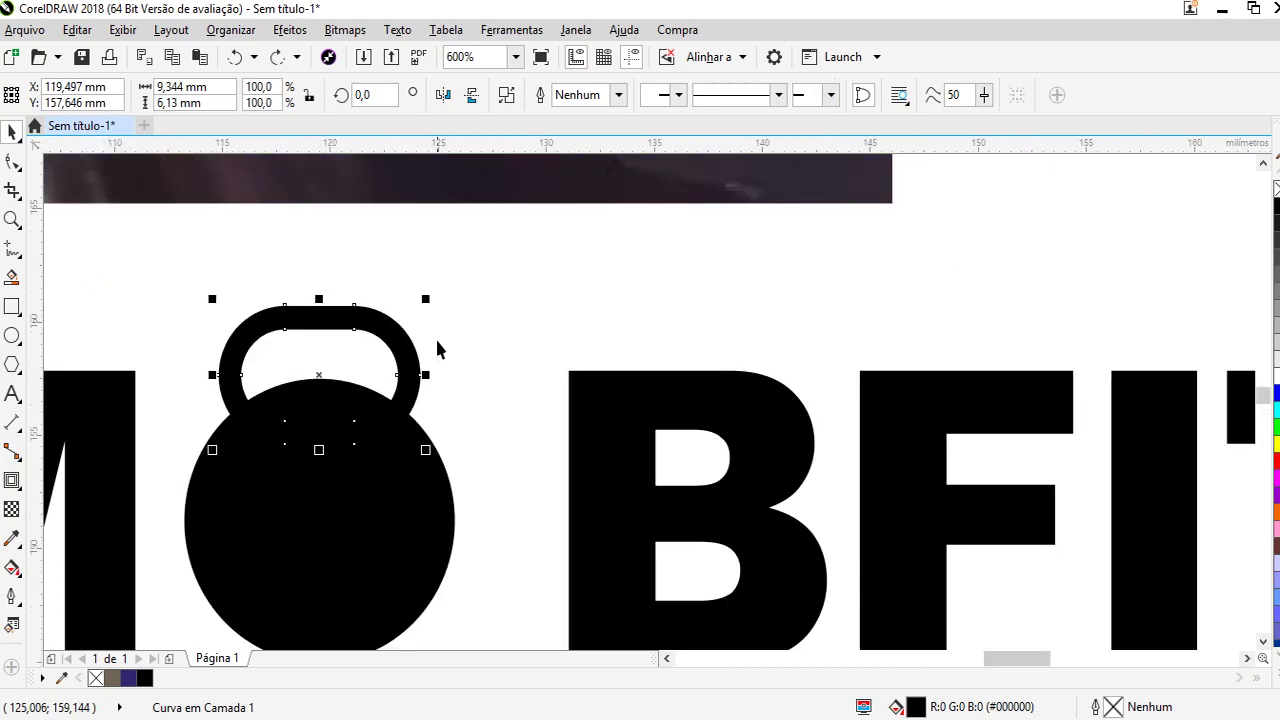
Try to apply a two-step contour with a 1.04 mm offset to the kettlebell handle
{"action": "left_click", "coordinate": [17, 497]}
{"action": "left_click", "coordinate": [17, 400]}
{"action": "left_click", "coordinate": [17, 486]}
{"action": "left_click", "coordinate": [17, 486]}
{"action": "left_click", "coordinate": [17, 486]}
{"action": "left_click", "coordinate": [66, 502]}
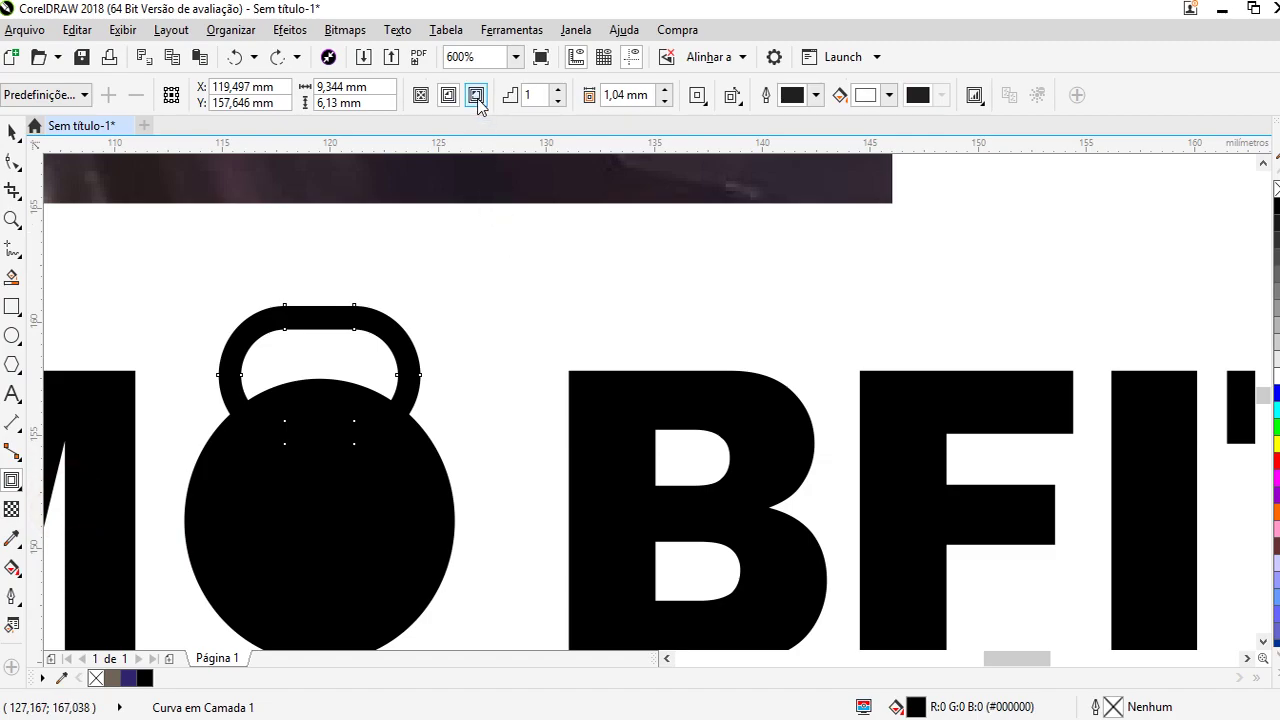
{"action": "left_click", "coordinate": [559, 90]}
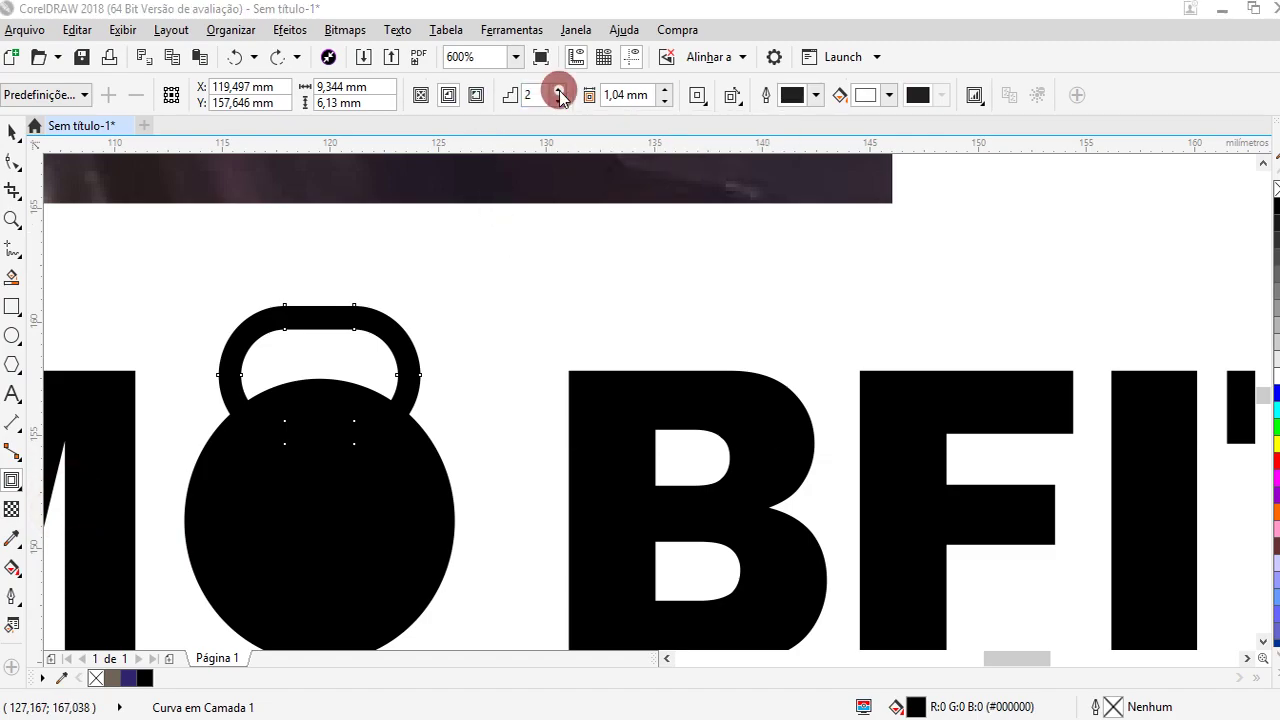
{"action": "left_click", "coordinate": [727, 420]}
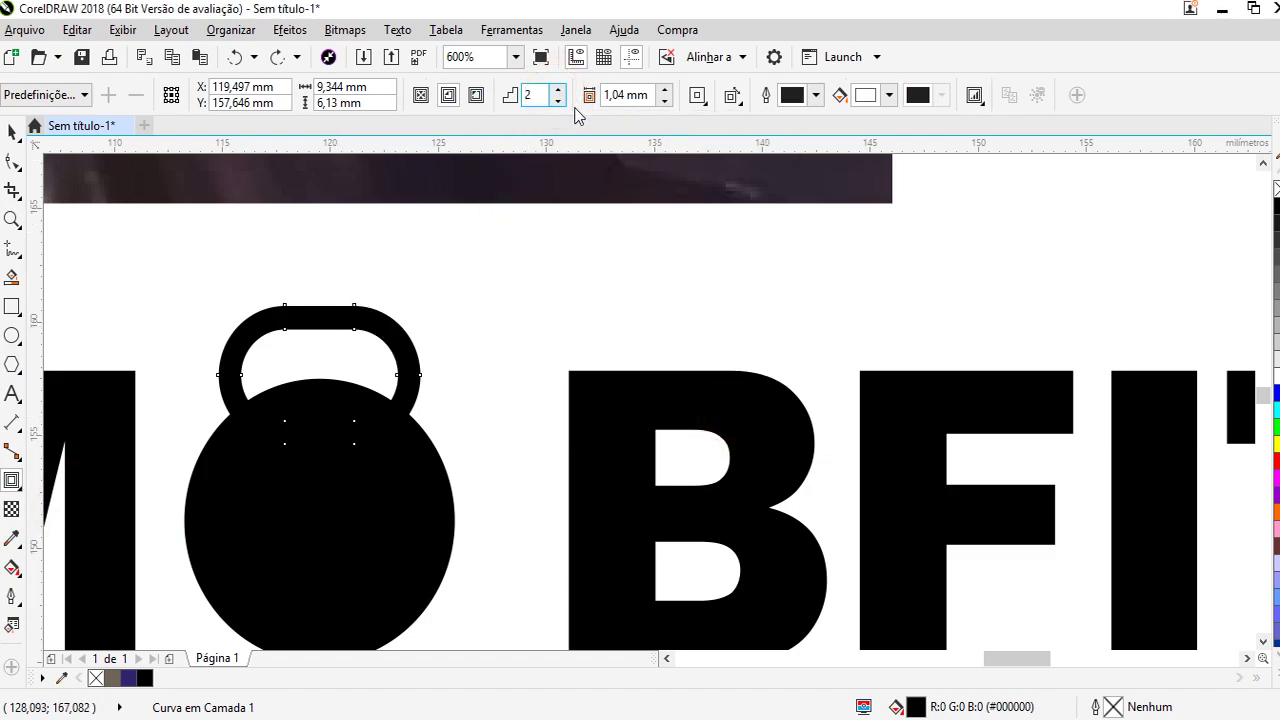
Try a one-step contour on the handle with the offset reduced to 0.54 mm
{"action": "left_click", "coordinate": [558, 101]}
{"action": "left_click", "coordinate": [729, 425]}
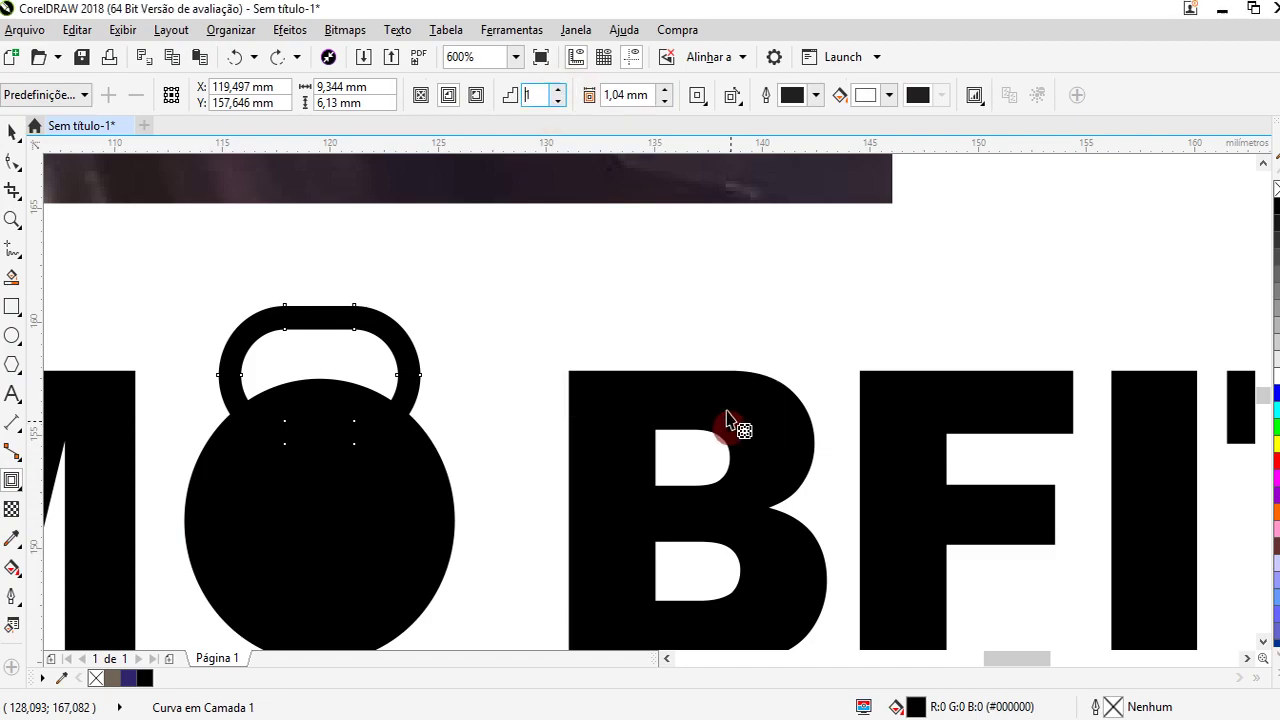
{"action": "left_click", "coordinate": [664, 101]}
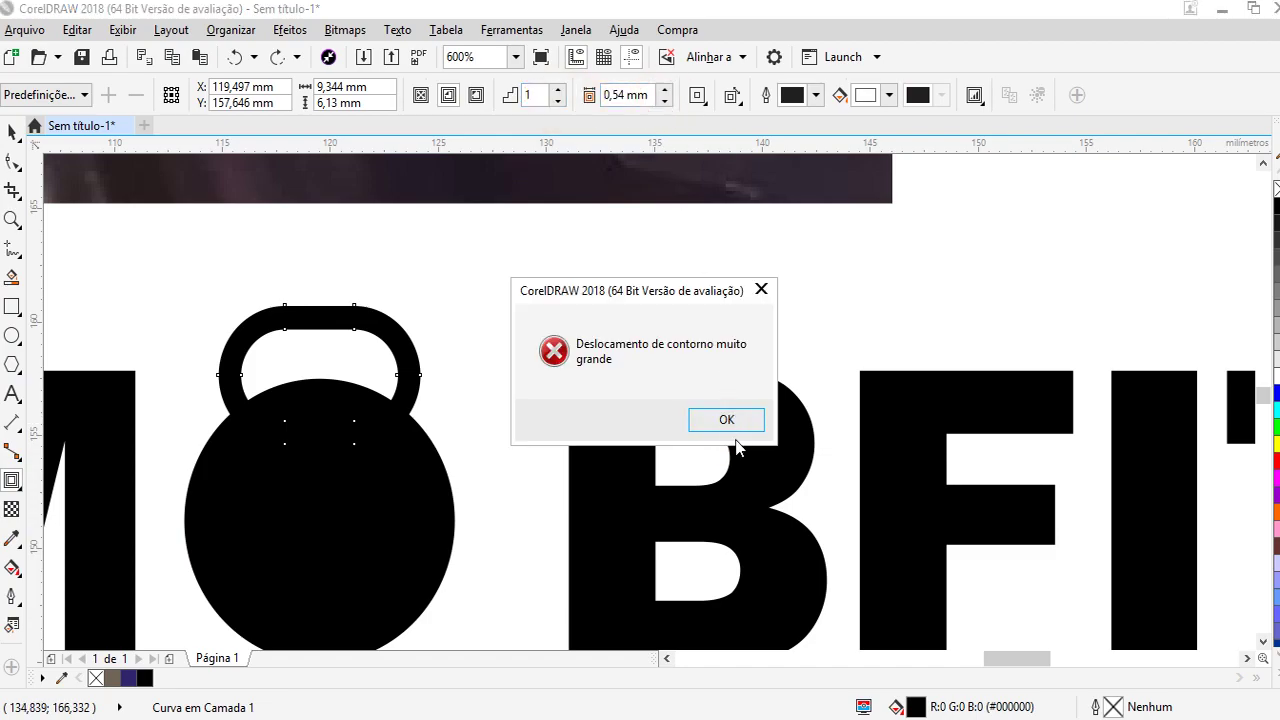
{"action": "left_click", "coordinate": [727, 420]}
{"action": "left_click", "coordinate": [12, 131]}
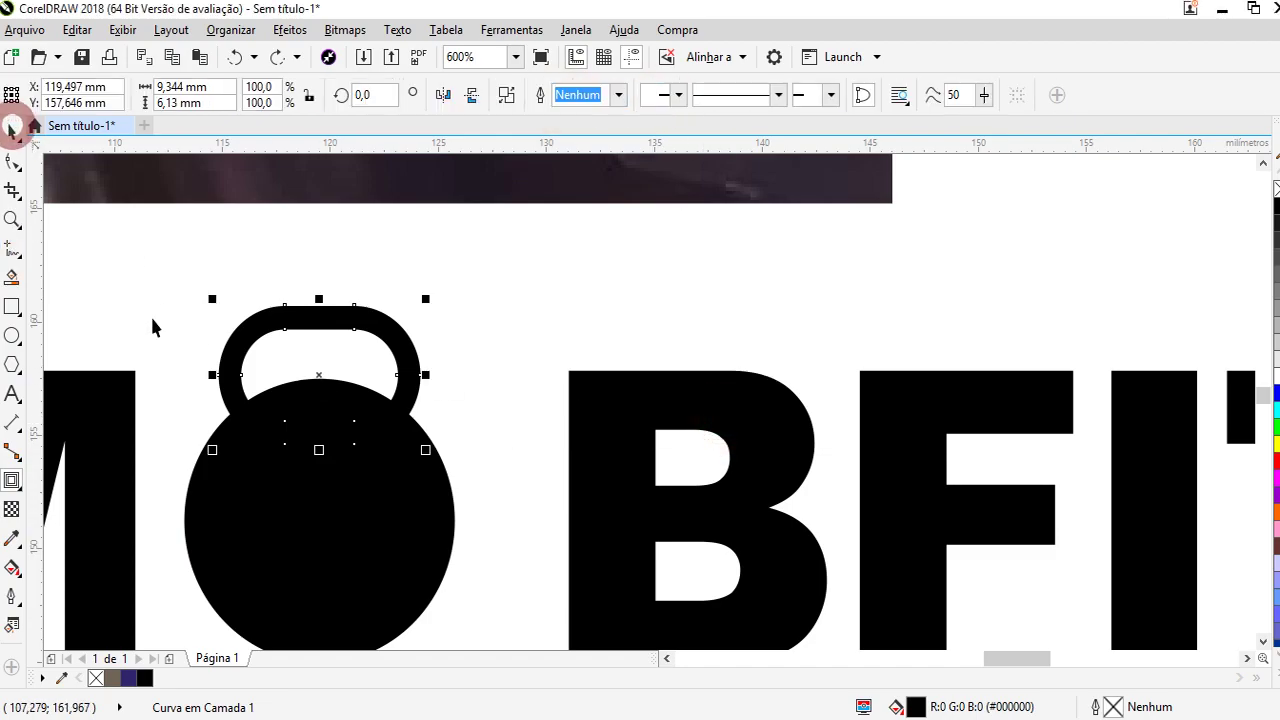
Add a one-step outward contour with a 1.04 mm offset to the kettlebell handle, and try switching it inward
{"action": "left_click", "coordinate": [12, 481]}
{"action": "left_click", "coordinate": [663, 89]}
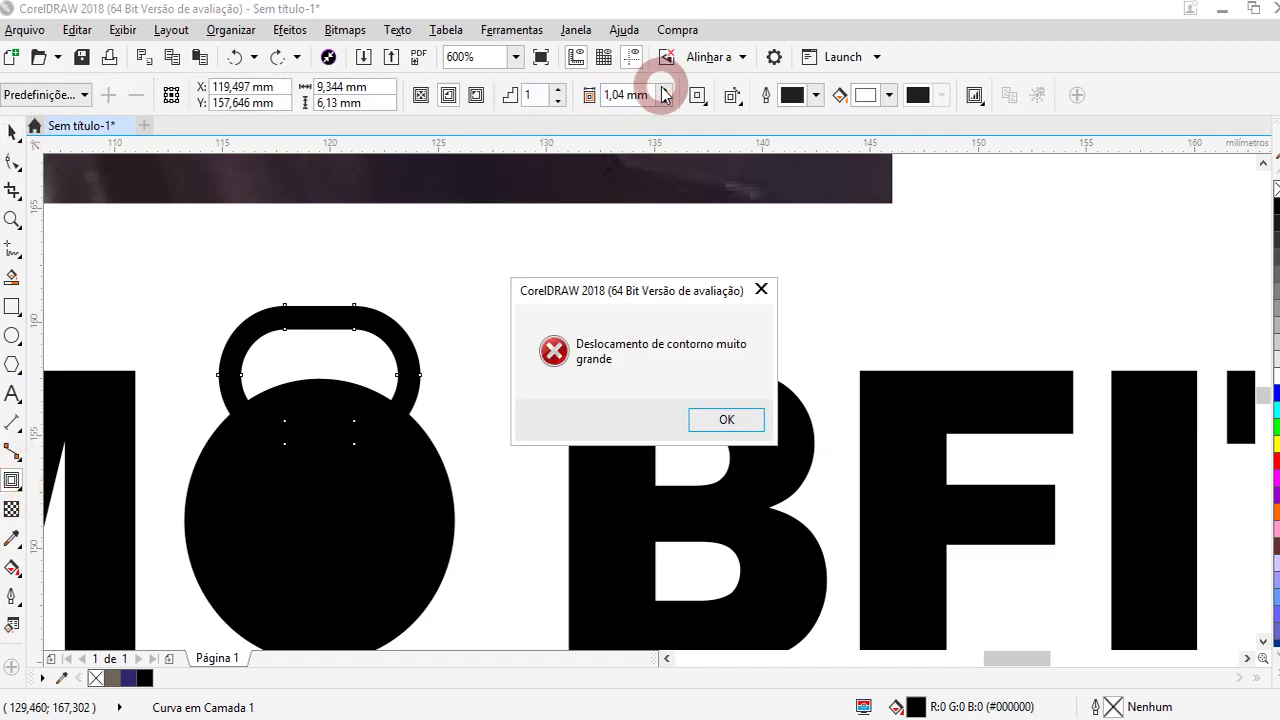
{"action": "left_click", "coordinate": [727, 420]}
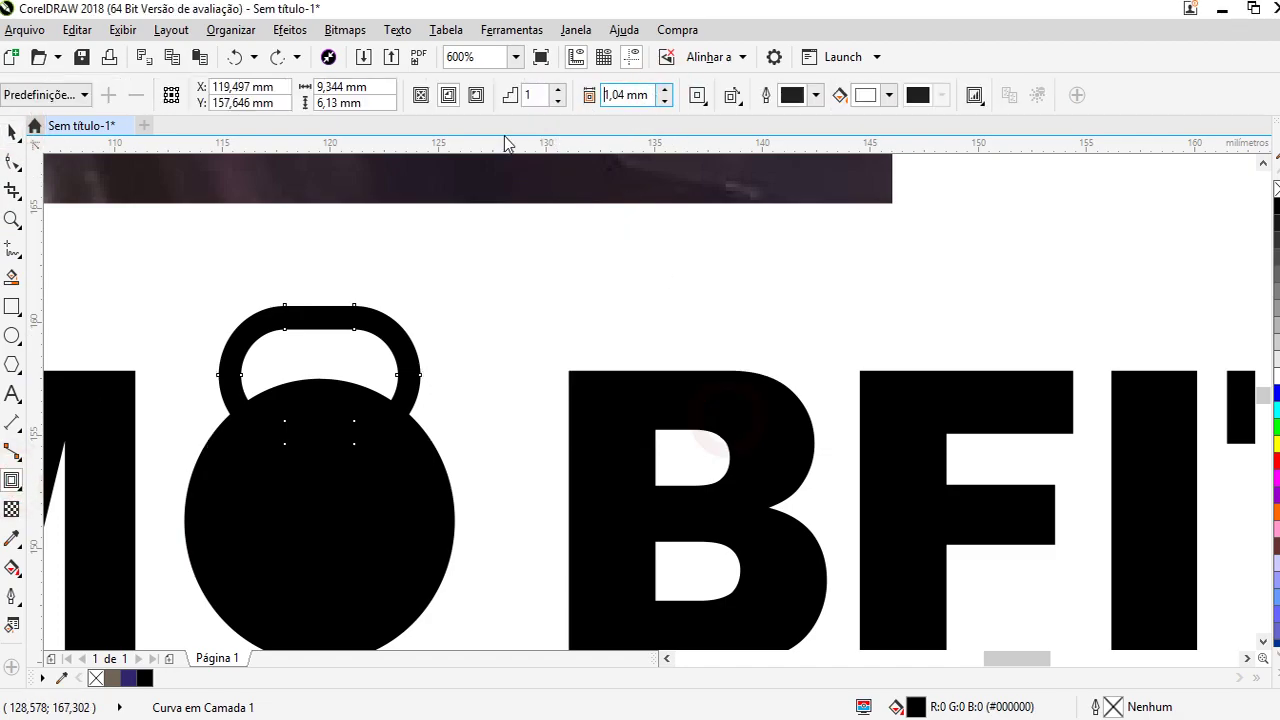
{"action": "left_click", "coordinate": [472, 96]}
{"action": "left_click", "coordinate": [450, 102]}
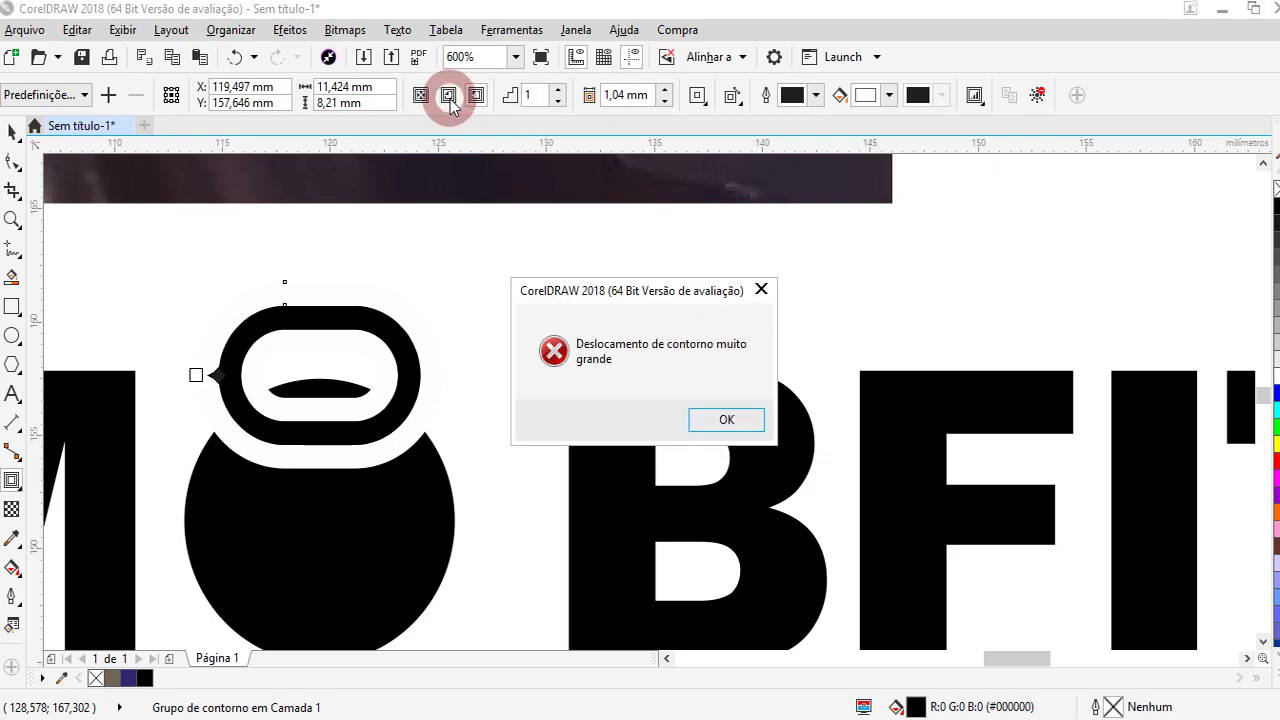
{"action": "left_click", "coordinate": [716, 424]}
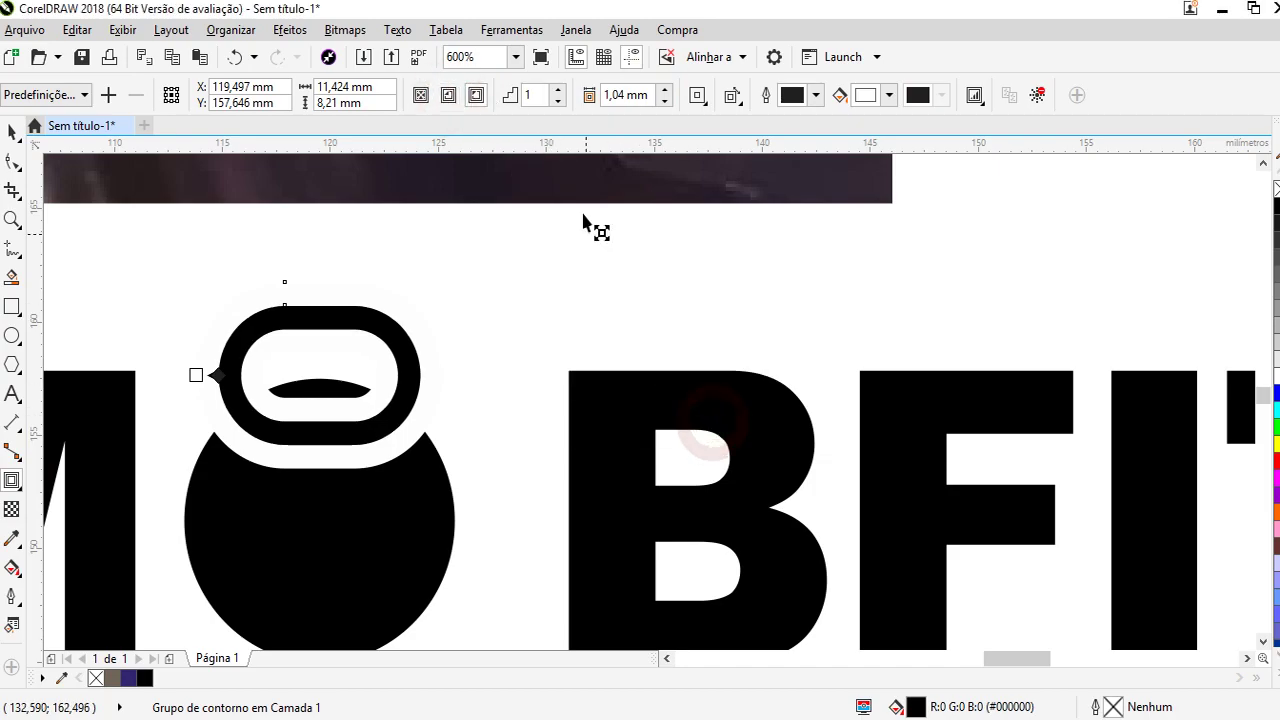
Reduce the handle contour's offset to 0.54 mm and on to 0.04 mm, and switch it to an inward contour
{"action": "left_click", "coordinate": [664, 101]}
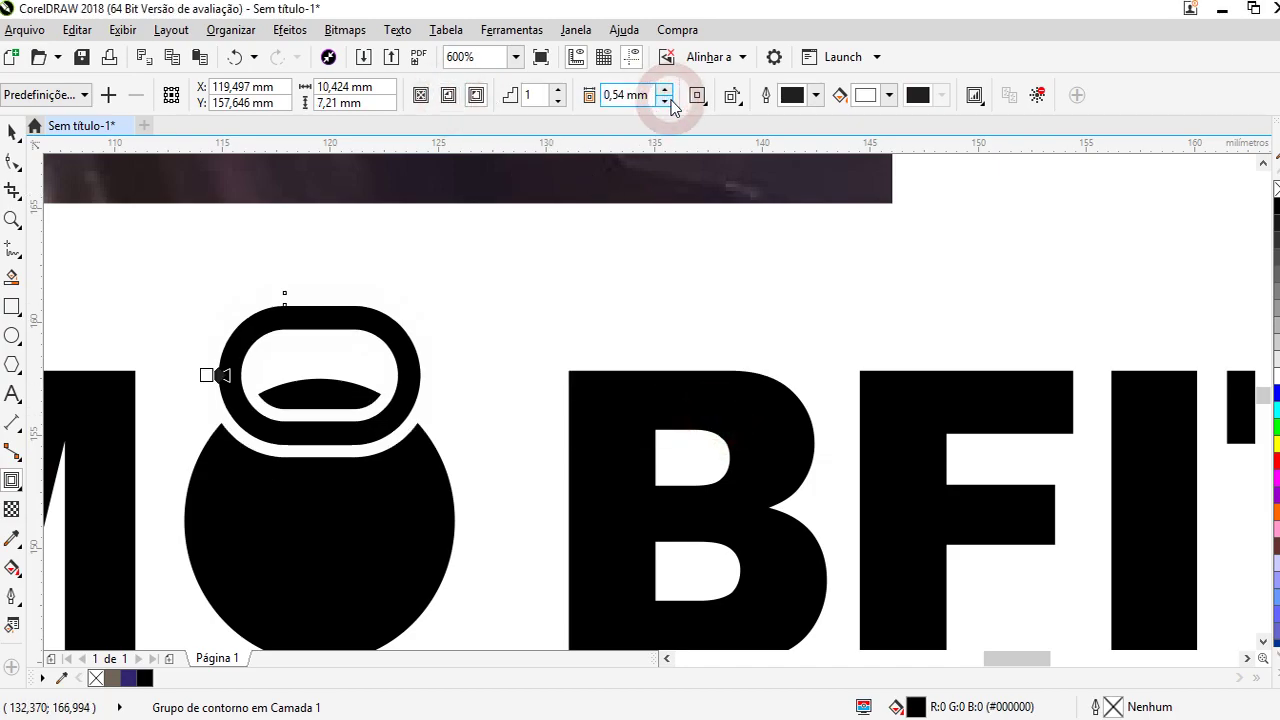
{"action": "left_click", "coordinate": [459, 101]}
{"action": "left_click", "coordinate": [731, 426]}
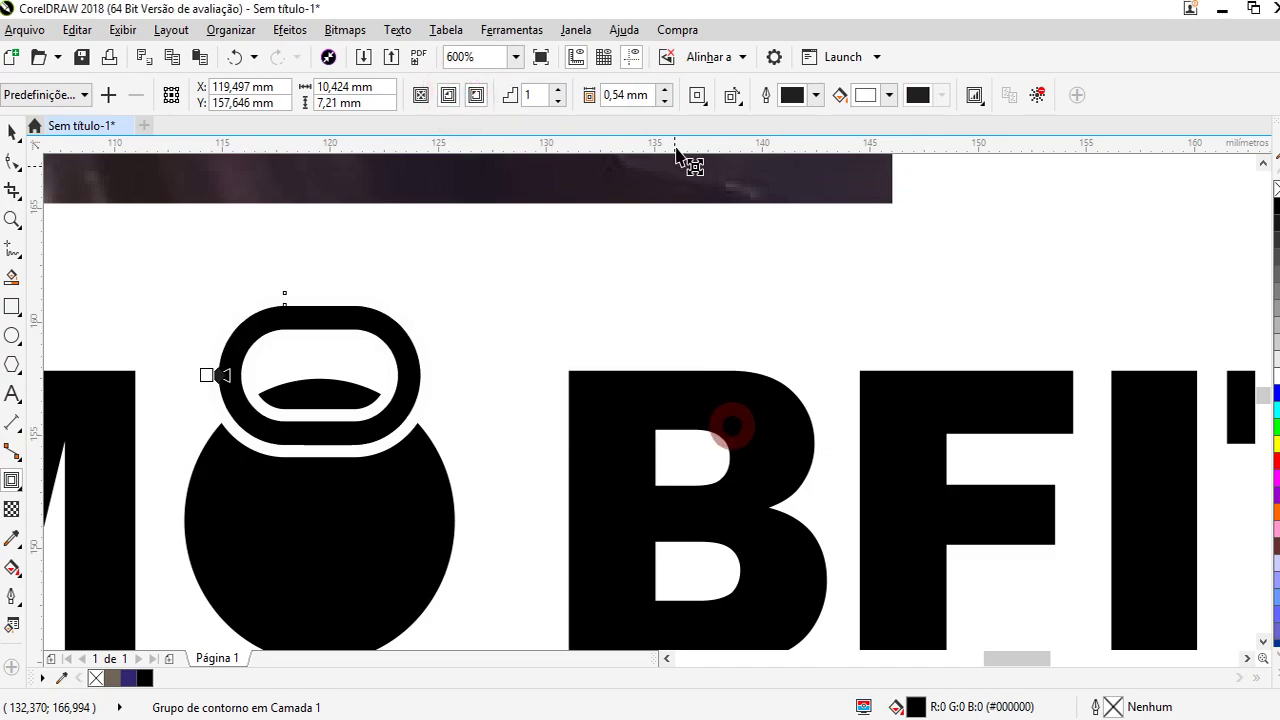
{"action": "left_click", "coordinate": [664, 101]}
{"action": "left_click", "coordinate": [448, 95]}
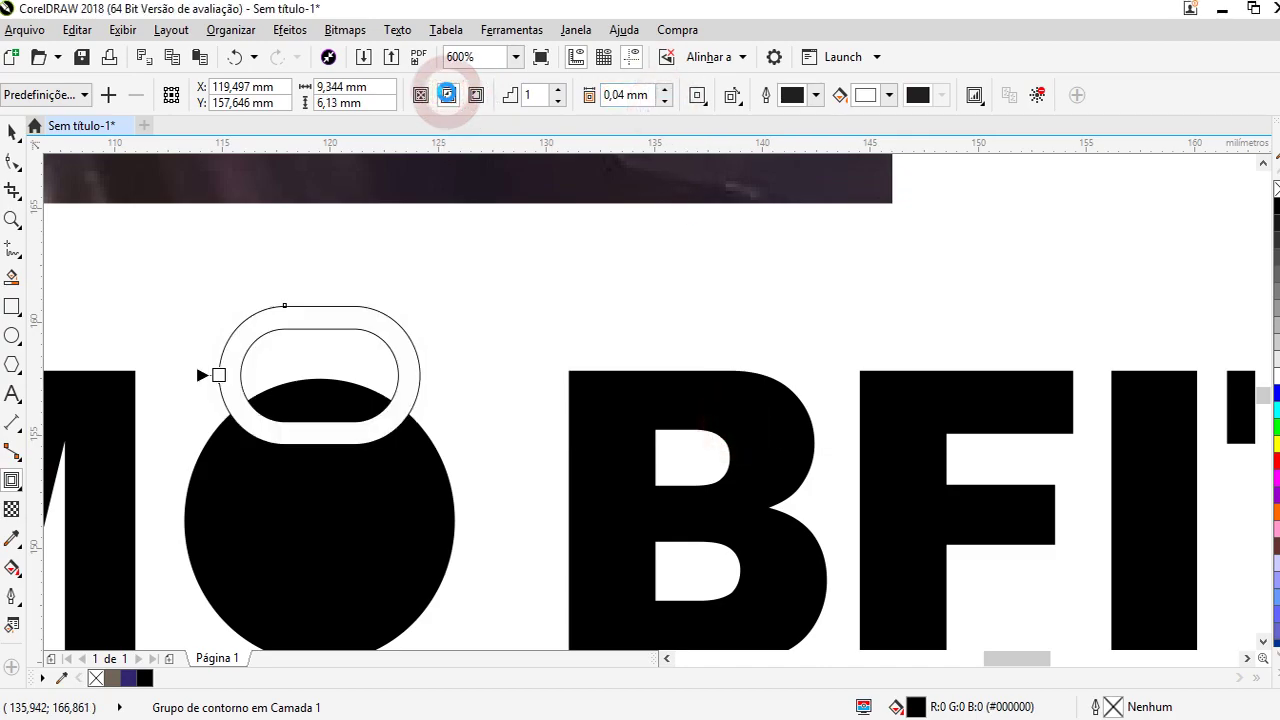
Try a 0.54 mm offset on the inward contour, and set it to 0.1 mm and finally 0.3 mm
{"action": "left_click", "coordinate": [665, 91]}
{"action": "left_click", "coordinate": [723, 414]}
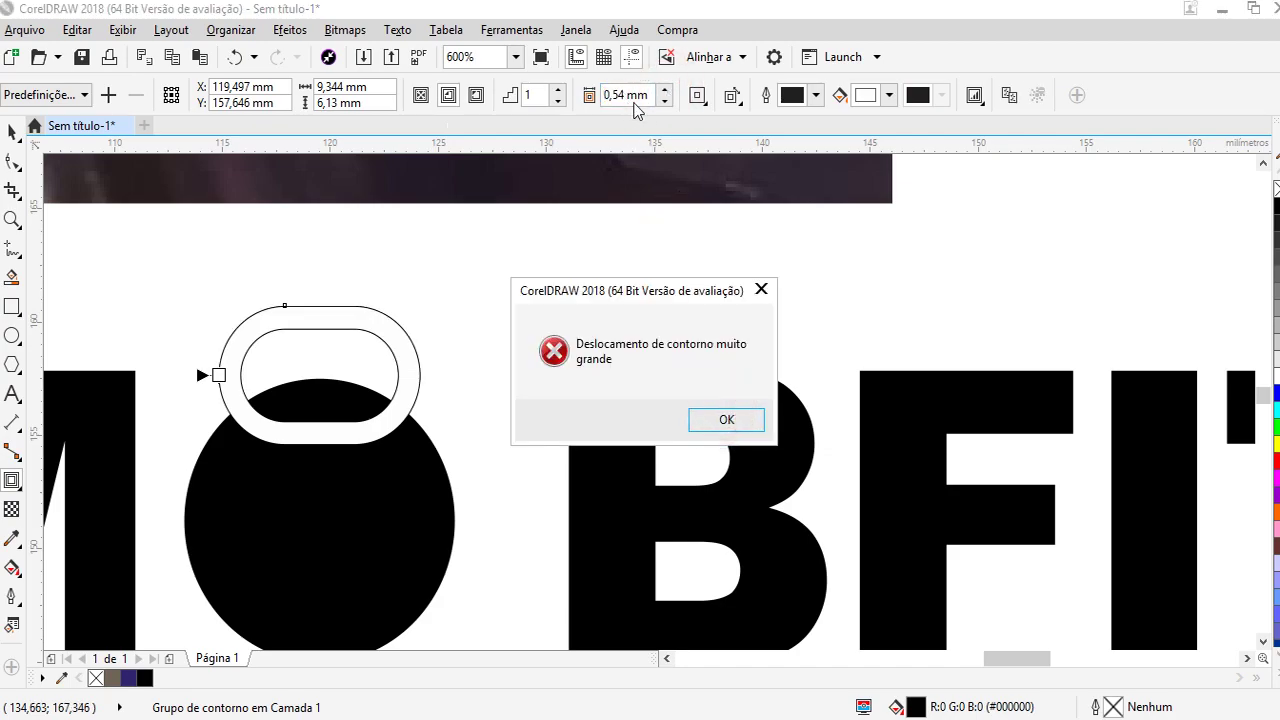
{"action": "left_click", "coordinate": [727, 420]}
{"action": "double_click", "coordinate": [617, 95]}
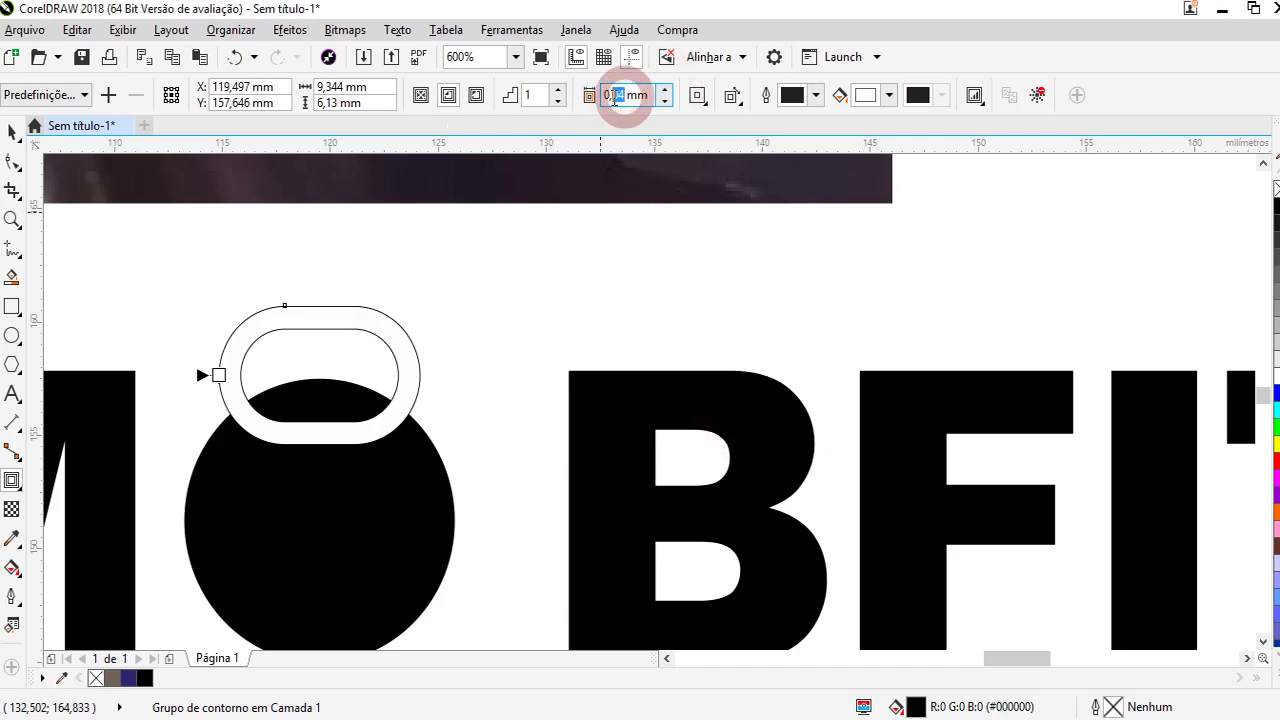
{"action": "type", "text": "1"}
{"action": "key", "text": "Return"}
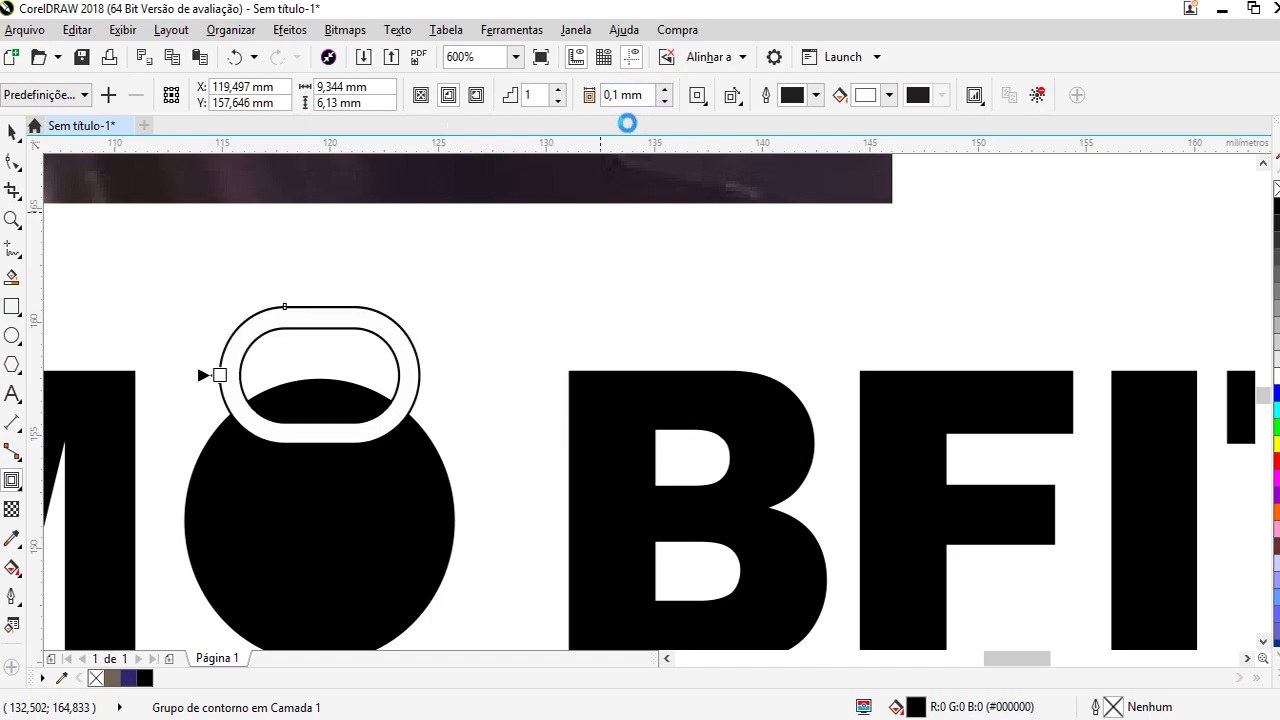
{"action": "double_click", "coordinate": [612, 96]}
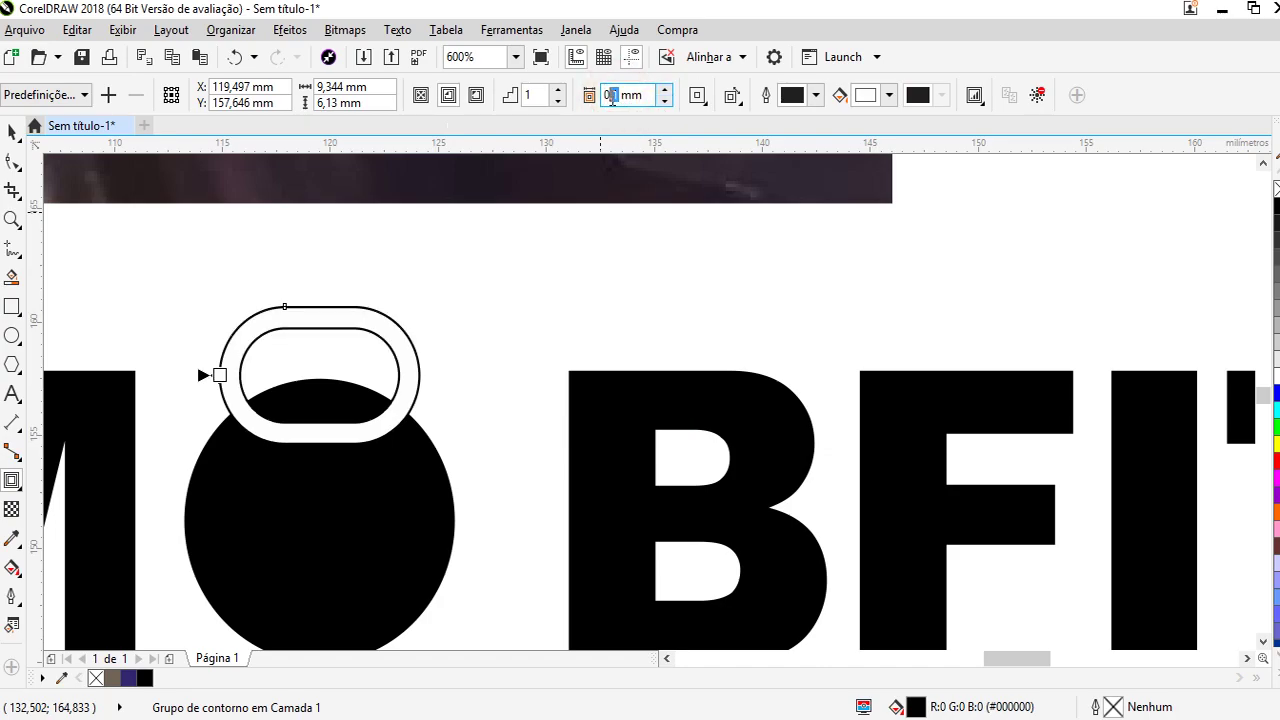
{"action": "type", "text": "2"}
{"action": "key", "text": "Return"}
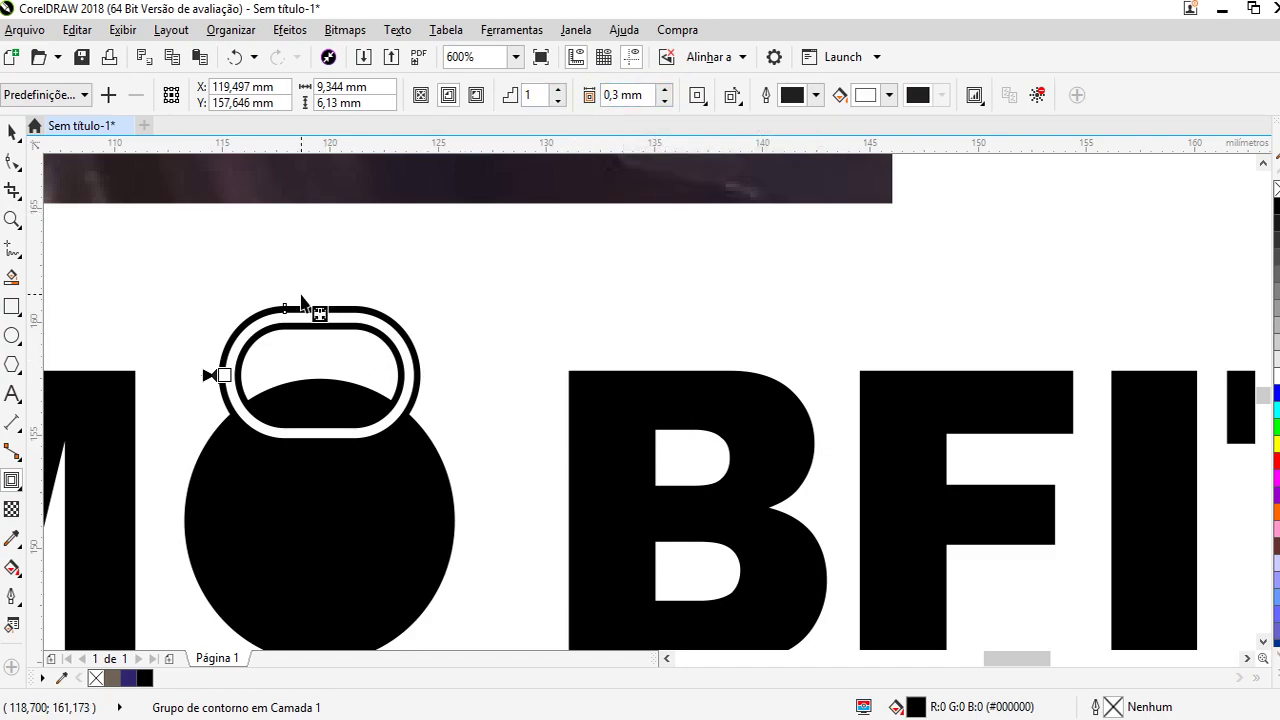
Separate the inward contour from the handle and delete the white inner shape
{"action": "scroll", "coordinate": [301, 302], "scroll_direction": "up", "scroll_amount": 2}
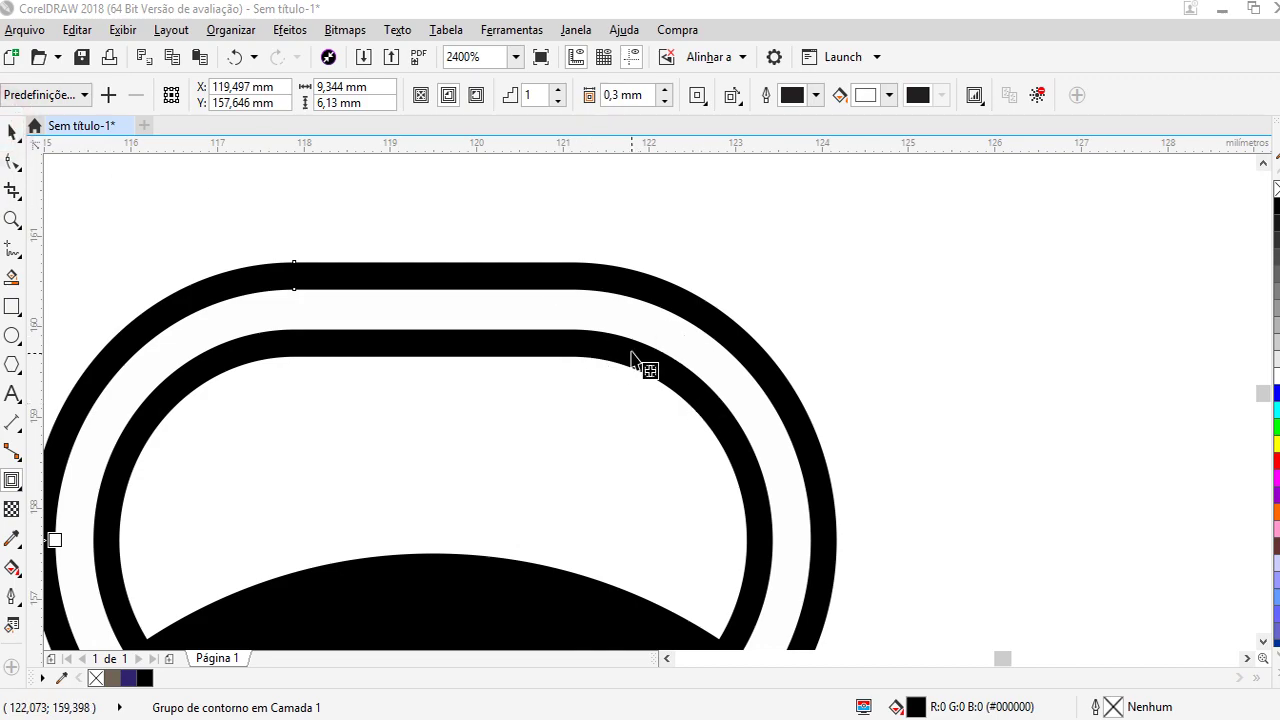
{"action": "left_click", "coordinate": [6, 132]}
{"action": "right_click", "coordinate": [462, 332]}
{"action": "left_click", "coordinate": [563, 338]}
{"action": "left_click", "coordinate": [520, 297]}
{"action": "scroll", "coordinate": [520, 297], "scroll_direction": "down", "scroll_amount": 1}
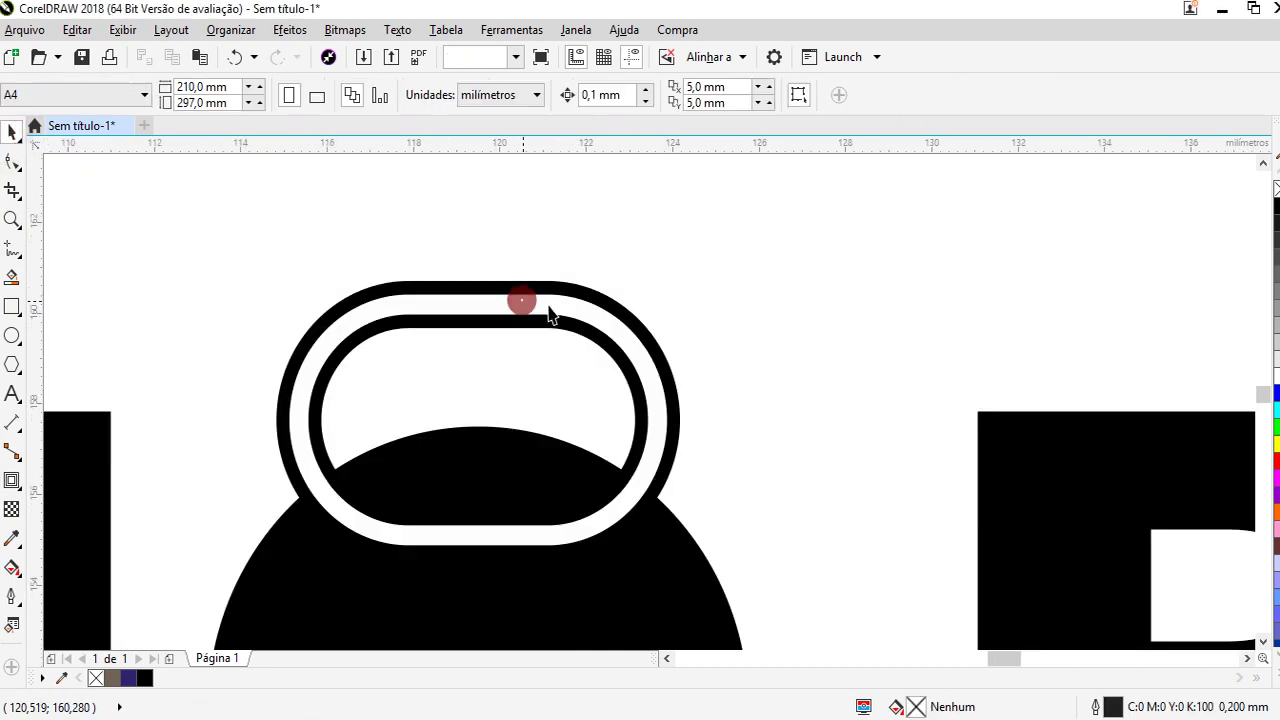
{"action": "left_click", "coordinate": [793, 270]}
{"action": "key", "text": "Delete"}
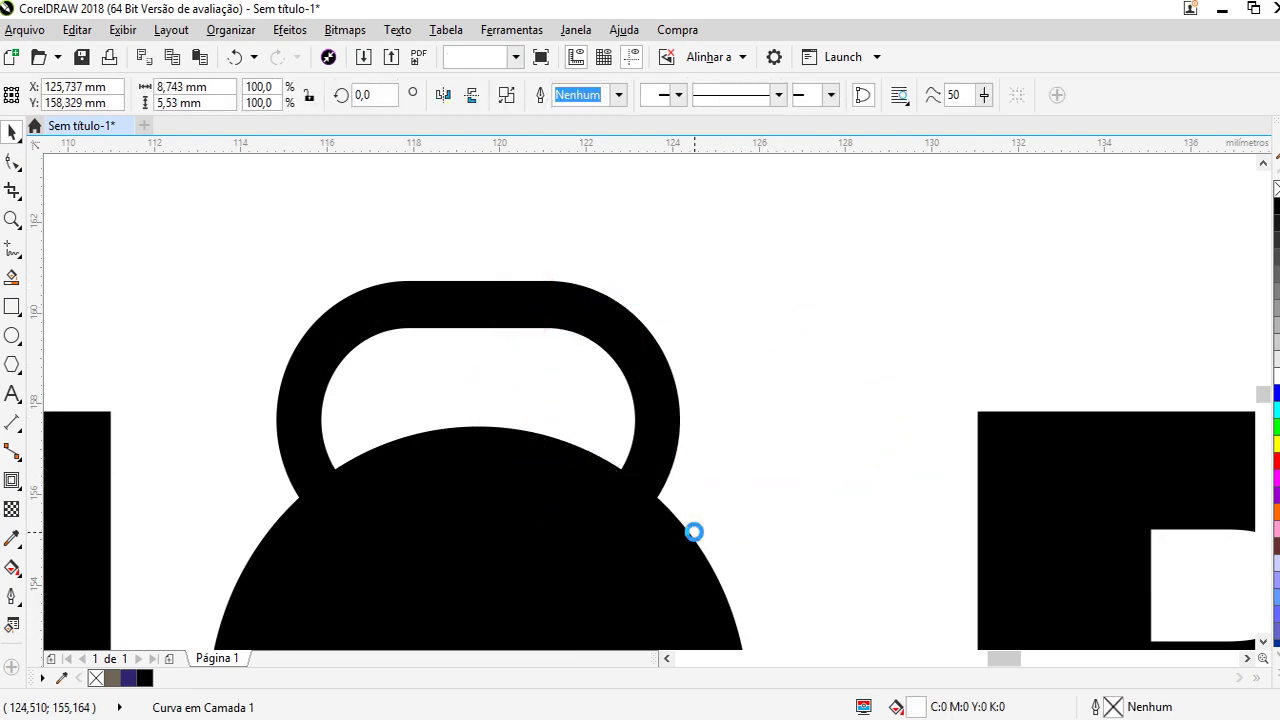
Shrink the black kettlebell handle proportionally to about 8 × 5.3 mm
{"action": "scroll", "coordinate": [435, 384], "scroll_direction": "down", "scroll_amount": 2}
{"action": "scroll", "coordinate": [457, 380], "scroll_direction": "up", "scroll_amount": 1}
{"action": "left_click", "coordinate": [450, 280]}
{"action": "left_click_drag", "start_coordinate": [522, 263], "coordinate": [477, 292]}
{"action": "scroll", "coordinate": [571, 300], "scroll_direction": "down", "scroll_amount": 2}
{"action": "scroll", "coordinate": [648, 218], "scroll_direction": "down", "scroll_amount": 1}
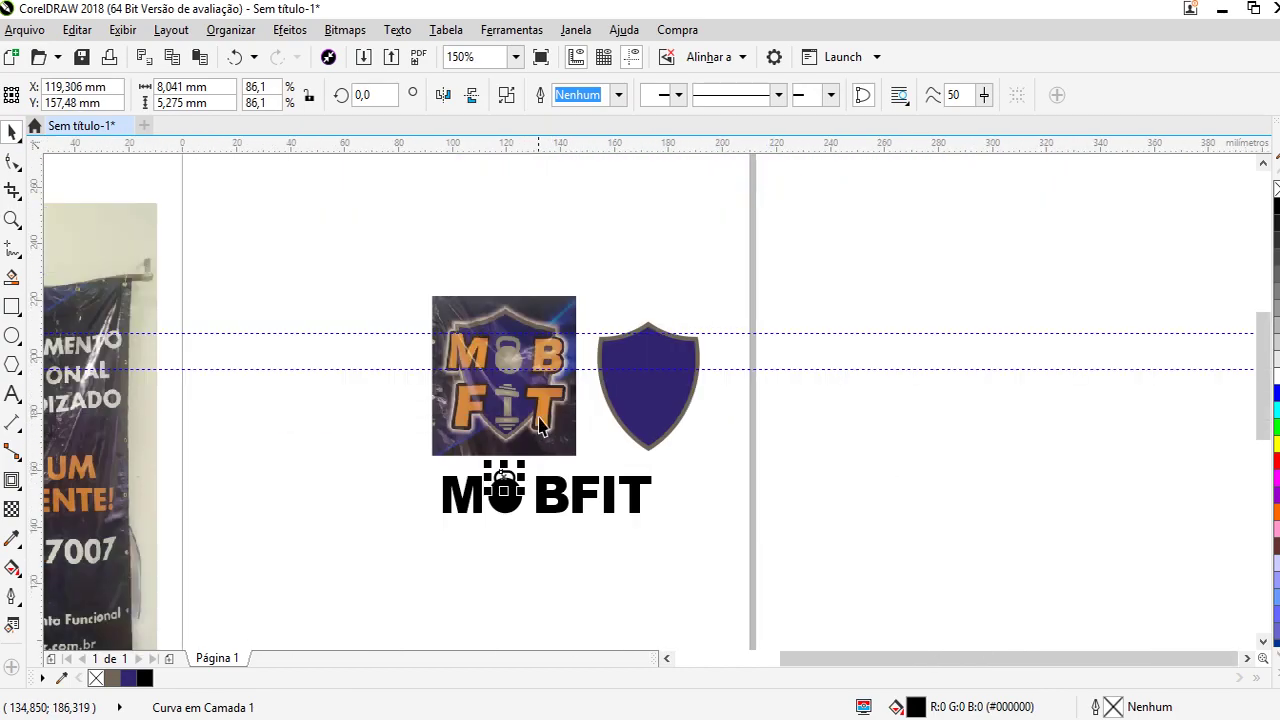
Undo the recent handle edits back to its 1.04 mm outward contour
{"action": "scroll", "coordinate": [543, 430], "scroll_direction": "up", "scroll_amount": 1}
{"action": "scroll", "coordinate": [523, 500], "scroll_direction": "up", "scroll_amount": 1}
{"action": "key", "text": "ctrl+F9"}
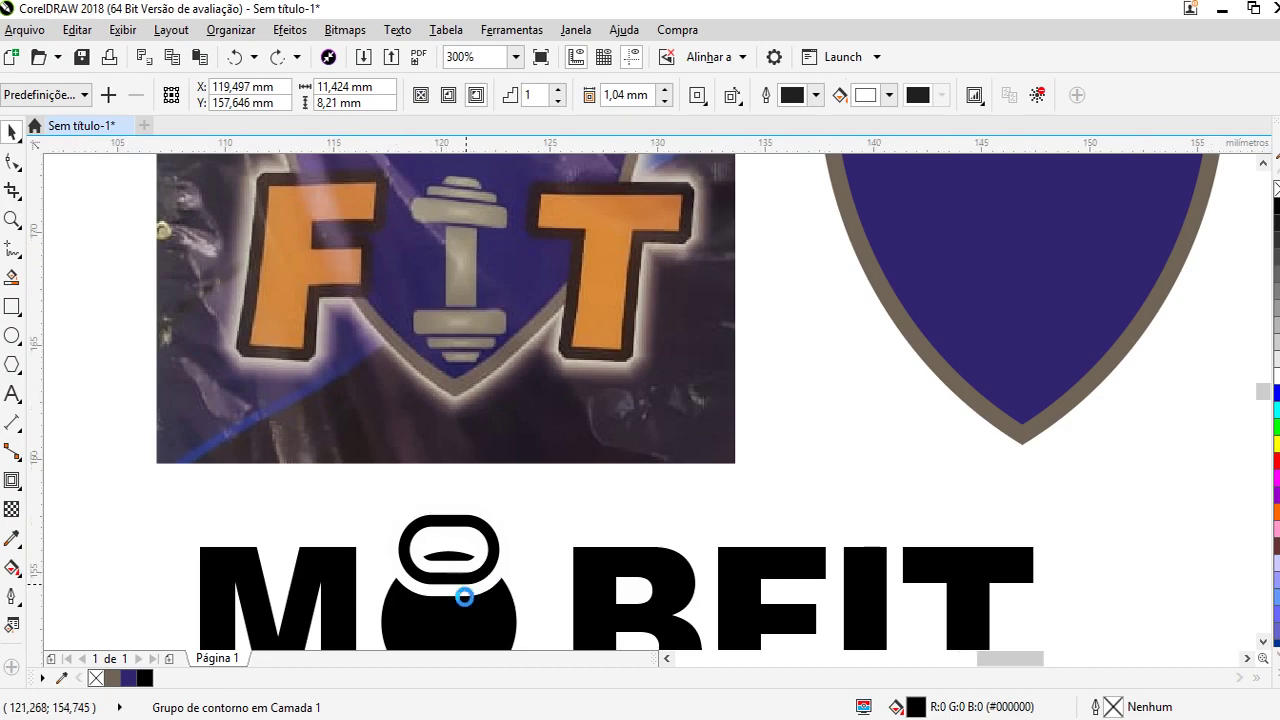
Set the handle's outward contour offset to 0.54 mm and its fill to black (C75 M68 Y65 K90)
{"action": "scroll", "coordinate": [457, 594], "scroll_direction": "up", "scroll_amount": 2}
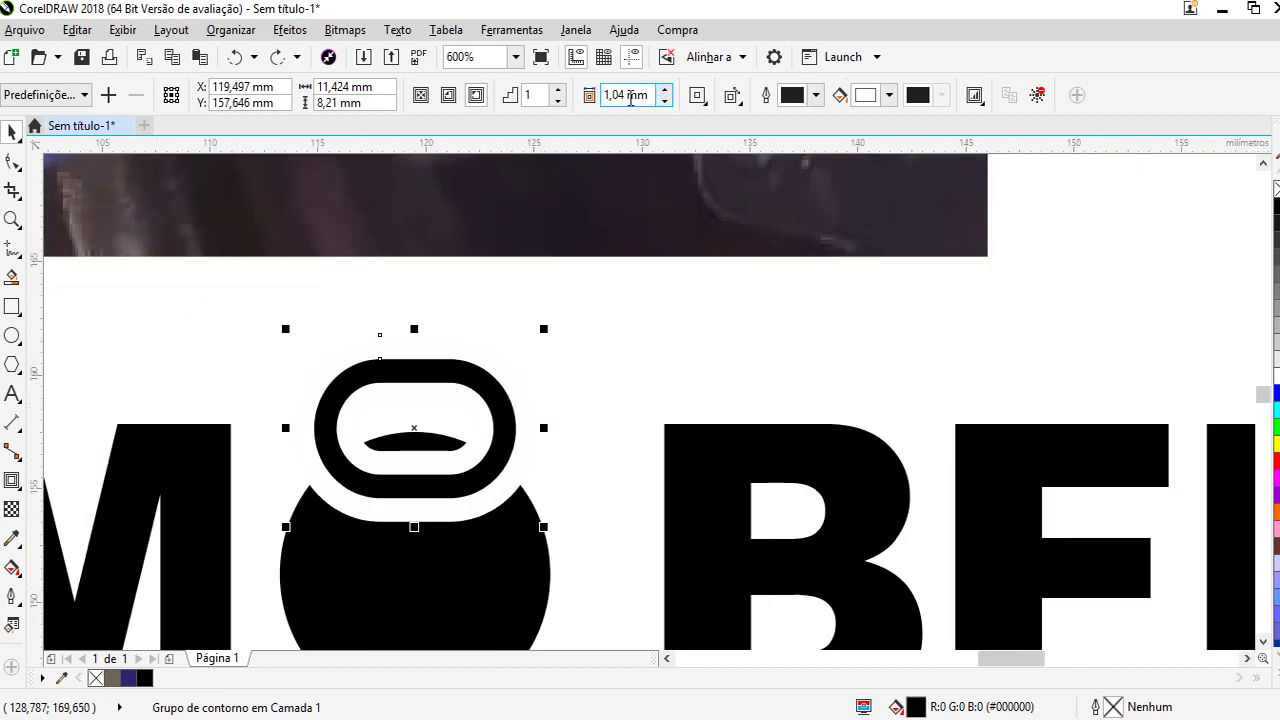
{"action": "left_click", "coordinate": [664, 100]}
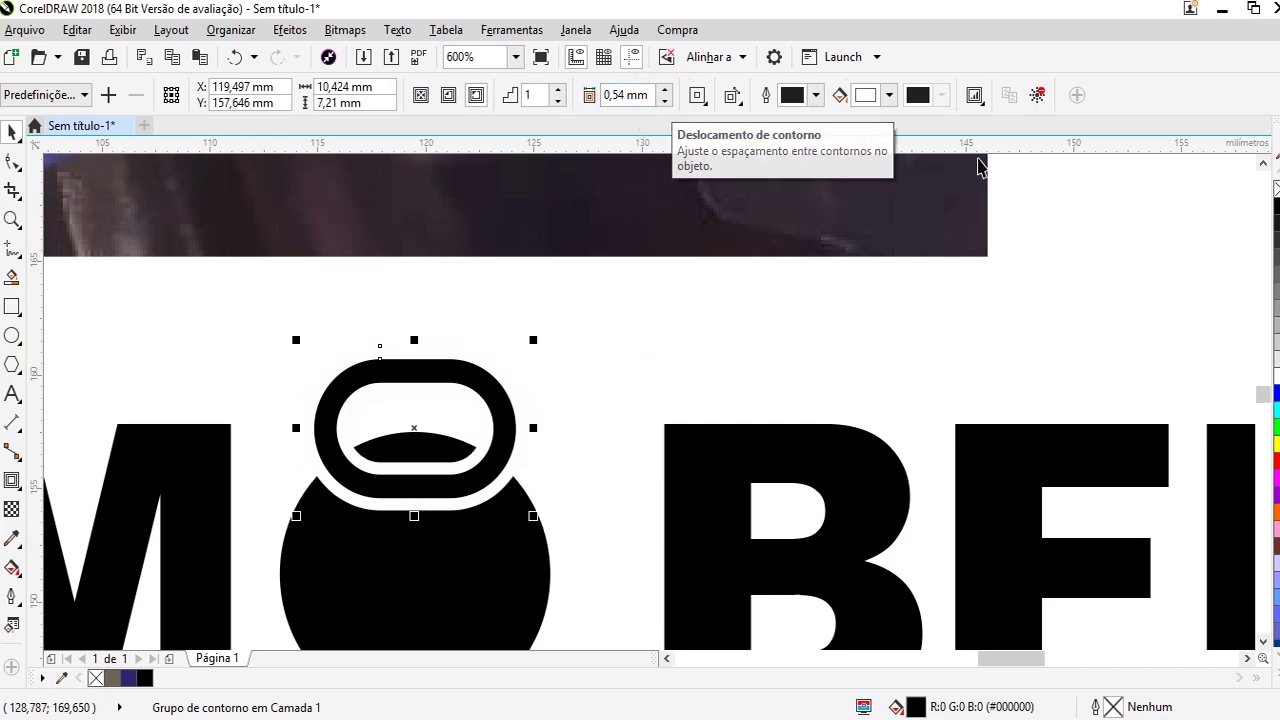
{"action": "left_click", "coordinate": [889, 95]}
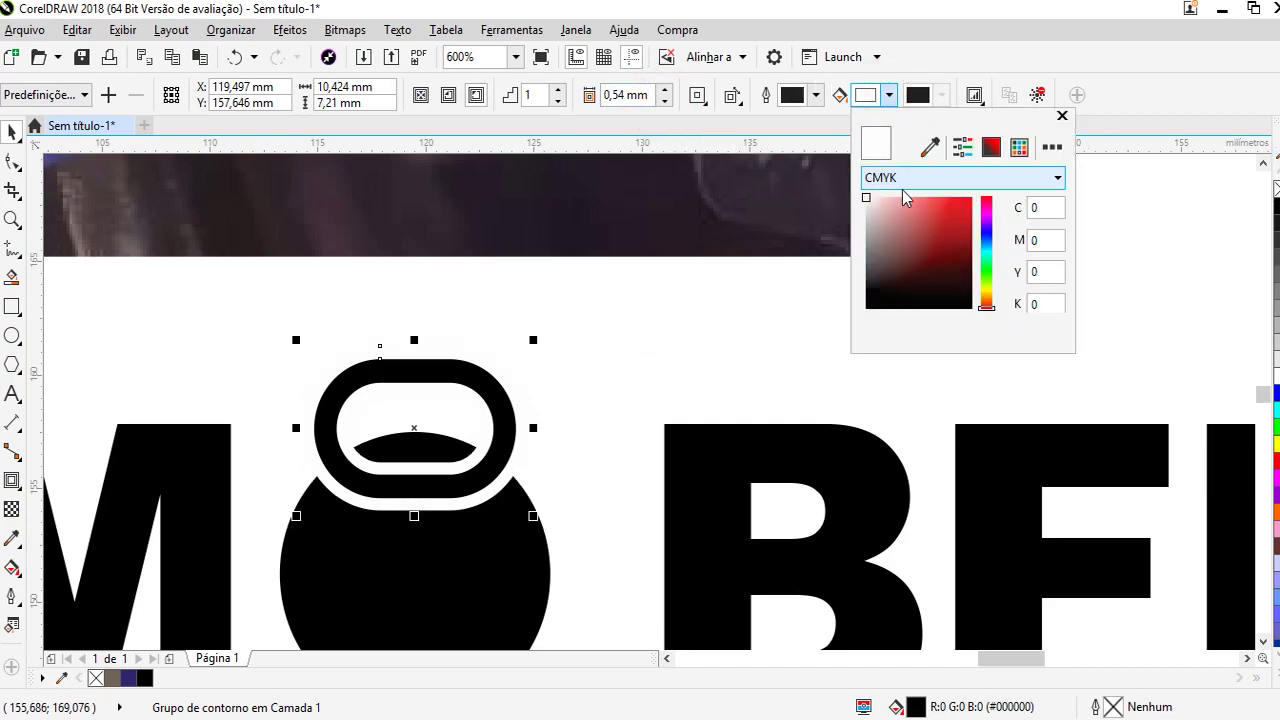
{"action": "left_click_drag", "start_coordinate": [905, 240], "coordinate": [1015, 353]}
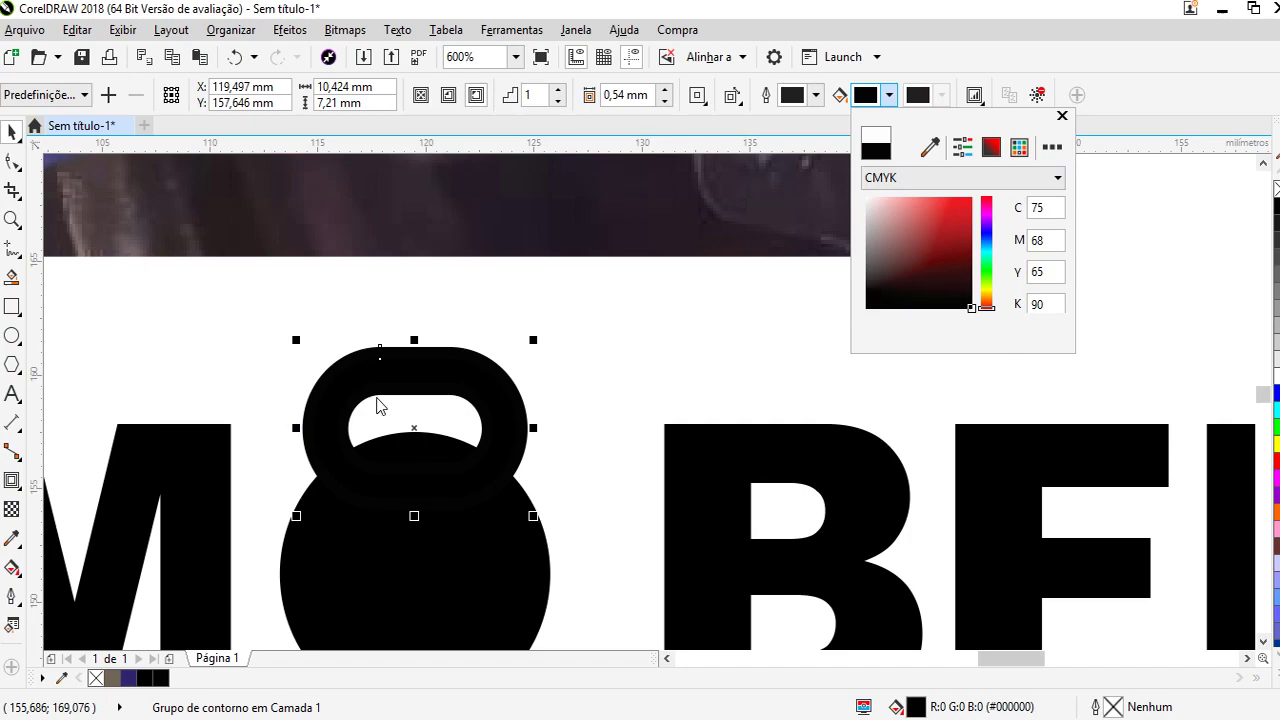
{"action": "left_click", "coordinate": [797, 297]}
{"action": "left_click", "coordinate": [594, 363]}
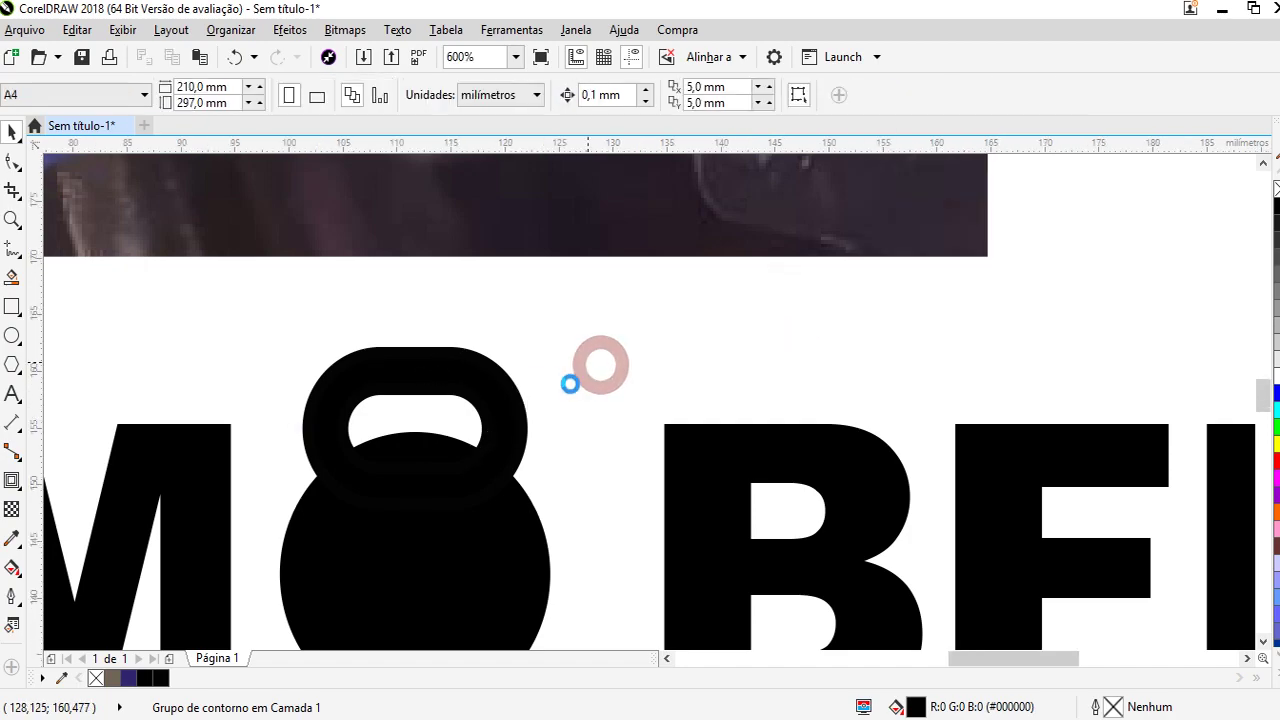
Break the outward contour apart from the kettlebell handle and delete the original handle shape inside it
{"action": "scroll", "coordinate": [573, 405], "scroll_direction": "down", "scroll_amount": 3}
{"action": "scroll", "coordinate": [573, 405], "scroll_direction": "up", "scroll_amount": 3}
{"action": "left_click", "coordinate": [509, 325]}
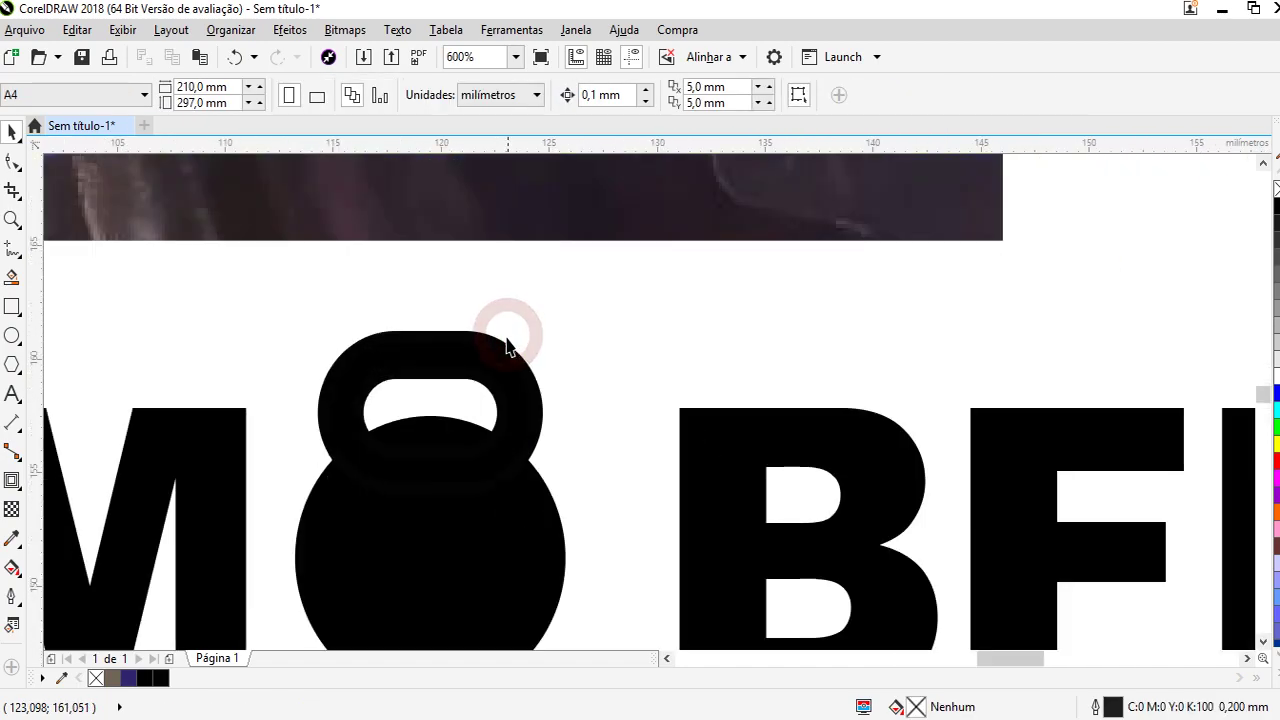
{"action": "right_click", "coordinate": [460, 358]}
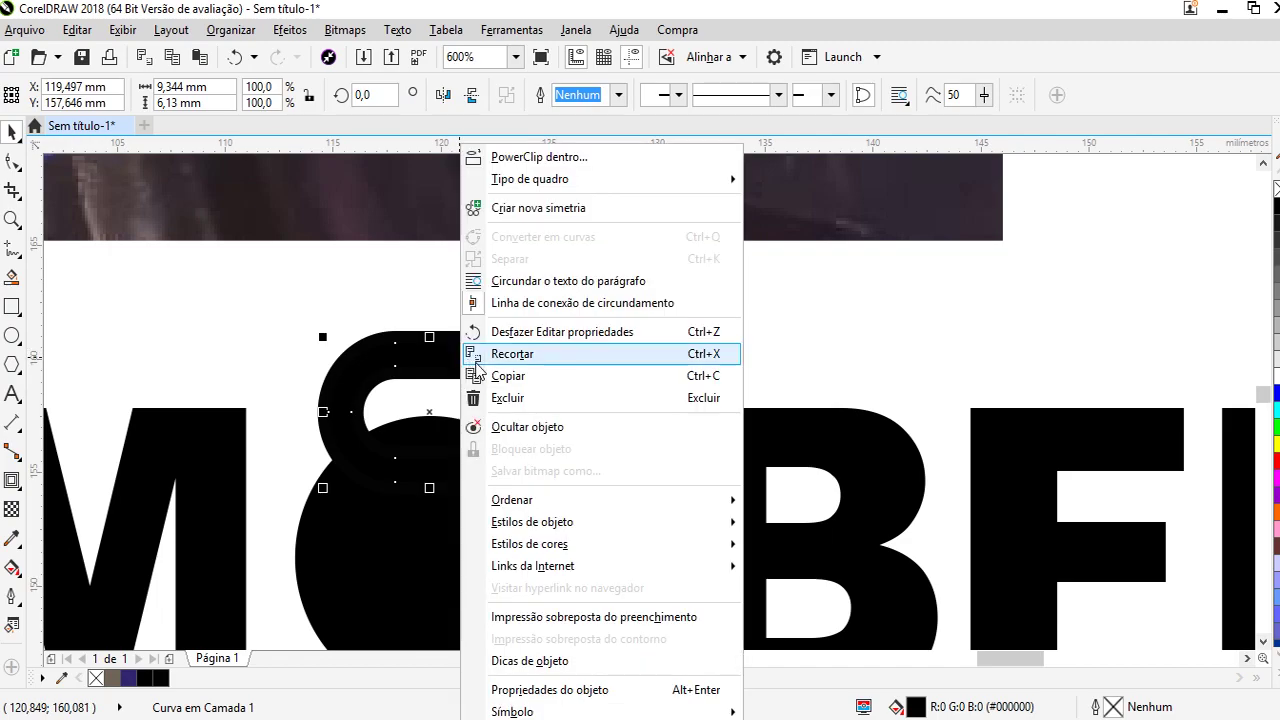
{"action": "left_click", "coordinate": [392, 297]}
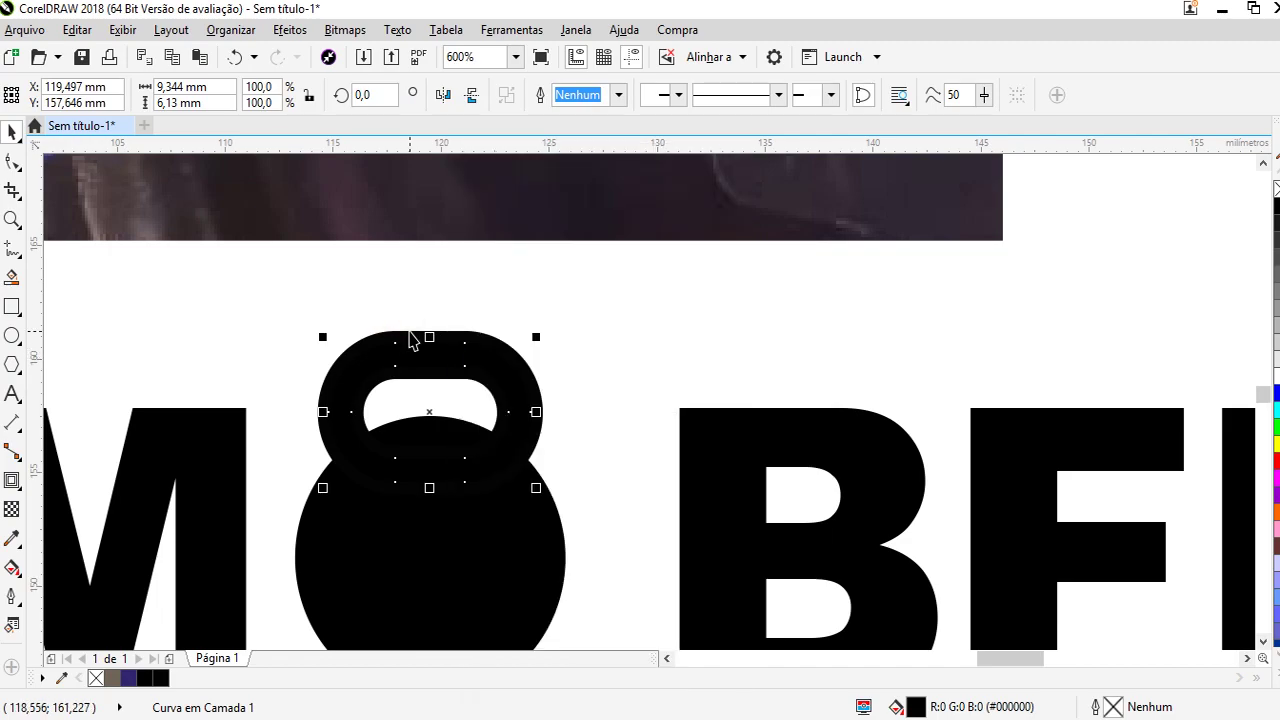
{"action": "right_click", "coordinate": [412, 334]}
{"action": "left_click", "coordinate": [441, 368]}
{"action": "left_click", "coordinate": [457, 257]}
{"action": "left_click", "coordinate": [443, 357]}
{"action": "key", "text": "Escape"}
Lower the contoured handle slightly and center it horizontally on the kettlebell's ball
{"action": "left_click_drag", "start_coordinate": [445, 375], "coordinate": [450, 385]}
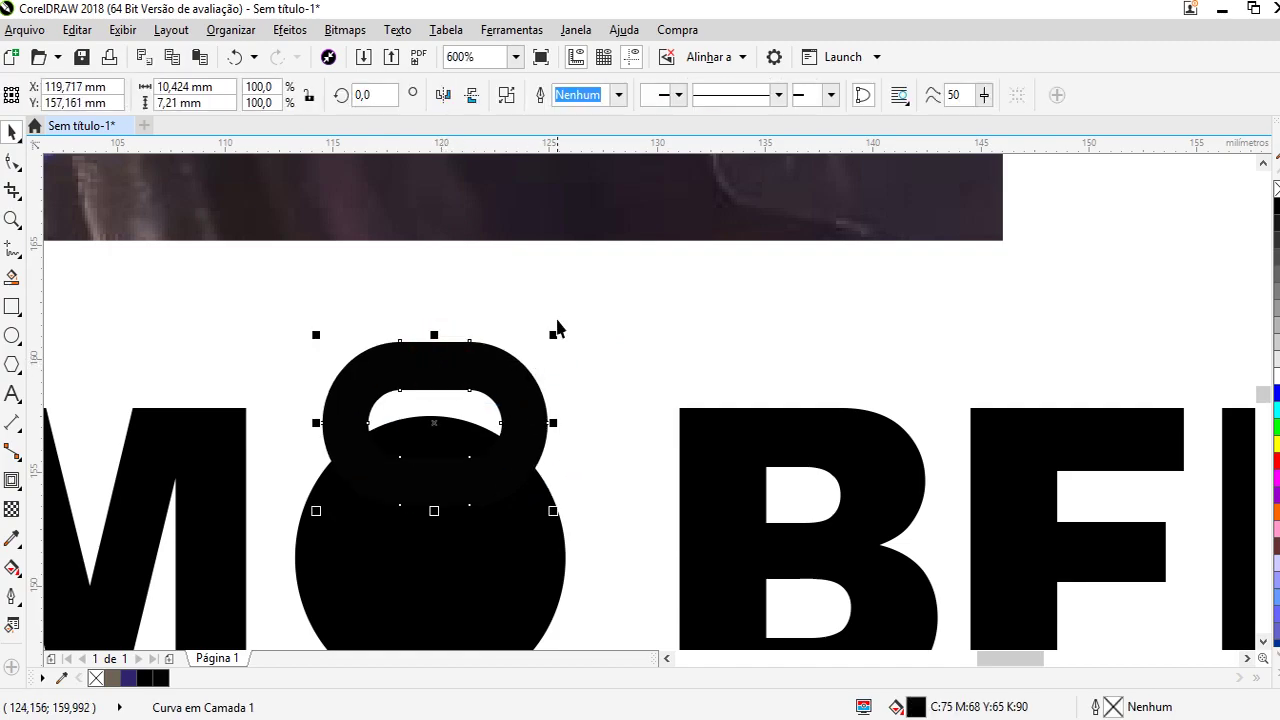
{"action": "left_click", "coordinate": [443, 563], "text": "shift"}
{"action": "left_click", "coordinate": [543, 391]}
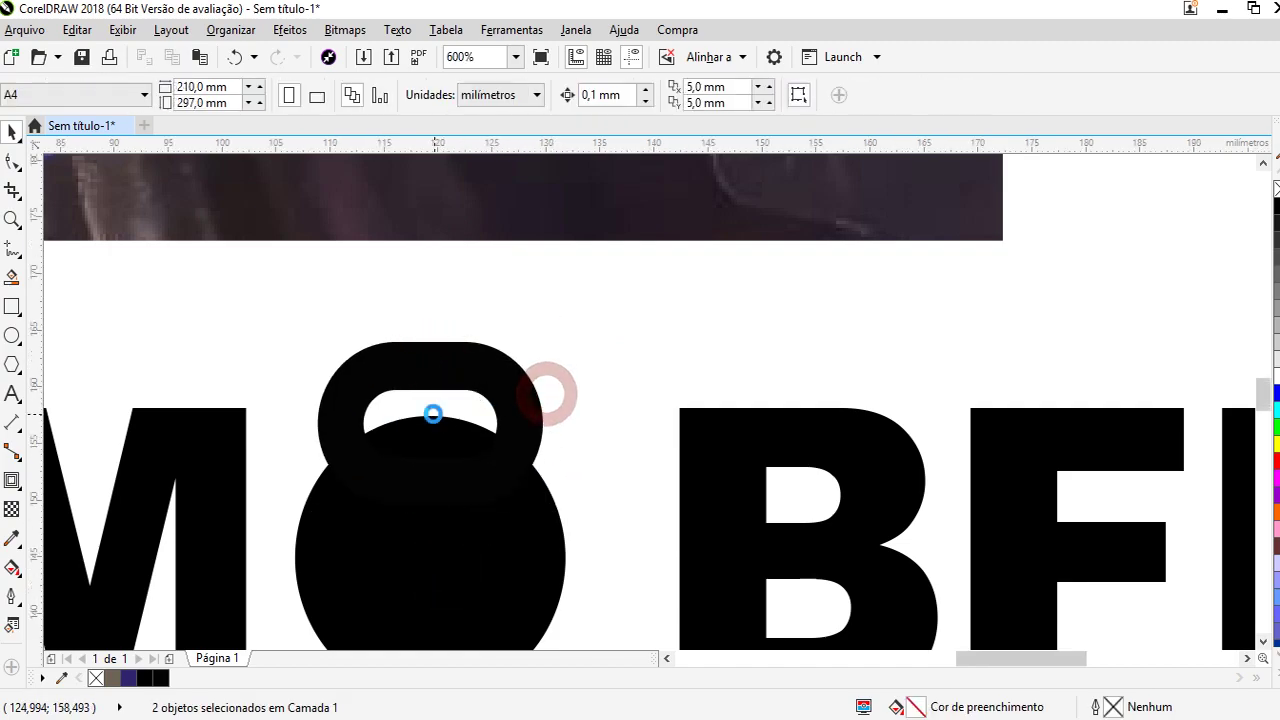
Shrink the kettlebell's handle and ball together proportionally to about 83.6%
{"action": "scroll", "coordinate": [434, 423], "scroll_direction": "down", "scroll_amount": 2}
{"action": "left_click", "coordinate": [440, 515]}
{"action": "left_click", "coordinate": [460, 395], "text": "shift"}
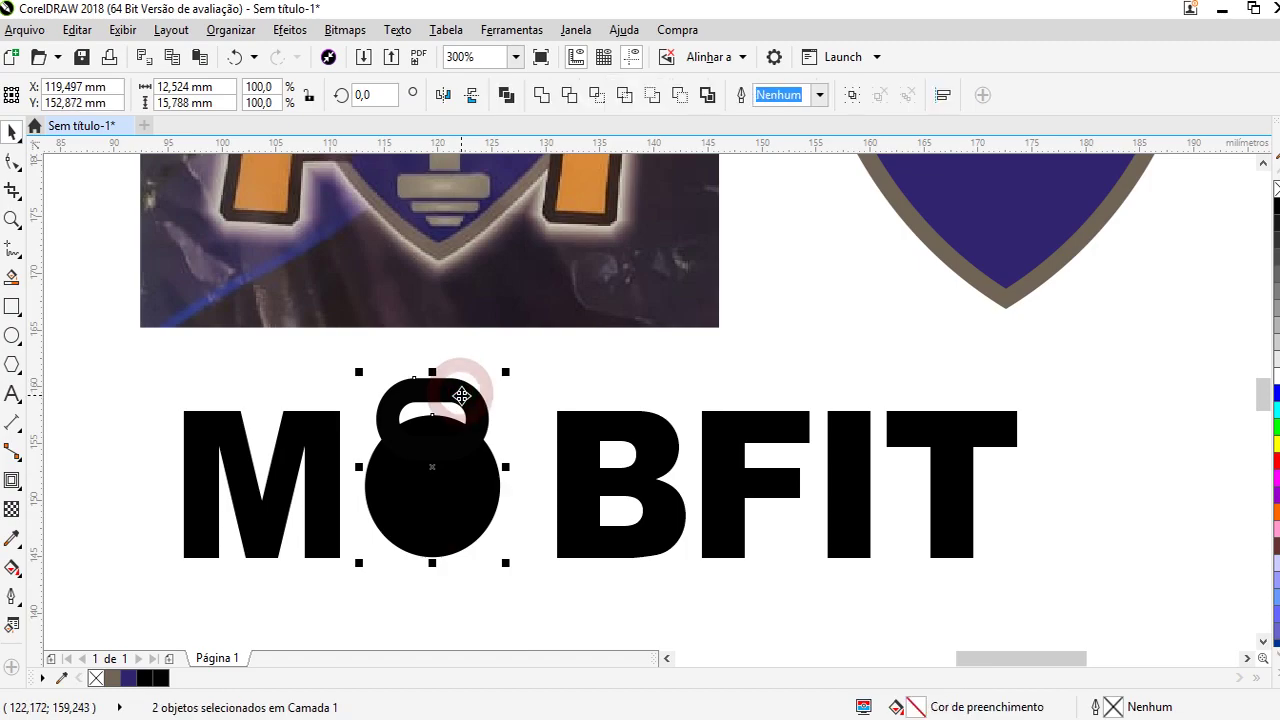
{"action": "left_click", "coordinate": [480, 358]}
{"action": "left_click", "coordinate": [466, 376]}
{"action": "mouse_move", "coordinate": [495, 371]}
{"action": "left_mouse_down"}
{"action": "mouse_move", "coordinate": [486, 363]}
{"action": "mouse_move", "coordinate": [490, 392]}
{"action": "left_mouse_up"}
{"action": "key", "text": "ctrl+z"}
{"action": "left_click", "coordinate": [427, 518], "text": "shift"}
{"action": "left_click", "coordinate": [525, 400]}
{"action": "scroll", "coordinate": [398, 543], "scroll_direction": "down", "scroll_amount": 2}
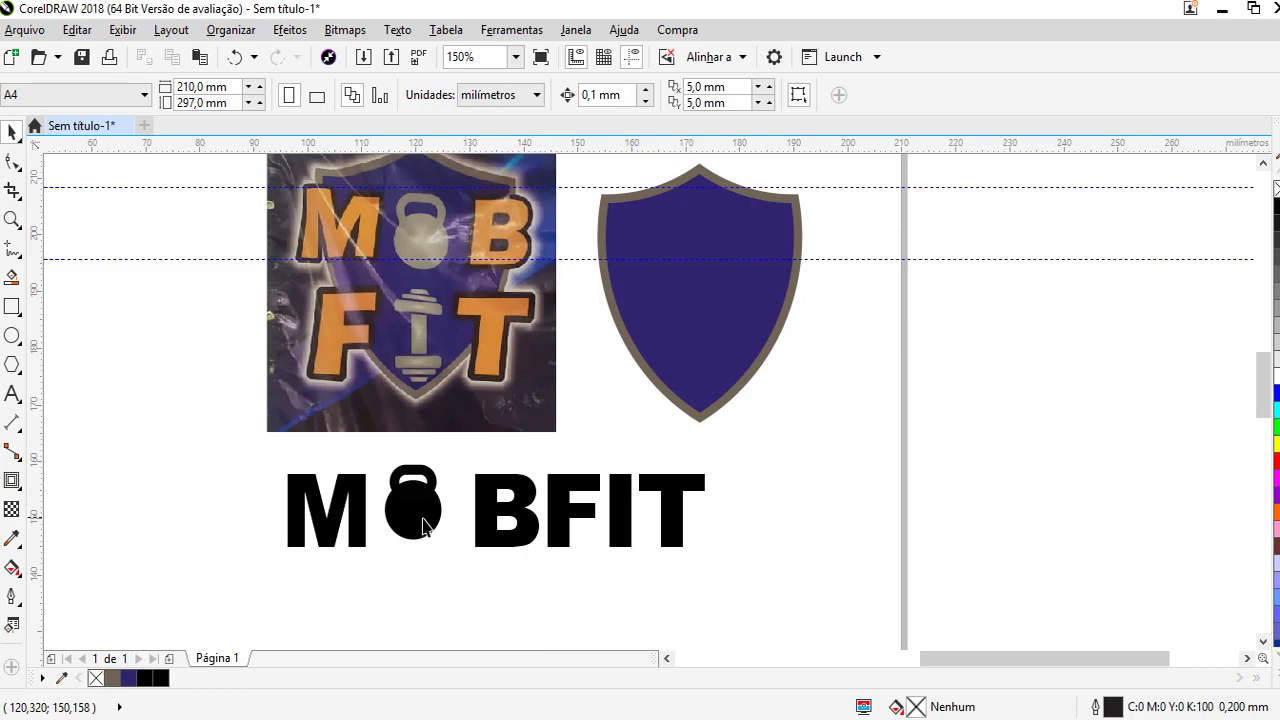
Nudge the kettlebell handle up by 0.1 mm on the ball
{"action": "scroll", "coordinate": [423, 522], "scroll_direction": "up", "scroll_amount": 3}
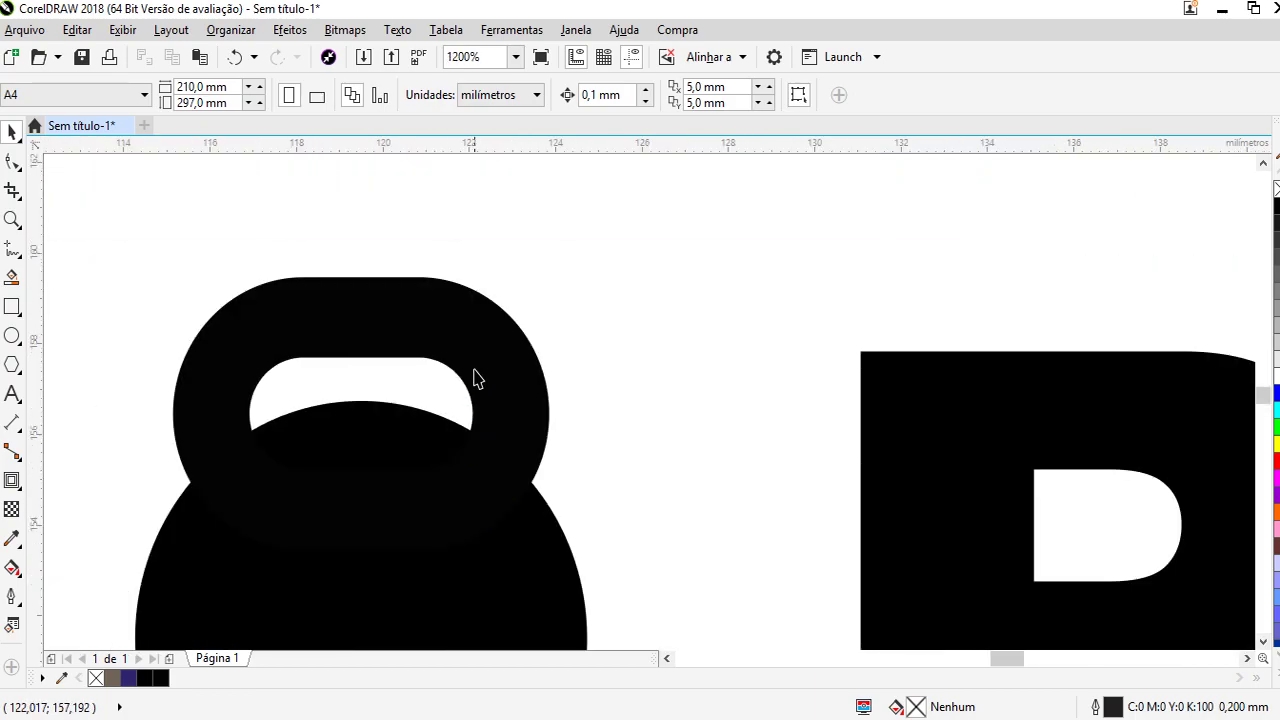
{"action": "left_click", "coordinate": [466, 338]}
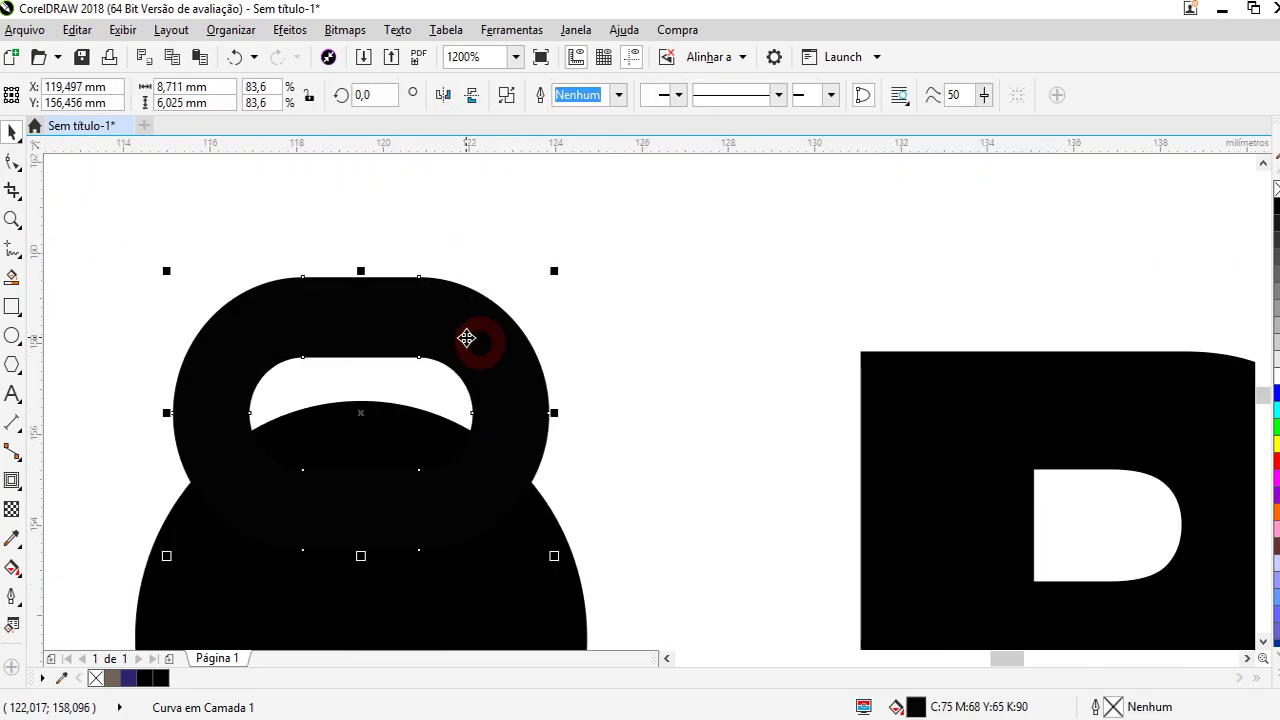
{"action": "key", "text": "Up"}
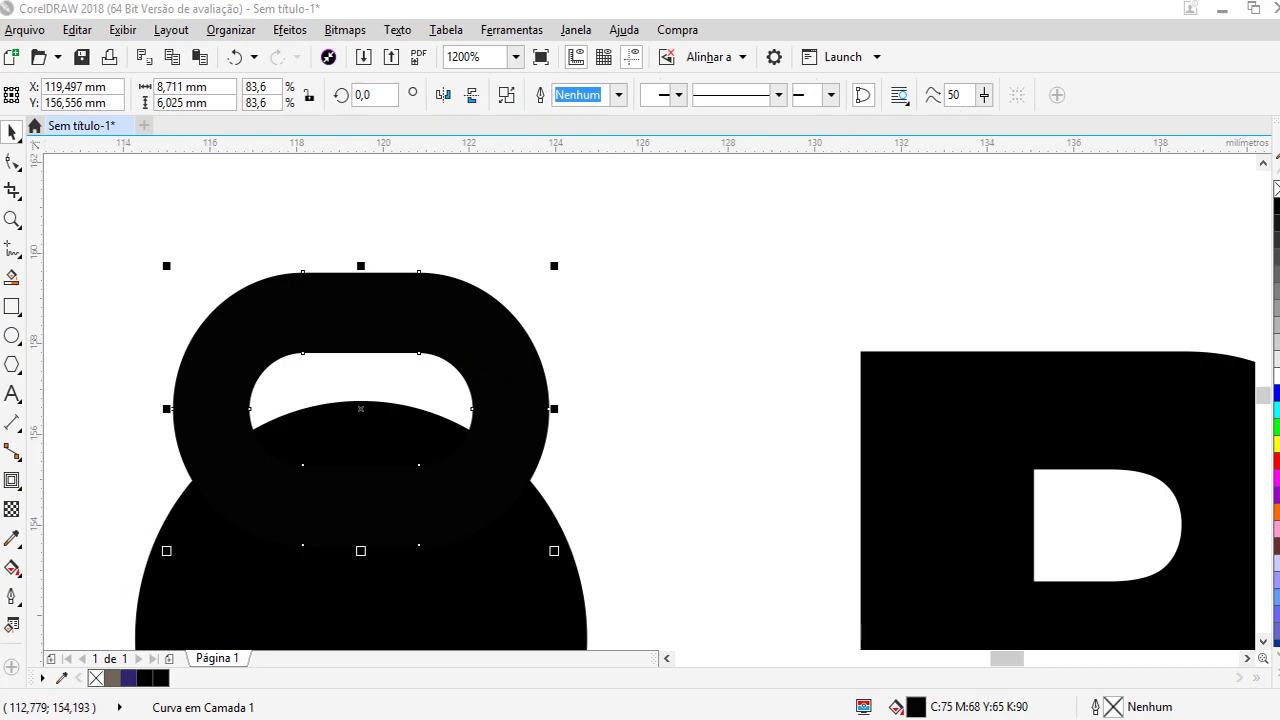
Enlarge the handle and ball together slightly and tilt them clockwise to a rotation of 353.694°
{"action": "left_click", "coordinate": [437, 604], "text": "shift"}
{"action": "scroll", "coordinate": [491, 366], "scroll_direction": "down", "scroll_amount": 2}
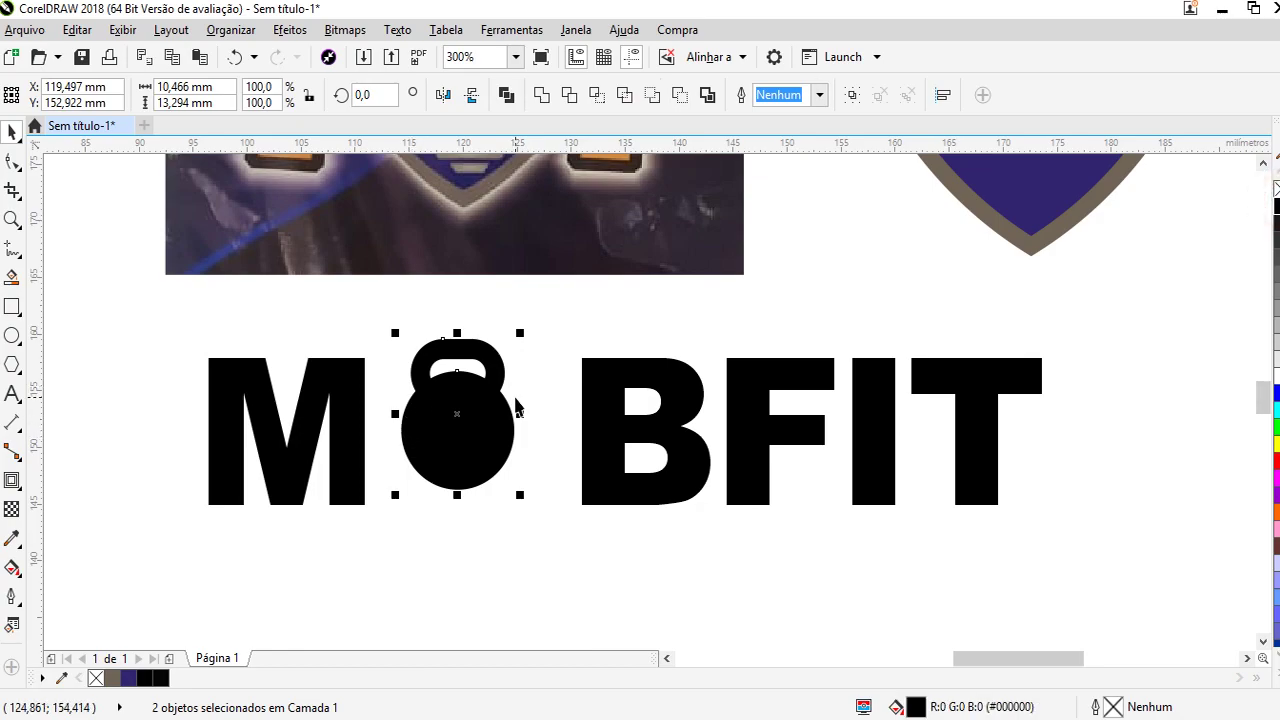
{"action": "scroll", "coordinate": [478, 384], "scroll_direction": "up", "scroll_amount": 1}
{"action": "left_click", "coordinate": [483, 378]}
{"action": "left_click", "coordinate": [508, 306]}
{"action": "left_click_drag", "start_coordinate": [553, 285], "coordinate": [532, 360]}
{"action": "left_click_drag", "start_coordinate": [314, 604], "coordinate": [300, 609]}
{"action": "left_click", "coordinate": [491, 537]}
{"action": "left_click_drag", "start_coordinate": [571, 277], "coordinate": [574, 312]}
{"action": "left_click", "coordinate": [462, 528]}
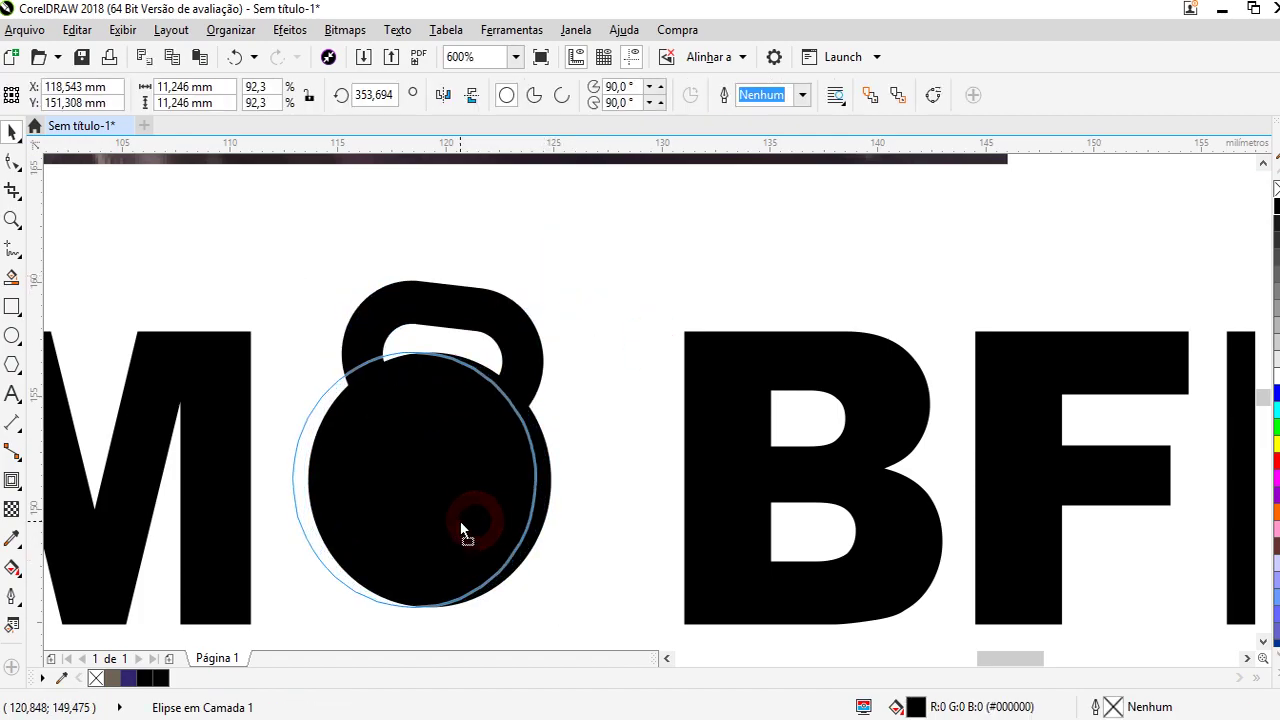
{"action": "left_click", "coordinate": [628, 310]}
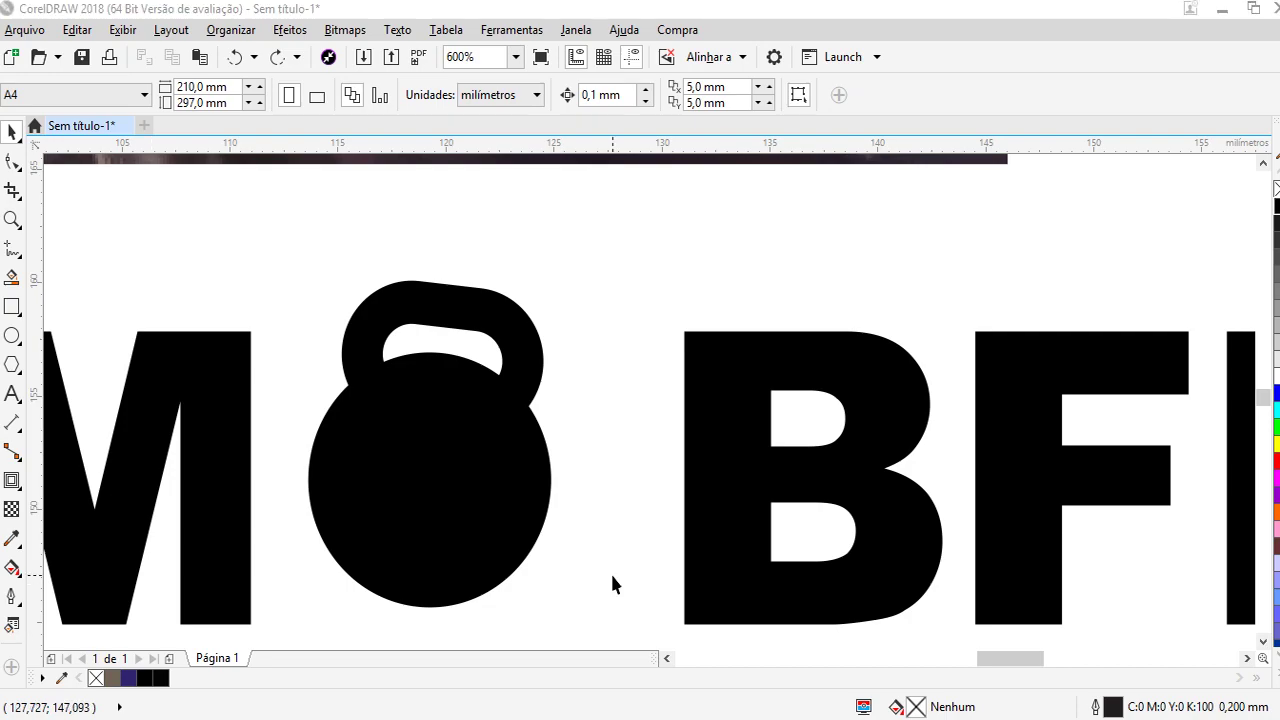
Enlarge the tilted kettlebell proportionally to about 12.8 × 16.5 mm and nudge it 0.3 mm toward the M
{"action": "left_click", "coordinate": [405, 460]}
{"action": "scroll", "coordinate": [555, 430], "scroll_direction": "down", "scroll_amount": 2}
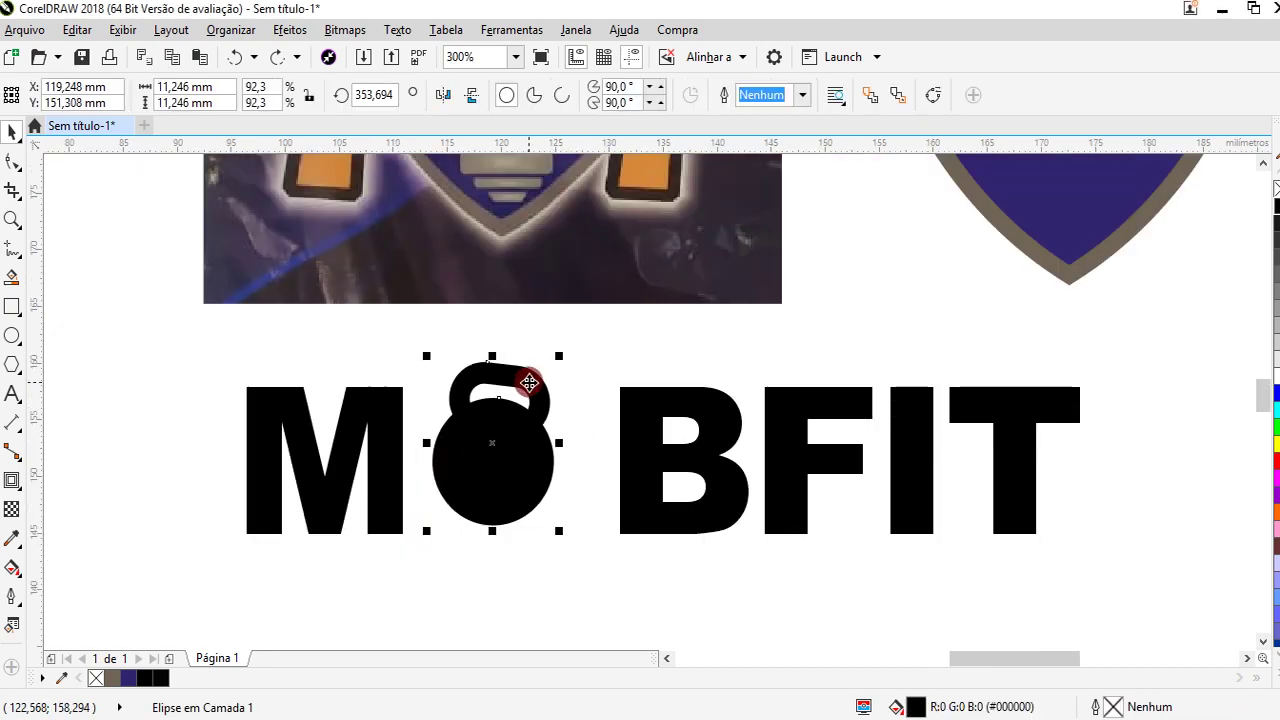
{"action": "left_click_drag", "start_coordinate": [560, 357], "coordinate": [569, 343]}
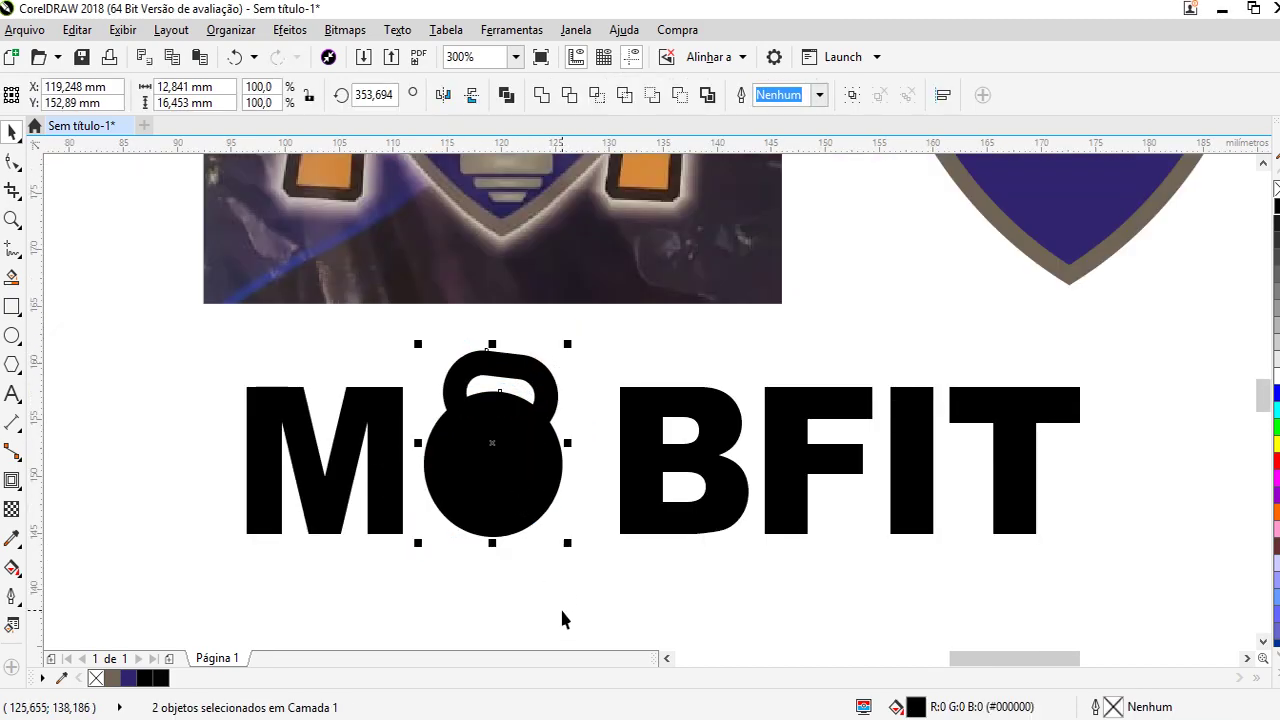
{"action": "key", "text": "Left"}
{"action": "key", "text": "Left"}
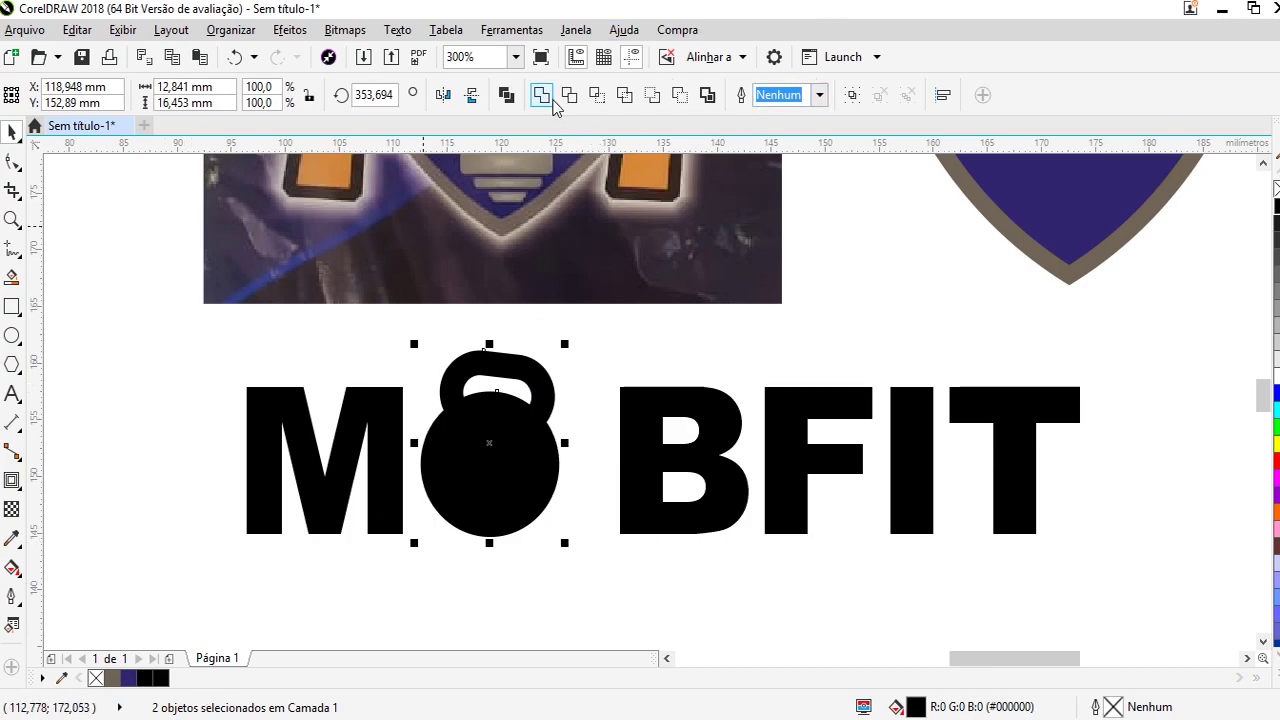
Weld the handle and the ball into a single kettlebell shape
{"action": "scroll", "coordinate": [583, 347], "scroll_direction": "down", "scroll_amount": 4}
{"action": "scroll", "coordinate": [530, 400], "scroll_direction": "up", "scroll_amount": 4}
{"action": "left_click", "coordinate": [527, 384]}
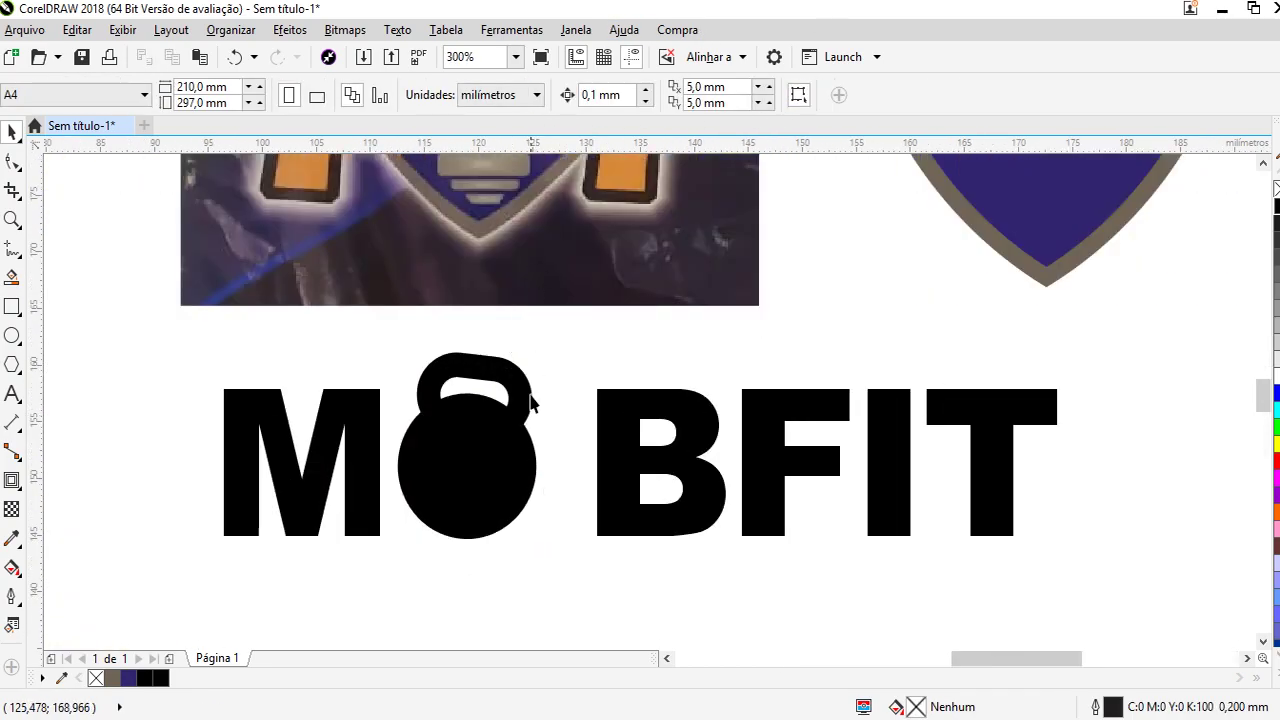
{"action": "left_click", "coordinate": [510, 372]}
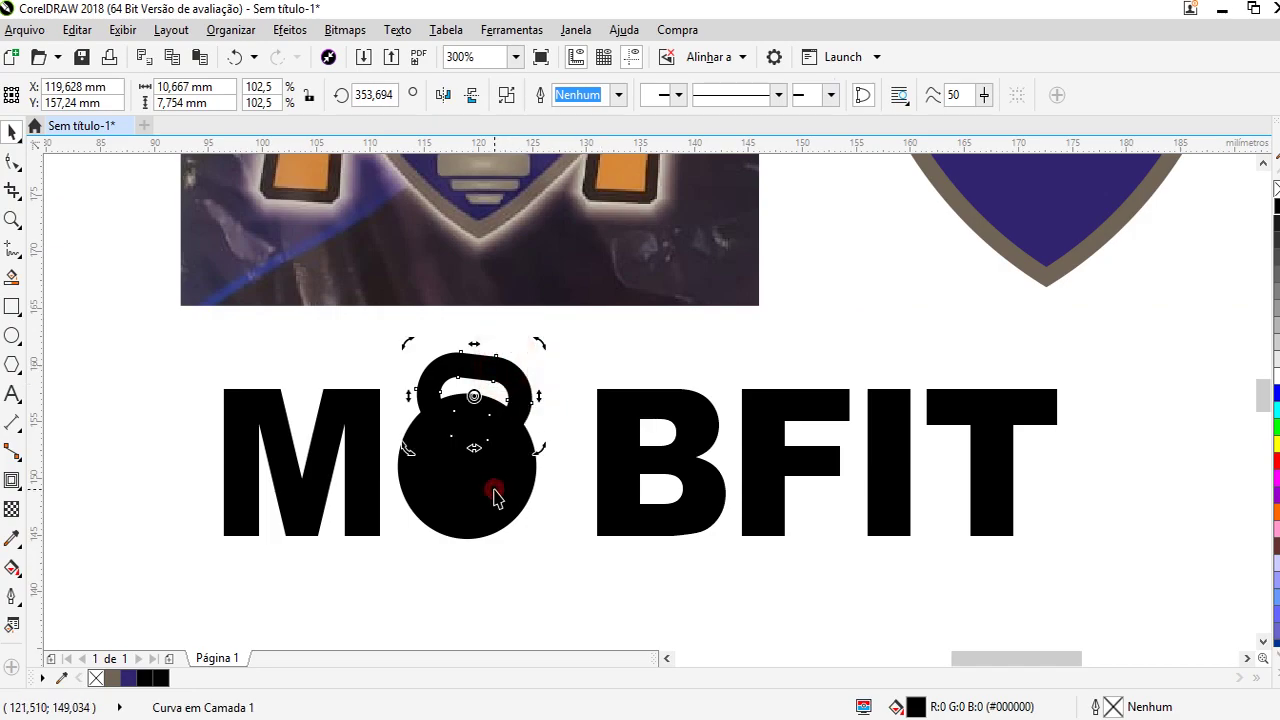
{"action": "left_click", "coordinate": [489, 486]}
{"action": "left_click", "coordinate": [550, 92]}
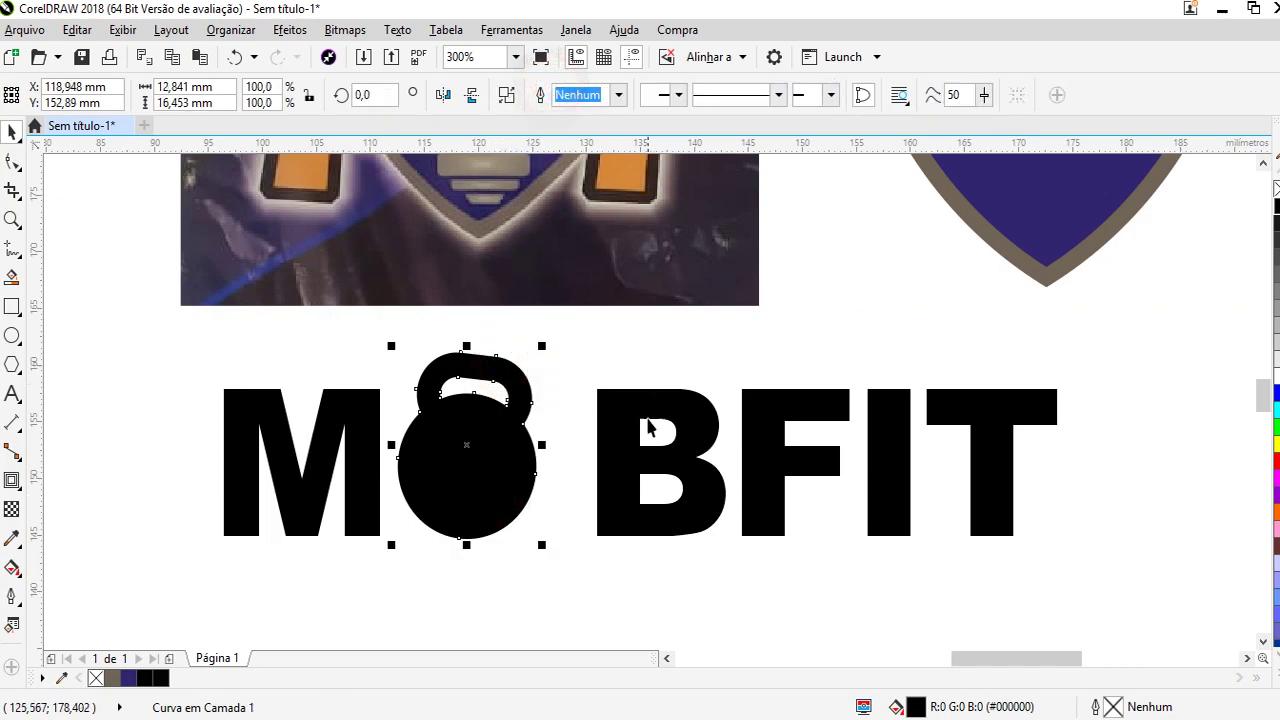
{"action": "left_click_drag", "start_coordinate": [700, 427], "coordinate": [671, 426]}
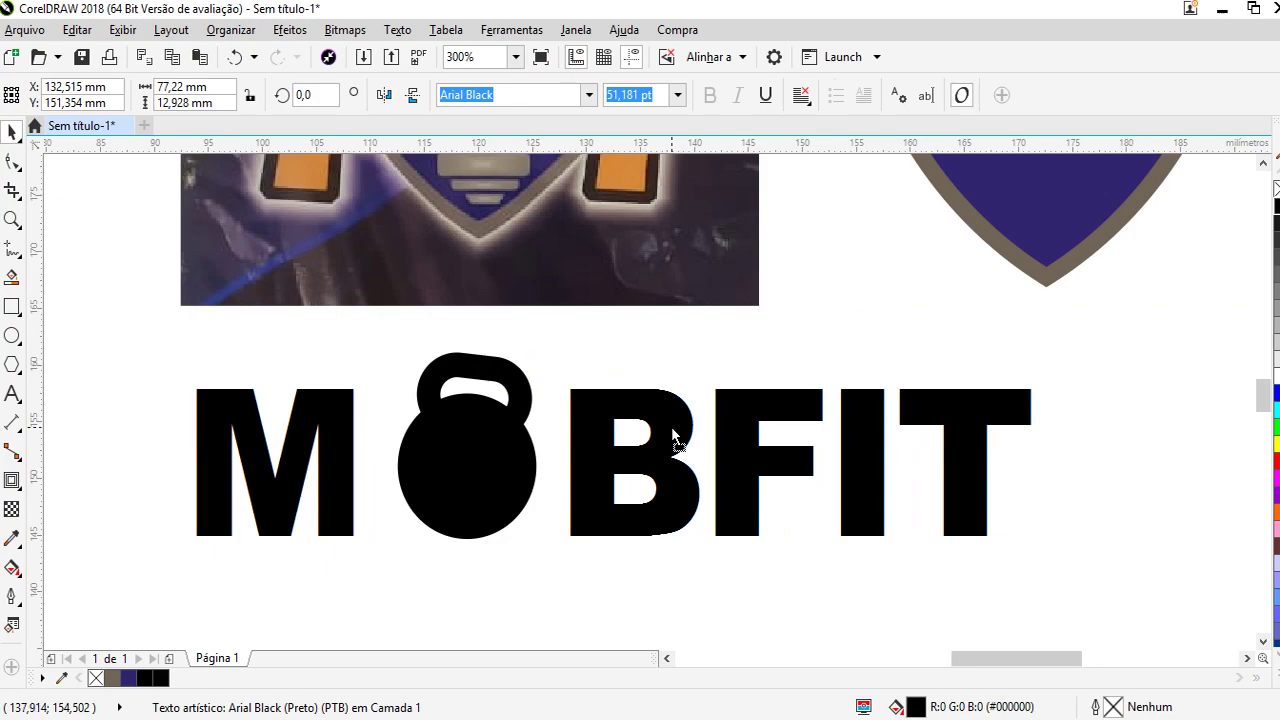
{"action": "key", "text": "ctrl+z"}
{"action": "left_click", "coordinate": [657, 355]}
Insert two spaces between the I and the T in the Arial Black lettering
{"action": "left_click", "coordinate": [894, 446]}
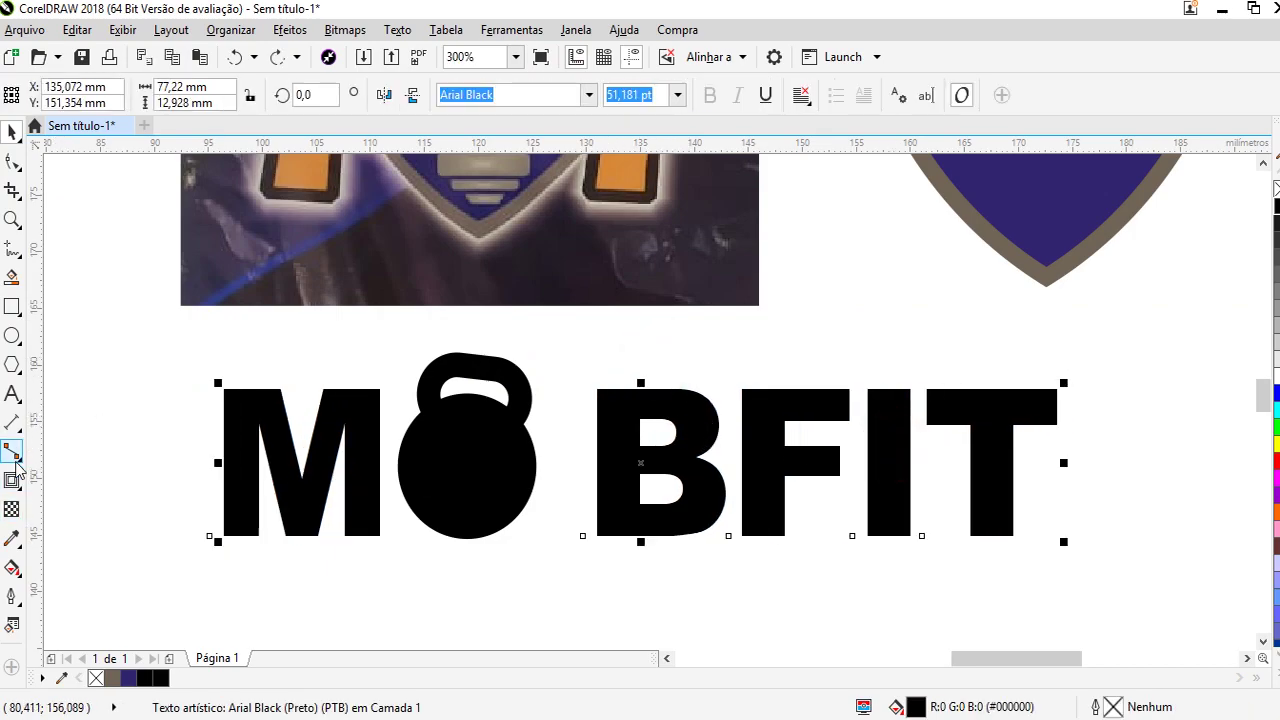
{"action": "left_click", "coordinate": [13, 393]}
{"action": "left_click", "coordinate": [920, 437]}
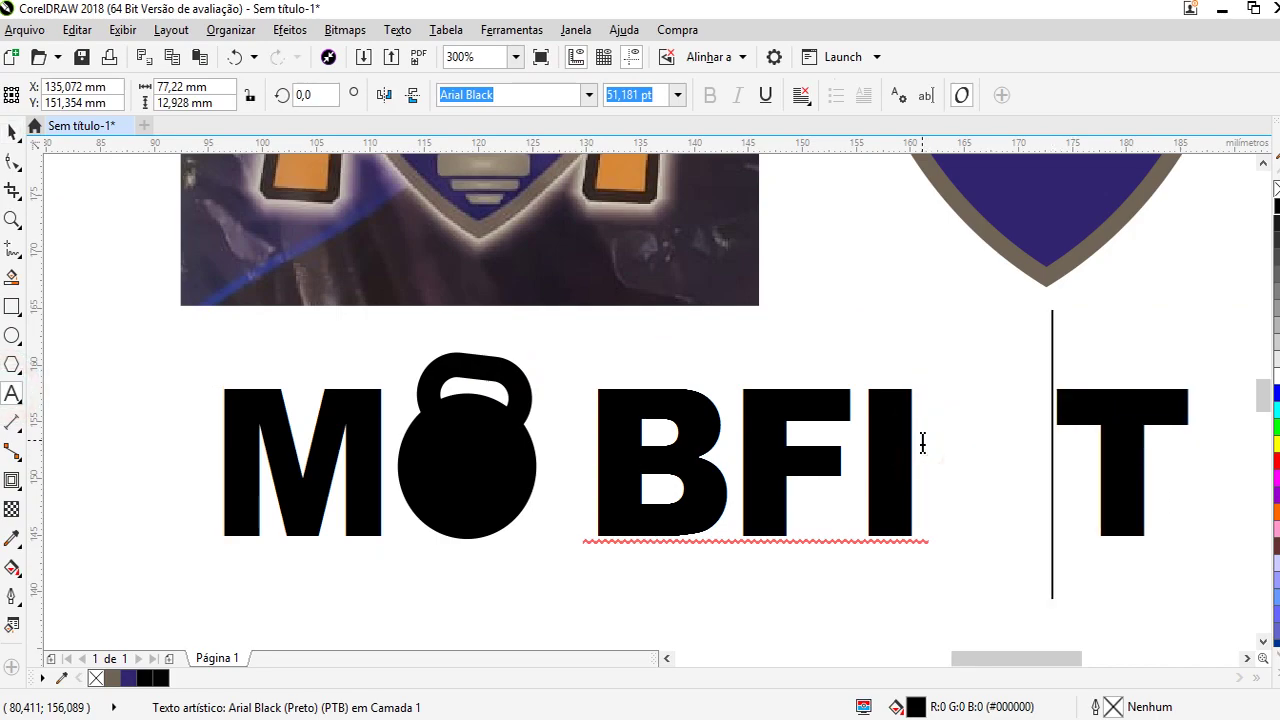
Try adding a space before the letter I and deleting the I from the text
{"action": "left_click", "coordinate": [857, 445]}
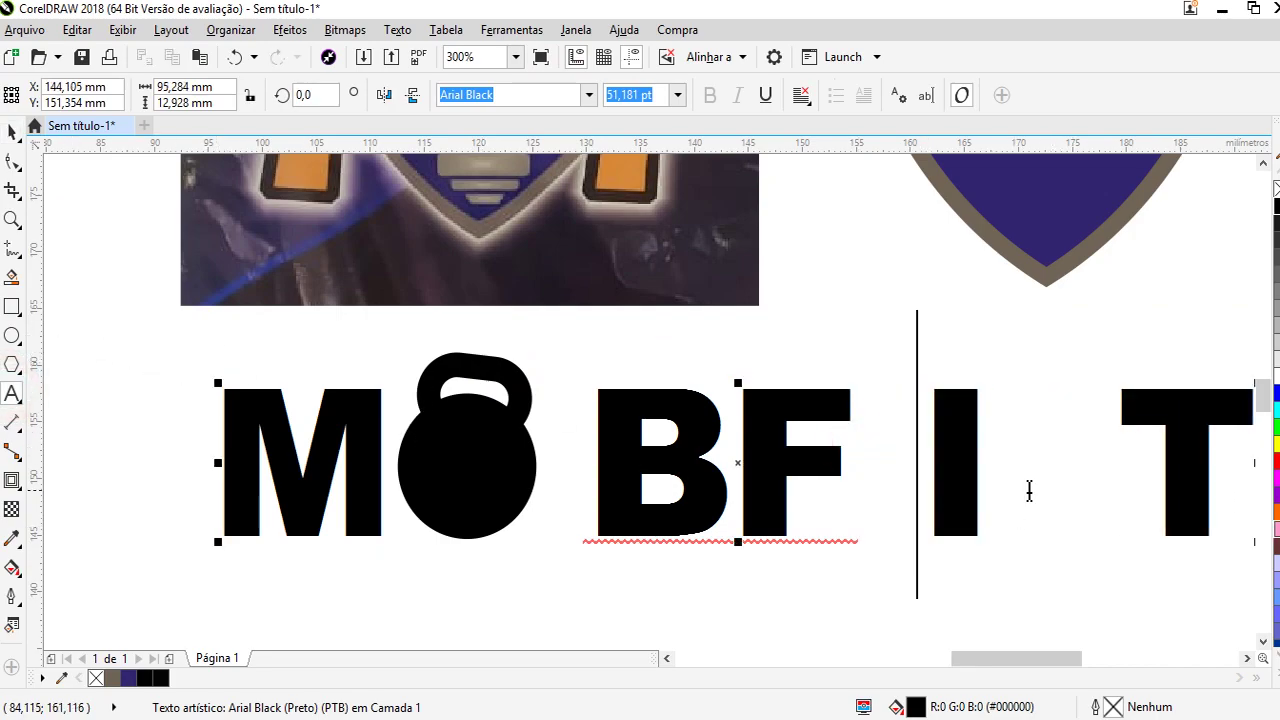
{"action": "key", "text": "Delete"}
{"action": "scroll", "coordinate": [214, 420], "scroll_direction": "down", "scroll_amount": 1}
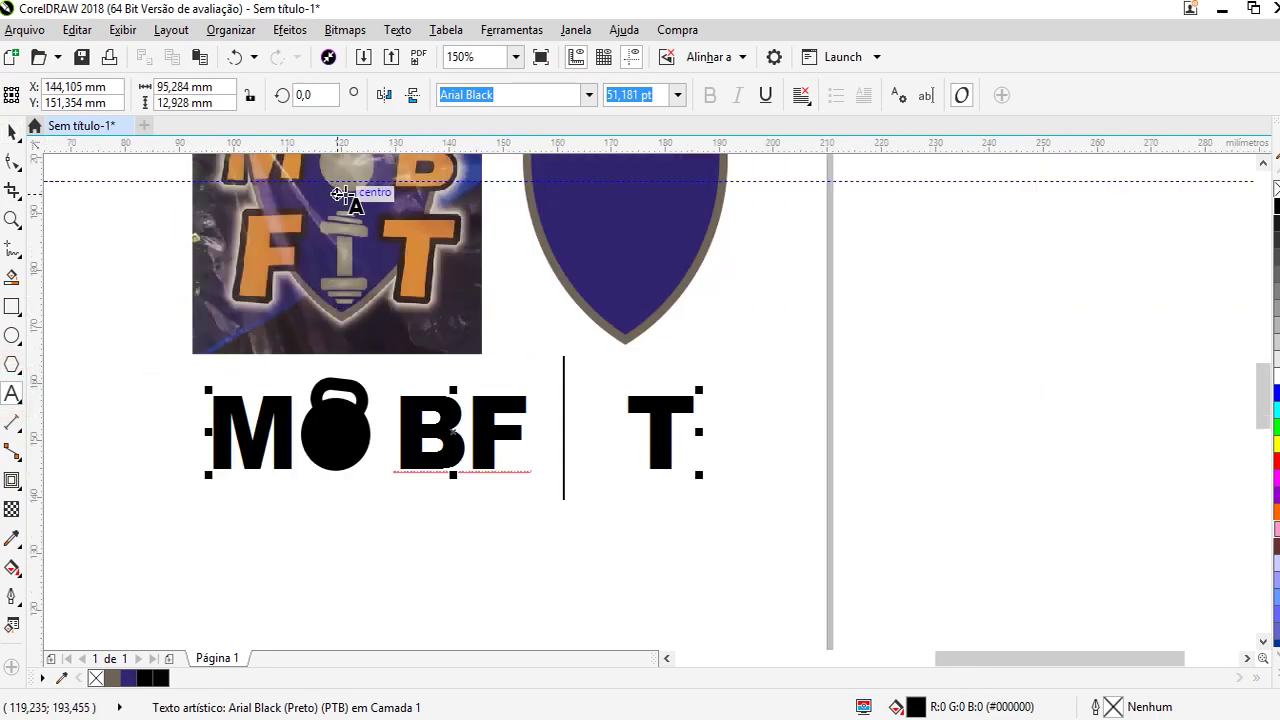
{"action": "scroll", "coordinate": [340, 255], "scroll_direction": "up", "scroll_amount": 1}
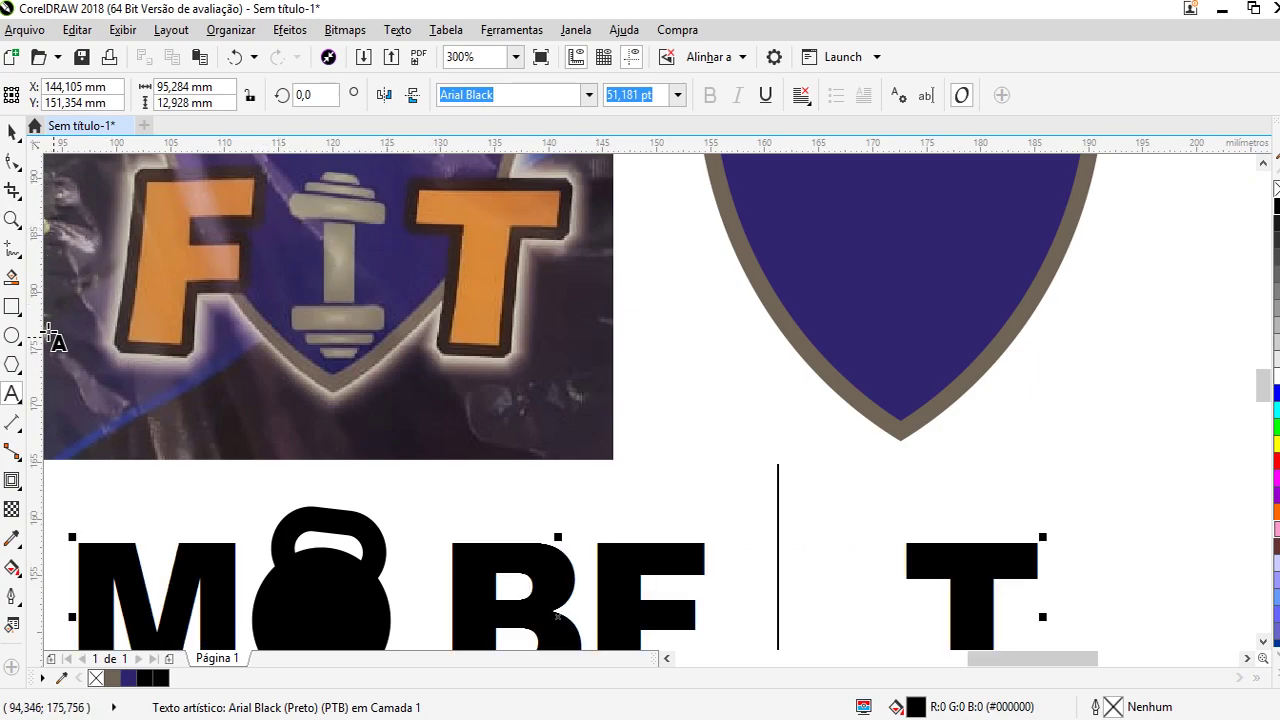
Try a narrow rectangle about 3.4 × 13.7 mm in place of the I, and undo it along with the letter's removal
{"action": "left_click", "coordinate": [12, 307]}
{"action": "scroll", "coordinate": [539, 365], "scroll_direction": "down", "scroll_amount": 1}
{"action": "scroll", "coordinate": [605, 440], "scroll_direction": "up", "scroll_amount": 1}
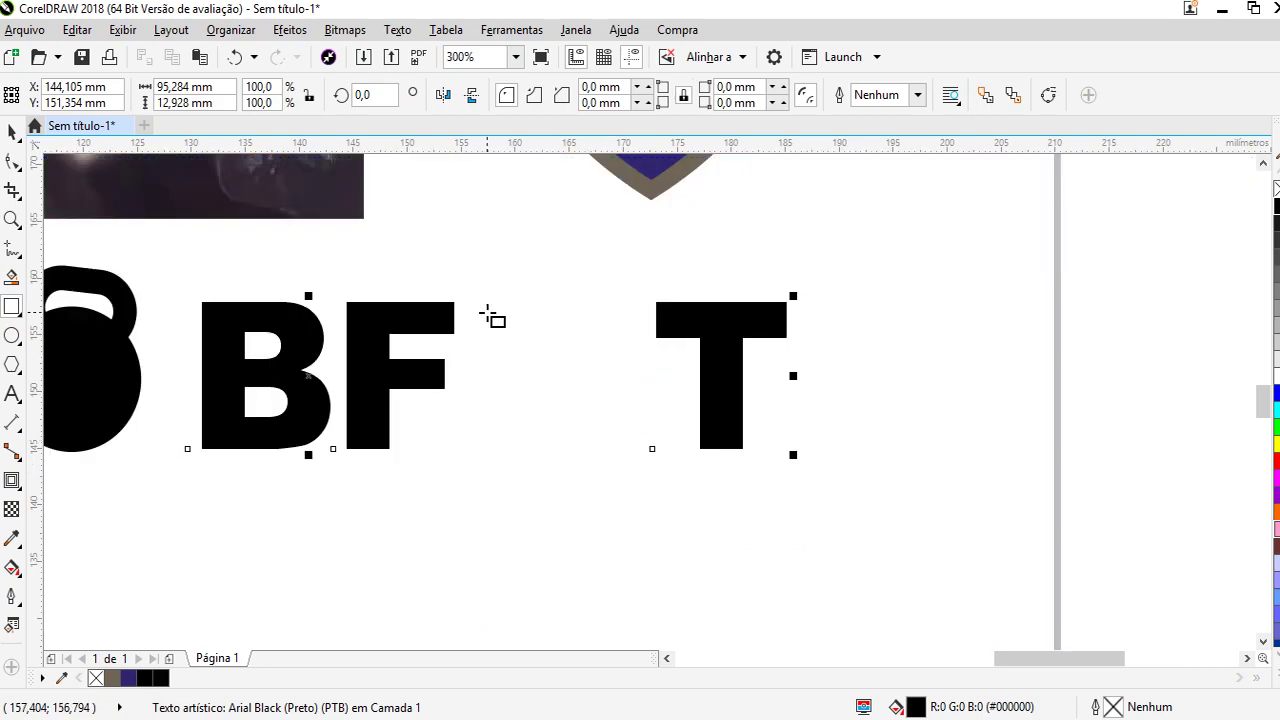
{"action": "left_click_drag", "start_coordinate": [510, 300], "coordinate": [547, 456]}
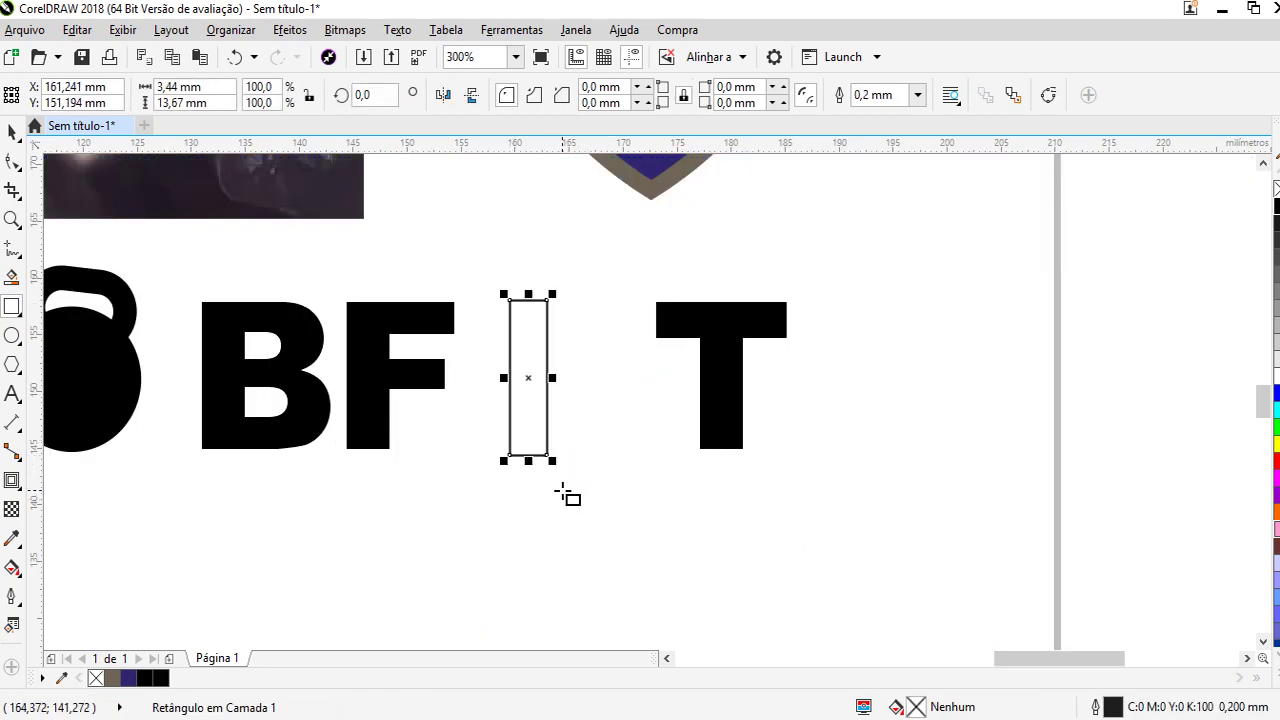
{"action": "key", "text": "ctrl+z"}
{"action": "key", "text": "ctrl+z"}
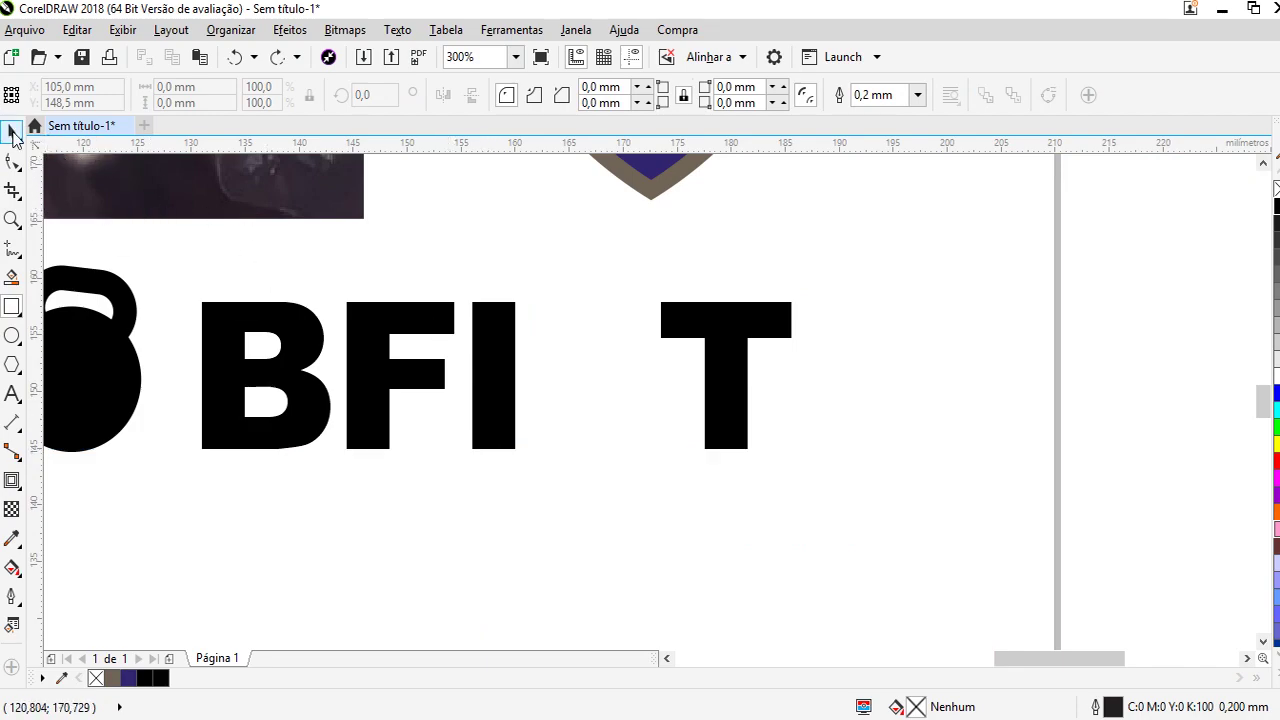
Break the logo lettering apart into separate text objects for M, BFI and T
{"action": "left_click", "coordinate": [13, 133]}
{"action": "left_click", "coordinate": [500, 362]}
{"action": "scroll", "coordinate": [536, 410], "scroll_direction": "down", "scroll_amount": 1}
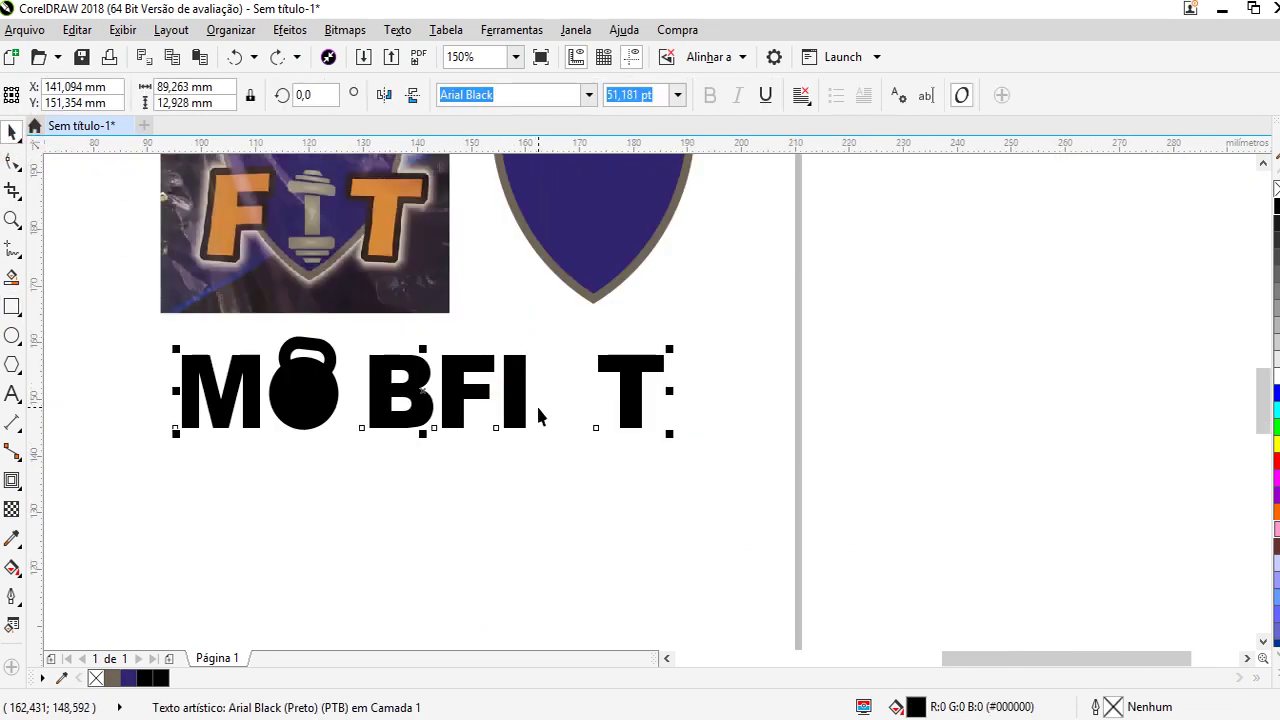
{"action": "key", "text": "Tab"}
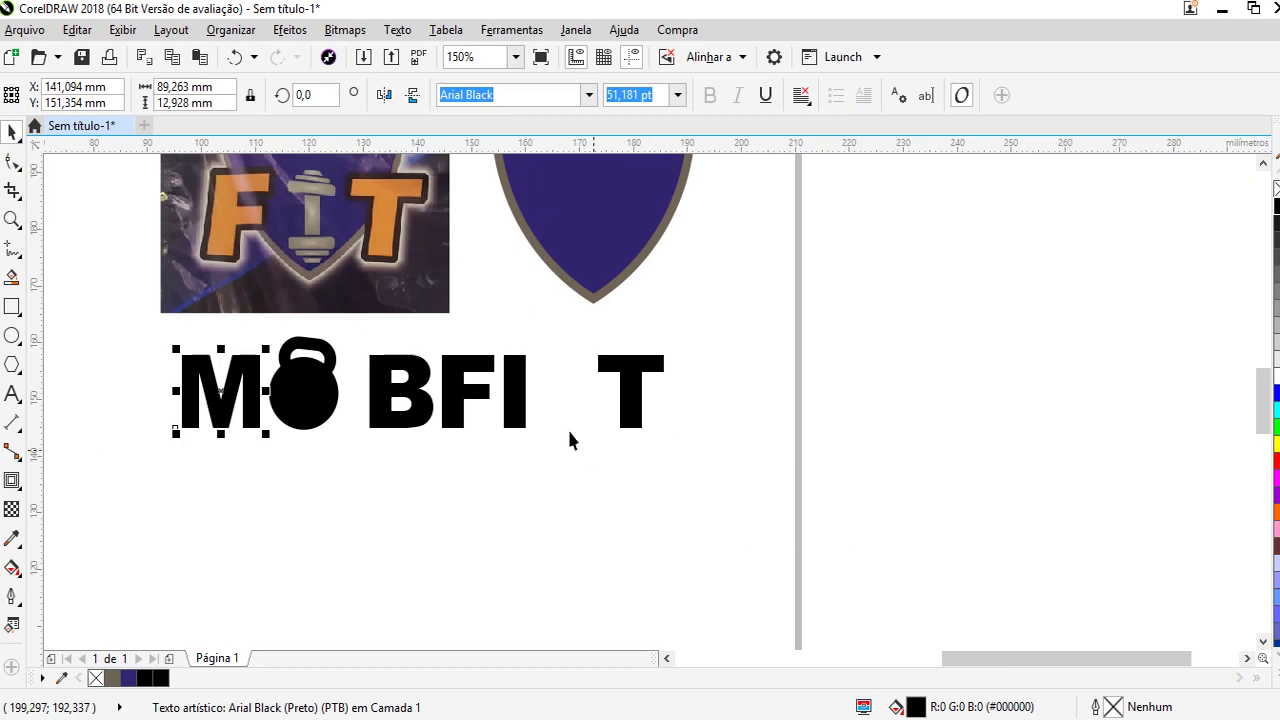
Break the BFI text object apart into individual letters
{"action": "scroll", "coordinate": [506, 380], "scroll_direction": "up", "scroll_amount": 2}
{"action": "left_click", "coordinate": [518, 416]}
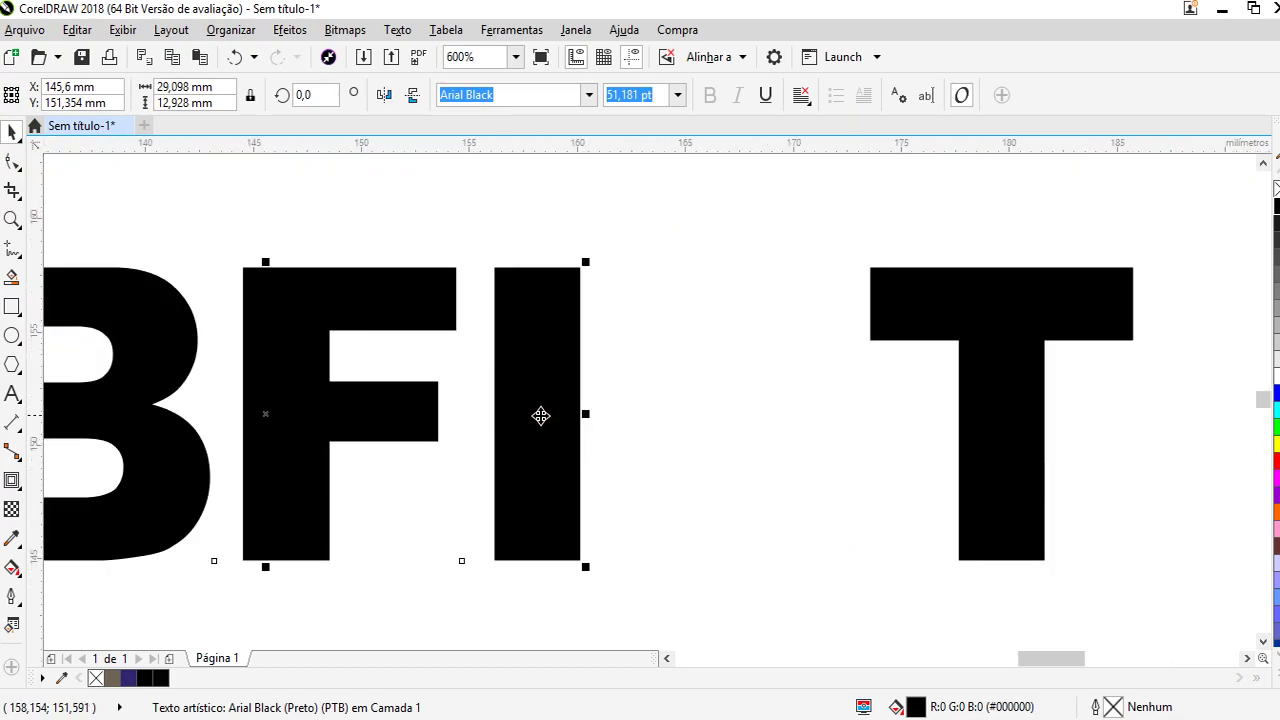
{"action": "scroll", "coordinate": [539, 416], "scroll_direction": "up", "scroll_amount": 1}
{"action": "scroll", "coordinate": [684, 449], "scroll_direction": "down", "scroll_amount": 2}
{"action": "left_click", "coordinate": [563, 452]}
{"action": "left_click", "coordinate": [443, 460]}
{"action": "key", "text": "ctrl+k"}
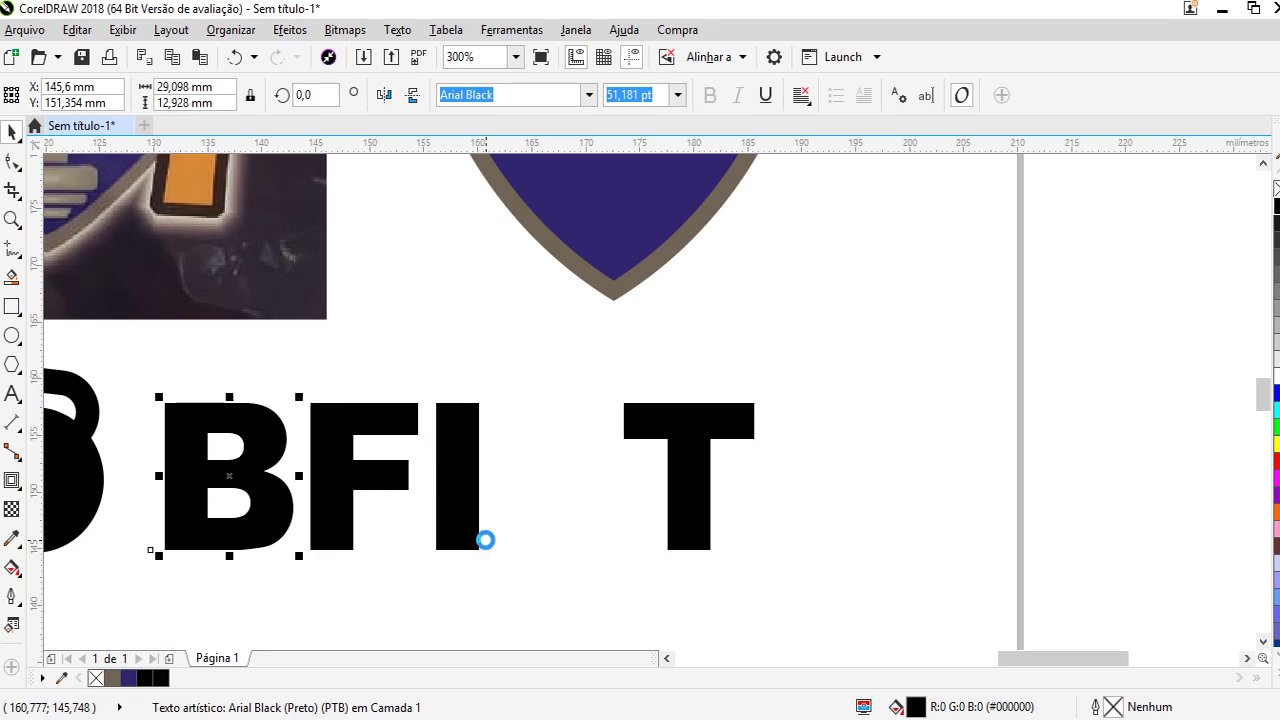
Narrow the letter I slightly by bringing in its right edge
{"action": "left_click", "coordinate": [489, 488]}
{"action": "left_click", "coordinate": [463, 468]}
{"action": "scroll", "coordinate": [463, 468], "scroll_direction": "up", "scroll_amount": 2}
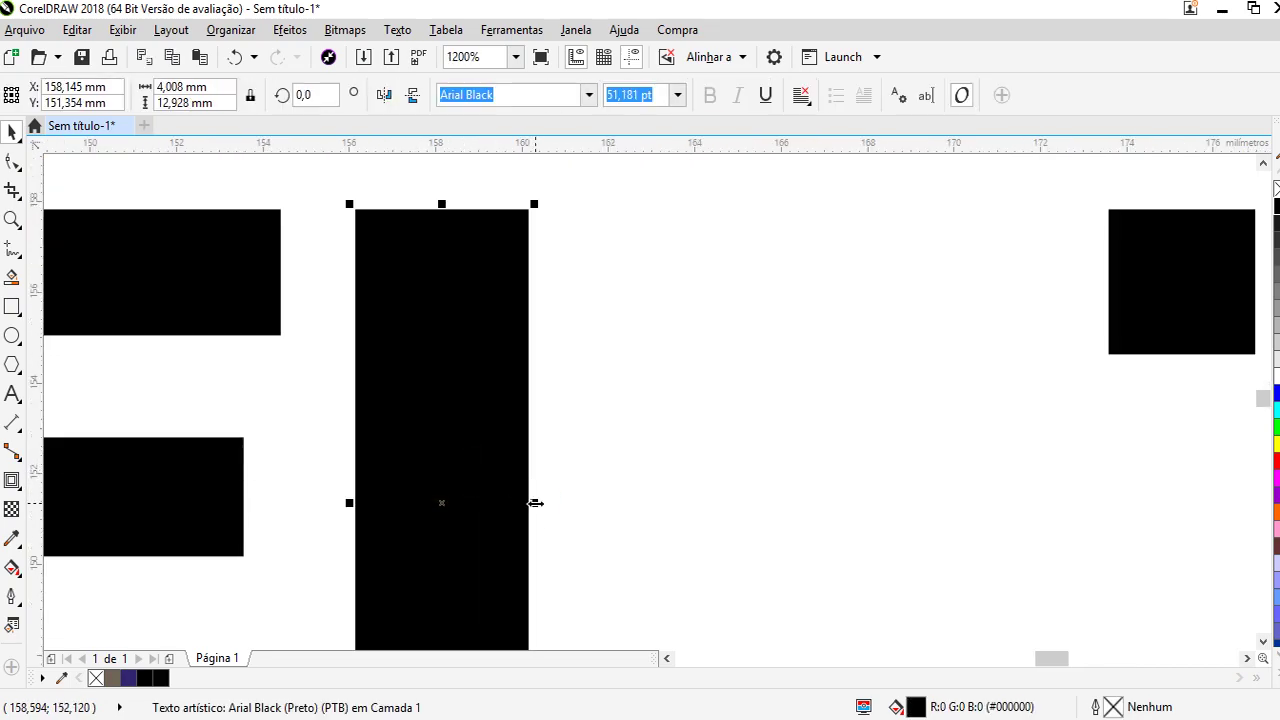
{"action": "left_click_drag", "start_coordinate": [533, 501], "coordinate": [512, 496]}
{"action": "scroll", "coordinate": [417, 417], "scroll_direction": "down", "scroll_amount": 2}
Move the narrowed letter I a little away from the F toward the T
{"action": "left_click_drag", "start_coordinate": [429, 429], "coordinate": [470, 437]}
{"action": "left_click", "coordinate": [523, 434]}
{"action": "scroll", "coordinate": [466, 477], "scroll_direction": "down", "scroll_amount": 1}
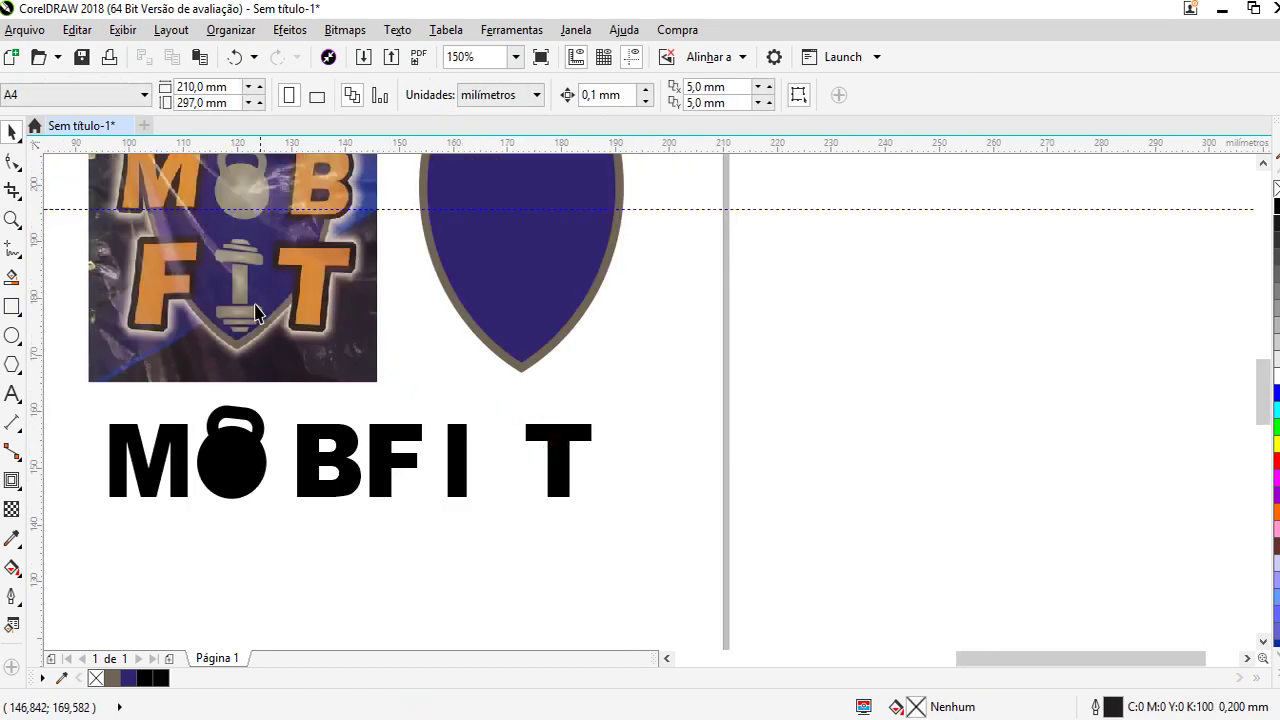
{"action": "scroll", "coordinate": [466, 448], "scroll_direction": "up", "scroll_amount": 1}
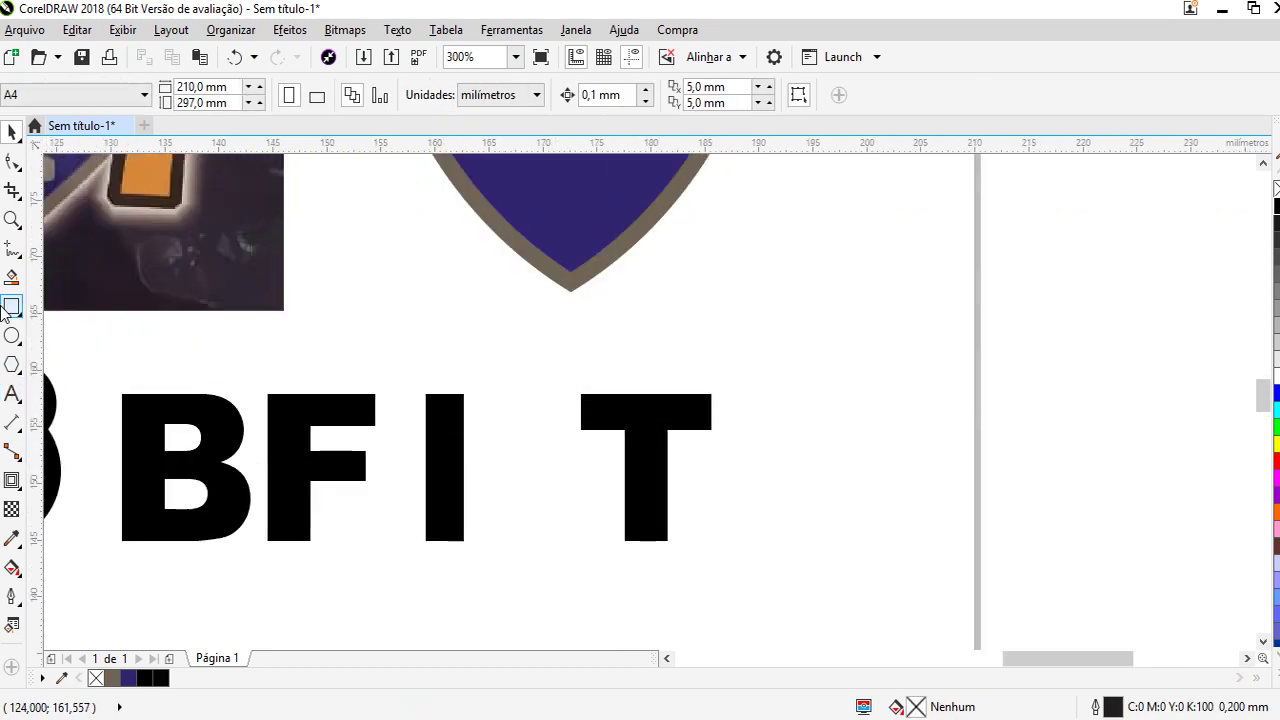
Draw a horizontal bar about 6.3 × 1.7 mm on top of the letter I and round its ends fully
{"action": "left_click", "coordinate": [8, 308]}
{"action": "left_click_drag", "start_coordinate": [410, 374], "coordinate": [604, 345]}
{"action": "scroll", "coordinate": [390, 377], "scroll_direction": "up", "scroll_amount": 1}
{"action": "scroll", "coordinate": [389, 376], "scroll_direction": "up", "scroll_amount": 1}
{"action": "left_click", "coordinate": [13, 160]}
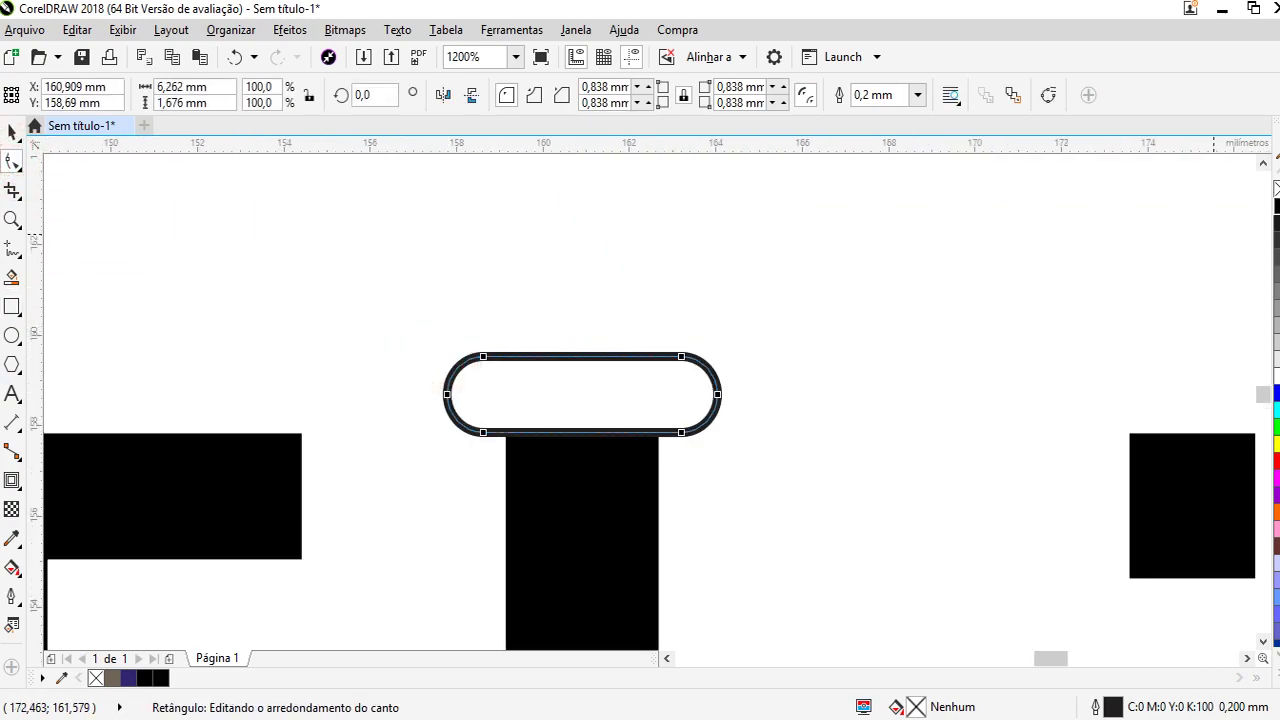
Fill the rounded bar with black and remove its outline
{"action": "left_click", "coordinate": [1276, 205]}
{"action": "right_click", "coordinate": [1276, 188]}
{"action": "scroll", "coordinate": [560, 342], "scroll_direction": "down", "scroll_amount": 1}
{"action": "left_click", "coordinate": [13, 131]}
{"action": "scroll", "coordinate": [486, 470], "scroll_direction": "down", "scroll_amount": 2}
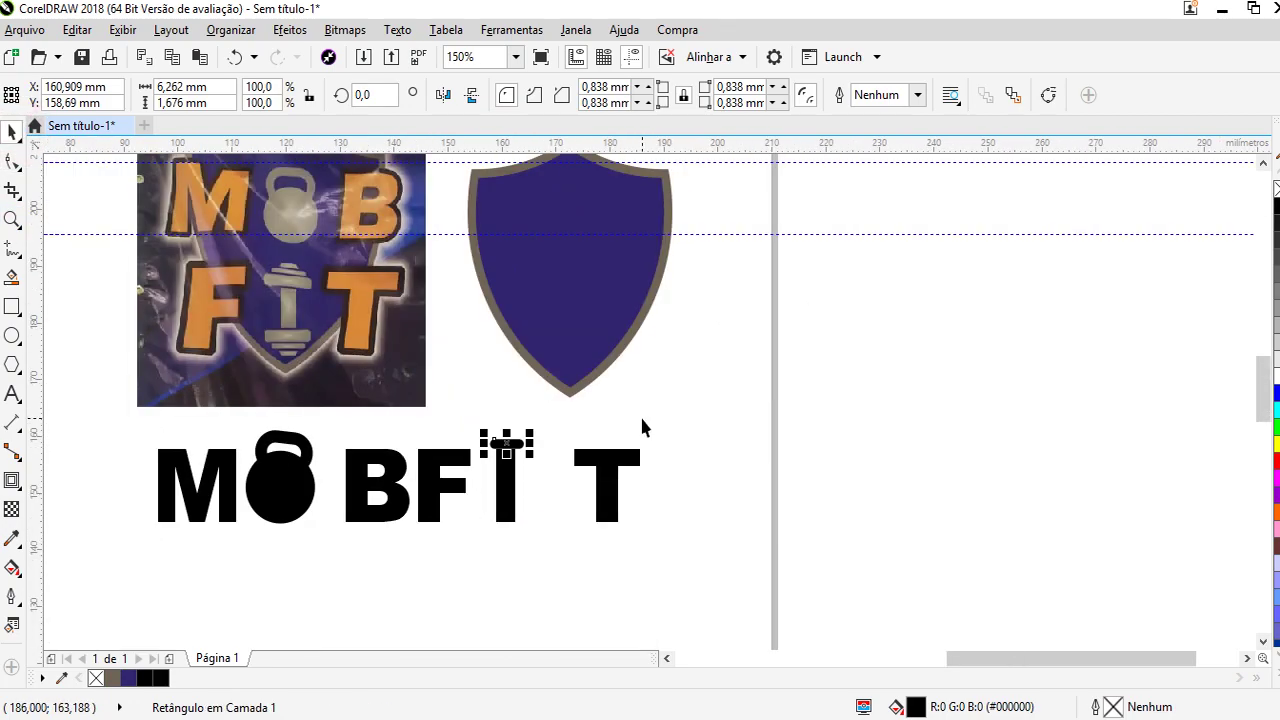
Enlarge the rounded bar above the I to about 8.2 mm wide and 2.2 mm high
{"action": "scroll", "coordinate": [530, 445], "scroll_direction": "up", "scroll_amount": 1}
{"action": "left_click_drag", "start_coordinate": [557, 453], "coordinate": [570, 455]}
{"action": "scroll", "coordinate": [400, 510], "scroll_direction": "down", "scroll_amount": 2}
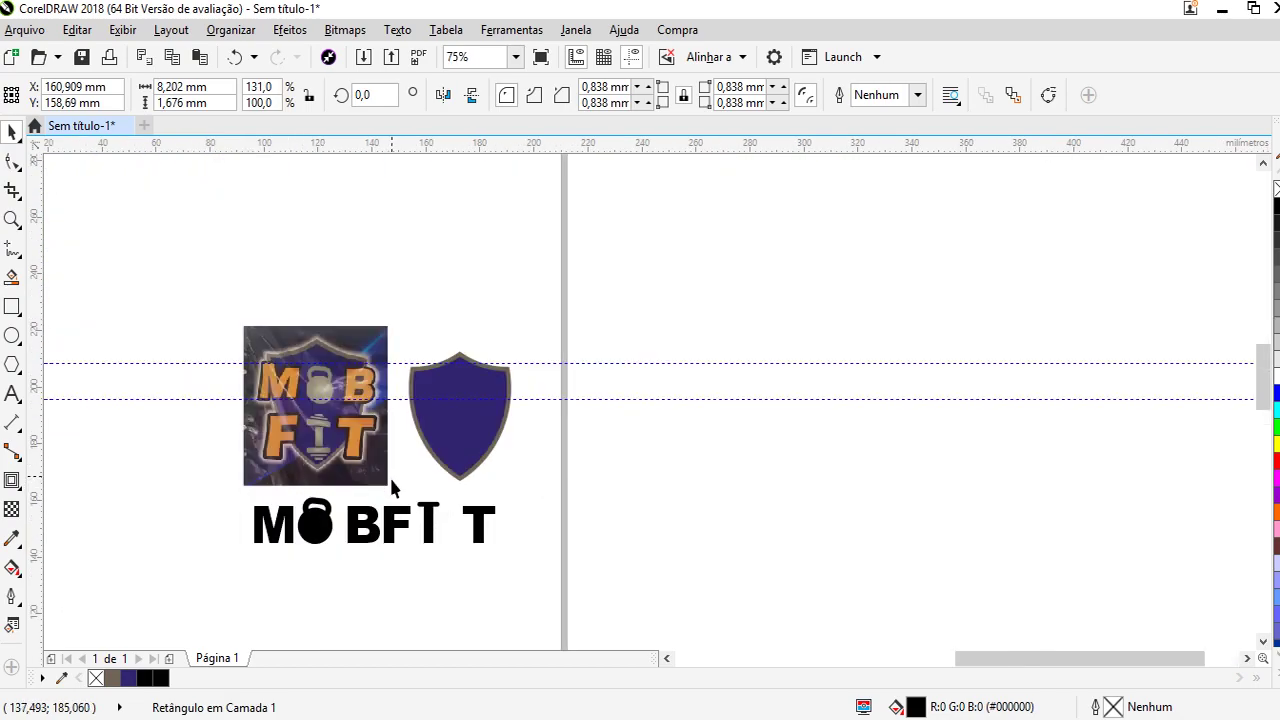
{"action": "scroll", "coordinate": [392, 486], "scroll_direction": "up", "scroll_amount": 1}
{"action": "scroll", "coordinate": [509, 515], "scroll_direction": "up", "scroll_amount": 2}
{"action": "left_click_drag", "start_coordinate": [340, 563], "coordinate": [346, 548]}
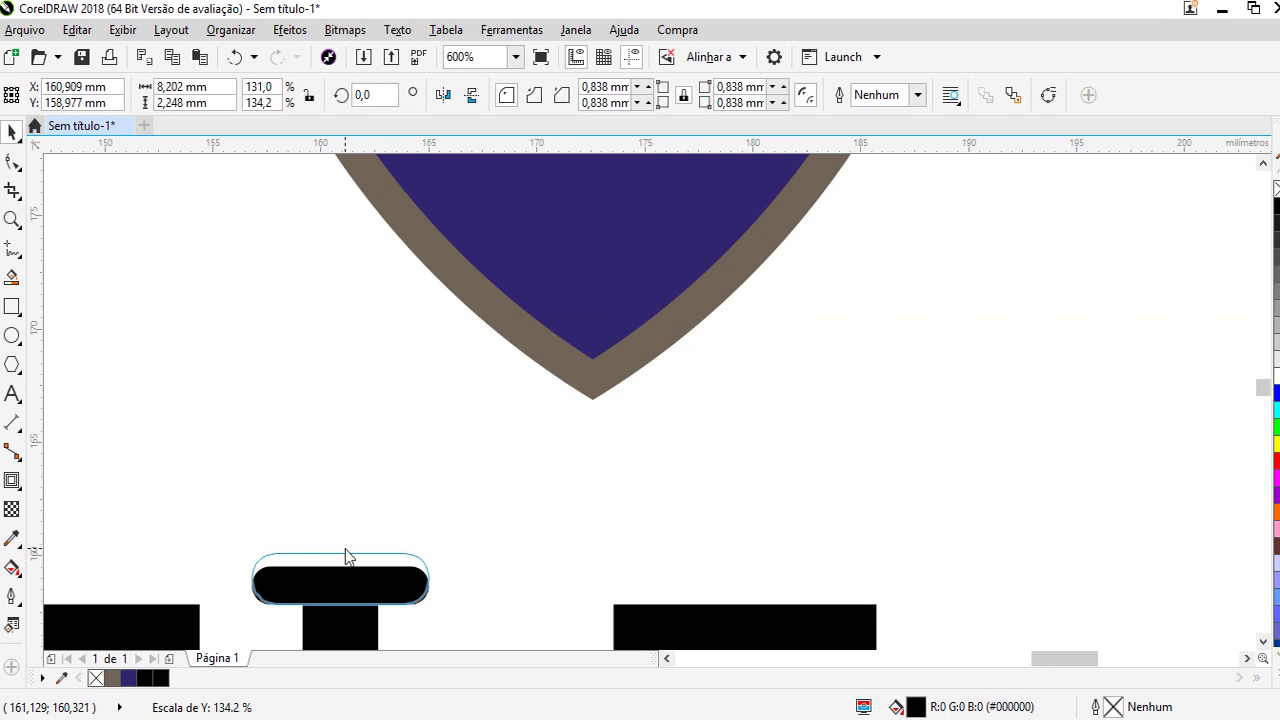
{"action": "scroll", "coordinate": [368, 540], "scroll_direction": "down", "scroll_amount": 2}
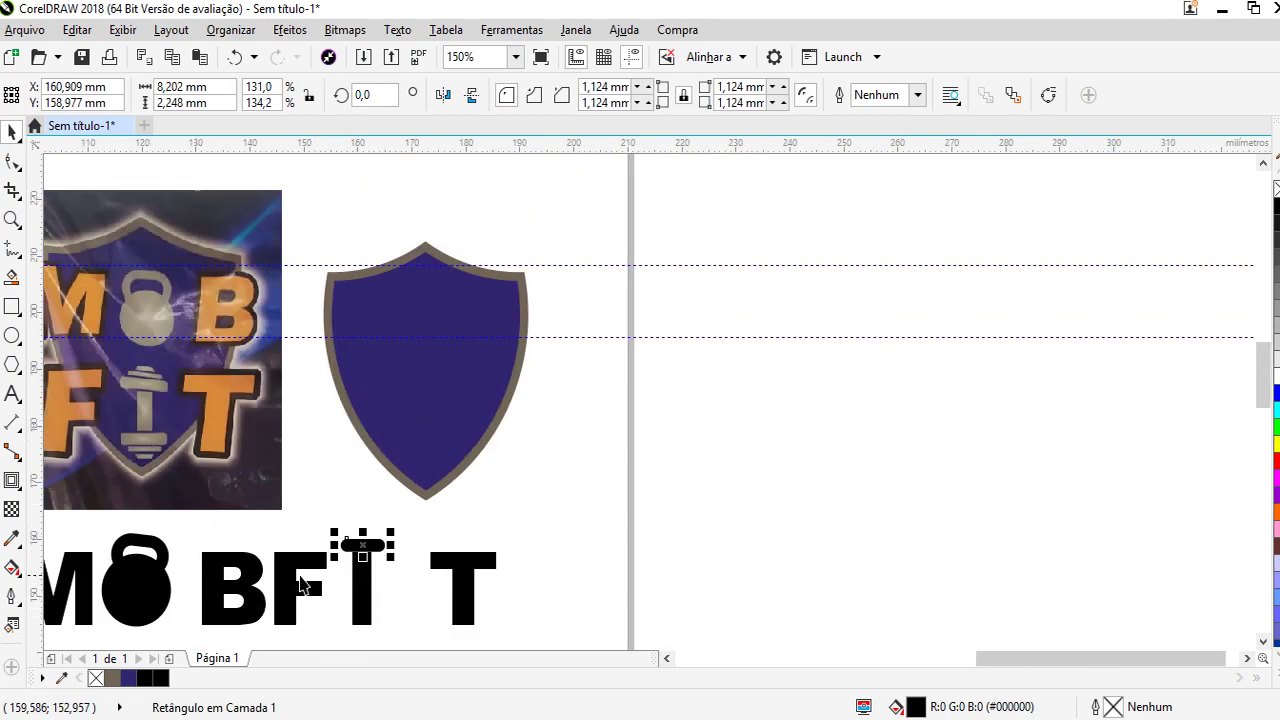
{"action": "scroll", "coordinate": [344, 583], "scroll_direction": "down", "scroll_amount": 2}
Centre the rounded bar on the letter I and raise it 0.2 mm to leave a thin gap
{"action": "scroll", "coordinate": [505, 425], "scroll_direction": "up", "scroll_amount": 4}
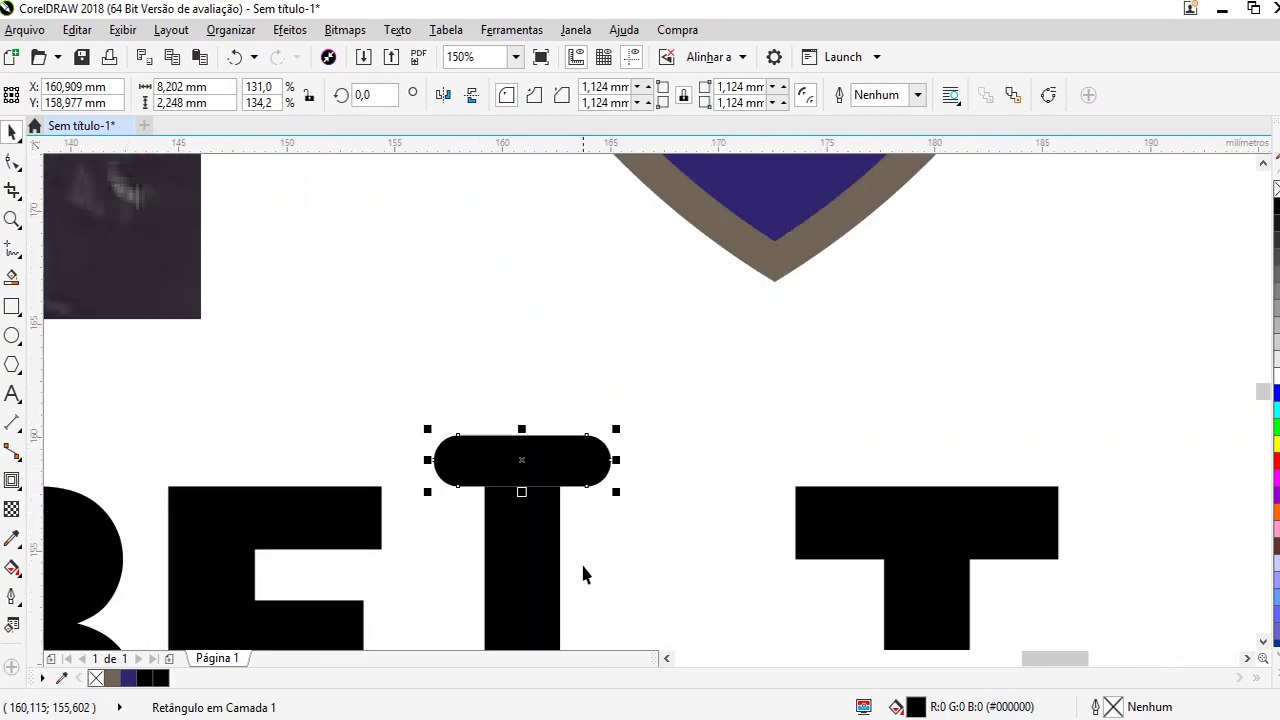
{"action": "key", "text": "Up"}
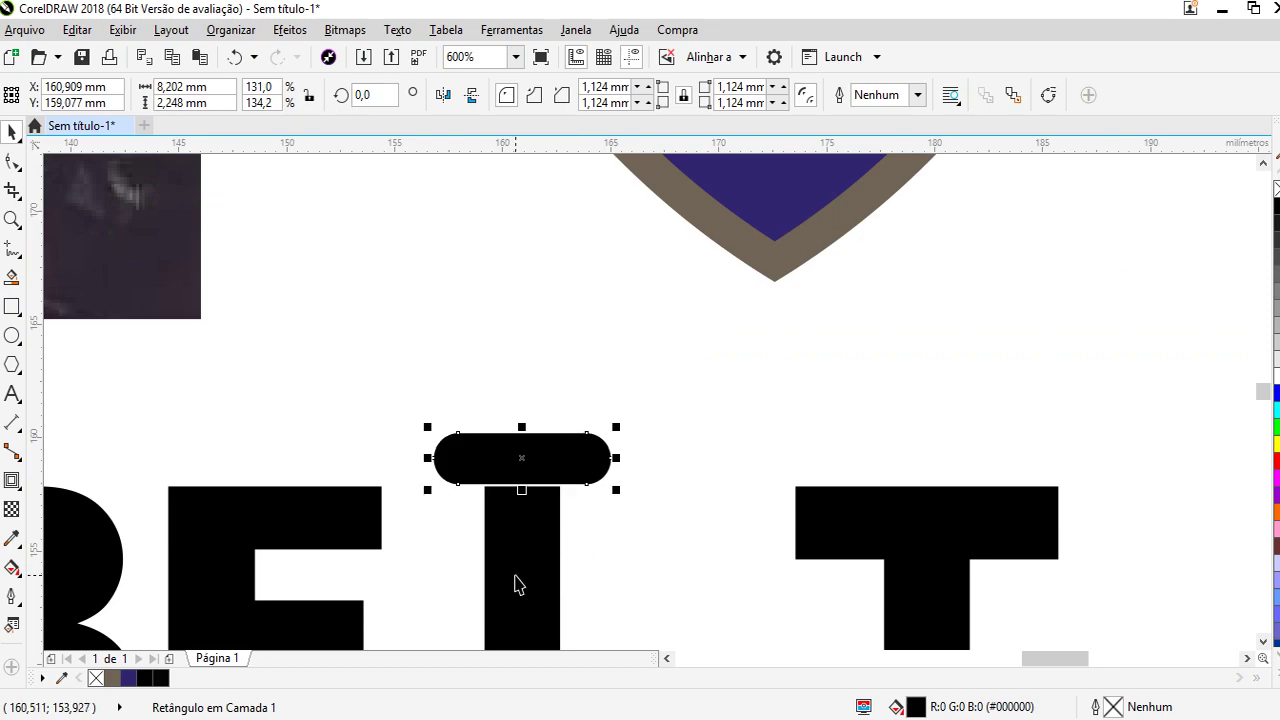
{"action": "left_click", "coordinate": [519, 583], "text": "shift"}
{"action": "left_click", "coordinate": [586, 543]}
{"action": "left_click", "coordinate": [537, 457]}
{"action": "key", "text": "Up"}
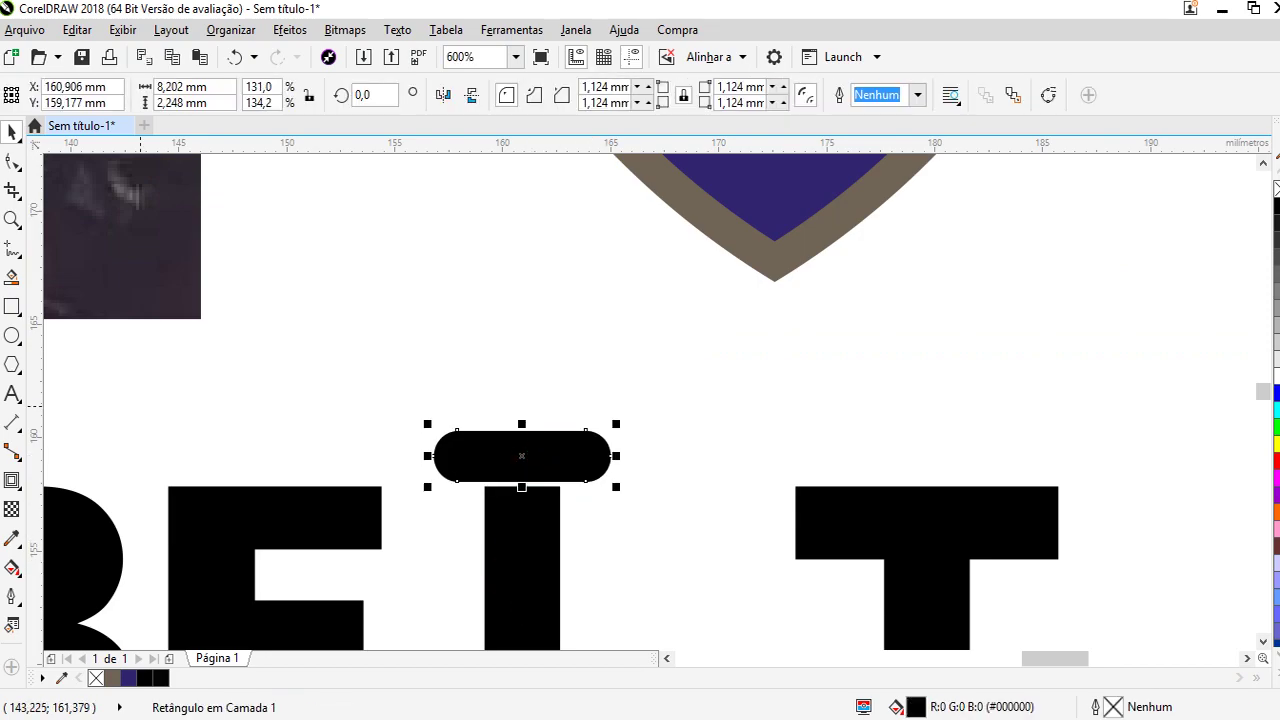
Duplicate the rounded bar and move the copy 2.1 mm up, directly above the original
{"action": "scroll", "coordinate": [278, 483], "scroll_direction": "down", "scroll_amount": 2}
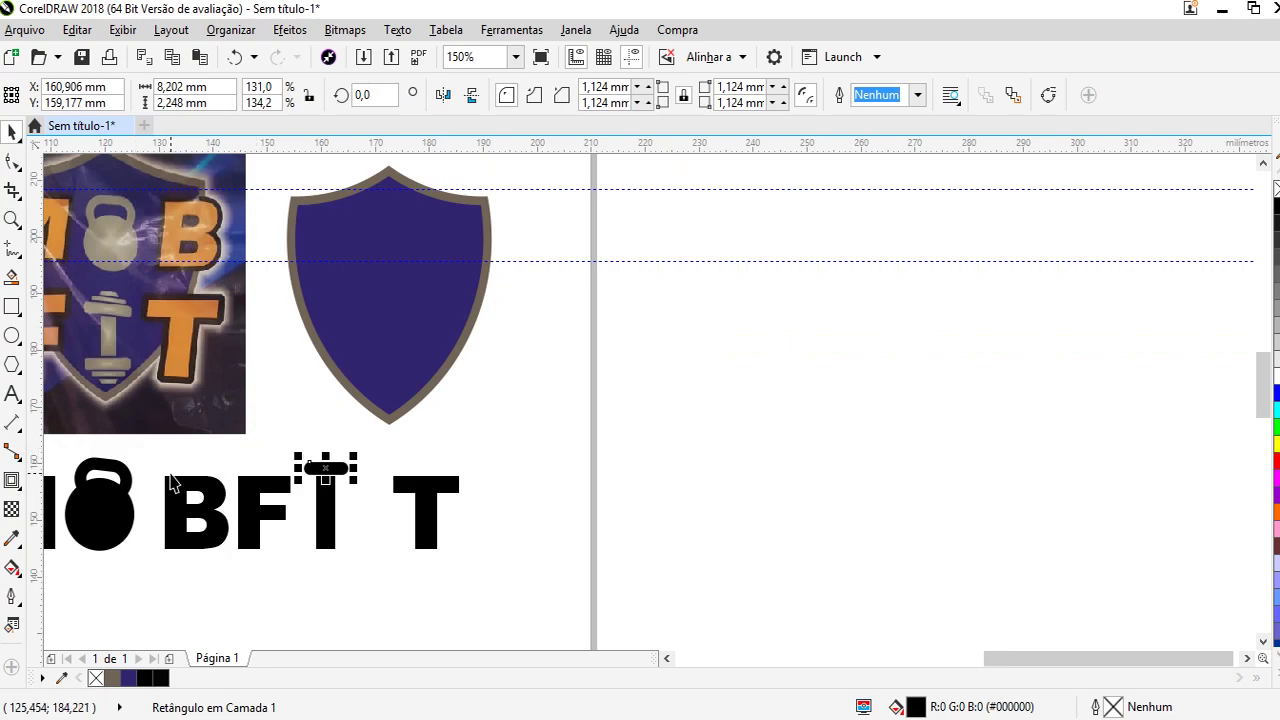
{"action": "scroll", "coordinate": [172, 483], "scroll_direction": "up", "scroll_amount": 1}
{"action": "scroll", "coordinate": [594, 571], "scroll_direction": "down", "scroll_amount": 1}
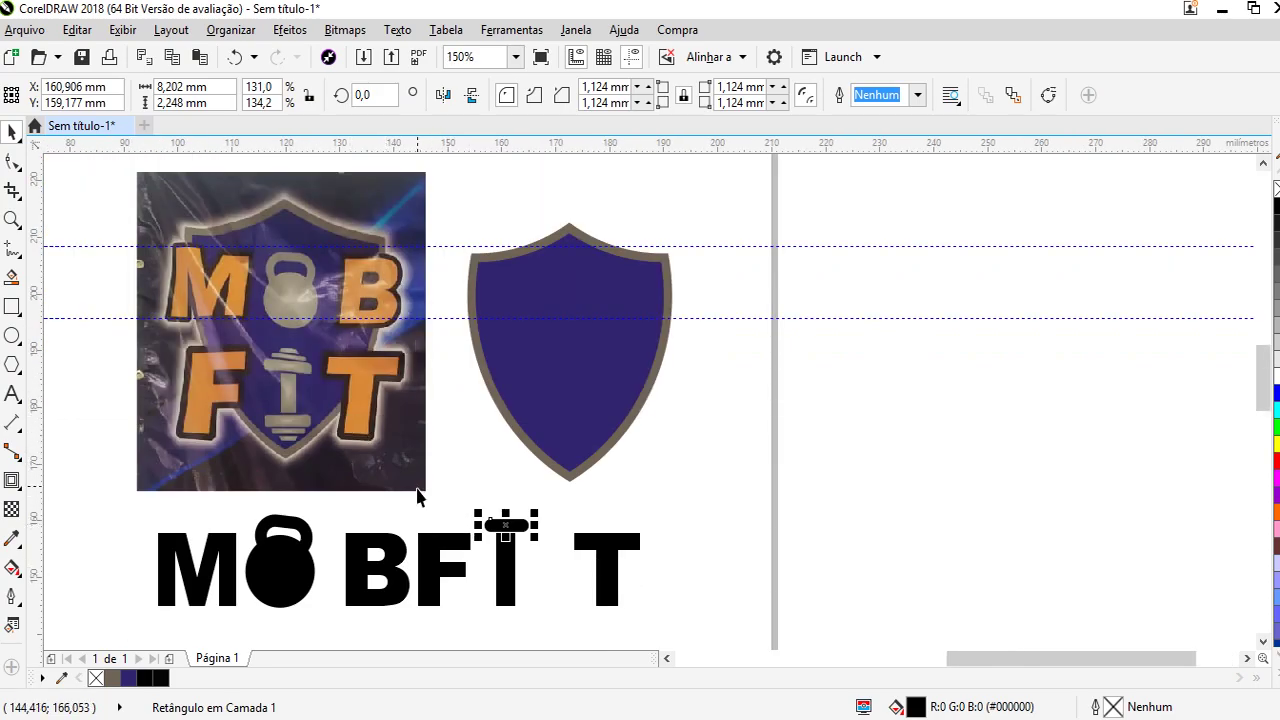
{"action": "scroll", "coordinate": [418, 497], "scroll_direction": "up", "scroll_amount": 1}
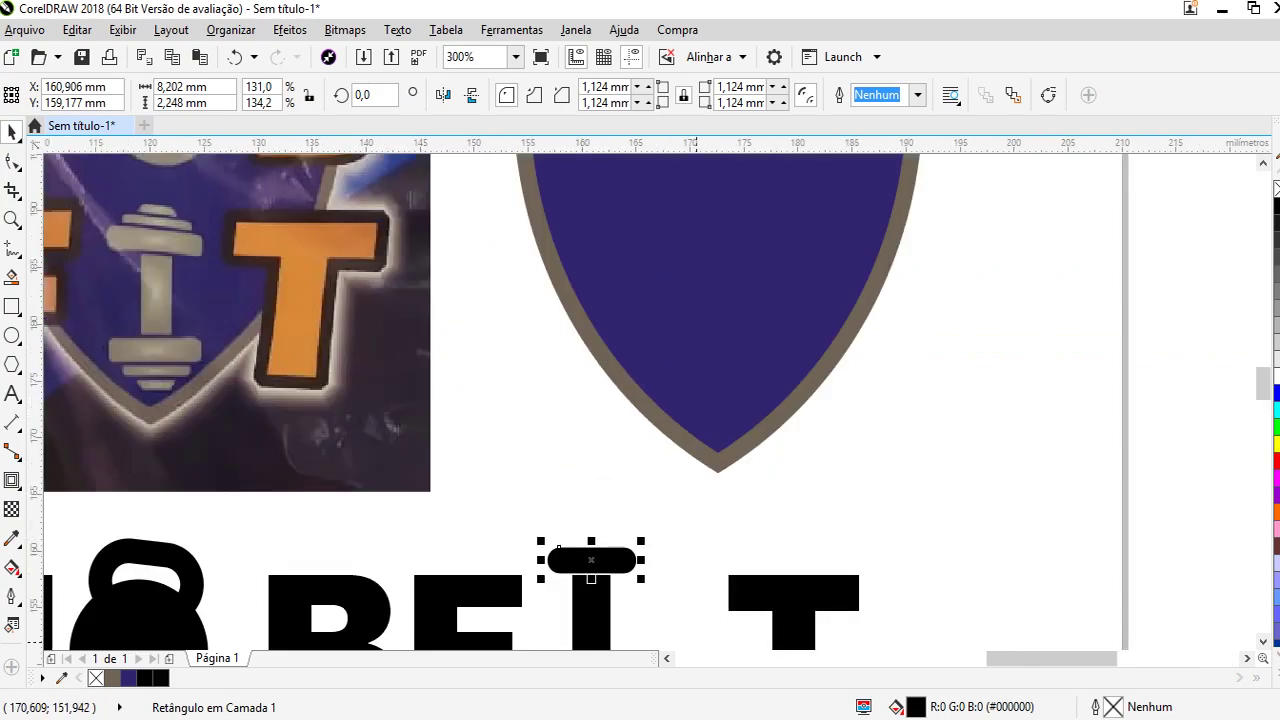
{"action": "scroll", "coordinate": [597, 592], "scroll_direction": "up", "scroll_amount": 1}
{"action": "key", "text": "plus"}
{"action": "key", "text": "Up"}
{"action": "key", "text": "Up"}
{"action": "key", "text": "Up"}
{"action": "key", "text": "Up"}
{"action": "key", "text": "Up"}
{"action": "key", "text": "Up"}
{"action": "key", "text": "Up"}
{"action": "key", "text": "Up"}
{"action": "key", "text": "Up"}
{"action": "key", "text": "Up"}
{"action": "key", "text": "Up"}
{"action": "key", "text": "Up"}
{"action": "key", "text": "Up"}
{"action": "key", "text": "Up"}
{"action": "key", "text": "Up"}
{"action": "key", "text": "Up"}
{"action": "key", "text": "Up"}
{"action": "key", "text": "Up"}
{"action": "key", "text": "Up"}
{"action": "key", "text": "Up"}
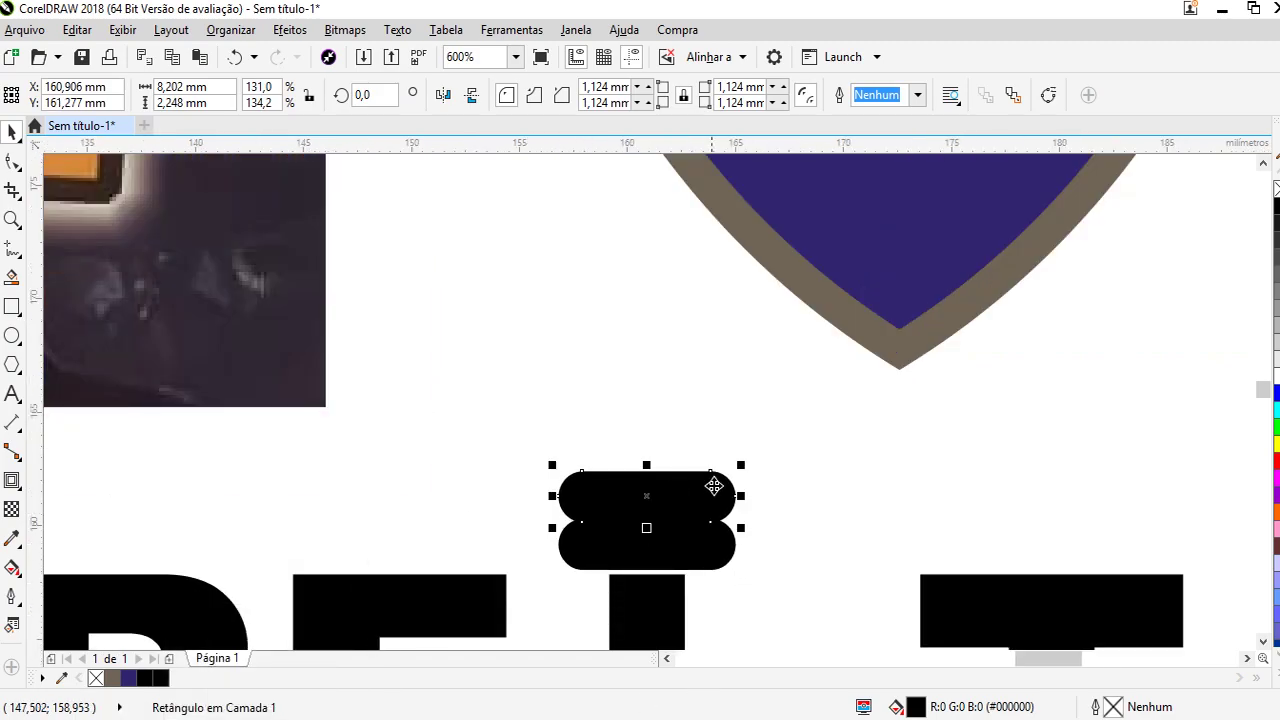
Shrink the duplicated bar to about 6.2 × 0.9 mm and centre it over the larger bar
{"action": "scroll", "coordinate": [713, 486], "scroll_direction": "up", "scroll_amount": 1}
{"action": "left_click_drag", "start_coordinate": [600, 428], "coordinate": [608, 488]}
{"action": "left_click_drag", "start_coordinate": [782, 509], "coordinate": [691, 527]}
{"action": "left_click", "coordinate": [677, 574], "text": "shift"}
{"action": "key", "text": "c"}
{"action": "left_click", "coordinate": [663, 500]}
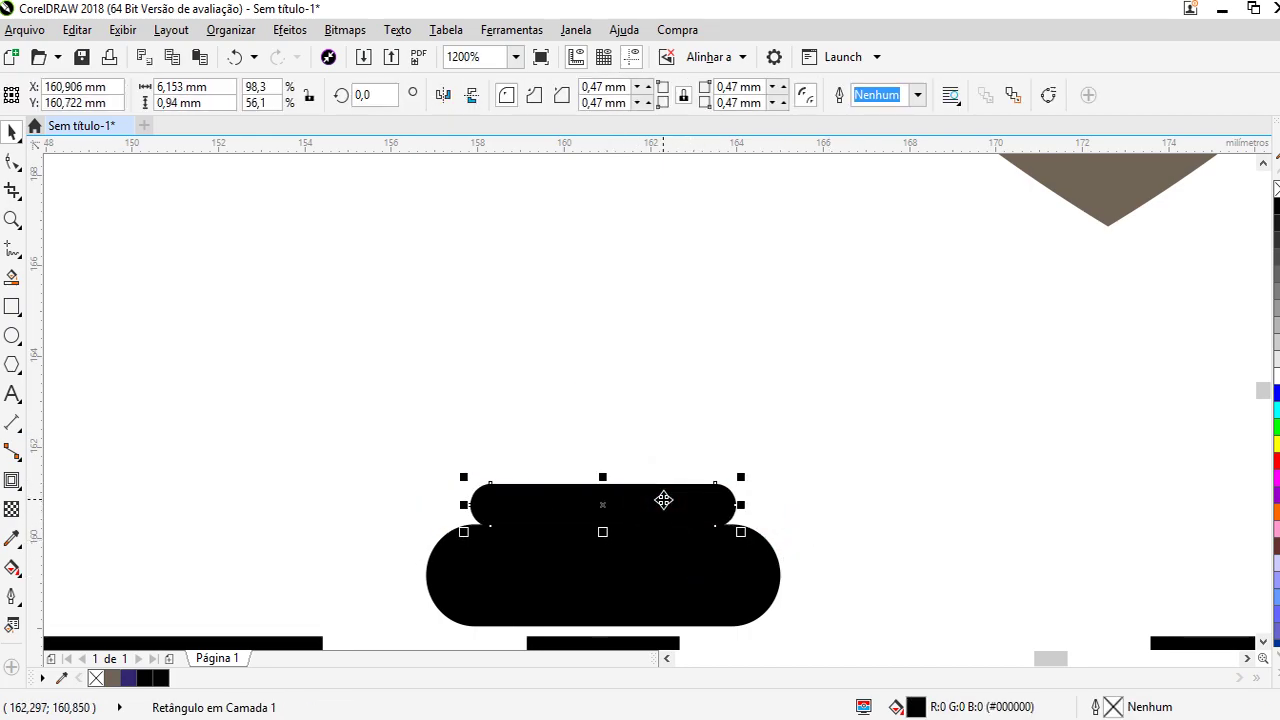
Raise the smaller bar slightly to leave a thin gap above the larger bar
{"action": "key", "text": "Up"}
{"action": "key", "text": "Up"}
{"action": "key", "text": "Up"}
{"action": "scroll", "coordinate": [663, 500], "scroll_direction": "down", "scroll_amount": 5}
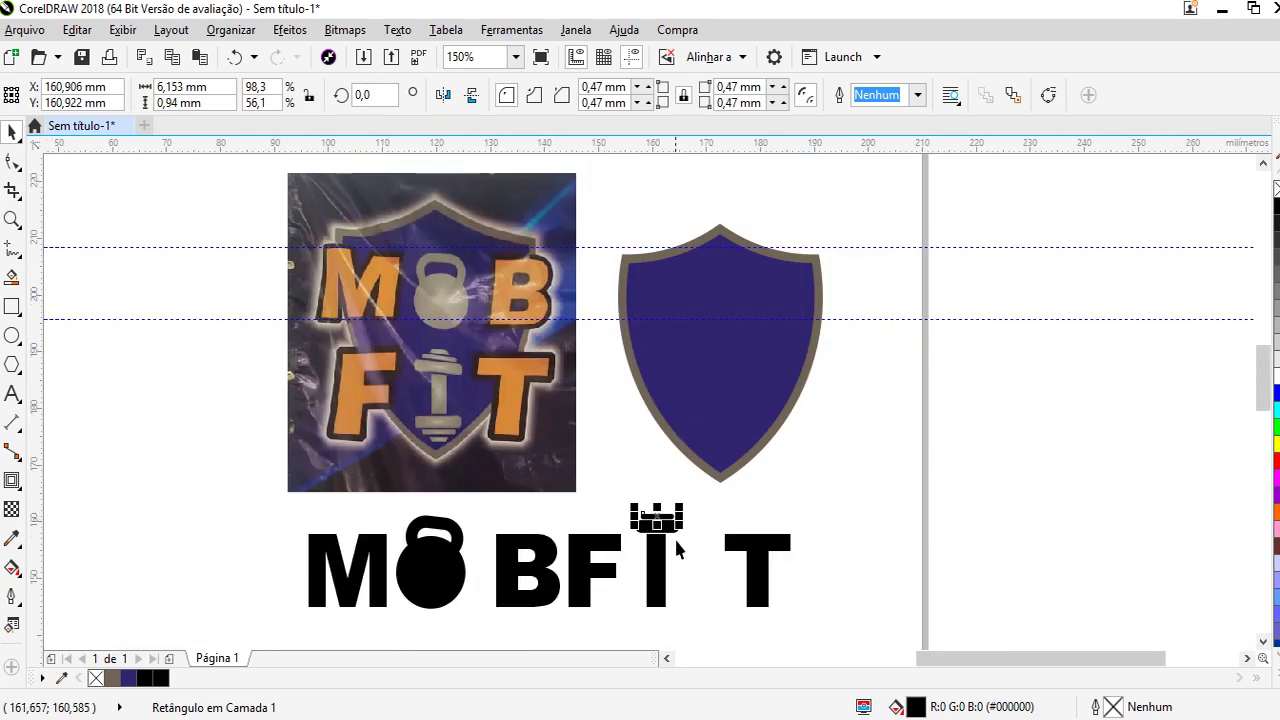
{"action": "scroll", "coordinate": [676, 520], "scroll_direction": "up", "scroll_amount": 5}
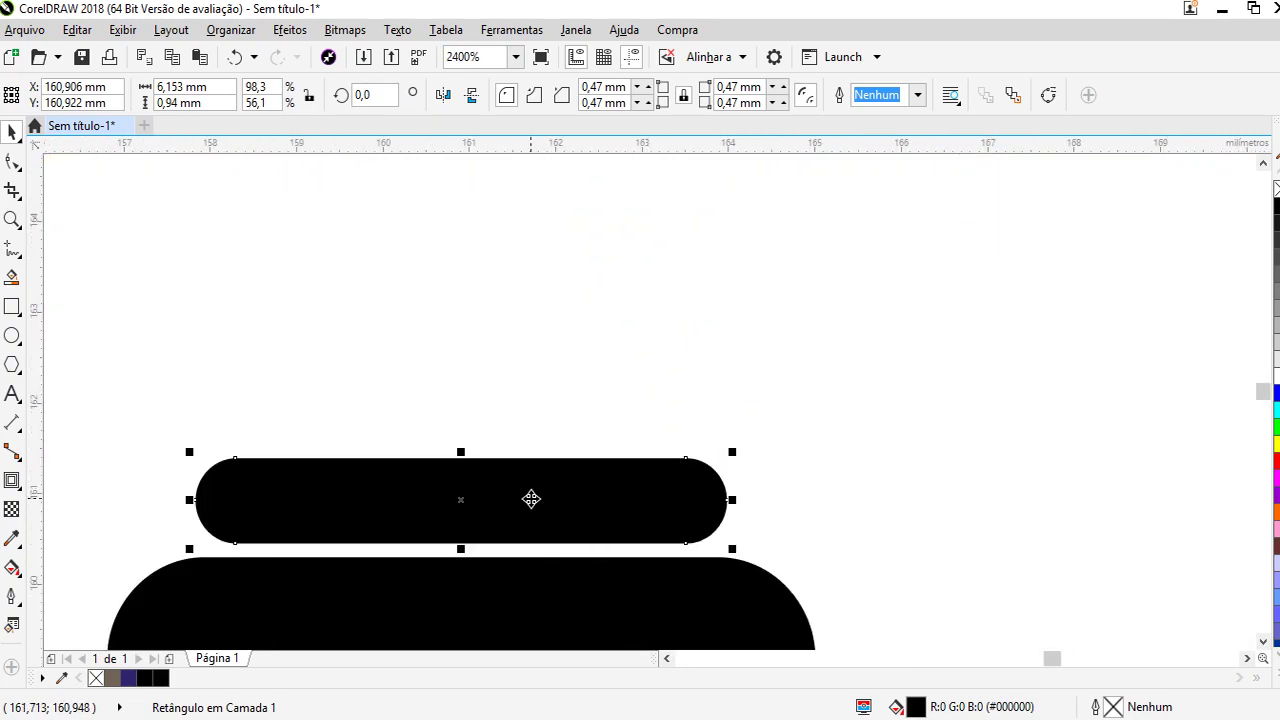
{"action": "scroll", "coordinate": [525, 495], "scroll_direction": "down", "scroll_amount": 4}
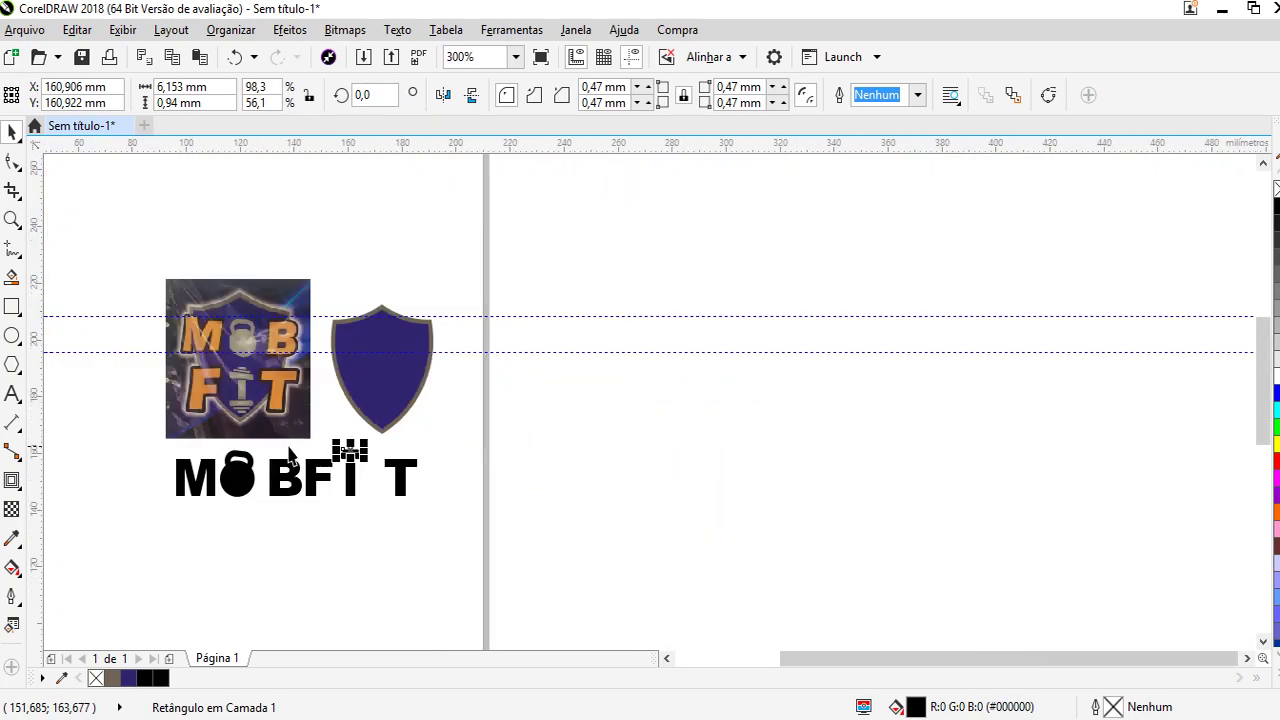
Copy the smaller bar and place the copy 1.2 mm above it as a third plate
{"action": "scroll", "coordinate": [270, 452], "scroll_direction": "up", "scroll_amount": 3}
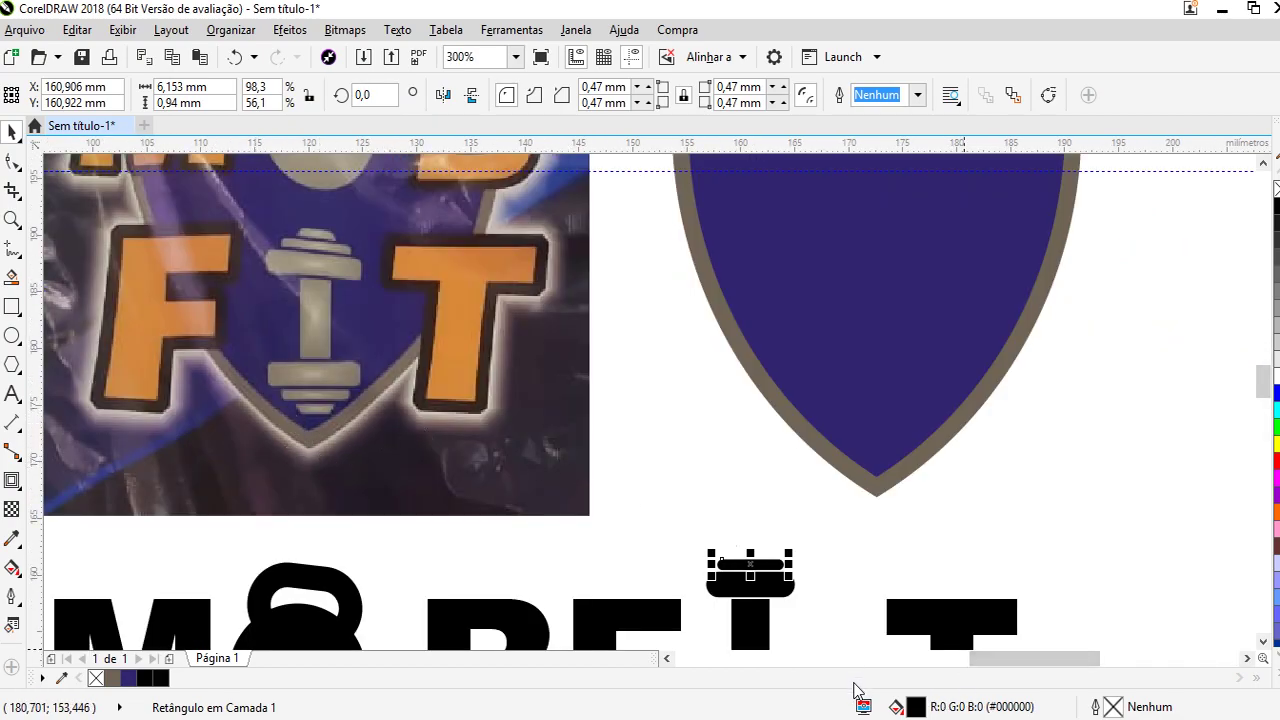
{"action": "scroll", "coordinate": [800, 563], "scroll_direction": "up", "scroll_amount": 4}
{"action": "key", "text": "ctrl+c"}
{"action": "key", "text": "ctrl+v"}
{"action": "key", "text": "Up"}
{"action": "key", "text": "Up"}
{"action": "key", "text": "Up"}
{"action": "key", "text": "Up"}
{"action": "key", "text": "Up"}
{"action": "key", "text": "Up"}
{"action": "key", "text": "Up"}
{"action": "key", "text": "Up"}
{"action": "key", "text": "Up"}
{"action": "key", "text": "Up"}
{"action": "key", "text": "Up"}
{"action": "key", "text": "Up"}
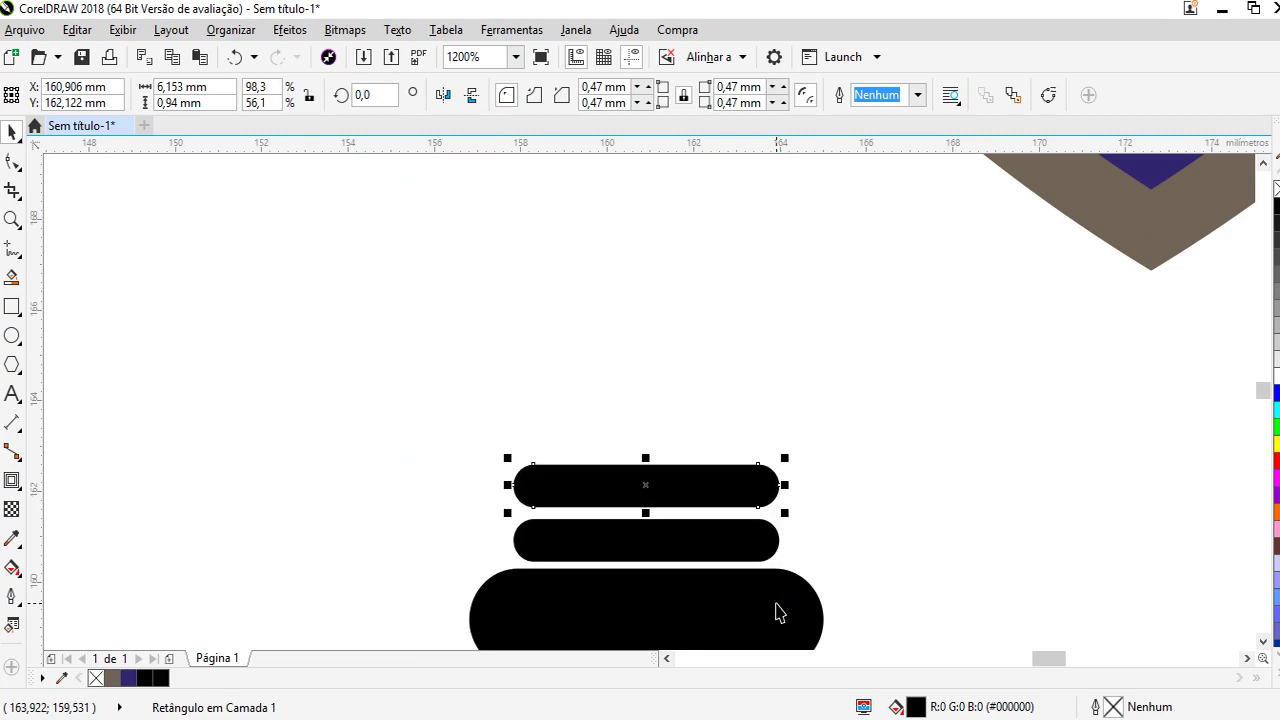
Narrow the third plate to about 3.5 mm and centre it over the plate below
{"action": "left_click_drag", "start_coordinate": [786, 487], "coordinate": [668, 500]}
{"action": "left_click", "coordinate": [668, 543], "text": "shift"}
{"action": "key", "text": "c"}
{"action": "left_click", "coordinate": [886, 469]}
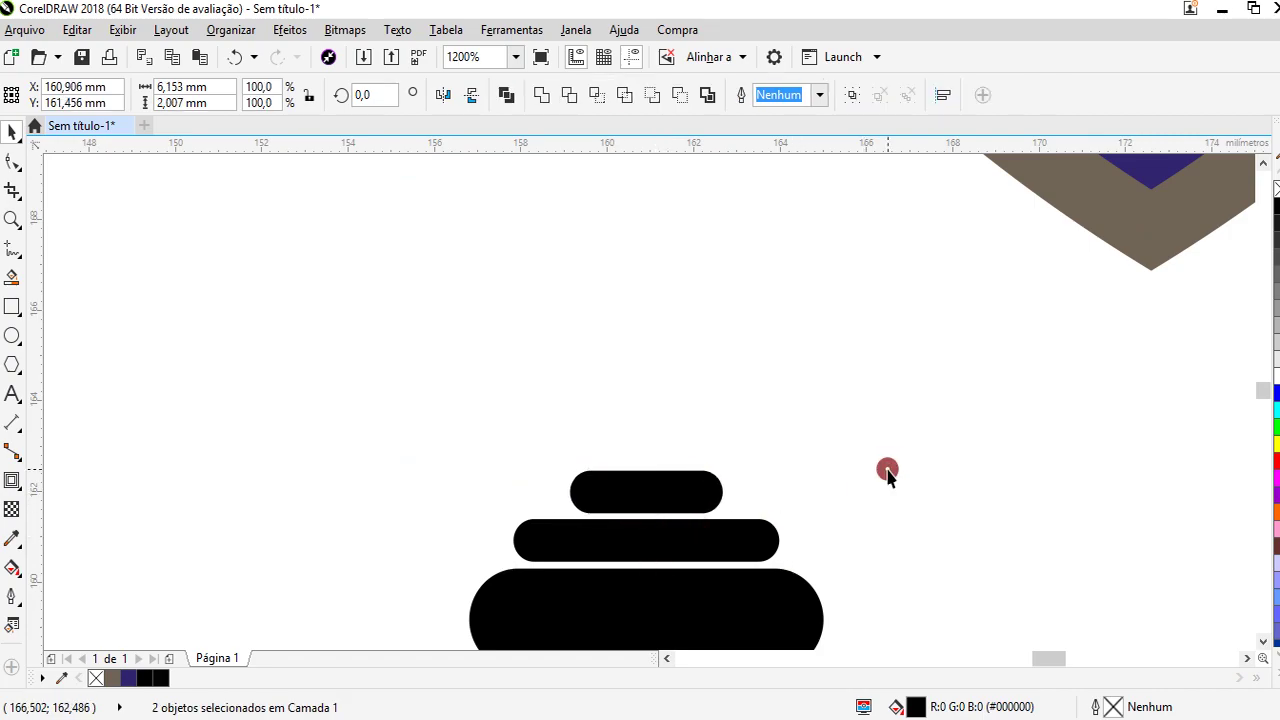
Stretch the narrow uppermost plate upward to a height of about 1.1 mm
{"action": "scroll", "coordinate": [646, 483], "scroll_direction": "up", "scroll_amount": 1}
{"action": "left_click", "coordinate": [646, 485]}
{"action": "left_click_drag", "start_coordinate": [643, 451], "coordinate": [648, 377]}
{"action": "scroll", "coordinate": [648, 377], "scroll_direction": "down", "scroll_amount": 2}
{"action": "left_click", "coordinate": [823, 358]}
{"action": "scroll", "coordinate": [560, 420], "scroll_direction": "down", "scroll_amount": 2}
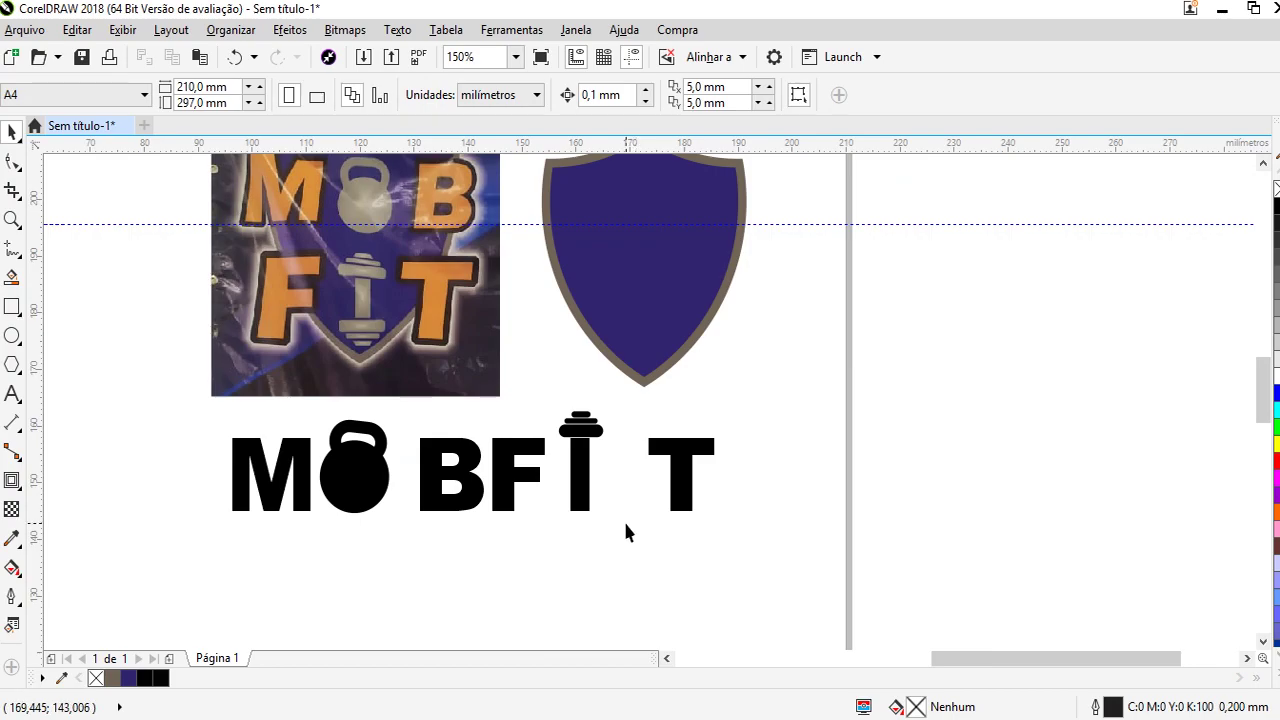
Square off the two lower corners of the uppermost plate, keeping its upper corners rounded
{"action": "scroll", "coordinate": [578, 405], "scroll_direction": "up", "scroll_amount": 3}
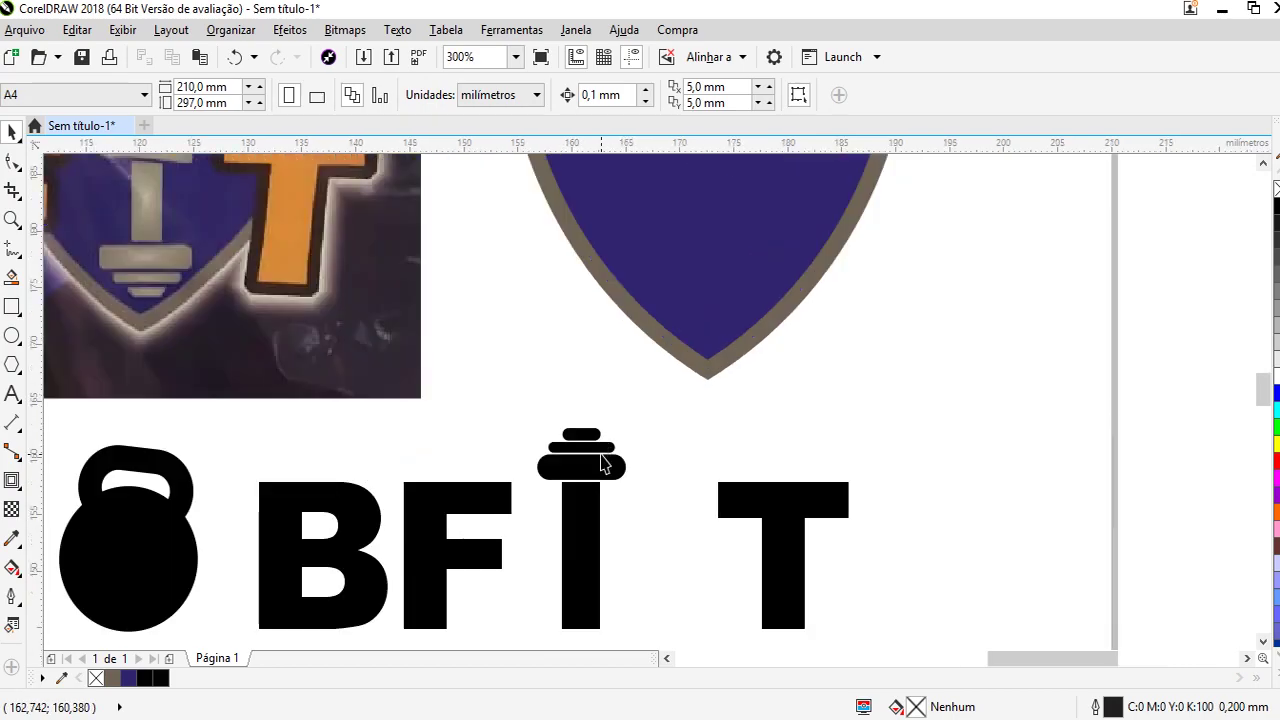
{"action": "left_click", "coordinate": [523, 400]}
{"action": "left_click", "coordinate": [12, 163]}
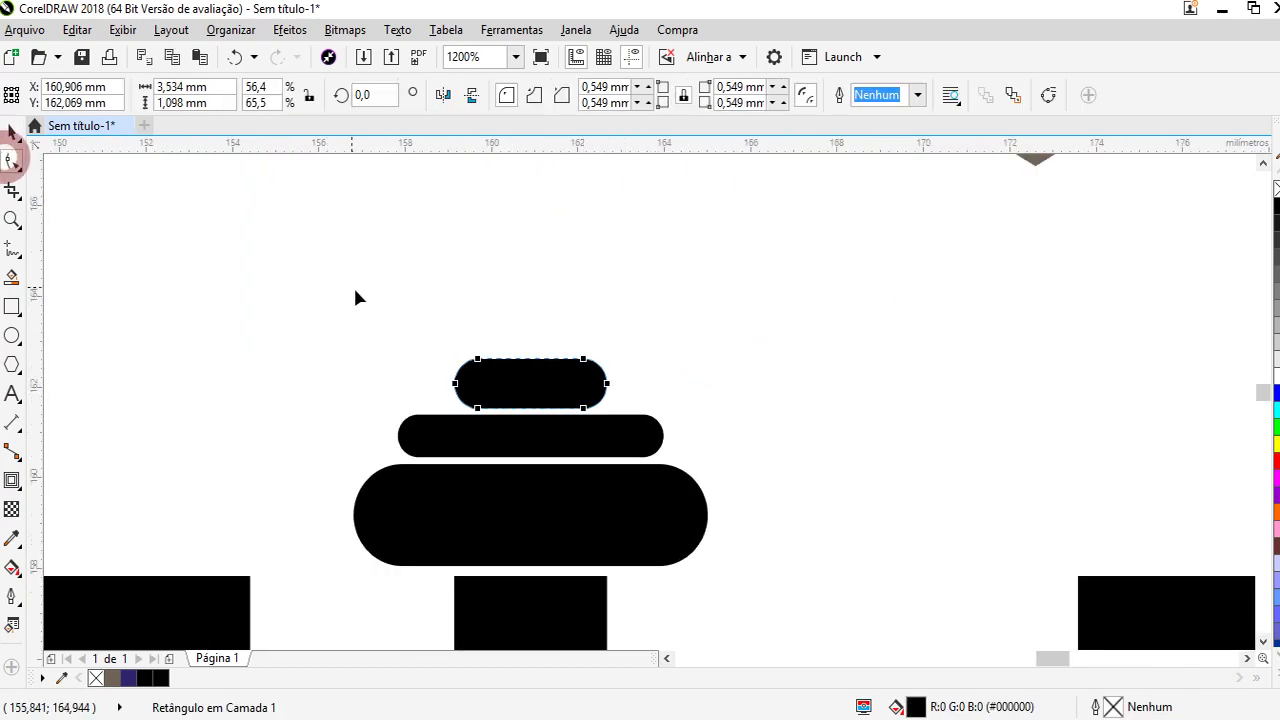
{"action": "left_click_drag", "start_coordinate": [478, 408], "coordinate": [429, 417]}
{"action": "left_click_drag", "start_coordinate": [581, 409], "coordinate": [678, 425]}
{"action": "left_click", "coordinate": [12, 131]}
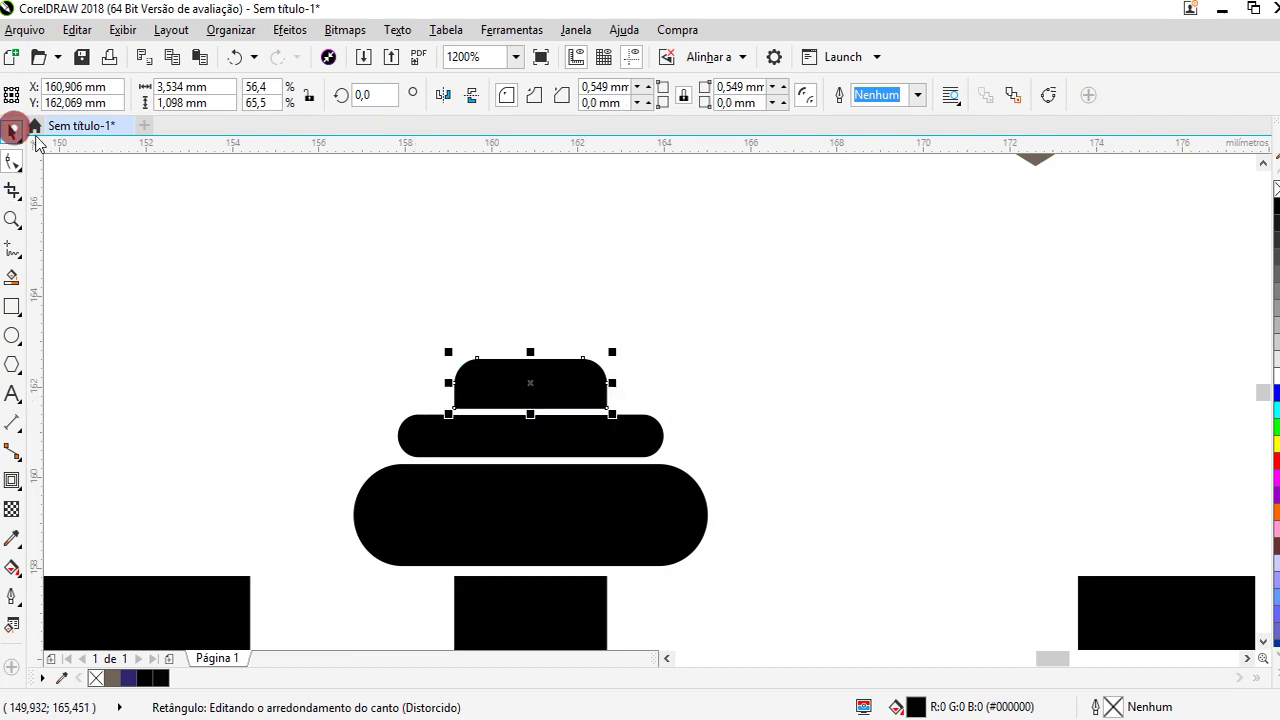
{"action": "left_click", "coordinate": [686, 343]}
Widen the three stacked plates together to about 9.2 mm overall, keeping them centred on the I bar
{"action": "scroll", "coordinate": [677, 423], "scroll_direction": "down", "scroll_amount": 3}
{"action": "scroll", "coordinate": [731, 464], "scroll_direction": "down", "scroll_amount": 2}
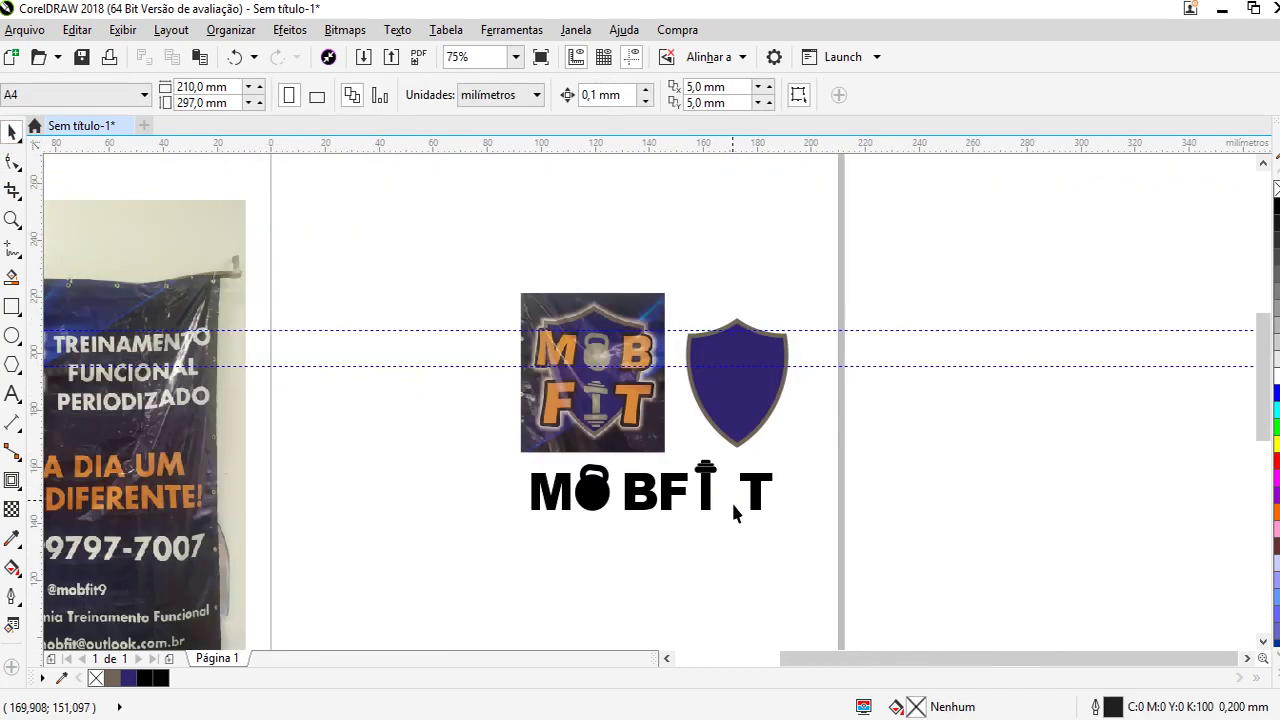
{"action": "scroll", "coordinate": [703, 510], "scroll_direction": "up", "scroll_amount": 1}
{"action": "left_click_drag", "start_coordinate": [785, 452], "coordinate": [780, 456]}
{"action": "scroll", "coordinate": [745, 448], "scroll_direction": "up", "scroll_amount": 2}
{"action": "left_click_drag", "start_coordinate": [640, 411], "coordinate": [658, 411]}
{"action": "left_click", "coordinate": [557, 543], "text": "shift"}
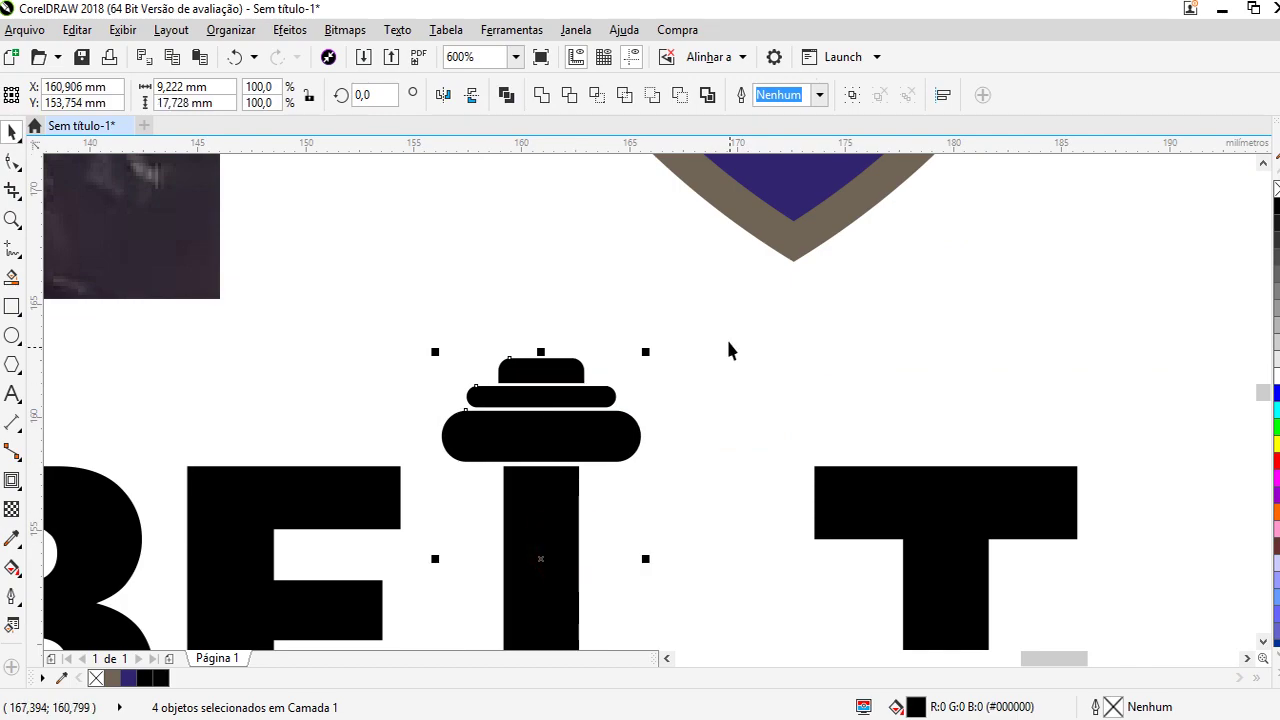
{"action": "scroll", "coordinate": [478, 371], "scroll_direction": "down", "scroll_amount": 2}
{"action": "left_click", "coordinate": [541, 503]}
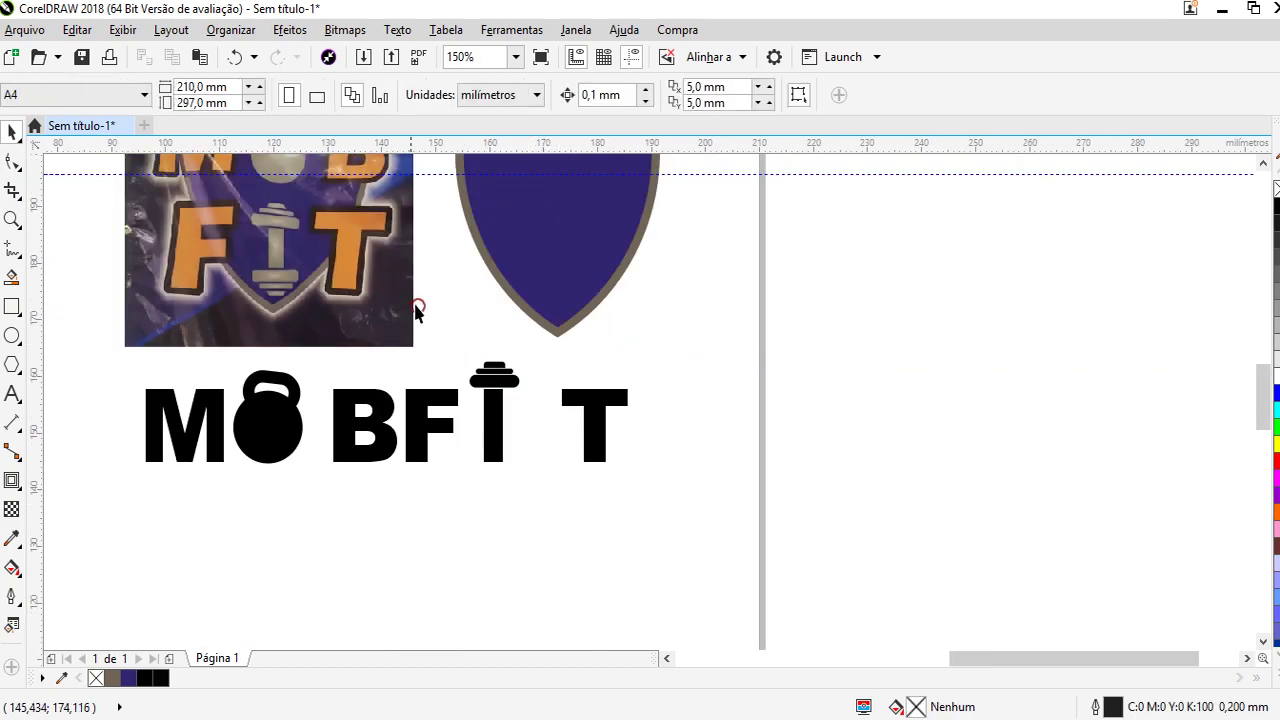
Place a vertically mirrored copy of the three plates below the I bar, leaving a thin gap
{"action": "left_click_drag", "start_coordinate": [448, 344], "coordinate": [545, 410]}
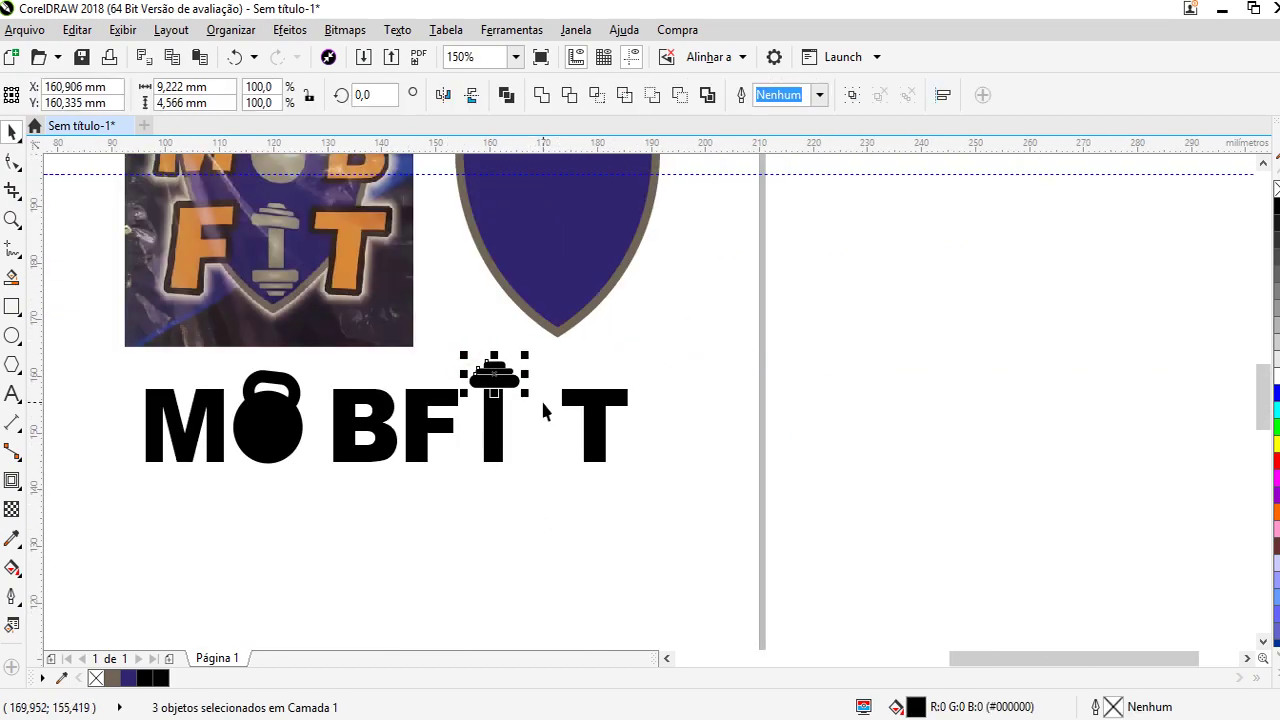
{"action": "left_click", "coordinate": [470, 95]}
{"action": "left_click_drag", "start_coordinate": [488, 370], "coordinate": [492, 475]}
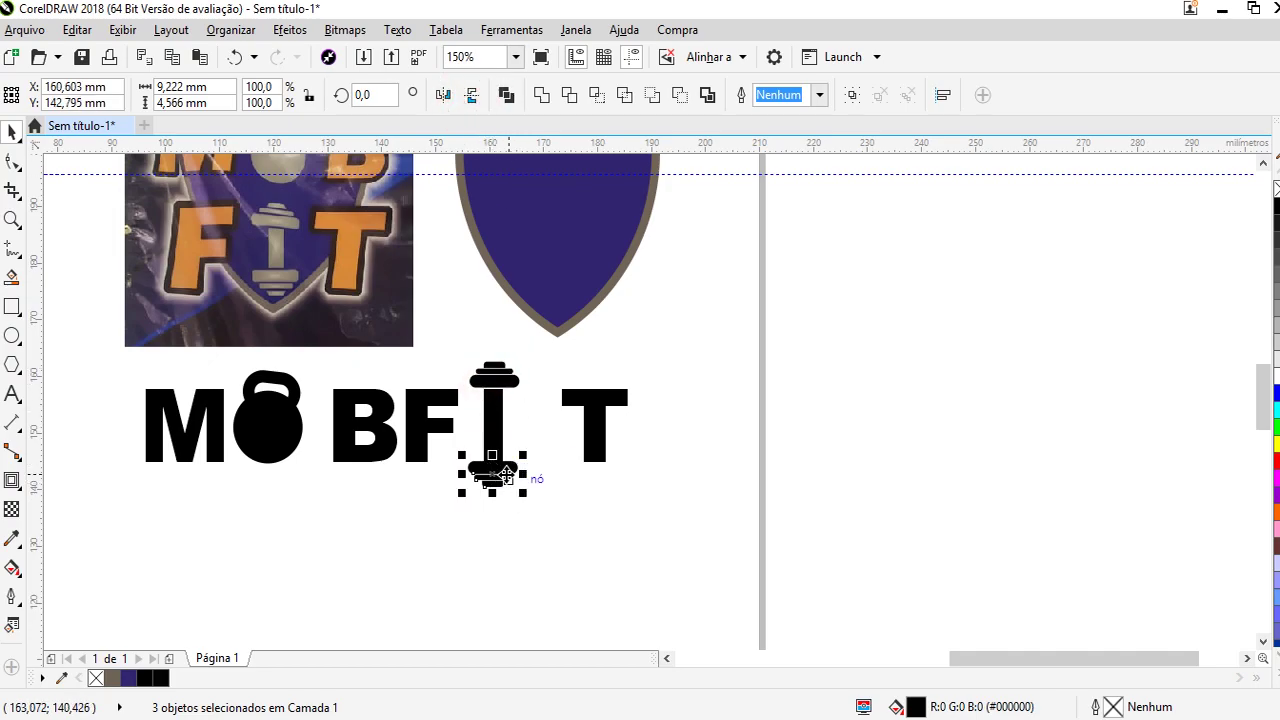
{"action": "scroll", "coordinate": [490, 470], "scroll_direction": "up", "scroll_amount": 2}
{"action": "key", "text": "Down"}
{"action": "key", "text": "Down"}
{"action": "key", "text": "Down"}
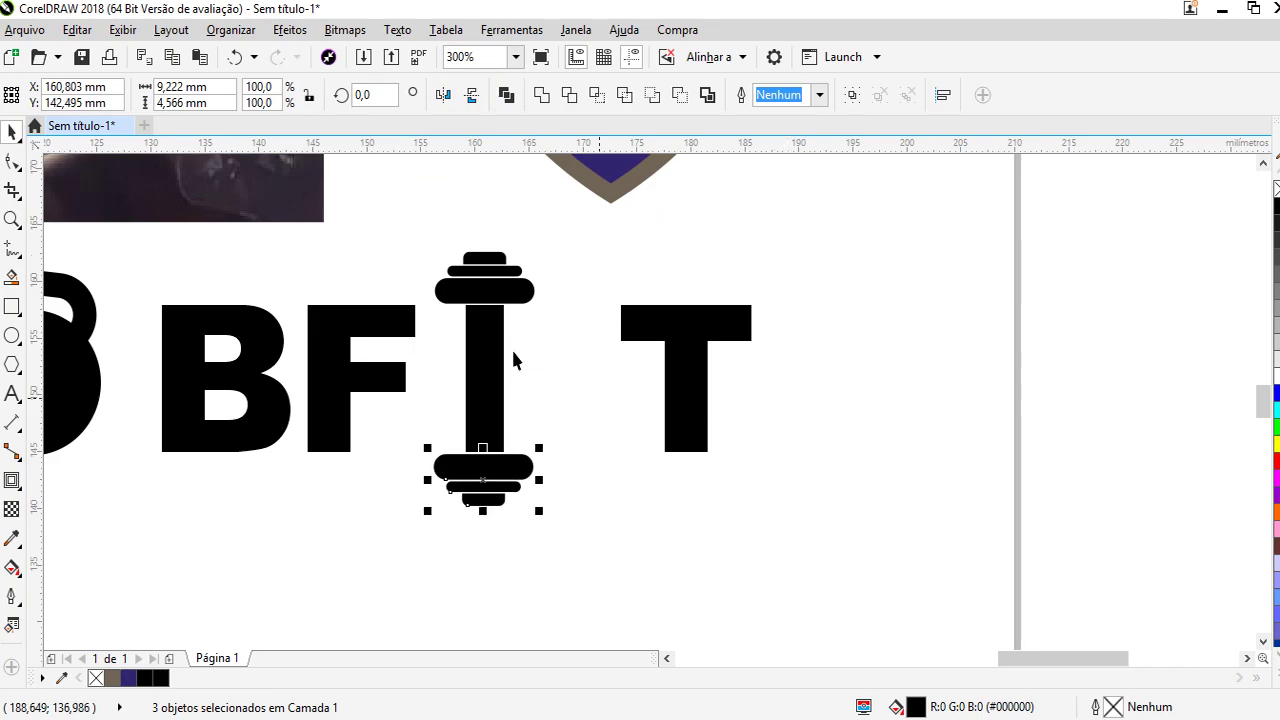
Group the I bar and both sets of plates into a single dumbbell object
{"action": "left_click_drag", "start_coordinate": [430, 223], "coordinate": [642, 580]}
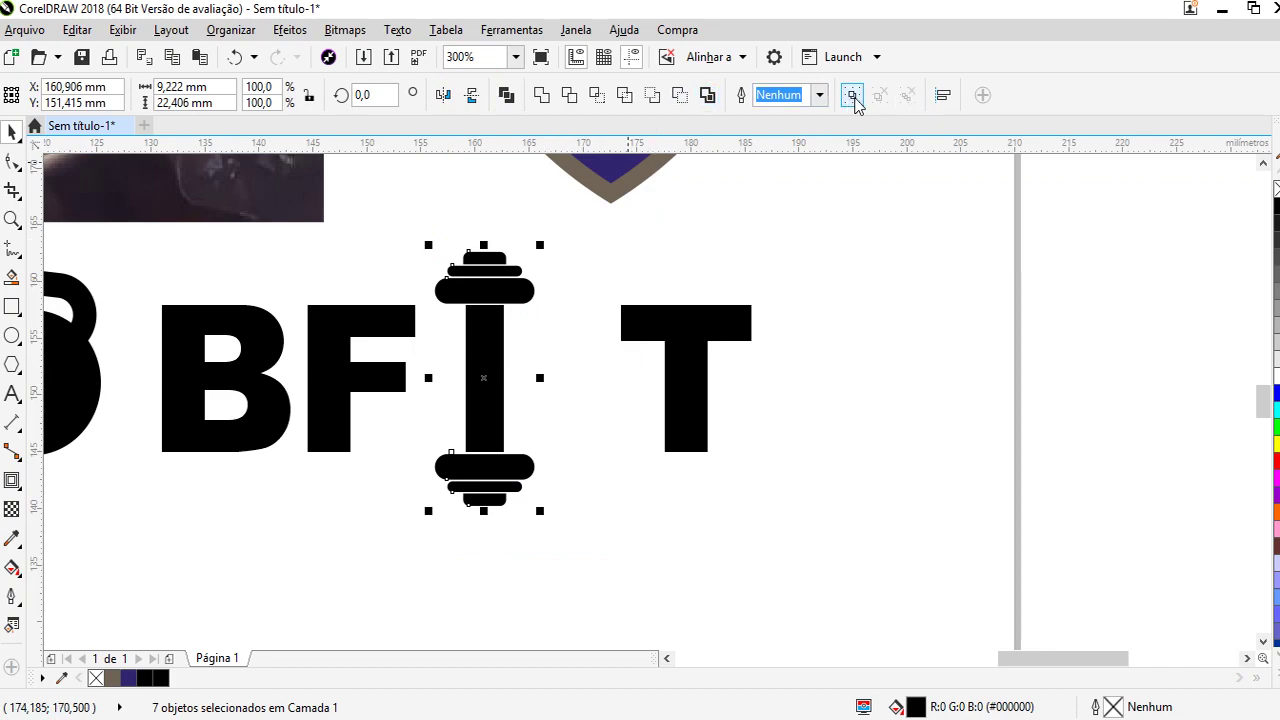
{"action": "left_click", "coordinate": [853, 97]}
Scale the dumbbell down to about 8.4 × 20.3 mm and align its middle vertically with the letter F
{"action": "left_click_drag", "start_coordinate": [541, 244], "coordinate": [545, 270]}
{"action": "left_click", "coordinate": [374, 306], "text": "shift"}
{"action": "left_click", "coordinate": [638, 563]}
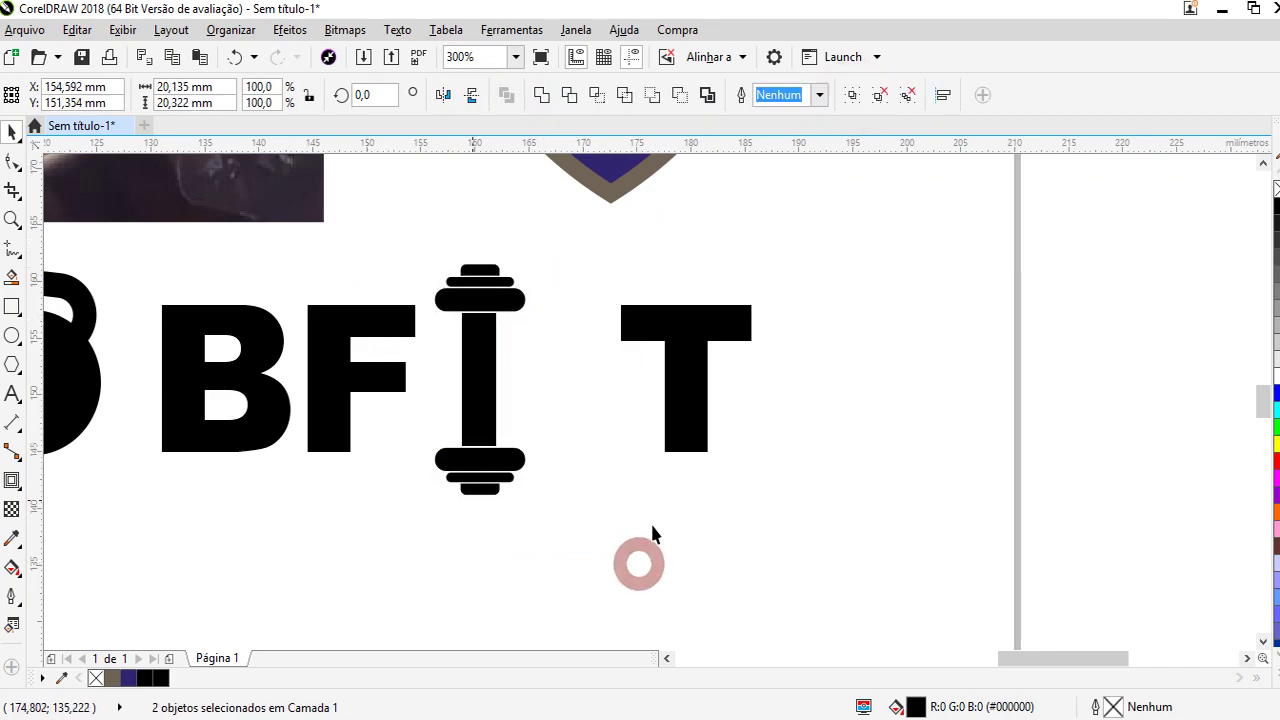
Scale the dumbbell down proportionally around its centre to 75%
{"action": "scroll", "coordinate": [676, 543], "scroll_direction": "down", "scroll_amount": 2}
{"action": "left_click", "coordinate": [603, 450]}
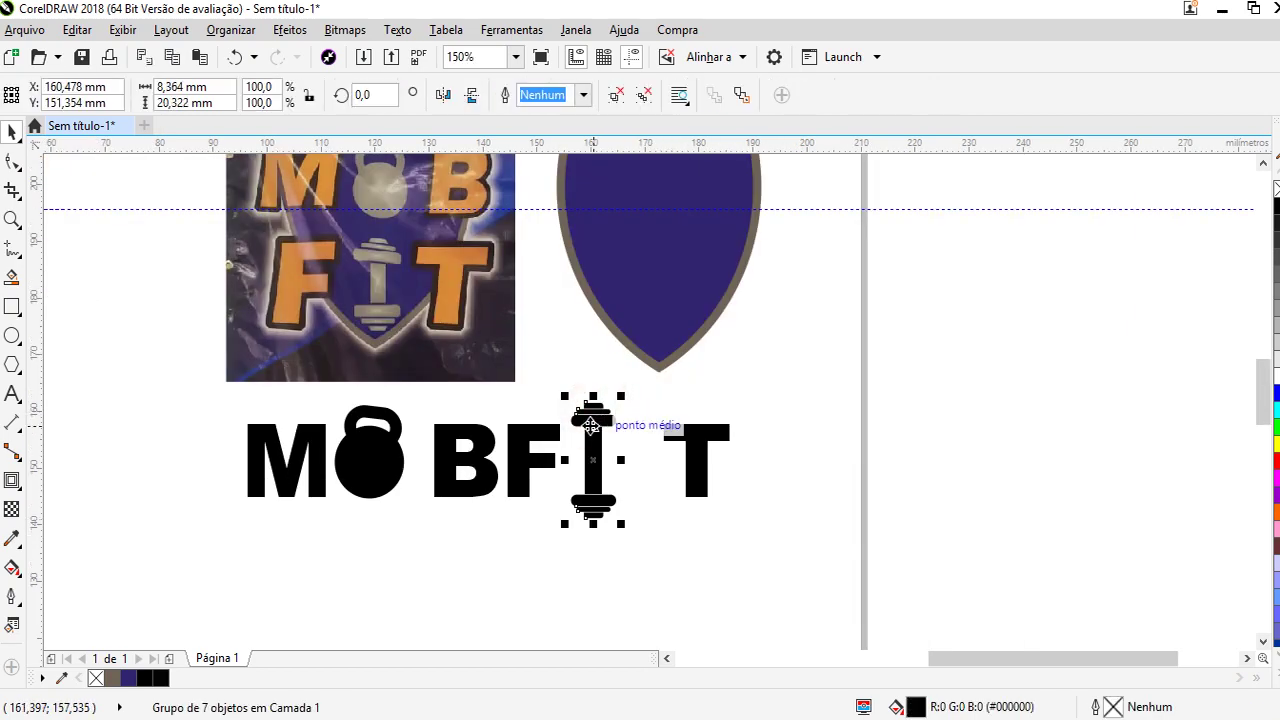
{"action": "left_click_drag", "start_coordinate": [625, 398], "coordinate": [623, 409]}
Widen the dumbbell horizontally to 123%, making it about 7.7 mm wide while keeping its height
{"action": "scroll", "coordinate": [603, 460], "scroll_direction": "up", "scroll_amount": 2}
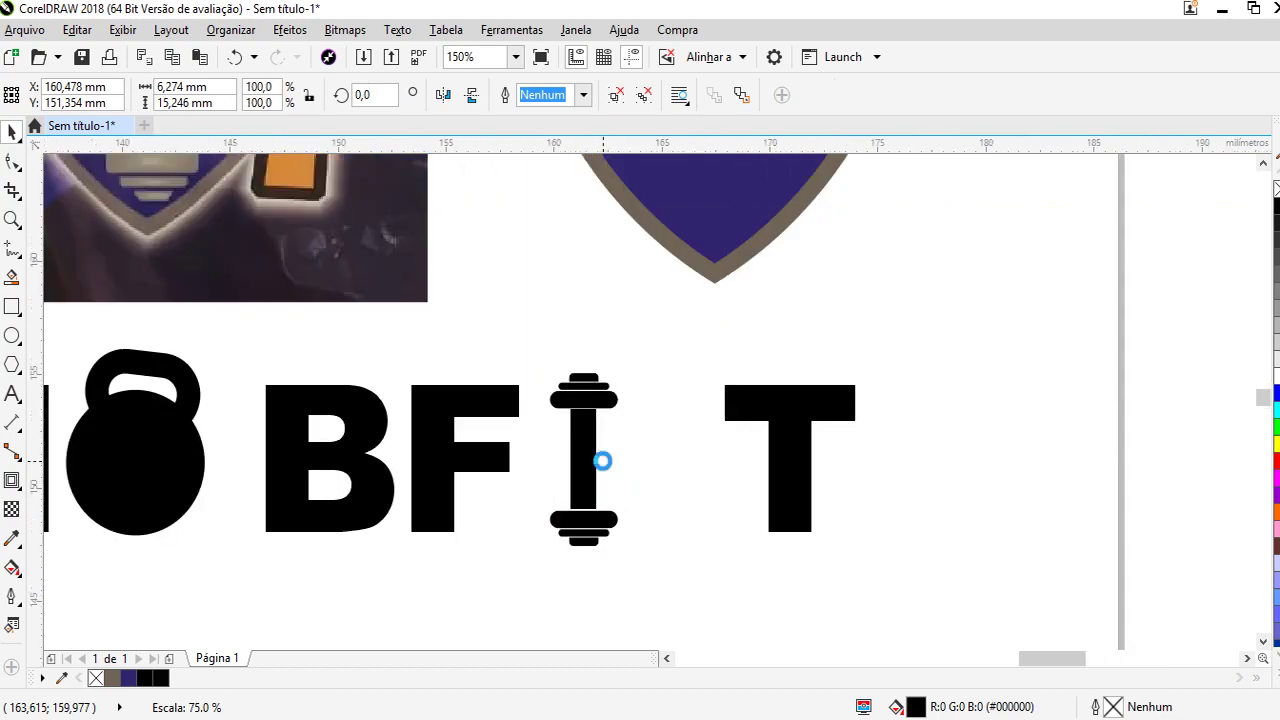
{"action": "left_click_drag", "start_coordinate": [634, 457], "coordinate": [668, 466]}
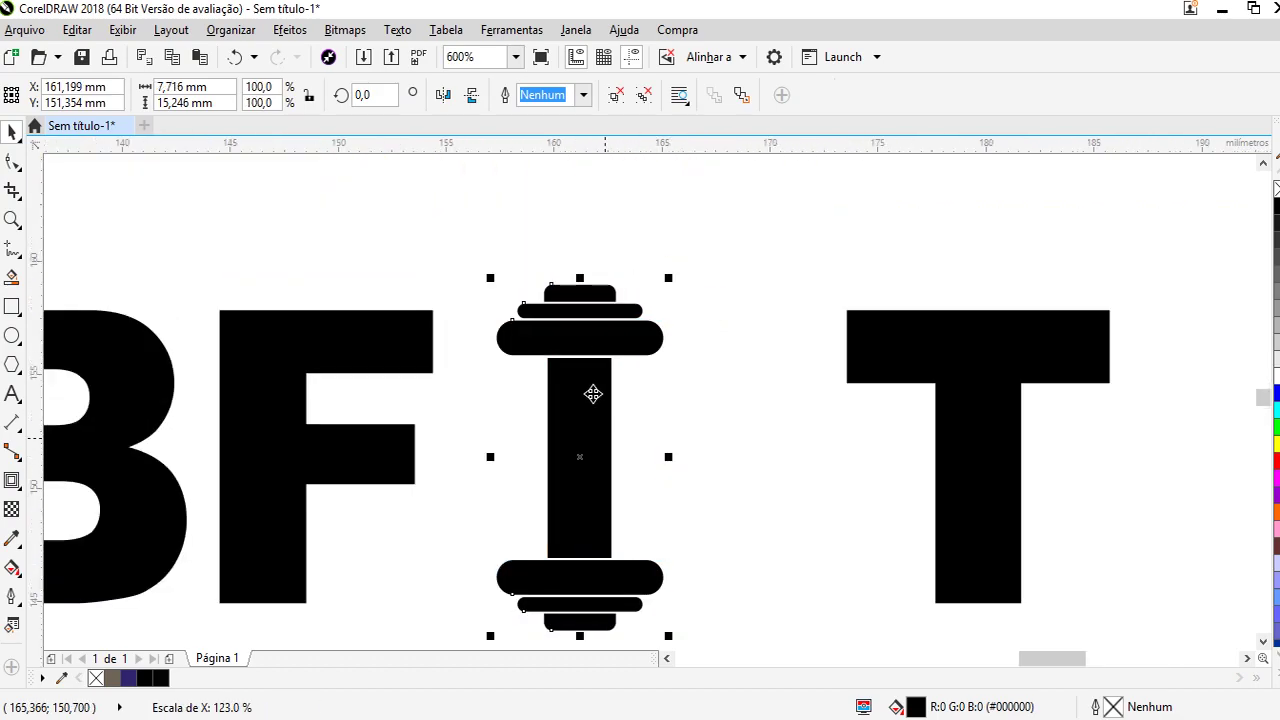
{"action": "left_click", "coordinate": [383, 340], "text": "shift"}
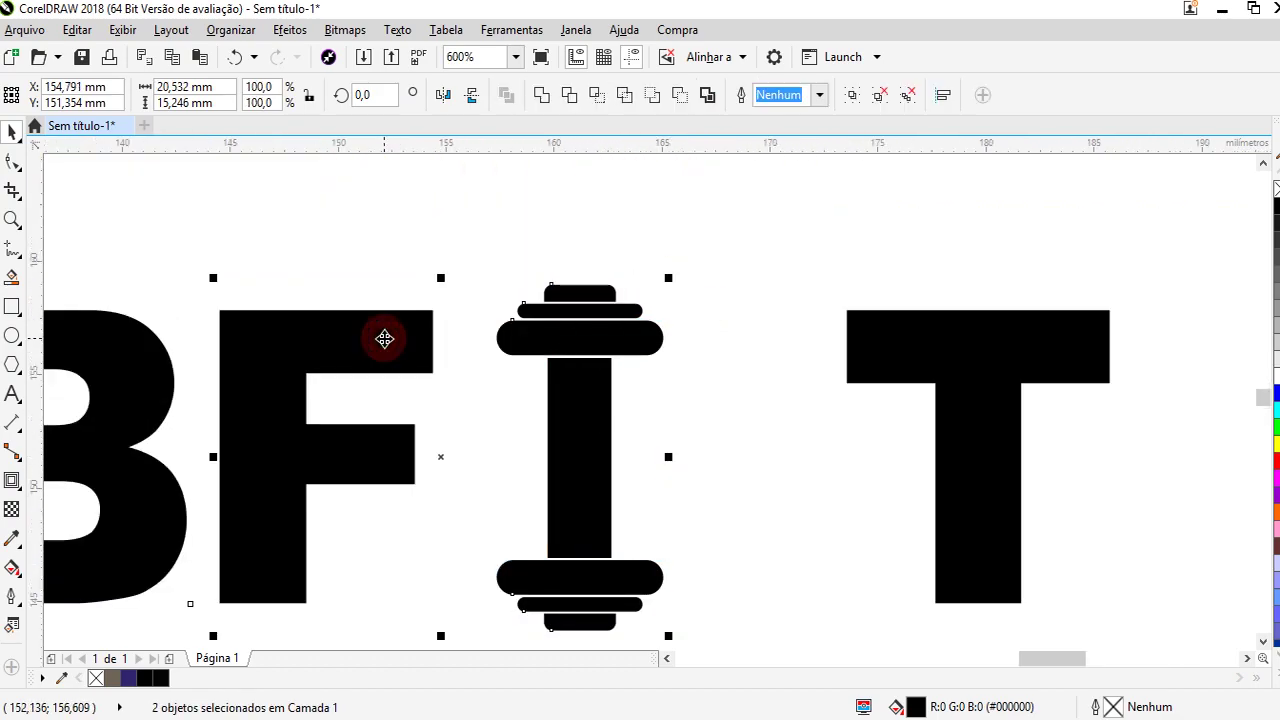
{"action": "left_click", "coordinate": [437, 257]}
{"action": "scroll", "coordinate": [494, 294], "scroll_direction": "down", "scroll_amount": 2}
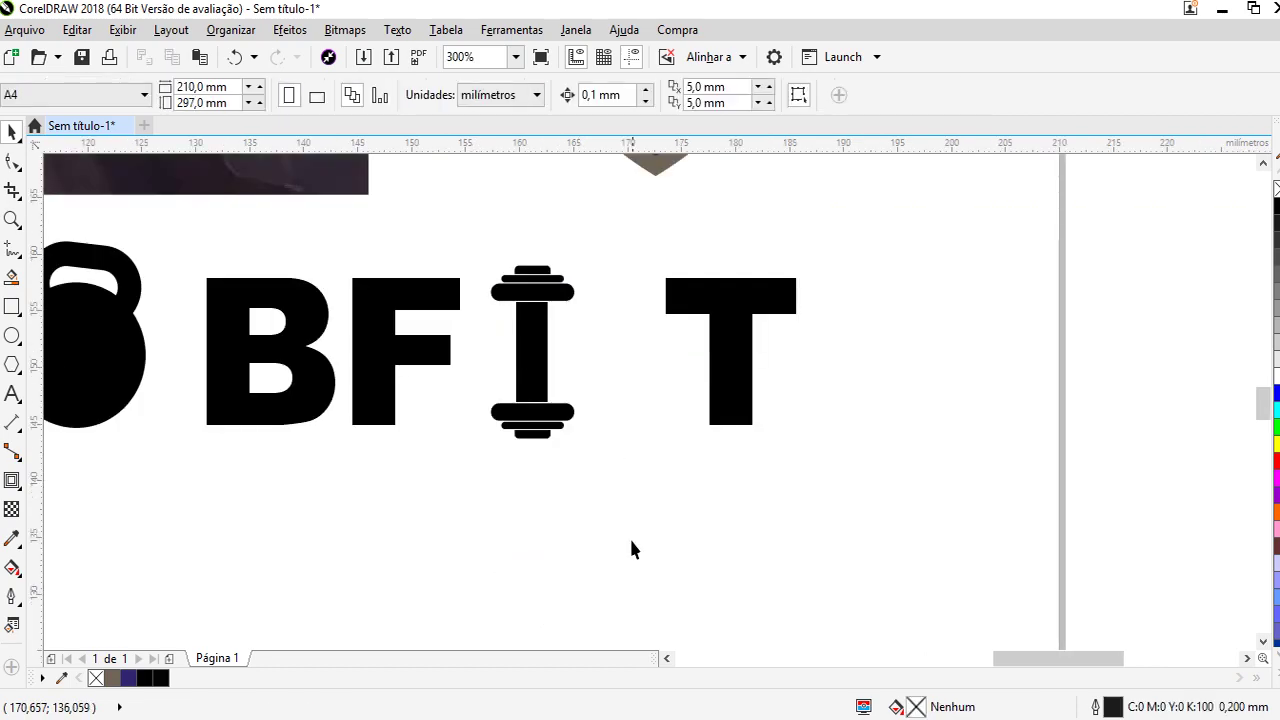
Stretch the dumbbell vertically about its centre to 114.1%, making it about 17.4 mm tall
{"action": "left_click", "coordinate": [557, 280]}
{"action": "mouse_move", "coordinate": [533, 254]}
{"action": "left_mouse_down"}
{"action": "mouse_move", "coordinate": [535, 240]}
{"action": "mouse_move", "coordinate": [526, 266]}
{"action": "mouse_move", "coordinate": [526, 250]}
{"action": "left_mouse_up"}
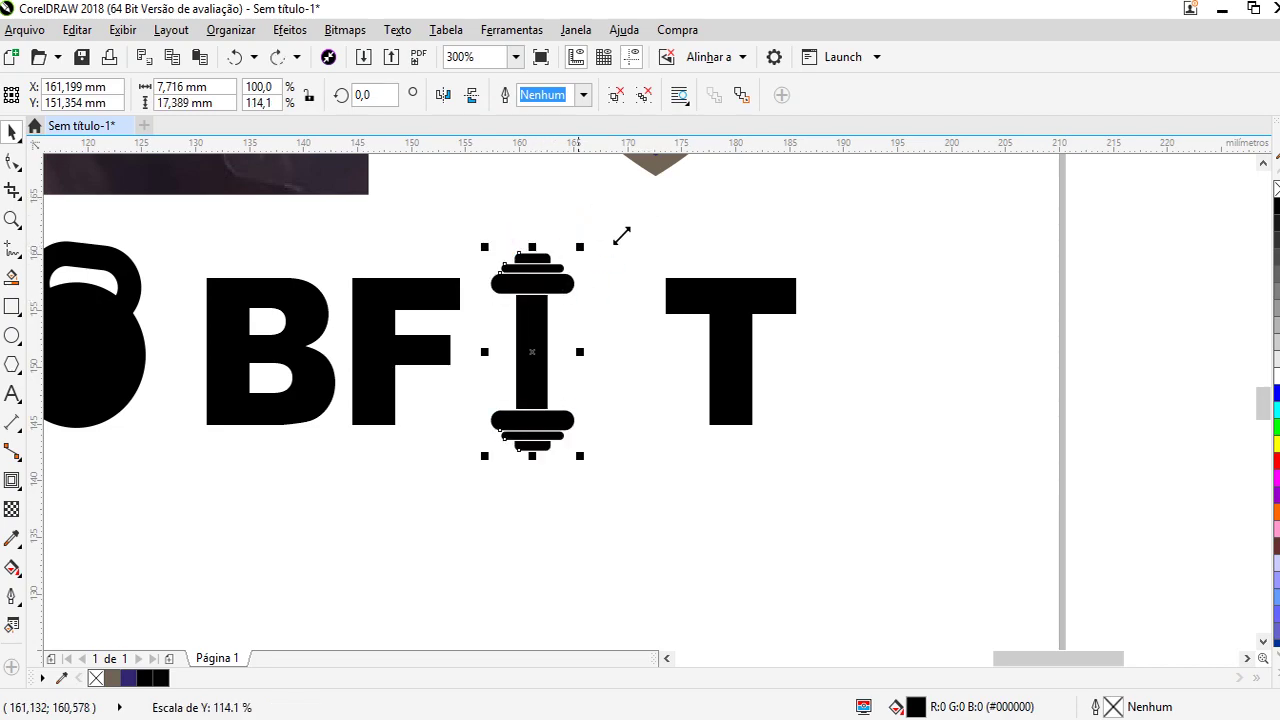
{"action": "left_click", "coordinate": [648, 228]}
{"action": "scroll", "coordinate": [618, 378], "scroll_direction": "down", "scroll_amount": 4}
{"action": "scroll", "coordinate": [600, 370], "scroll_direction": "up", "scroll_amount": 2}
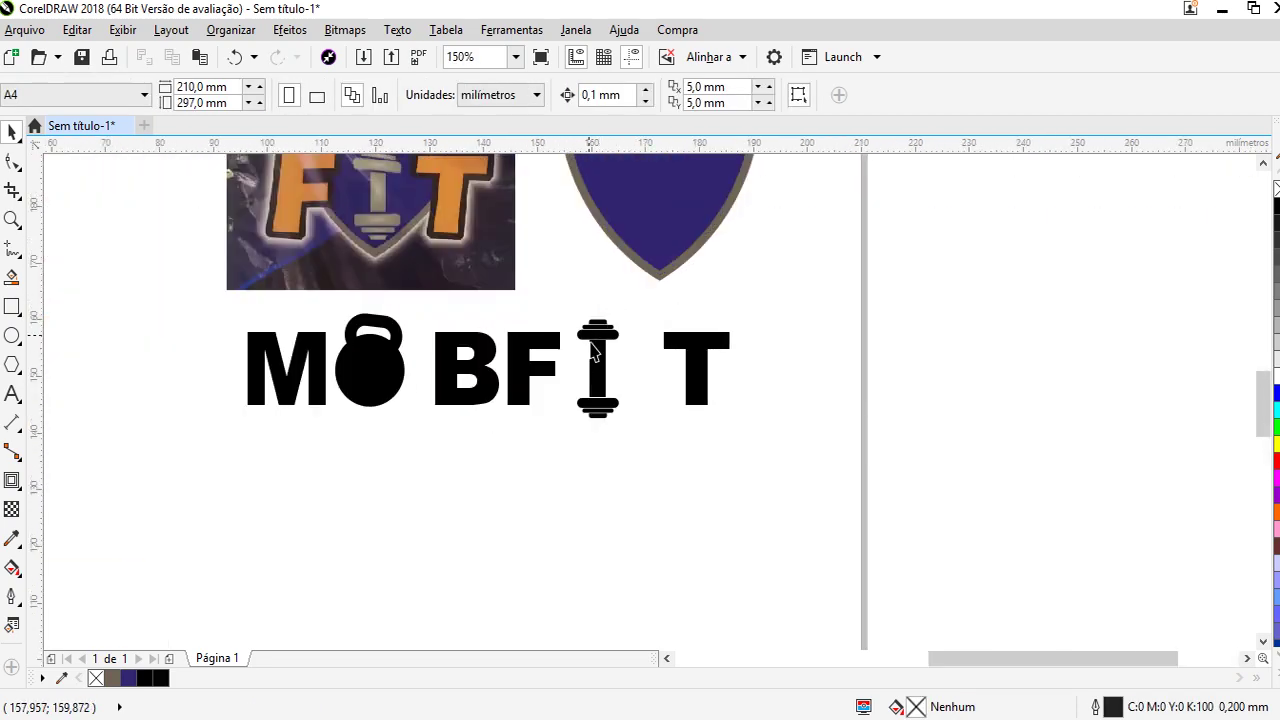
Widen the dumbbell to about 8.3 mm and nudge it left, closer to the letter F
{"action": "scroll", "coordinate": [593, 350], "scroll_direction": "up", "scroll_amount": 2}
{"action": "left_click_drag", "start_coordinate": [531, 274], "coordinate": [705, 546]}
{"action": "left_click_drag", "start_coordinate": [657, 402], "coordinate": [660, 404]}
{"action": "key", "text": "Left"}
{"action": "key", "text": "Left"}
{"action": "key", "text": "Left"}
{"action": "key", "text": "Left"}
{"action": "key", "text": "Left"}
{"action": "key", "text": "Left"}
{"action": "key", "text": "Left"}
{"action": "key", "text": "Left"}
Move the T left beside the dumbbell and shift B, F, dumbbell and T together left towards the kettlebell
{"action": "left_click_drag", "start_coordinate": [823, 374], "coordinate": [749, 380]}
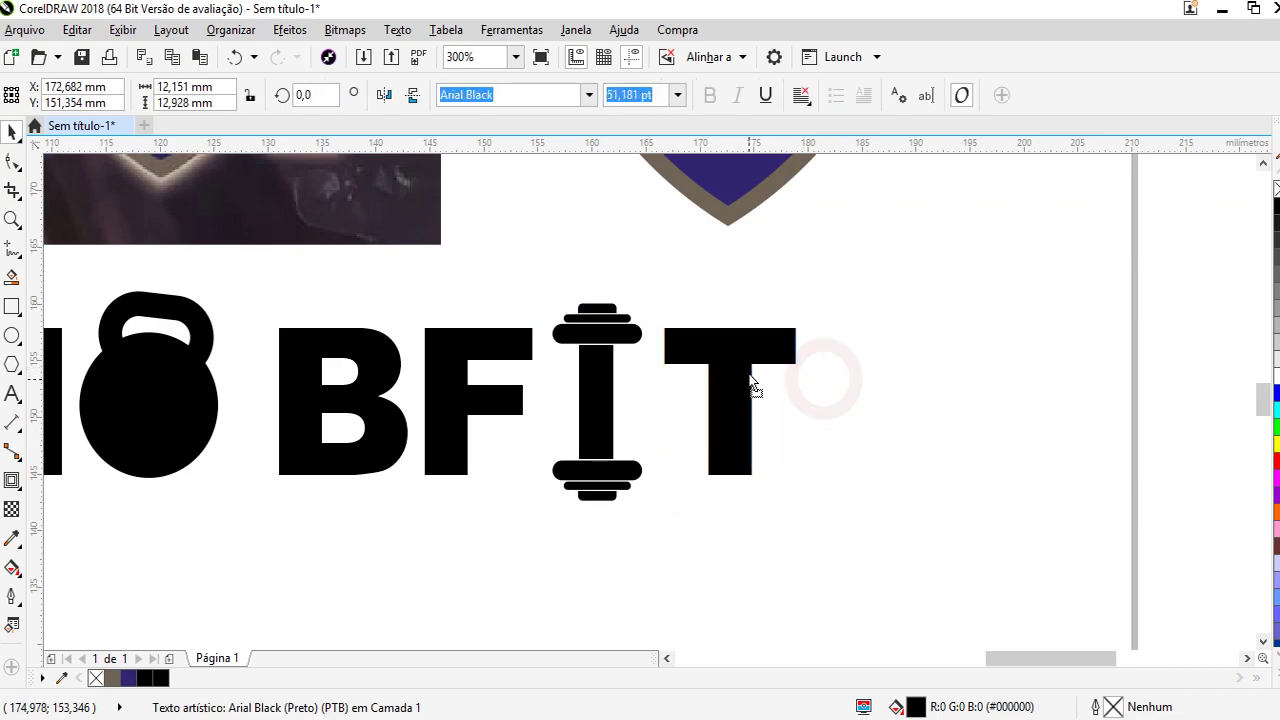
{"action": "left_click", "coordinate": [866, 360]}
{"action": "scroll", "coordinate": [850, 350], "scroll_direction": "down", "scroll_amount": 3}
{"action": "left_click_drag", "start_coordinate": [833, 339], "coordinate": [606, 415]}
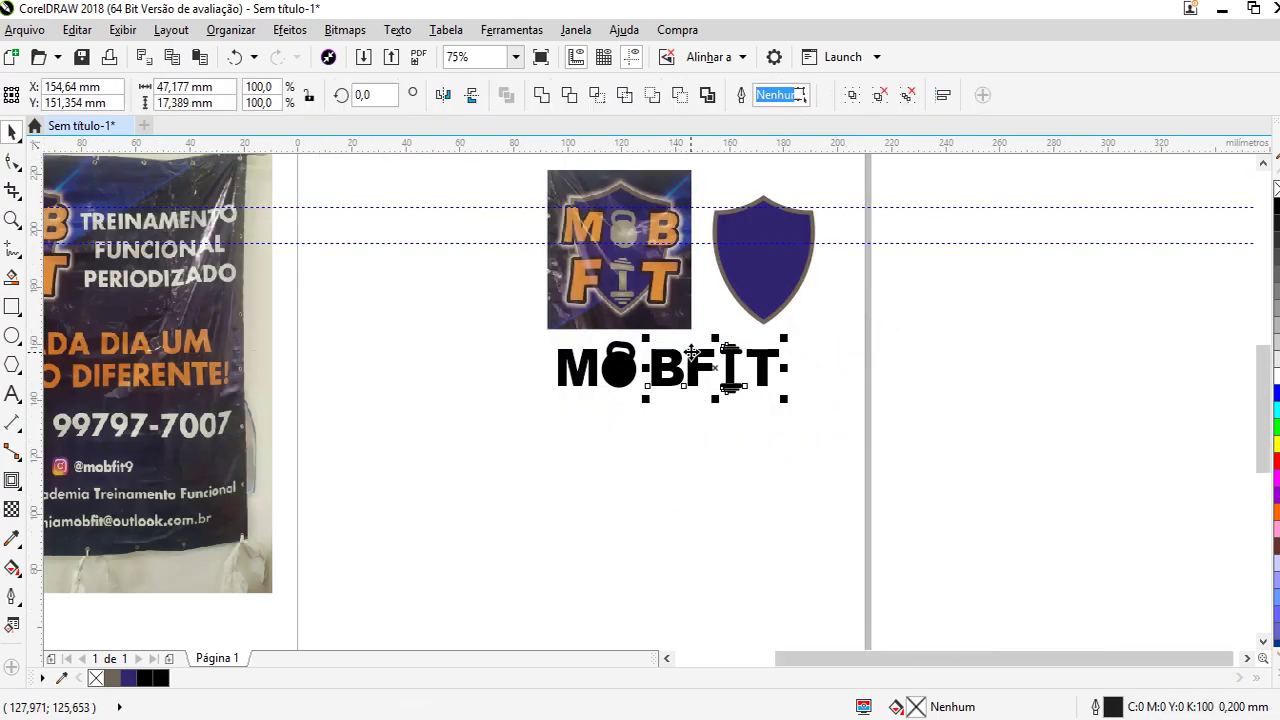
{"action": "scroll", "coordinate": [690, 352], "scroll_direction": "up", "scroll_amount": 2}
{"action": "left_click_drag", "start_coordinate": [686, 409], "coordinate": [720, 413]}
{"action": "left_click", "coordinate": [979, 456]}
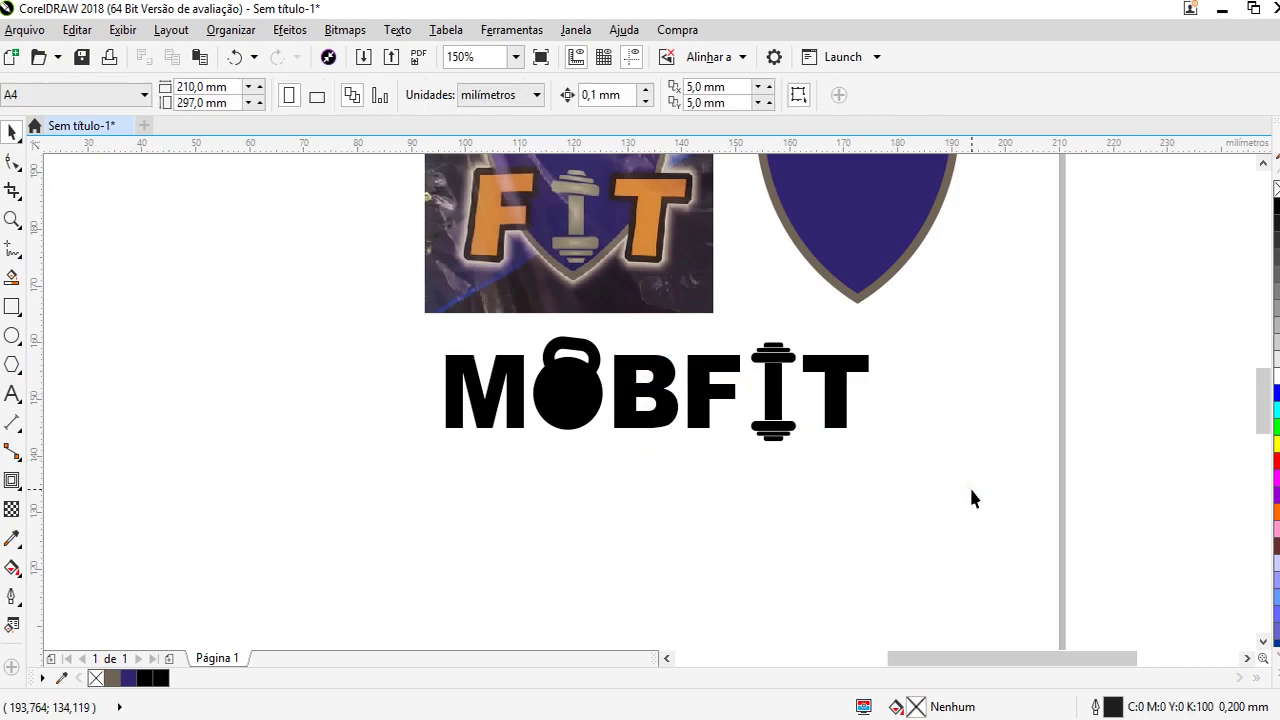
Scale the dumbbell to about 8.1 × 16.5 mm and align its middle vertically with the letter F
{"action": "left_click_drag", "start_coordinate": [716, 322], "coordinate": [861, 513]}
{"action": "scroll", "coordinate": [800, 347], "scroll_direction": "up", "scroll_amount": 4}
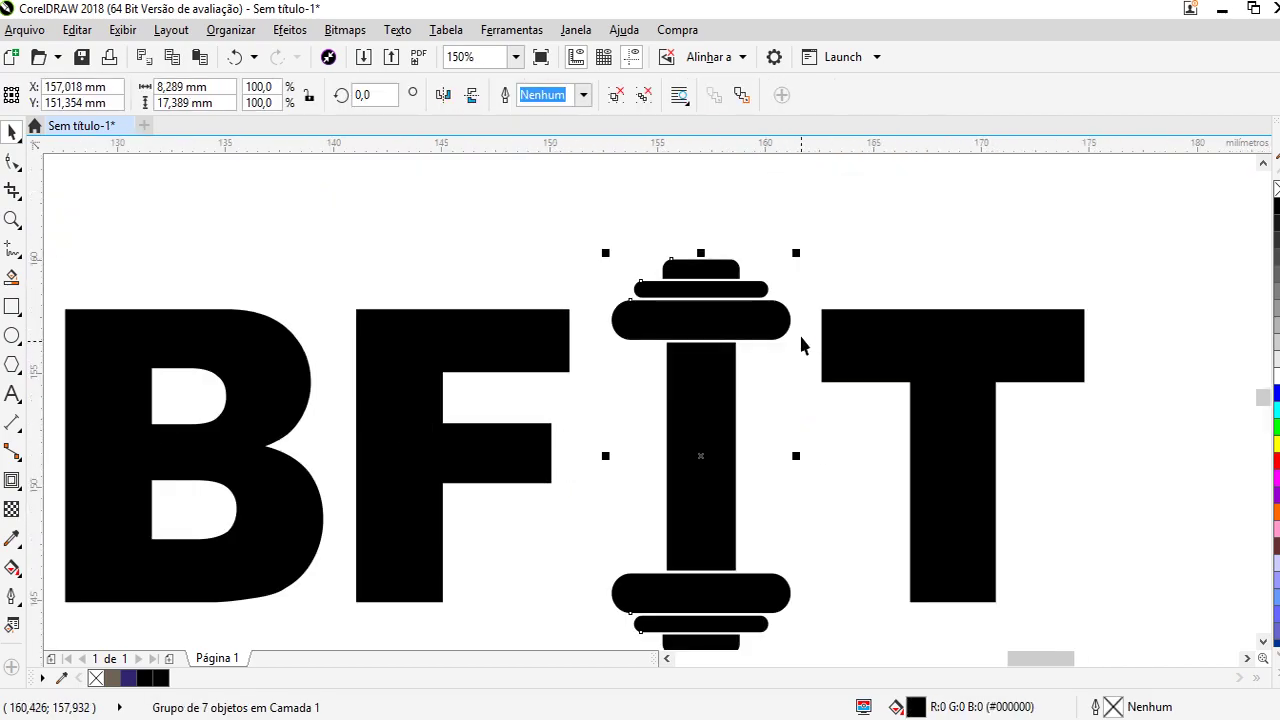
{"action": "left_click_drag", "start_coordinate": [797, 251], "coordinate": [784, 272]}
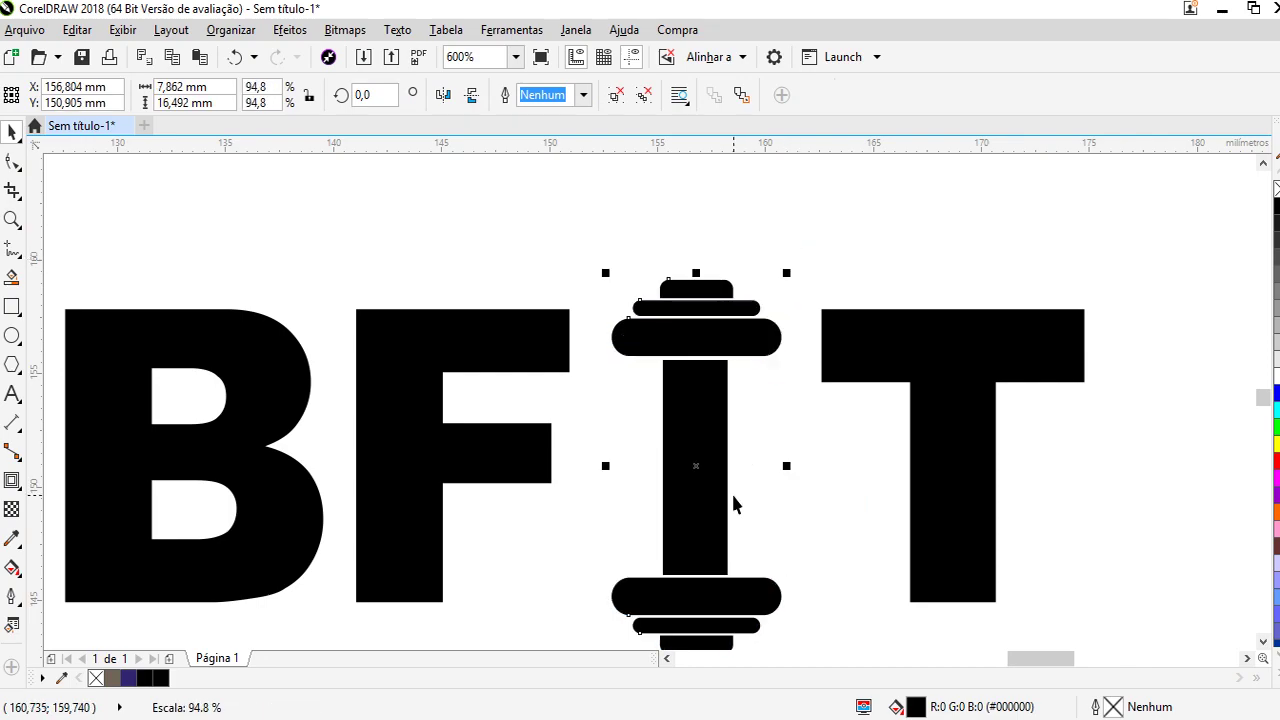
{"action": "left_click_drag", "start_coordinate": [787, 466], "coordinate": [788, 466]}
{"action": "left_click_drag", "start_coordinate": [796, 467], "coordinate": [791, 466]}
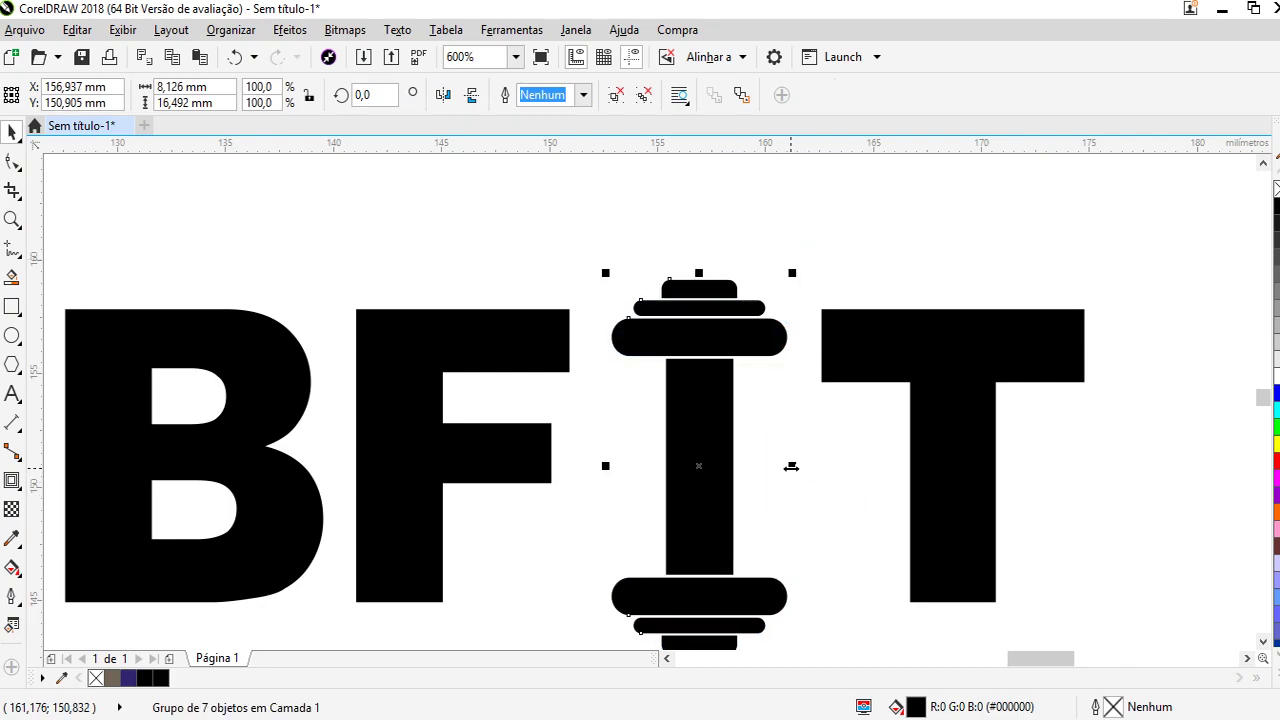
{"action": "left_click", "coordinate": [512, 344], "text": "shift"}
{"action": "left_click", "coordinate": [648, 243]}
{"action": "scroll", "coordinate": [831, 444], "scroll_direction": "down", "scroll_amount": 4}
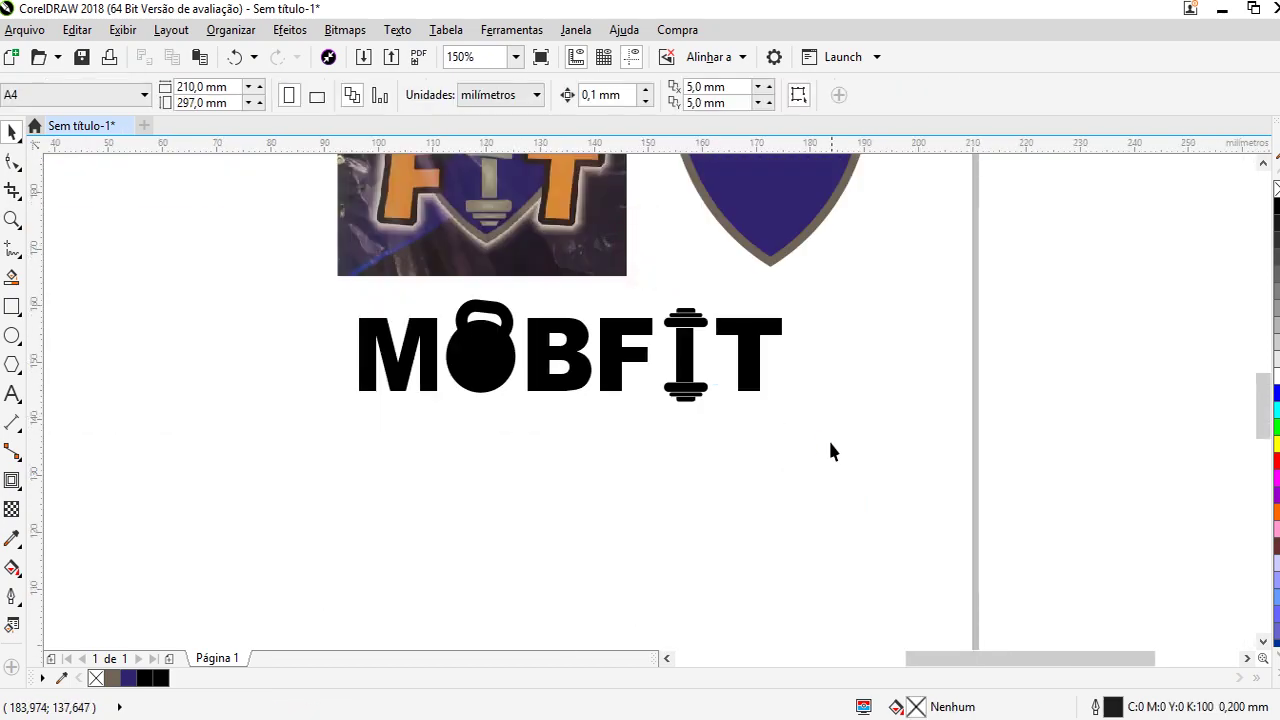
{"action": "scroll", "coordinate": [606, 465], "scroll_direction": "down", "scroll_amount": 2}
{"action": "scroll", "coordinate": [661, 448], "scroll_direction": "up", "scroll_amount": 2}
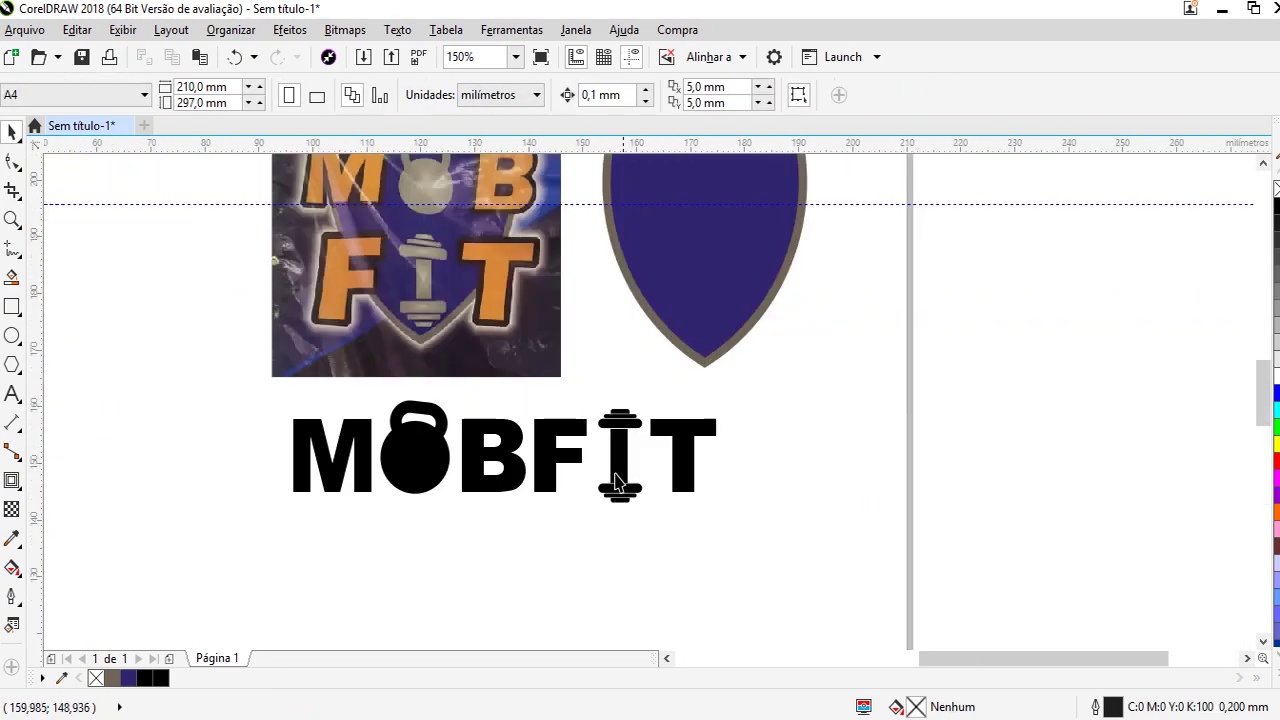
Scale the kettlebell down slightly in proportion to about 15.7 mm tall
{"action": "left_click", "coordinate": [395, 455]}
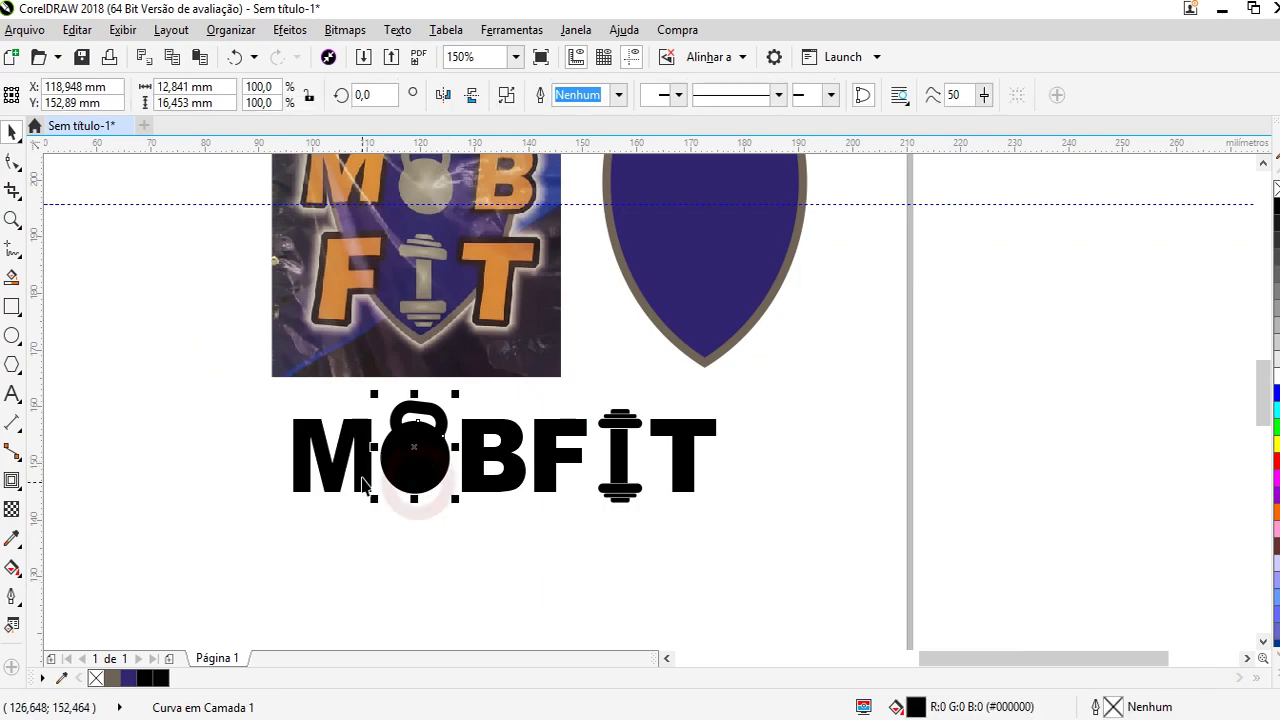
{"action": "scroll", "coordinate": [385, 452], "scroll_direction": "up", "scroll_amount": 4}
{"action": "left_click_drag", "start_coordinate": [666, 252], "coordinate": [664, 262]}
{"action": "left_click", "coordinate": [686, 257]}
{"action": "scroll", "coordinate": [677, 292], "scroll_direction": "down", "scroll_amount": 4}
{"action": "left_click_drag", "start_coordinate": [403, 274], "coordinate": [792, 441]}
{"action": "left_click", "coordinate": [724, 489]}
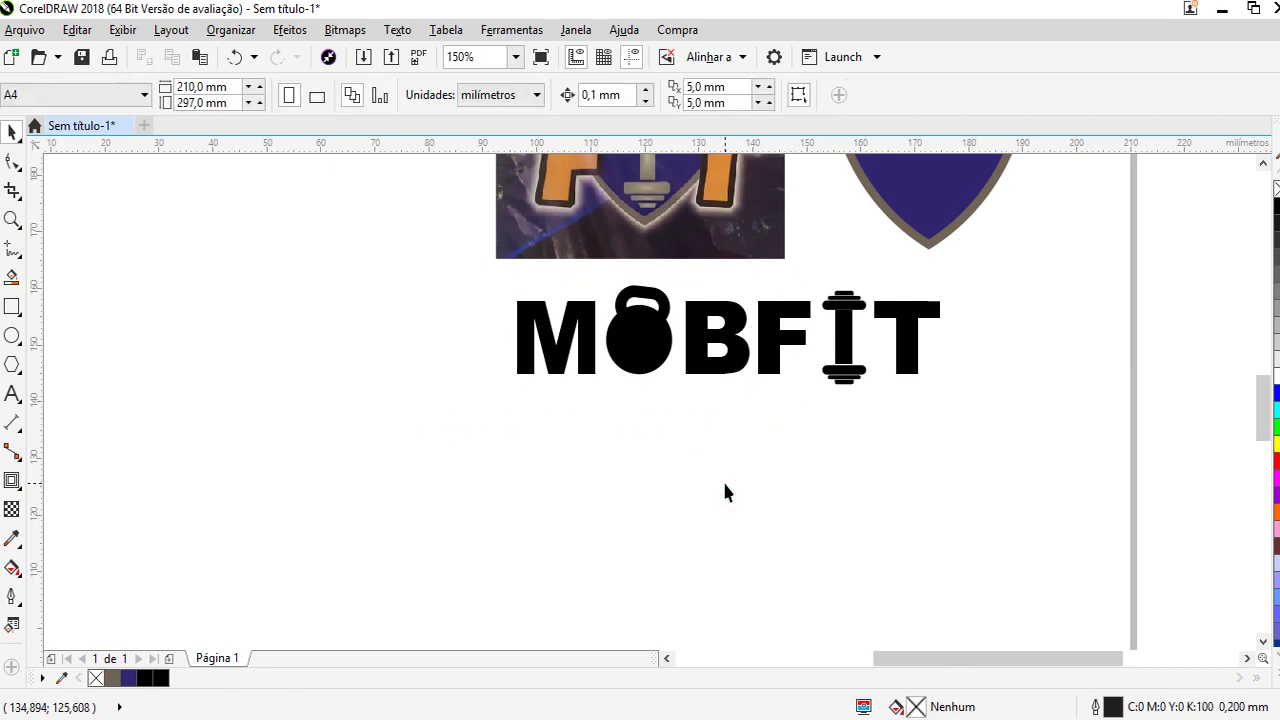
{"action": "left_click_drag", "start_coordinate": [814, 450], "coordinate": [1094, 436]}
{"action": "left_click", "coordinate": [1123, 449]}
Scale the dumbbell down proportionally about its centre to about 7.4 × 15.1 mm
{"action": "left_click", "coordinate": [833, 335]}
{"action": "scroll", "coordinate": [871, 330], "scroll_direction": "up", "scroll_amount": 2}
{"action": "left_click", "coordinate": [823, 354]}
{"action": "left_click", "coordinate": [851, 263]}
{"action": "left_click_drag", "start_coordinate": [865, 264], "coordinate": [859, 272]}
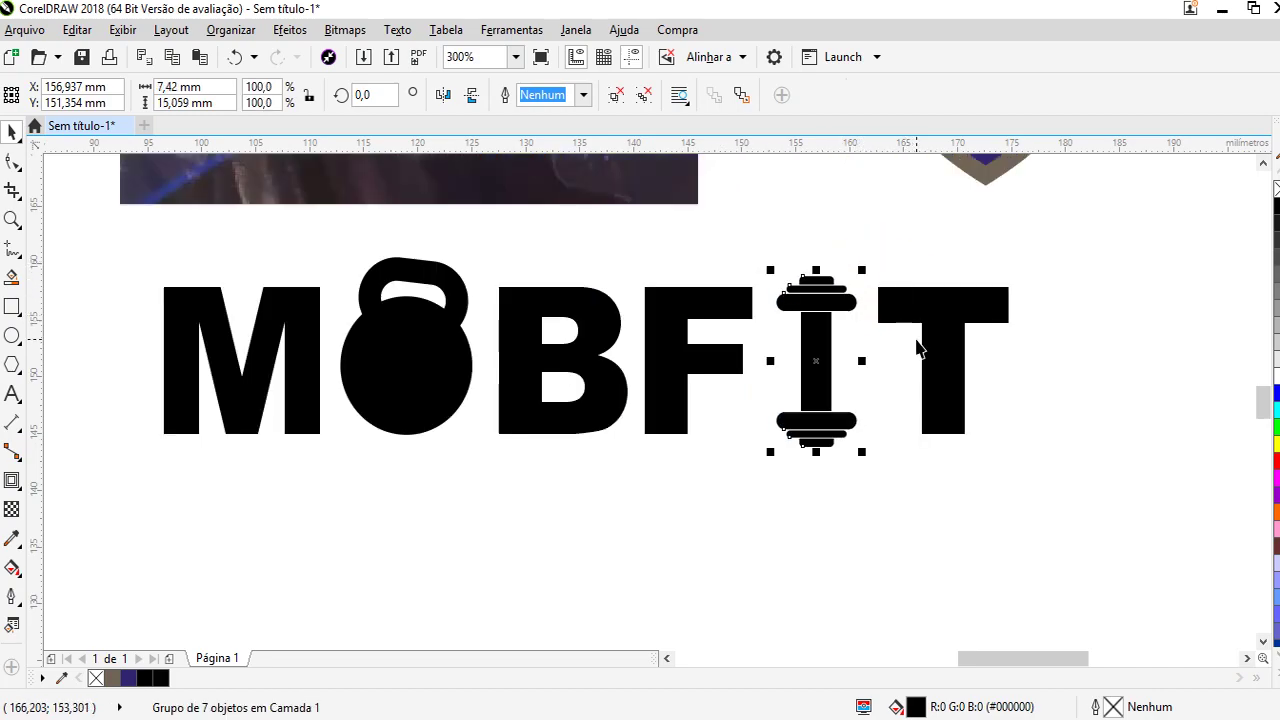
Align the dumbbell's middle vertically with the kettlebell
{"action": "left_click", "coordinate": [452, 370], "text": "shift"}
{"action": "key", "text": "e"}
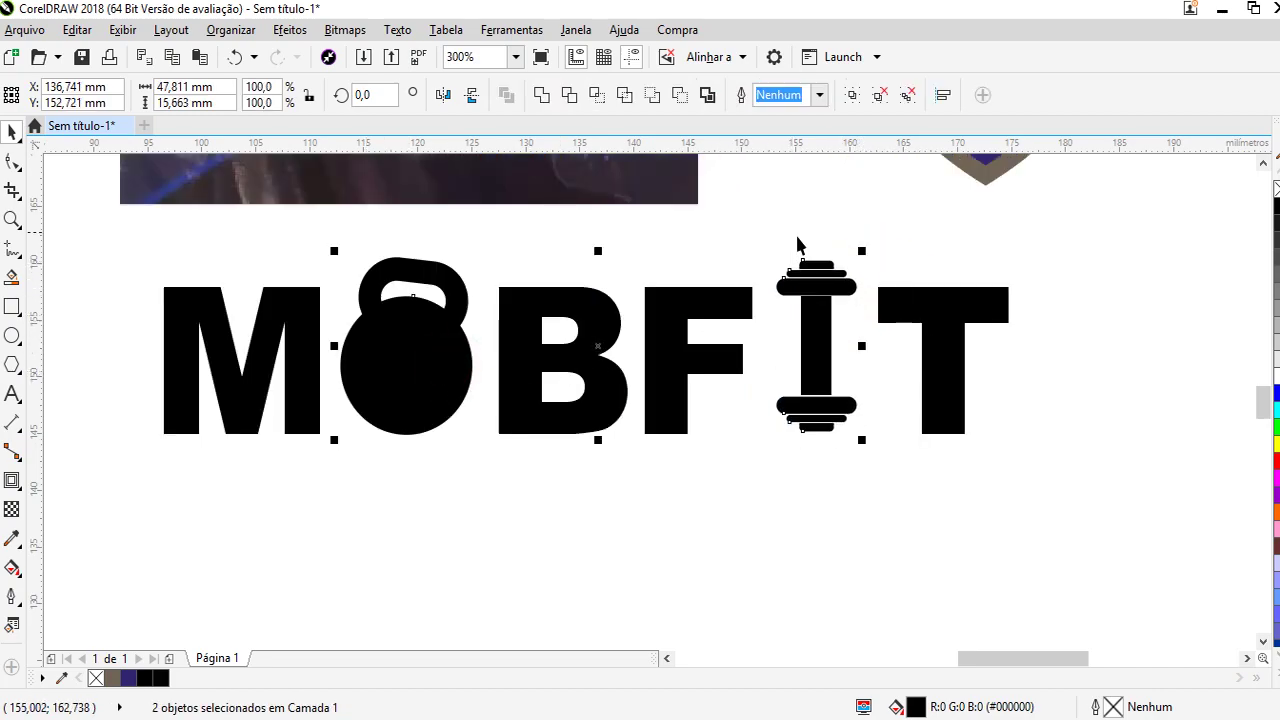
{"action": "left_click", "coordinate": [795, 218]}
{"action": "scroll", "coordinate": [528, 480], "scroll_direction": "down", "scroll_amount": 2}
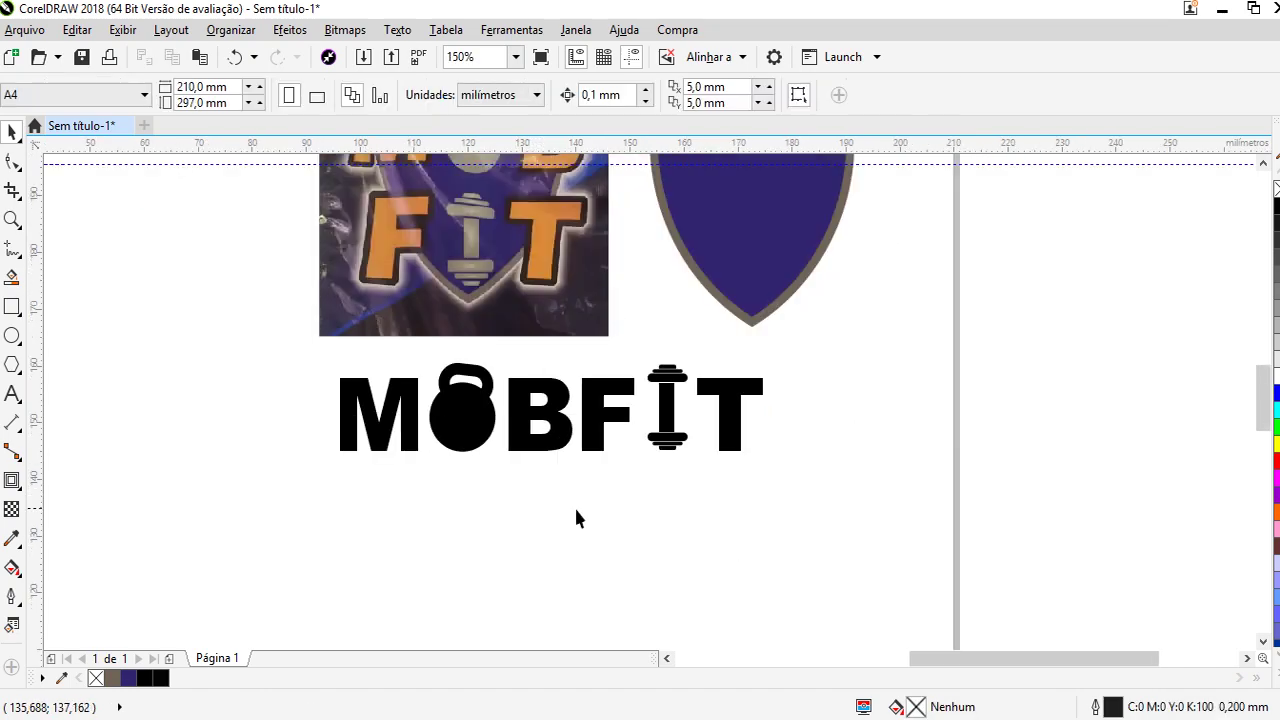
Select the whole MOB FIT lettering and compare it with the banner photo and the shield
{"action": "left_click_drag", "start_coordinate": [818, 348], "coordinate": [90, 550]}
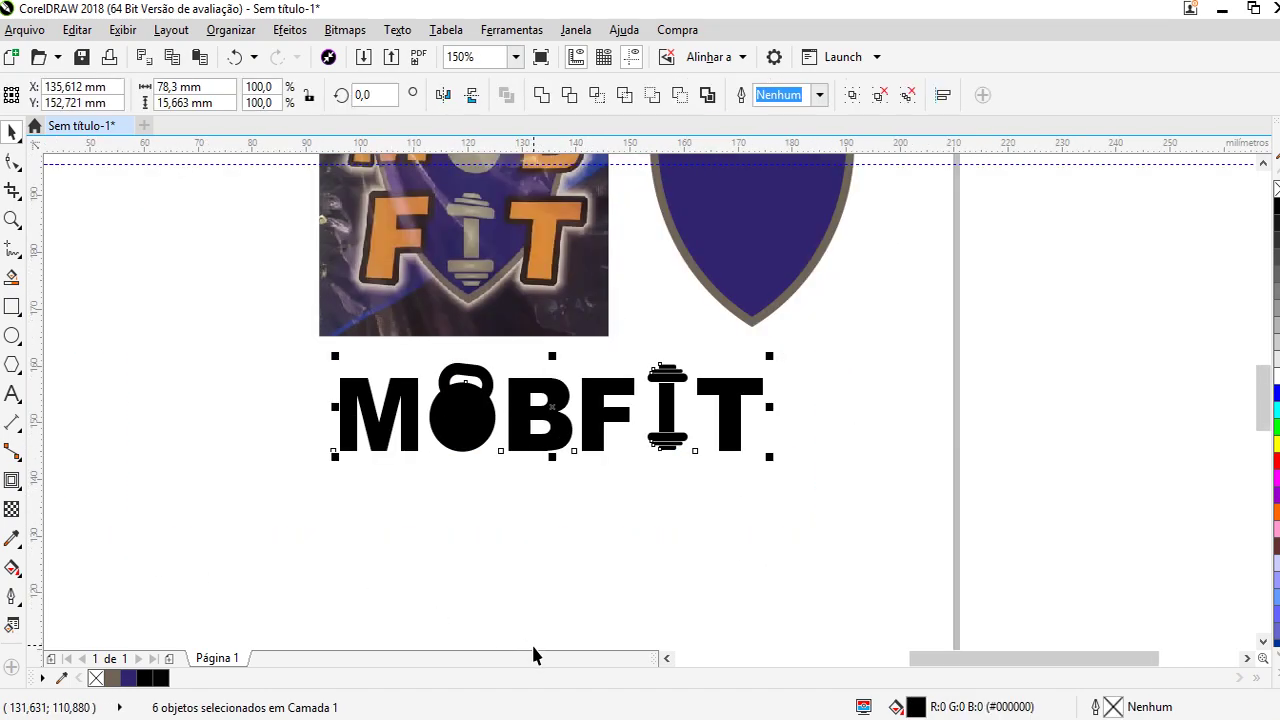
{"action": "key", "text": "e"}
{"action": "left_click", "coordinate": [685, 553]}
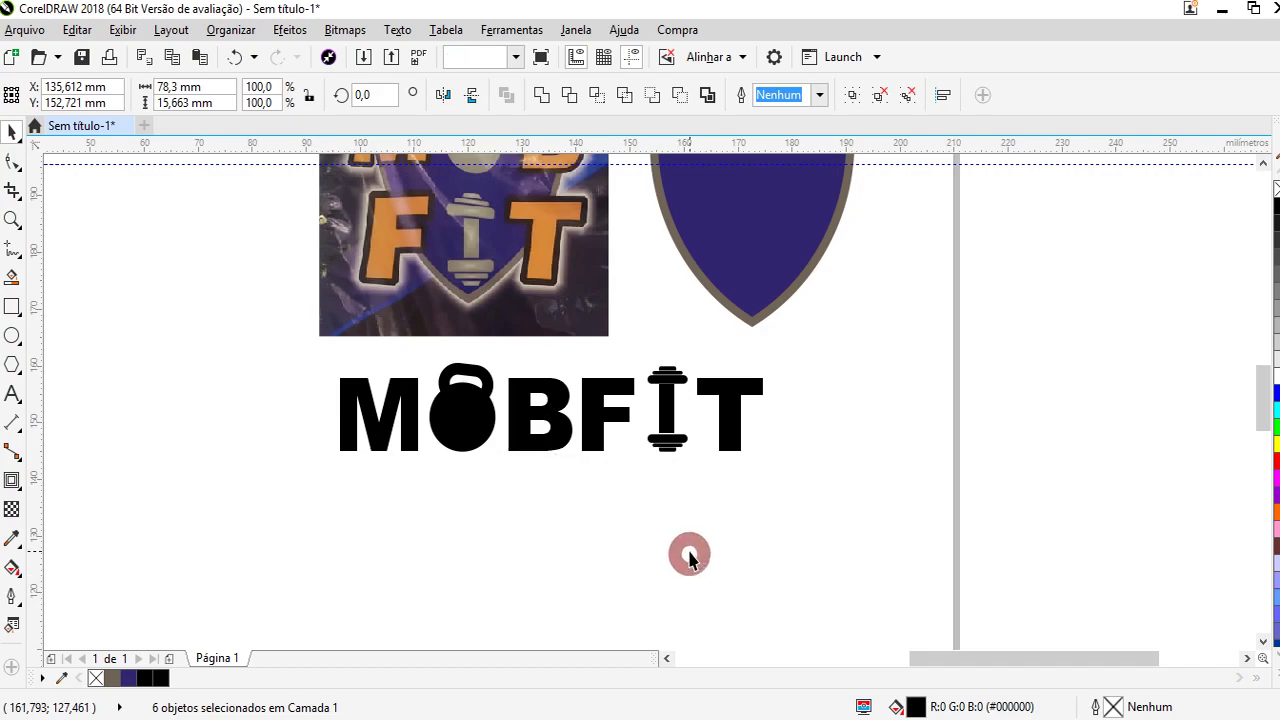
{"action": "scroll", "coordinate": [738, 563], "scroll_direction": "down", "scroll_amount": 2}
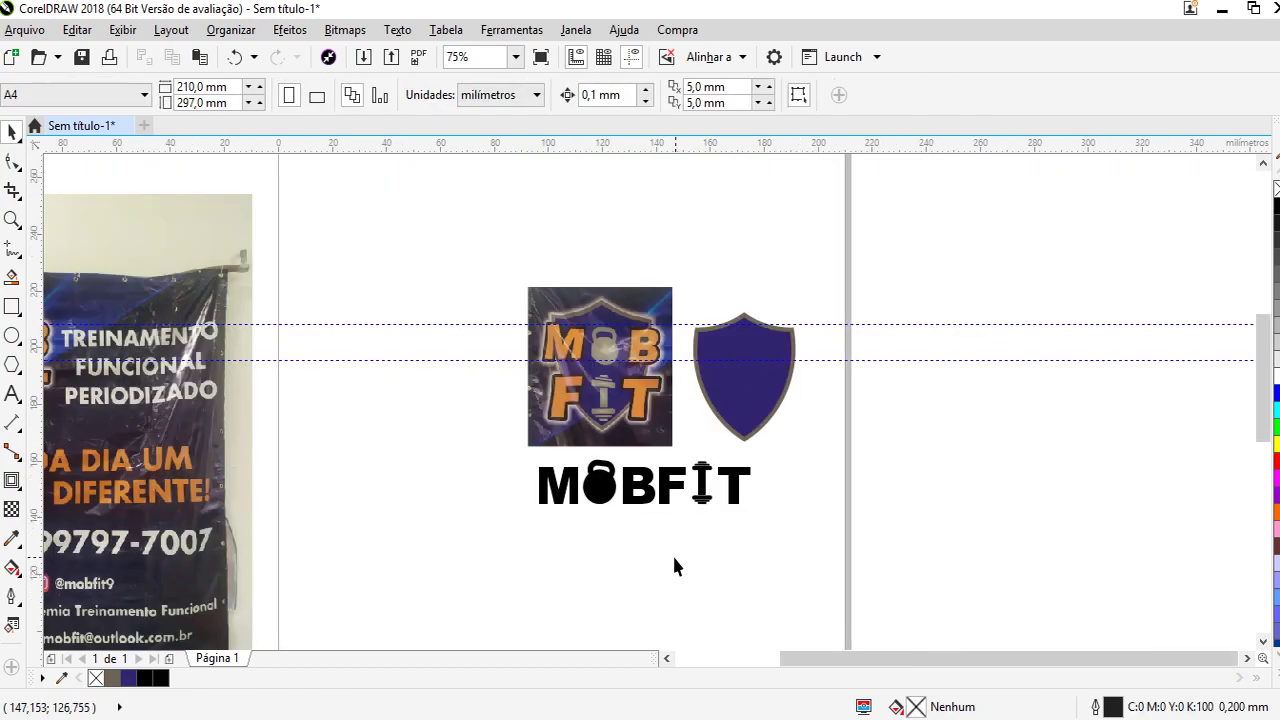
{"action": "left_click_drag", "start_coordinate": [305, 591], "coordinate": [347, 591]}
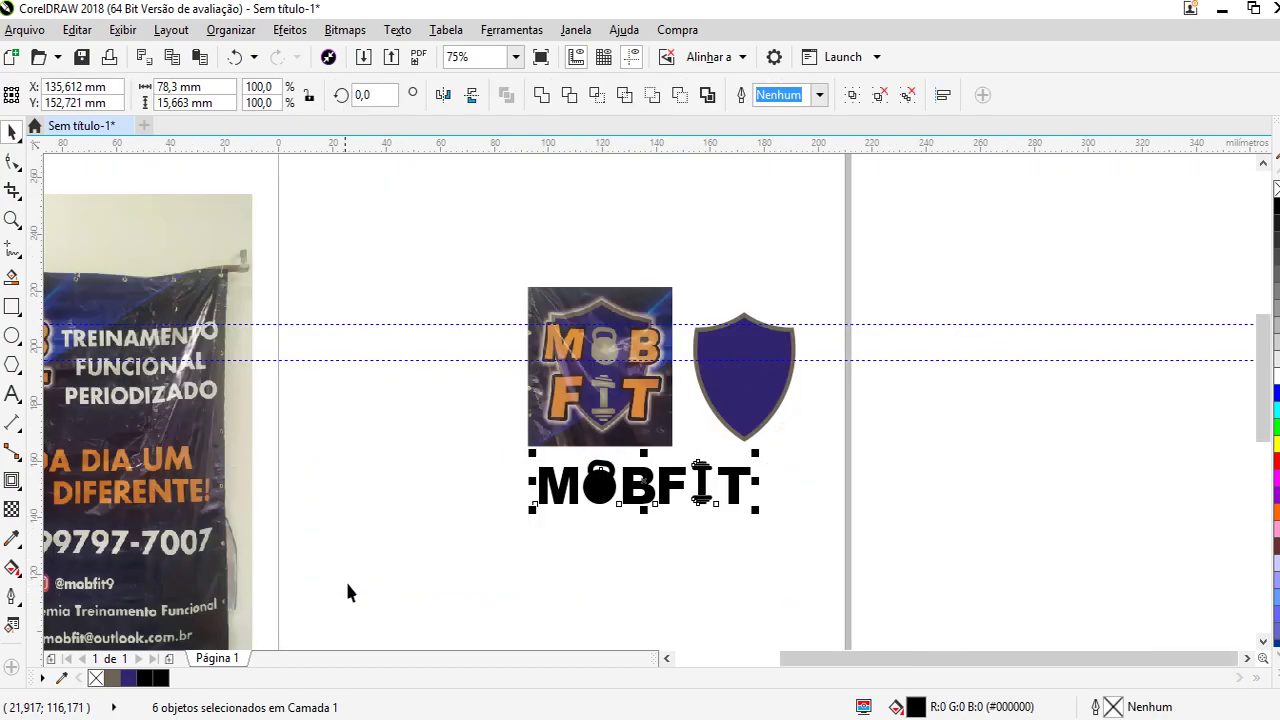
{"action": "scroll", "coordinate": [400, 525], "scroll_direction": "down", "scroll_amount": 1}
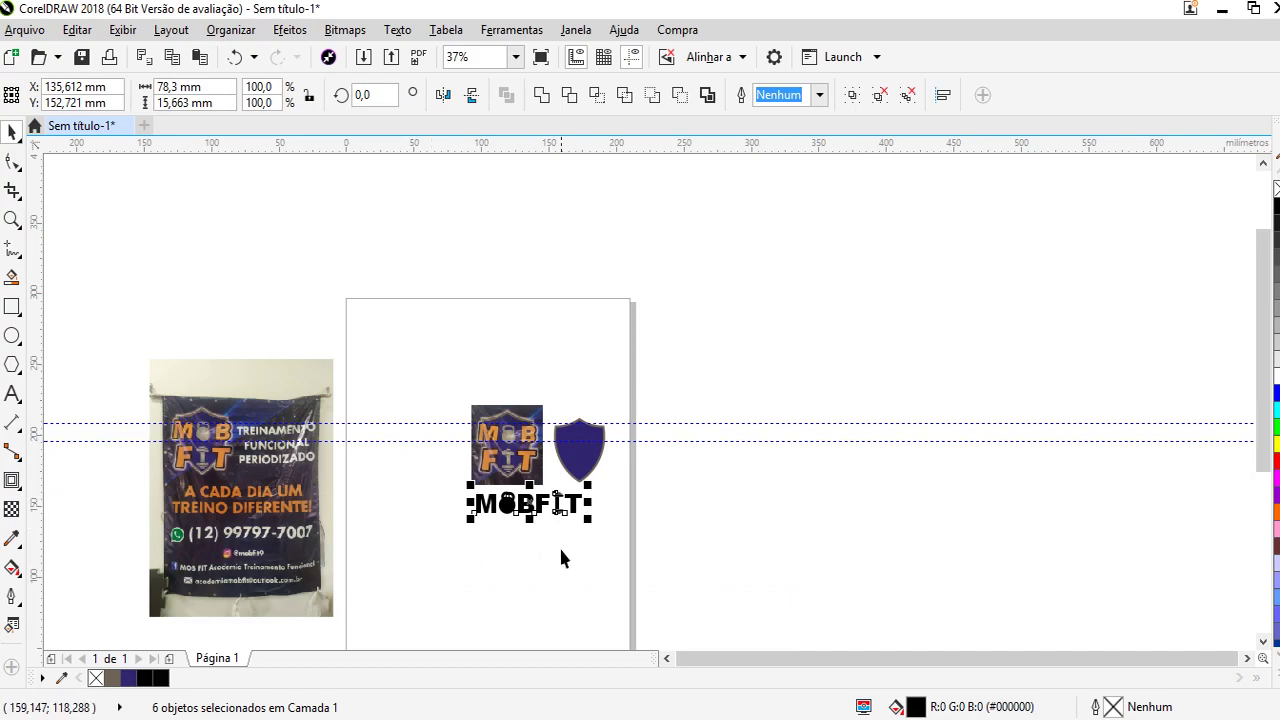
{"action": "scroll", "coordinate": [558, 505], "scroll_direction": "up", "scroll_amount": 1}
{"action": "left_click", "coordinate": [755, 570]}
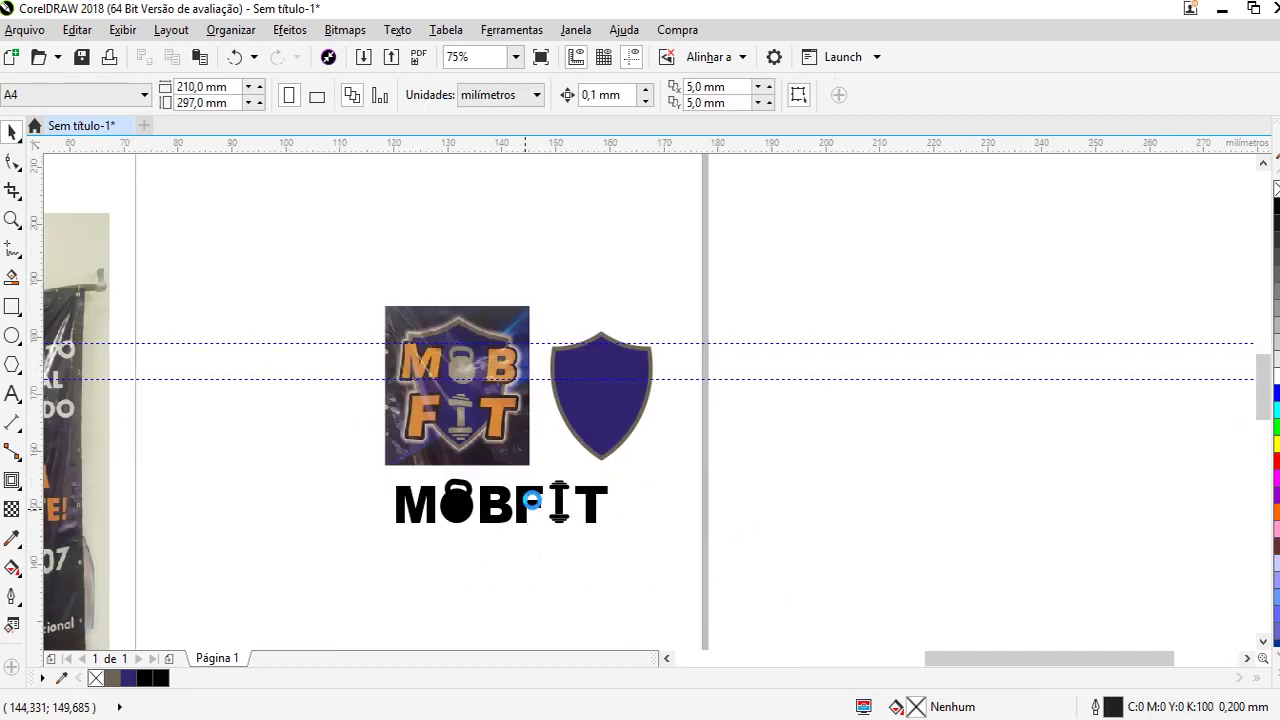
Even out the letter spacing by shifting the dumbbell left to about X 156.1 mm and the T left about 0.7 mm
{"action": "scroll", "coordinate": [526, 509], "scroll_direction": "up", "scroll_amount": 1}
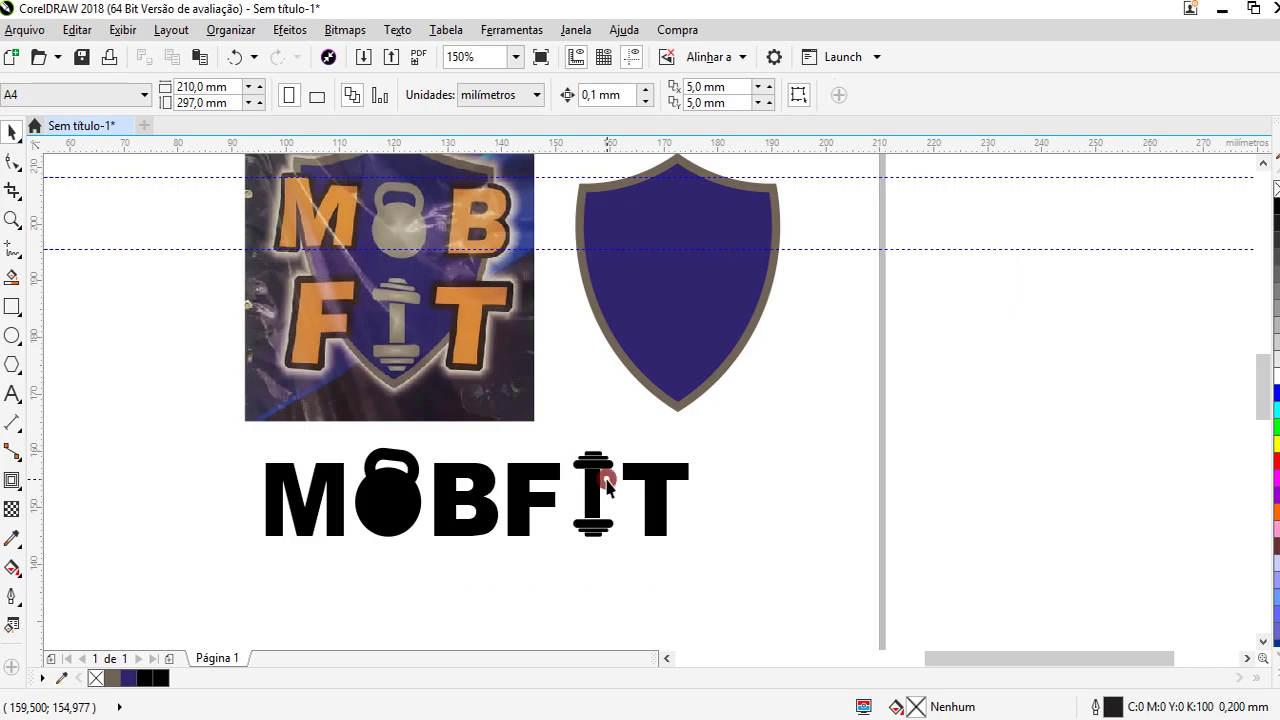
{"action": "left_click", "coordinate": [605, 486]}
{"action": "left_click_drag", "start_coordinate": [591, 492], "coordinate": [589, 494]}
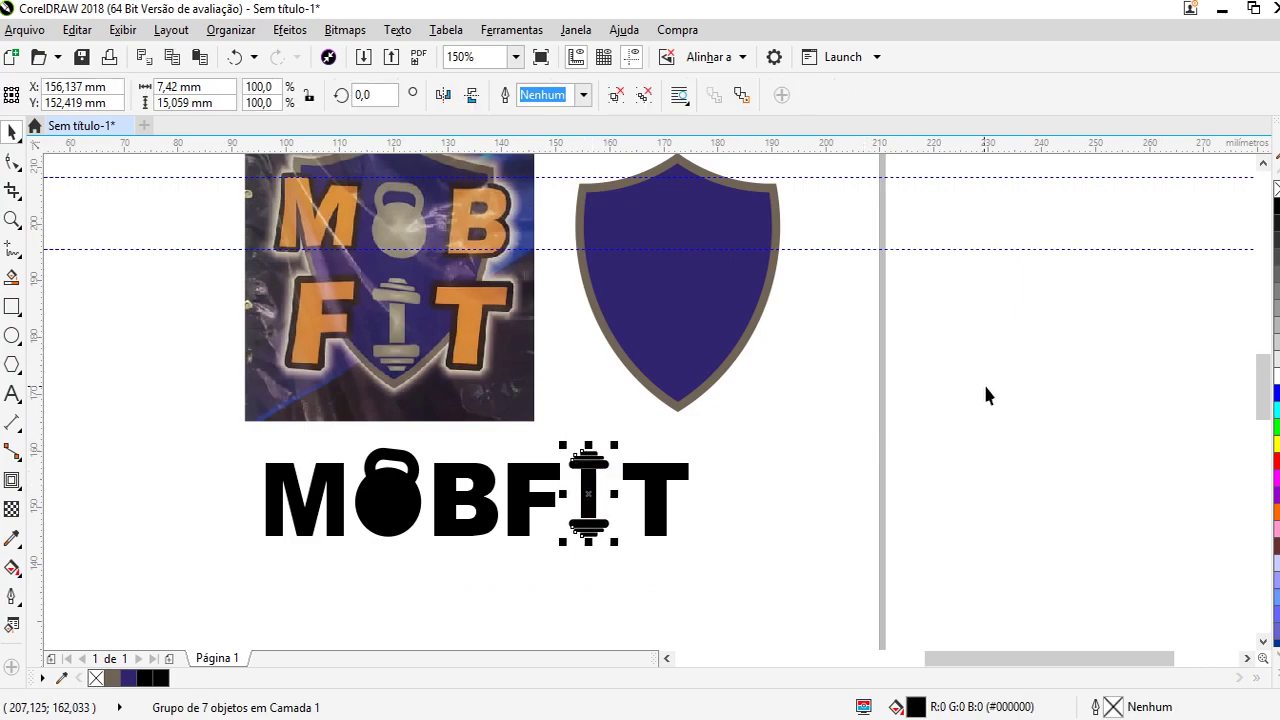
{"action": "left_click", "coordinate": [658, 480]}
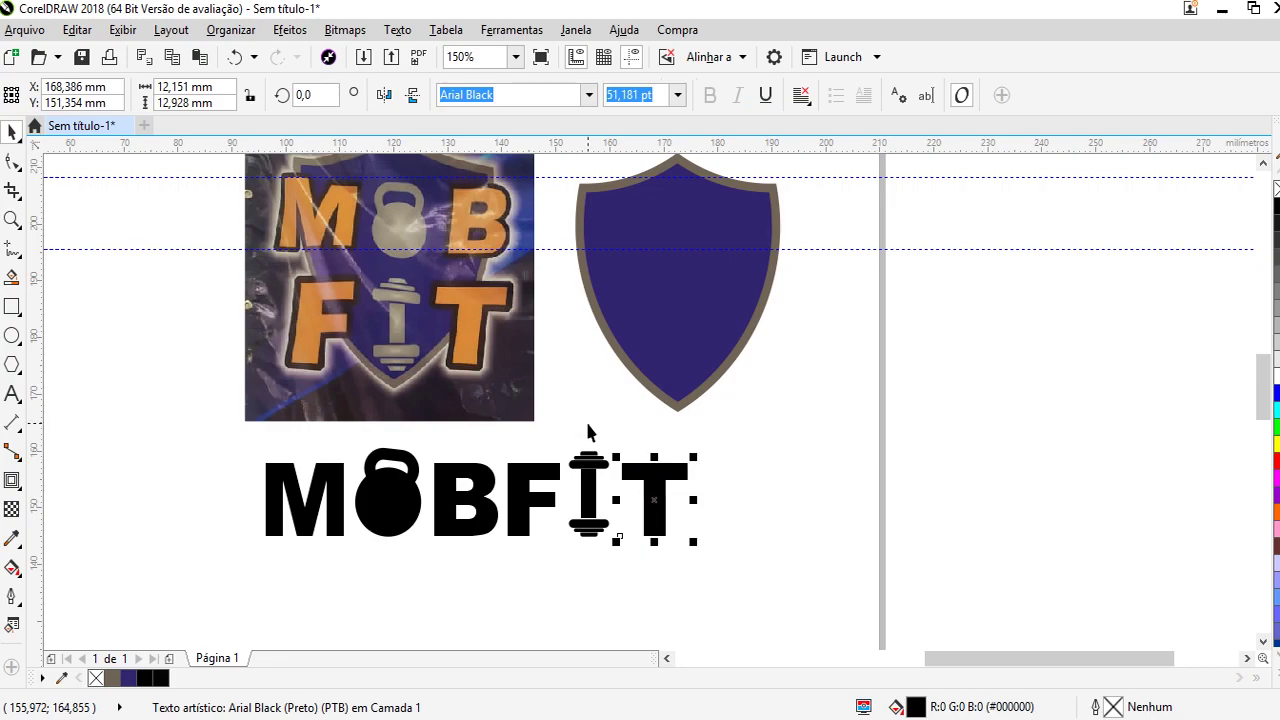
{"action": "key", "text": "Left"}
{"action": "key", "text": "Left"}
{"action": "left_click", "coordinate": [830, 490]}
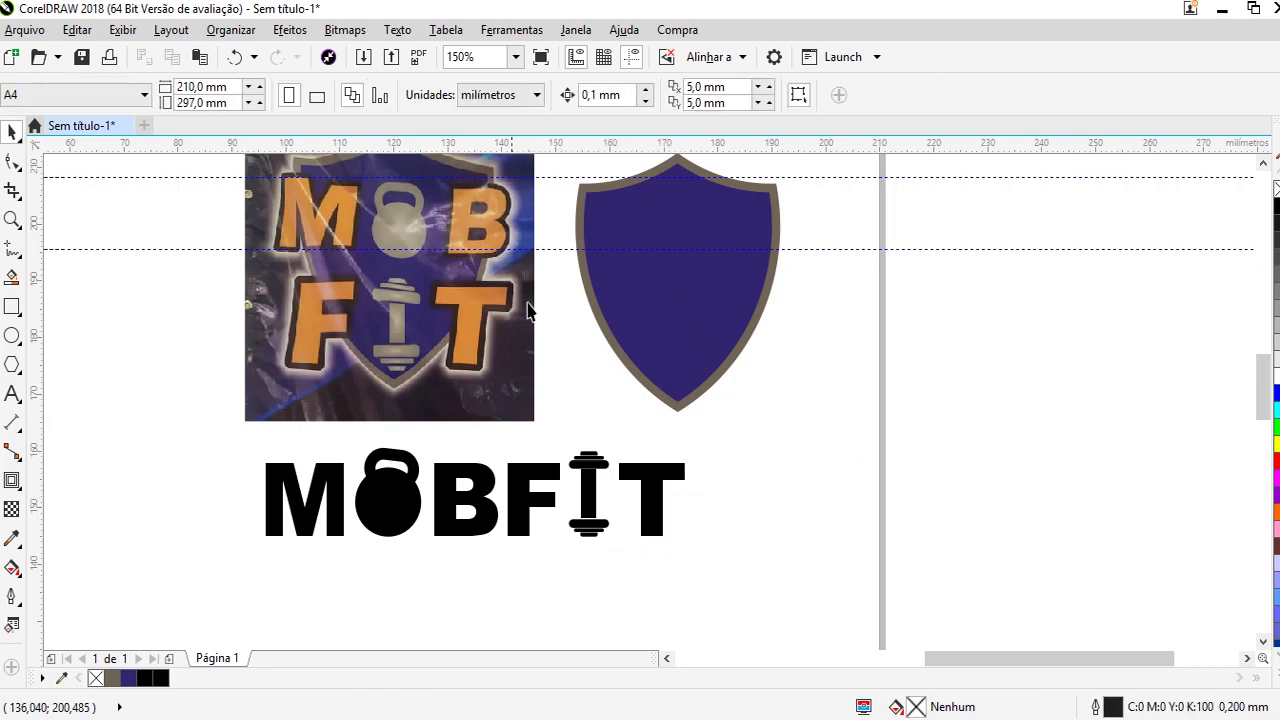
Fill all six pieces of the MOB FIT lettering with orange #FF6600
{"action": "left_click_drag", "start_coordinate": [214, 431], "coordinate": [851, 677]}
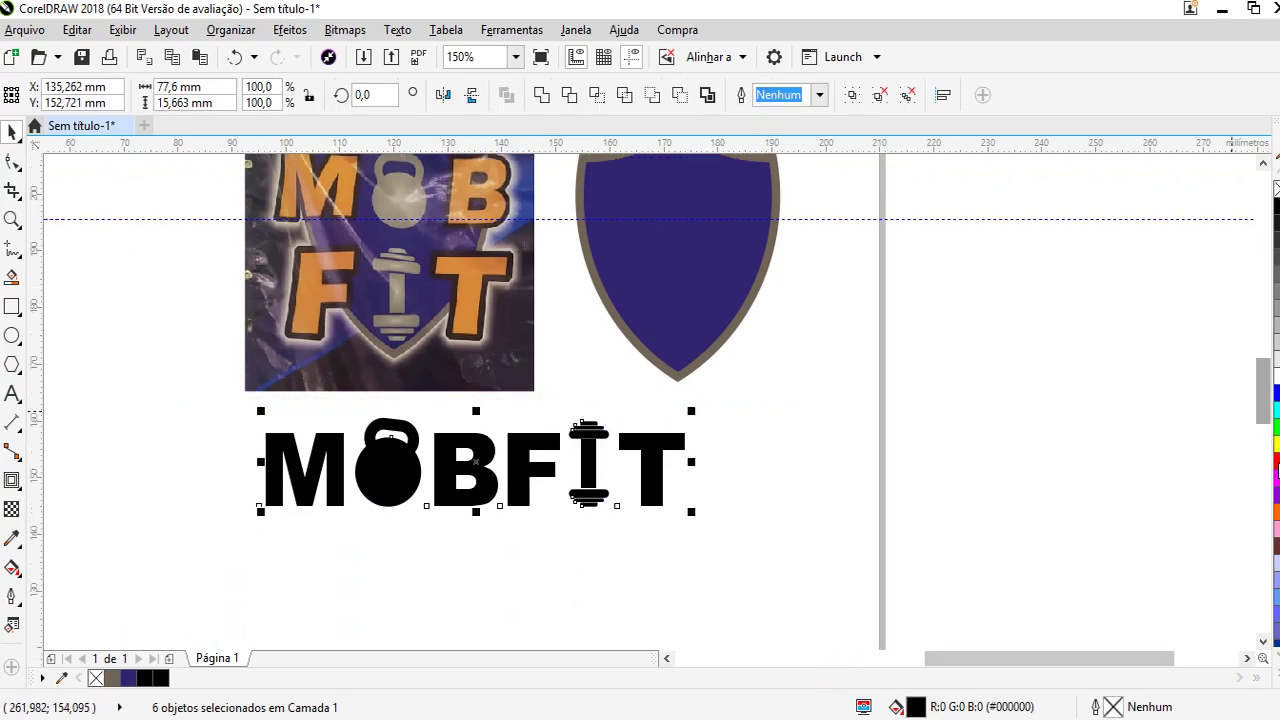
{"action": "left_click", "coordinate": [1275, 511]}
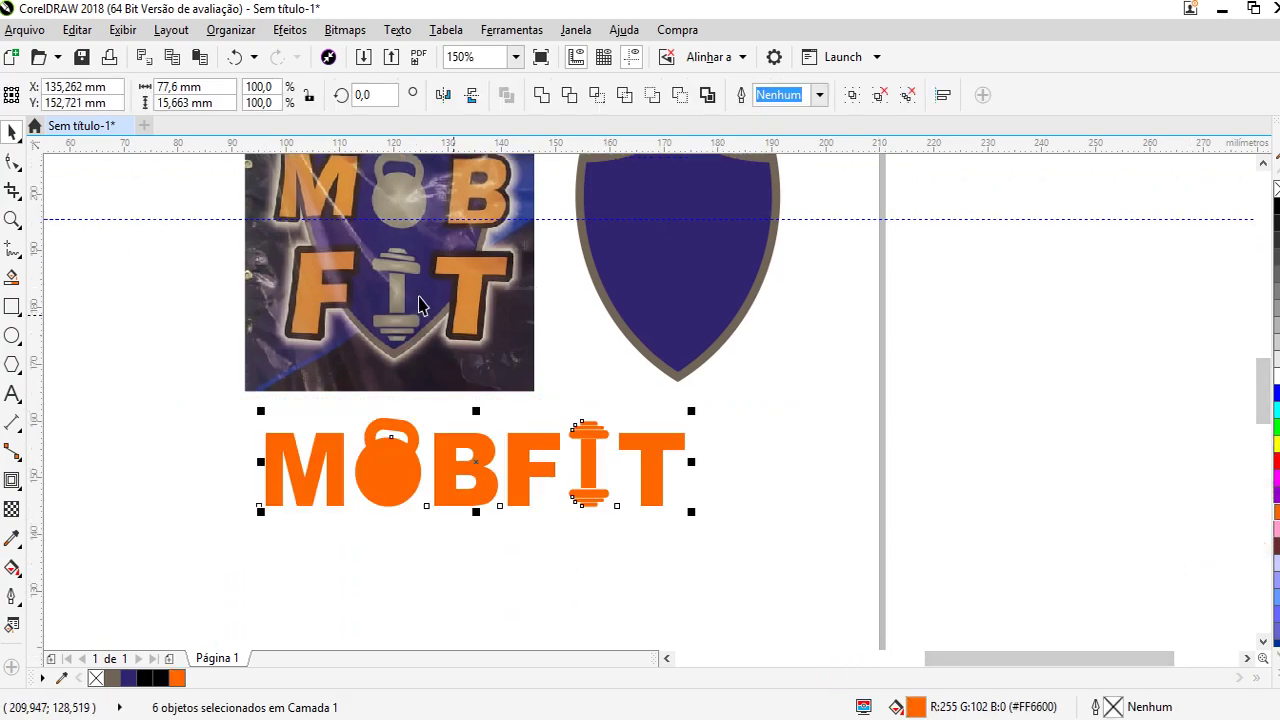
{"action": "left_click", "coordinate": [651, 585]}
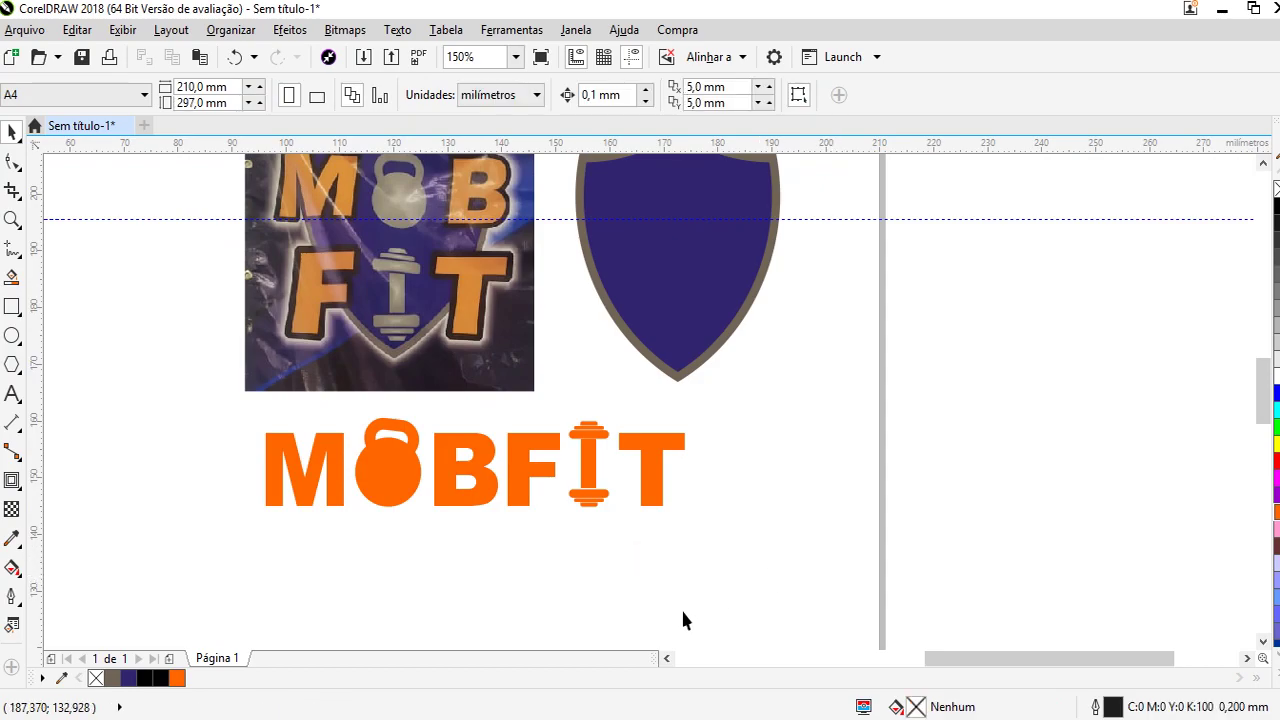
Ungroup everything in the MOB FIT lettering and regroup all its pieces as a single group
{"action": "left_click_drag", "start_coordinate": [753, 410], "coordinate": [91, 624]}
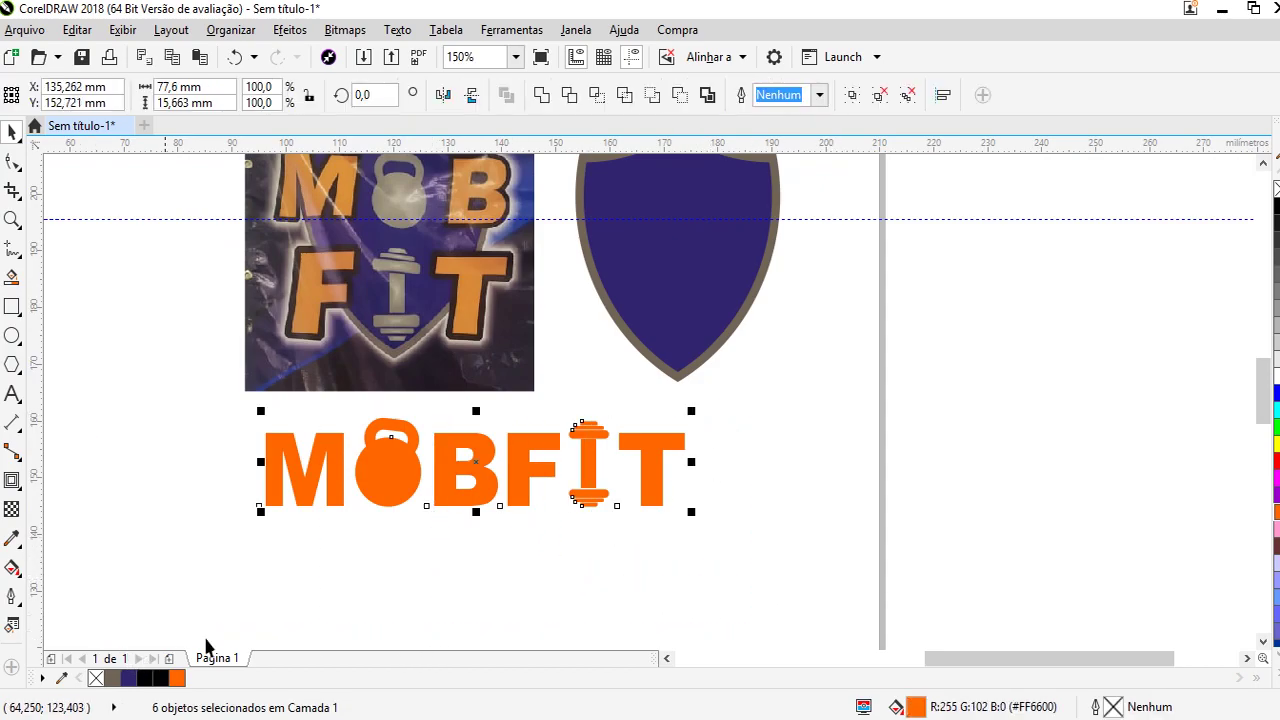
{"action": "left_click", "coordinate": [192, 586]}
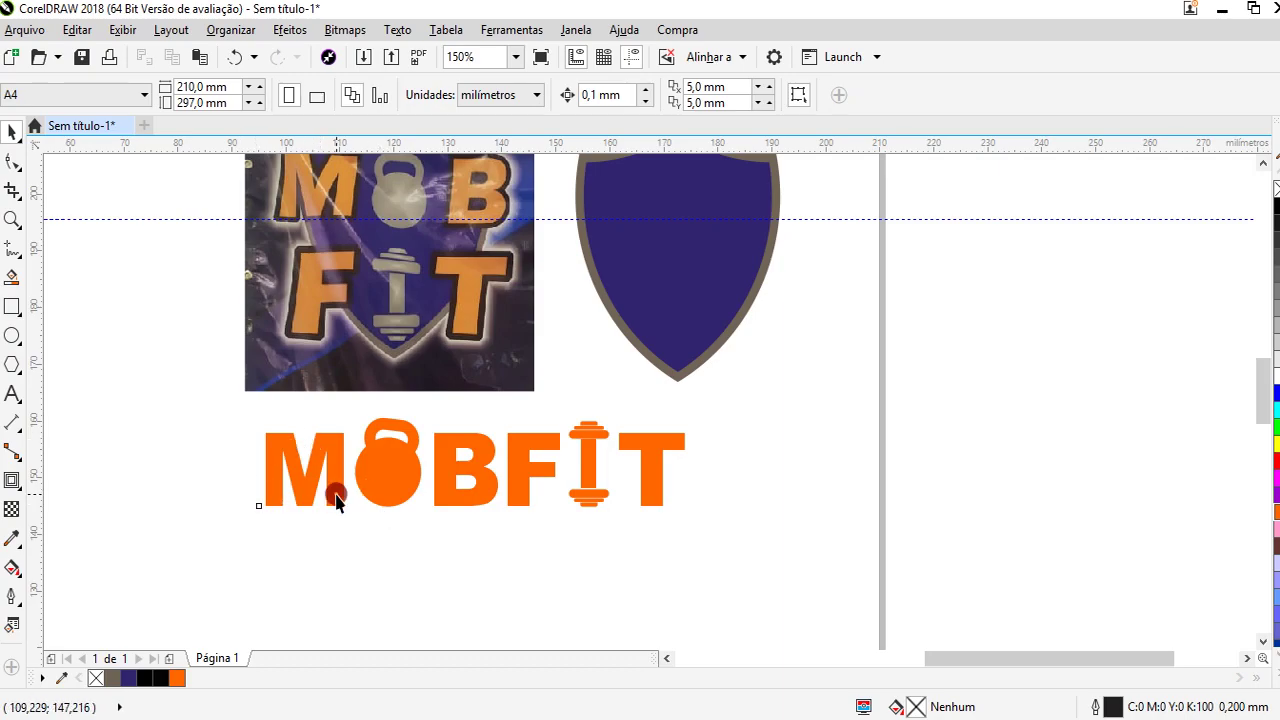
{"action": "left_click", "coordinate": [336, 497]}
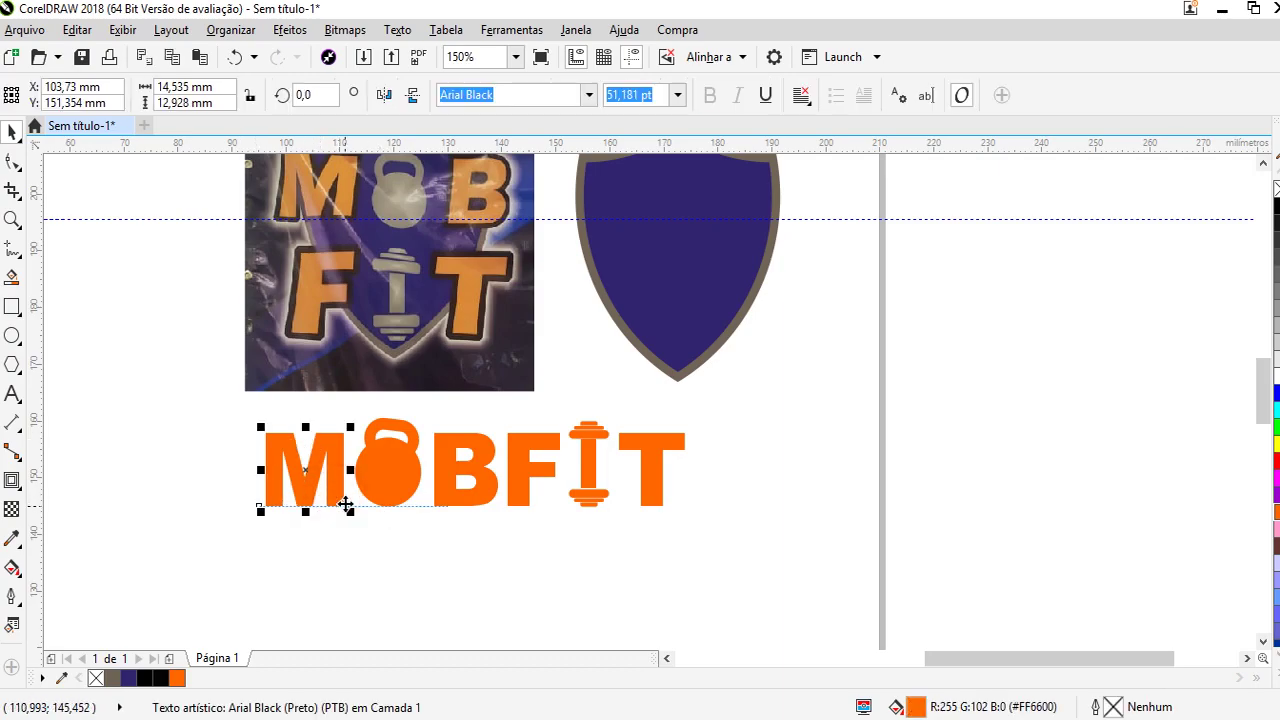
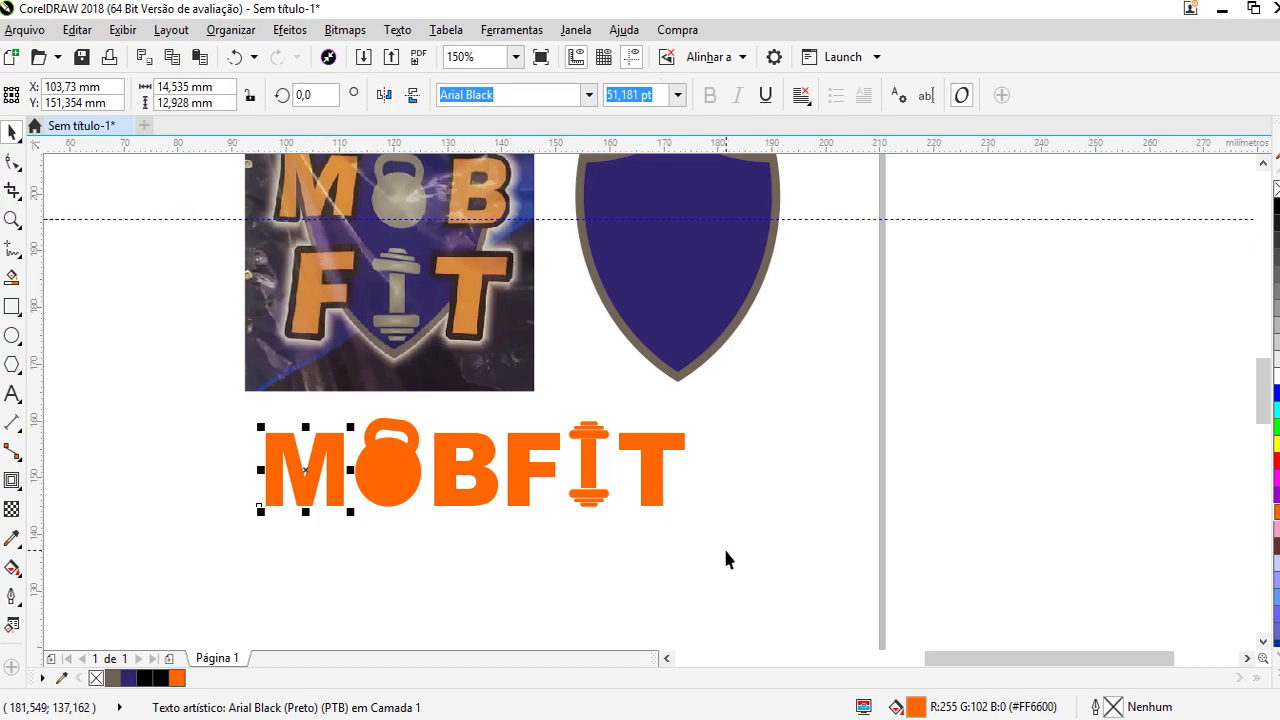
{"action": "left_click_drag", "start_coordinate": [186, 414], "coordinate": [866, 623]}
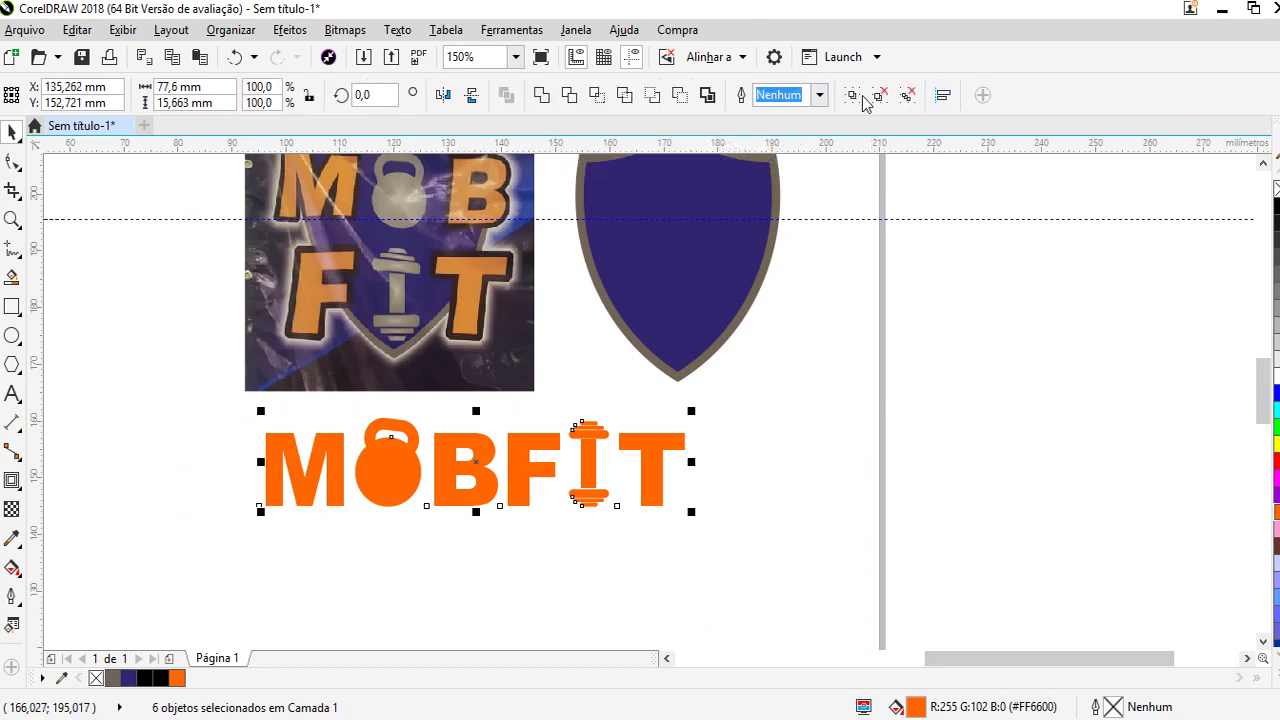
{"action": "left_click", "coordinate": [910, 96]}
{"action": "left_click", "coordinate": [851, 95]}
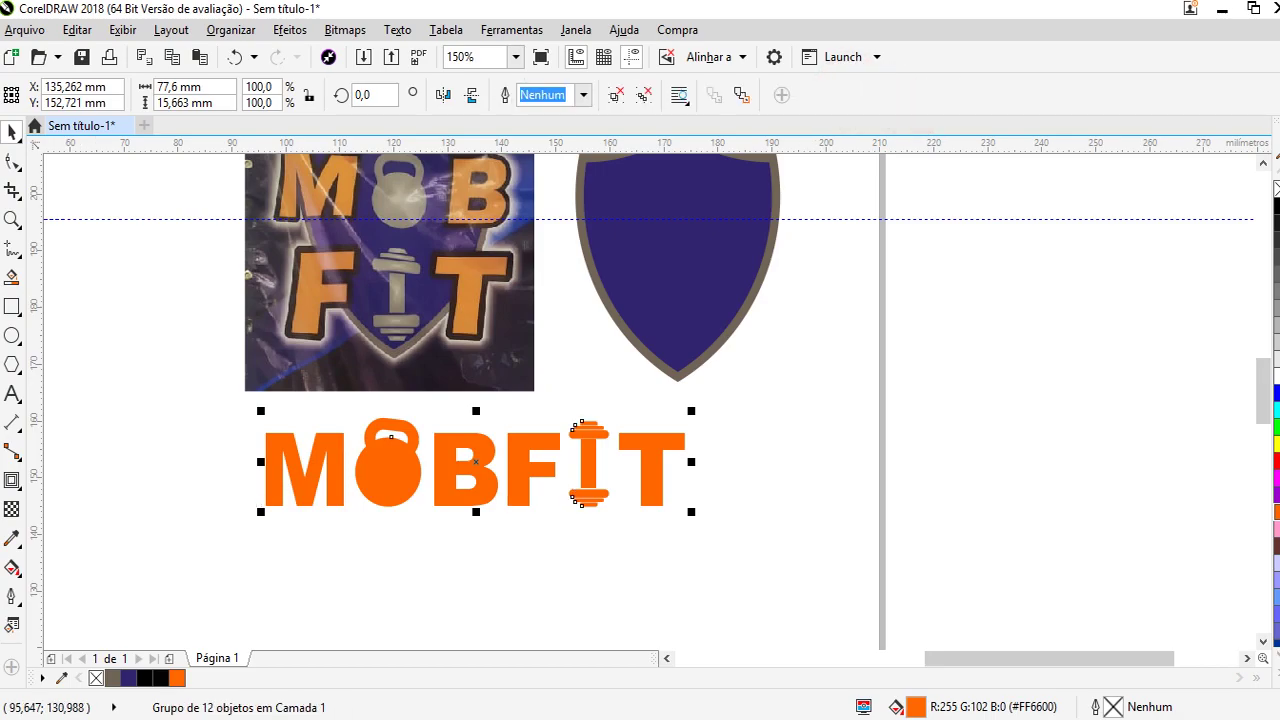
Try a one-step black outside contour of 1.04 mm with rounded corners around the grouped MOB FIT lettering
{"action": "left_click", "coordinate": [12, 481]}
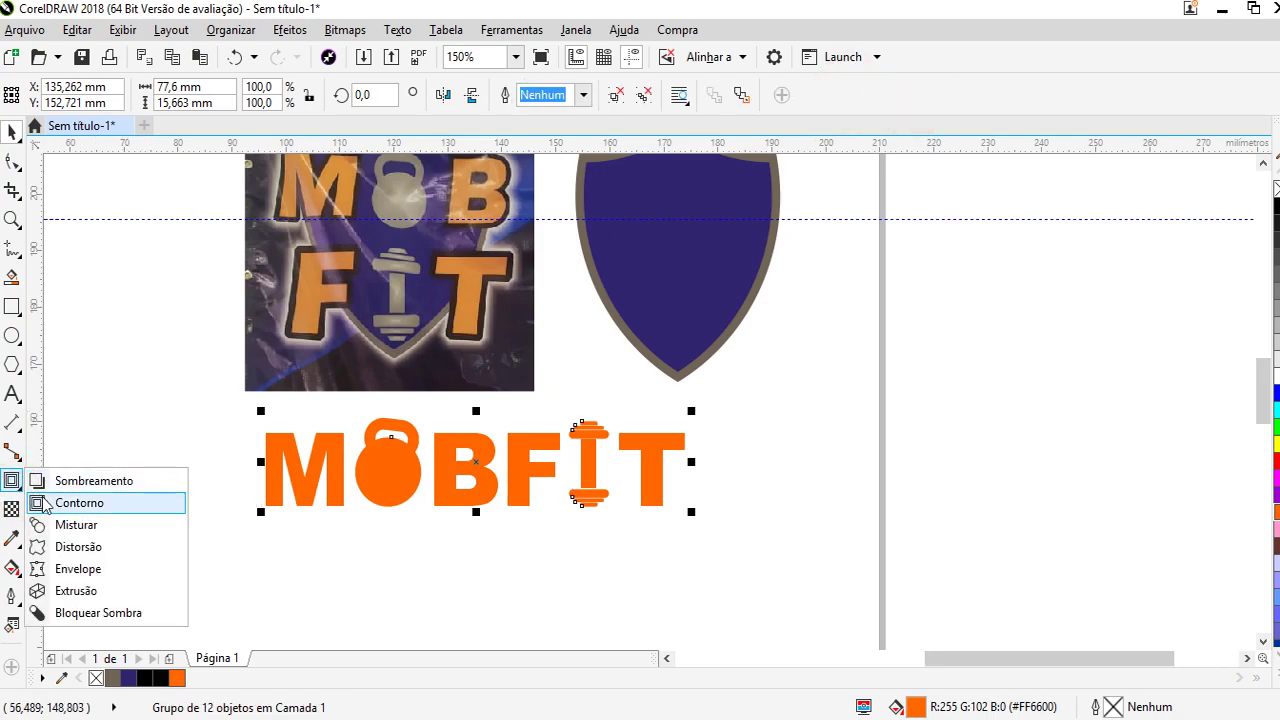
{"action": "left_click", "coordinate": [55, 503]}
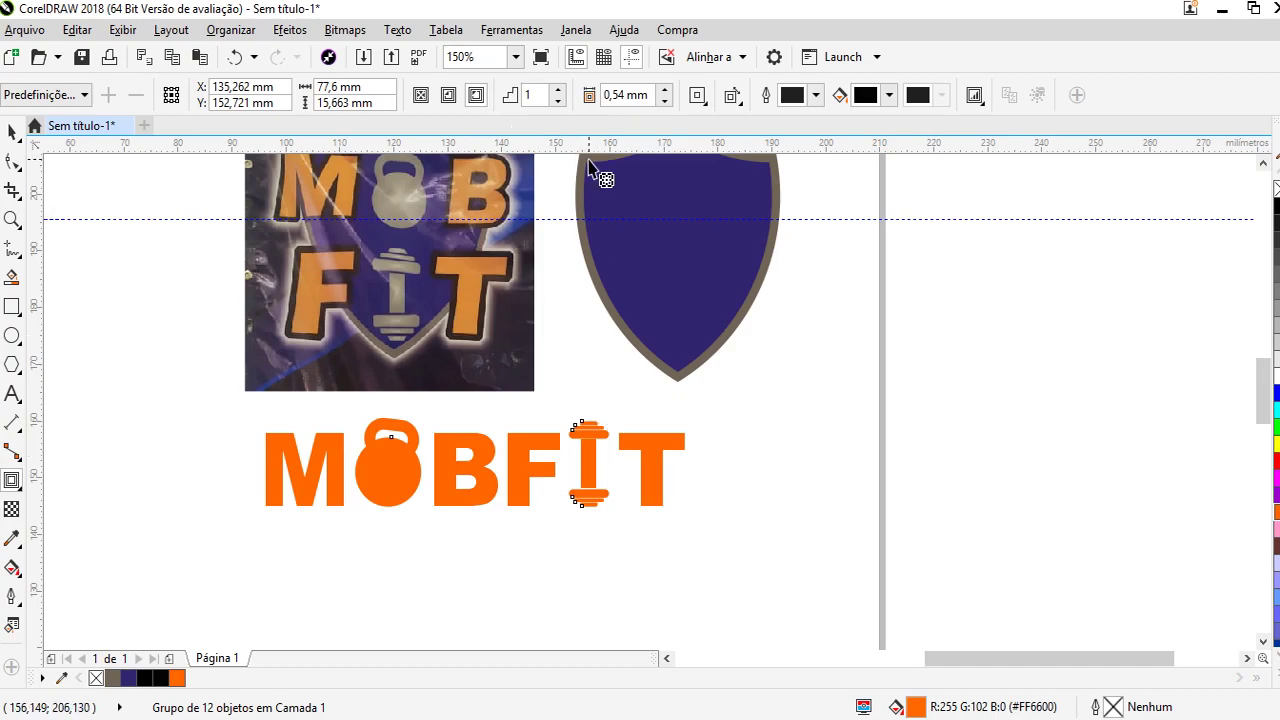
{"action": "left_click", "coordinate": [665, 89]}
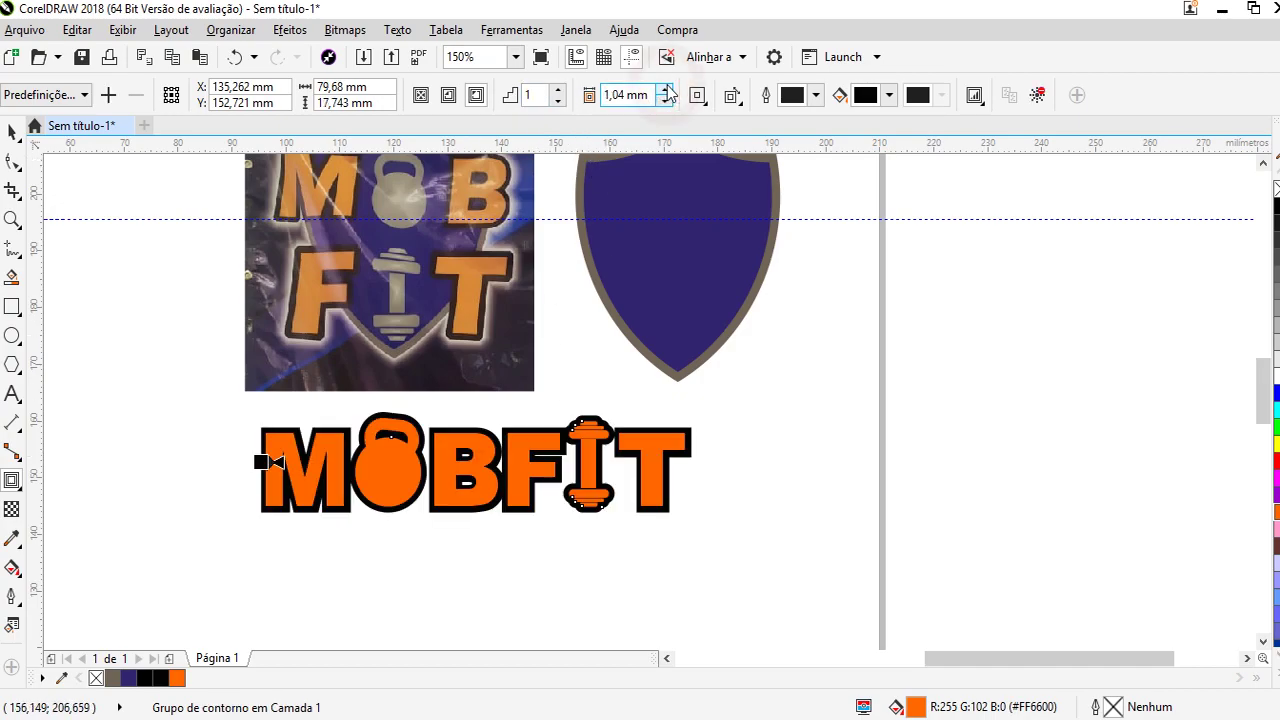
{"action": "scroll", "coordinate": [288, 458], "scroll_direction": "down", "scroll_amount": 1}
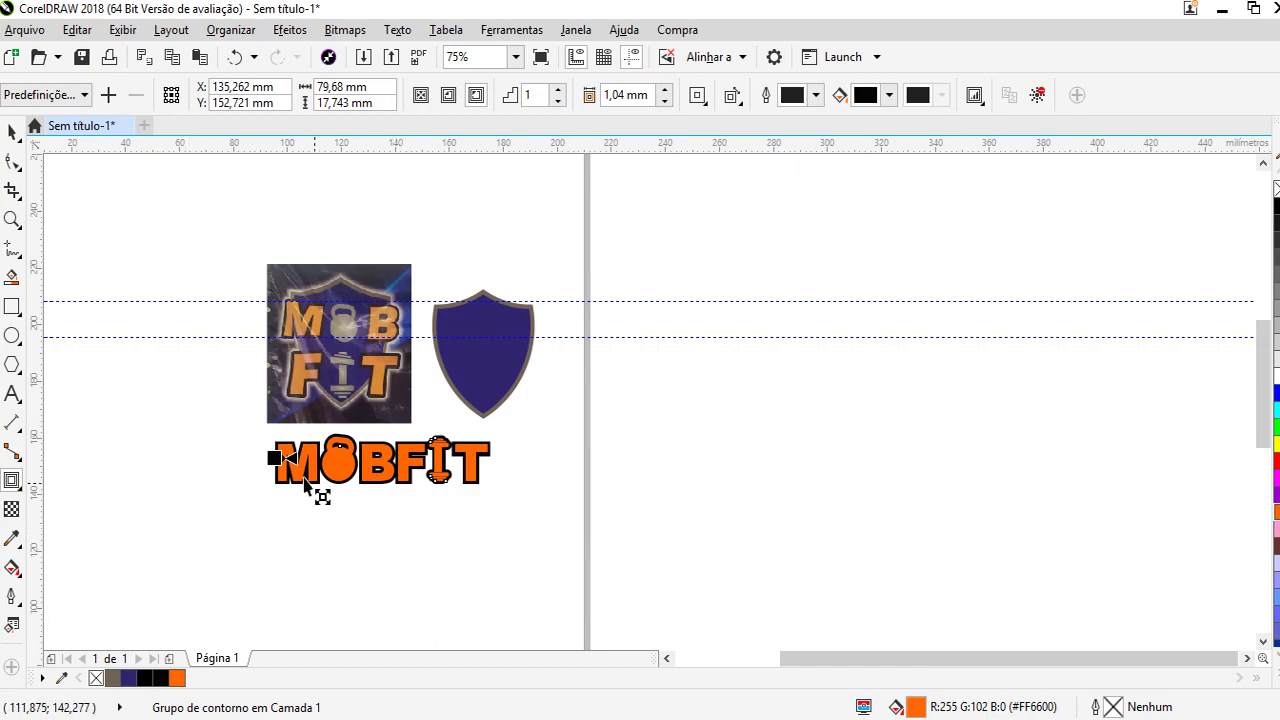
{"action": "scroll", "coordinate": [268, 486], "scroll_direction": "up", "scroll_amount": 1}
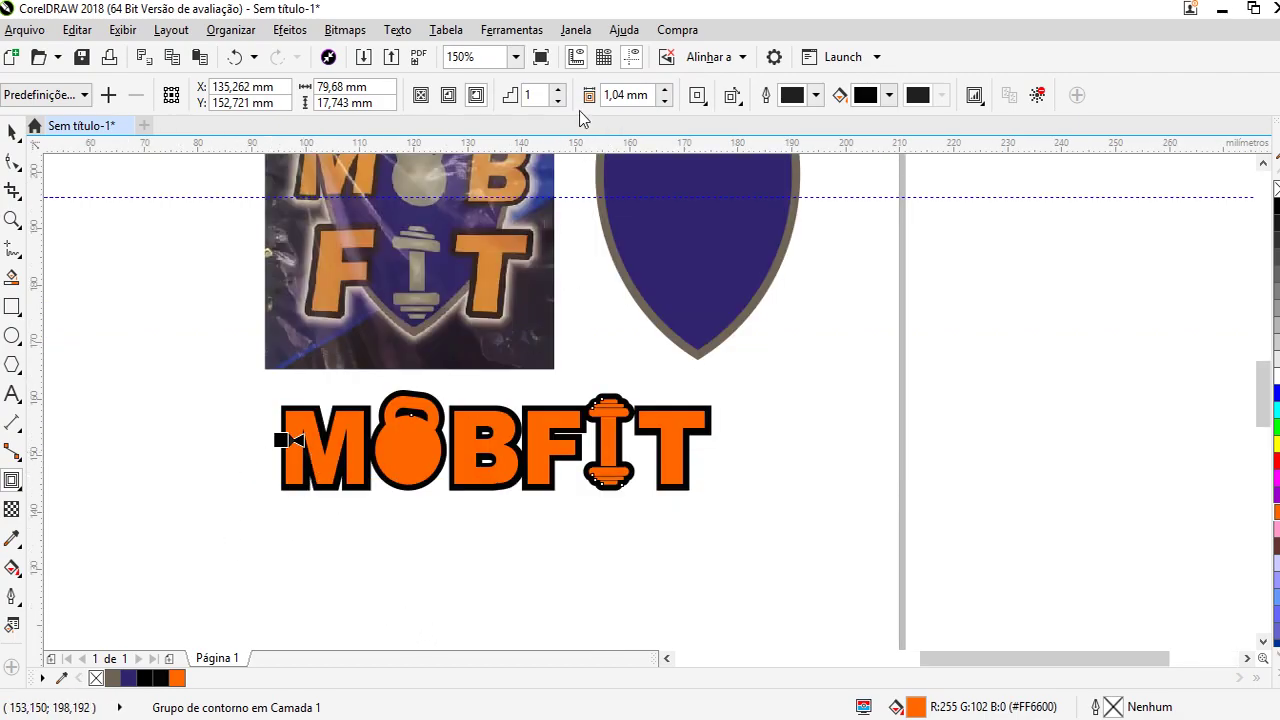
{"action": "left_click", "coordinate": [728, 105]}
{"action": "left_click", "coordinate": [740, 140]}
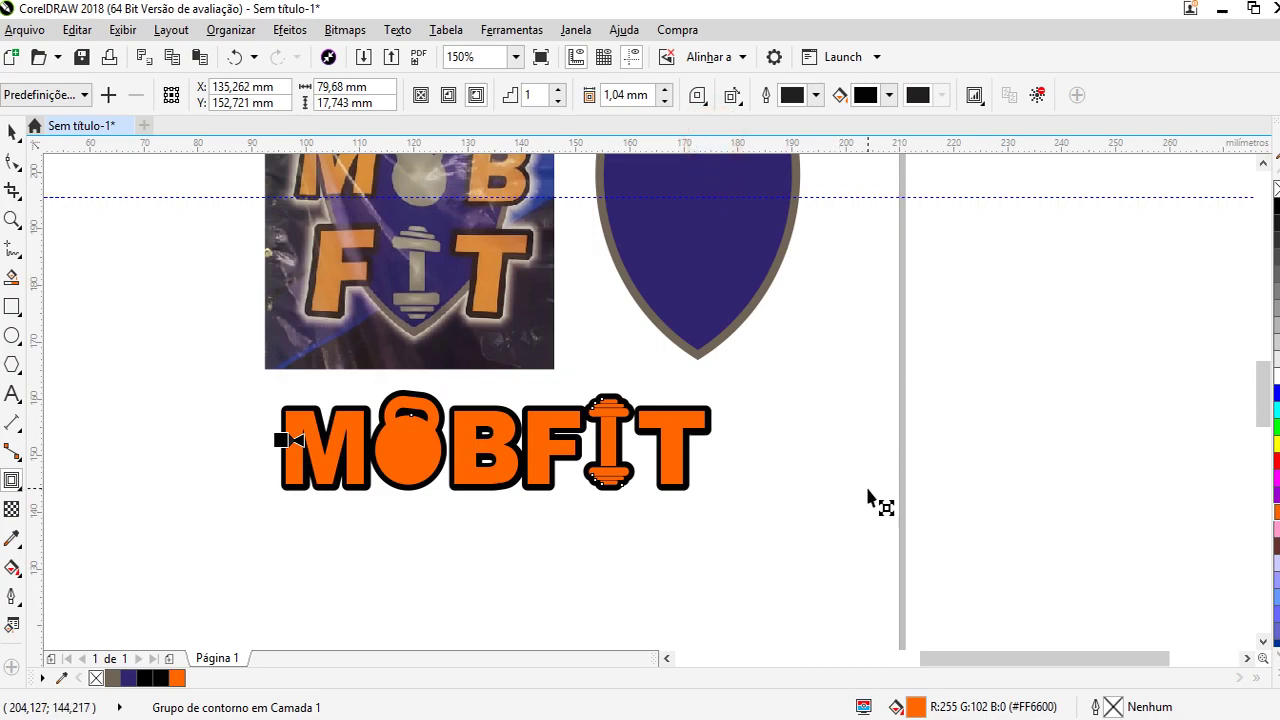
{"action": "left_click", "coordinate": [12, 131]}
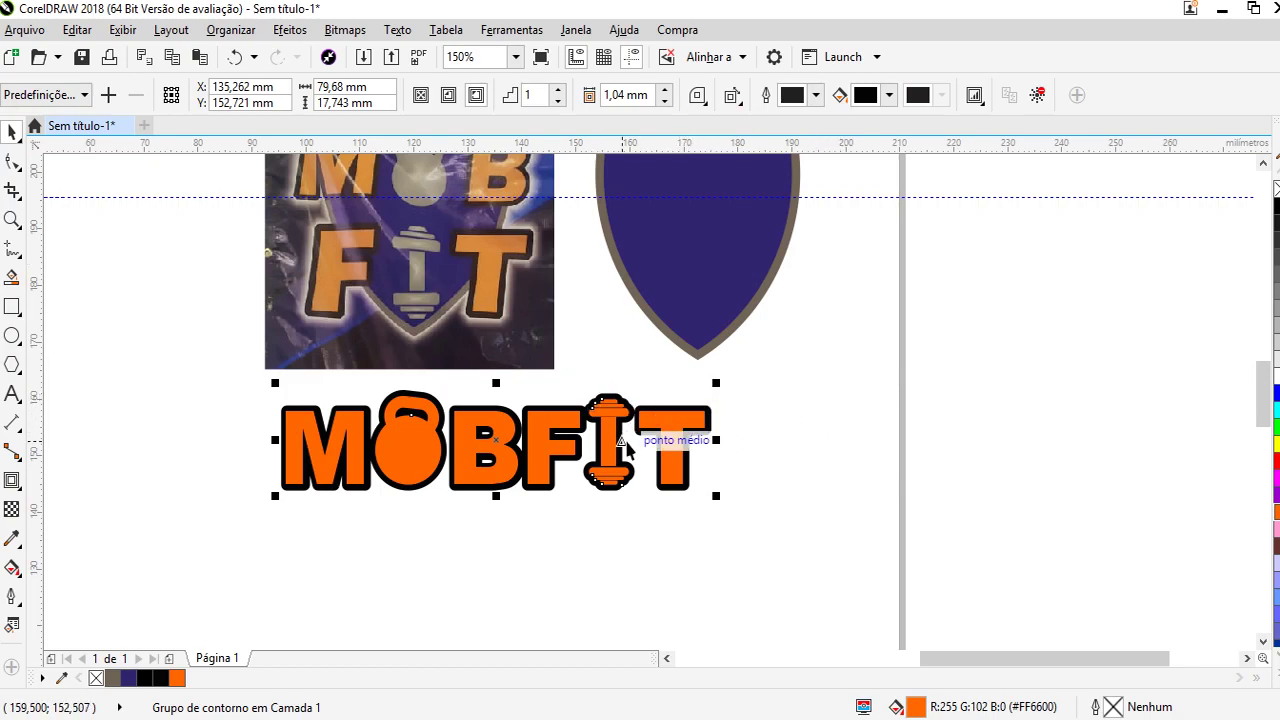
Undo the contour on the grouped lettering and ungroup it into individual pieces
{"action": "key", "text": "ctrl+z"}
{"action": "left_click", "coordinate": [838, 412]}
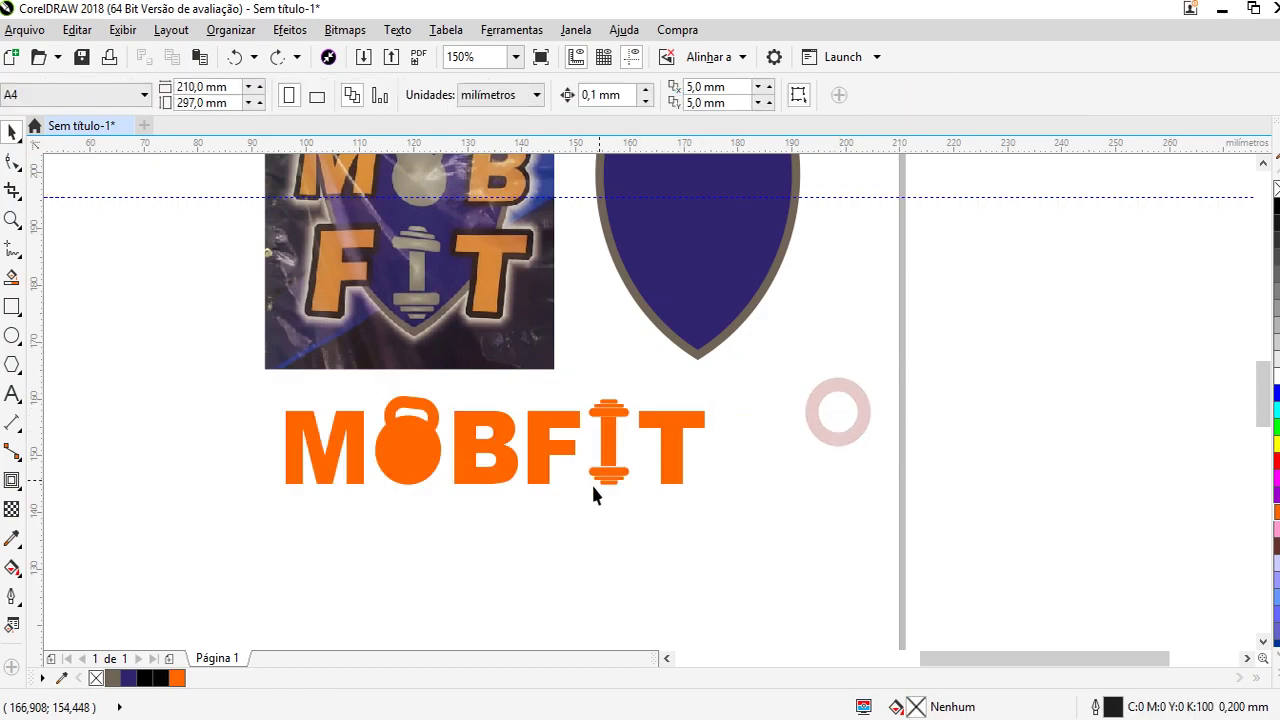
{"action": "left_click", "coordinate": [421, 472]}
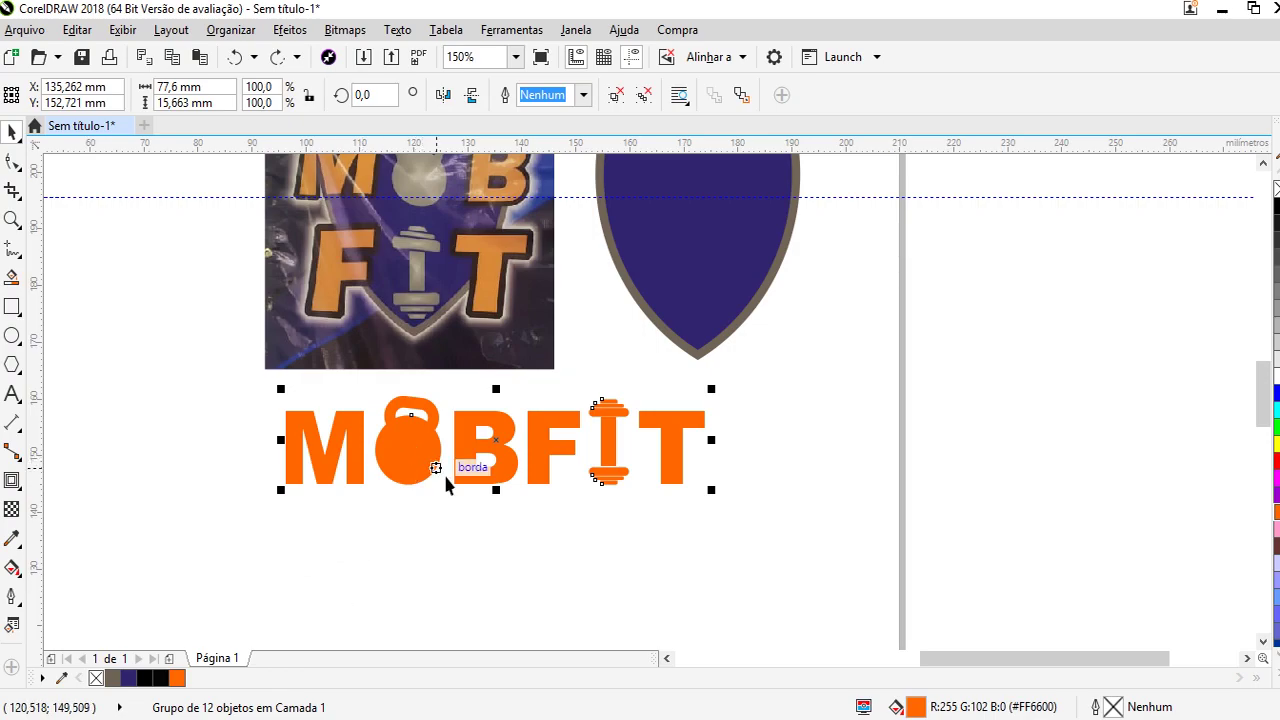
{"action": "left_click", "coordinate": [534, 377]}
{"action": "left_click", "coordinate": [504, 426]}
{"action": "left_click", "coordinate": [642, 100]}
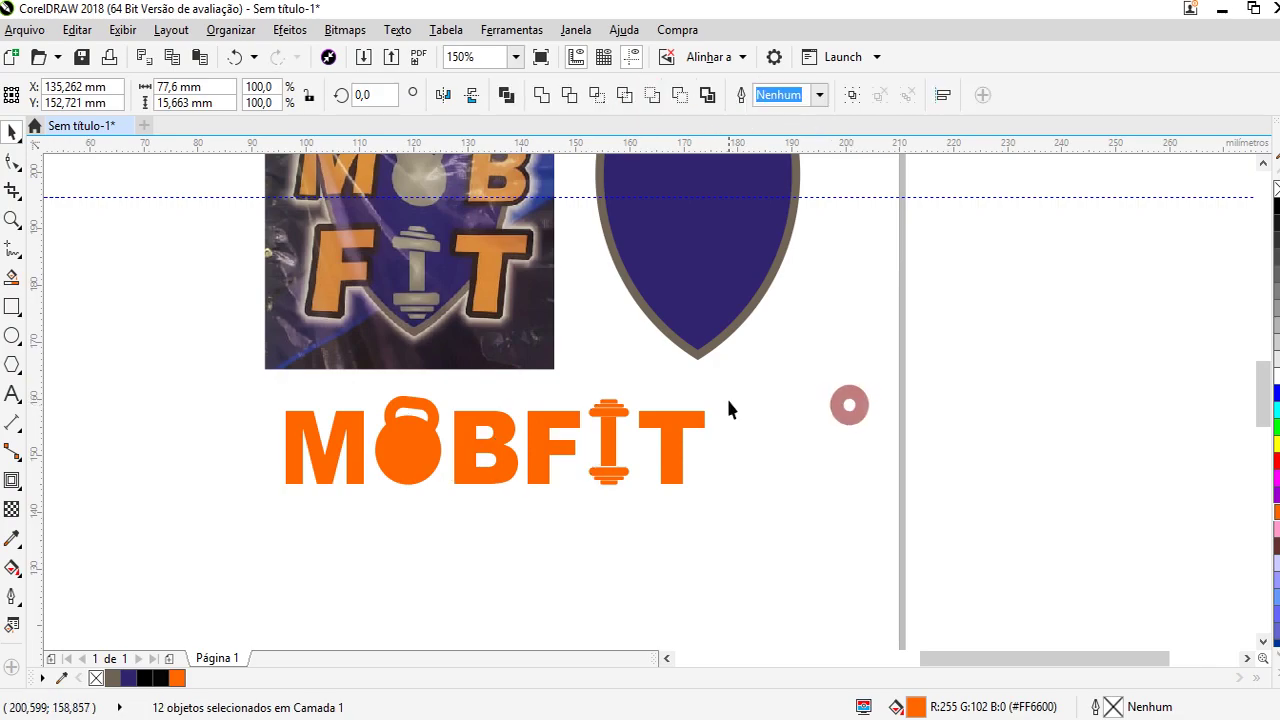
Convert the letter T to curves and weld the dumbbell's pieces into one shape
{"action": "left_click", "coordinate": [846, 403]}
{"action": "left_click", "coordinate": [632, 392]}
{"action": "right_click", "coordinate": [681, 420]}
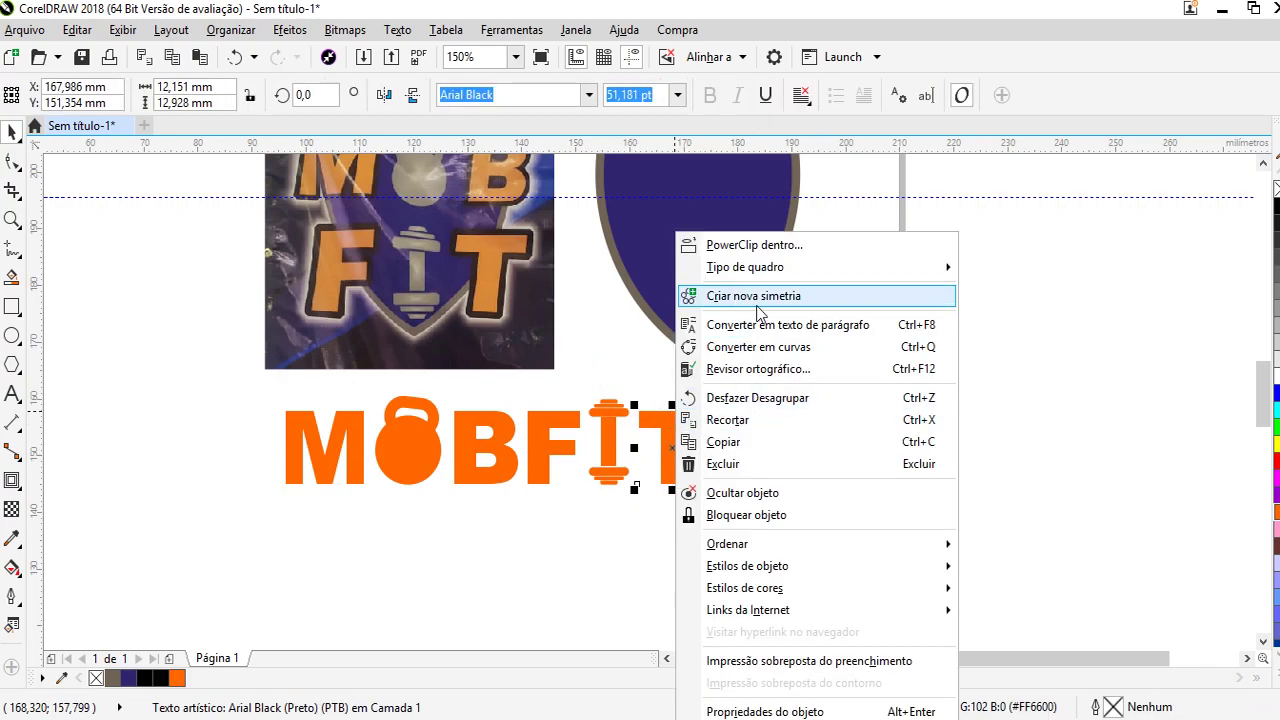
{"action": "left_click", "coordinate": [786, 343]}
{"action": "left_click_drag", "start_coordinate": [617, 446], "coordinate": [640, 534]}
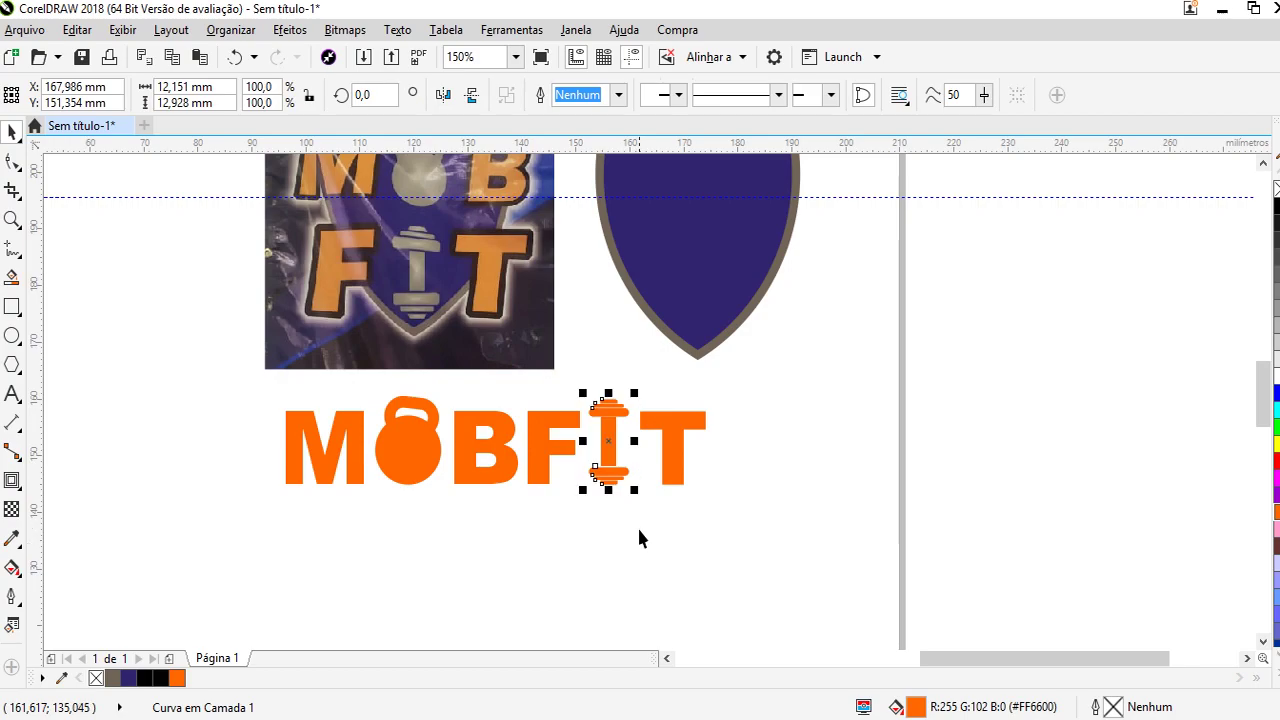
{"action": "left_click", "coordinate": [541, 94]}
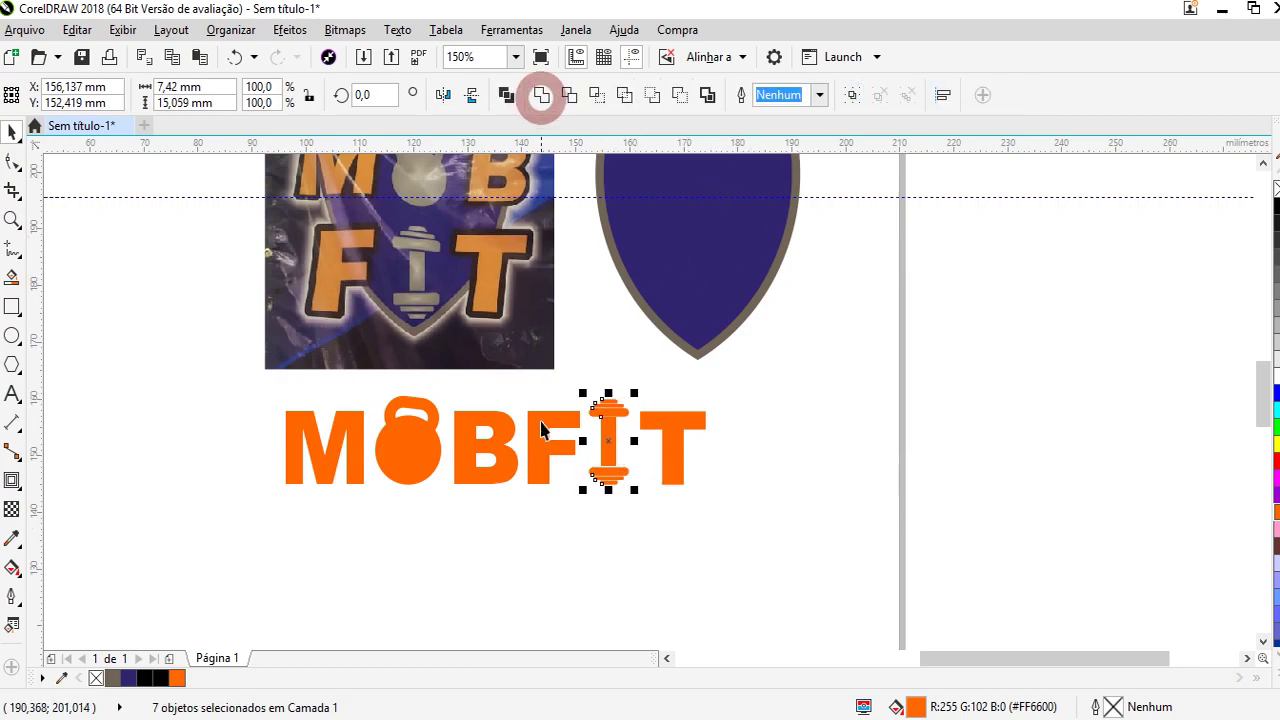
Convert the remaining text letters F, B and M to curves
{"action": "right_click", "coordinate": [540, 445]}
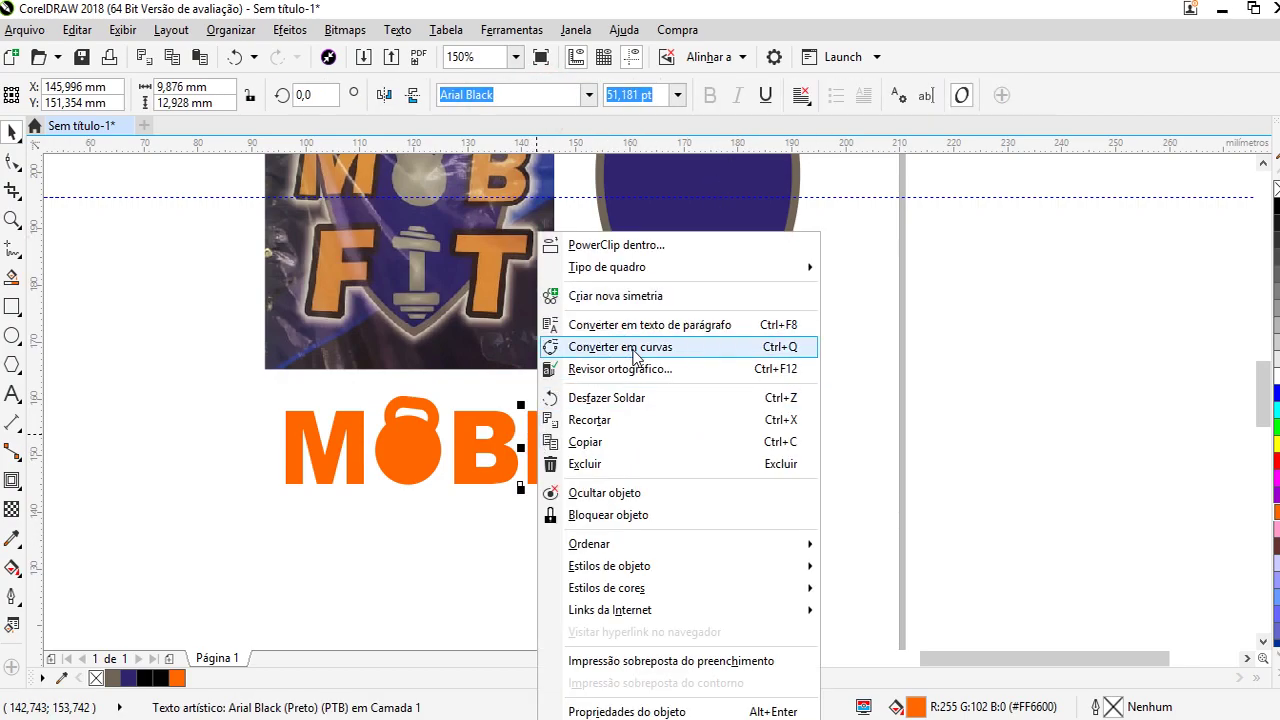
{"action": "left_click", "coordinate": [629, 347]}
{"action": "right_click", "coordinate": [470, 440]}
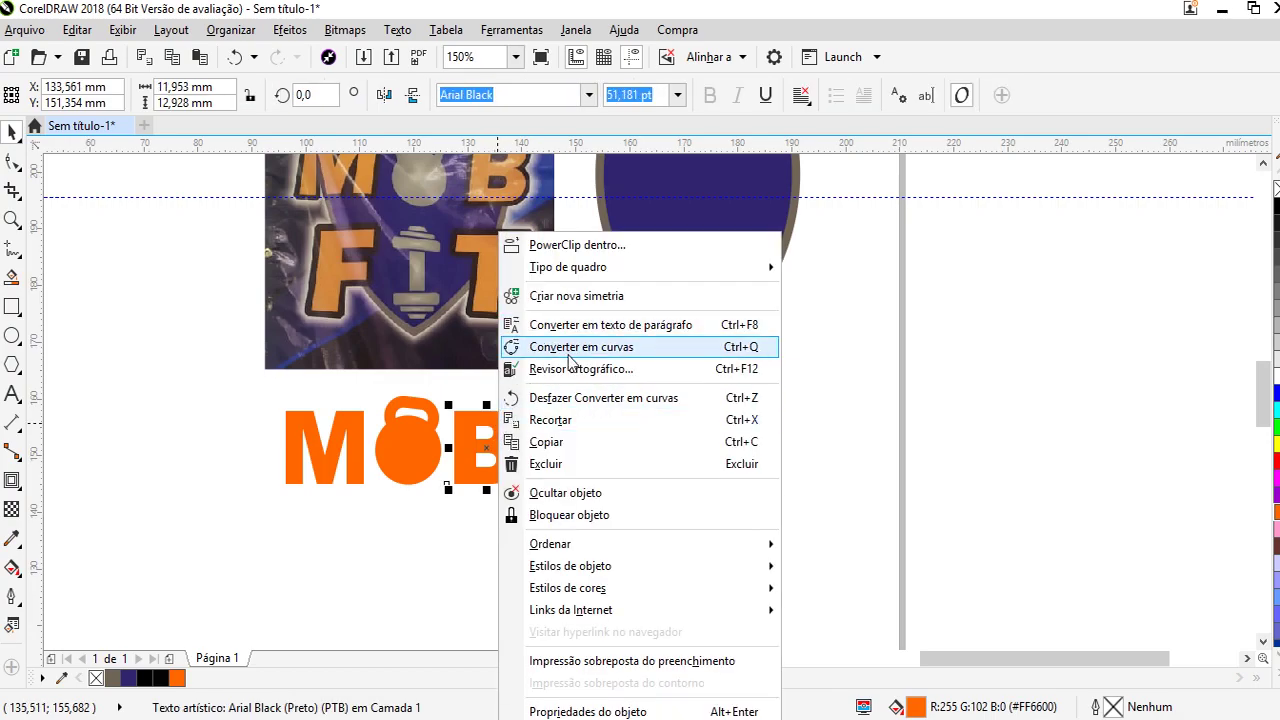
{"action": "left_click", "coordinate": [566, 346]}
{"action": "left_click", "coordinate": [372, 392]}
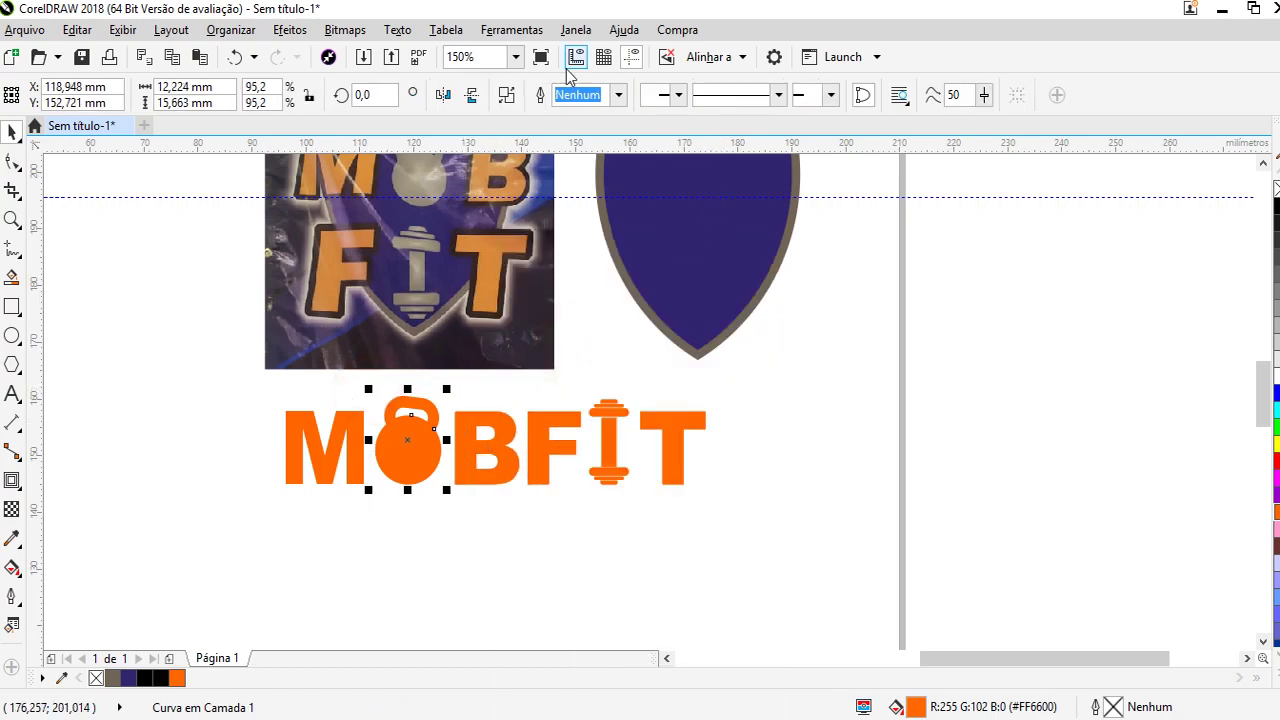
{"action": "right_click", "coordinate": [418, 462]}
{"action": "key", "text": "Escape"}
{"action": "left_click_drag", "start_coordinate": [225, 383], "coordinate": [358, 514]}
{"action": "right_click", "coordinate": [316, 447]}
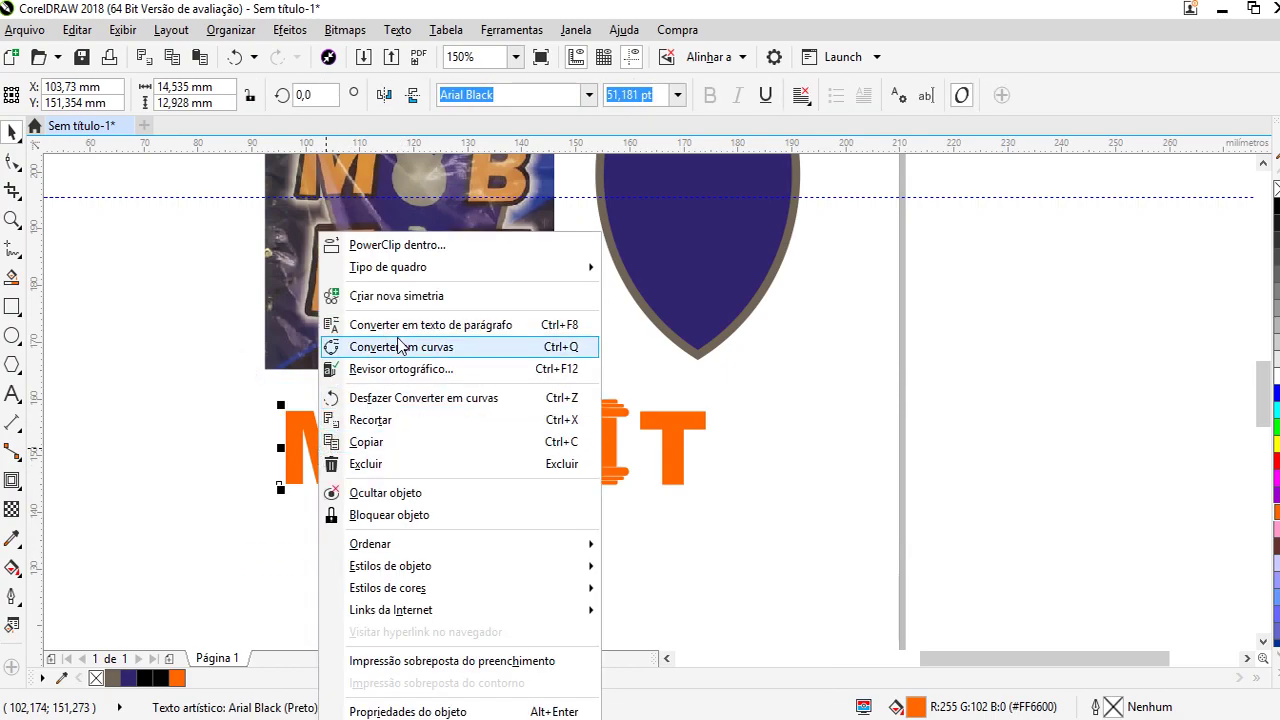
{"action": "left_click", "coordinate": [400, 347]}
Add a one-step black outside contour of 1.0 mm with rounded corners around the letter M
{"action": "left_click", "coordinate": [332, 432]}
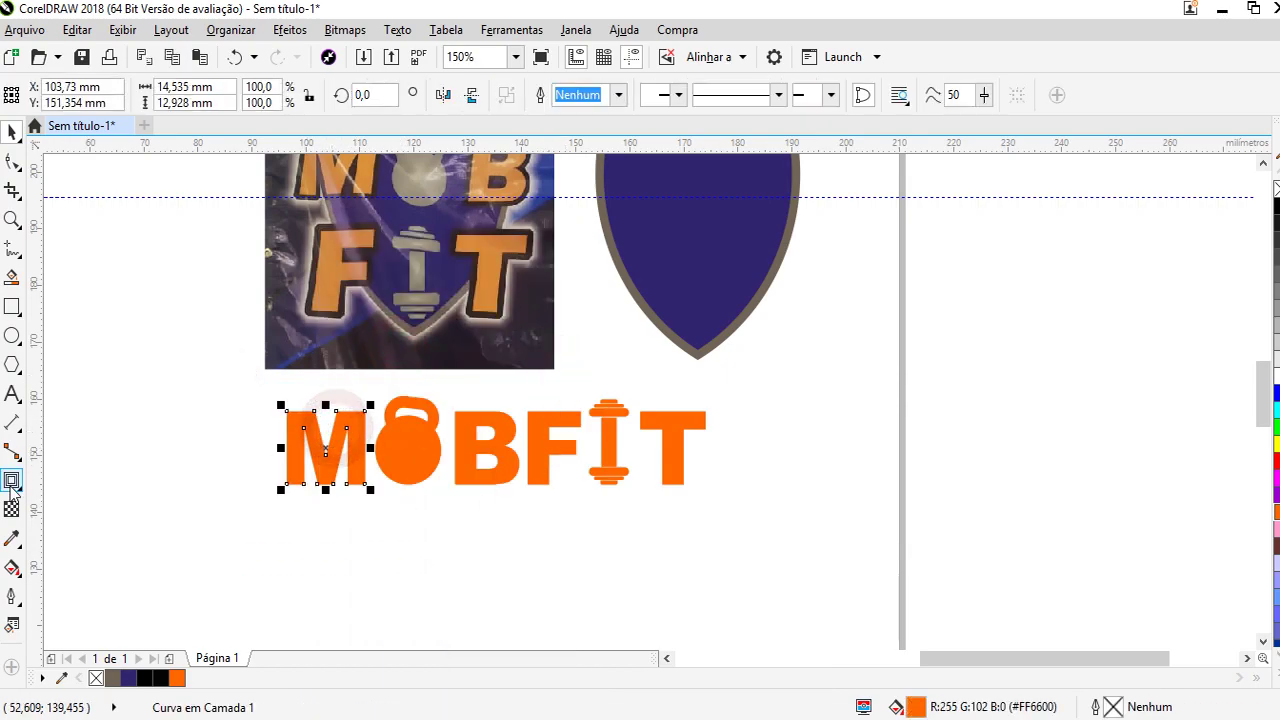
{"action": "left_click", "coordinate": [12, 480]}
{"action": "left_click", "coordinate": [664, 89]}
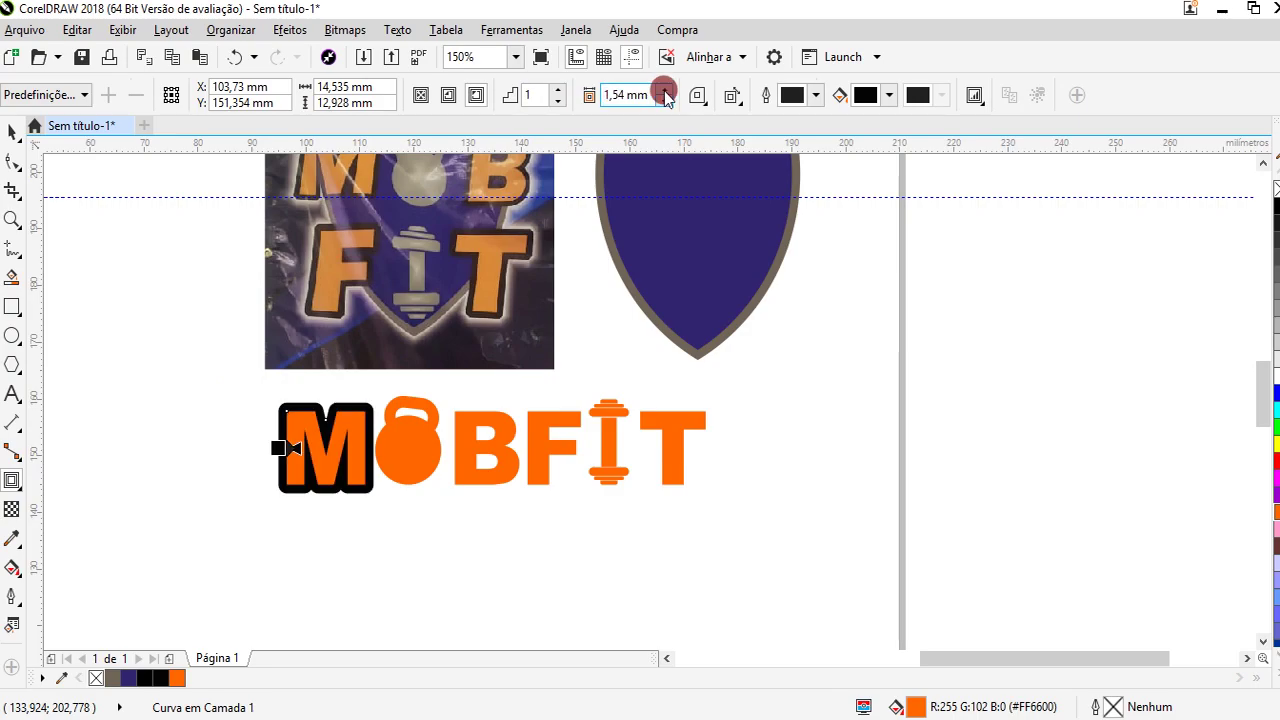
{"action": "double_click", "coordinate": [627, 95]}
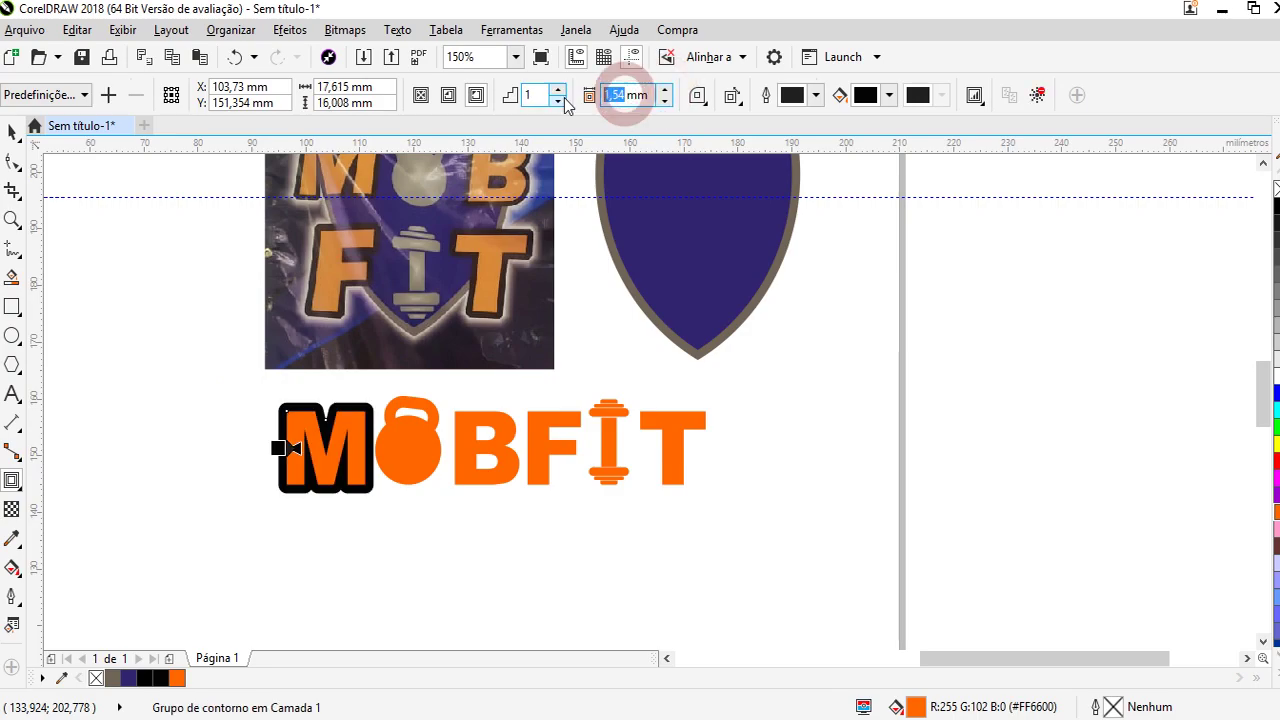
{"action": "type", "text": "0,"}
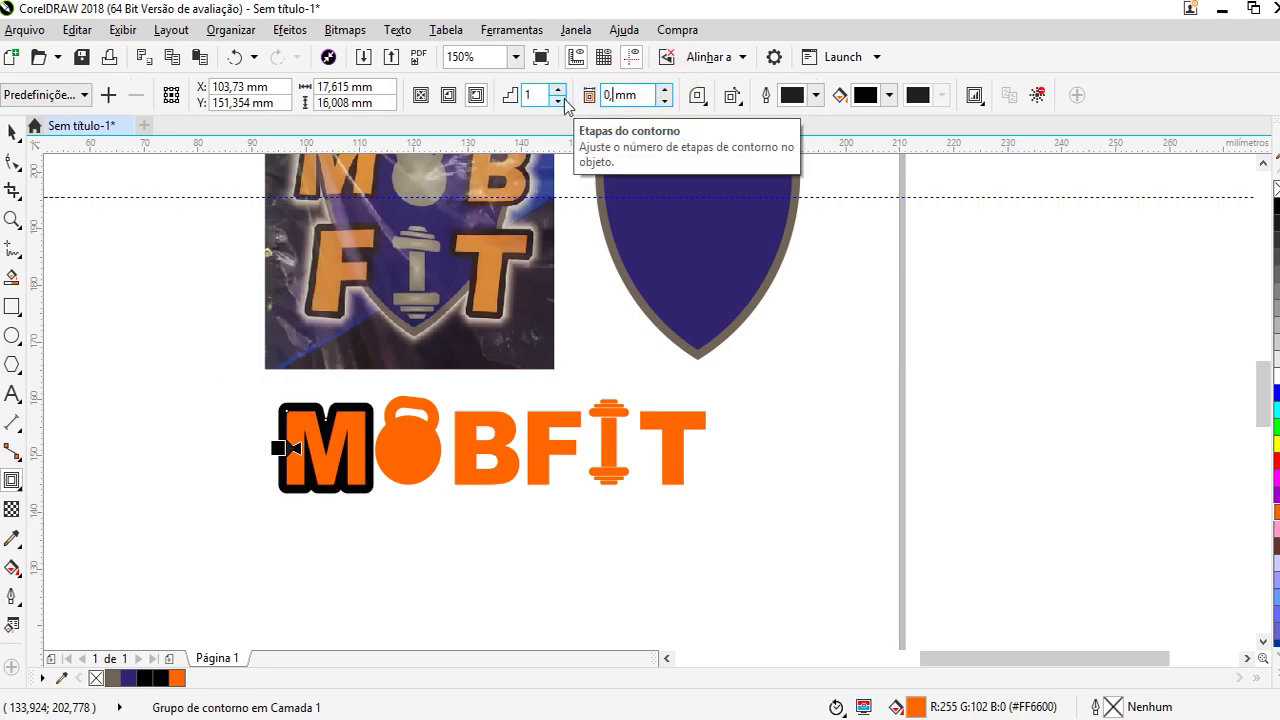
{"action": "key", "text": "Return"}
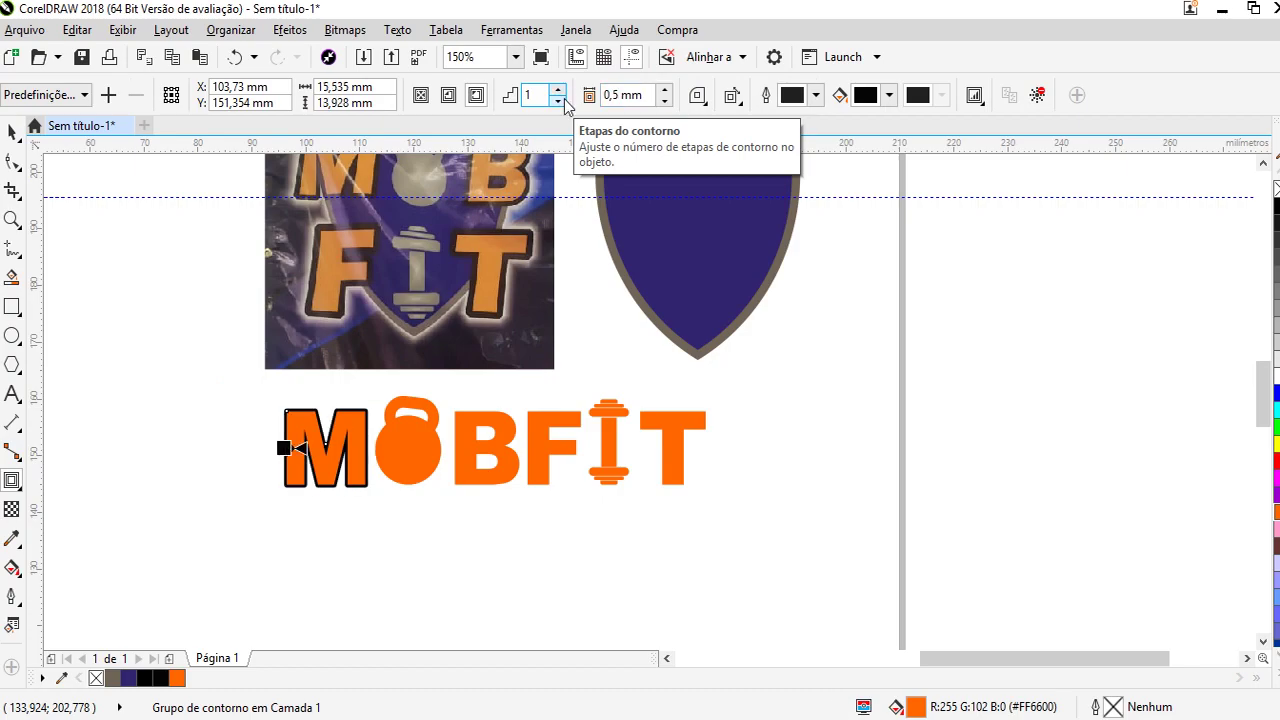
{"action": "left_click", "coordinate": [664, 90]}
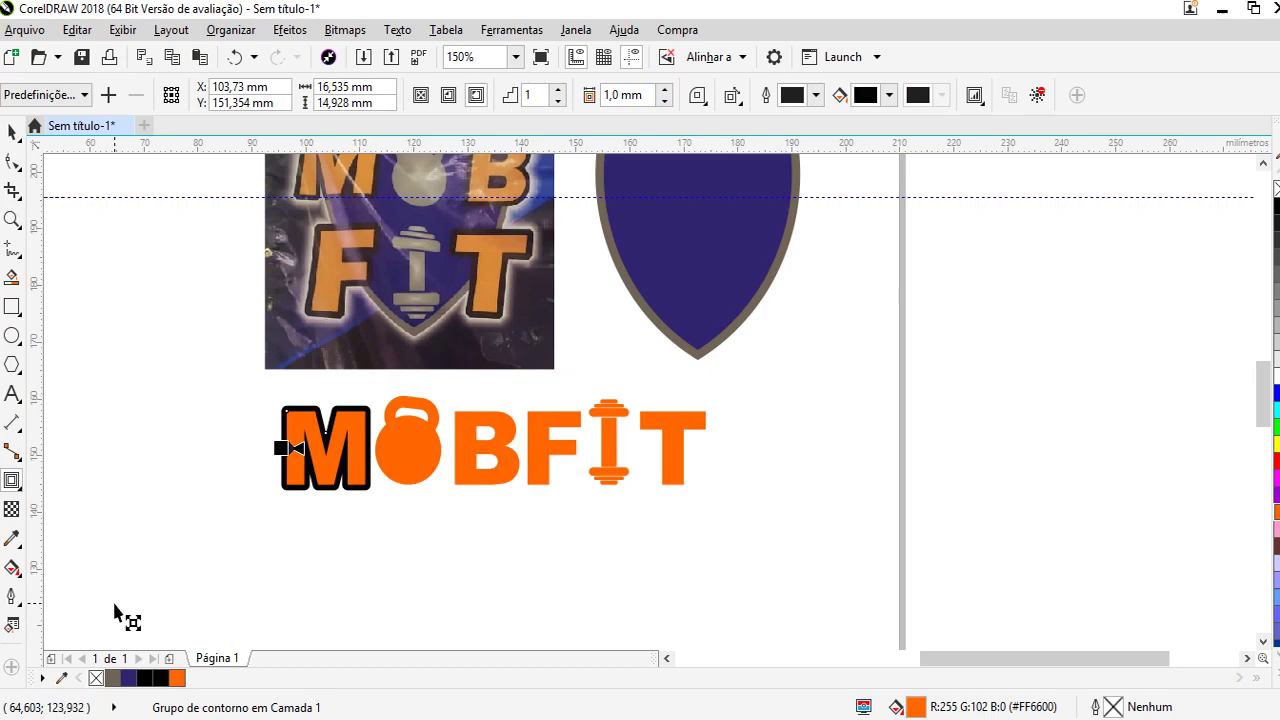
Add a matching one-step black outside contour of 1.0 mm around the kettlebell
{"action": "left_click", "coordinate": [417, 428]}
{"action": "left_click_drag", "start_coordinate": [450, 446], "coordinate": [420, 442]}
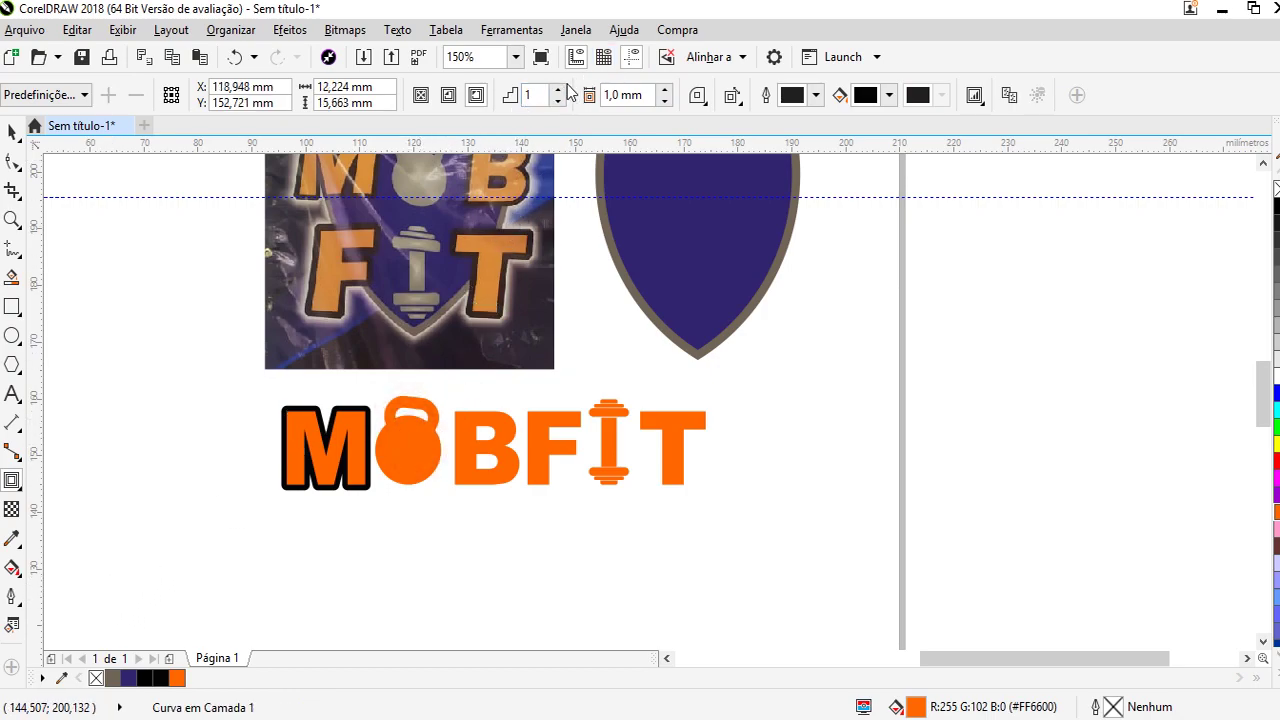
{"action": "left_click", "coordinate": [558, 89]}
{"action": "left_click", "coordinate": [558, 100]}
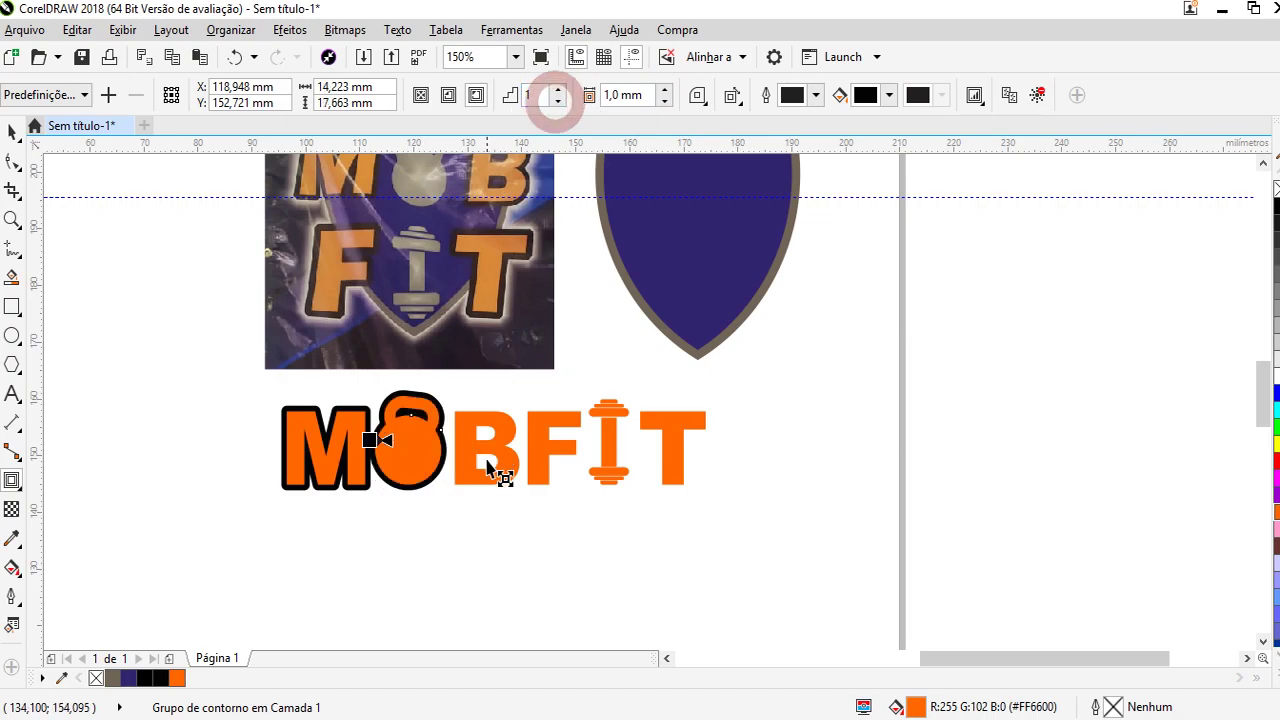
Apply separate one-step black outside contours of 1.0 mm to the letters B and F
{"action": "left_click", "coordinate": [488, 463]}
{"action": "left_click", "coordinate": [500, 443]}
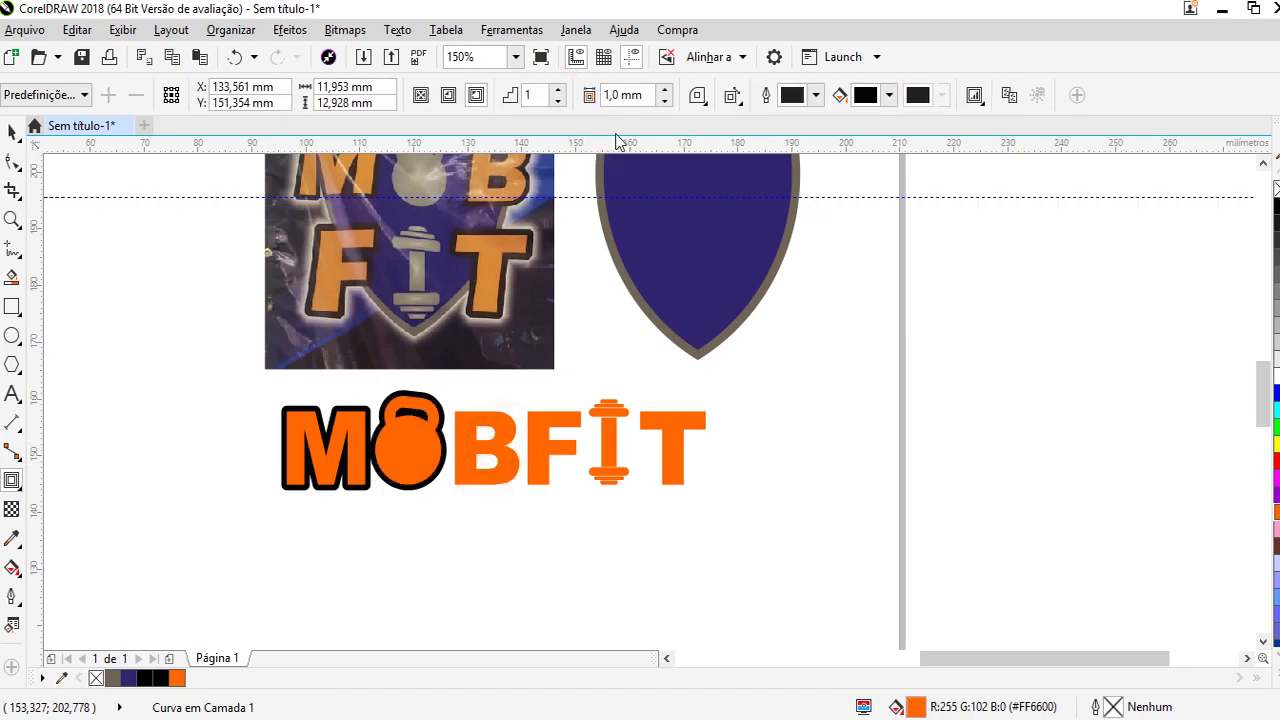
{"action": "left_click", "coordinate": [664, 89]}
{"action": "left_click", "coordinate": [664, 100]}
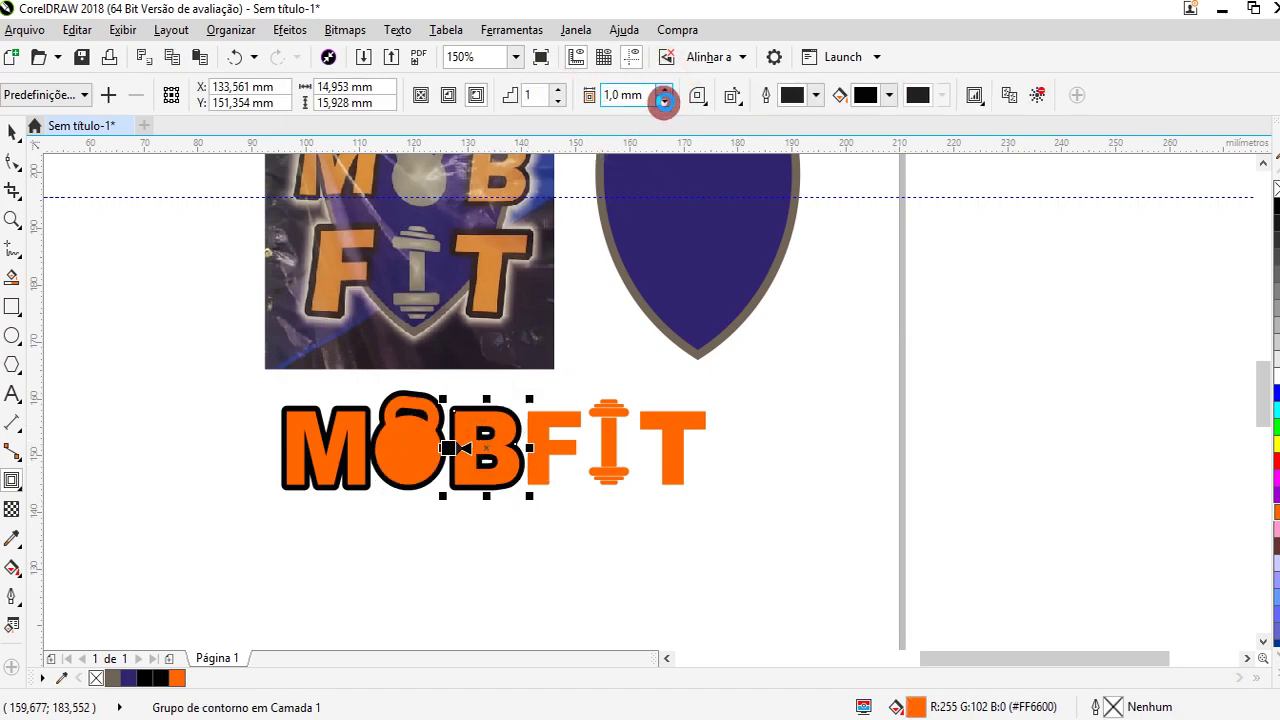
{"action": "left_click", "coordinate": [547, 453]}
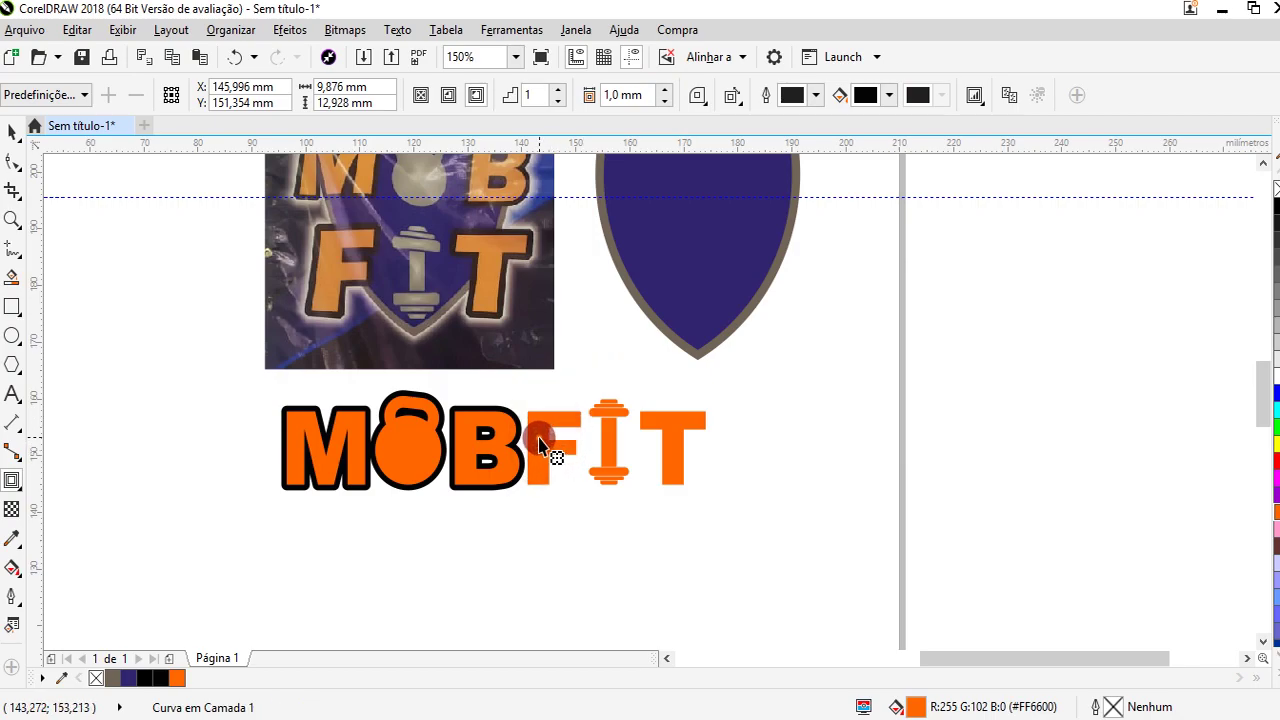
{"action": "left_click", "coordinate": [664, 89]}
{"action": "left_click", "coordinate": [664, 100]}
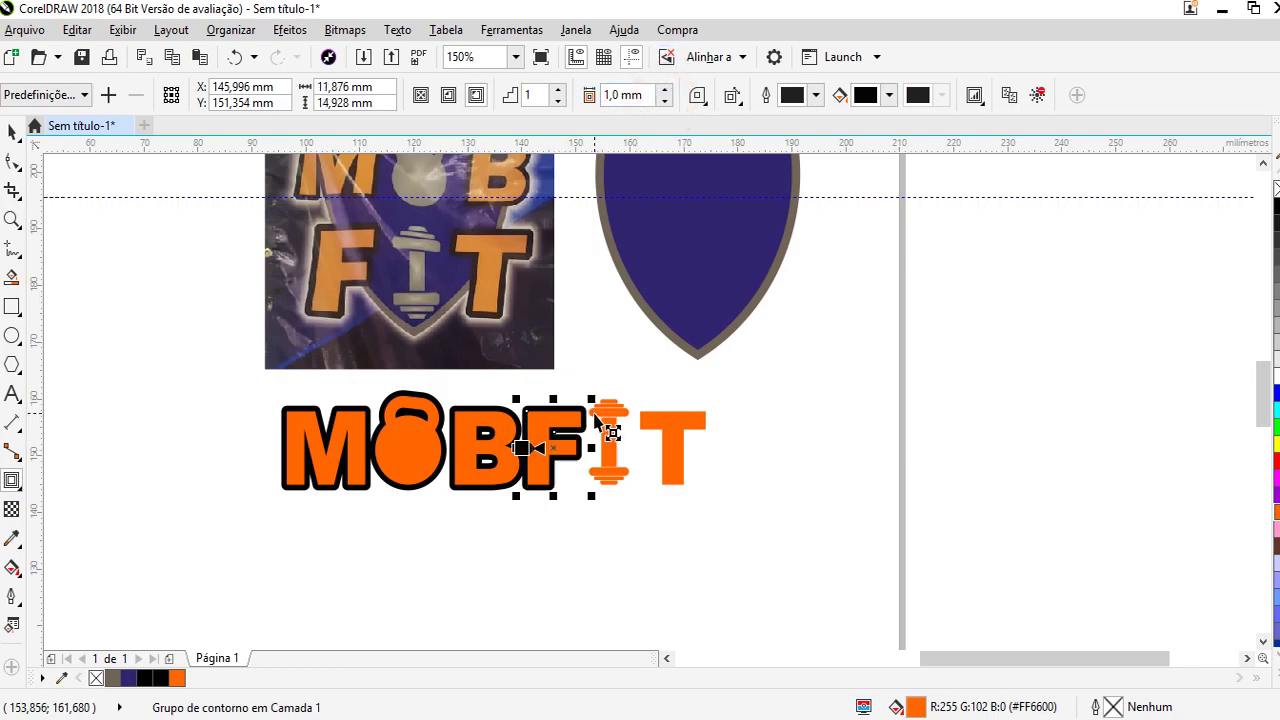
Add one-step black outside contours of 1.0 mm to the dumbbell I and the letter T
{"action": "left_click", "coordinate": [600, 418]}
{"action": "left_click", "coordinate": [664, 101]}
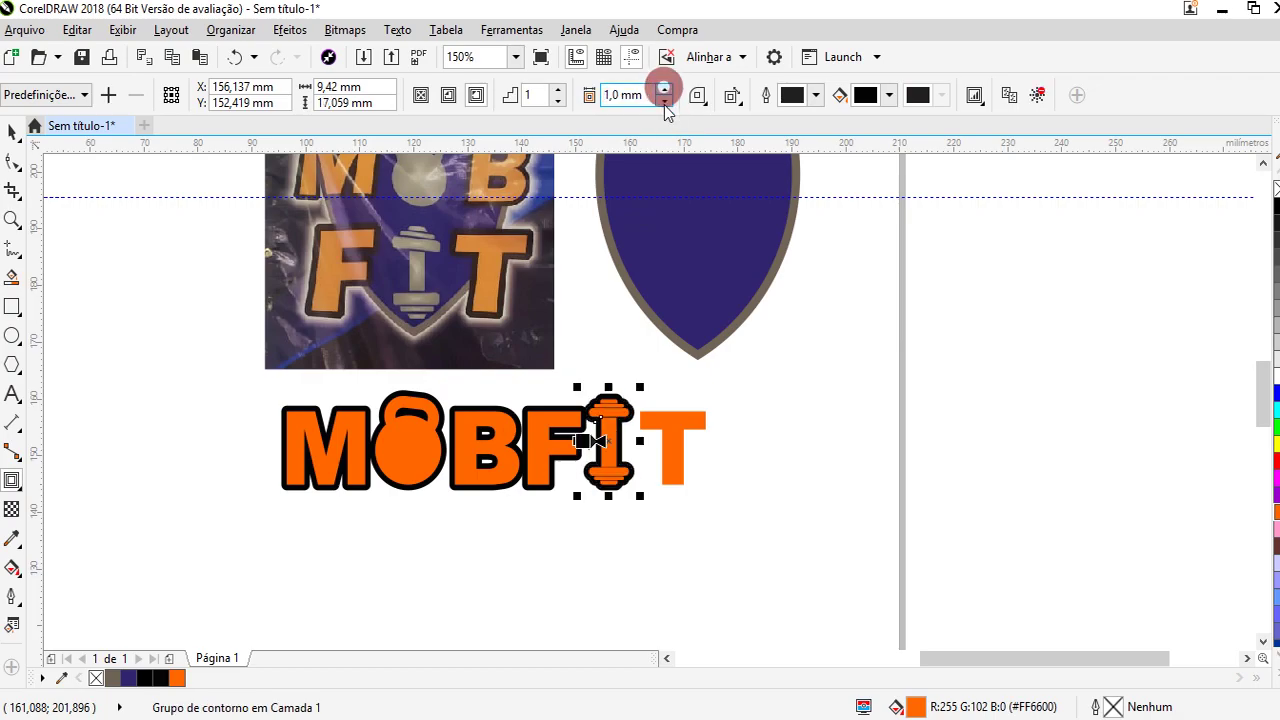
{"action": "left_click", "coordinate": [669, 423]}
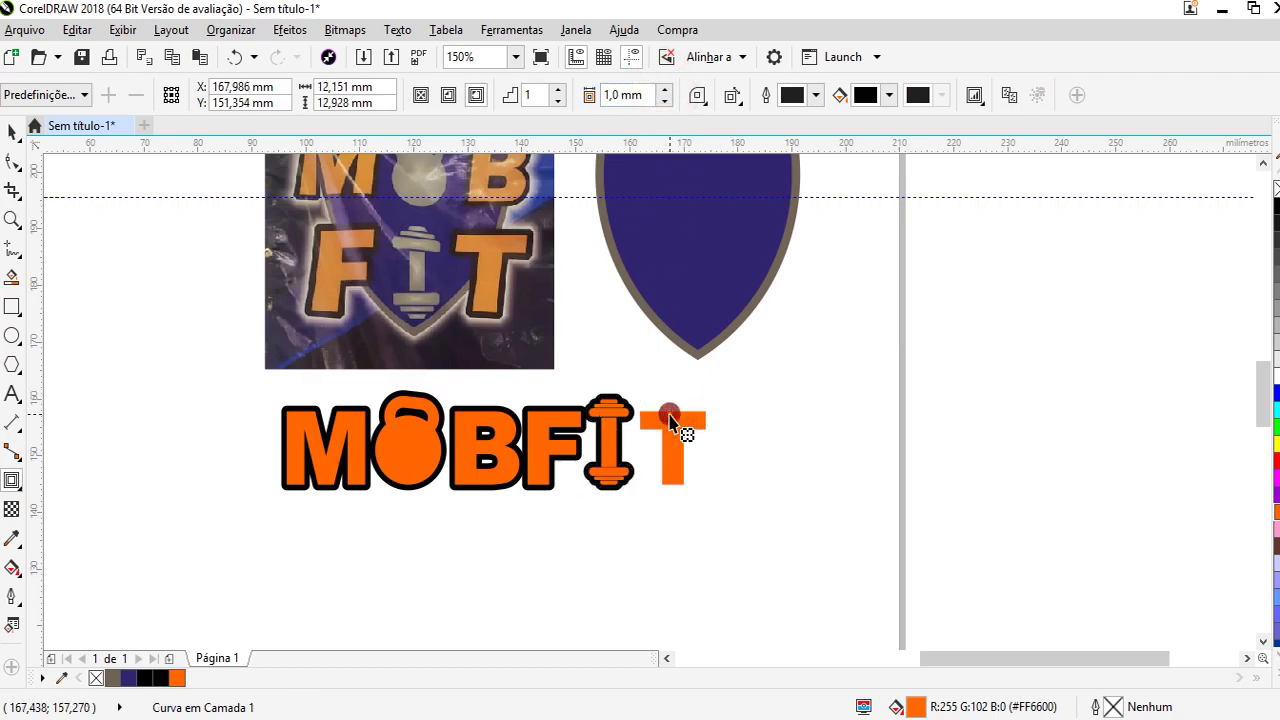
{"action": "left_click", "coordinate": [664, 100]}
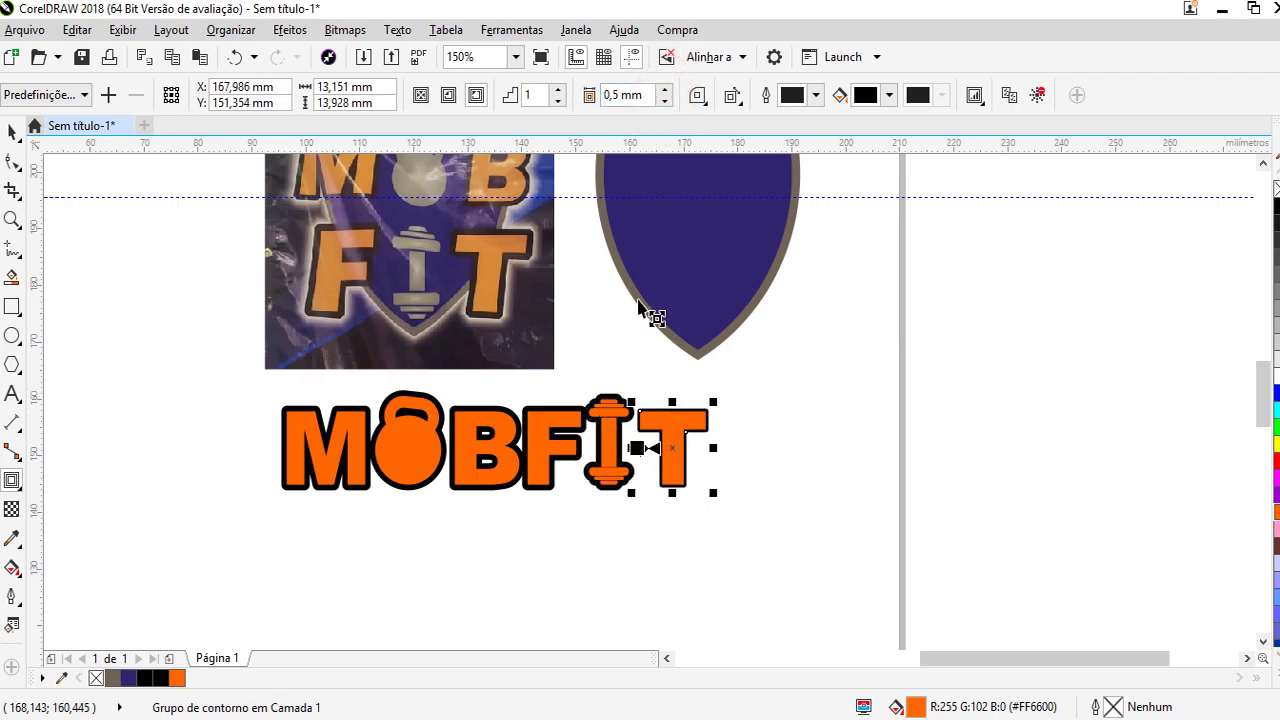
{"action": "left_click", "coordinate": [664, 89]}
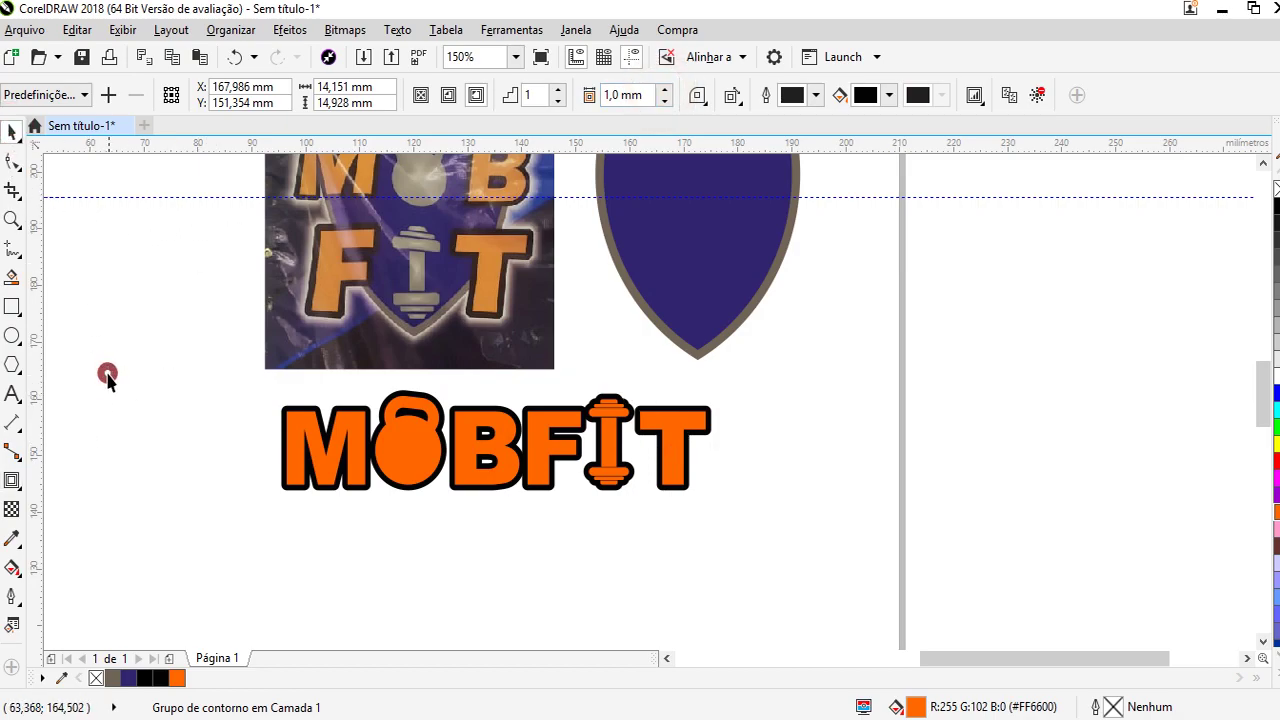
{"action": "left_click", "coordinate": [106, 371]}
Nudge the outlined letter M to the left to widen its gap to the kettlebell
{"action": "scroll", "coordinate": [110, 375], "scroll_direction": "down", "scroll_amount": 2}
{"action": "scroll", "coordinate": [530, 450], "scroll_direction": "up", "scroll_amount": 2}
{"action": "left_click_drag", "start_coordinate": [281, 437], "coordinate": [457, 585]}
{"action": "key", "text": "Left"}
{"action": "key", "text": "Left"}
{"action": "key", "text": "Left"}
{"action": "key", "text": "Left"}
{"action": "key", "text": "Left"}
{"action": "key", "text": "Left"}
{"action": "key", "text": "Left"}
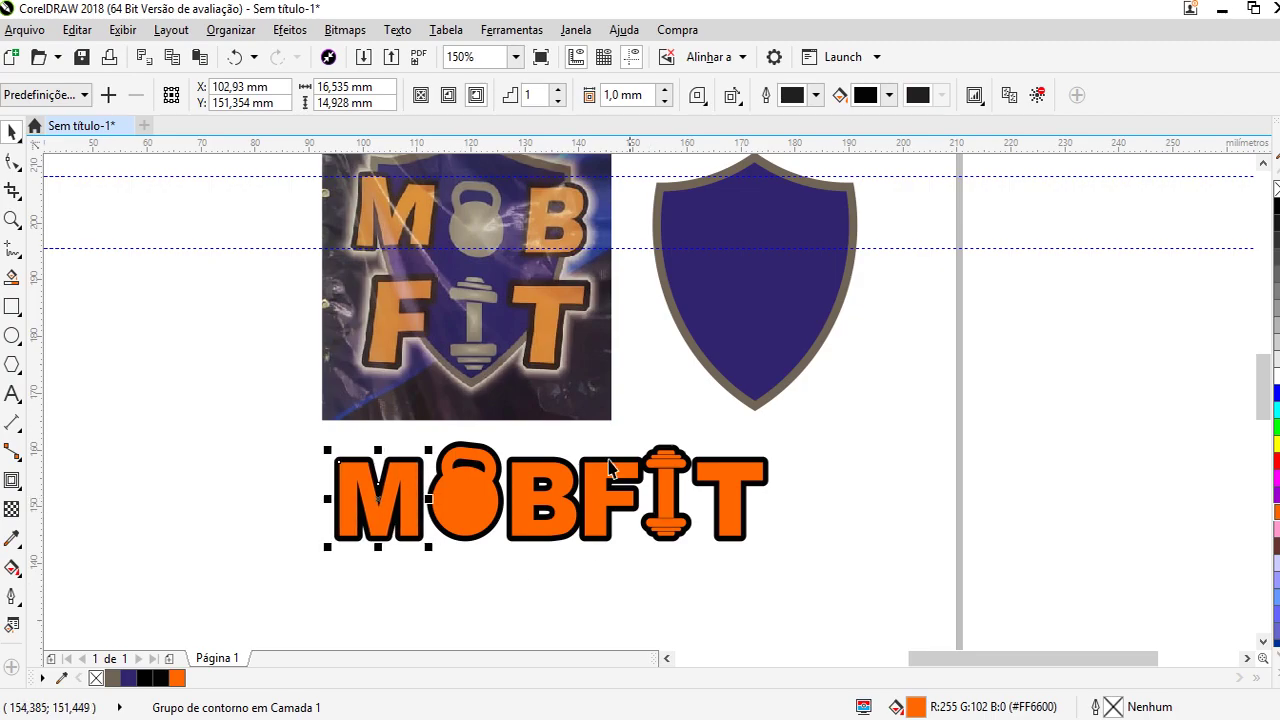
Nudge the F, dumbbell and T together to the right to open a gap after the B
{"action": "left_click_drag", "start_coordinate": [571, 434], "coordinate": [806, 608]}
{"action": "key", "text": "Right"}
{"action": "key", "text": "Right"}
{"action": "key", "text": "Right"}
{"action": "key", "text": "Right"}
{"action": "key", "text": "Right"}
{"action": "key", "text": "Right"}
{"action": "key", "text": "Right"}
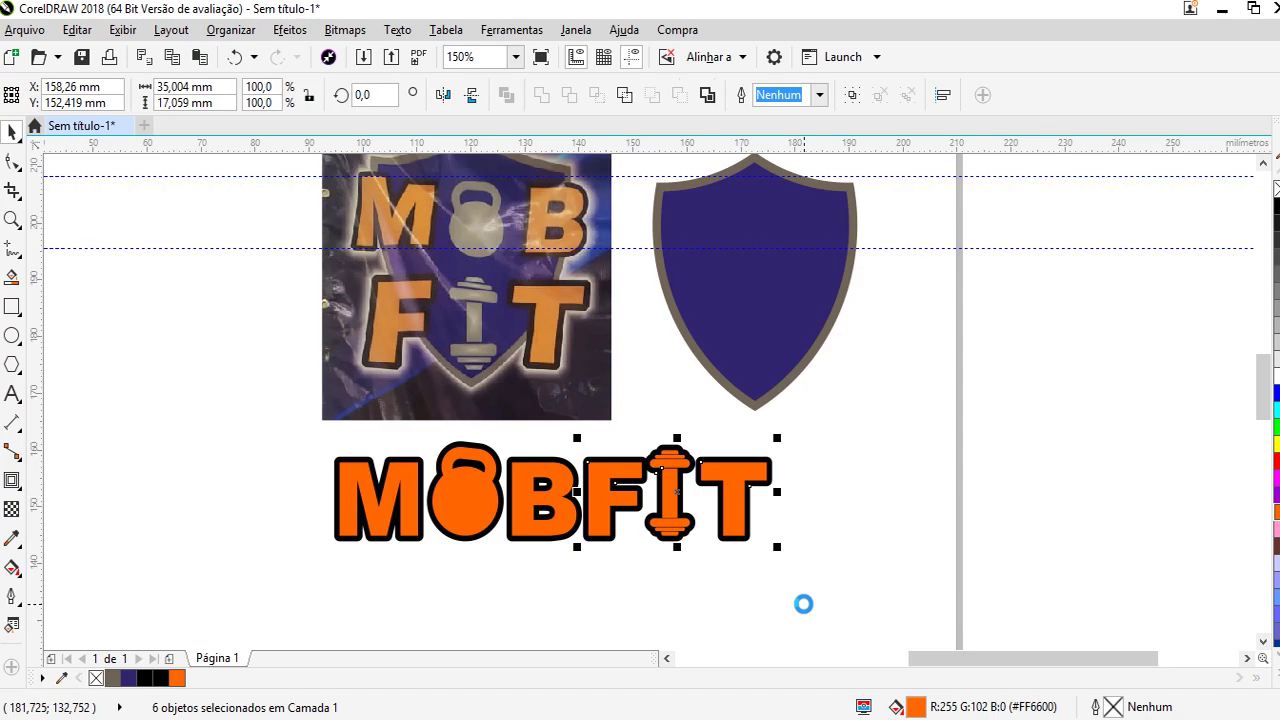
Nudge the dumbbell and T further right to open a gap after the F
{"action": "left_click", "coordinate": [632, 437]}
{"action": "left_click_drag", "start_coordinate": [632, 437], "coordinate": [837, 613]}
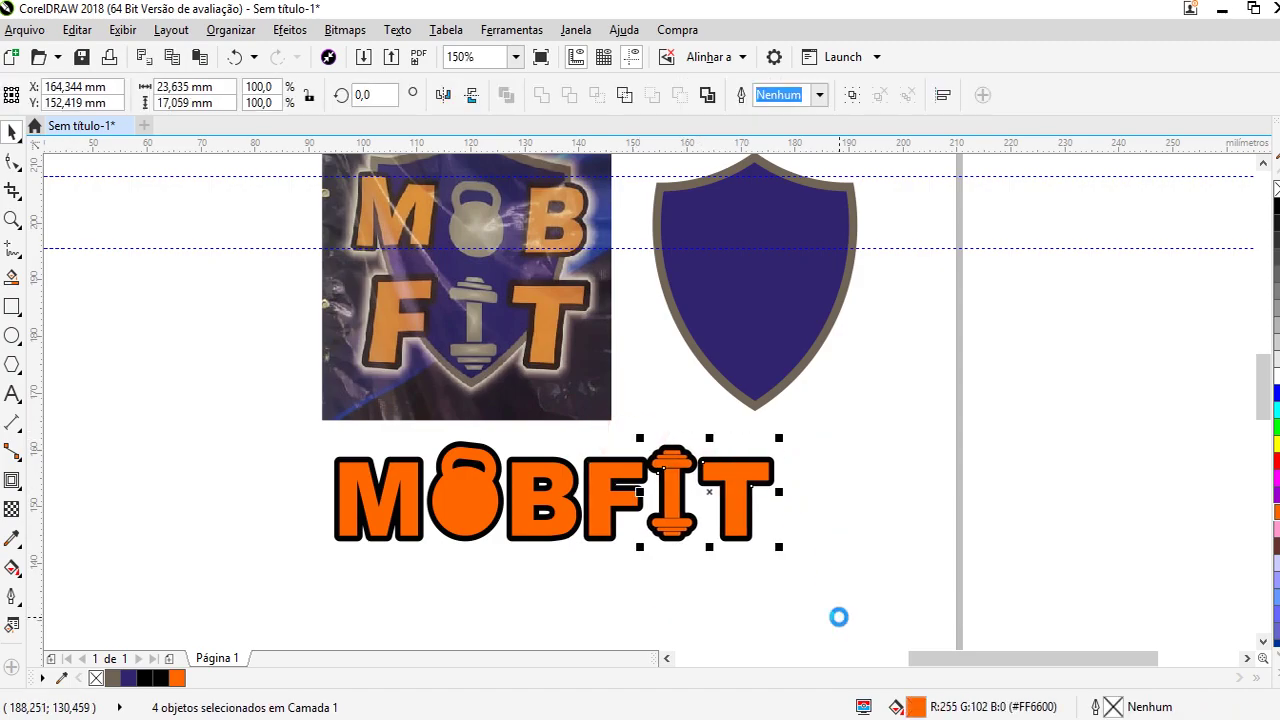
{"action": "key", "text": "Right"}
{"action": "key", "text": "Right"}
{"action": "key", "text": "Right"}
{"action": "key", "text": "Right"}
{"action": "key", "text": "Right"}
{"action": "key", "text": "Right"}
Compress the whole MOBFIT lettering horizontally to about 78 mm wide
{"action": "left_click_drag", "start_coordinate": [266, 403], "coordinate": [879, 634]}
{"action": "left_click_drag", "start_coordinate": [787, 492], "coordinate": [762, 490]}
{"action": "left_click", "coordinate": [878, 484]}
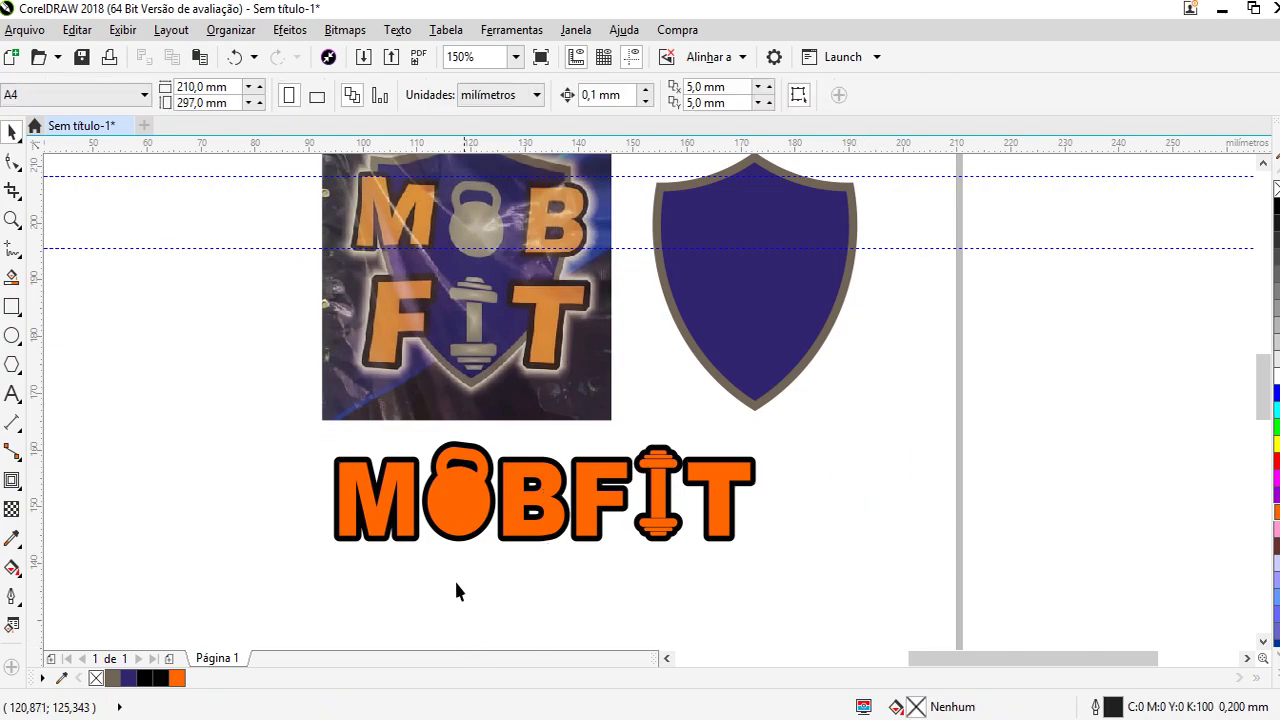
Separate the letter B from its contour and delete the contour's inner nodes so both counters are solid black
{"action": "scroll", "coordinate": [554, 461], "scroll_direction": "up", "scroll_amount": 2}
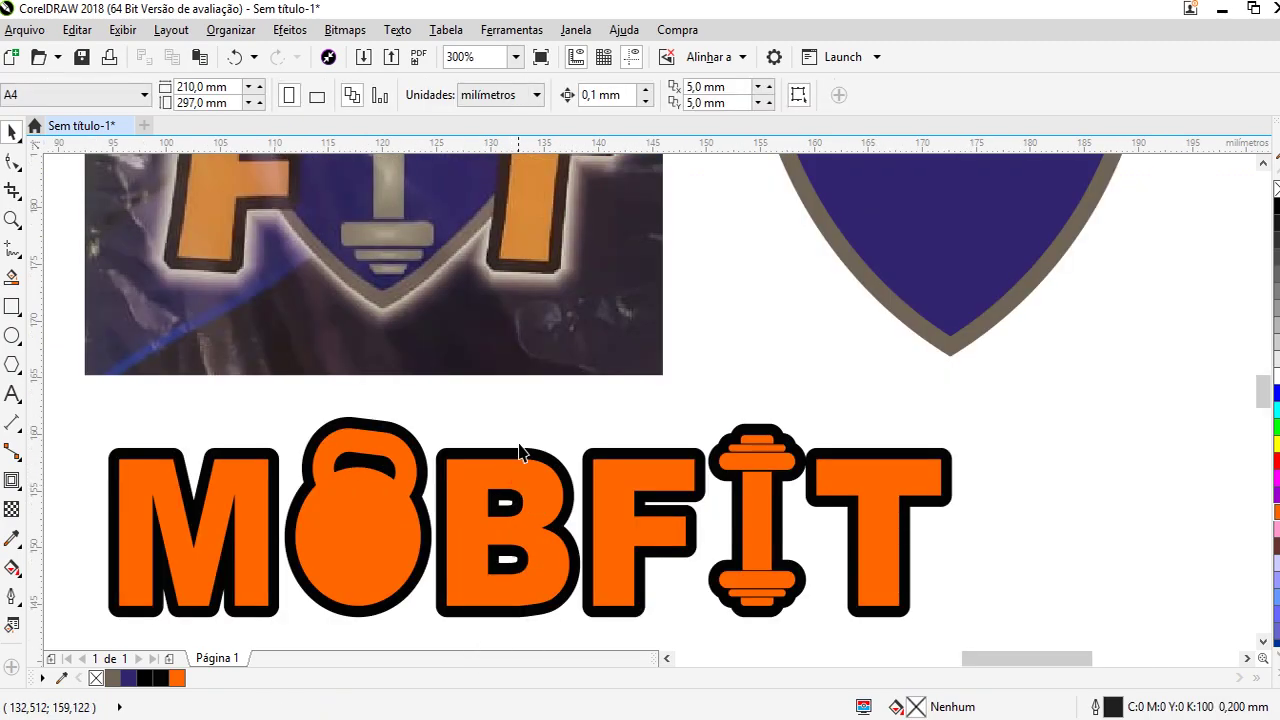
{"action": "right_click", "coordinate": [523, 451]}
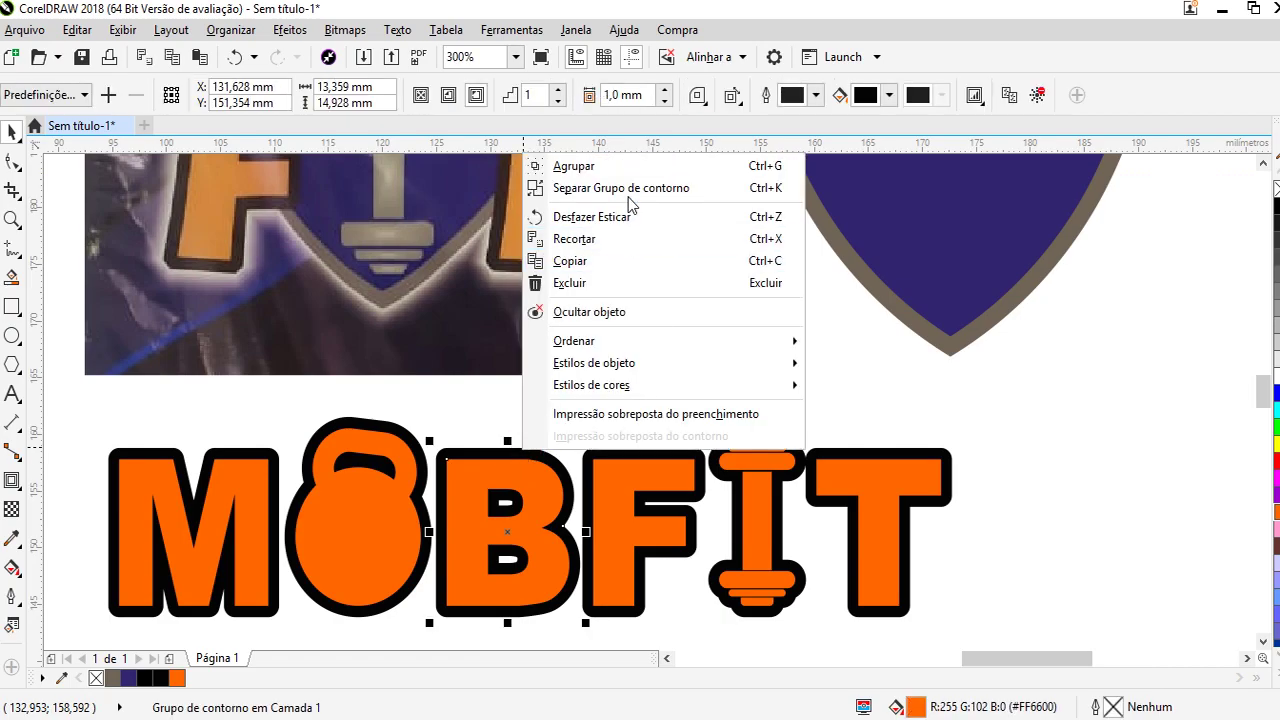
{"action": "left_click", "coordinate": [626, 189]}
{"action": "left_click", "coordinate": [543, 432]}
{"action": "left_click", "coordinate": [531, 446]}
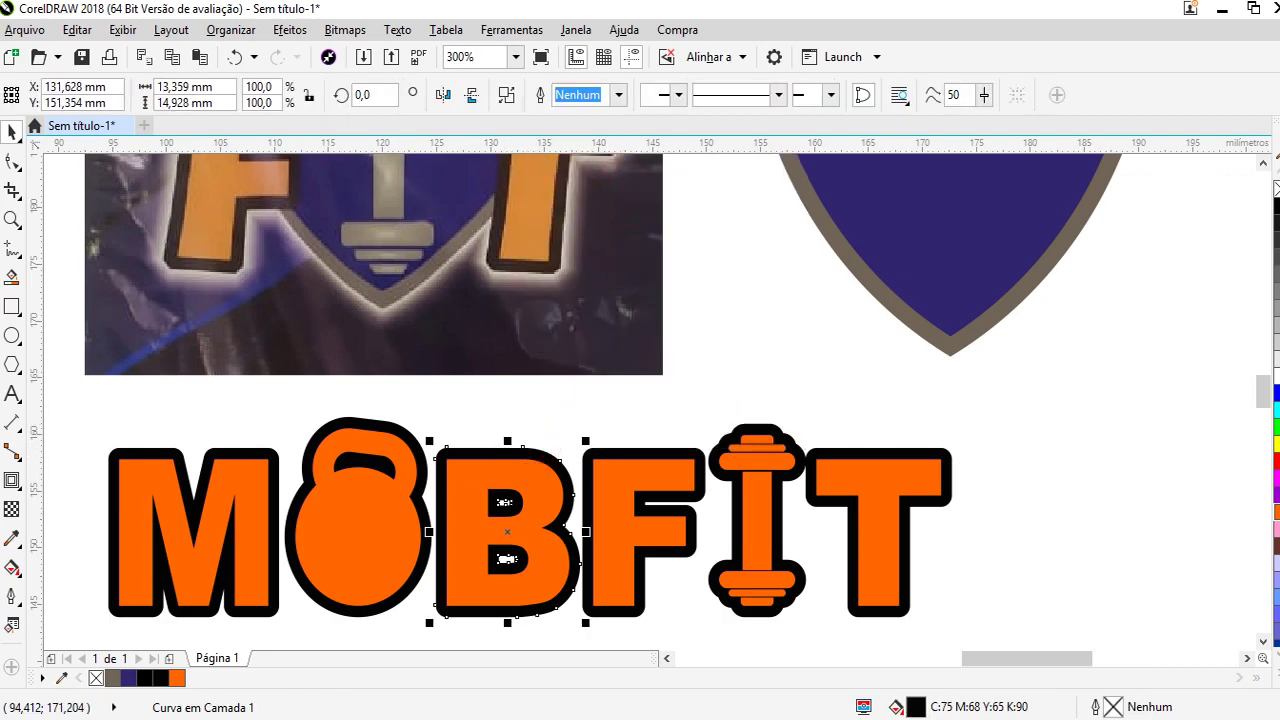
{"action": "left_click", "coordinate": [12, 162]}
{"action": "left_click_drag", "start_coordinate": [479, 482], "coordinate": [529, 600]}
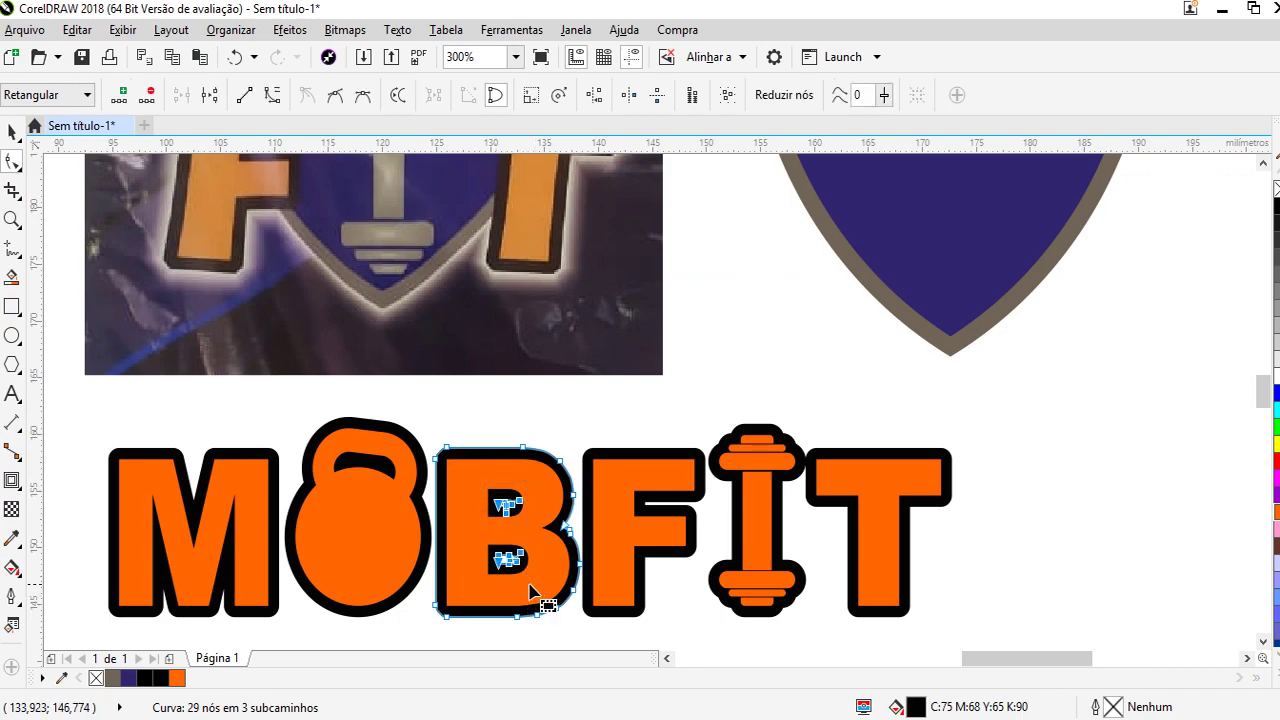
{"action": "key", "text": "Delete"}
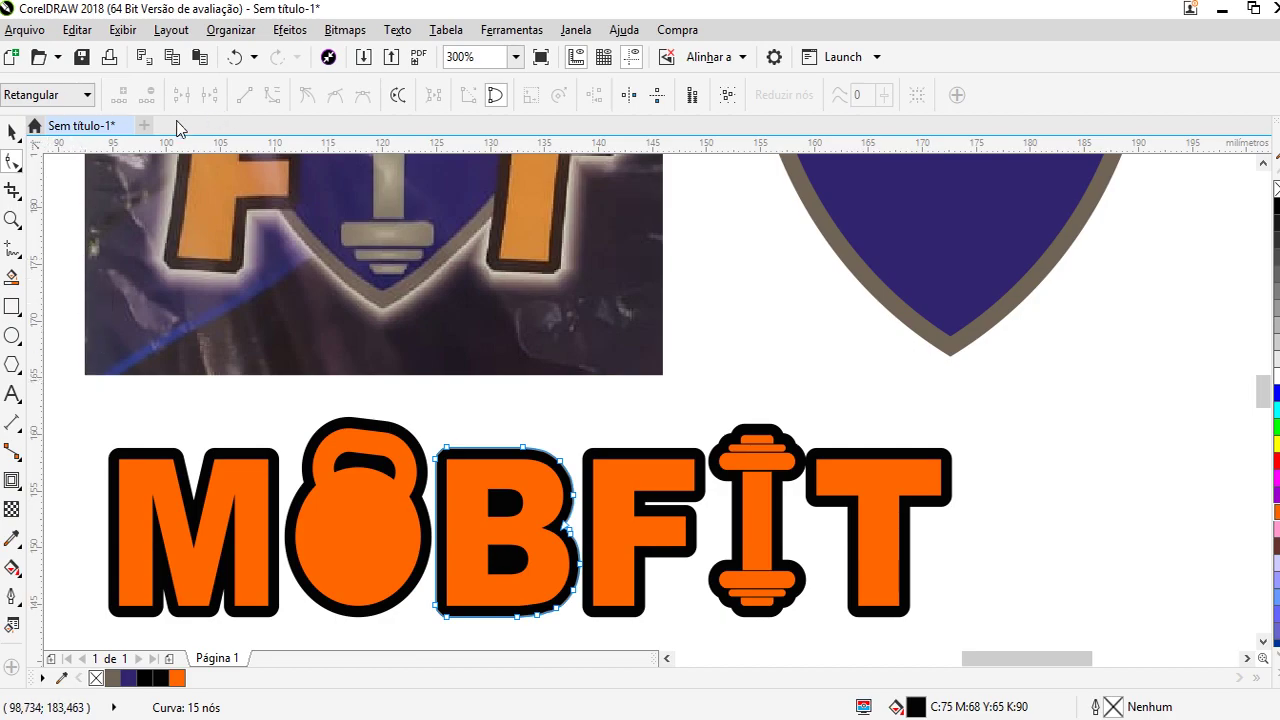
{"action": "left_click", "coordinate": [12, 131]}
{"action": "left_click", "coordinate": [743, 366]}
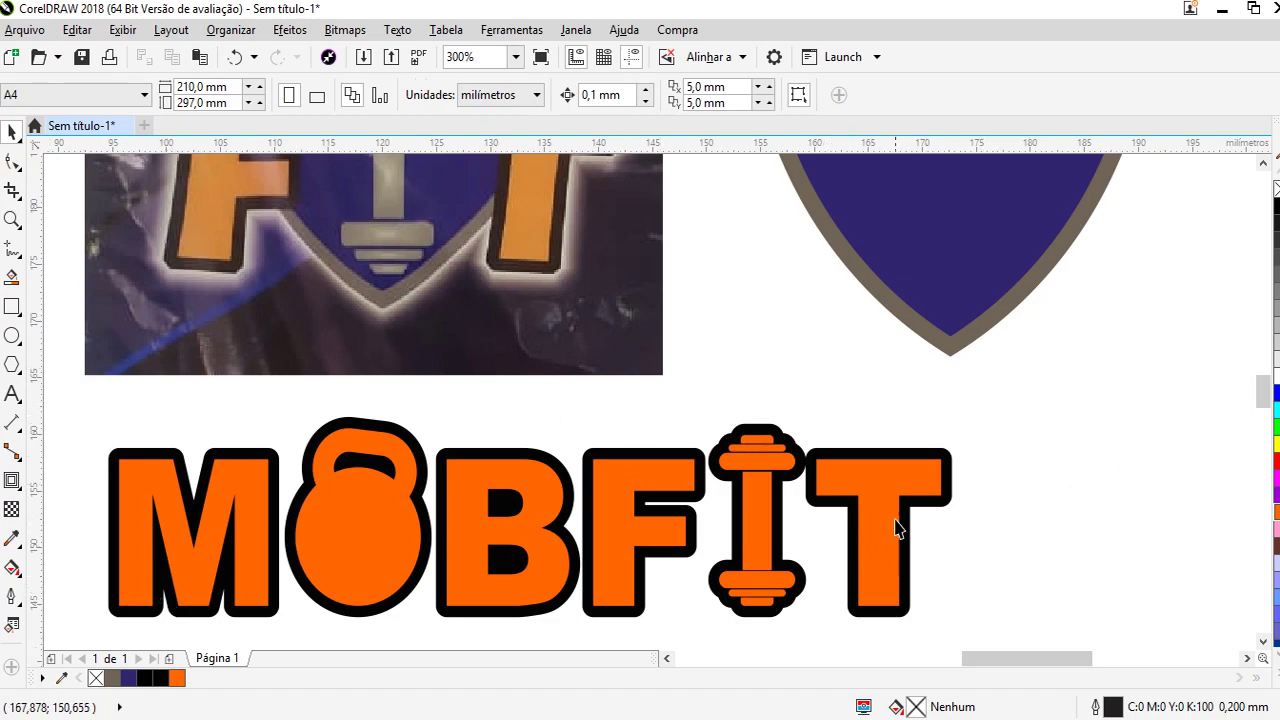
Nudge the letter T slightly to the right to even out its gap to the dumbbell
{"action": "left_click_drag", "start_coordinate": [1008, 411], "coordinate": [758, 615]}
{"action": "key", "text": "Right"}
{"action": "key", "text": "Right"}
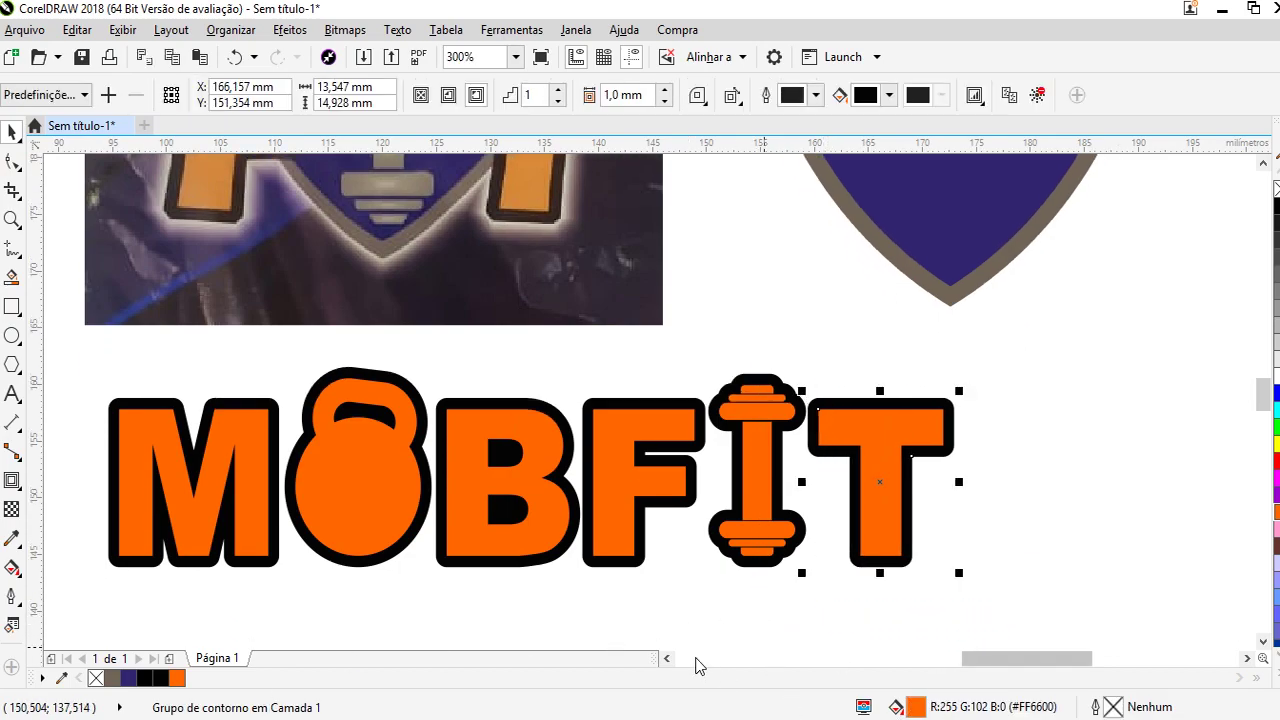
{"action": "left_click", "coordinate": [689, 630]}
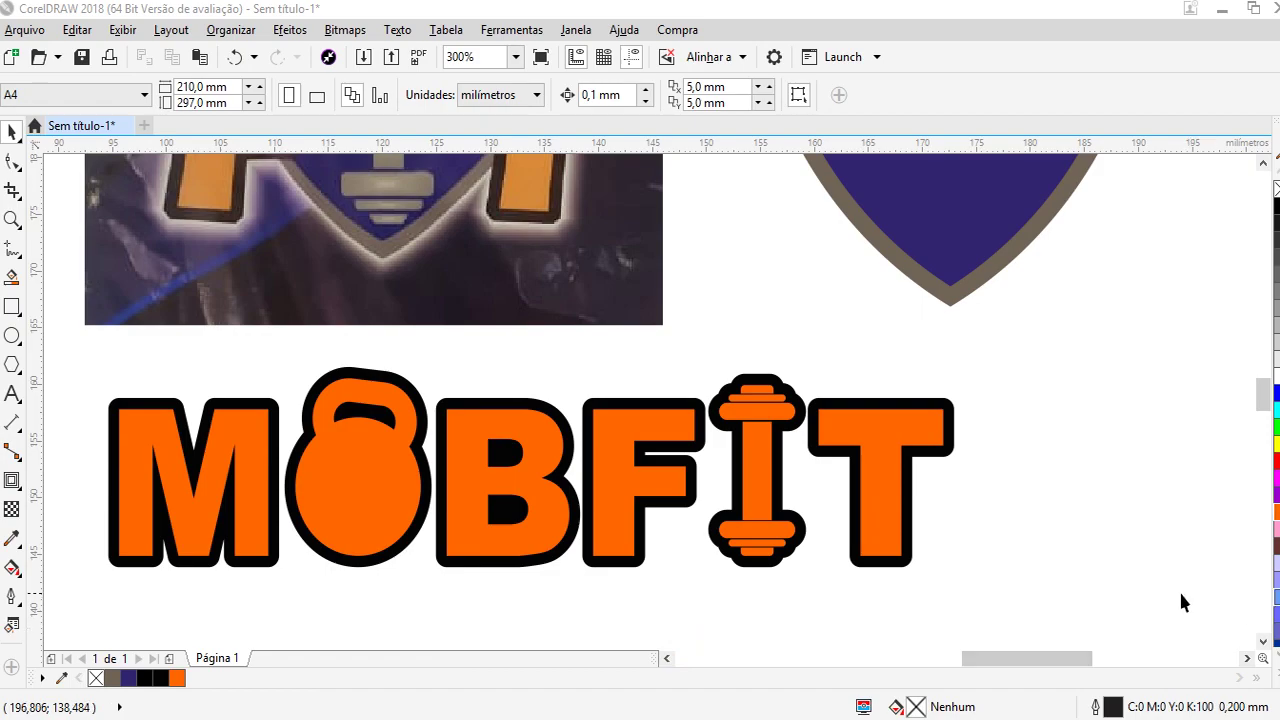
{"action": "left_click", "coordinate": [1031, 534]}
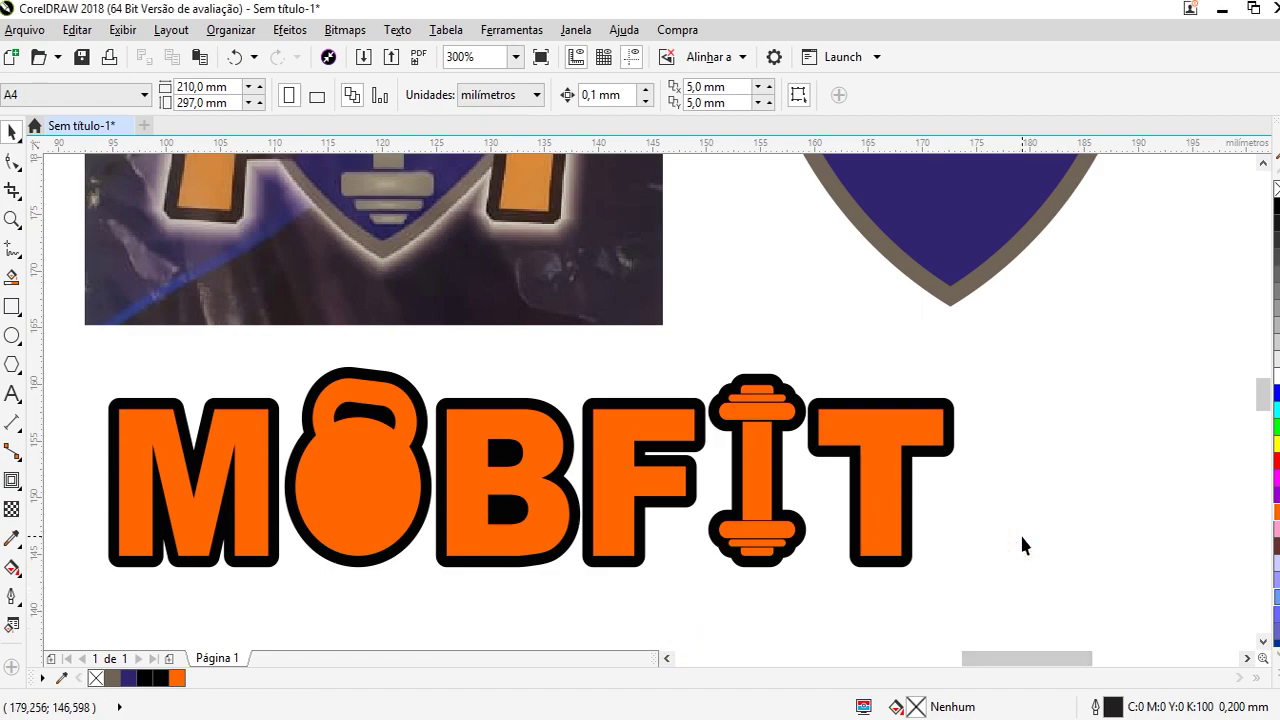
{"action": "left_click", "coordinate": [964, 450]}
{"action": "scroll", "coordinate": [761, 484], "scroll_direction": "down", "scroll_amount": 1}
{"action": "scroll", "coordinate": [743, 467], "scroll_direction": "up", "scroll_amount": 1}
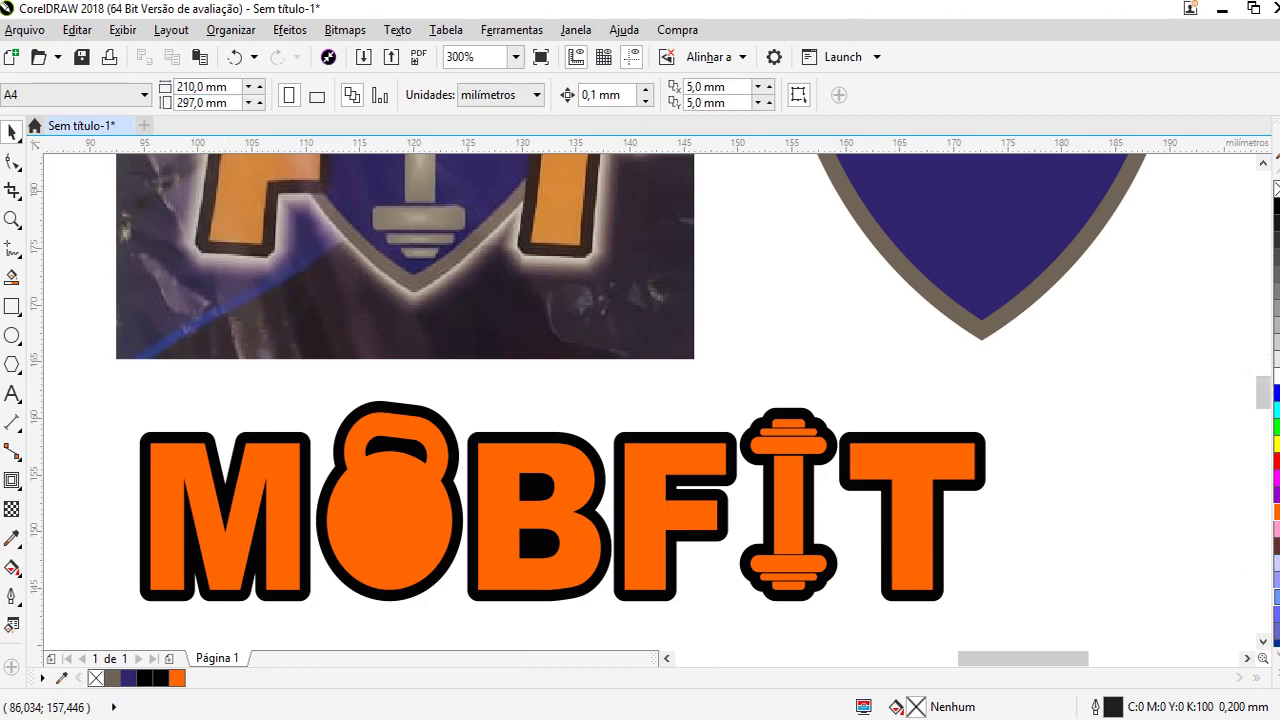
Delete the cropped reference photo of the logo beside the shield
{"action": "scroll", "coordinate": [340, 471], "scroll_direction": "down", "scroll_amount": 3}
{"action": "scroll", "coordinate": [340, 400], "scroll_direction": "up", "scroll_amount": 1}
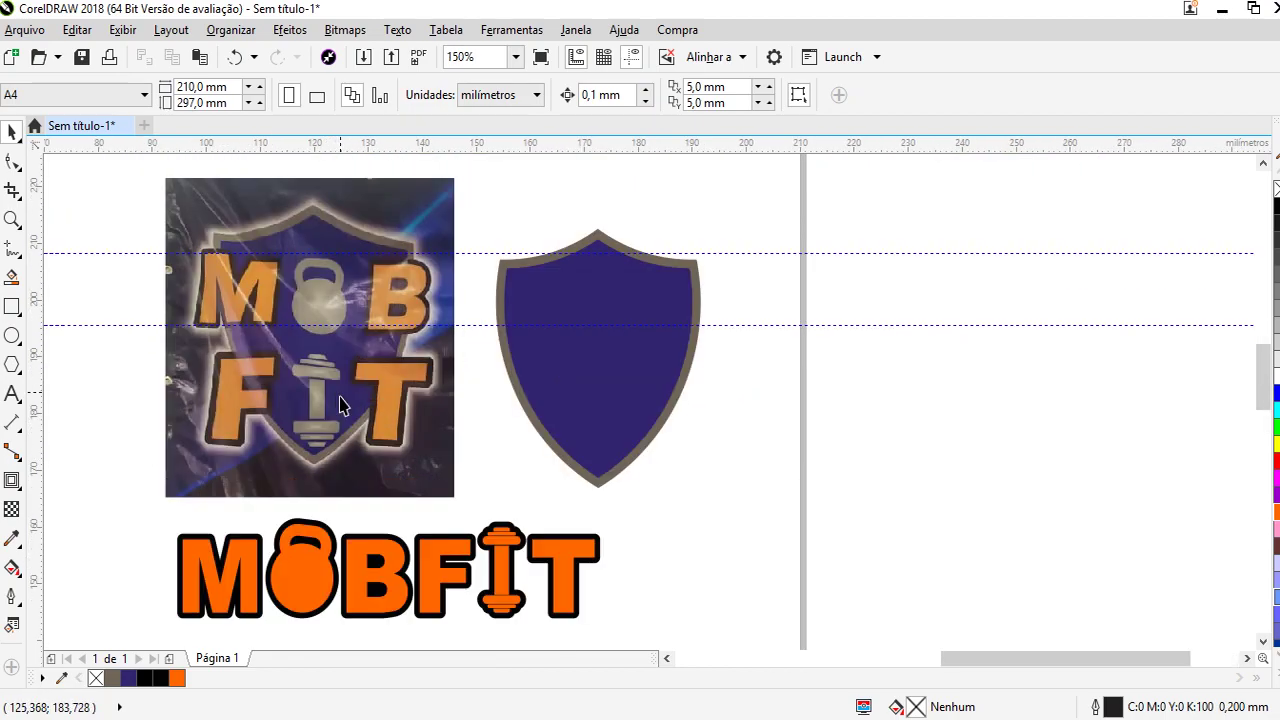
{"action": "left_click", "coordinate": [380, 461]}
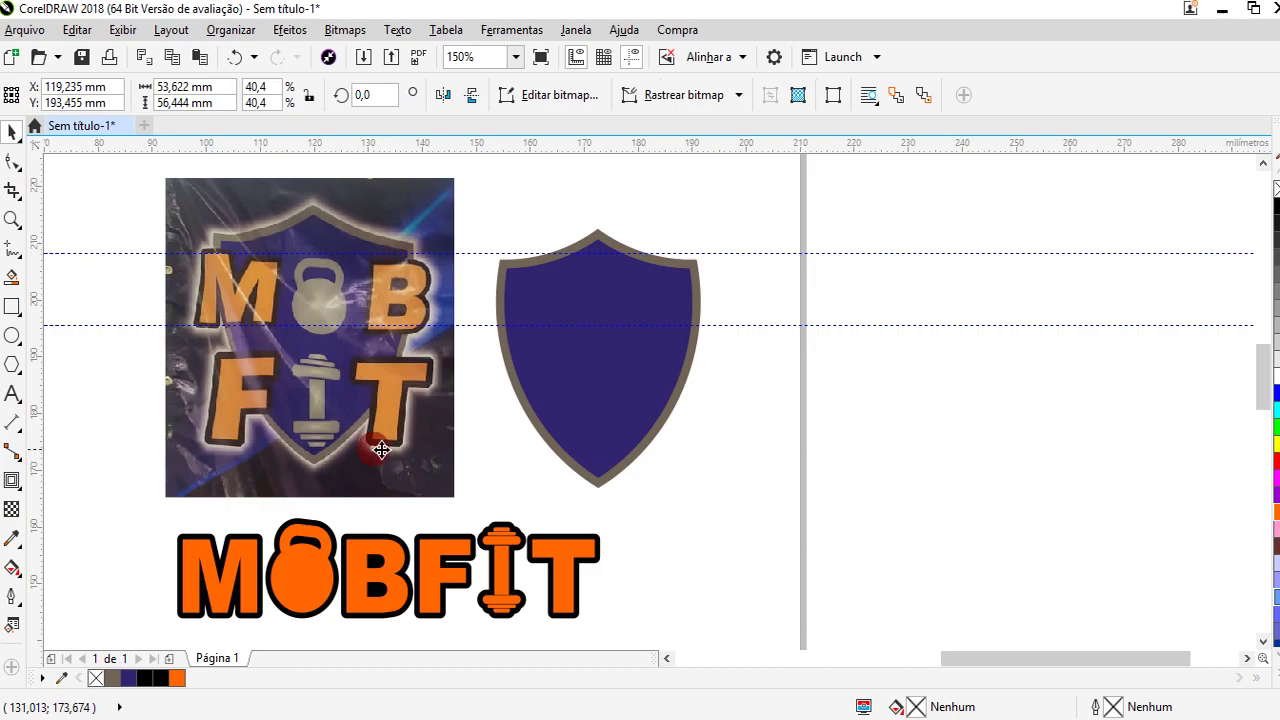
{"action": "scroll", "coordinate": [580, 409], "scroll_direction": "down", "scroll_amount": 1}
{"action": "key", "text": "Delete"}
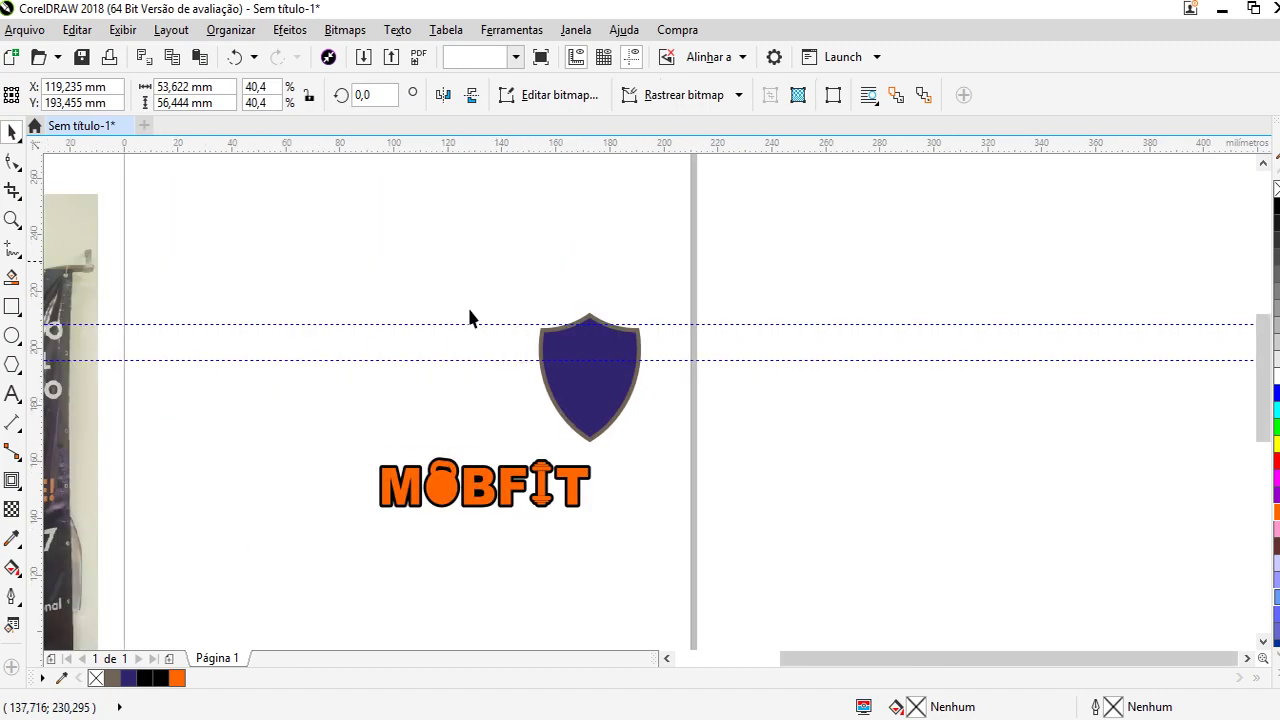
Move the whole MOBFIT lettering up and left into the empty area of the page beside the shield
{"action": "left_click_drag", "start_coordinate": [722, 556], "coordinate": [722, 556]}
{"action": "left_click_drag", "start_coordinate": [540, 495], "coordinate": [380, 432]}
{"action": "left_click", "coordinate": [413, 577]}
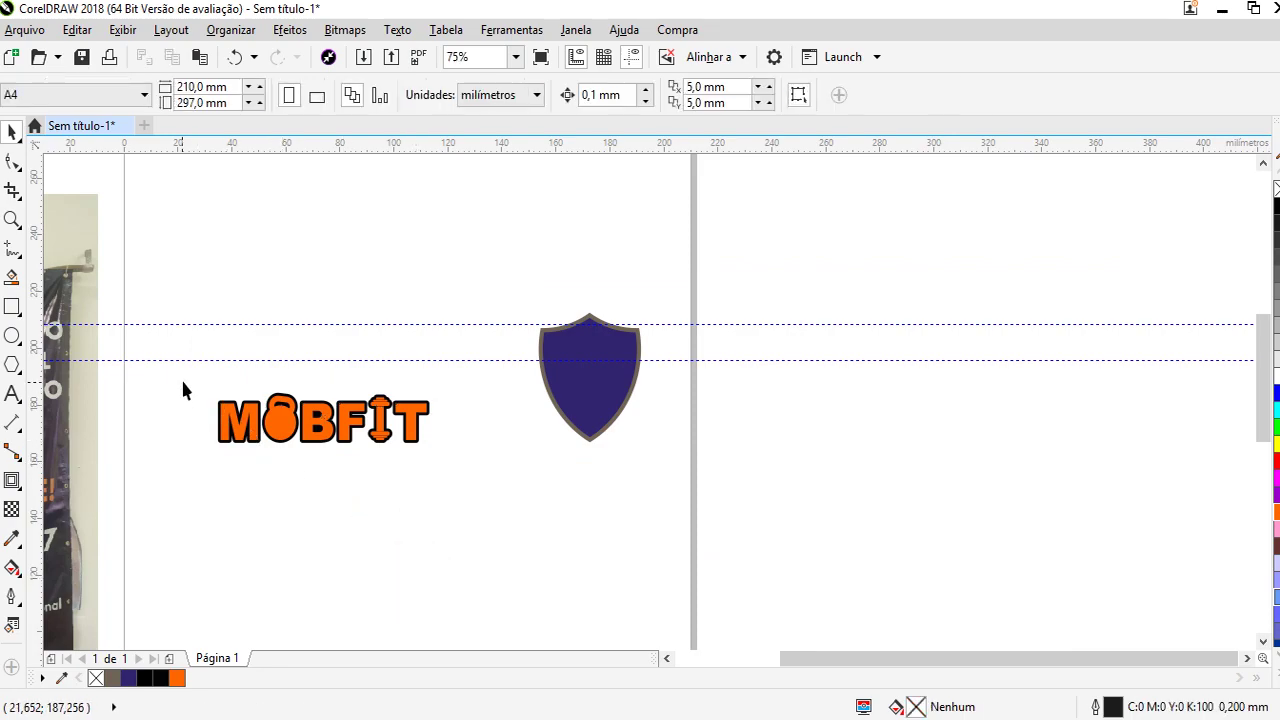
Duplicate the MOBFIT lettering below the shield and stack the copy's MOB part above FIT
{"action": "left_click_drag", "start_coordinate": [540, 453], "coordinate": [540, 453]}
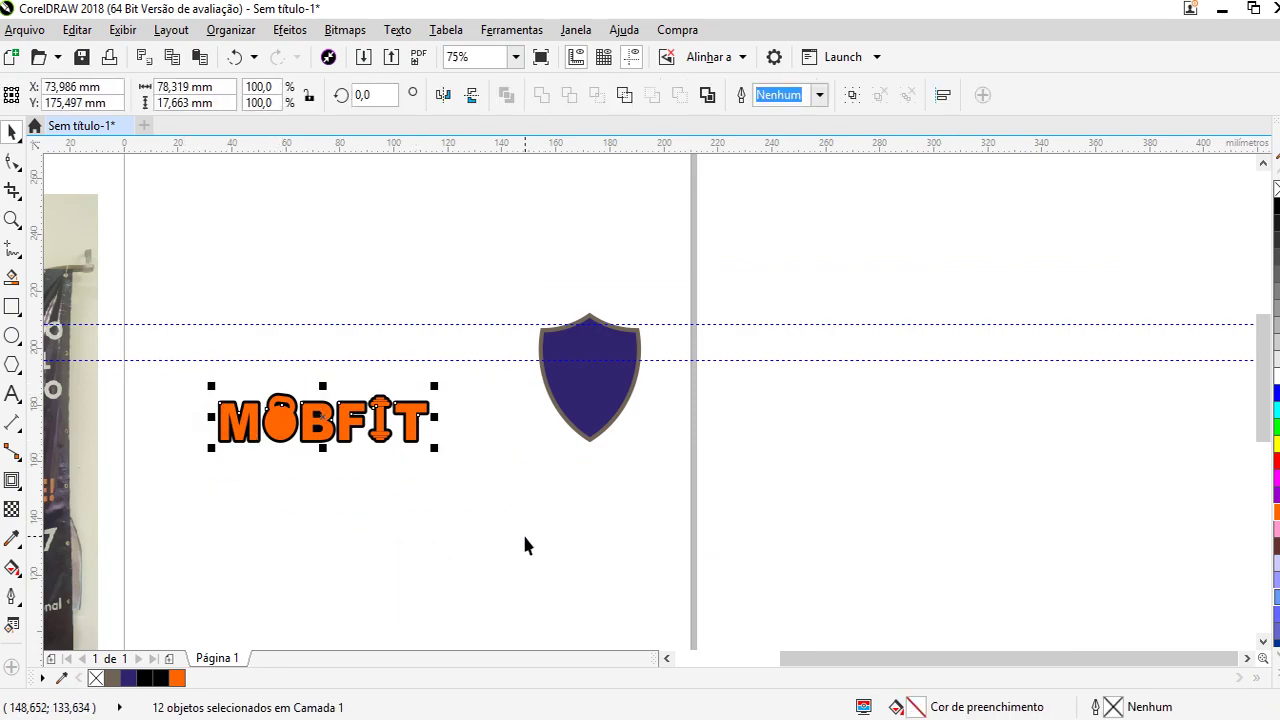
{"action": "left_click_drag", "start_coordinate": [425, 430], "coordinate": [647, 535]}
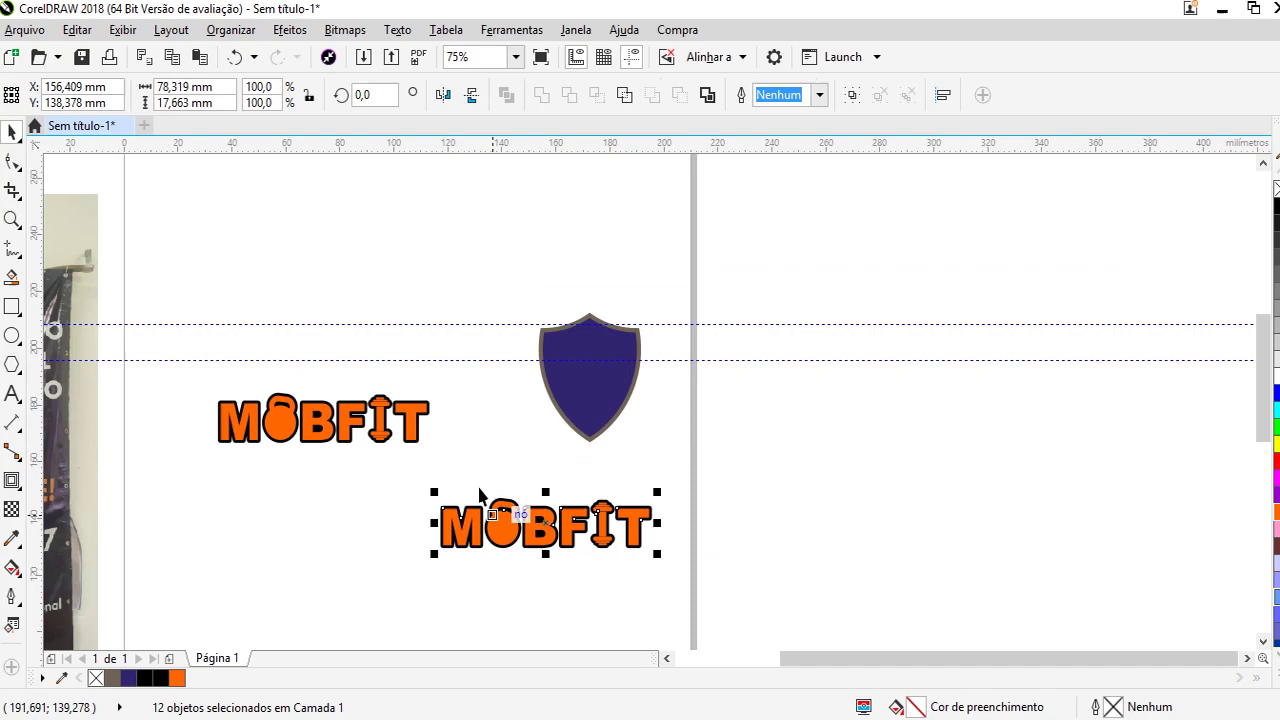
{"action": "left_click_drag", "start_coordinate": [400, 478], "coordinate": [669, 489]}
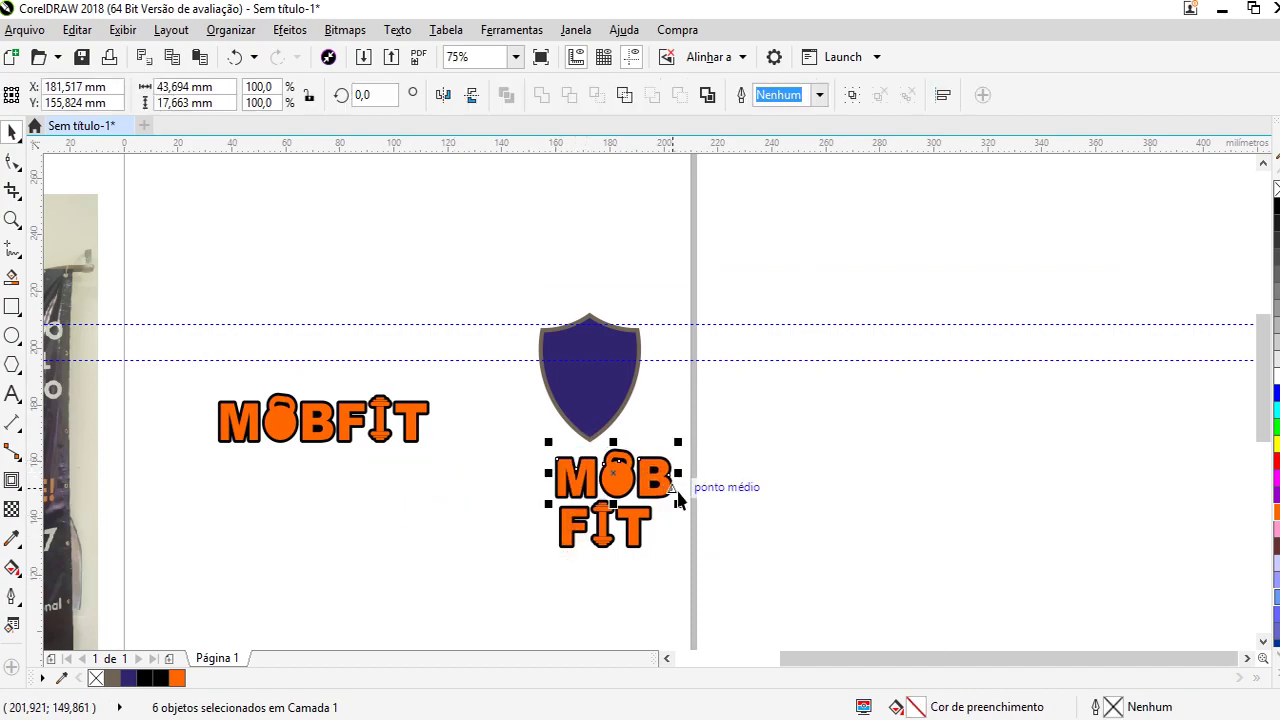
Group the FIT letters of the stacked copy, and group its MOB letters separately
{"action": "scroll", "coordinate": [670, 480], "scroll_direction": "up", "scroll_amount": 2}
{"action": "left_click_drag", "start_coordinate": [814, 497], "coordinate": [360, 668]}
{"action": "left_click", "coordinate": [852, 95]}
{"action": "left_click_drag", "start_coordinate": [360, 343], "coordinate": [755, 472]}
{"action": "left_click", "coordinate": [852, 95]}
Align the left edge of the FIT group with the left edge of the MOB group
{"action": "scroll", "coordinate": [525, 470], "scroll_direction": "up", "scroll_amount": 2}
{"action": "left_click", "coordinate": [538, 515]}
{"action": "left_click", "coordinate": [632, 402], "text": "shift"}
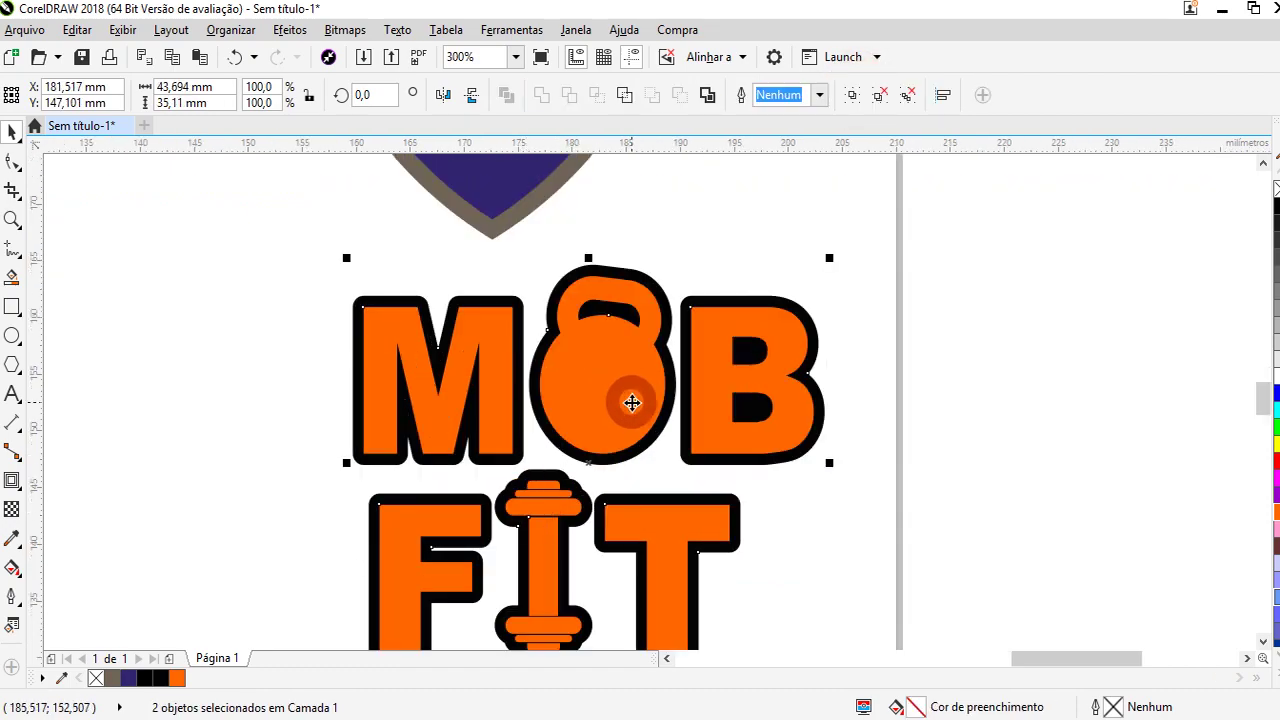
{"action": "key", "text": "l"}
{"action": "left_click", "coordinate": [971, 471]}
{"action": "left_click", "coordinate": [634, 522]}
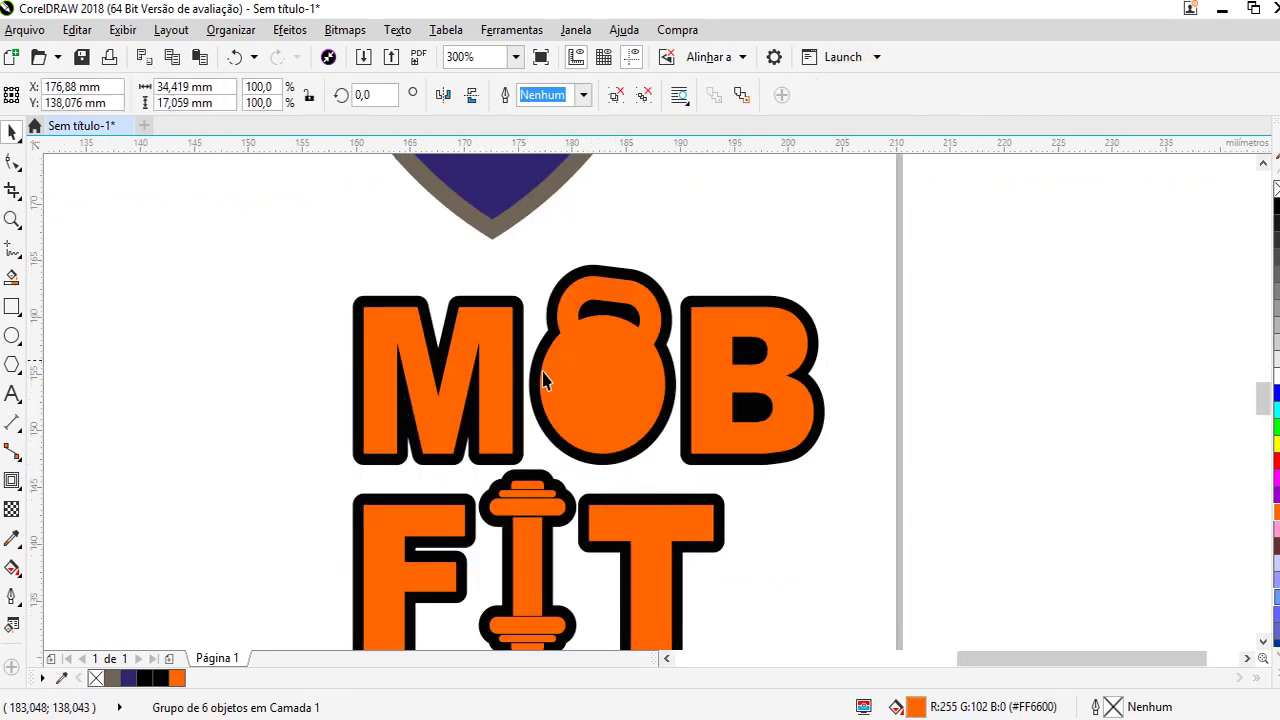
Try enlarging the FIT group proportionally to about 43 mm wide to match the width of MOB
{"action": "scroll", "coordinate": [543, 380], "scroll_direction": "down", "scroll_amount": 2}
{"action": "left_click", "coordinate": [634, 517]}
{"action": "left_click", "coordinate": [597, 486]}
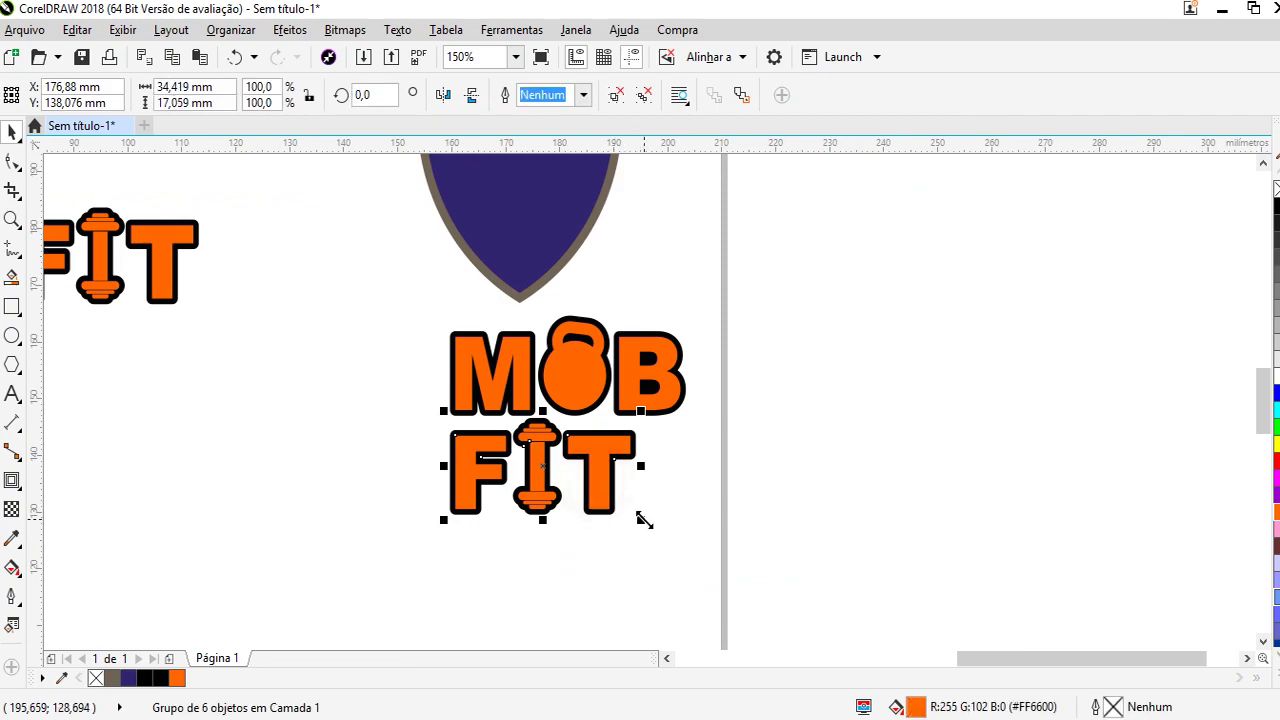
{"action": "left_click_drag", "start_coordinate": [644, 520], "coordinate": [686, 560]}
{"action": "left_click", "coordinate": [794, 343]}
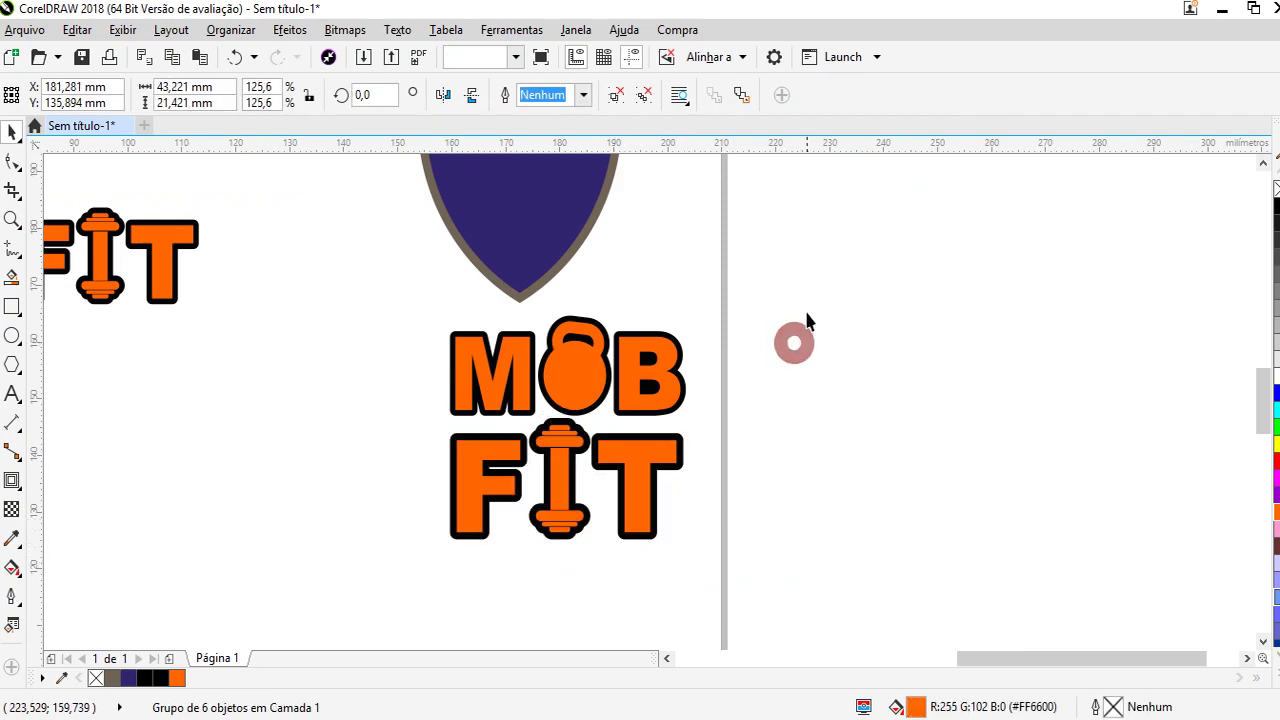
{"action": "left_click_drag", "start_coordinate": [259, 592], "coordinate": [700, 300]}
{"action": "left_click", "coordinate": [837, 377]}
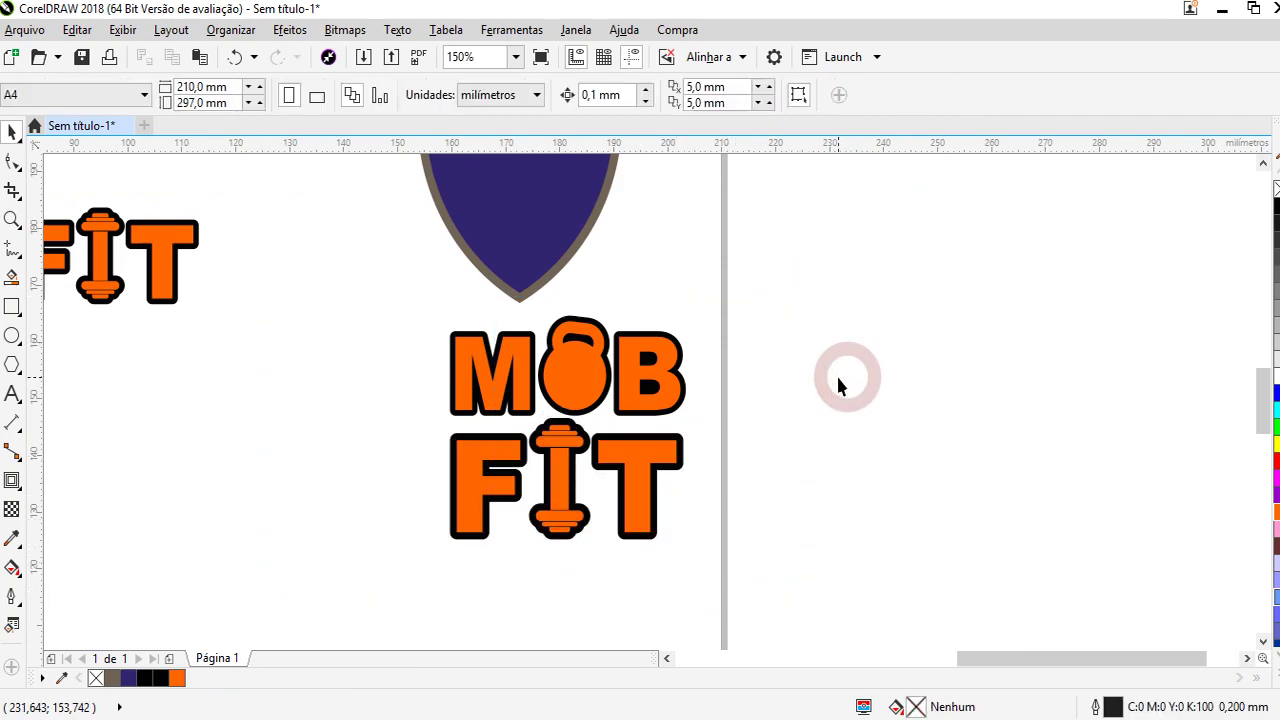
{"action": "key", "text": "ctrl+z"}
{"action": "left_click", "coordinate": [837, 377]}
Center the FIT group horizontally under the MOB group
{"action": "left_click", "coordinate": [614, 452]}
{"action": "left_click", "coordinate": [645, 395], "text": "shift"}
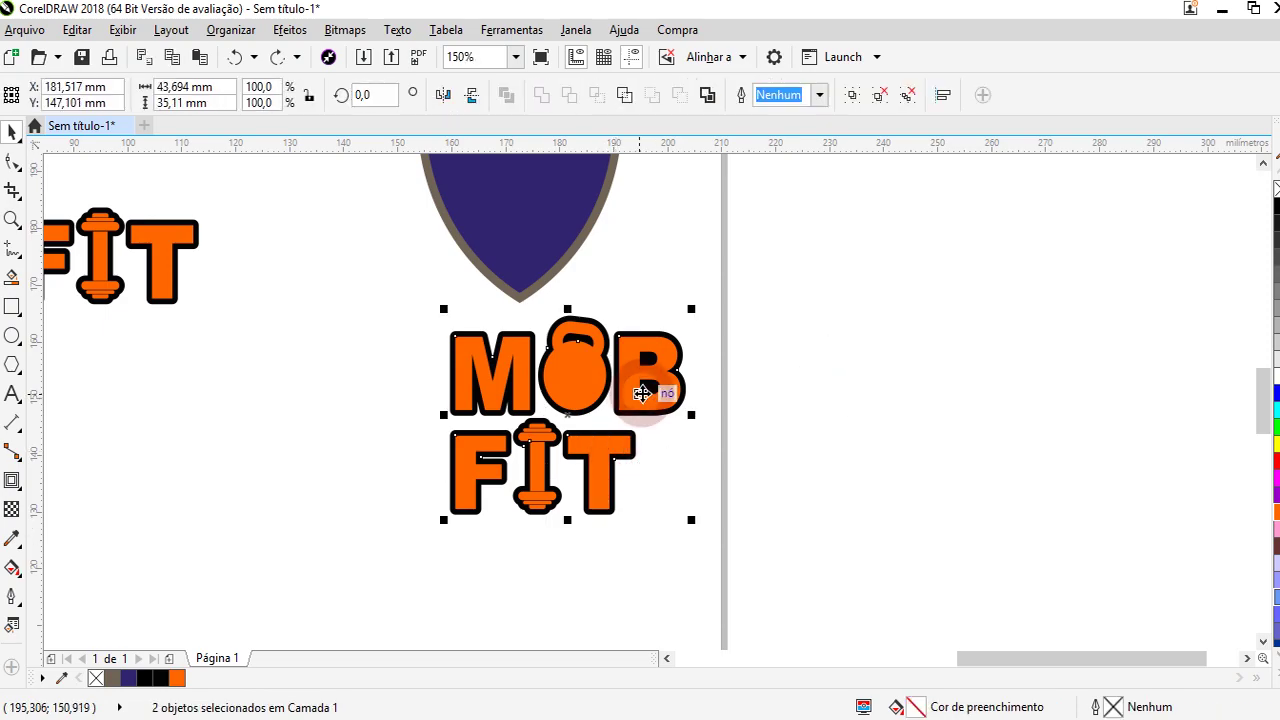
{"action": "left_click", "coordinate": [811, 394]}
{"action": "key", "text": "shift+F4"}
Move the stacked MOB FIT lettering onto the shield and scale it down to about 39.5 mm wide
{"action": "scroll", "coordinate": [465, 421], "scroll_direction": "up", "scroll_amount": 2}
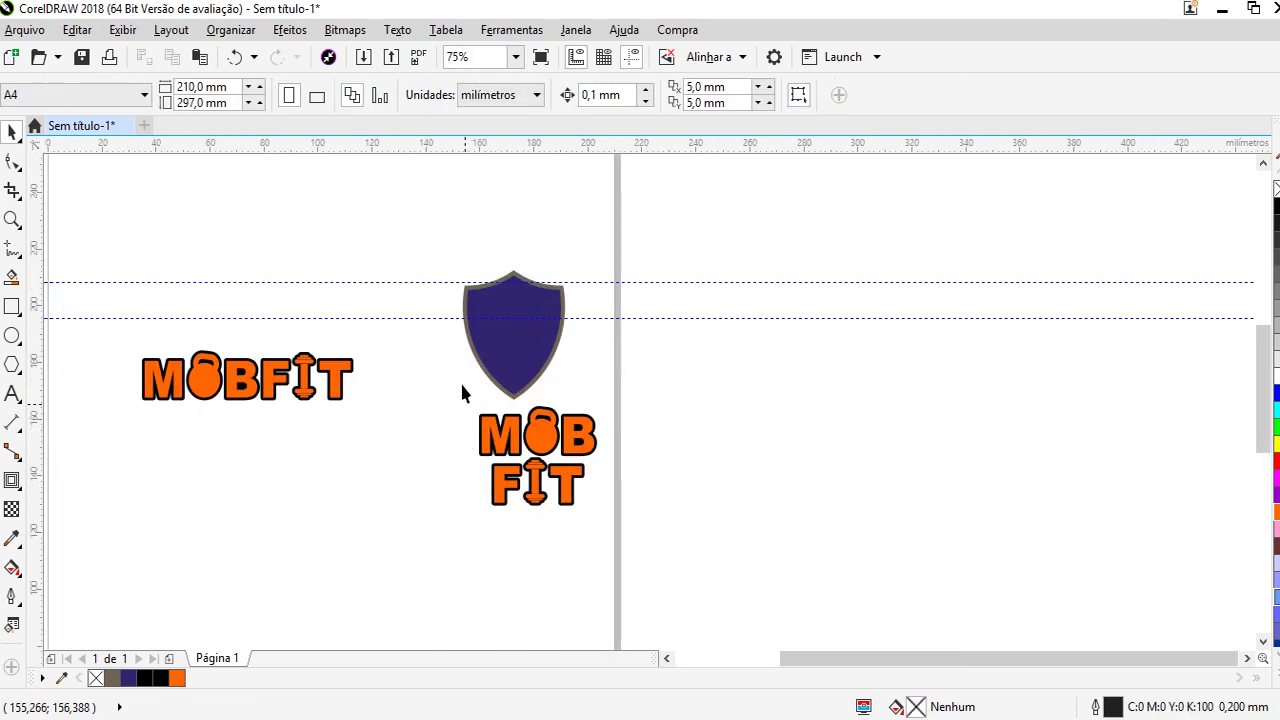
{"action": "left_click_drag", "start_coordinate": [456, 392], "coordinate": [605, 515]}
{"action": "left_click_drag", "start_coordinate": [560, 432], "coordinate": [550, 330]}
{"action": "scroll", "coordinate": [550, 330], "scroll_direction": "up", "scroll_amount": 2}
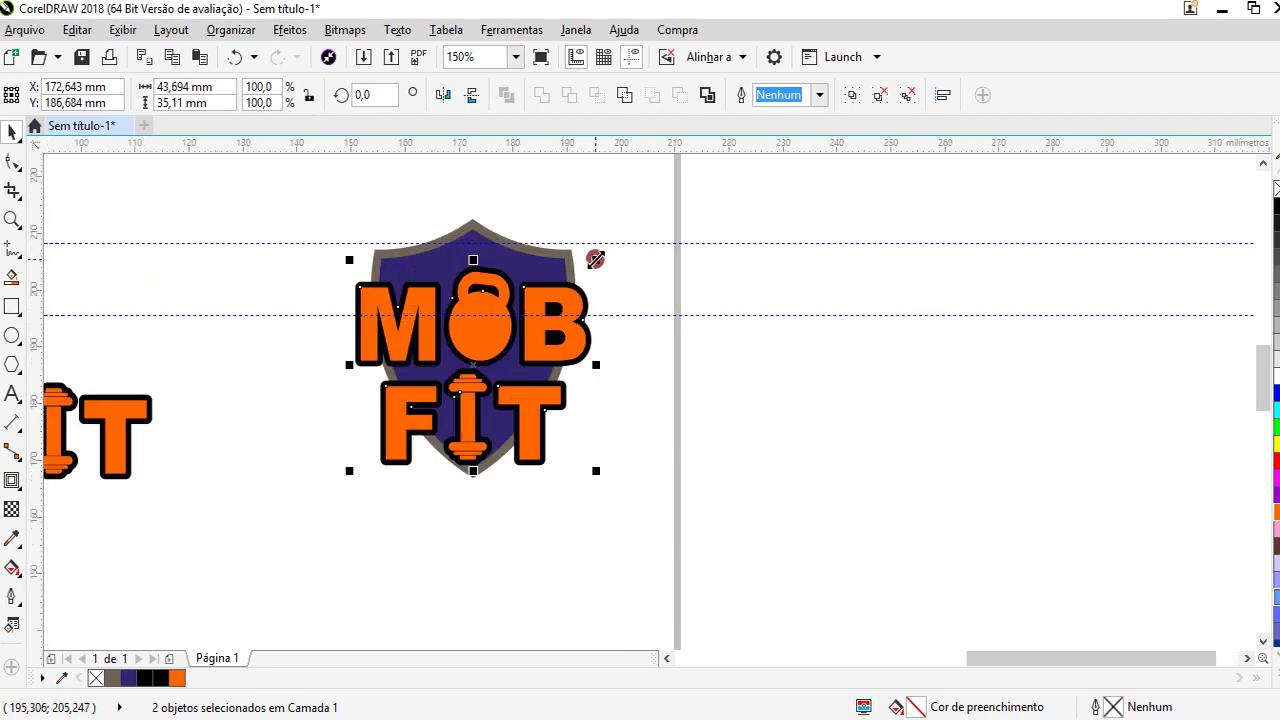
{"action": "left_click_drag", "start_coordinate": [596, 260], "coordinate": [580, 274]}
{"action": "left_click_drag", "start_coordinate": [543, 349], "coordinate": [543, 331]}
{"action": "left_click_drag", "start_coordinate": [581, 438], "coordinate": [587, 443]}
Group the MOB and FIT rows of lettering on the shield together
{"action": "left_click", "coordinate": [852, 95]}
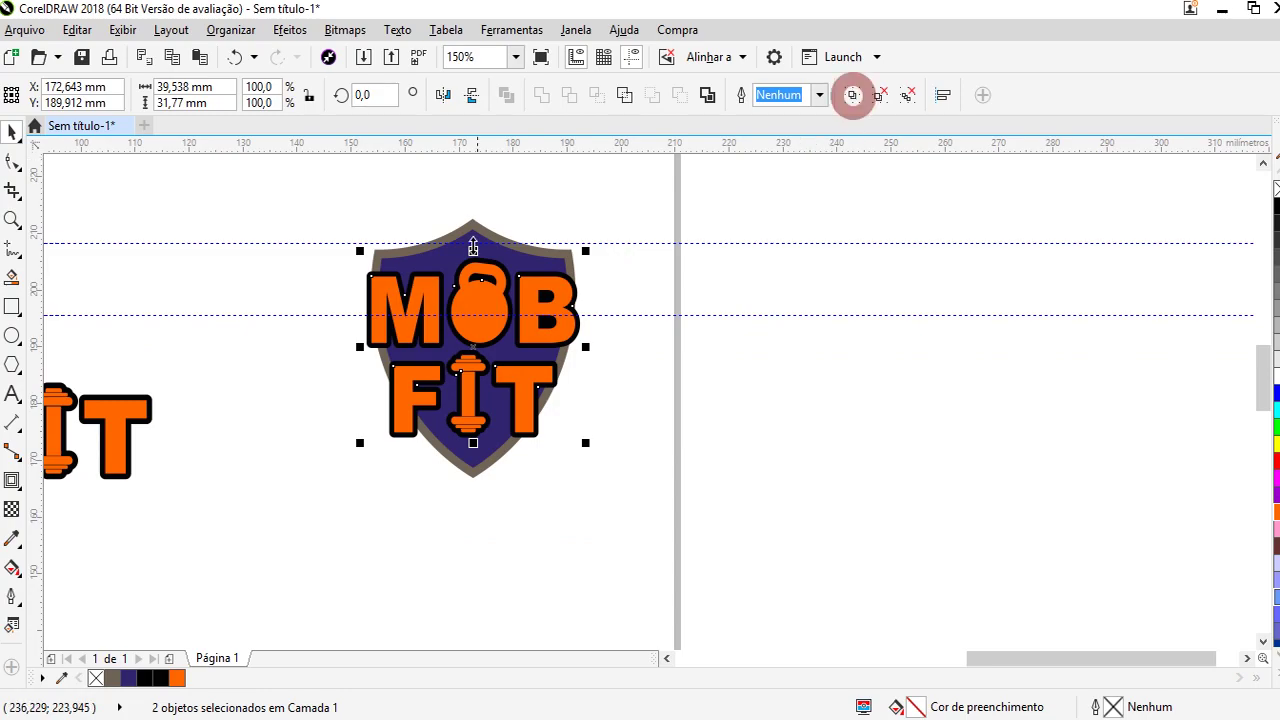
{"action": "left_click", "coordinate": [543, 251], "text": "shift"}
{"action": "left_click", "coordinate": [712, 486]}
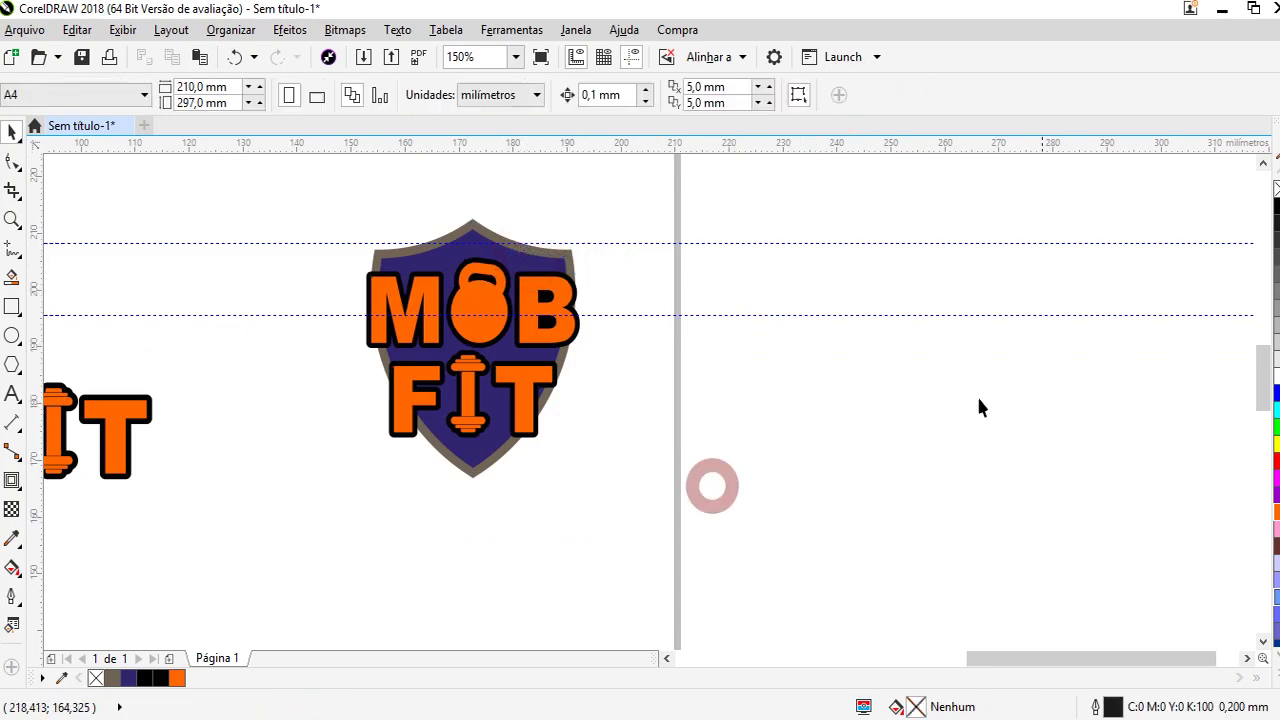
Undo the grouping, scaling and placement of the stacked MOB FIT lettering on the shield
{"action": "scroll", "coordinate": [820, 460], "scroll_direction": "down", "scroll_amount": 4}
{"action": "scroll", "coordinate": [490, 357], "scroll_direction": "up", "scroll_amount": 2}
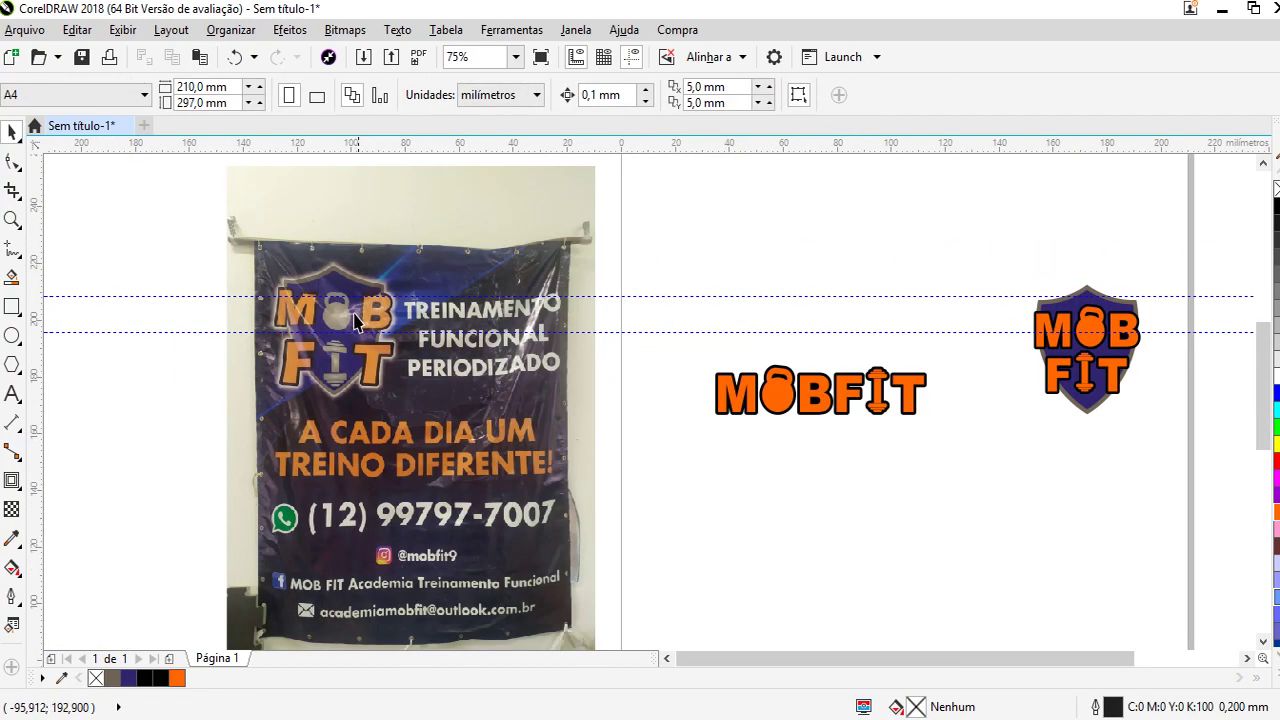
{"action": "scroll", "coordinate": [1022, 378], "scroll_direction": "up", "scroll_amount": 2}
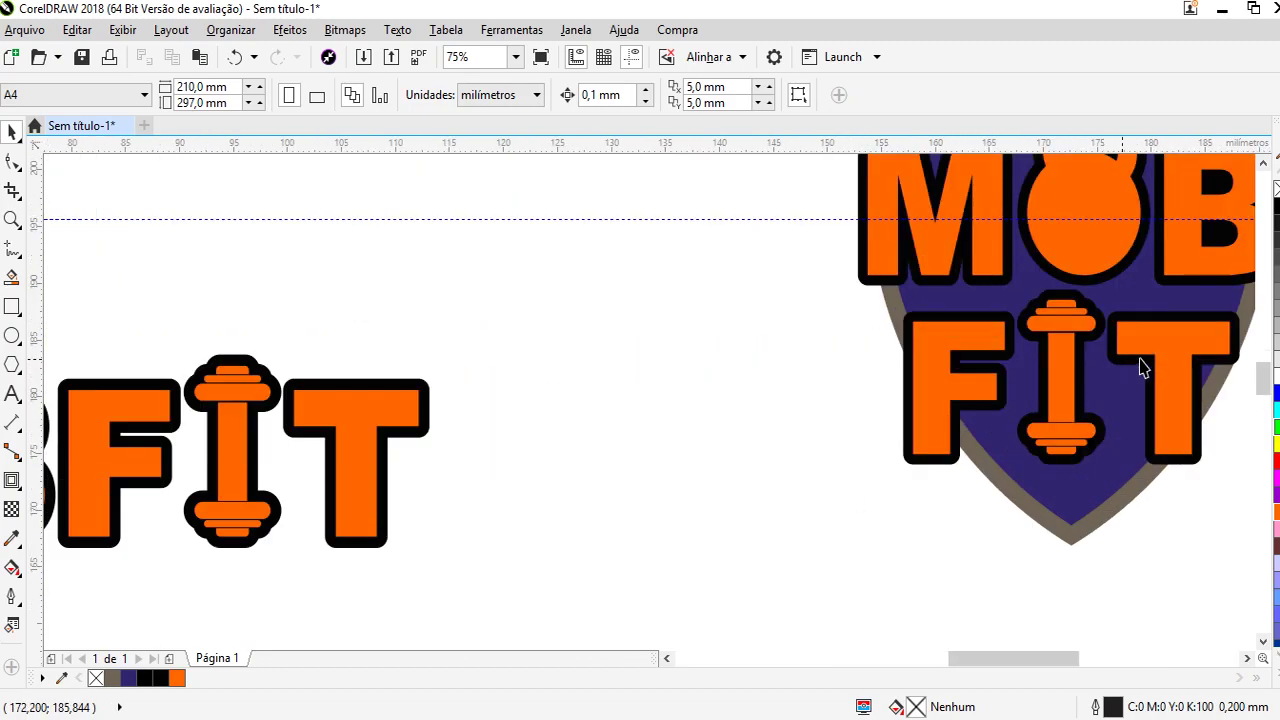
{"action": "left_click_drag", "start_coordinate": [742, 259], "coordinate": [402, 468]}
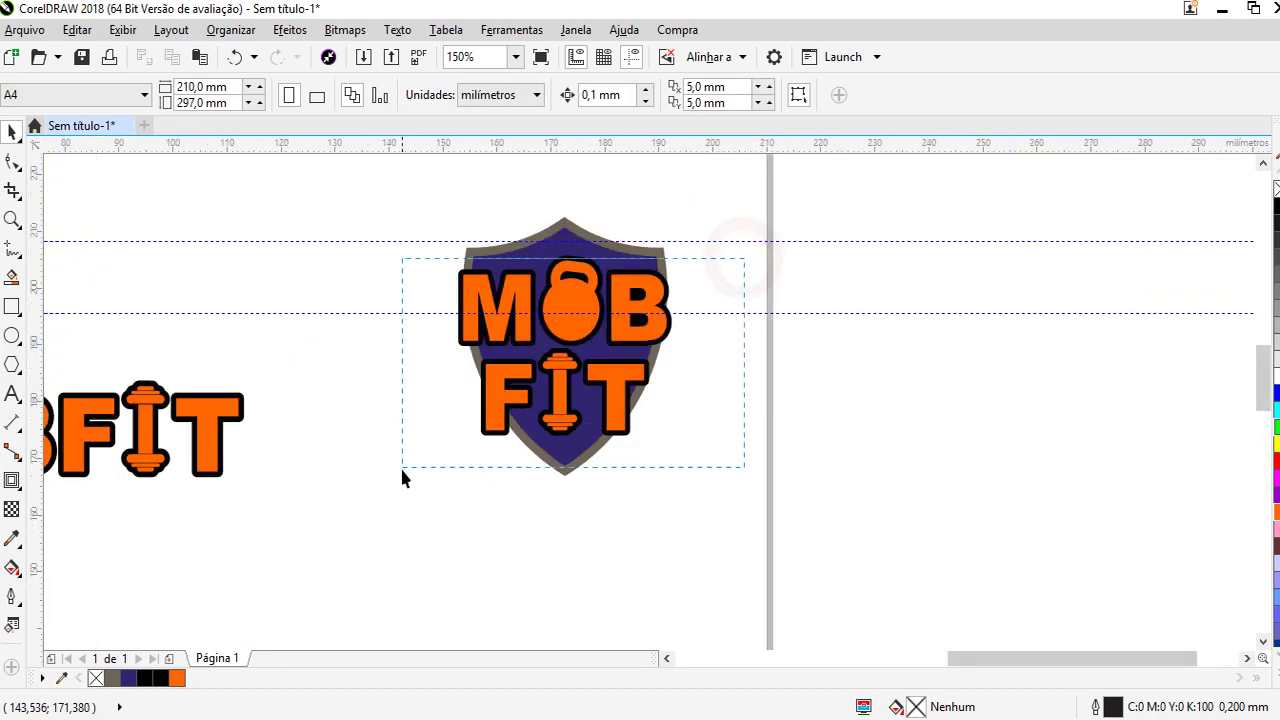
{"action": "left_click_drag", "start_coordinate": [514, 506], "coordinate": [479, 474]}
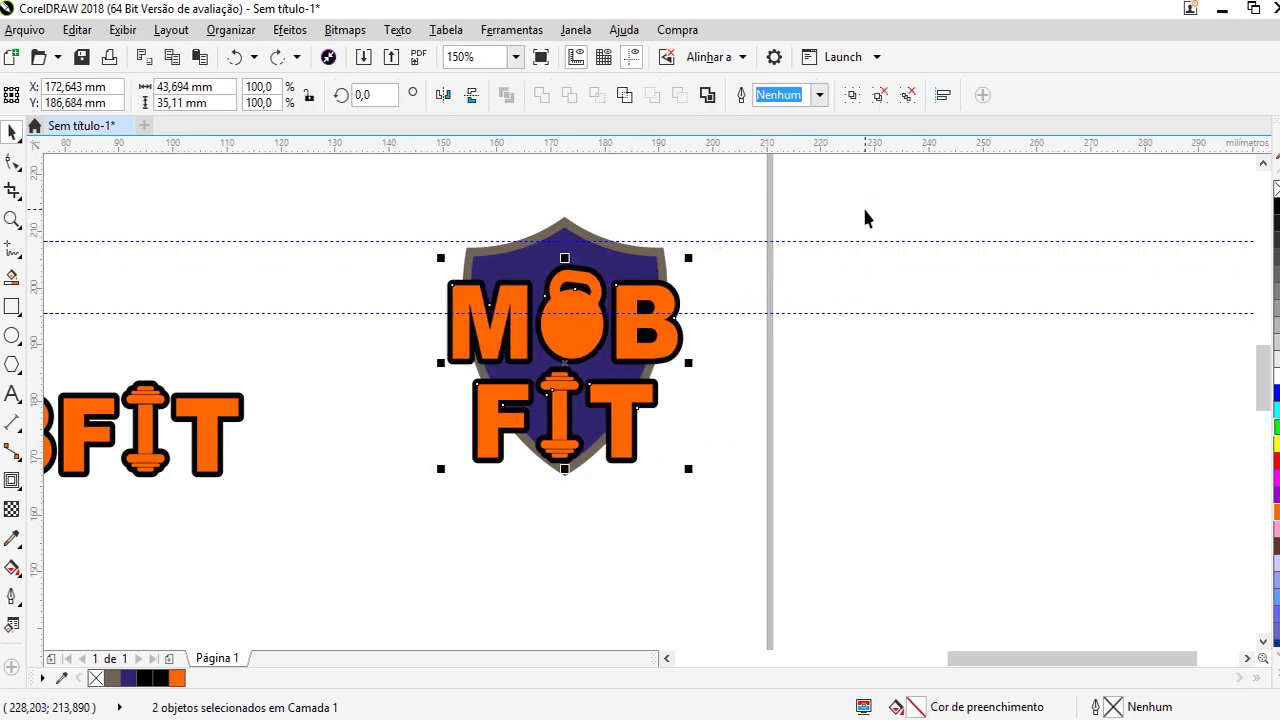
{"action": "key", "text": "ctrl+z"}
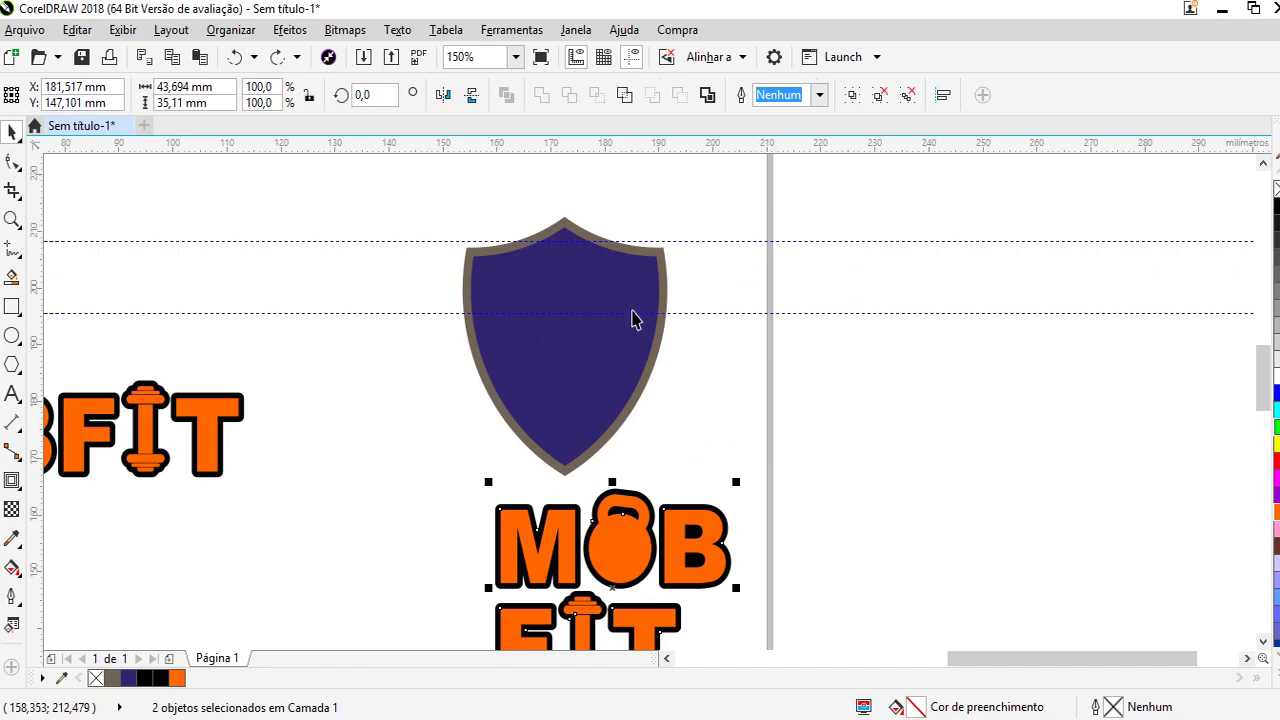
{"action": "scroll", "coordinate": [530, 366], "scroll_direction": "down", "scroll_amount": 4}
{"action": "left_click", "coordinate": [686, 386]}
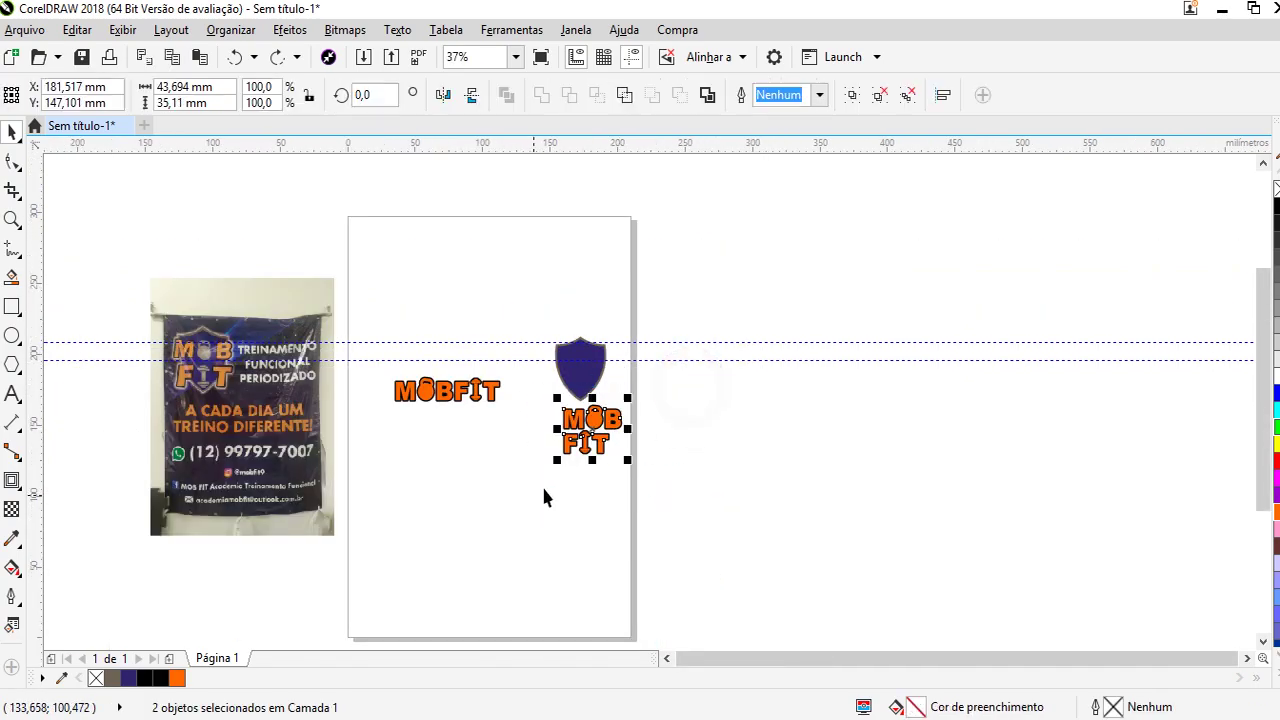
Try enlarging the contoured M of the single-row MOBFIT lettering to about 32 mm and 79 mm wide
{"action": "scroll", "coordinate": [440, 365], "scroll_direction": "up", "scroll_amount": 6}
{"action": "left_click", "coordinate": [423, 352]}
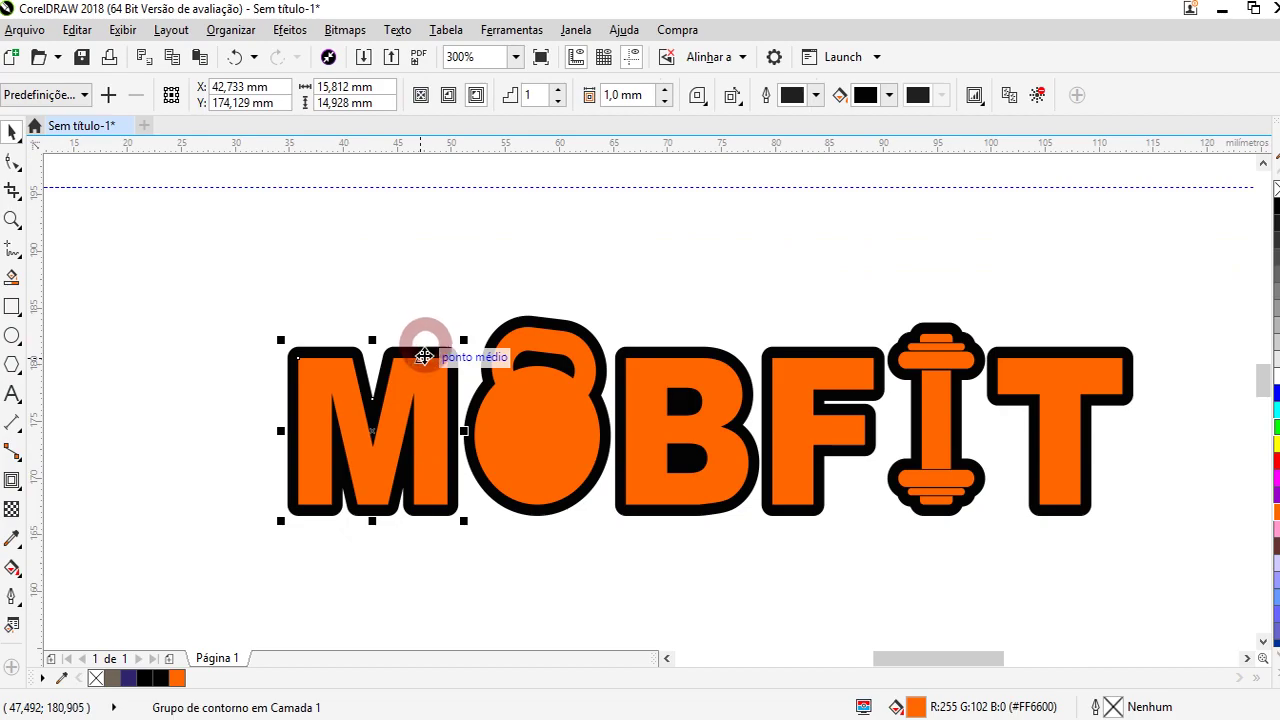
{"action": "left_click_drag", "start_coordinate": [469, 336], "coordinate": [652, 165]}
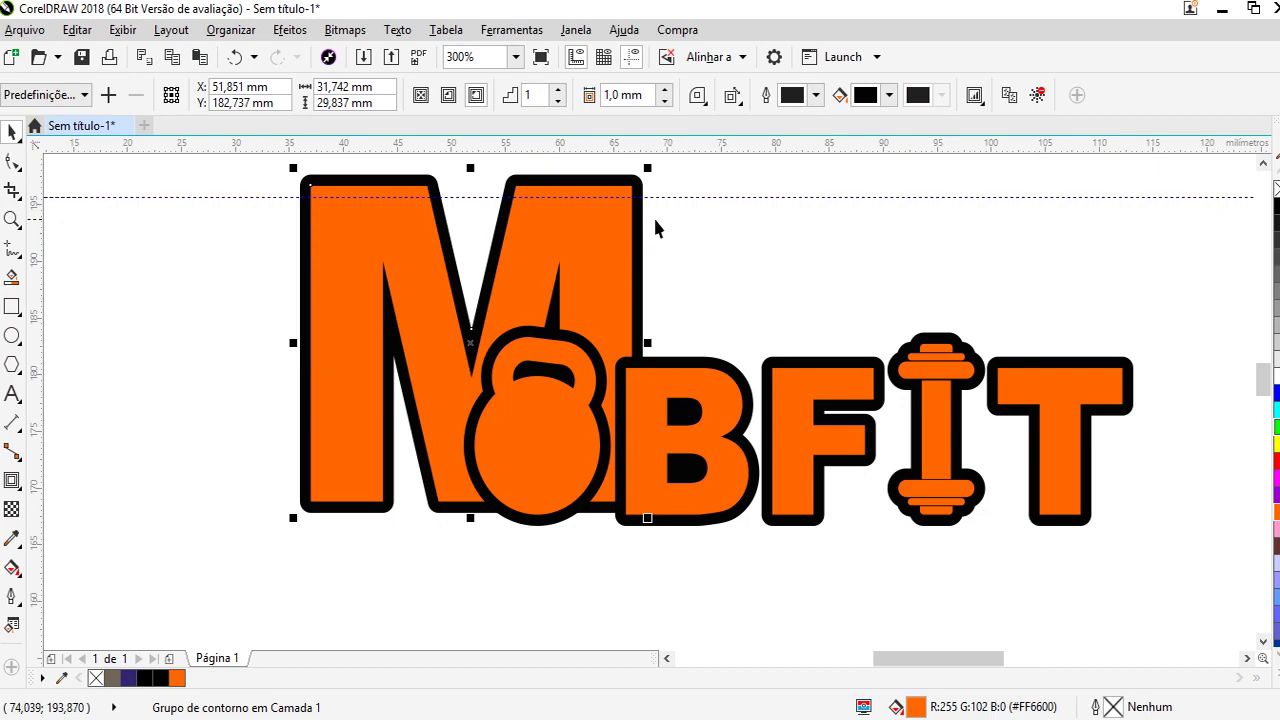
{"action": "scroll", "coordinate": [623, 229], "scroll_direction": "down", "scroll_amount": 2}
{"action": "left_click_drag", "start_coordinate": [457, 391], "coordinate": [146, 644]}
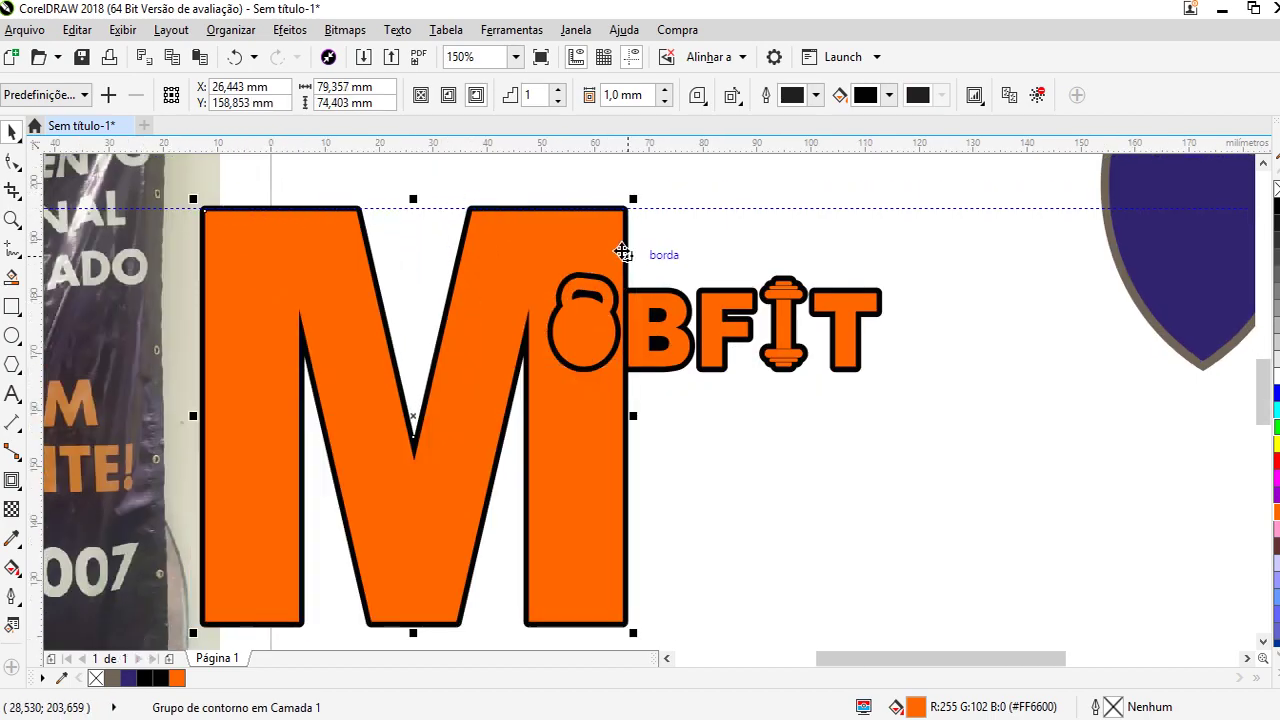
{"action": "key", "text": "ctrl+z"}
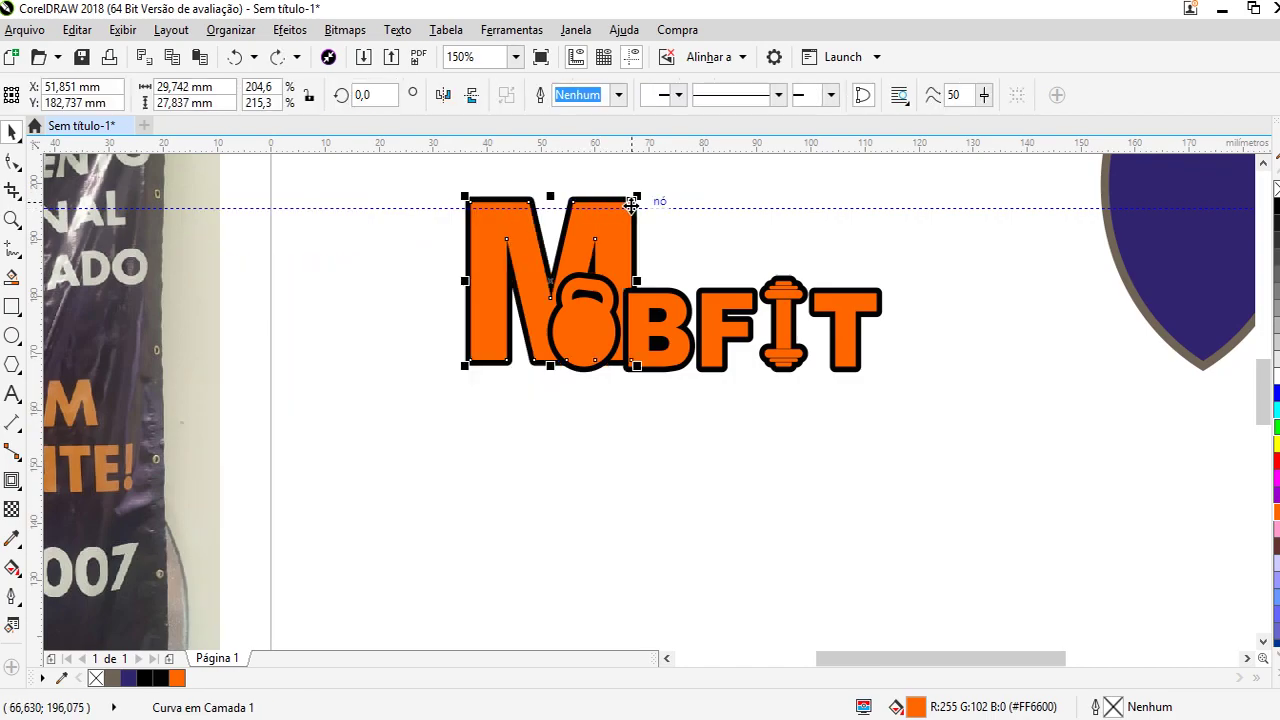
{"action": "key", "text": "ctrl+z"}
{"action": "left_click", "coordinate": [689, 246]}
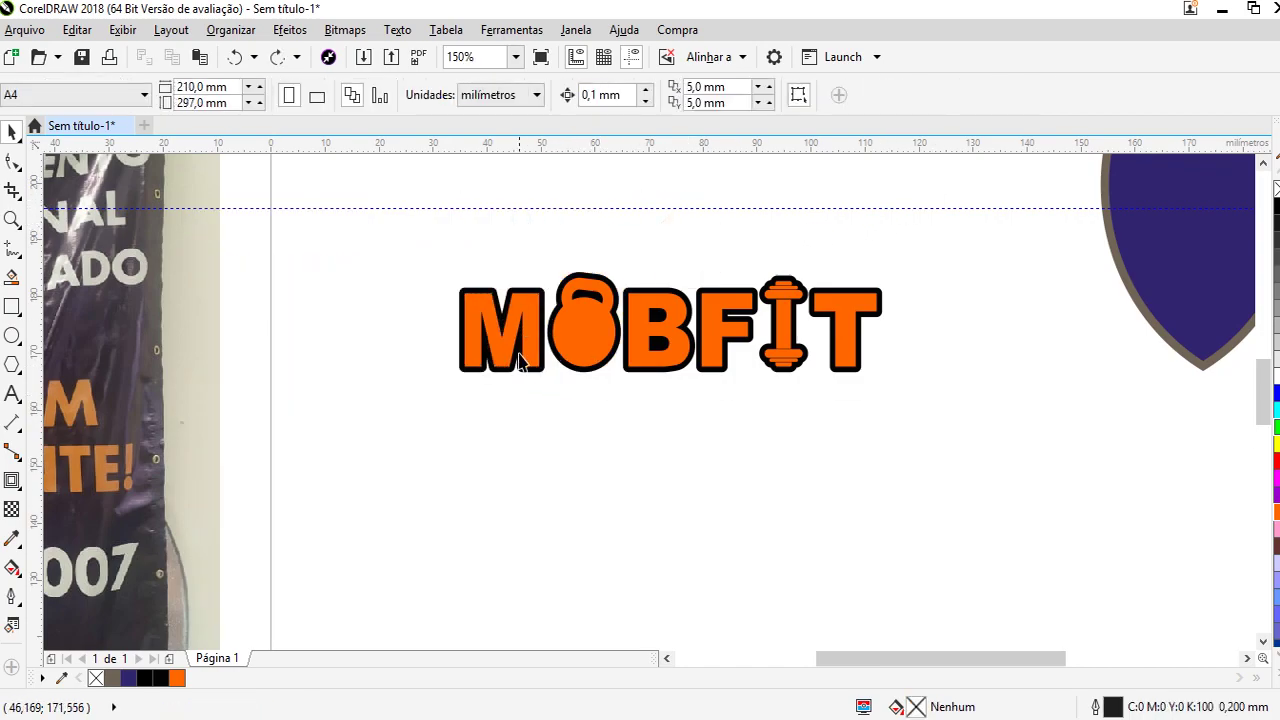
Try shrinking the M of the single-row lettering to about 2.6 mm wide to test how its contour scales
{"action": "left_click", "coordinate": [519, 360]}
{"action": "scroll", "coordinate": [535, 300], "scroll_direction": "up", "scroll_amount": 2}
{"action": "left_click_drag", "start_coordinate": [557, 277], "coordinate": [426, 413]}
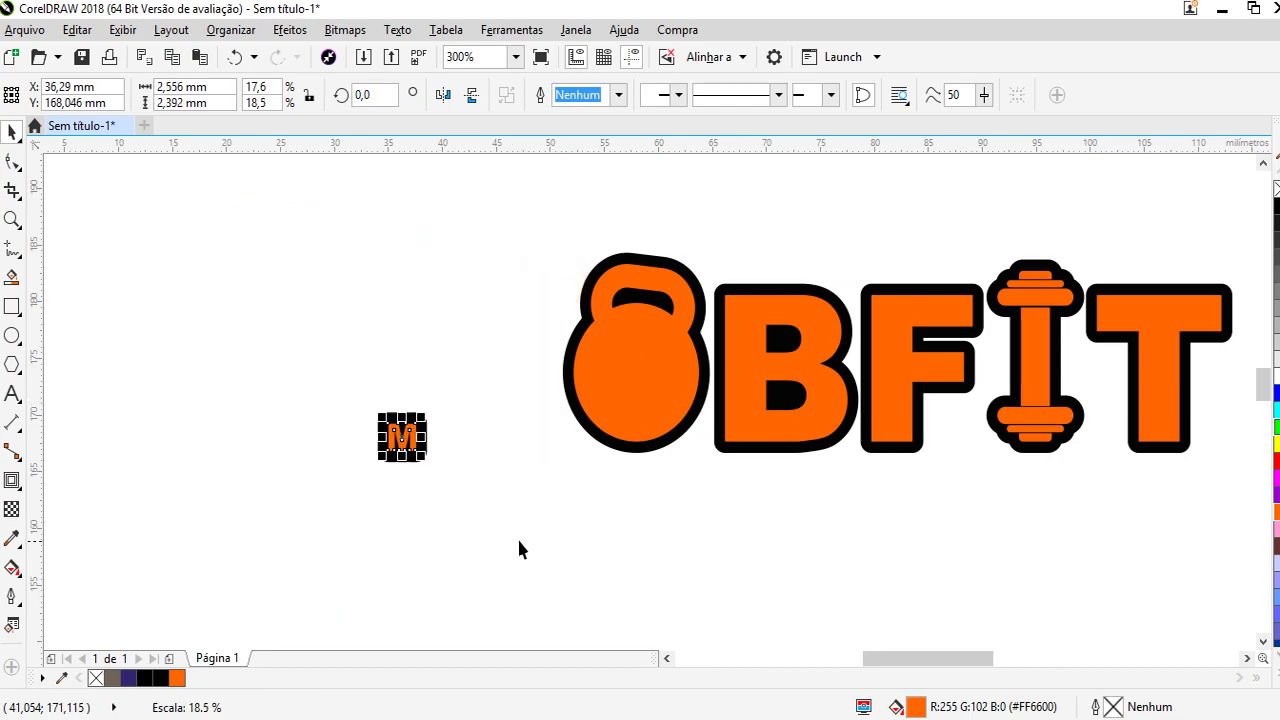
{"action": "left_click", "coordinate": [519, 549]}
{"action": "key", "text": "ctrl+z"}
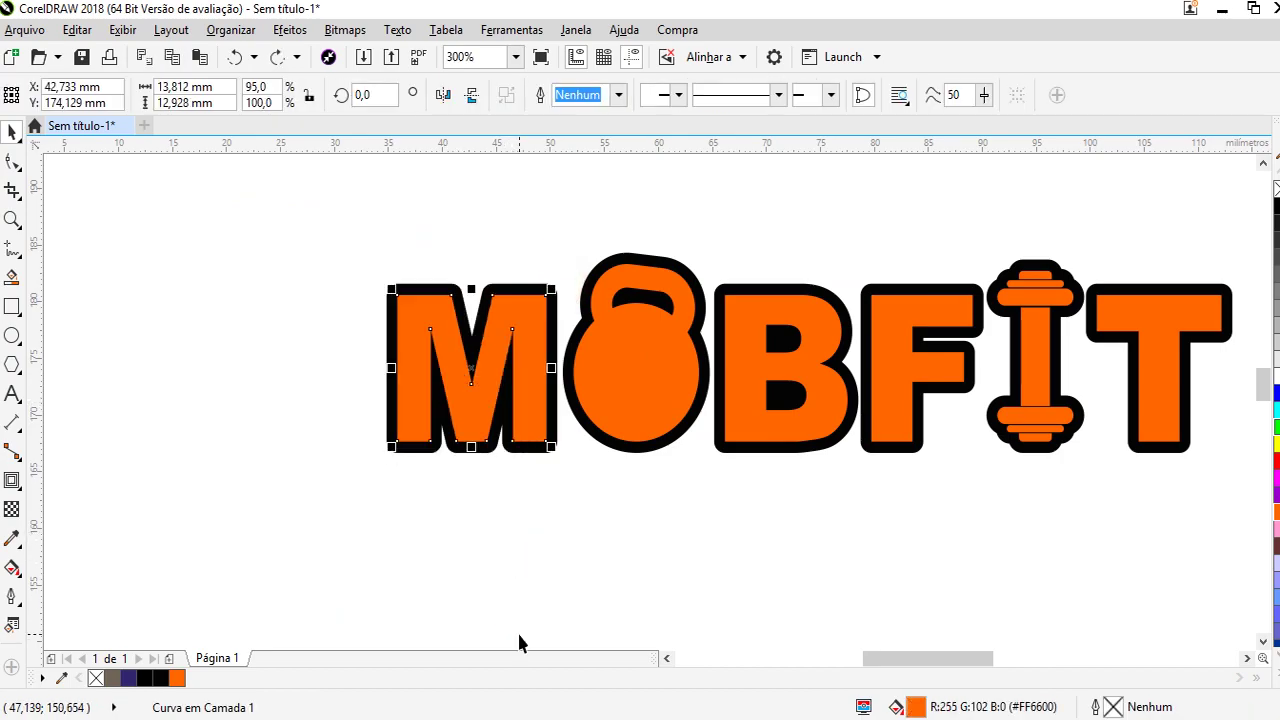
{"action": "scroll", "coordinate": [354, 429], "scroll_direction": "down", "scroll_amount": 3}
Enlarge the whole single-row MOBFIT lettering proportionally to about 96.5 mm wide
{"action": "left_click_drag", "start_coordinate": [306, 378], "coordinate": [636, 478]}
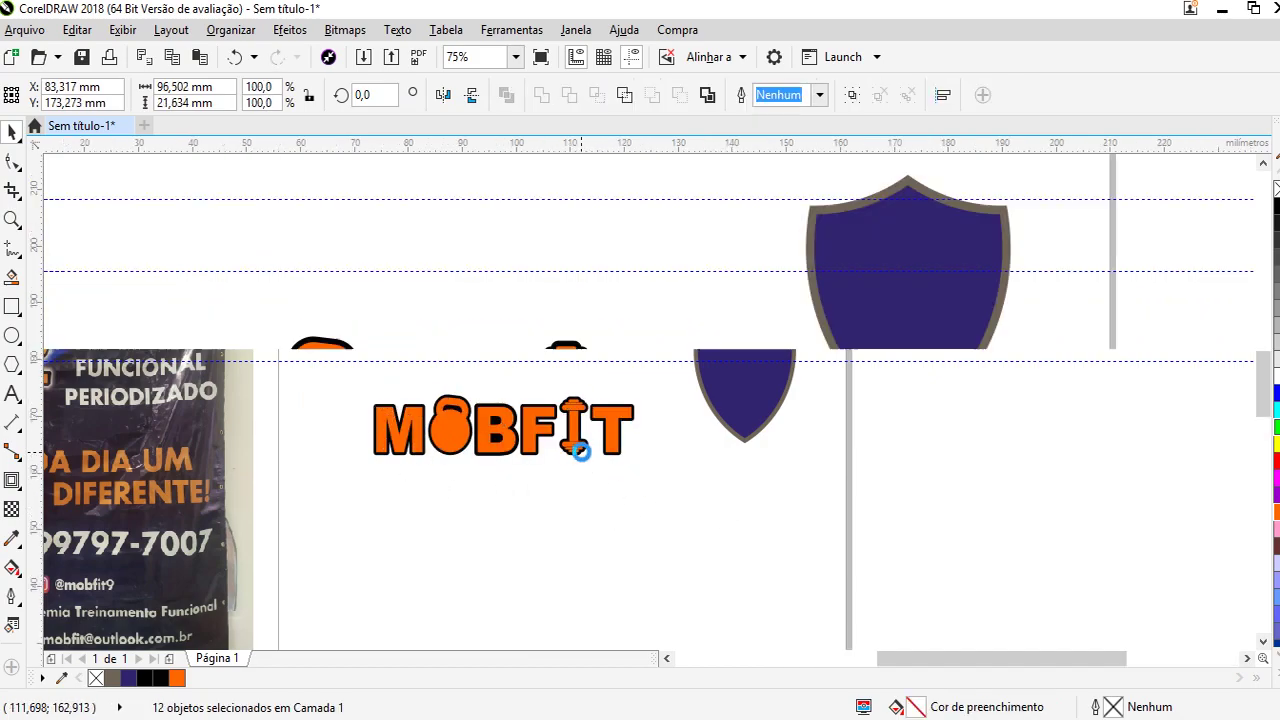
{"action": "scroll", "coordinate": [580, 449], "scroll_direction": "up", "scroll_amount": 2}
{"action": "left_click_drag", "start_coordinate": [697, 466], "coordinate": [686, 460]}
{"action": "left_click", "coordinate": [634, 553]}
{"action": "scroll", "coordinate": [211, 338], "scroll_direction": "up", "scroll_amount": 2}
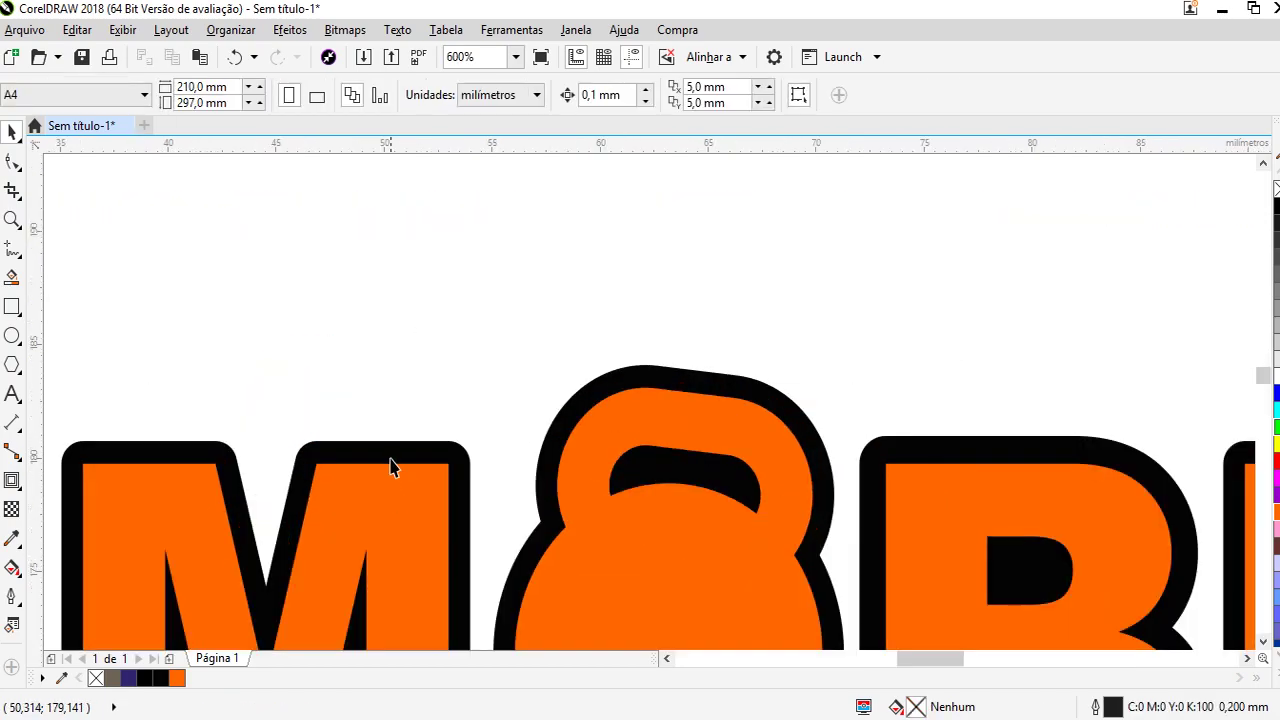
Break the black contour of the M apart from its letter shape, test-moving the outline and undoing that move
{"action": "right_click", "coordinate": [391, 460]}
{"action": "left_click", "coordinate": [457, 194]}
{"action": "left_click", "coordinate": [411, 357]}
{"action": "left_click_drag", "start_coordinate": [386, 443], "coordinate": [413, 277]}
{"action": "key", "text": "ctrl+z"}
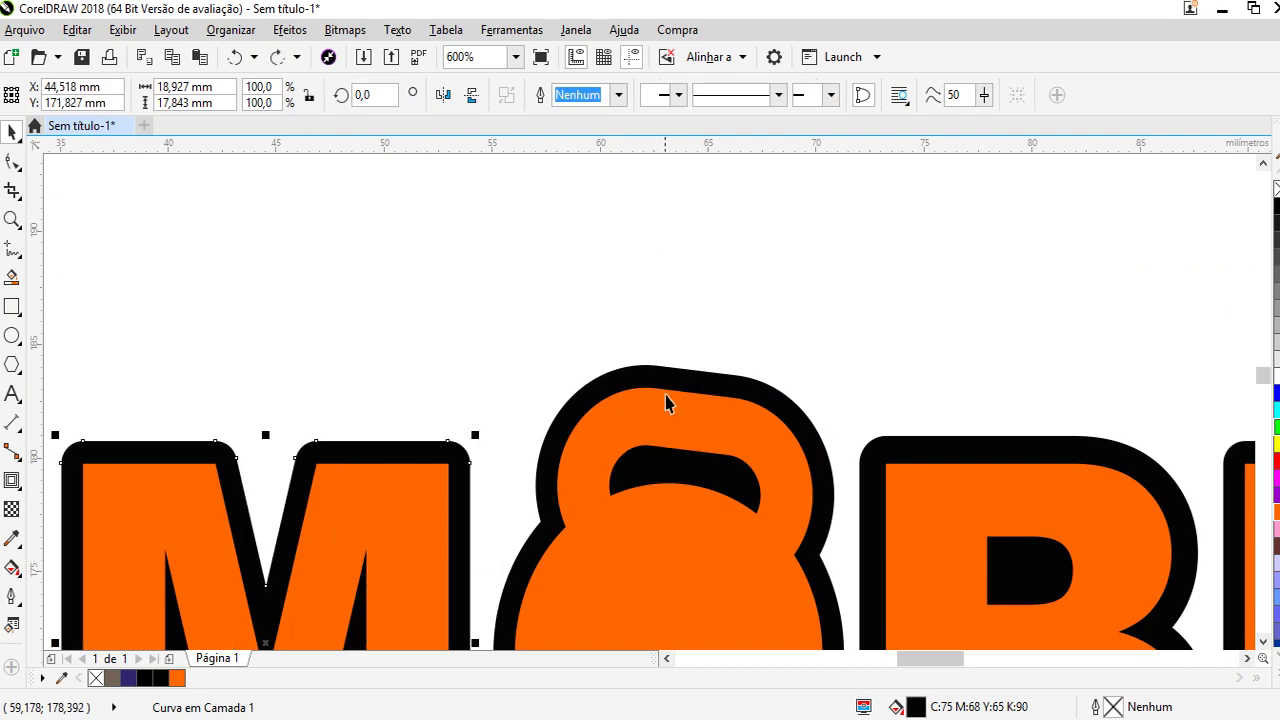
Break the contour group of the kettlebell O apart, test-moving the outline and undoing that move
{"action": "left_click", "coordinate": [674, 380]}
{"action": "right_click", "coordinate": [674, 380]}
{"action": "left_click", "coordinate": [737, 408]}
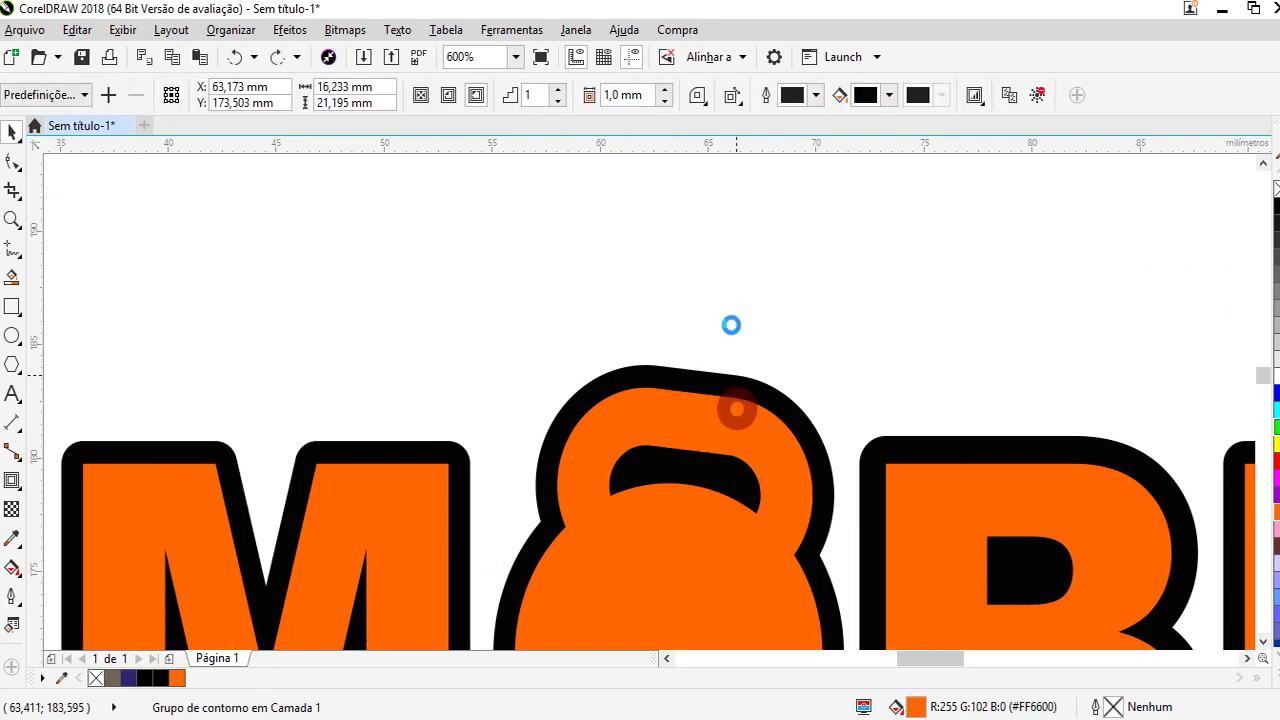
{"action": "left_click", "coordinate": [701, 367]}
{"action": "scroll", "coordinate": [522, 403], "scroll_direction": "down", "scroll_amount": 2}
{"action": "scroll", "coordinate": [522, 403], "scroll_direction": "up", "scroll_amount": 1}
{"action": "left_click_drag", "start_coordinate": [523, 349], "coordinate": [349, 300]}
{"action": "key", "text": "ctrl+z"}
Separate the black contour of the B from its letter shape, undoing the test move of the outline
{"action": "left_click", "coordinate": [676, 365]}
{"action": "left_click", "coordinate": [672, 365]}
{"action": "right_click", "coordinate": [668, 365]}
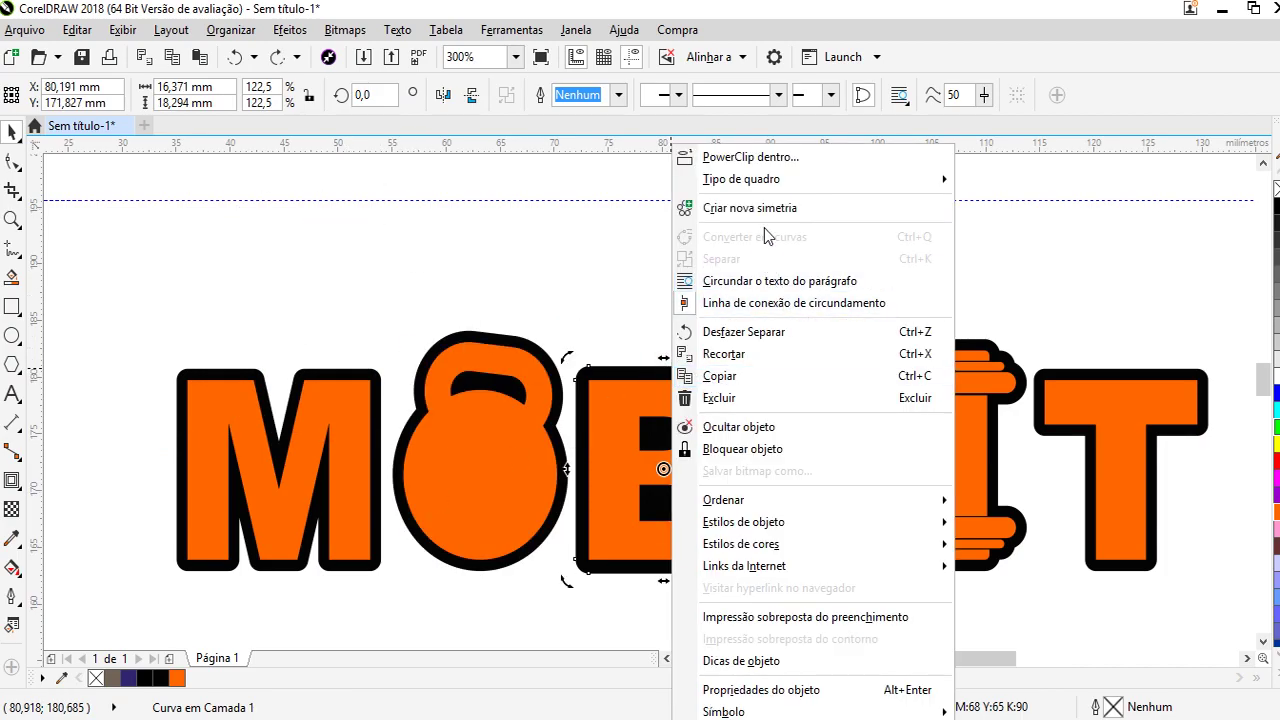
{"action": "left_click", "coordinate": [627, 317]}
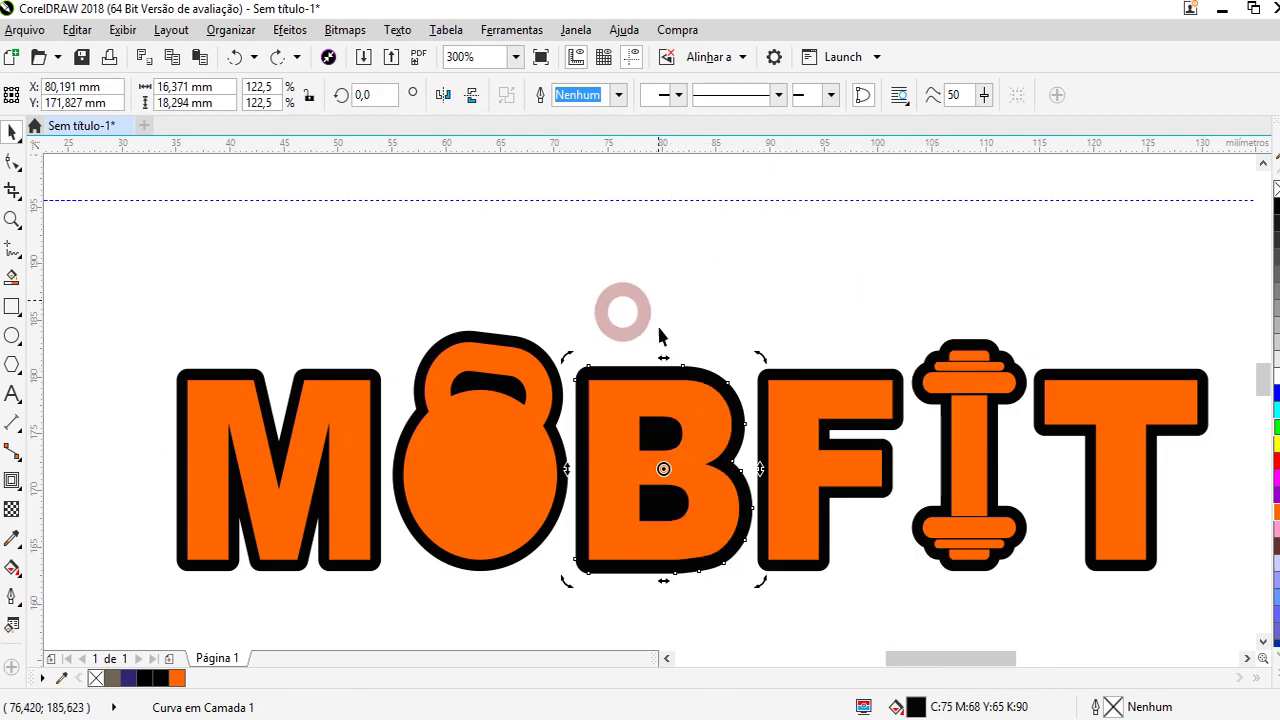
{"action": "left_click_drag", "start_coordinate": [643, 371], "coordinate": [613, 258]}
{"action": "key", "text": "ctrl+z"}
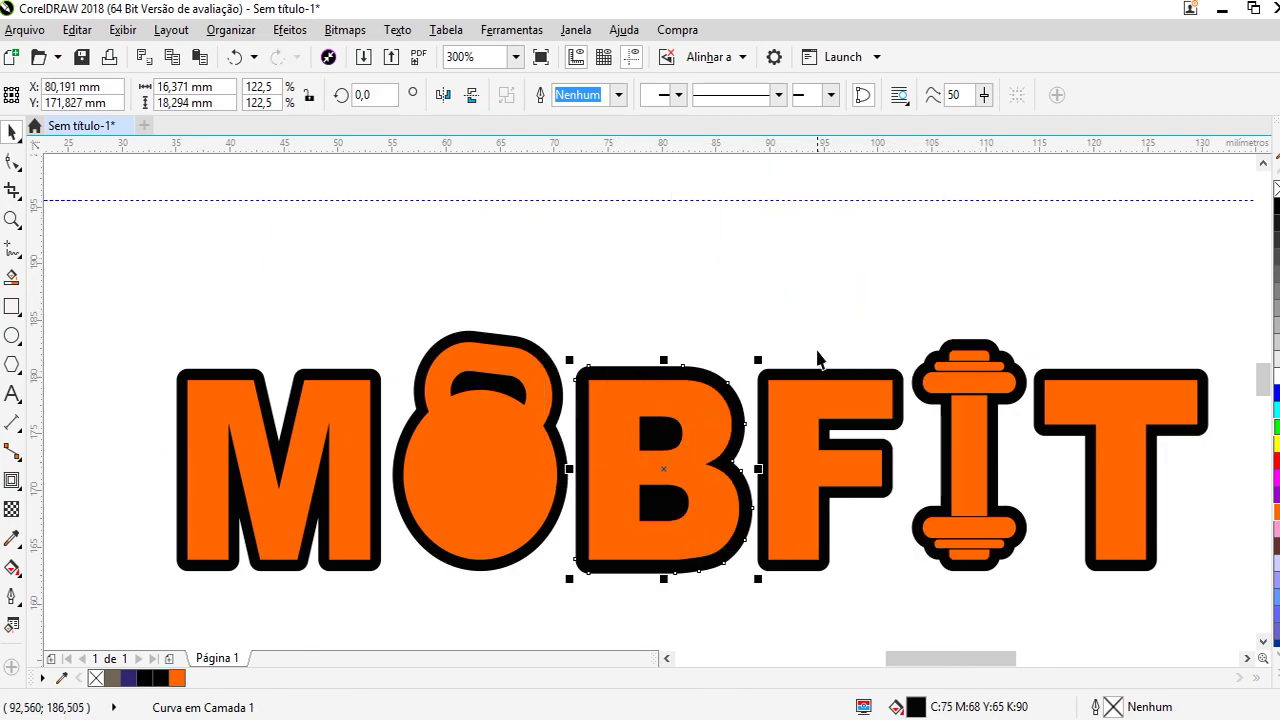
Separate the black contour of the F from its letter shape, undoing the test move of the outline
{"action": "left_click", "coordinate": [816, 370]}
{"action": "right_click", "coordinate": [815, 373]}
{"action": "left_click", "coordinate": [865, 408]}
{"action": "left_click", "coordinate": [814, 294]}
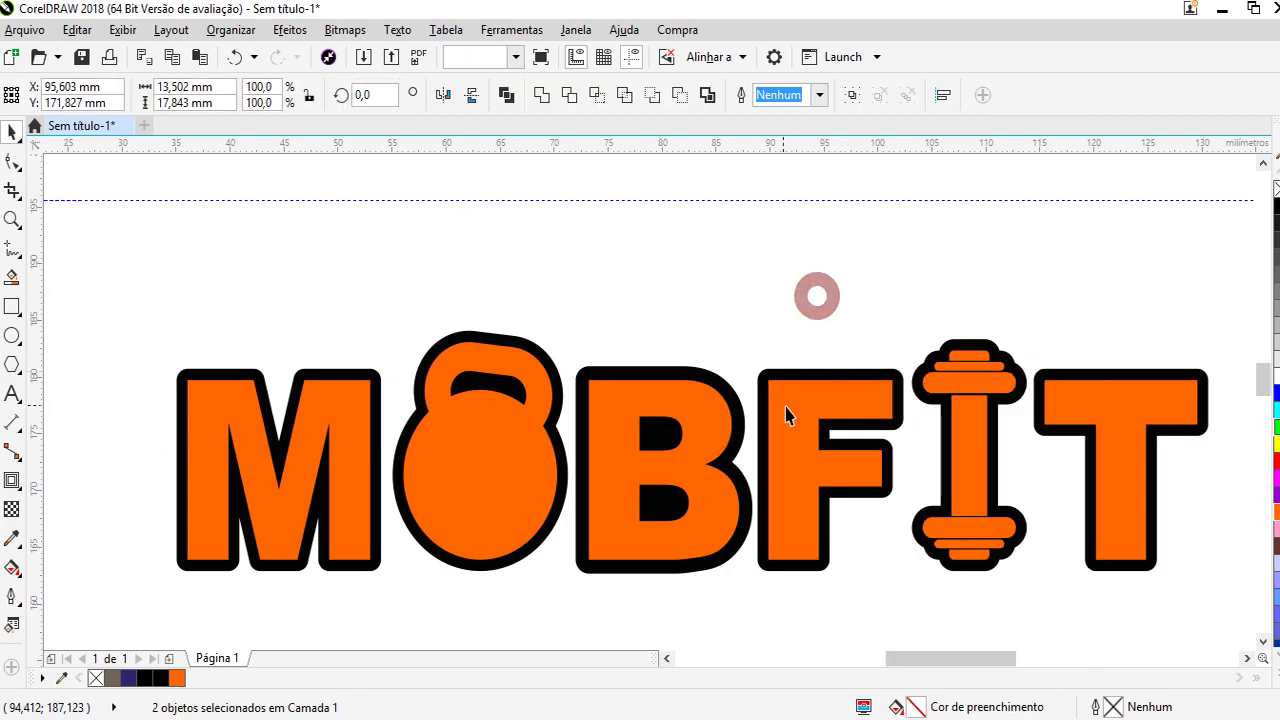
{"action": "left_click_drag", "start_coordinate": [788, 363], "coordinate": [708, 284]}
{"action": "key", "text": "ctrl+z"}
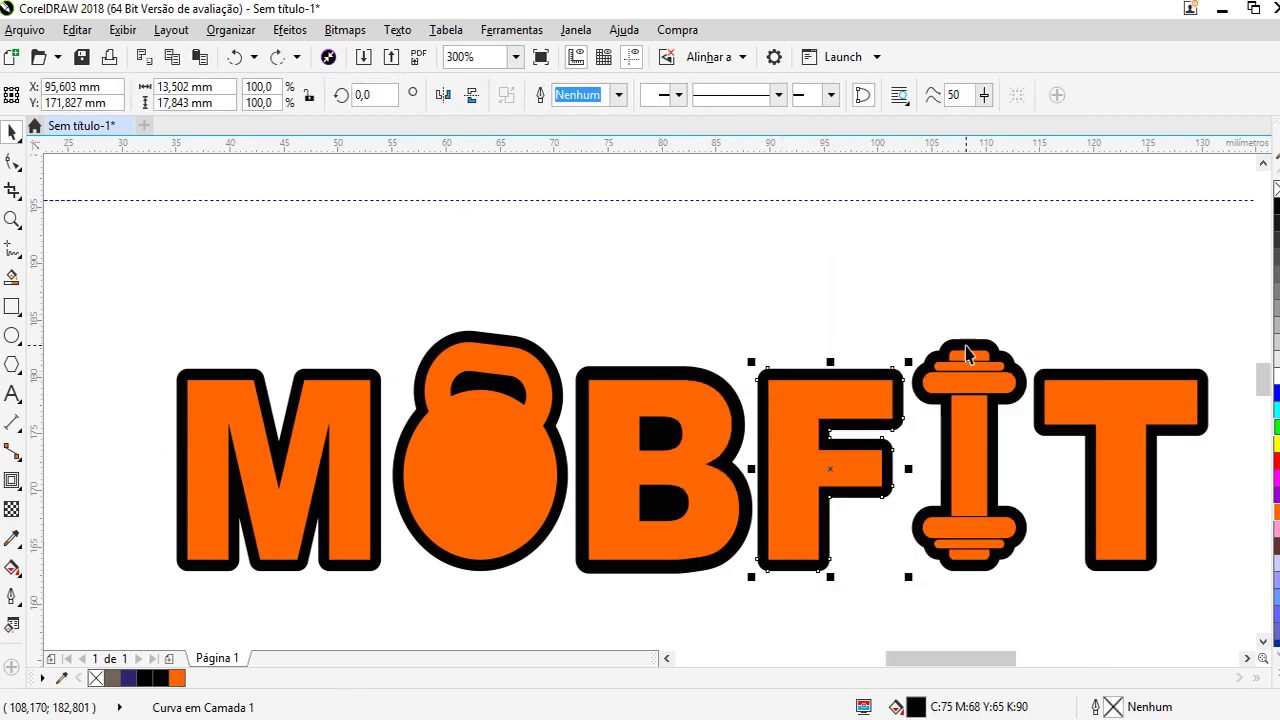
Break the contour group of the dumbbell I apart and undo the test move of its outline
{"action": "left_click", "coordinate": [966, 350]}
{"action": "right_click", "coordinate": [968, 352]}
{"action": "left_click", "coordinate": [973, 257]}
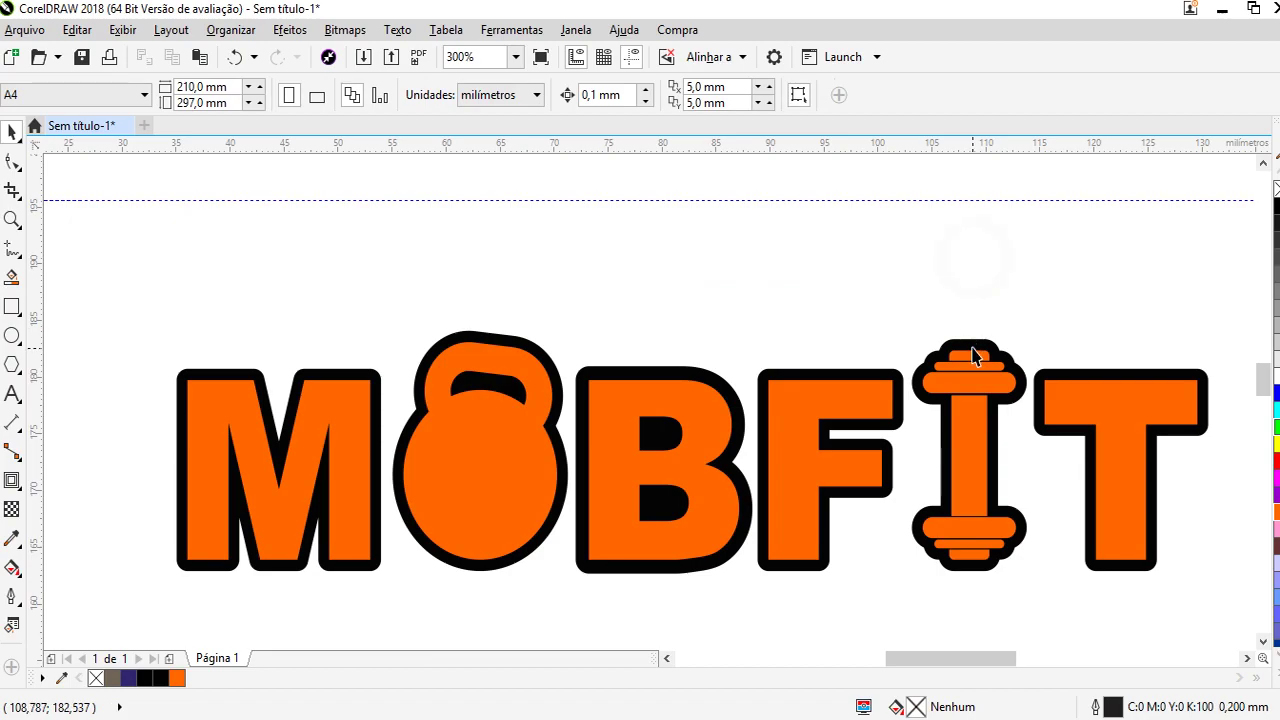
{"action": "left_click_drag", "start_coordinate": [966, 338], "coordinate": [894, 295]}
{"action": "key", "text": "ctrl+z"}
Break the contour group of the T apart and undo the test move of its black outline
{"action": "left_click", "coordinate": [1060, 317]}
{"action": "right_click", "coordinate": [1036, 378]}
{"action": "left_click", "coordinate": [1077, 410]}
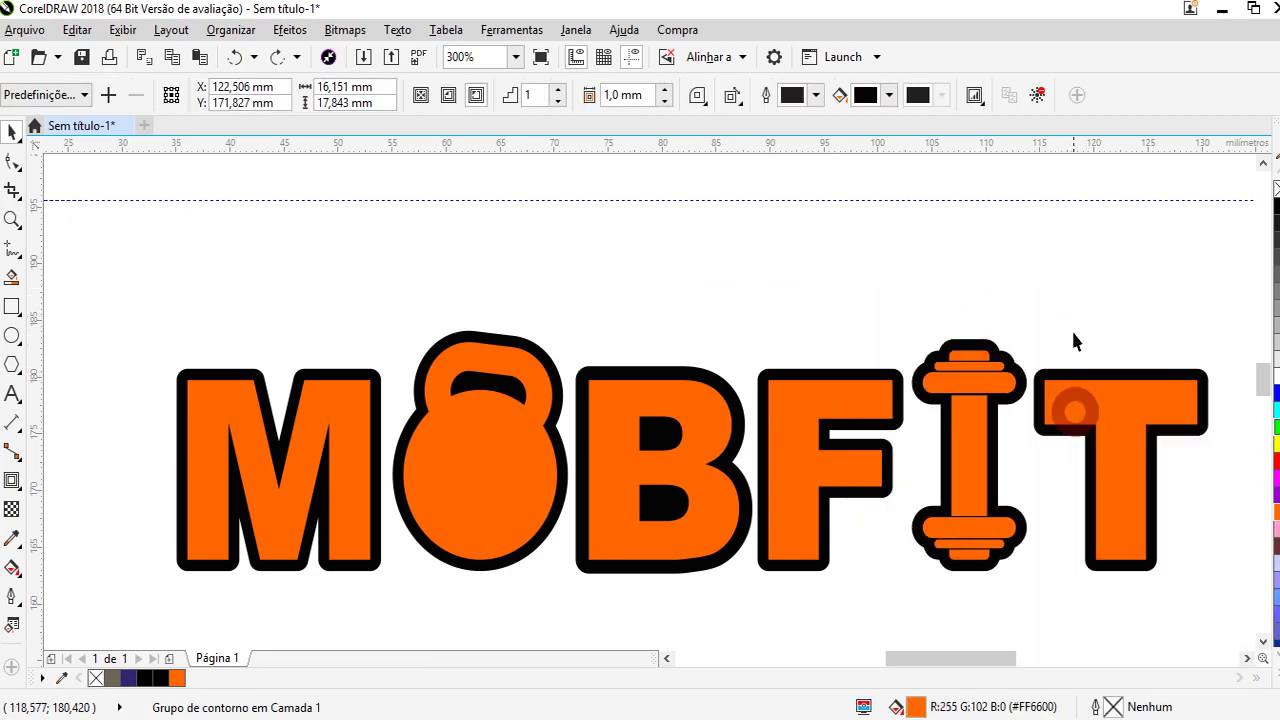
{"action": "left_click", "coordinate": [1074, 333]}
{"action": "left_click_drag", "start_coordinate": [1085, 372], "coordinate": [986, 251]}
{"action": "key", "text": "ctrl+z"}
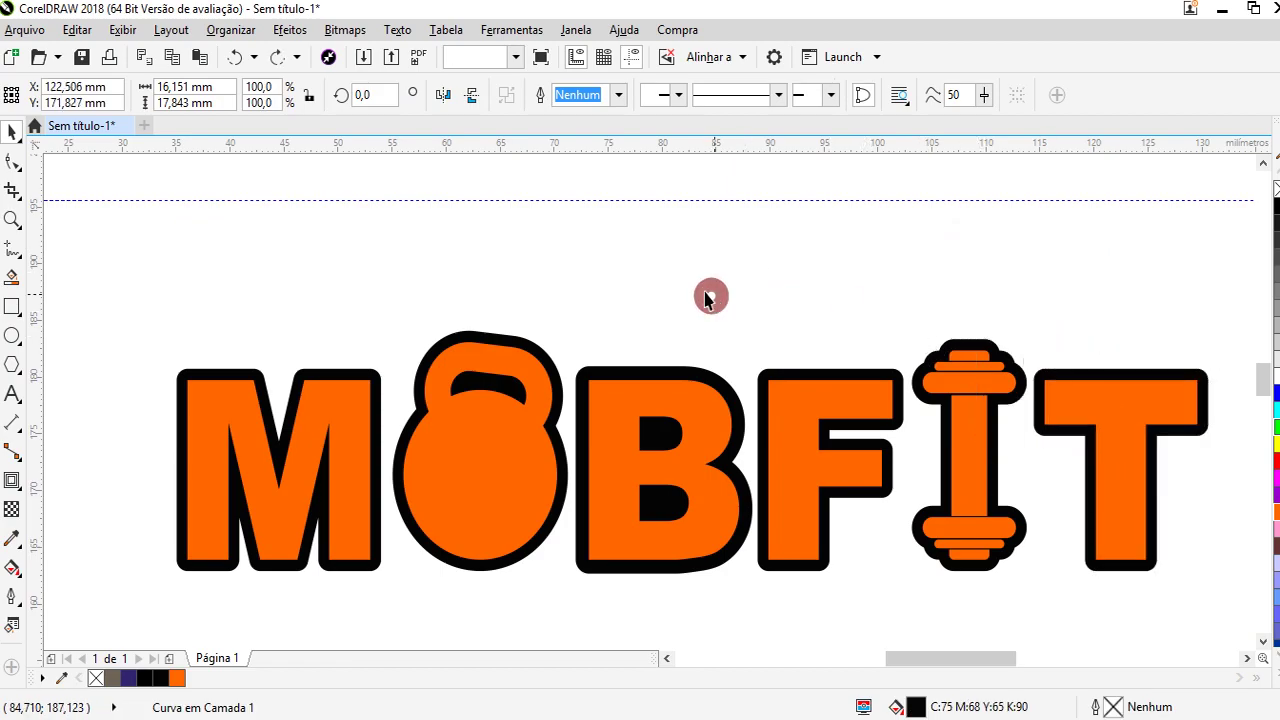
Group the M, kettlebell and B with their outlines, and group the F, dumbbell and T as a second group
{"action": "key", "text": "Escape"}
{"action": "scroll", "coordinate": [663, 380], "scroll_direction": "down", "scroll_amount": 4}
{"action": "left_click_drag", "start_coordinate": [472, 361], "coordinate": [689, 459]}
{"action": "left_click", "coordinate": [852, 95]}
{"action": "left_click_drag", "start_coordinate": [644, 348], "coordinate": [810, 478]}
{"action": "left_click", "coordinate": [852, 95]}
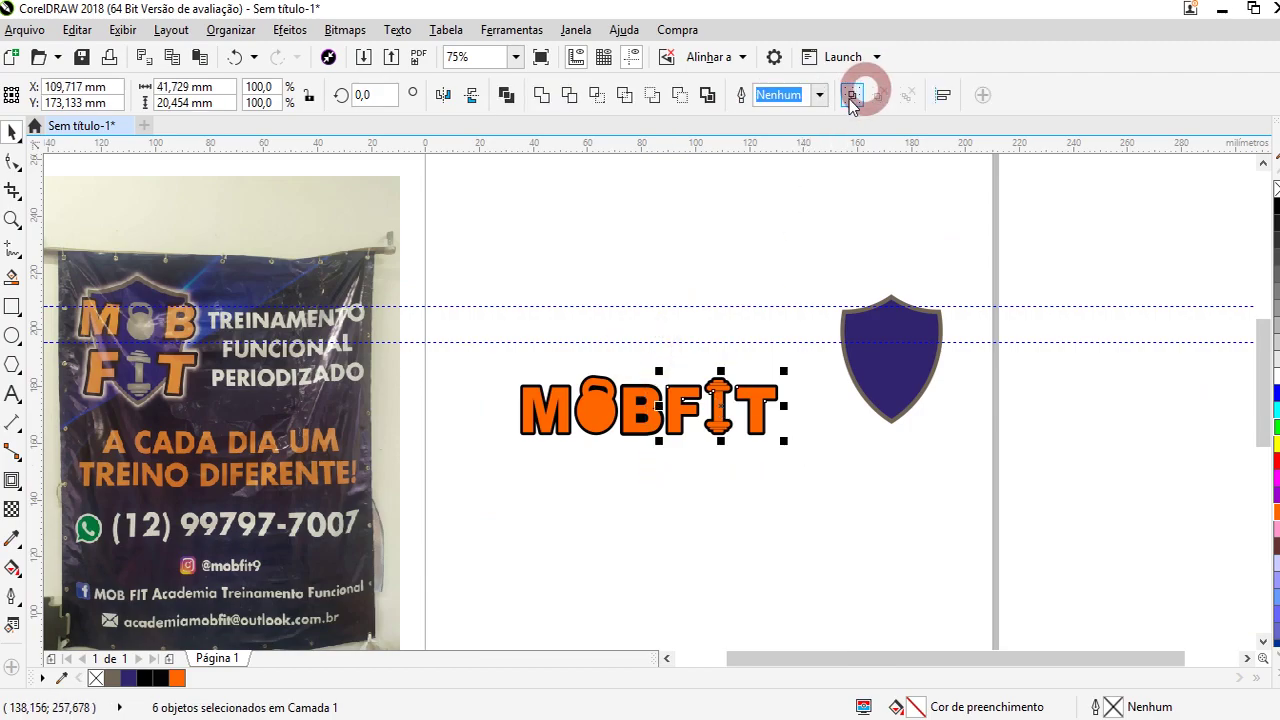
Move the FIT group below the MOB group and center the two groups horizontally on each other
{"action": "scroll", "coordinate": [669, 432], "scroll_direction": "up", "scroll_amount": 2}
{"action": "left_click_drag", "start_coordinate": [669, 432], "coordinate": [420, 552]}
{"action": "left_click_drag", "start_coordinate": [400, 342], "coordinate": [785, 656]}
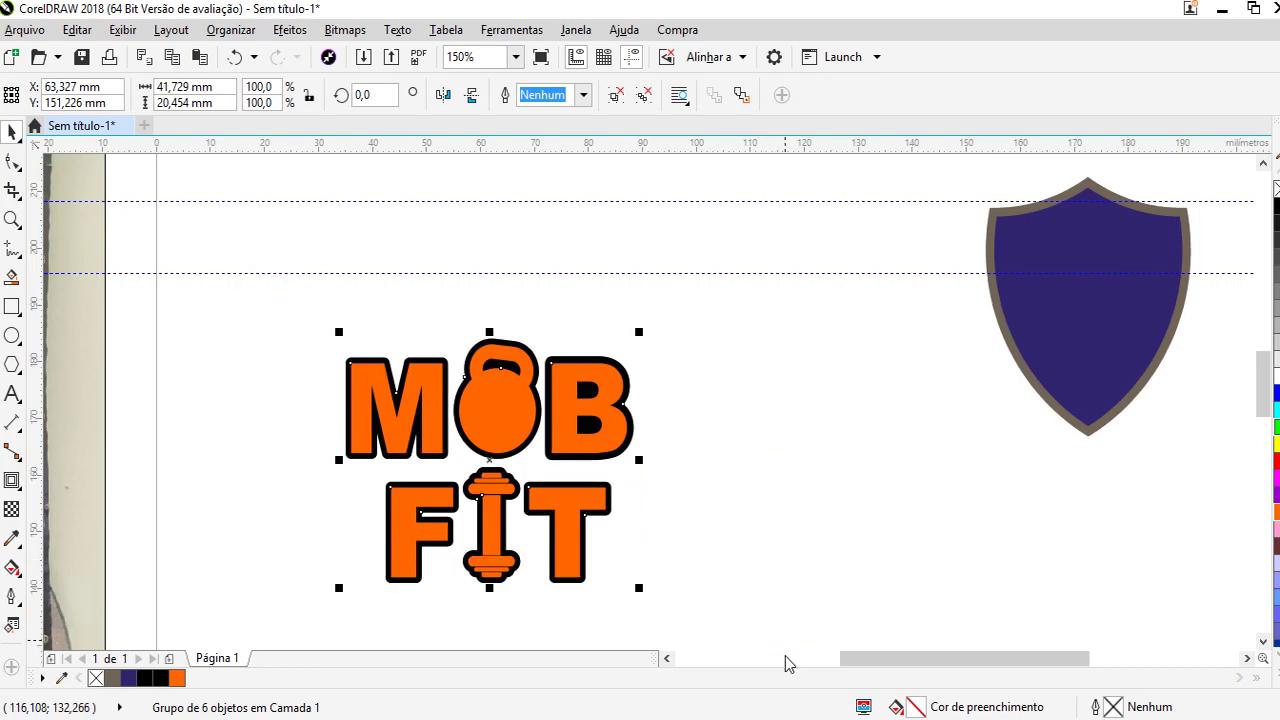
{"action": "key", "text": "c"}
Place the stacked MOB FIT lettering on the shield and scale it down to about 34.7 mm wide
{"action": "left_click_drag", "start_coordinate": [641, 330], "coordinate": [598, 368]}
{"action": "left_click_drag", "start_coordinate": [543, 423], "coordinate": [1140, 285]}
{"action": "scroll", "coordinate": [779, 415], "scroll_direction": "down", "scroll_amount": 2}
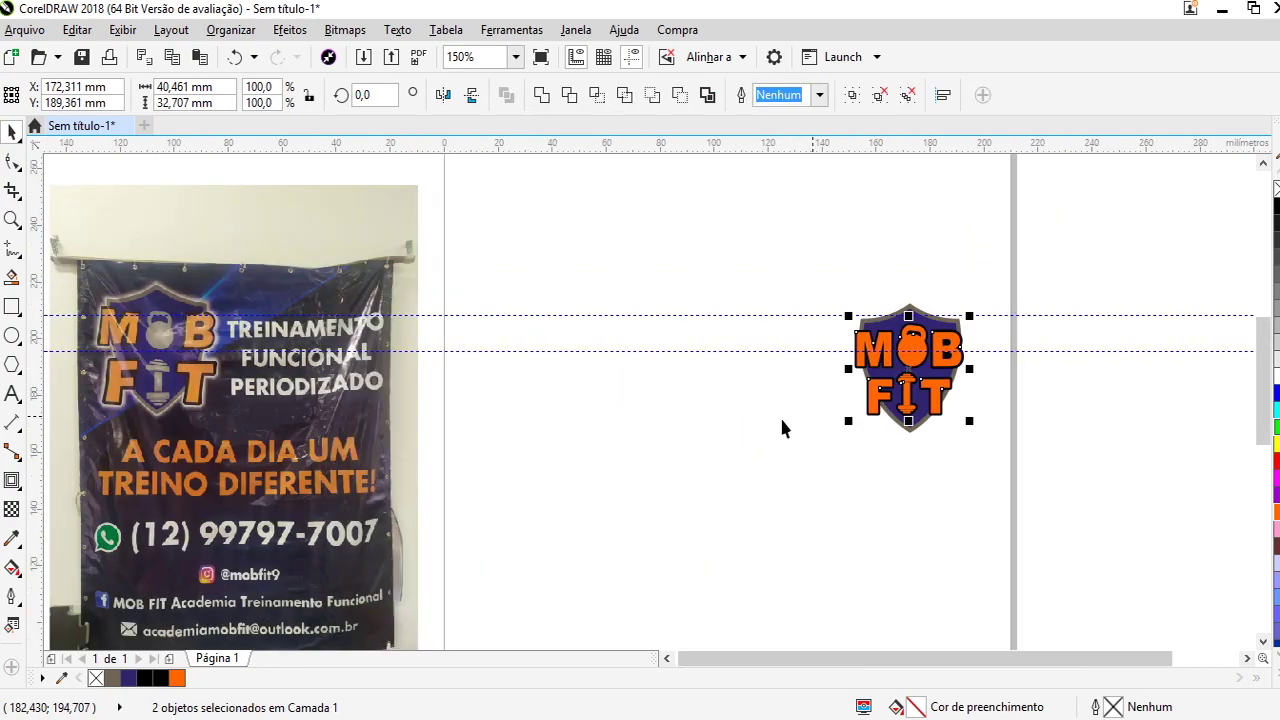
{"action": "scroll", "coordinate": [969, 289], "scroll_direction": "up", "scroll_amount": 2}
{"action": "left_click_drag", "start_coordinate": [962, 290], "coordinate": [946, 302]}
Center the MOB and FIT groups horizontally on the shield and nudge them up by 0.9 mm
{"action": "left_click", "coordinate": [897, 297]}
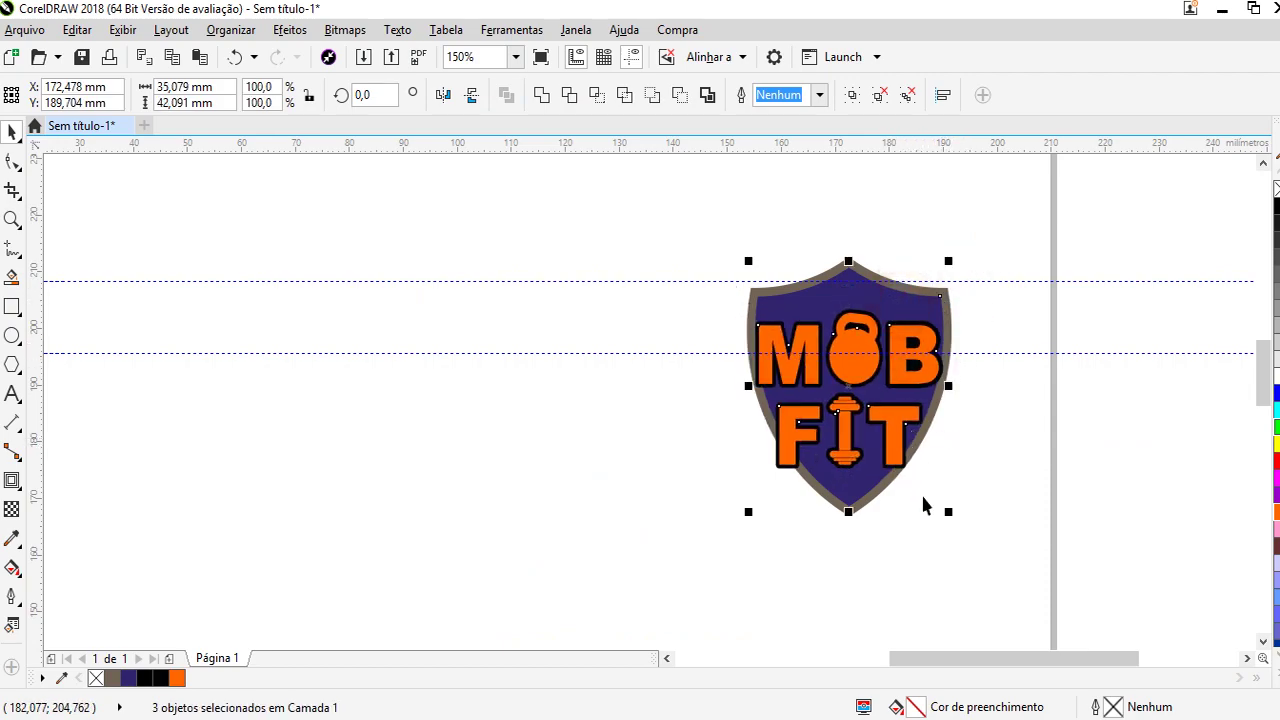
{"action": "left_click", "coordinate": [934, 586]}
{"action": "left_click", "coordinate": [1003, 316]}
{"action": "left_click_drag", "start_coordinate": [1003, 316], "coordinate": [603, 496]}
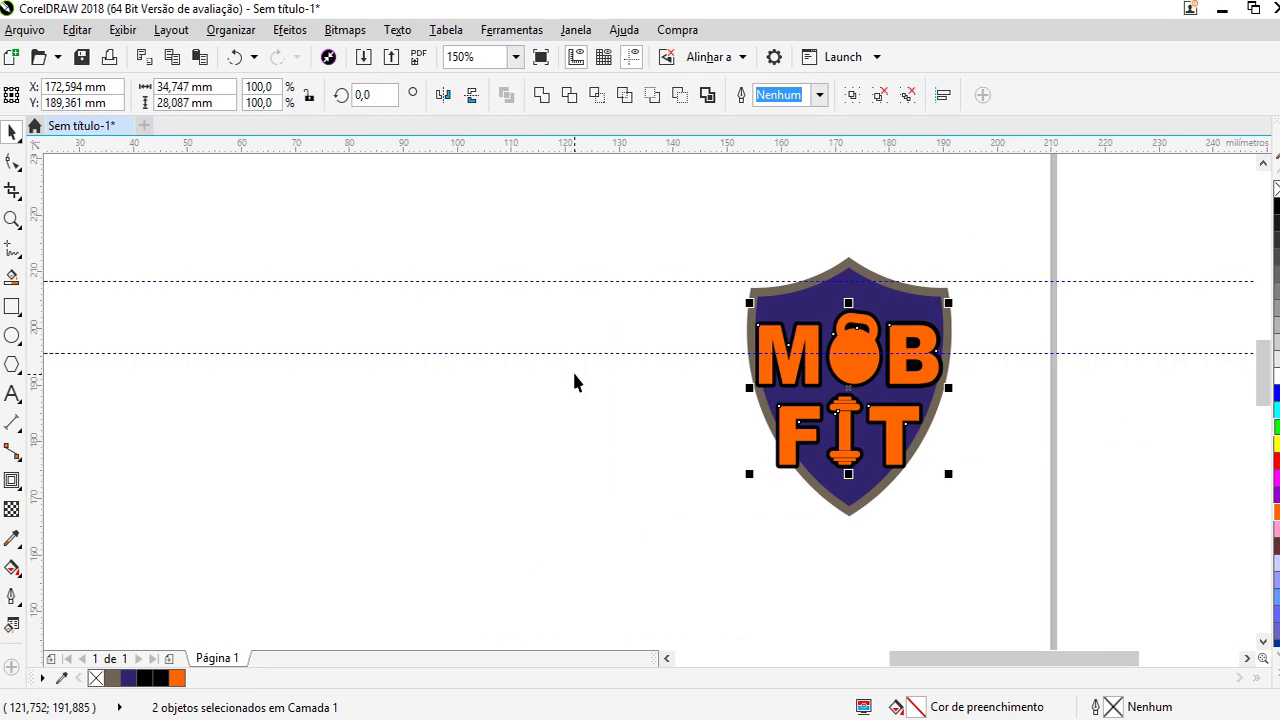
{"action": "key", "text": "Up"}
{"action": "key", "text": "Up"}
{"action": "key", "text": "Up"}
{"action": "key", "text": "Up"}
{"action": "key", "text": "Up"}
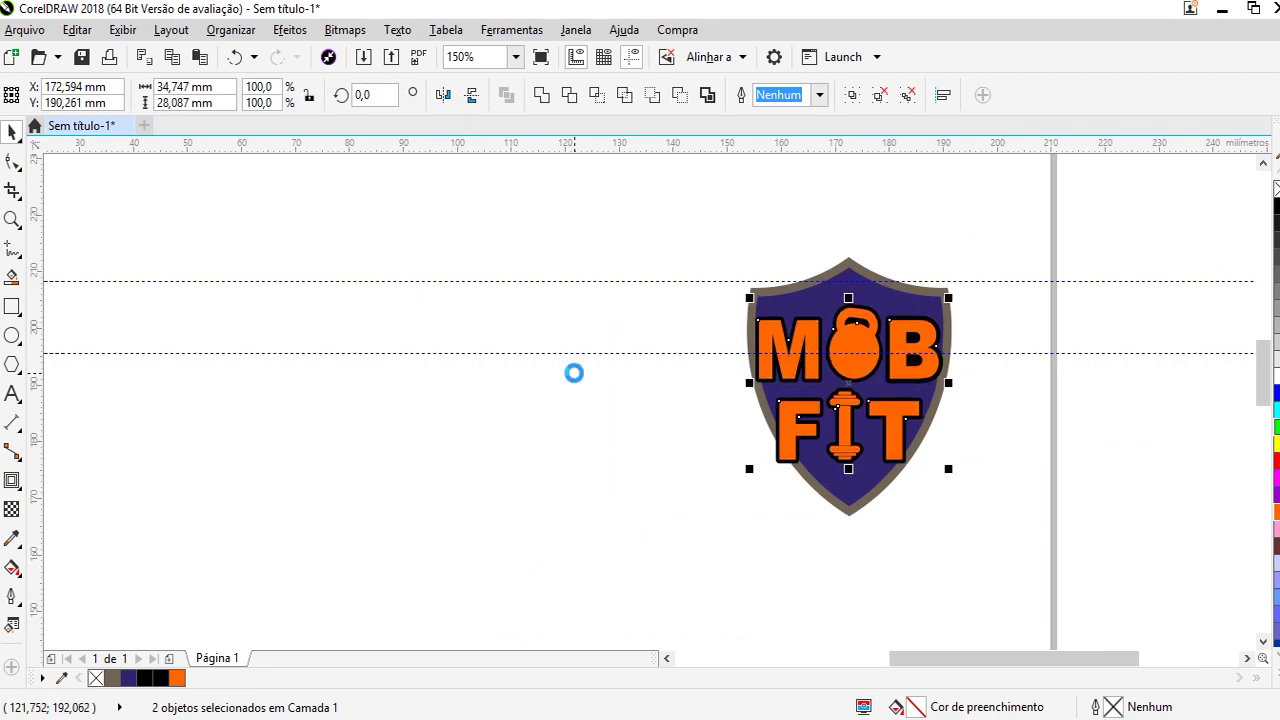
Delete both horizontal guidelines crossing the shield area
{"action": "left_click", "coordinate": [583, 352]}
{"action": "key", "text": "Delete"}
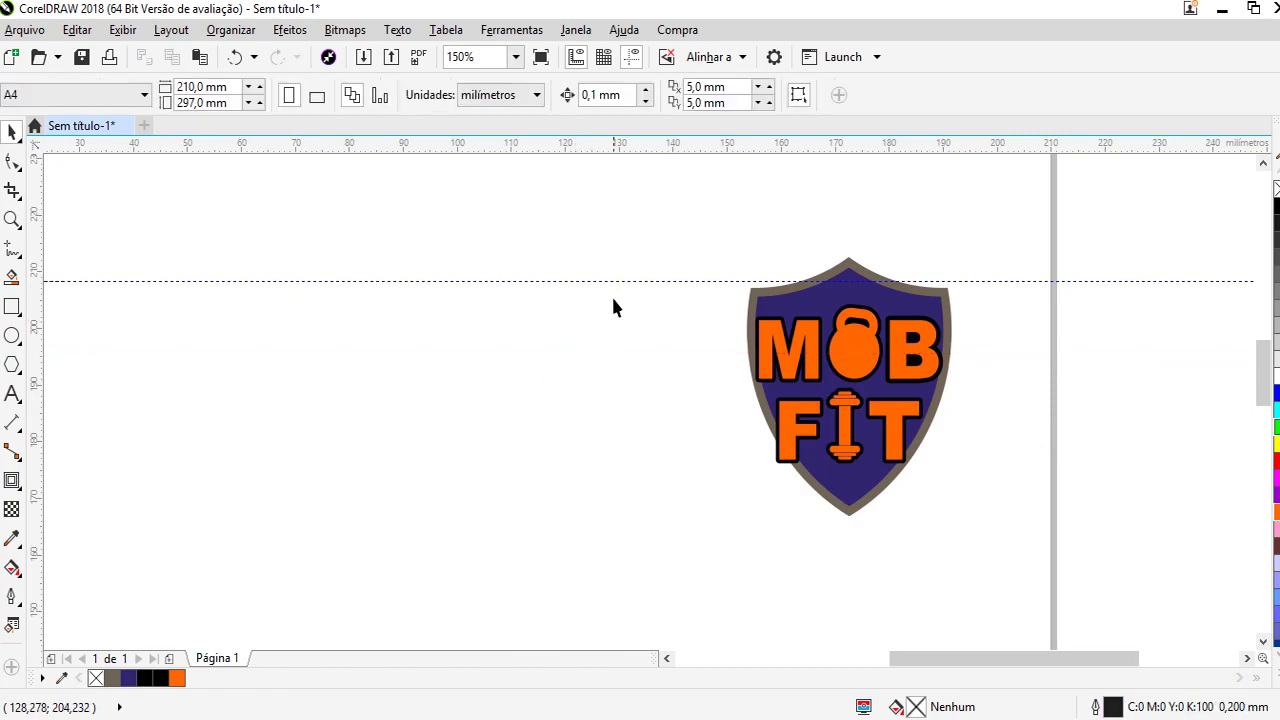
{"action": "left_click", "coordinate": [620, 280]}
{"action": "key", "text": "Delete"}
Move the complete shield logo with its lettering closer to the banner photo, centered at about X 80 mm
{"action": "scroll", "coordinate": [717, 248], "scroll_direction": "down", "scroll_amount": 2}
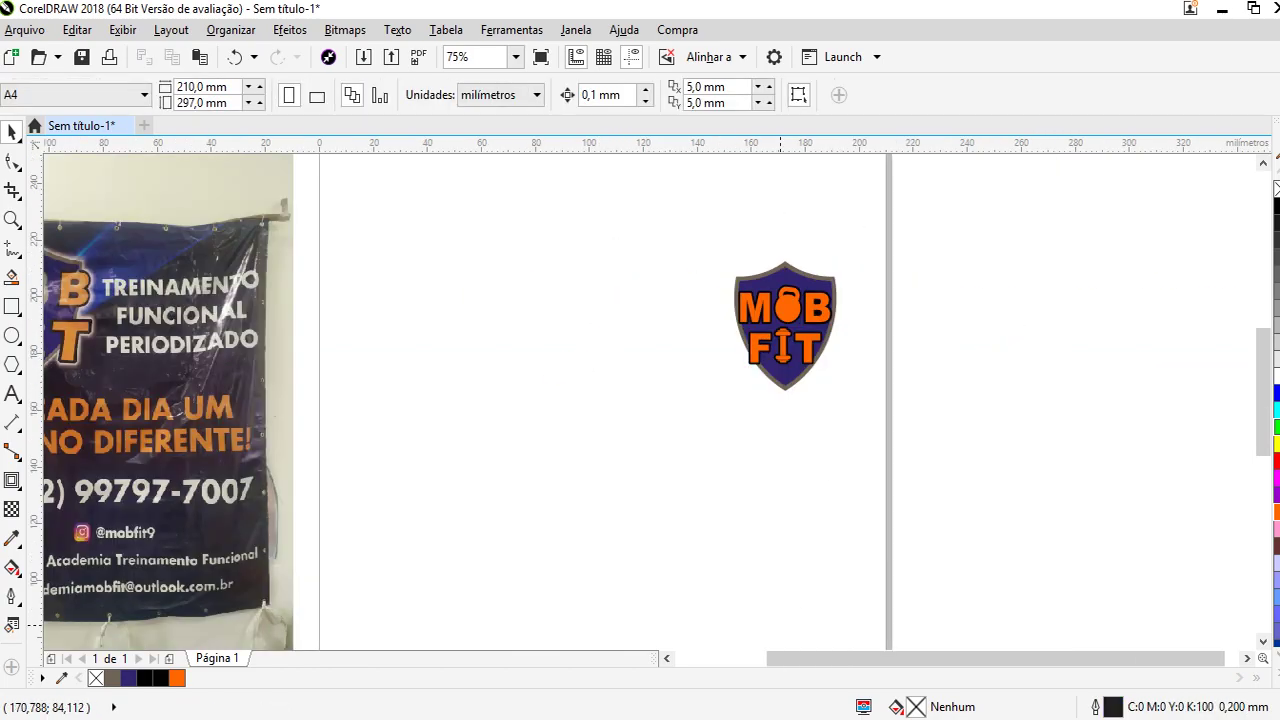
{"action": "scroll", "coordinate": [780, 503], "scroll_direction": "down", "scroll_amount": 2}
{"action": "scroll", "coordinate": [438, 490], "scroll_direction": "up", "scroll_amount": 1}
{"action": "scroll", "coordinate": [427, 380], "scroll_direction": "up", "scroll_amount": 1}
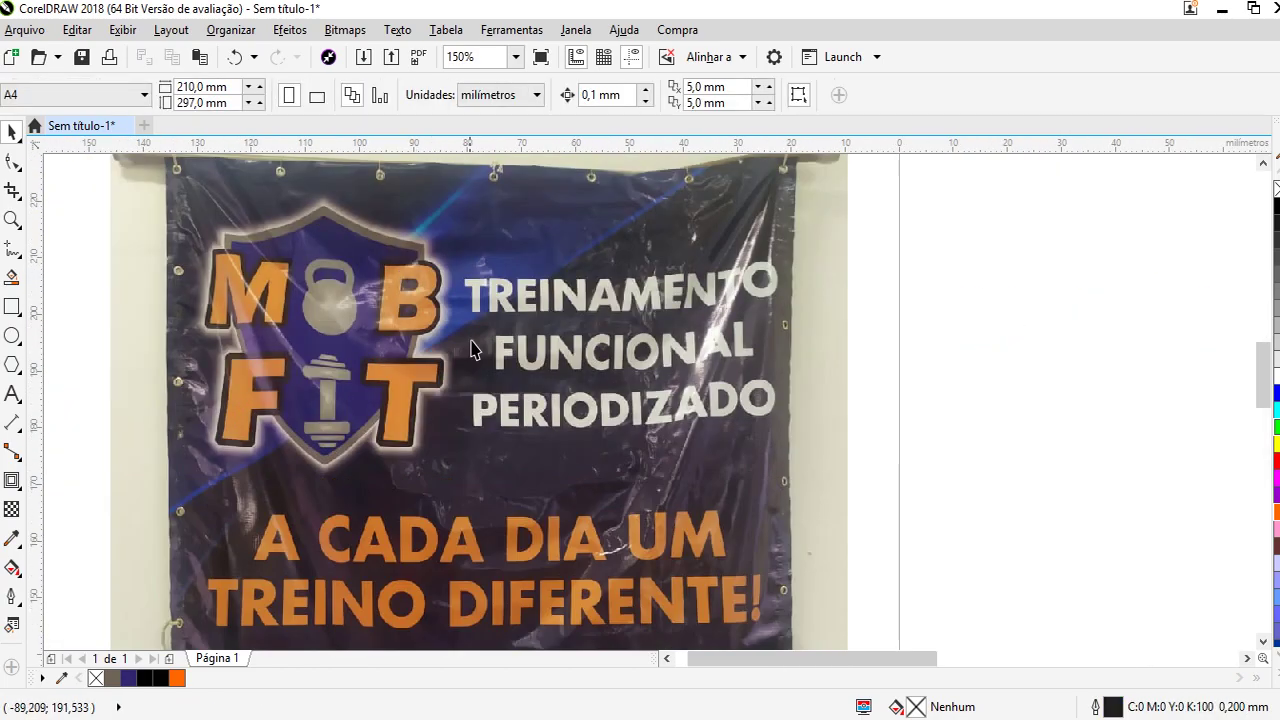
{"action": "scroll", "coordinate": [399, 308], "scroll_direction": "down", "scroll_amount": 2}
{"action": "left_click_drag", "start_coordinate": [648, 343], "coordinate": [869, 517]}
{"action": "scroll", "coordinate": [571, 382], "scroll_direction": "up", "scroll_amount": 2}
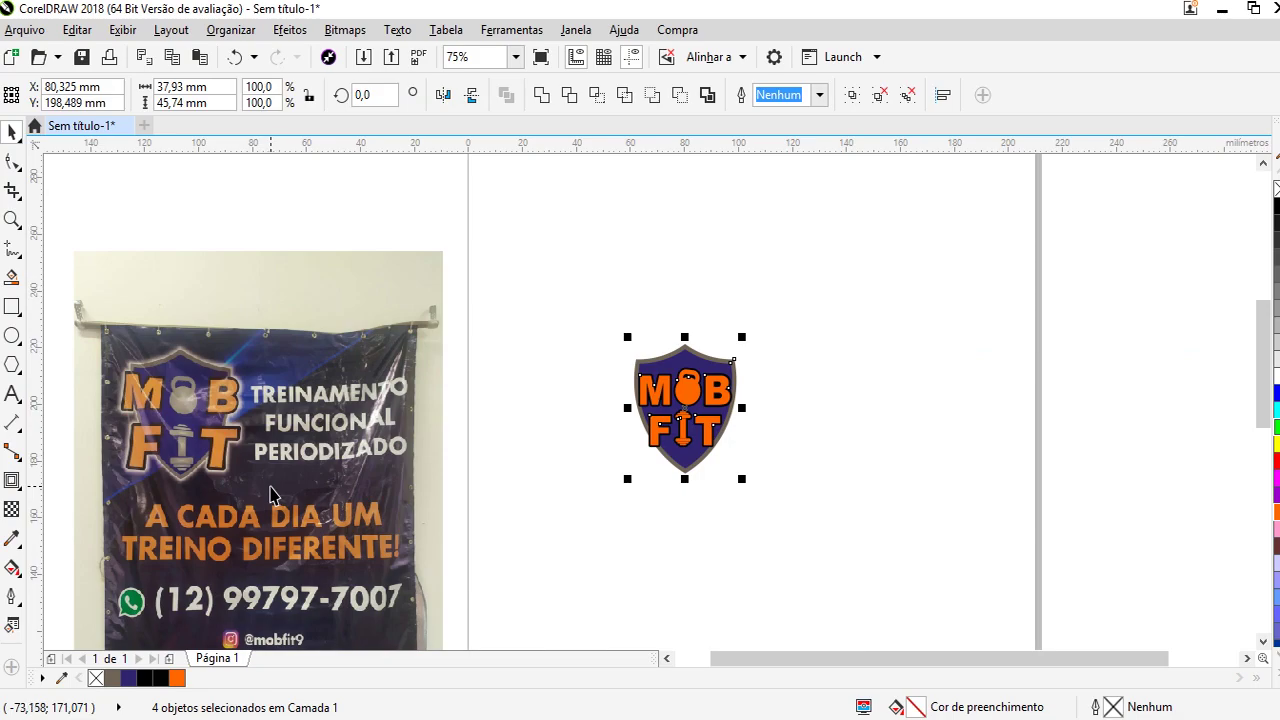
{"action": "left_click", "coordinate": [880, 411]}
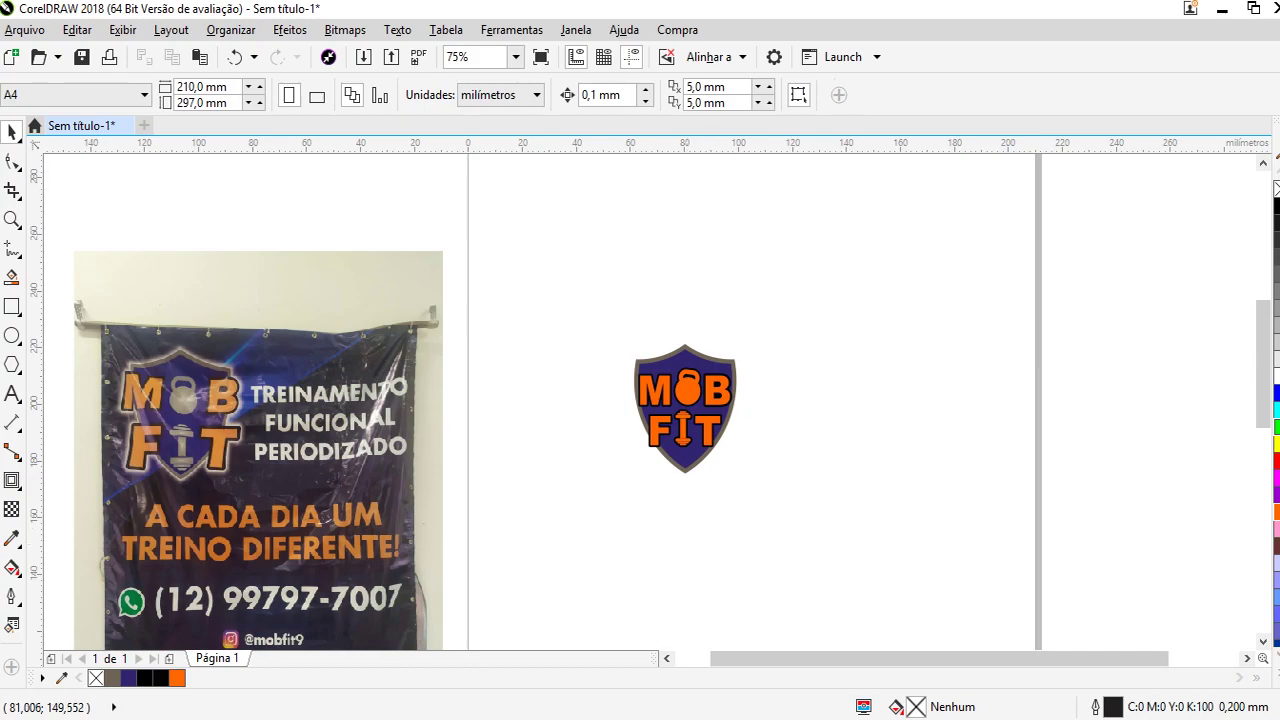
Try filling the whole MOB group on the shield with white
{"action": "scroll", "coordinate": [740, 455], "scroll_direction": "up", "scroll_amount": 4}
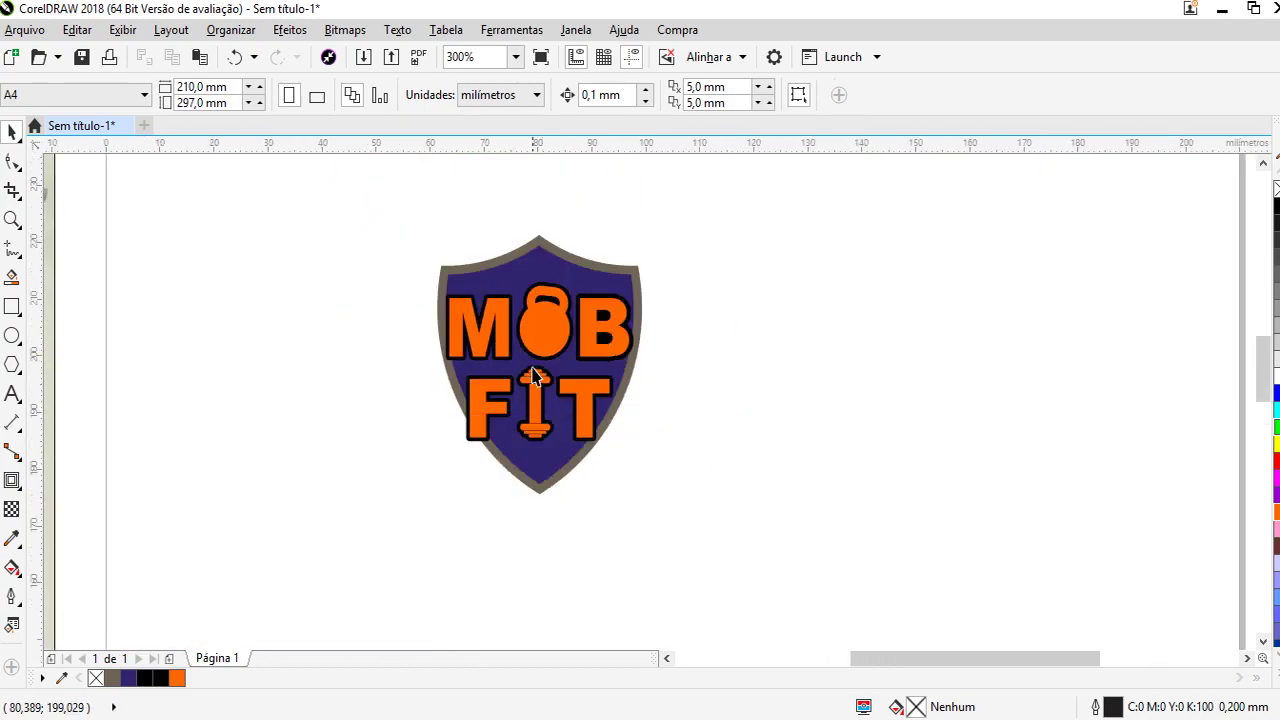
{"action": "left_click", "coordinate": [545, 290]}
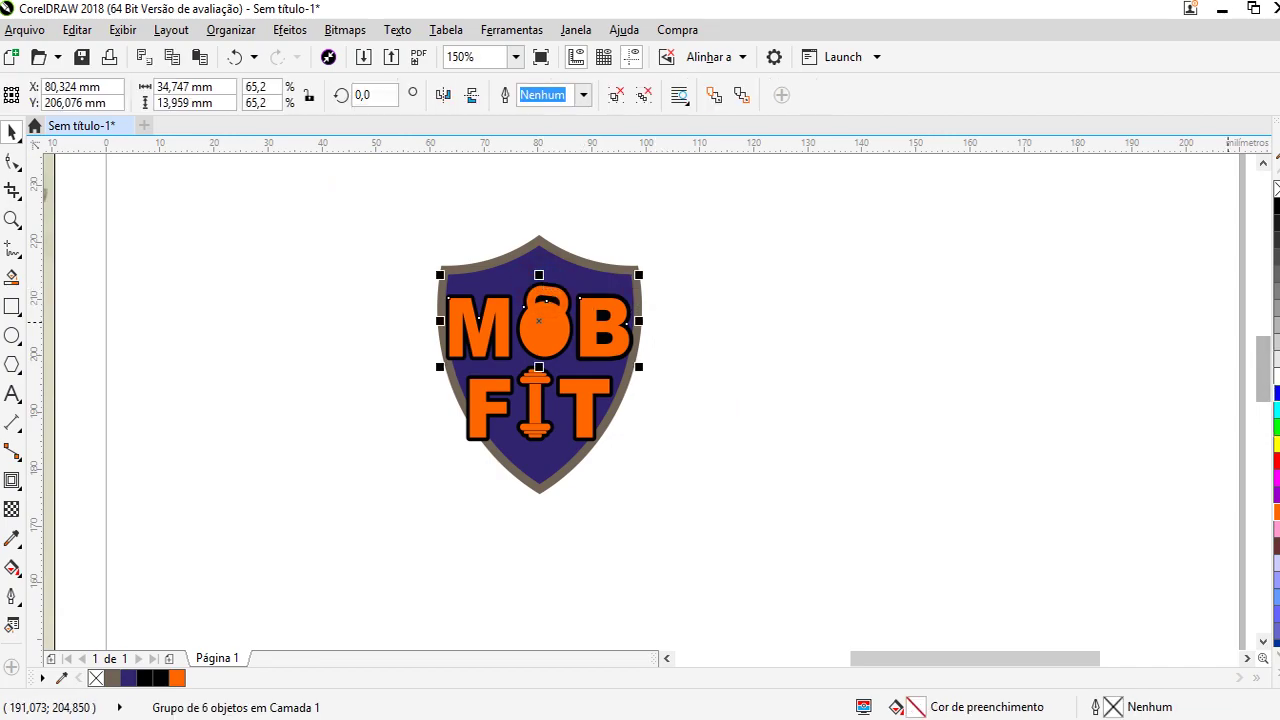
{"action": "left_click", "coordinate": [1276, 377]}
{"action": "key", "text": "ctrl+z"}
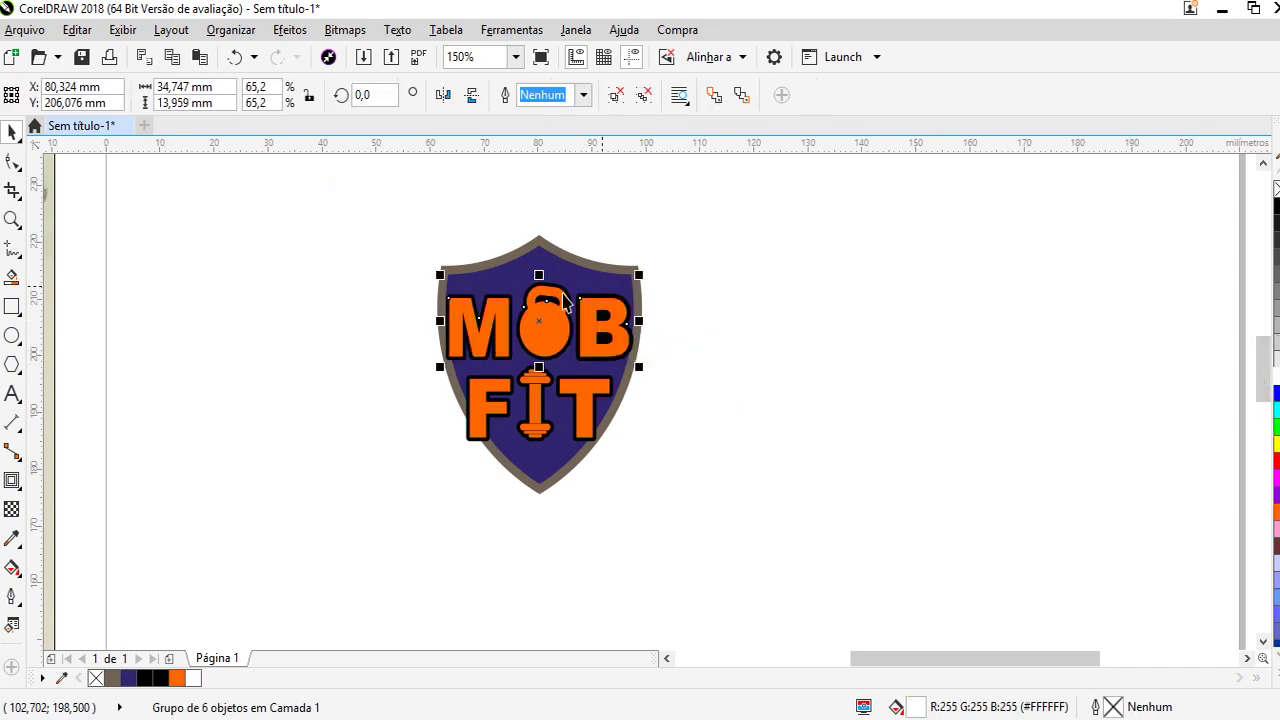
Ungroup the MOB lettering and fill the black backing shapes of the M, kettlebell and B with white
{"action": "scroll", "coordinate": [563, 292], "scroll_direction": "up", "scroll_amount": 2}
{"action": "left_click", "coordinate": [645, 95]}
{"action": "left_click", "coordinate": [934, 357]}
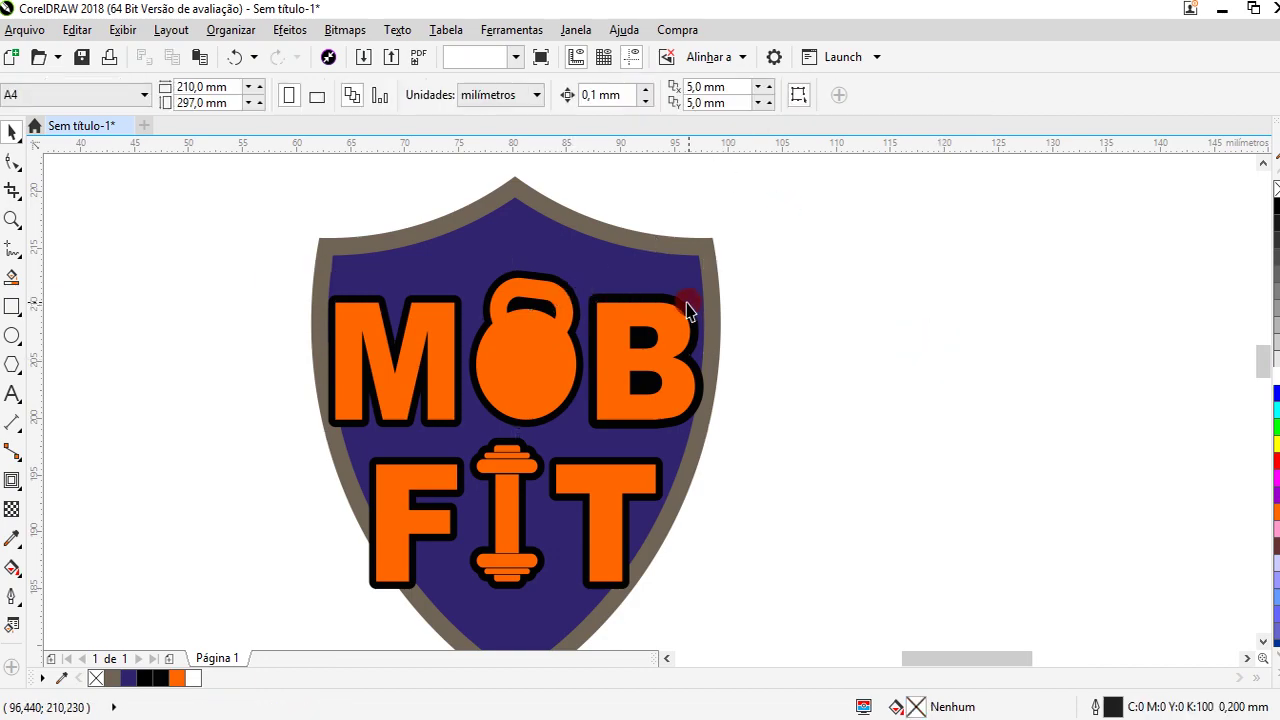
{"action": "left_click", "coordinate": [686, 310]}
{"action": "left_click", "coordinate": [1276, 377]}
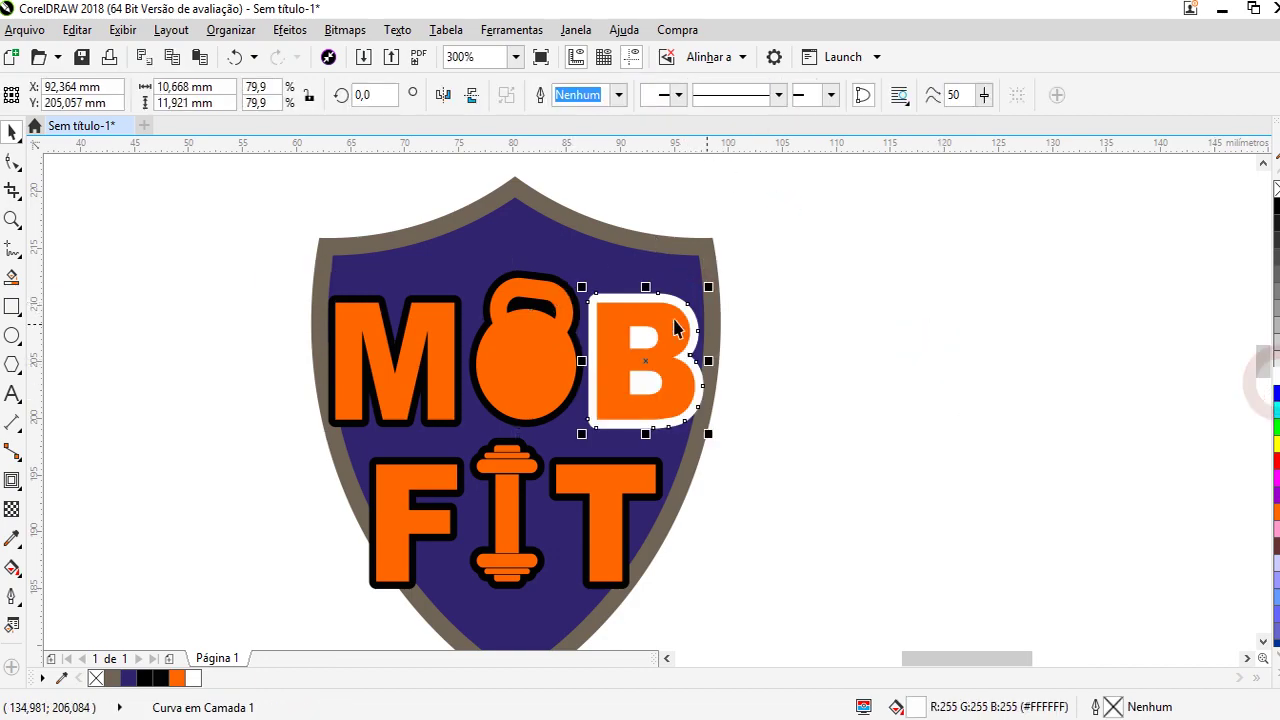
{"action": "left_click", "coordinate": [533, 285], "text": "shift"}
{"action": "left_click", "coordinate": [455, 310], "text": "shift"}
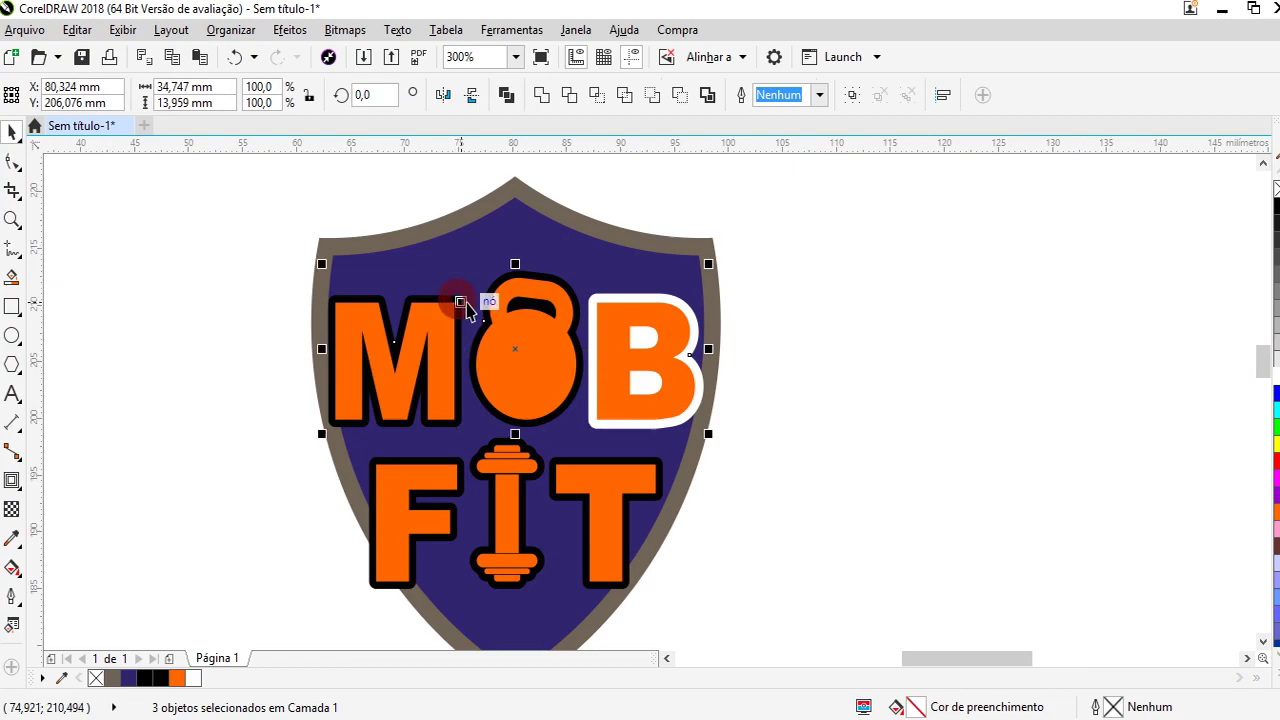
{"action": "left_click", "coordinate": [1276, 377]}
Ungroup the FIT lettering and fill the black backing shapes of the F and the dumbbell with white
{"action": "scroll", "coordinate": [757, 351], "scroll_direction": "down", "scroll_amount": 3}
{"action": "left_click", "coordinate": [716, 385]}
{"action": "scroll", "coordinate": [690, 363], "scroll_direction": "up", "scroll_amount": 2}
{"action": "left_click", "coordinate": [690, 355]}
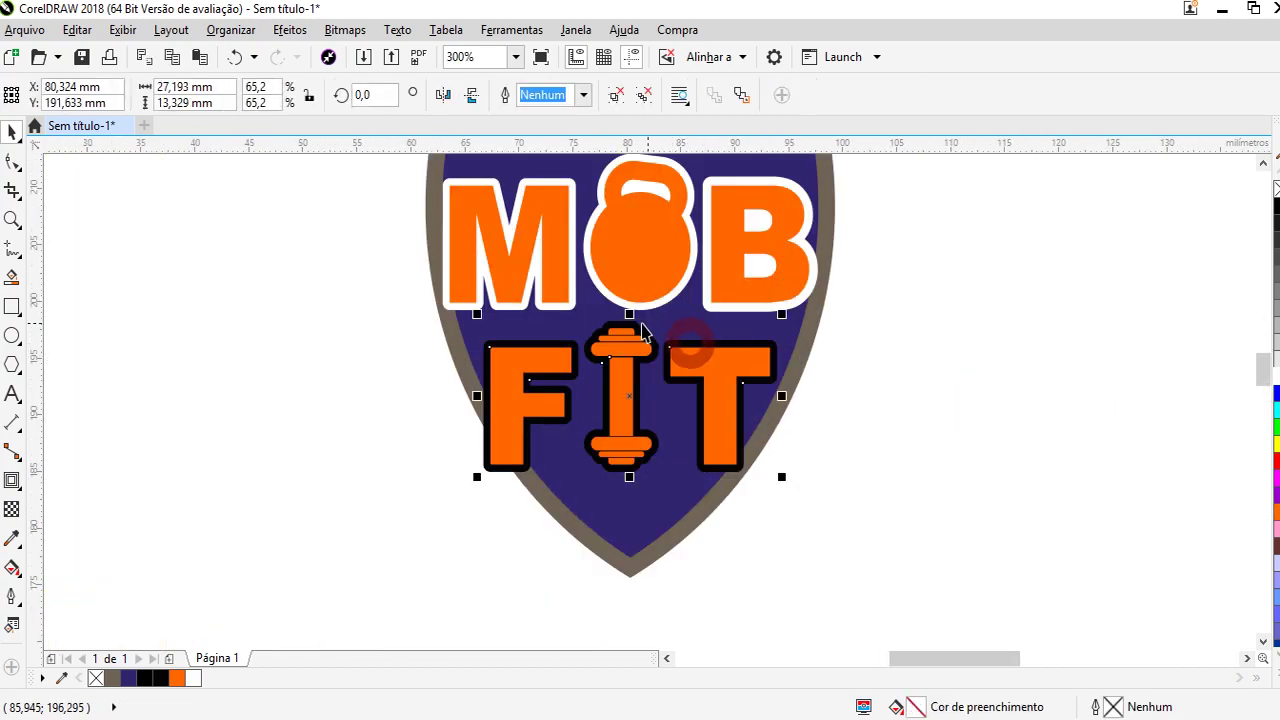
{"action": "left_click", "coordinate": [642, 95]}
{"action": "left_click", "coordinate": [971, 343]}
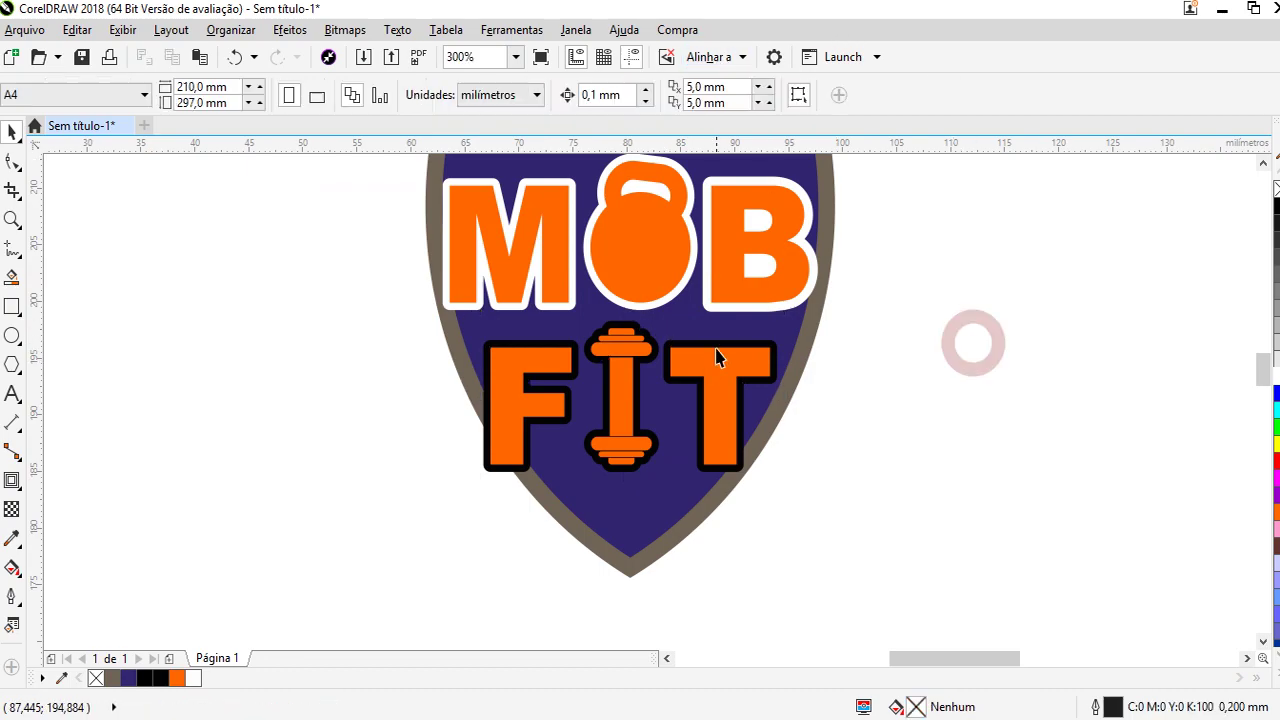
{"action": "left_click", "coordinate": [714, 352]}
{"action": "left_click", "coordinate": [625, 330], "text": "shift"}
{"action": "left_click", "coordinate": [545, 360], "text": "shift"}
{"action": "left_click", "coordinate": [1275, 377]}
{"action": "left_click", "coordinate": [910, 434]}
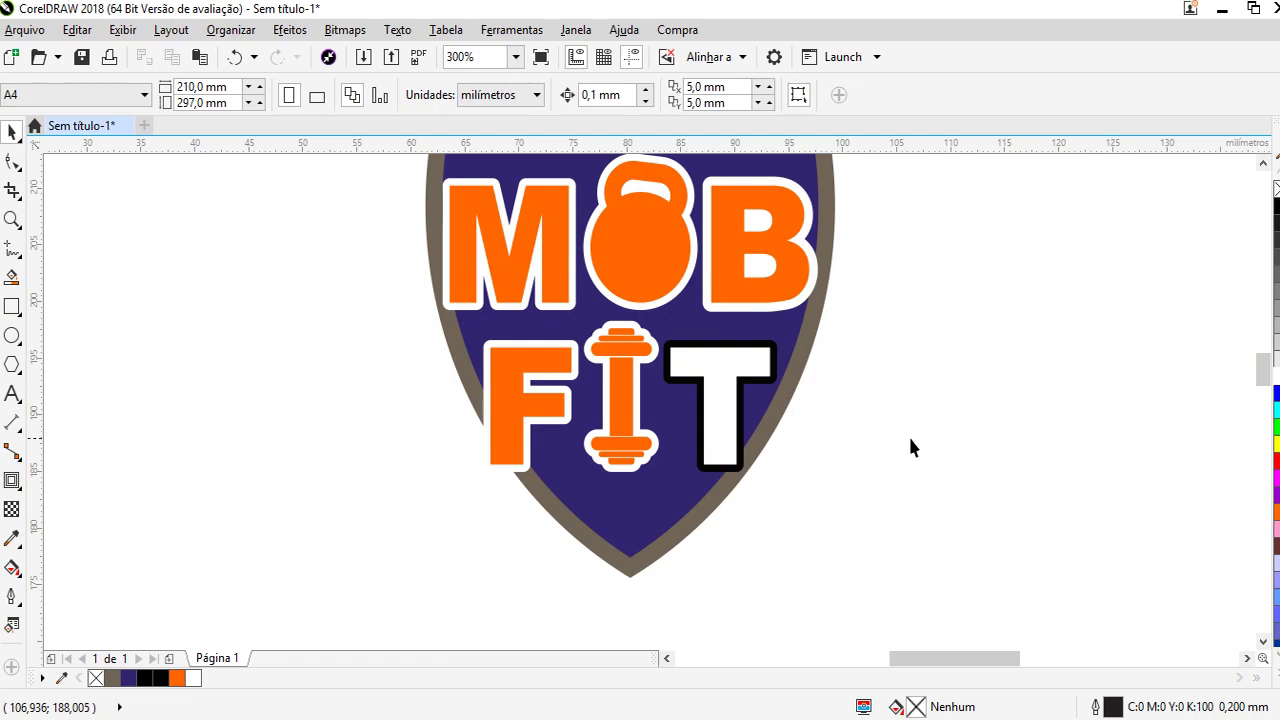
Fill the T's front letter with the logo's orange and its black backing shape with white
{"action": "left_click", "coordinate": [731, 357]}
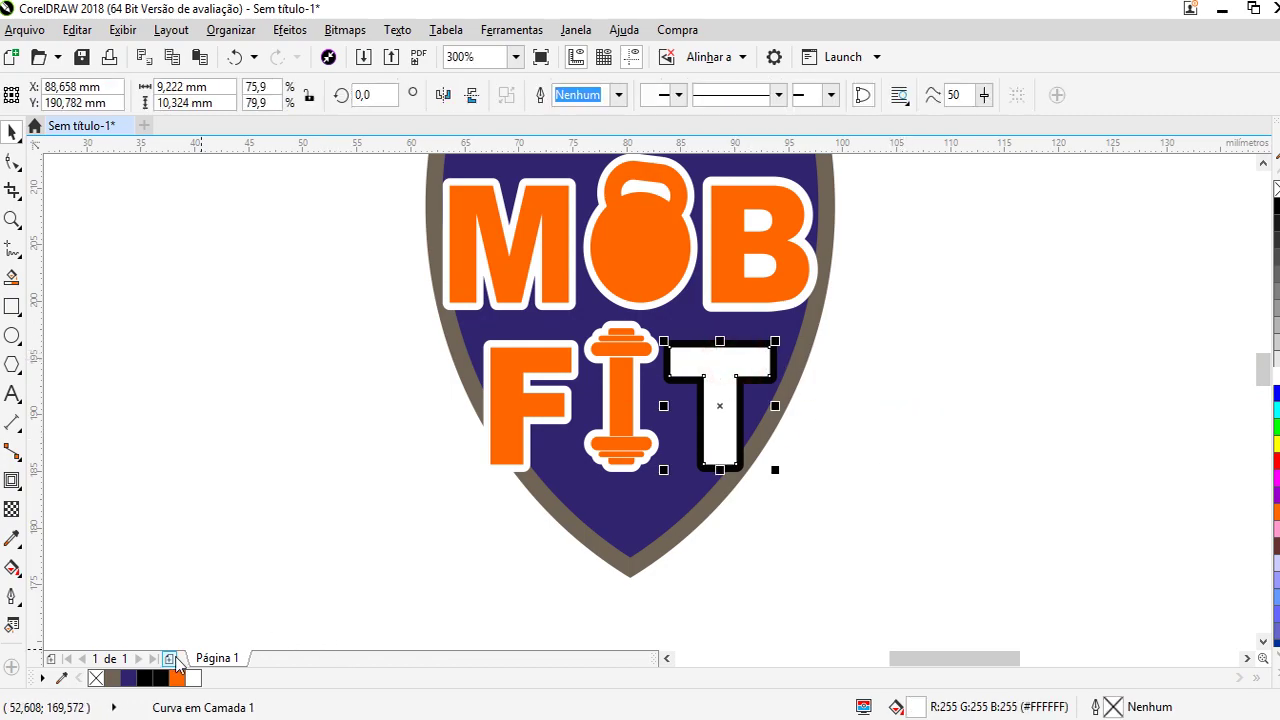
{"action": "left_click", "coordinate": [176, 677]}
{"action": "scroll", "coordinate": [770, 360], "scroll_direction": "up", "scroll_amount": 3}
{"action": "left_click", "coordinate": [1028, 340]}
{"action": "left_click", "coordinate": [776, 338]}
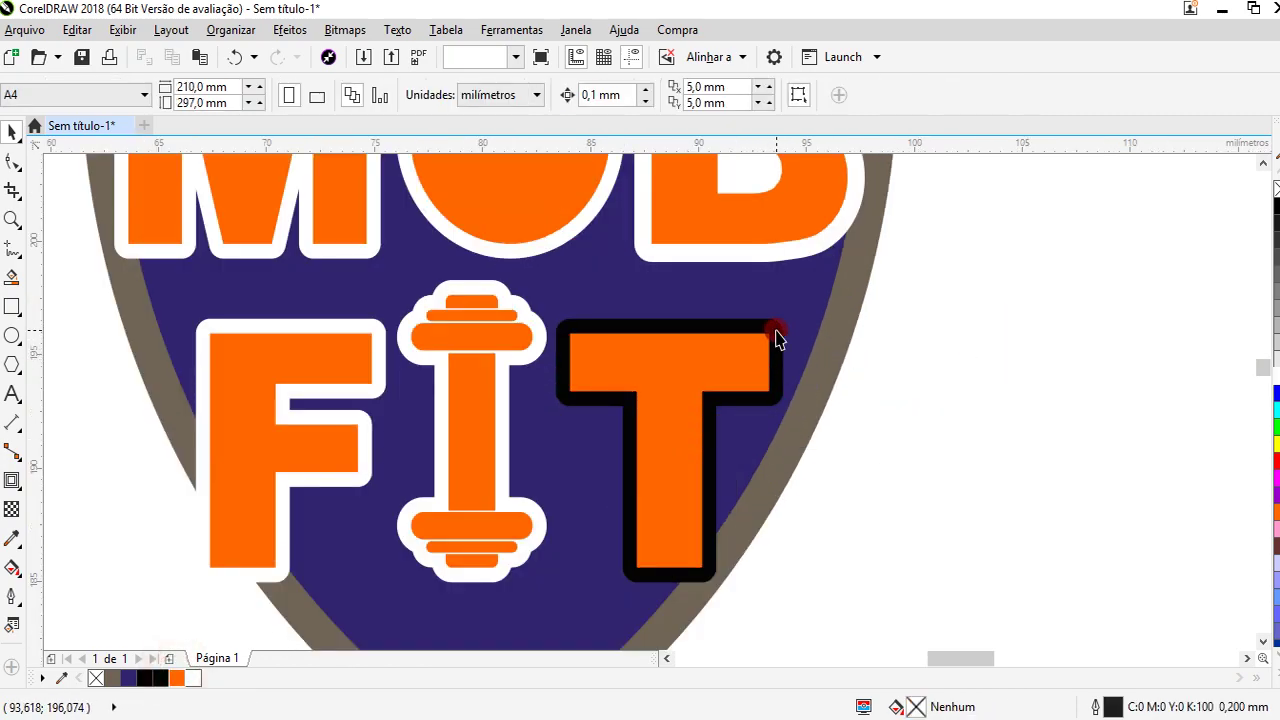
{"action": "right_click", "coordinate": [1265, 370]}
{"action": "left_click", "coordinate": [1117, 386]}
Scale all the MOB FIT lettering to 98.6% around its centre and group it
{"action": "scroll", "coordinate": [1014, 298], "scroll_direction": "down", "scroll_amount": 6}
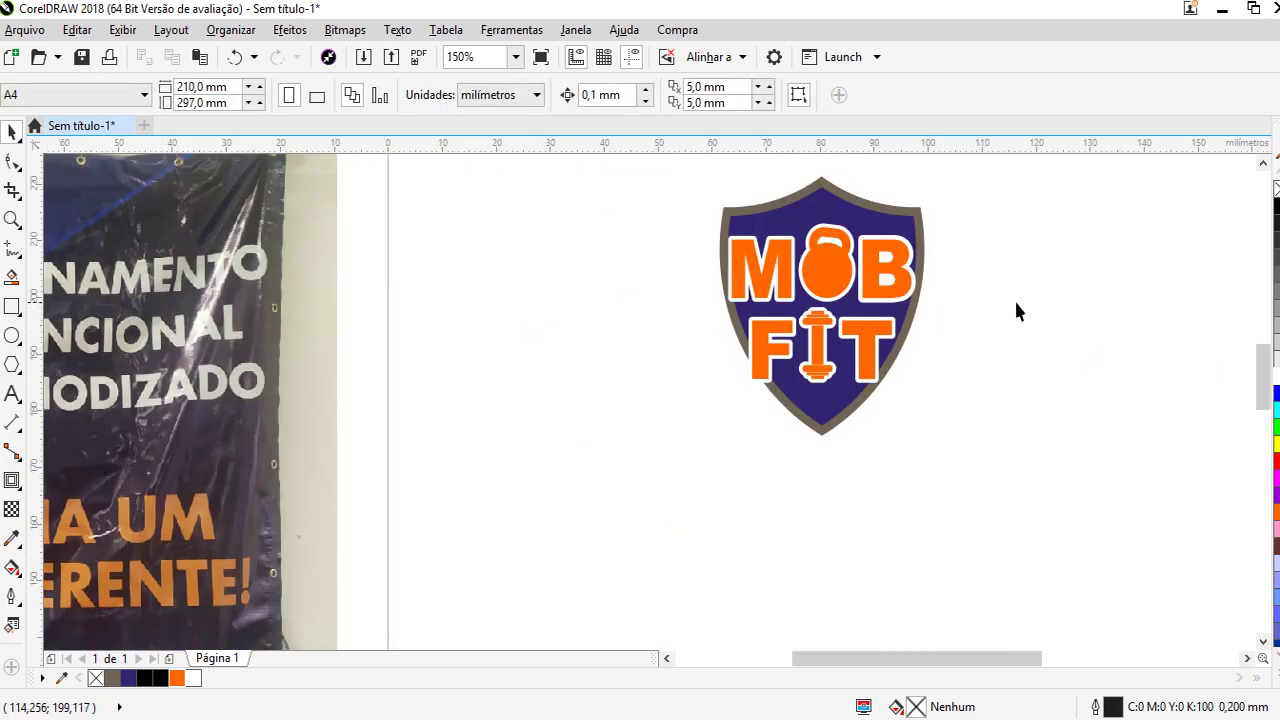
{"action": "scroll", "coordinate": [1011, 280], "scroll_direction": "up", "scroll_amount": 2}
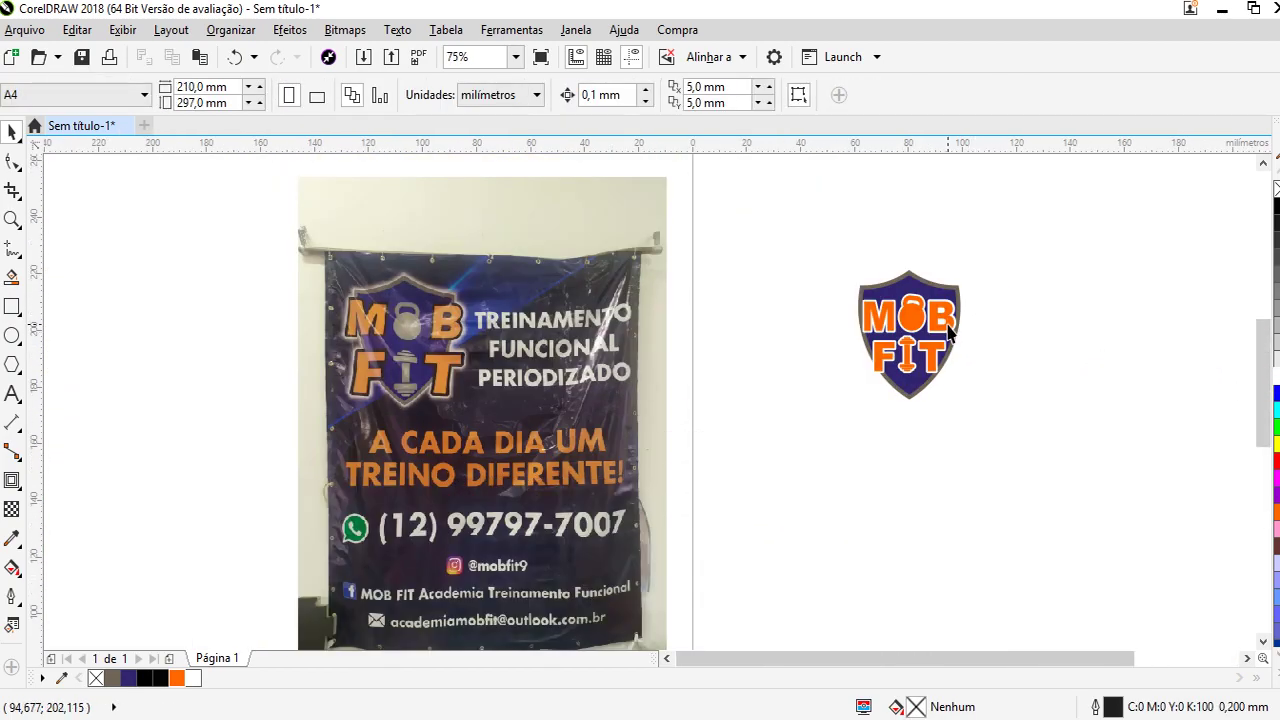
{"action": "scroll", "coordinate": [950, 333], "scroll_direction": "up", "scroll_amount": 2}
{"action": "left_click_drag", "start_coordinate": [1058, 262], "coordinate": [760, 478]}
{"action": "scroll", "coordinate": [984, 264], "scroll_direction": "up", "scroll_amount": 4}
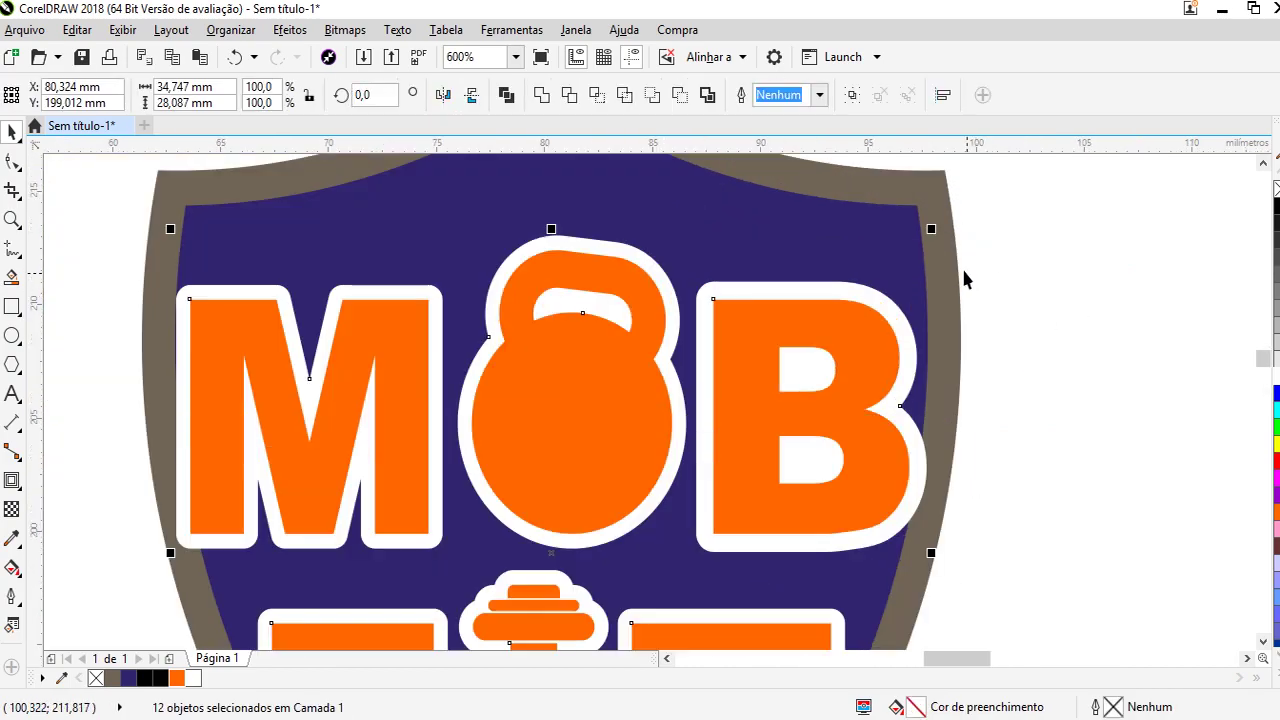
{"action": "left_click_drag", "start_coordinate": [934, 227], "coordinate": [923, 220]}
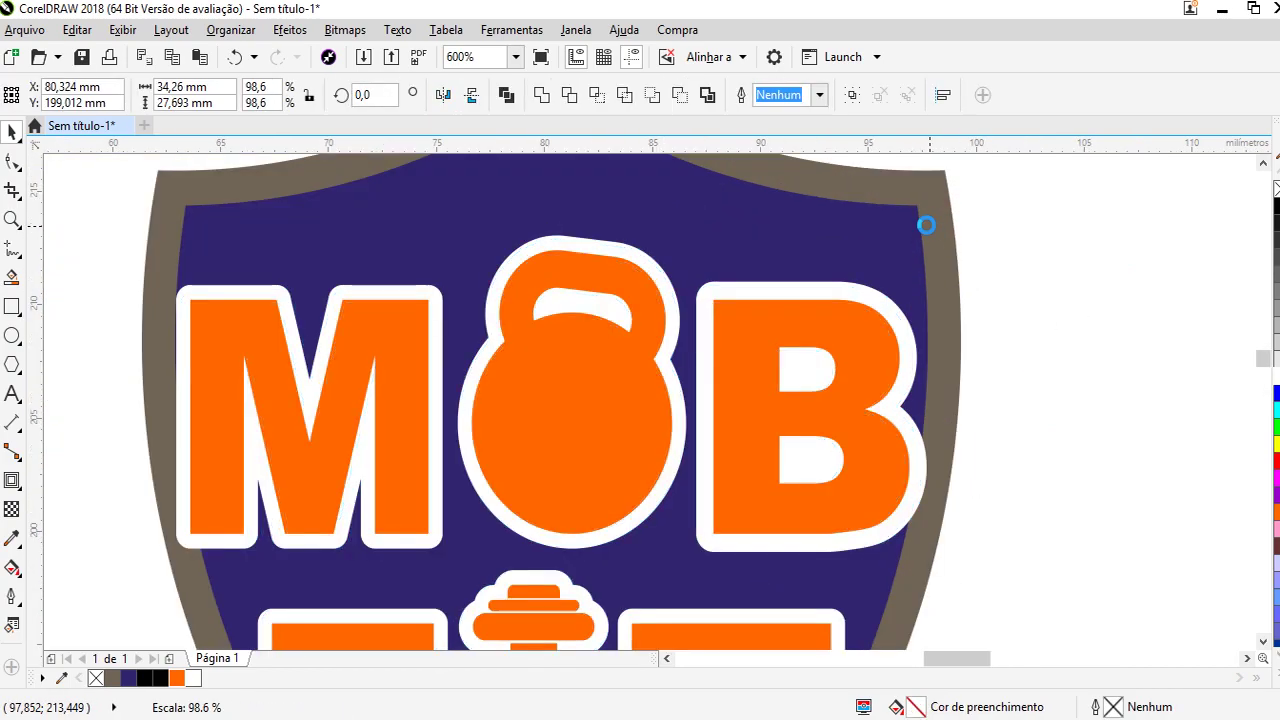
{"action": "left_click", "coordinate": [852, 94]}
Centre the lettering group horizontally on the shield
{"action": "scroll", "coordinate": [765, 213], "scroll_direction": "down", "scroll_amount": 2}
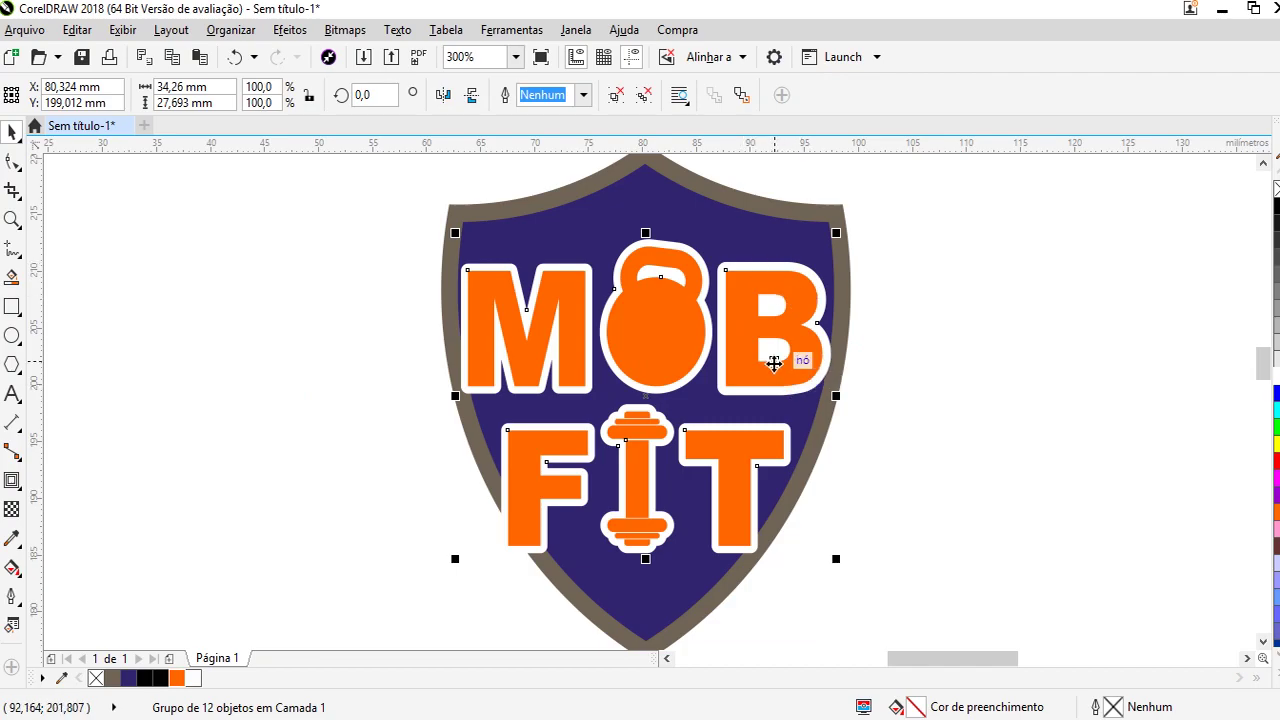
{"action": "left_click", "coordinate": [845, 300], "text": "shift"}
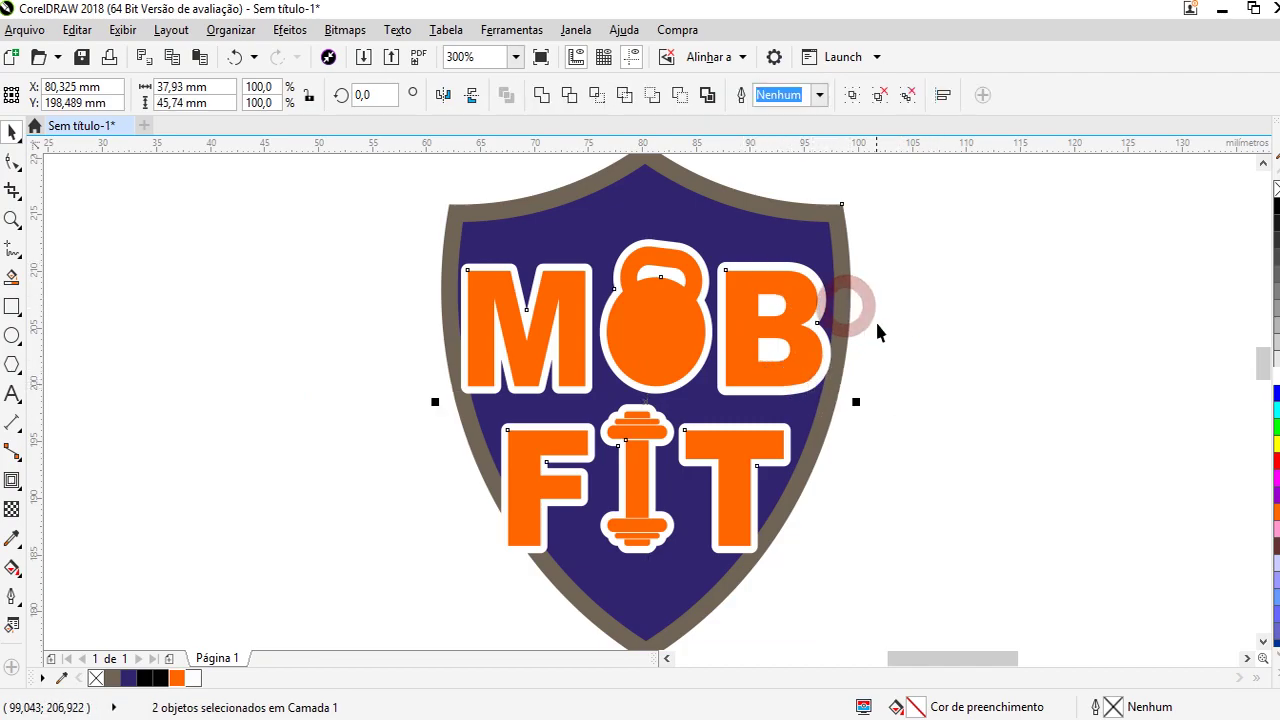
{"action": "left_click", "coordinate": [1005, 369]}
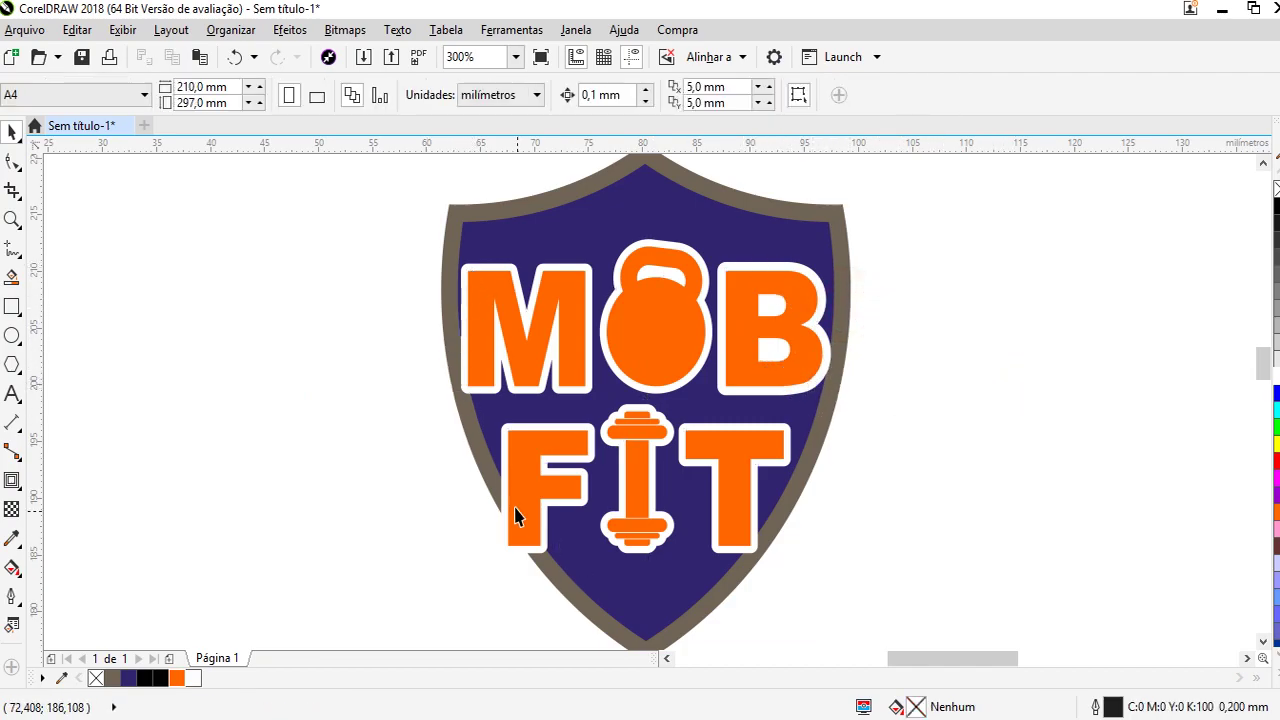
Add a drop shadow to the lettering group, offset about -0.593 mm and -1.102 mm, with a feather of 8
{"action": "left_click", "coordinate": [678, 368]}
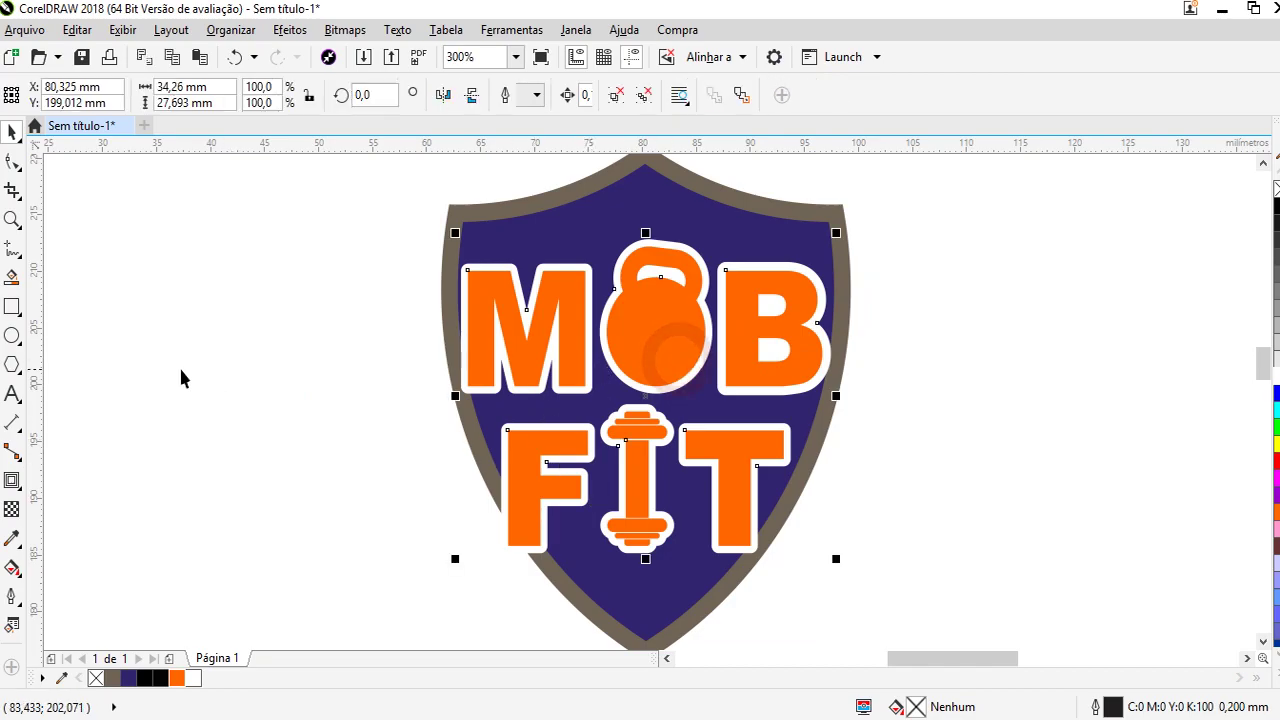
{"action": "left_click", "coordinate": [13, 478]}
{"action": "left_click", "coordinate": [57, 482]}
{"action": "left_click_drag", "start_coordinate": [645, 397], "coordinate": [560, 566]}
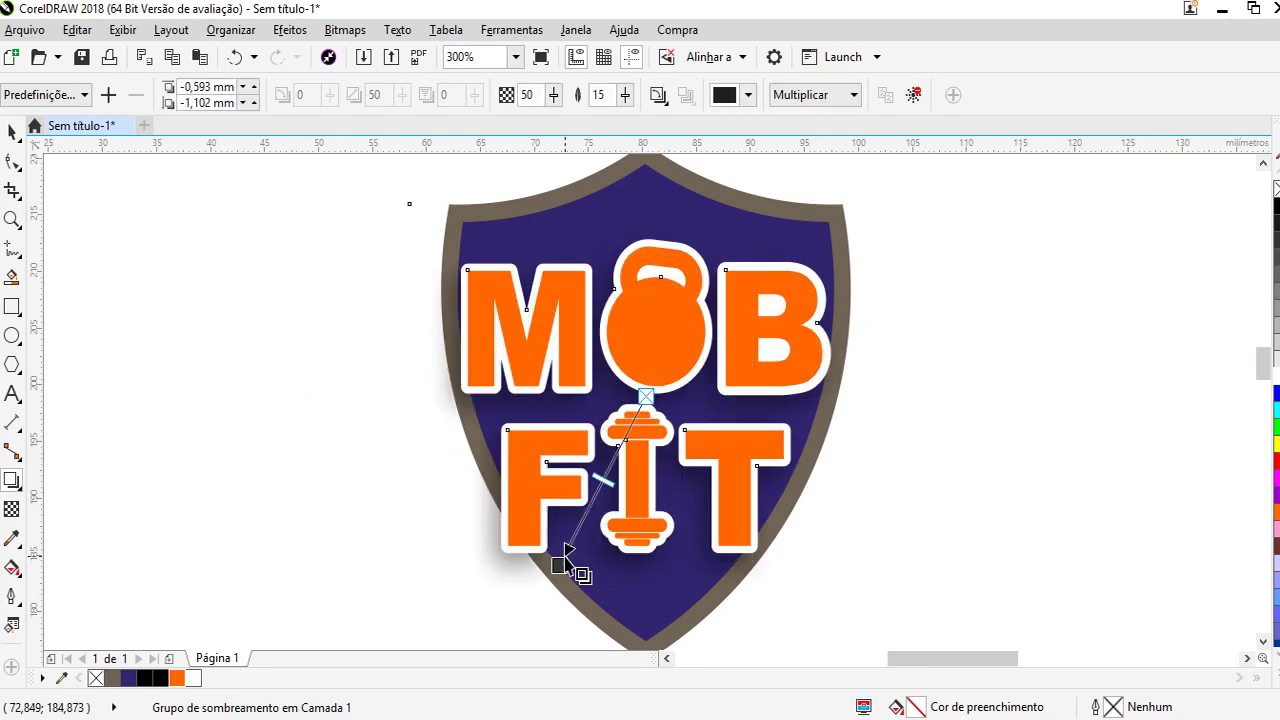
{"action": "scroll", "coordinate": [562, 594], "scroll_direction": "up", "scroll_amount": 1}
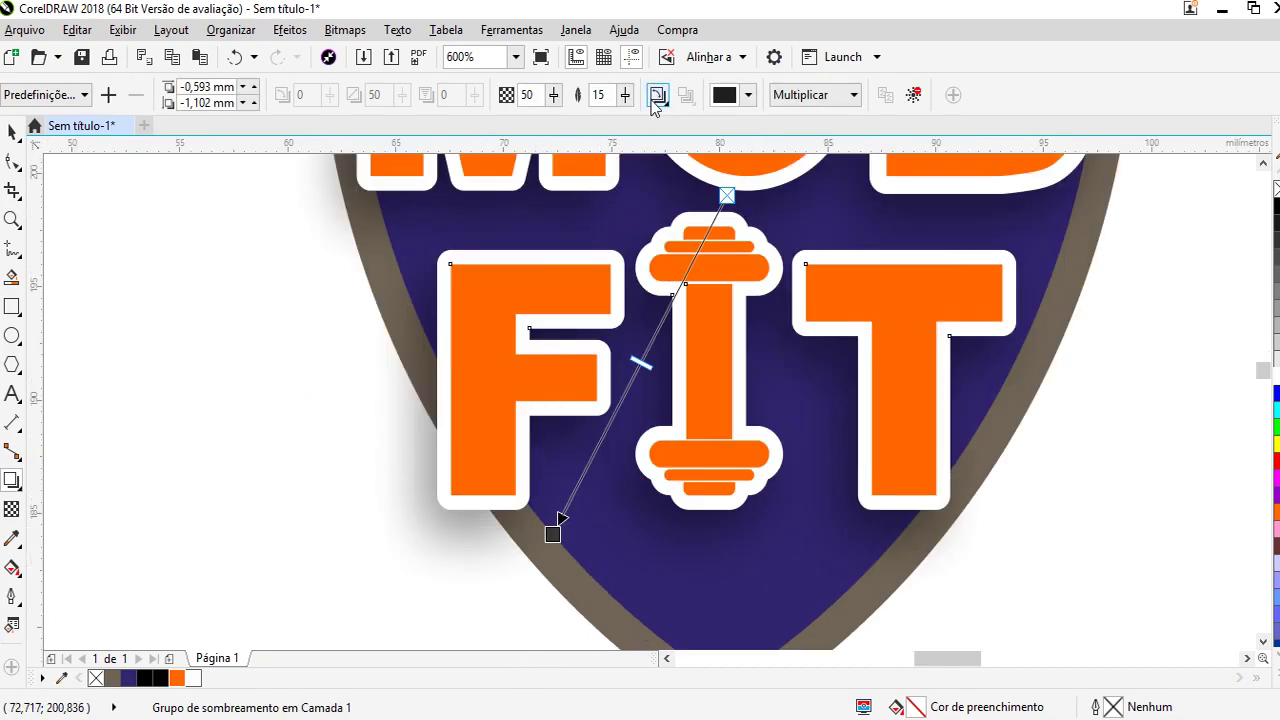
{"action": "left_click_drag", "start_coordinate": [625, 95], "coordinate": [612, 110]}
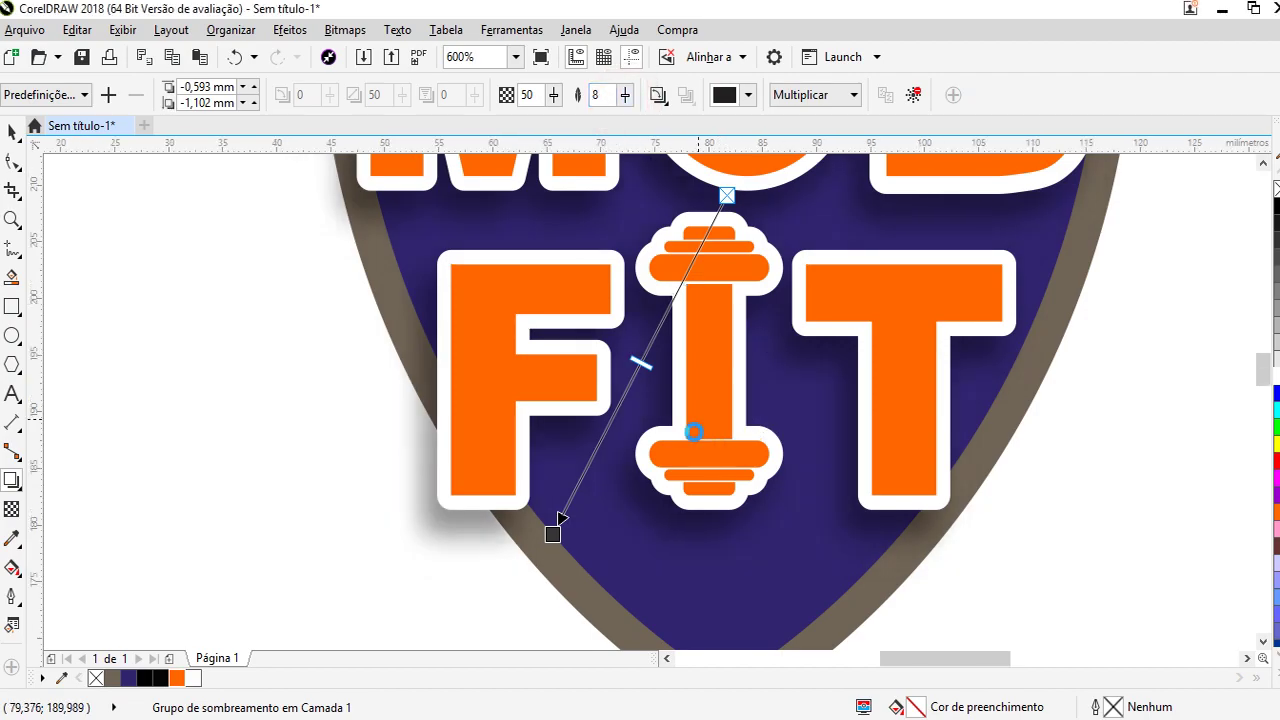
{"action": "scroll", "coordinate": [660, 441], "scroll_direction": "down", "scroll_amount": 1}
{"action": "scroll", "coordinate": [652, 441], "scroll_direction": "down", "scroll_amount": 1}
Realign the shadowed lettering group horizontally with the centre of the shield
{"action": "left_click", "coordinate": [14, 131]}
{"action": "left_click_drag", "start_coordinate": [506, 220], "coordinate": [1000, 560]}
{"action": "left_click", "coordinate": [988, 545]}
{"action": "scroll", "coordinate": [840, 471], "scroll_direction": "down", "scroll_amount": 2}
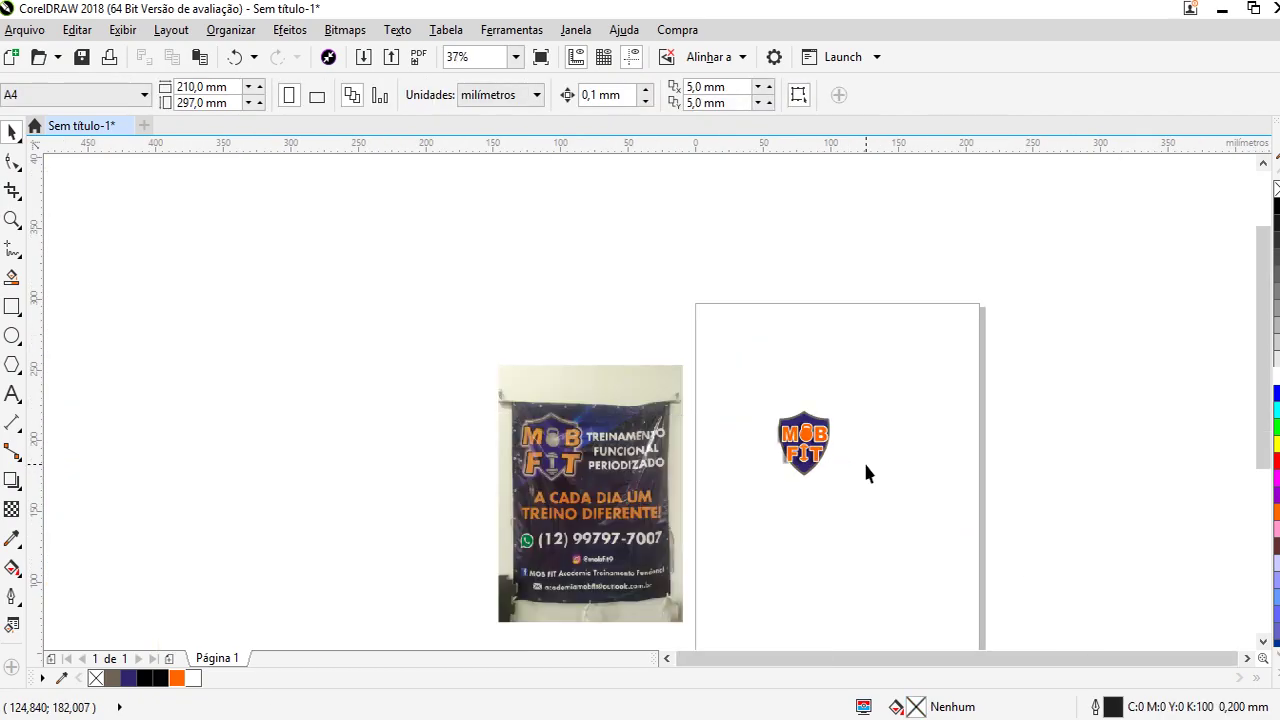
{"action": "scroll", "coordinate": [804, 445], "scroll_direction": "up", "scroll_amount": 3}
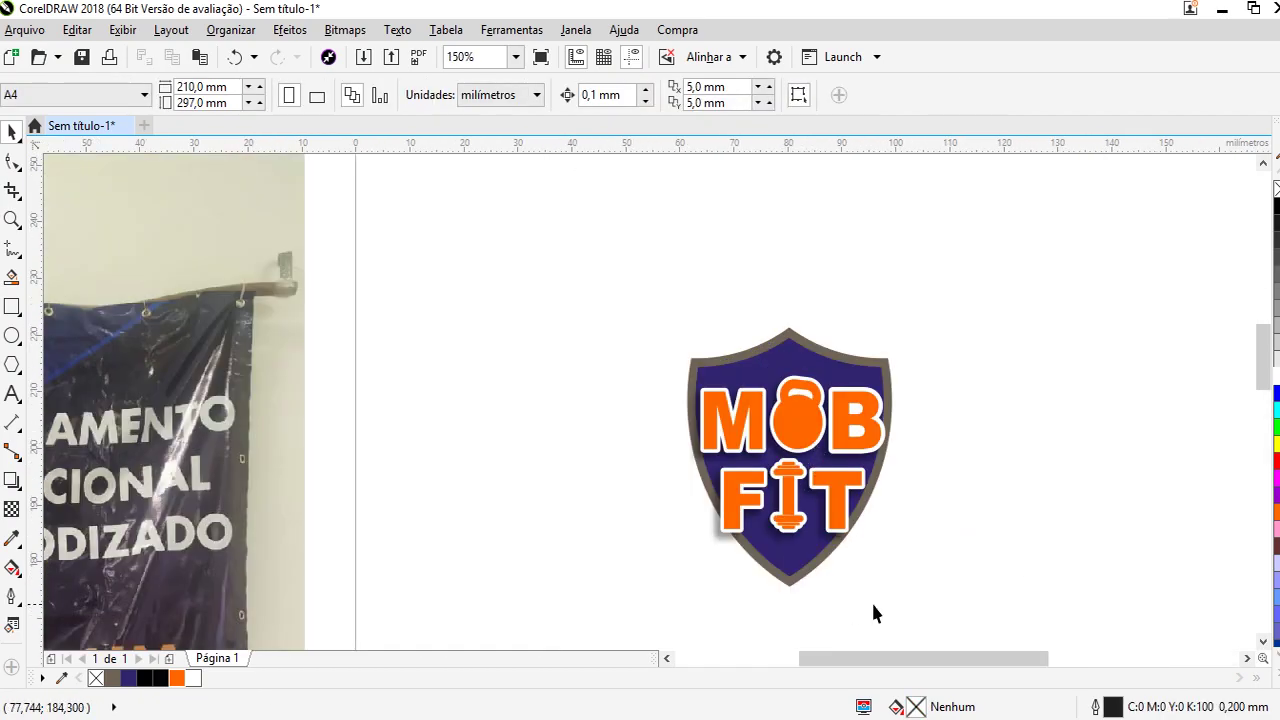
Try separating the drop shadow from the lettering and moving it off the shield, and undo both changes
{"action": "left_click", "coordinate": [700, 490]}
{"action": "right_click", "coordinate": [689, 489]}
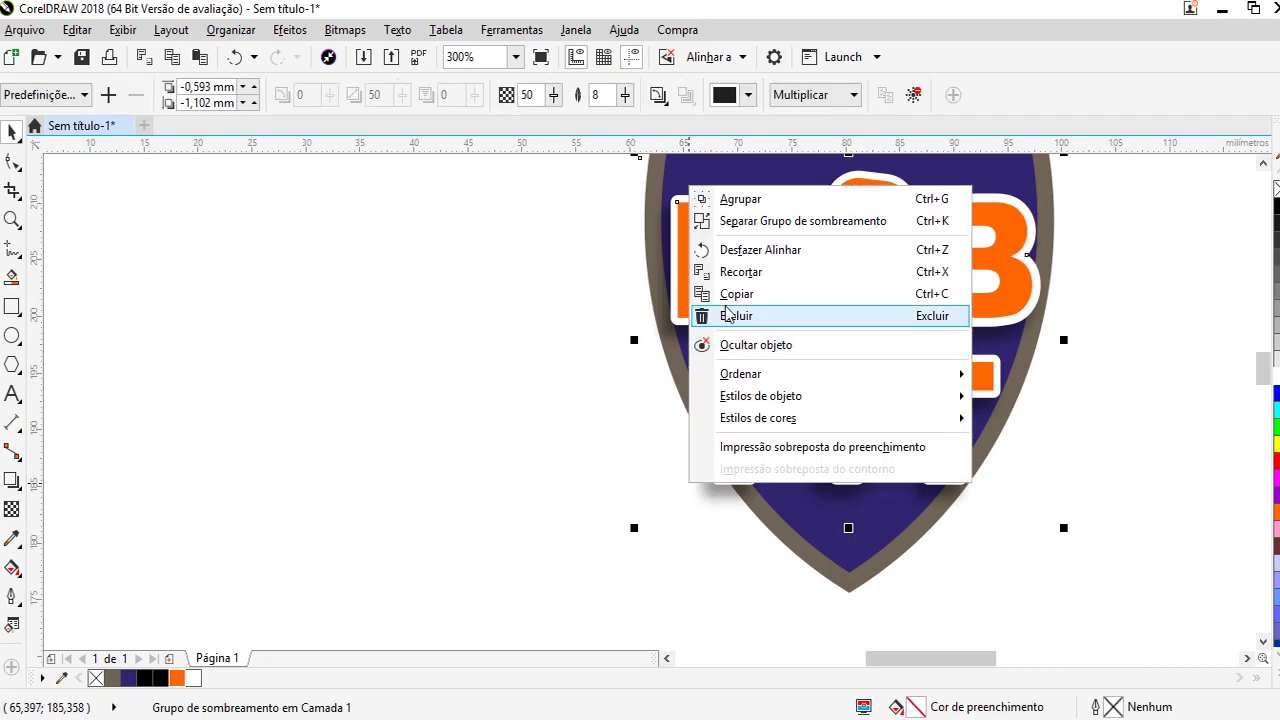
{"action": "left_click", "coordinate": [740, 217]}
{"action": "left_click", "coordinate": [1168, 362]}
{"action": "left_click_drag", "start_coordinate": [671, 423], "coordinate": [289, 536]}
{"action": "key", "text": "ctrl+z"}
{"action": "key", "text": "ctrl+z"}
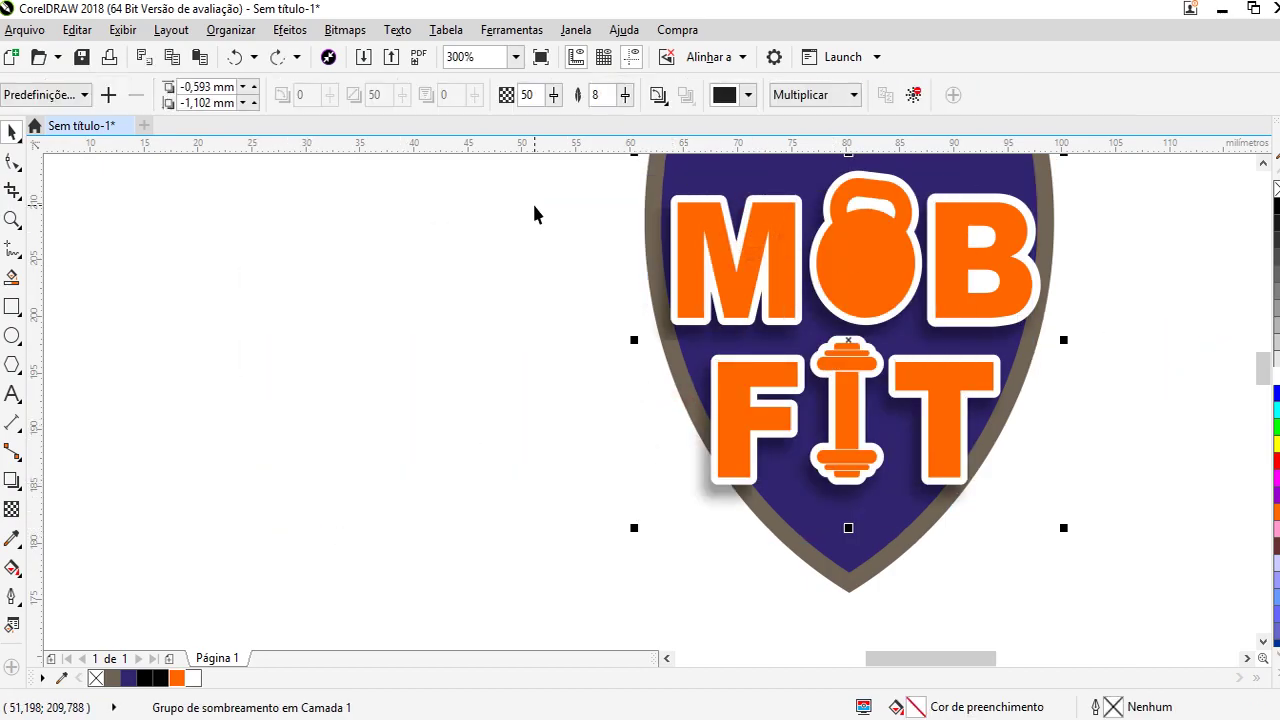
Set the lettering shadow's feather to 6
{"action": "left_click_drag", "start_coordinate": [624, 103], "coordinate": [624, 127]}
{"action": "left_click", "coordinate": [600, 94]}
{"action": "type", "text": "6"}
{"action": "key", "text": "Return"}
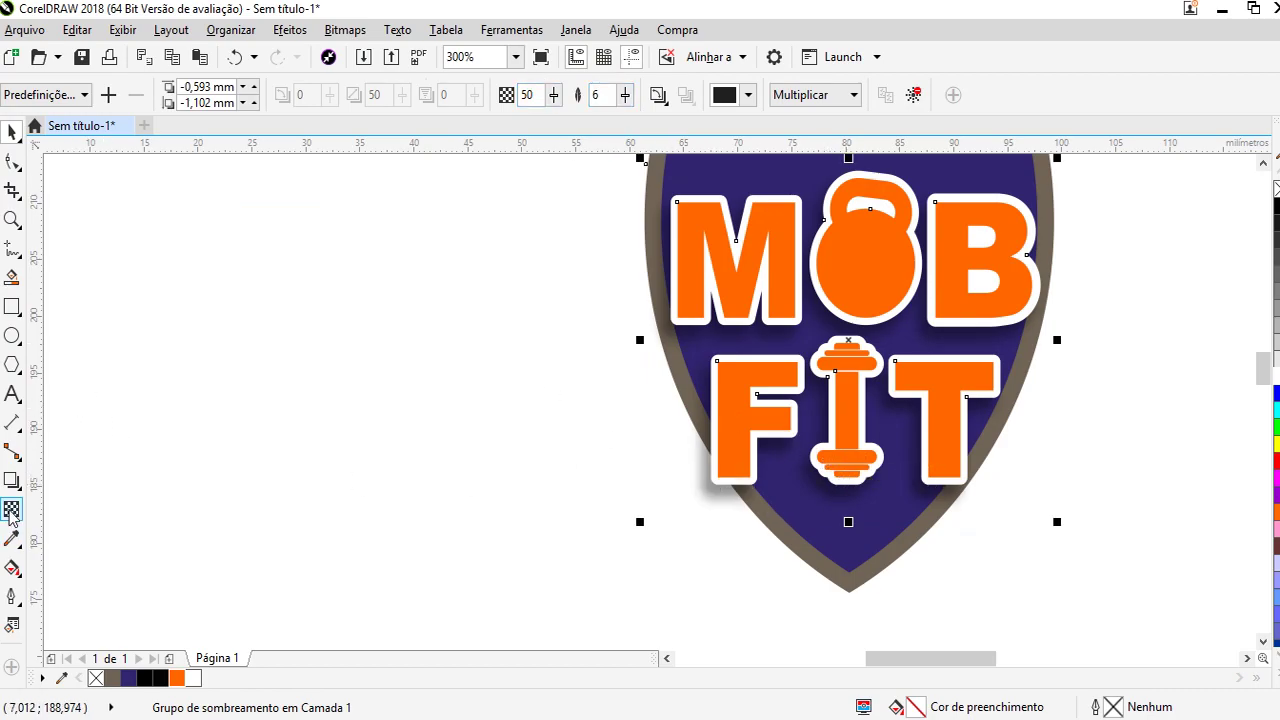
Shorten the lettering's drop shadow to an offset of about -0.33 mm and -0.645 mm
{"action": "left_click", "coordinate": [12, 480]}
{"action": "scroll", "coordinate": [760, 520], "scroll_direction": "up", "scroll_amount": 1}
{"action": "left_click_drag", "start_coordinate": [791, 499], "coordinate": [797, 496]}
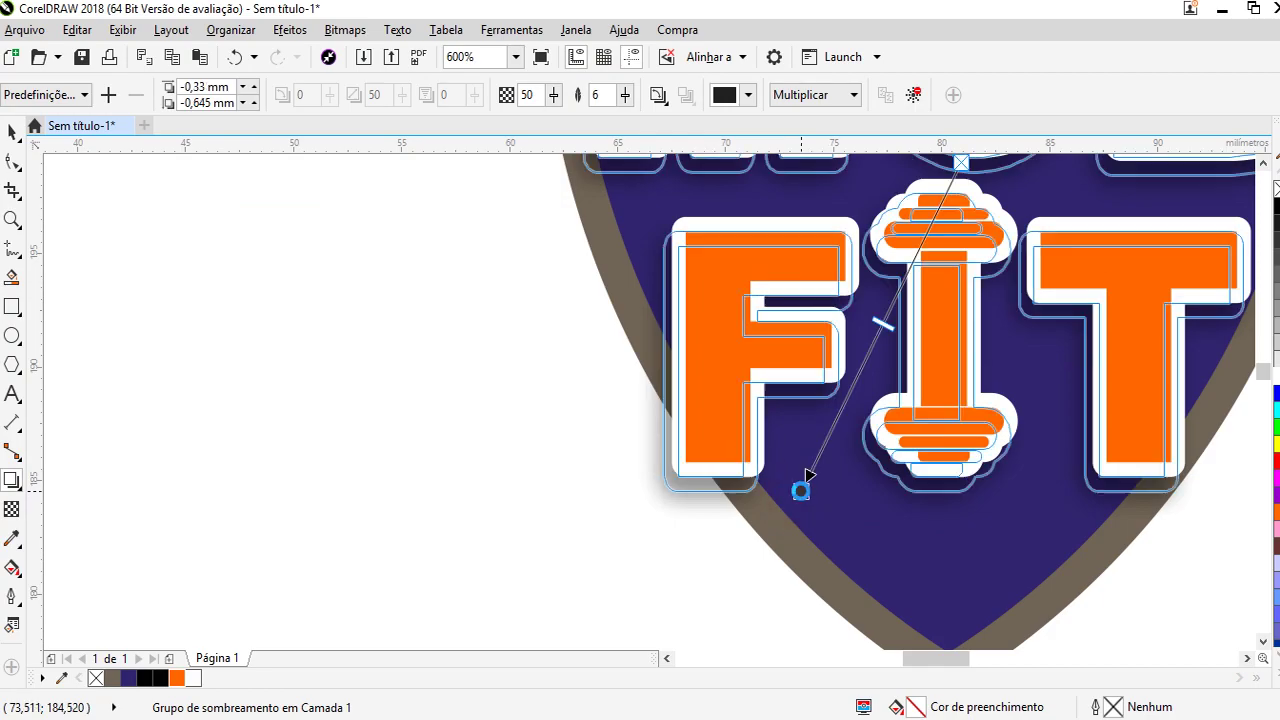
{"action": "scroll", "coordinate": [690, 530], "scroll_direction": "down", "scroll_amount": 1}
{"action": "key", "text": "space"}
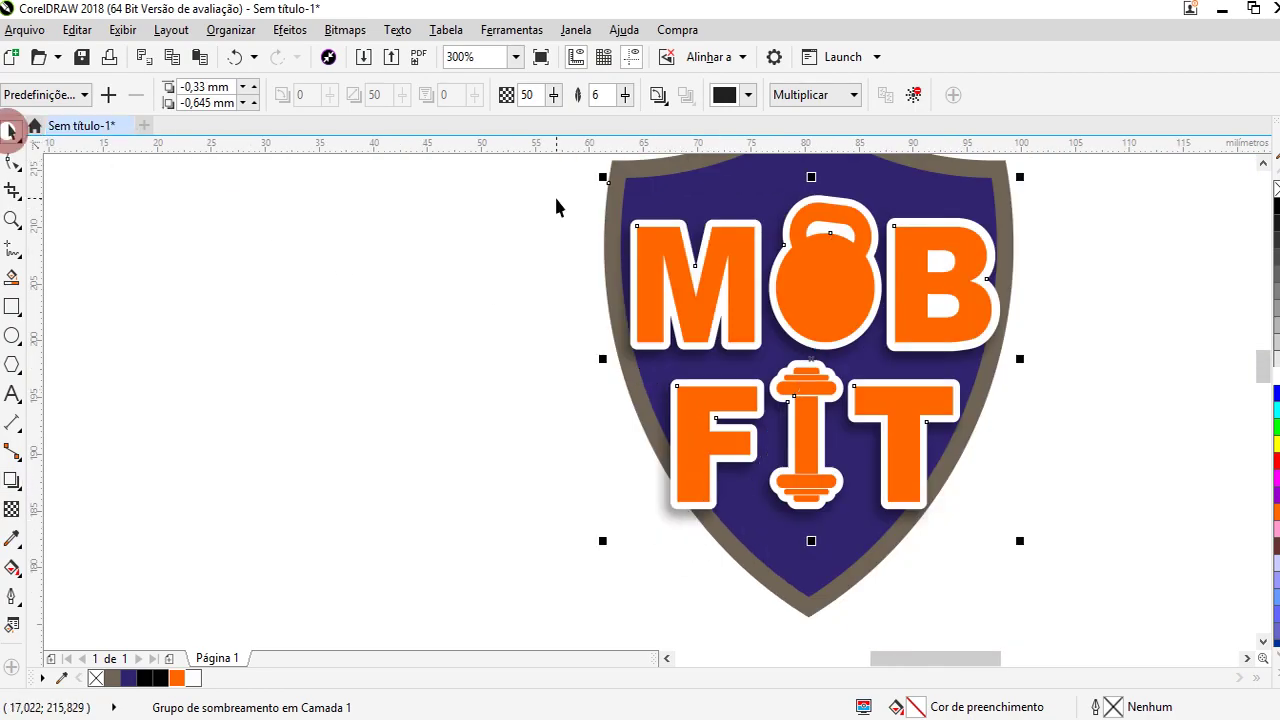
Separate the drop shadow from the lettering group
{"action": "right_click", "coordinate": [612, 228]}
{"action": "key", "text": "Escape"}
{"action": "right_click", "coordinate": [620, 223]}
{"action": "left_click", "coordinate": [672, 248]}
{"action": "left_click", "coordinate": [467, 259]}
Convert the separated shadow into a bitmap
{"action": "left_click", "coordinate": [608, 230]}
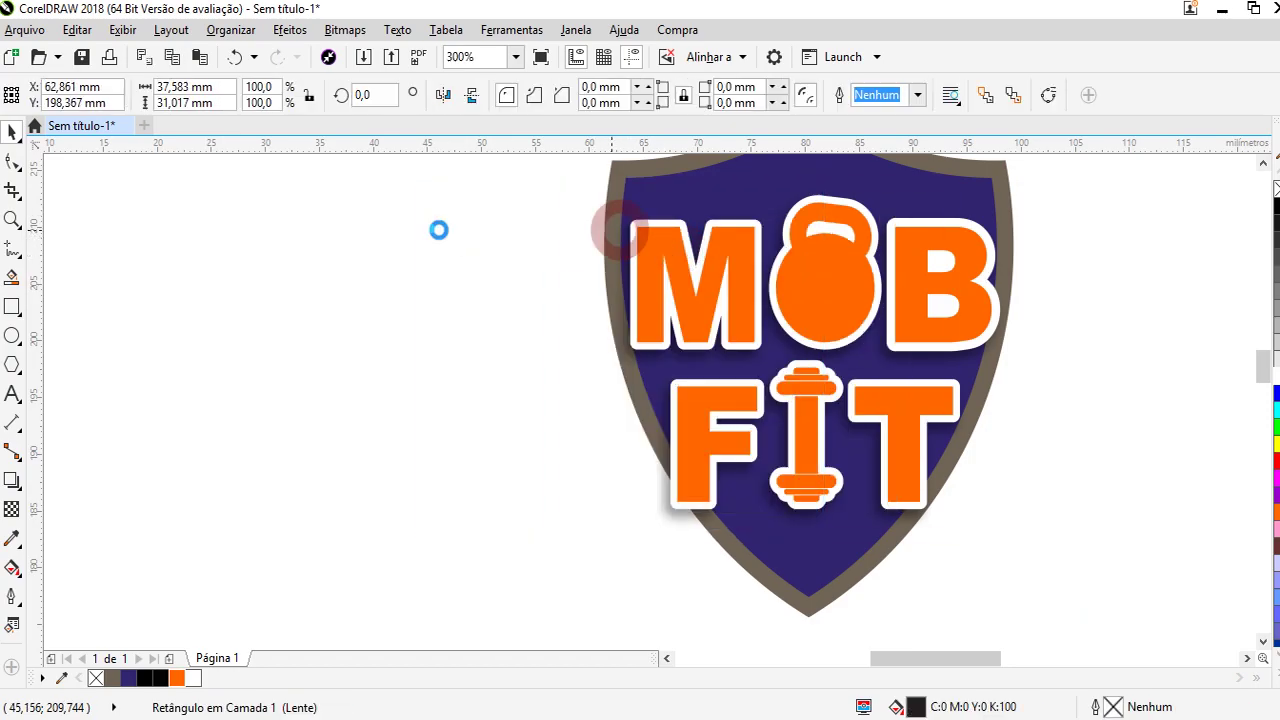
{"action": "left_click", "coordinate": [345, 29]}
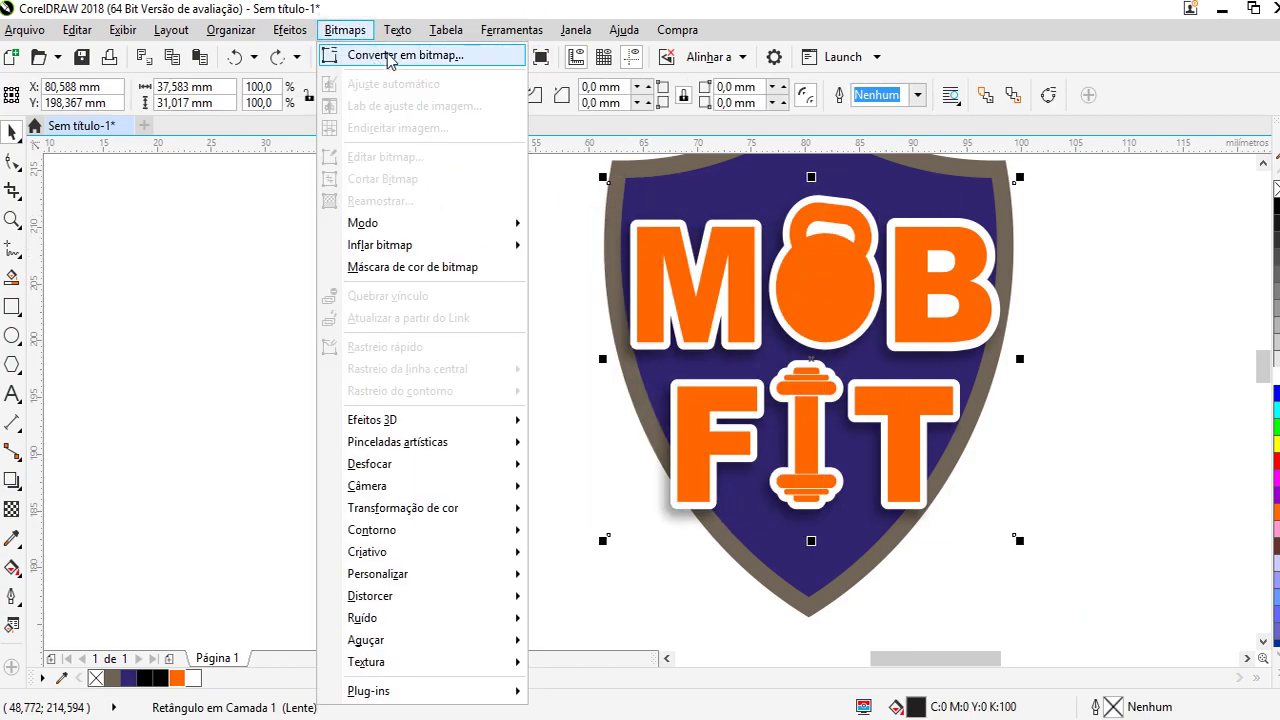
{"action": "left_click", "coordinate": [382, 52]}
{"action": "left_click", "coordinate": [604, 468]}
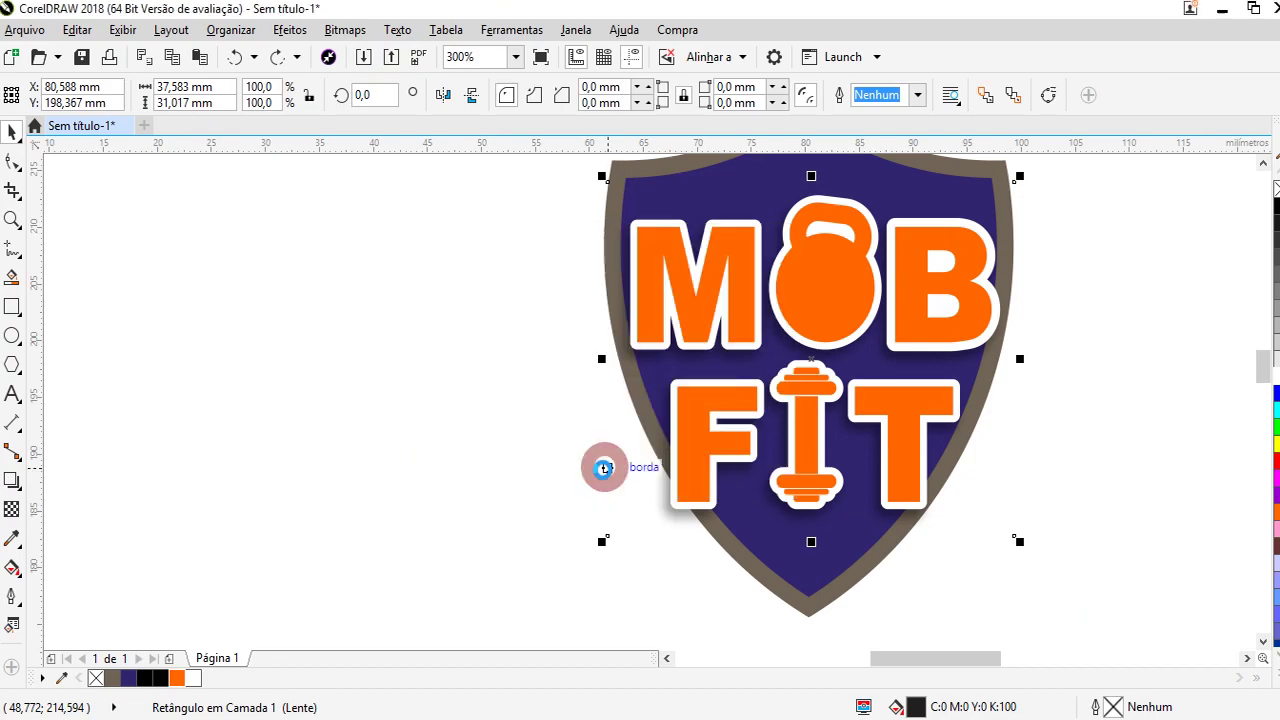
{"action": "left_click", "coordinate": [554, 486]}
Move the shadow bitmap away from the shield to check it, and undo the move
{"action": "scroll", "coordinate": [558, 492], "scroll_direction": "down", "scroll_amount": 3}
{"action": "scroll", "coordinate": [632, 441], "scroll_direction": "up", "scroll_amount": 1}
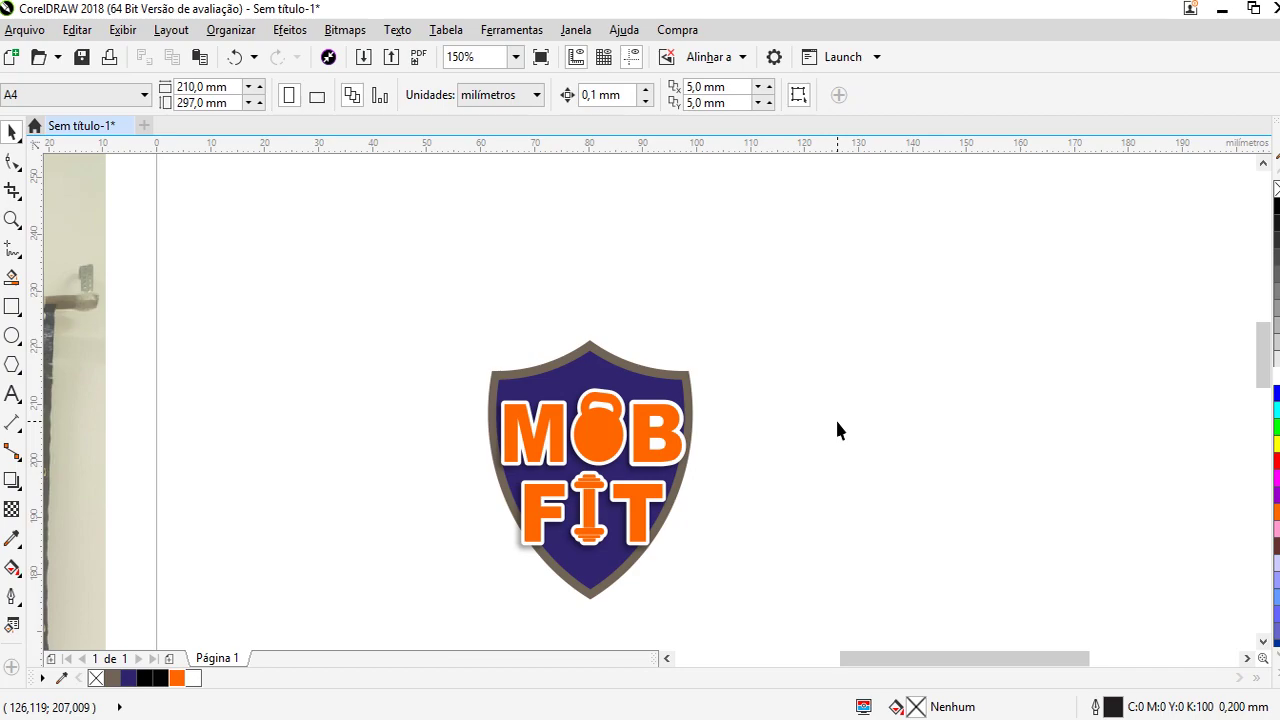
{"action": "scroll", "coordinate": [655, 480], "scroll_direction": "up", "scroll_amount": 1}
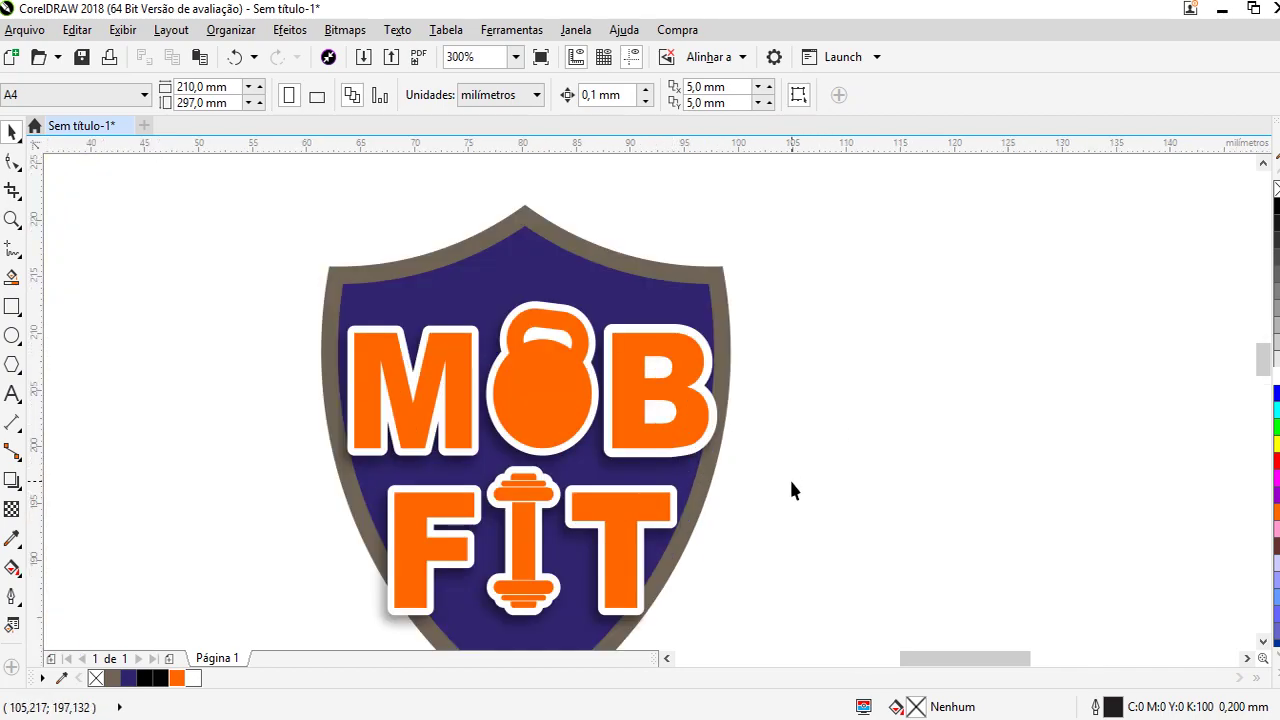
{"action": "left_click", "coordinate": [440, 310]}
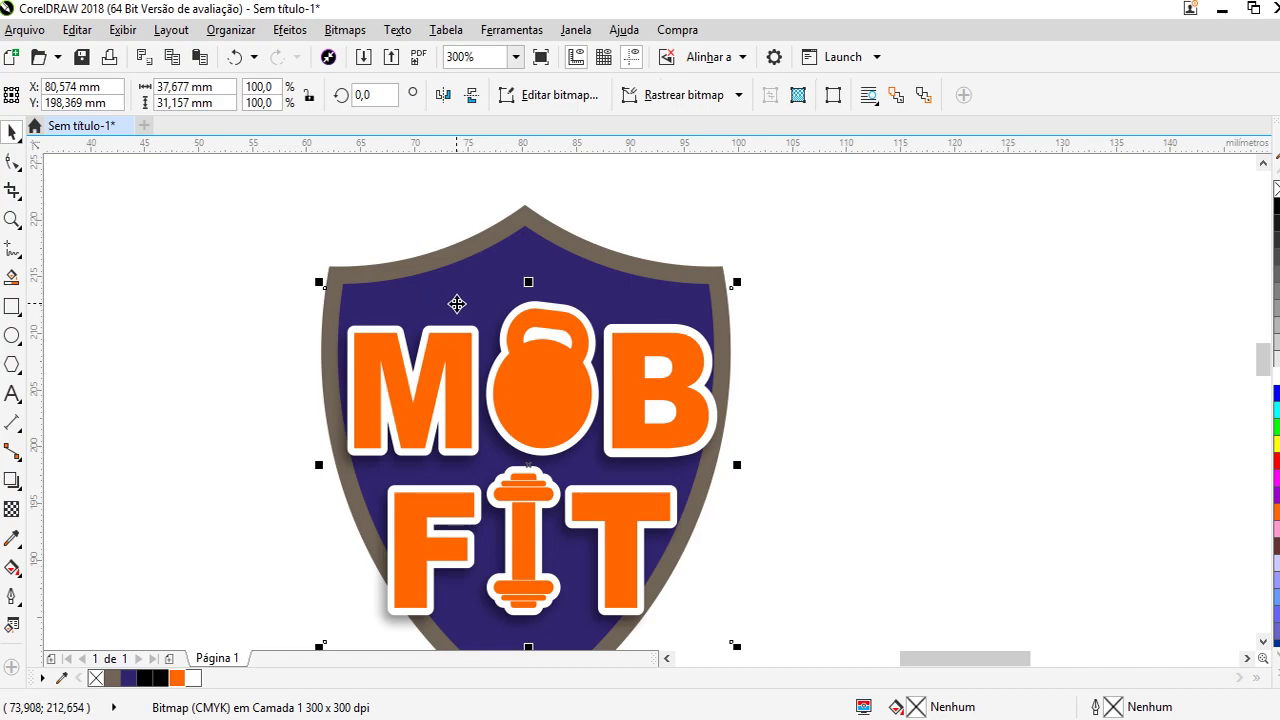
{"action": "scroll", "coordinate": [464, 304], "scroll_direction": "down", "scroll_amount": 1}
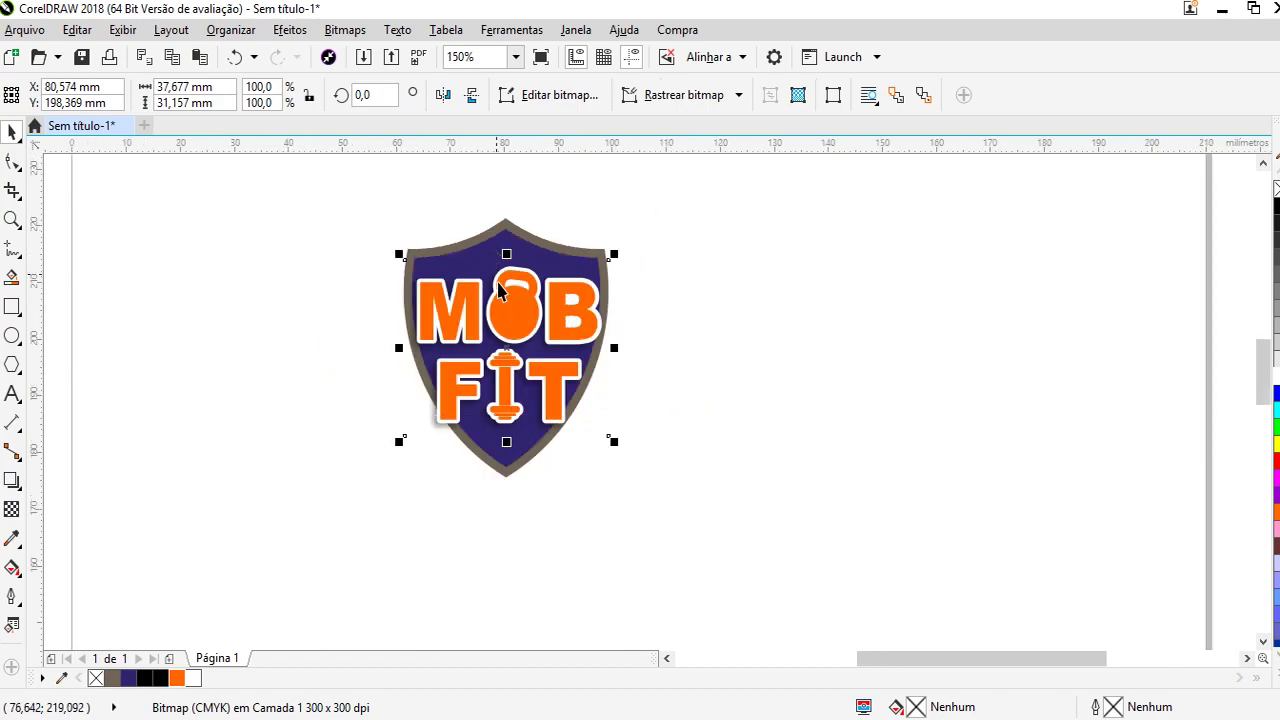
{"action": "left_click_drag", "start_coordinate": [495, 262], "coordinate": [920, 234]}
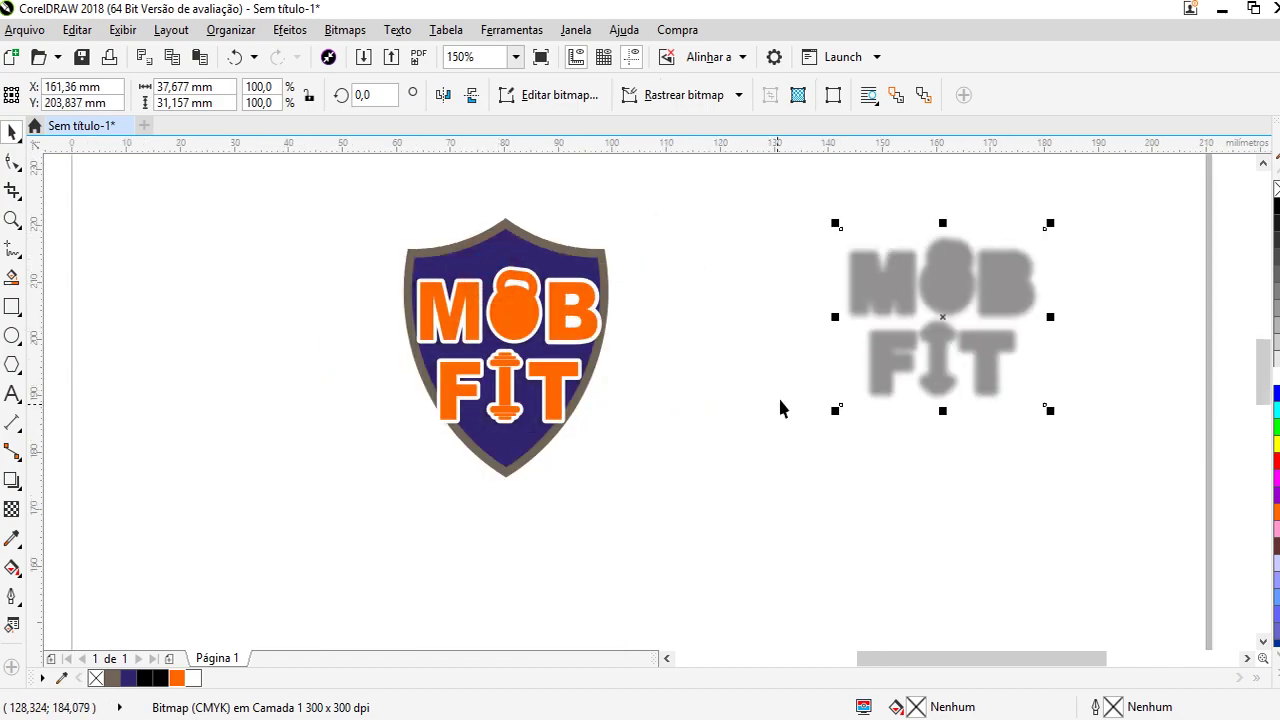
{"action": "key", "text": "ctrl+z"}
Try clipping the shadow bitmap inside the shield with PowerClip, and undo the clipping
{"action": "right_click", "coordinate": [482, 260]}
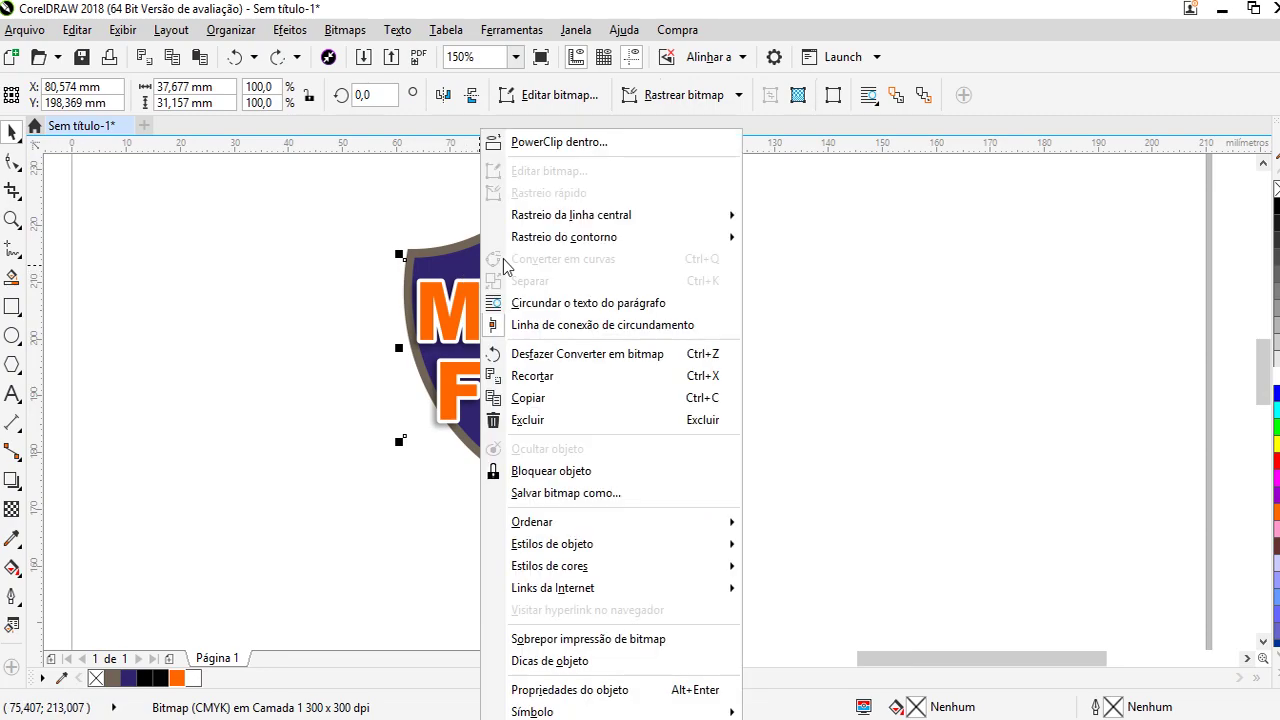
{"action": "left_click", "coordinate": [548, 141]}
{"action": "left_click", "coordinate": [791, 280]}
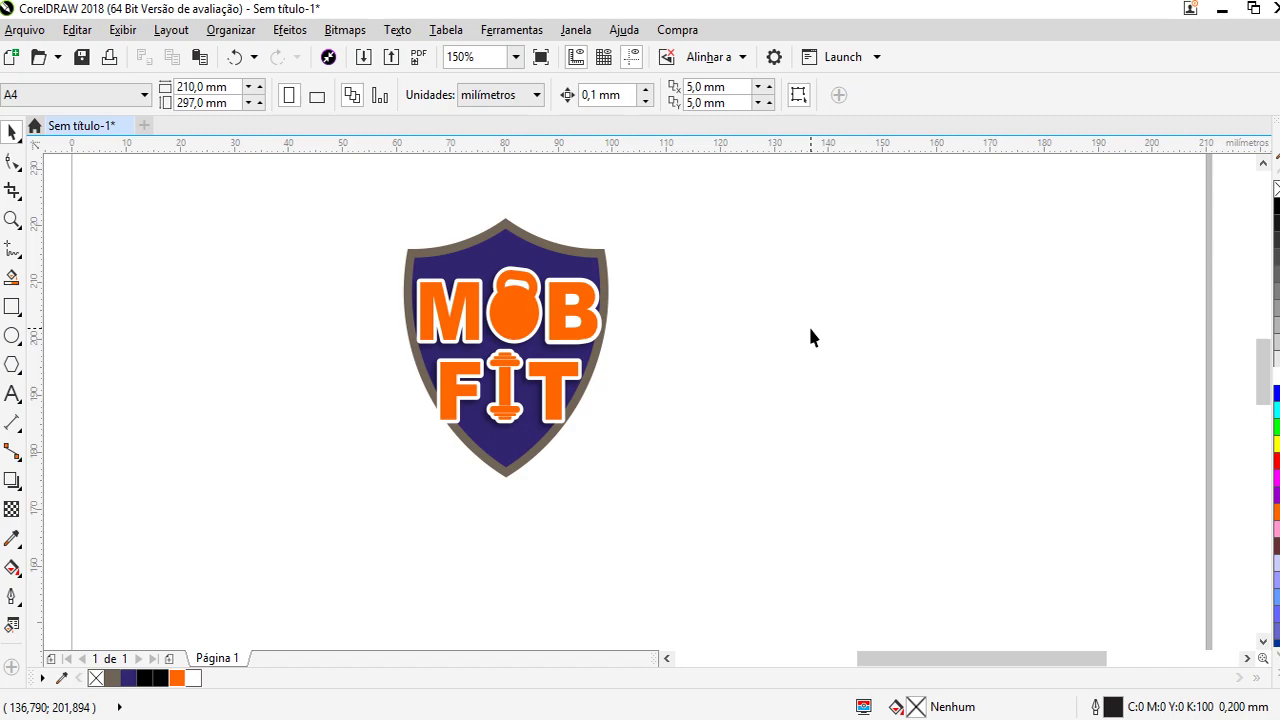
{"action": "left_click", "coordinate": [757, 340]}
{"action": "key", "text": "ctrl+z"}
{"action": "scroll", "coordinate": [421, 405], "scroll_direction": "up", "scroll_amount": 2}
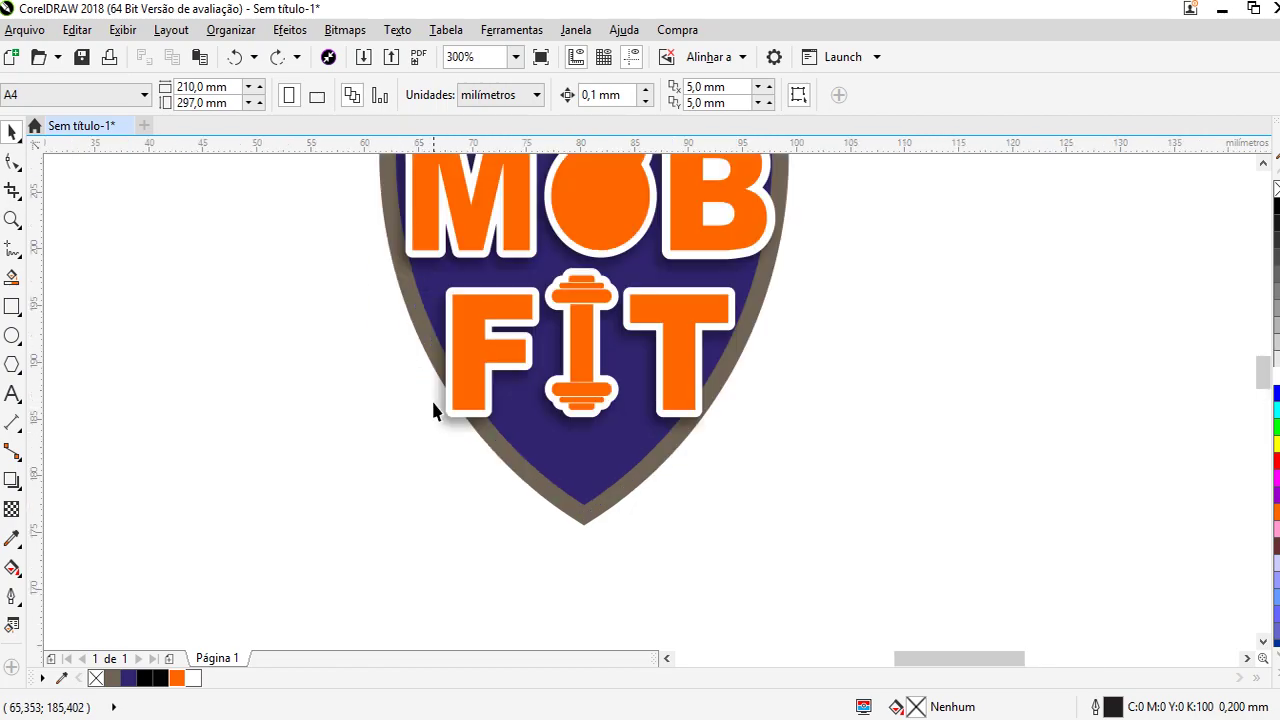
{"action": "left_click", "coordinate": [429, 400]}
Group the shield, lettering and shadow, and enlarge the group to 167.7%, about 63.8 × 76.7 mm
{"action": "scroll", "coordinate": [431, 524], "scroll_direction": "down", "scroll_amount": 4}
{"action": "left_click", "coordinate": [734, 368]}
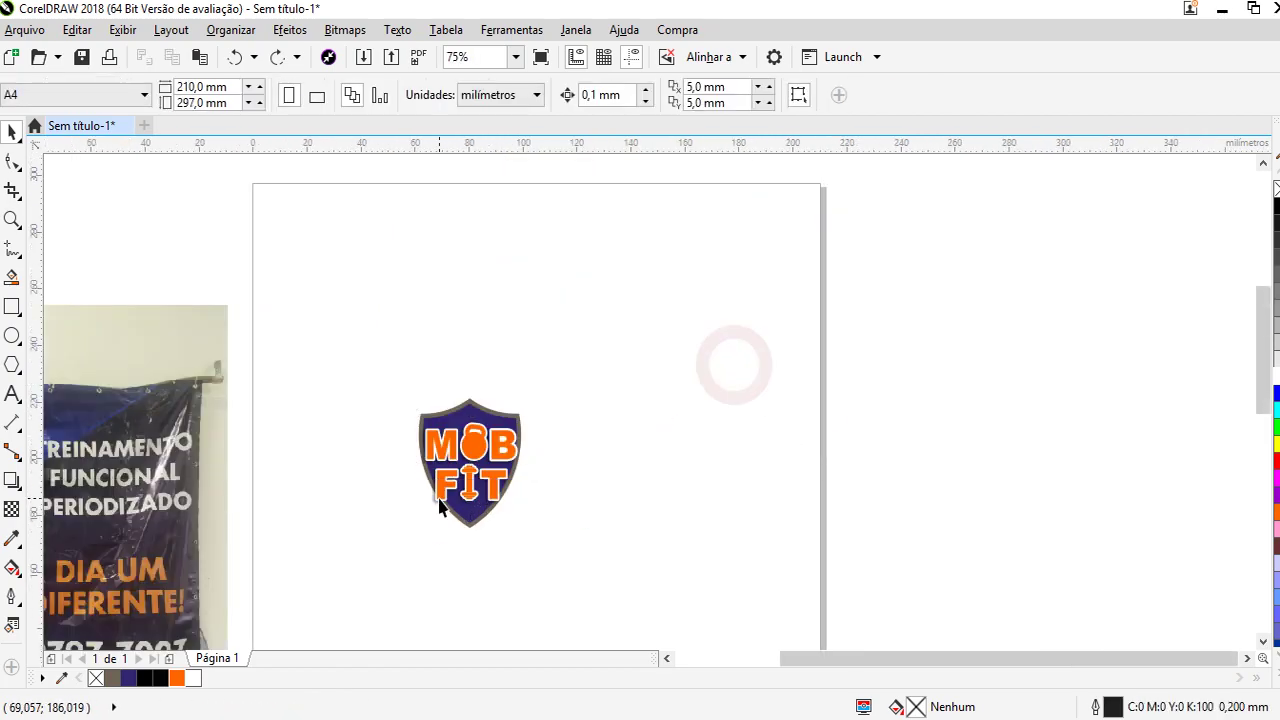
{"action": "left_click_drag", "start_coordinate": [350, 355], "coordinate": [560, 560]}
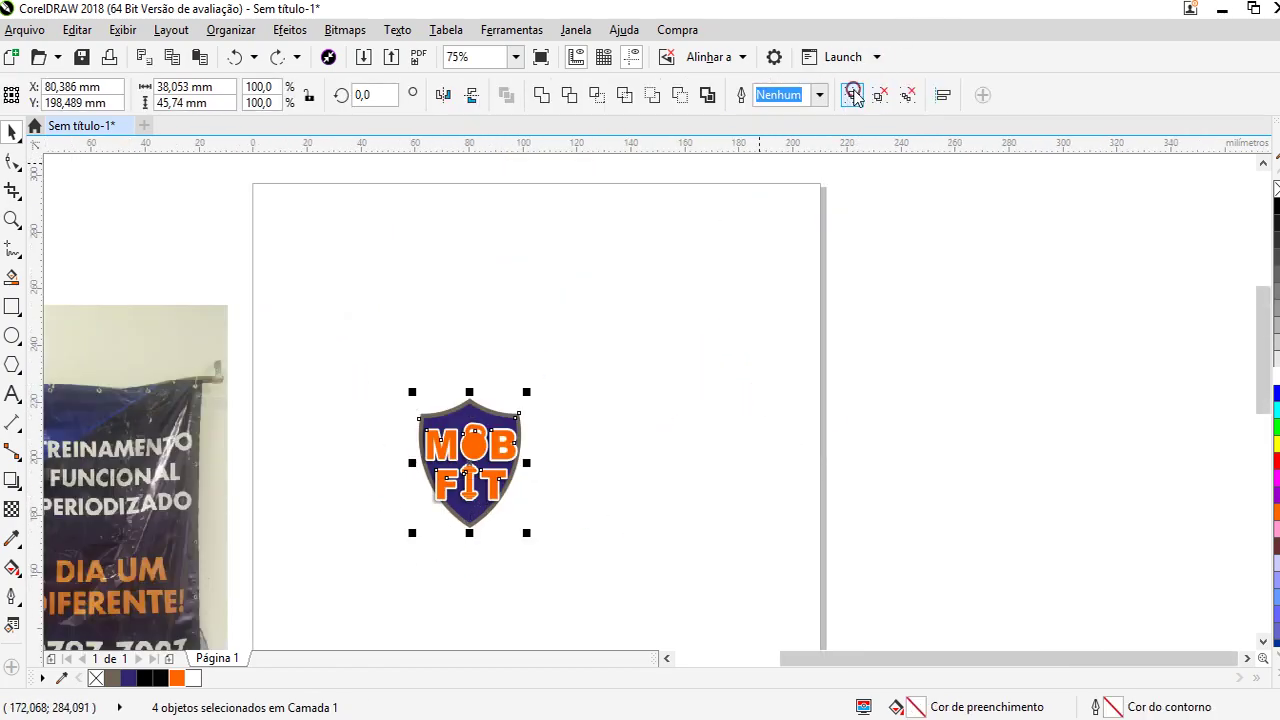
{"action": "left_click_drag", "start_coordinate": [527, 392], "coordinate": [606, 298]}
{"action": "scroll", "coordinate": [710, 318], "scroll_direction": "down", "scroll_amount": 3}
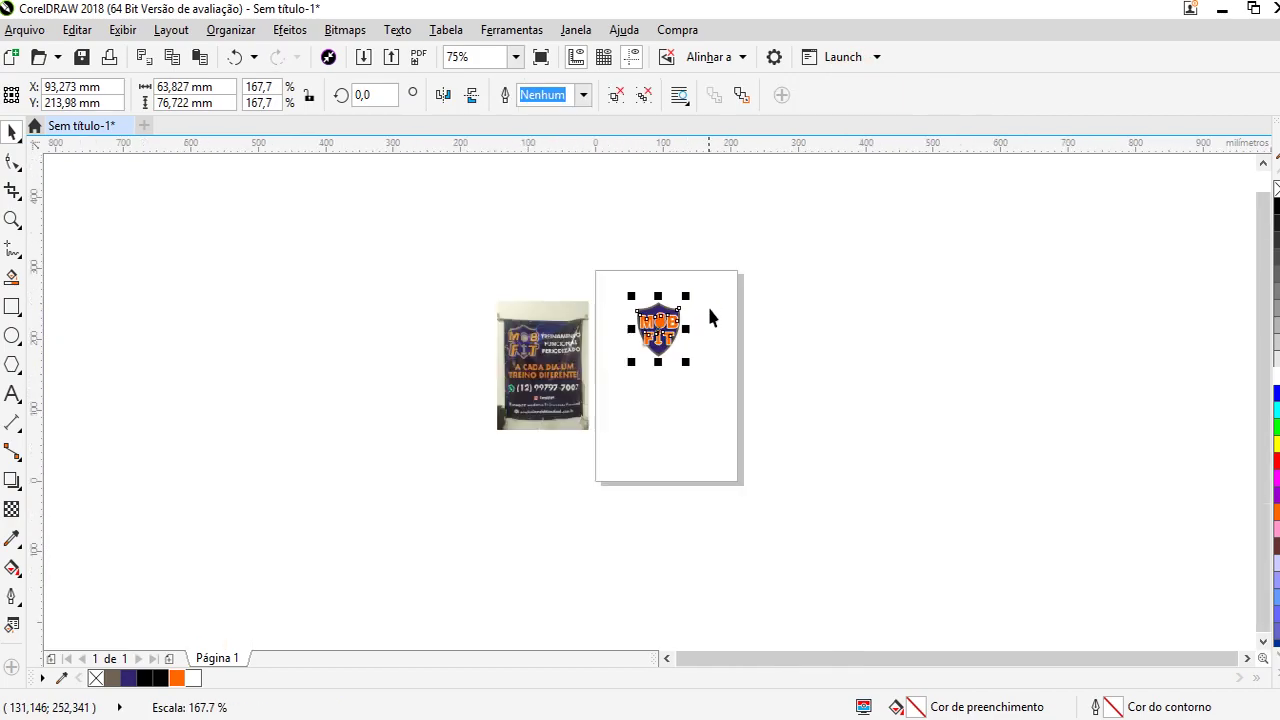
{"action": "scroll", "coordinate": [720, 320], "scroll_direction": "up", "scroll_amount": 3}
{"action": "scroll", "coordinate": [805, 332], "scroll_direction": "down", "scroll_amount": 2}
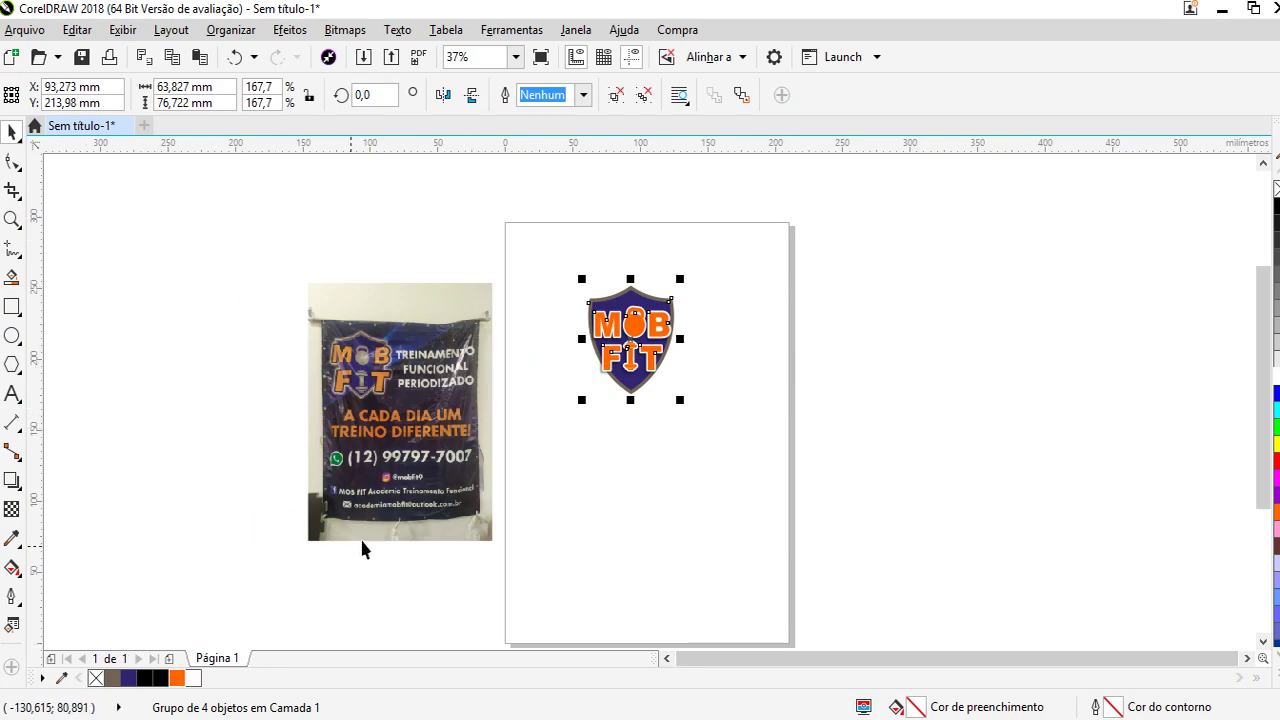
{"action": "scroll", "coordinate": [720, 362], "scroll_direction": "up", "scroll_amount": 1}
{"action": "scroll", "coordinate": [574, 400], "scroll_direction": "down", "scroll_amount": 1}
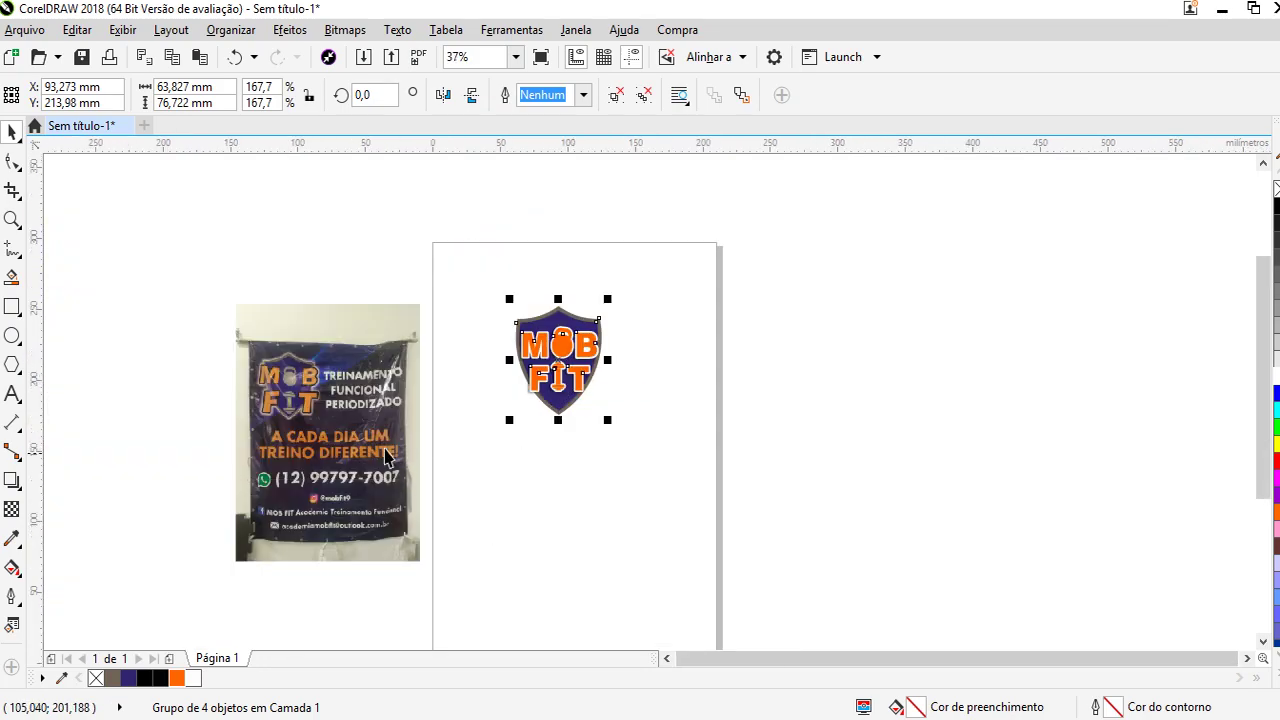
Draw a rectangle covering the banner in the reference photo, matching its proportions
{"action": "left_click", "coordinate": [330, 440]}
{"action": "left_click", "coordinate": [126, 420]}
{"action": "left_click", "coordinate": [12, 308]}
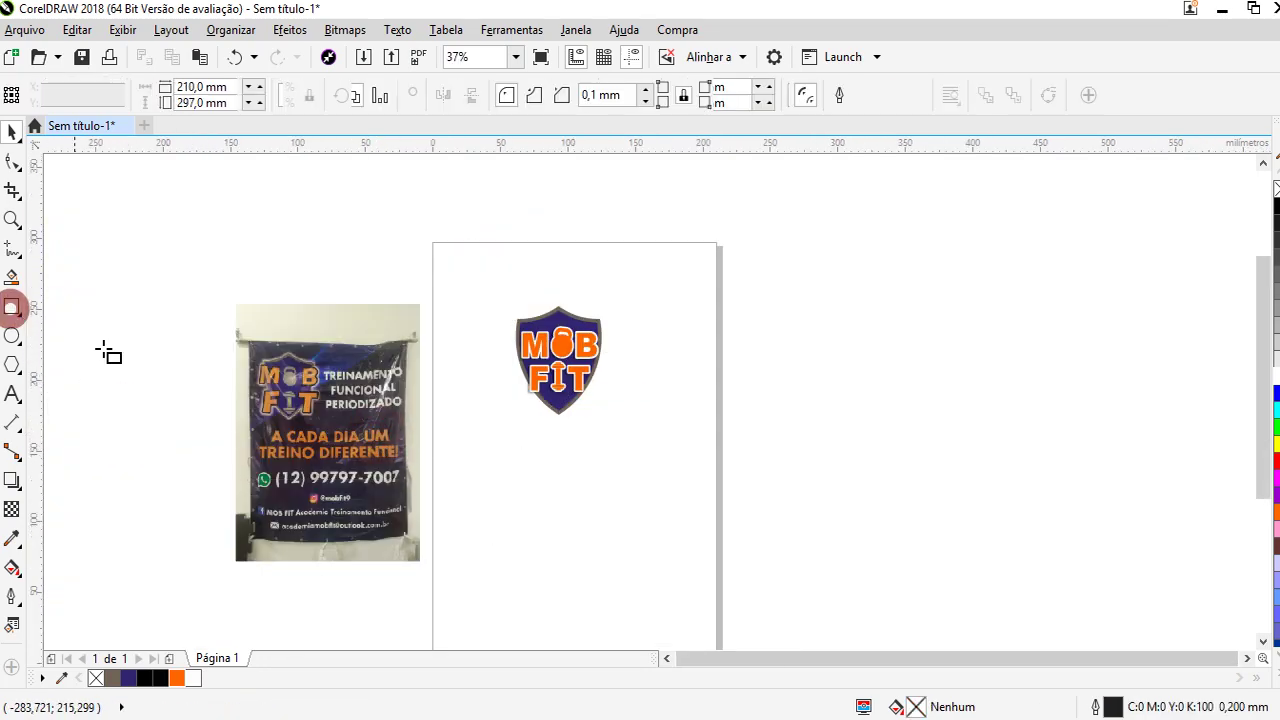
{"action": "left_click_drag", "start_coordinate": [249, 340], "coordinate": [413, 548]}
Move the banner rectangle onto the page and enlarge it to about 223 × 271 mm
{"action": "left_click", "coordinate": [12, 131]}
{"action": "left_click_drag", "start_coordinate": [413, 333], "coordinate": [520, 197]}
{"action": "left_click_drag", "start_coordinate": [395, 238], "coordinate": [579, 293]}
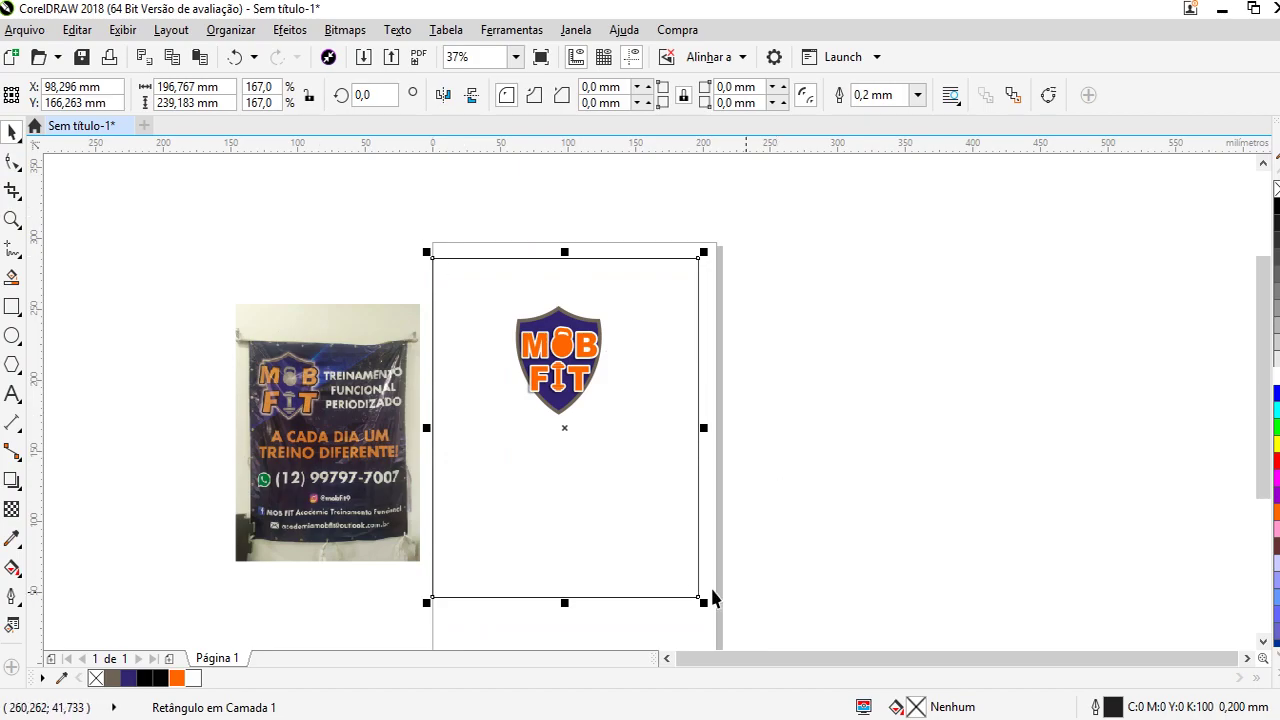
{"action": "left_click_drag", "start_coordinate": [704, 603], "coordinate": [739, 618]}
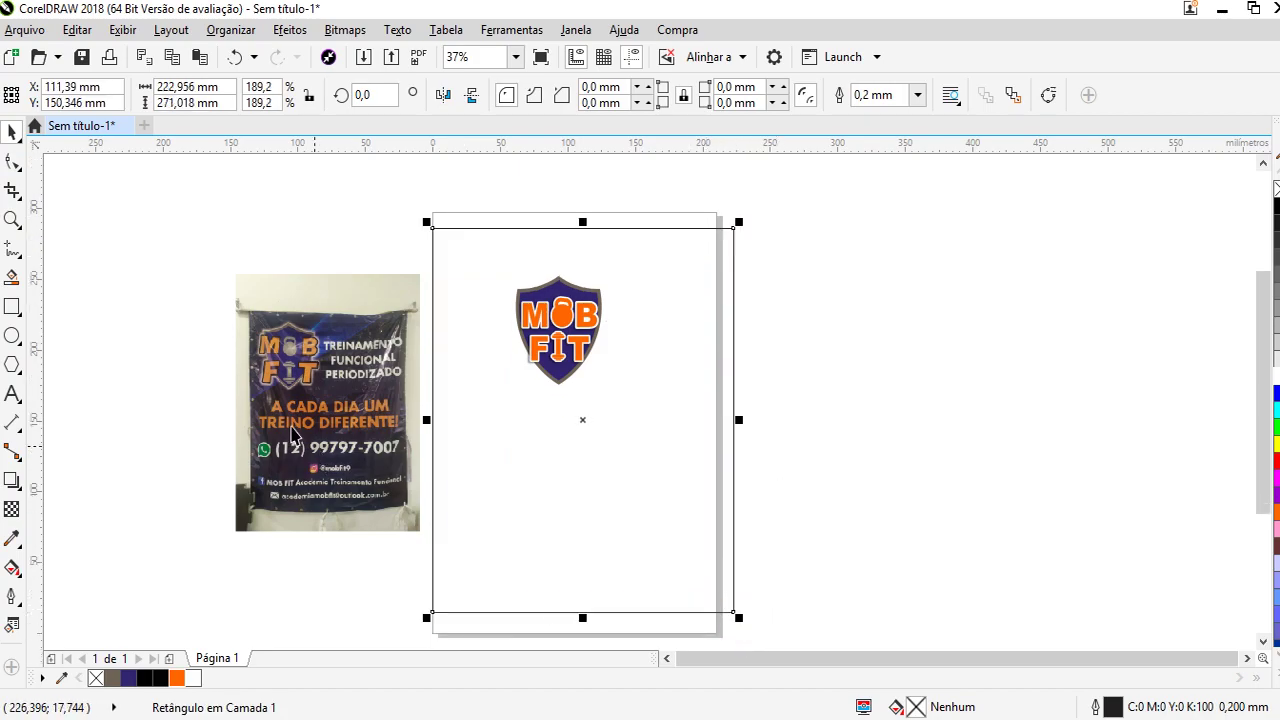
{"action": "left_click", "coordinate": [377, 205]}
Change the logo group's stacking order so that it lies in front of the banner rectangle
{"action": "left_click", "coordinate": [565, 325]}
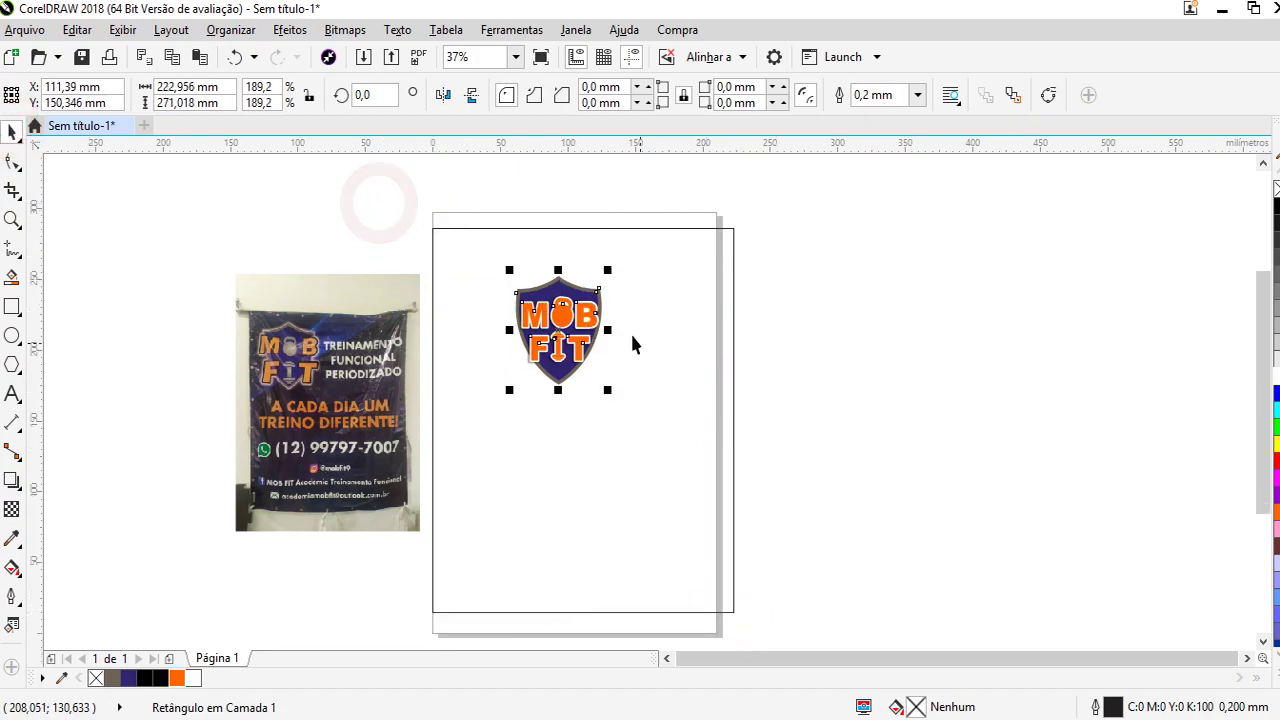
{"action": "right_click", "coordinate": [566, 326]}
{"action": "mouse_move", "coordinate": [800, 521]}
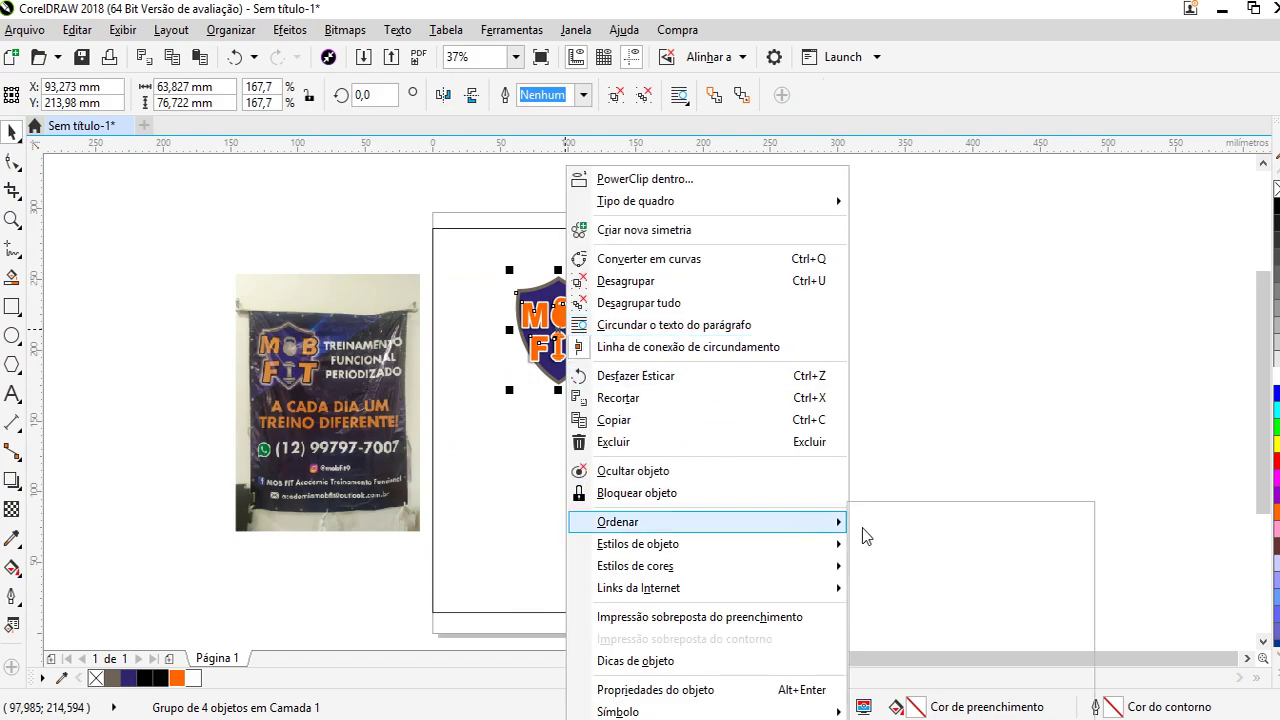
{"action": "left_click", "coordinate": [883, 521]}
{"action": "left_click", "coordinate": [850, 452]}
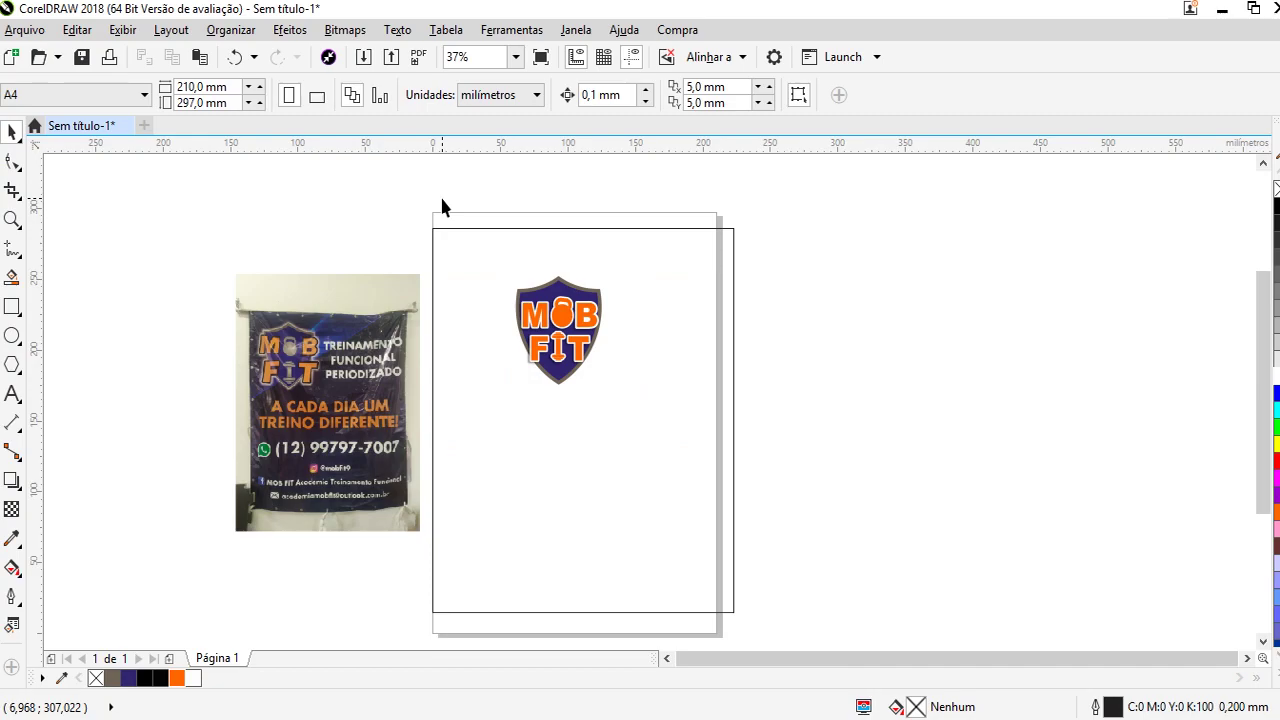
Move the logo group up and centre it horizontally near the rectangle's upper edge
{"action": "scroll", "coordinate": [344, 273], "scroll_direction": "up", "scroll_amount": 2}
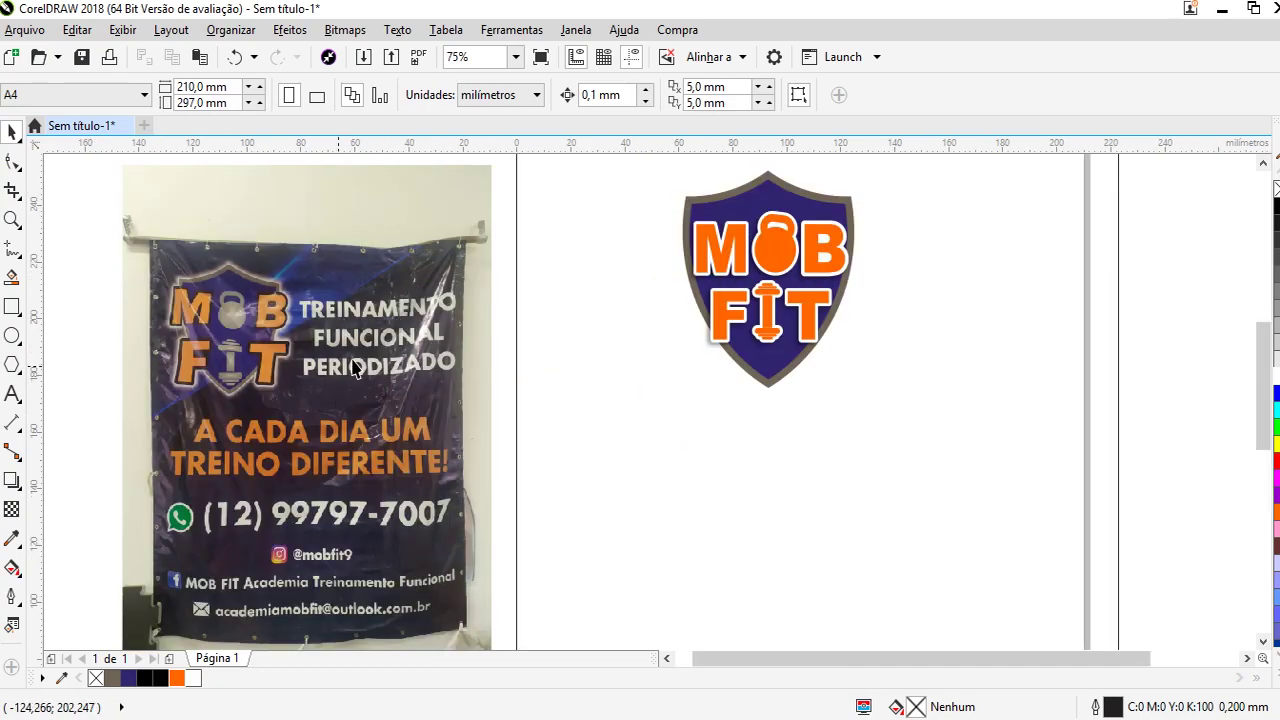
{"action": "scroll", "coordinate": [352, 323], "scroll_direction": "down", "scroll_amount": 2}
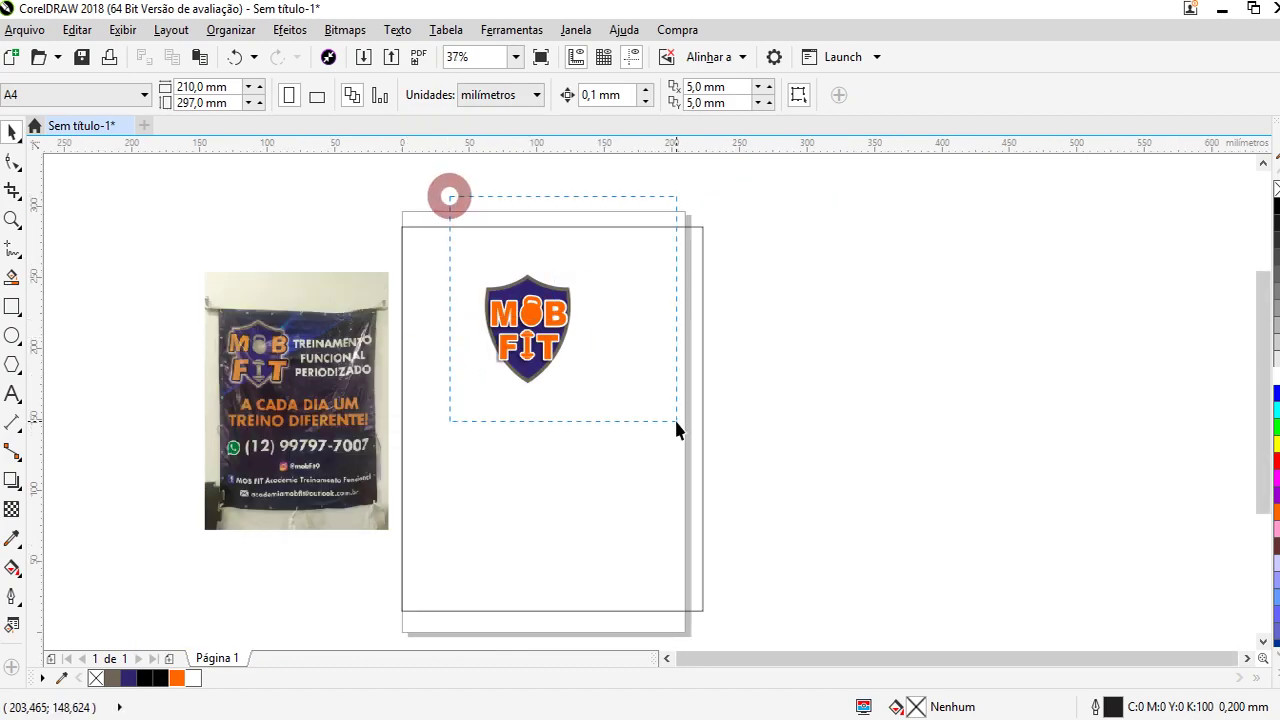
{"action": "left_click_drag", "start_coordinate": [676, 428], "coordinate": [676, 428]}
{"action": "scroll", "coordinate": [528, 312], "scroll_direction": "up", "scroll_amount": 2}
{"action": "scroll", "coordinate": [528, 312], "scroll_direction": "down", "scroll_amount": 2}
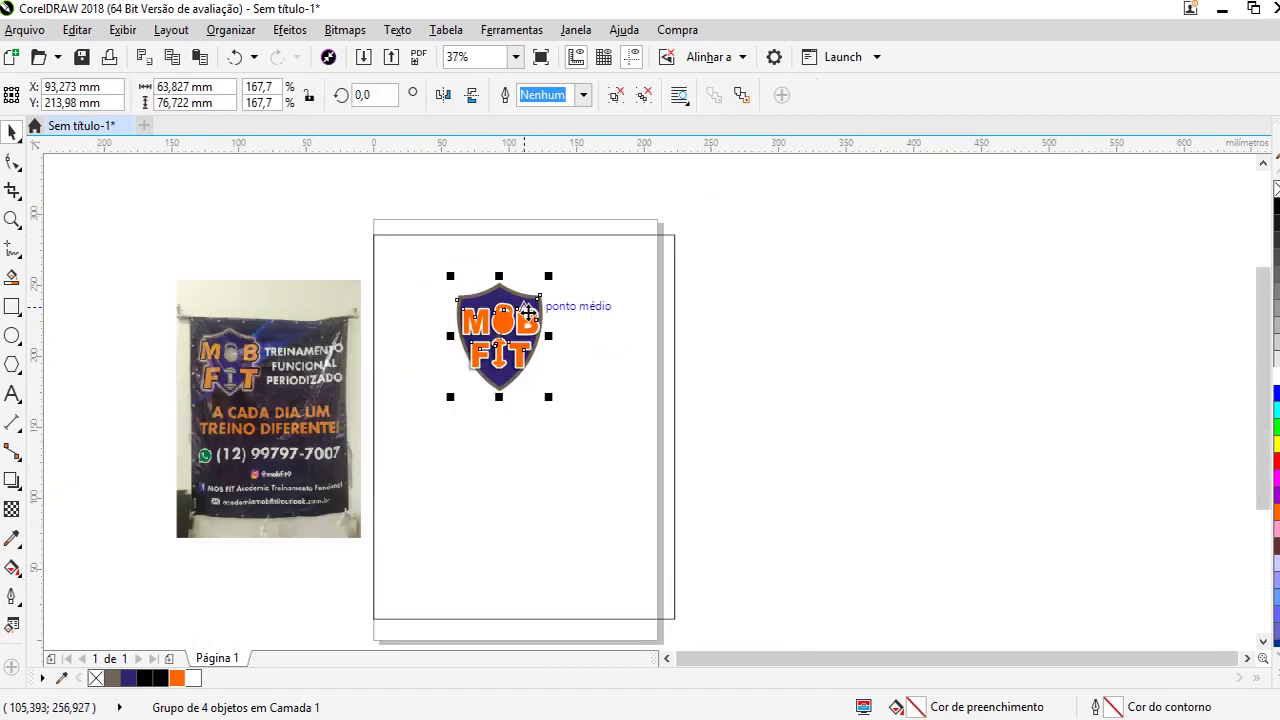
{"action": "left_click_drag", "start_coordinate": [493, 332], "coordinate": [517, 298]}
{"action": "left_click", "coordinate": [628, 280]}
{"action": "left_click", "coordinate": [901, 305]}
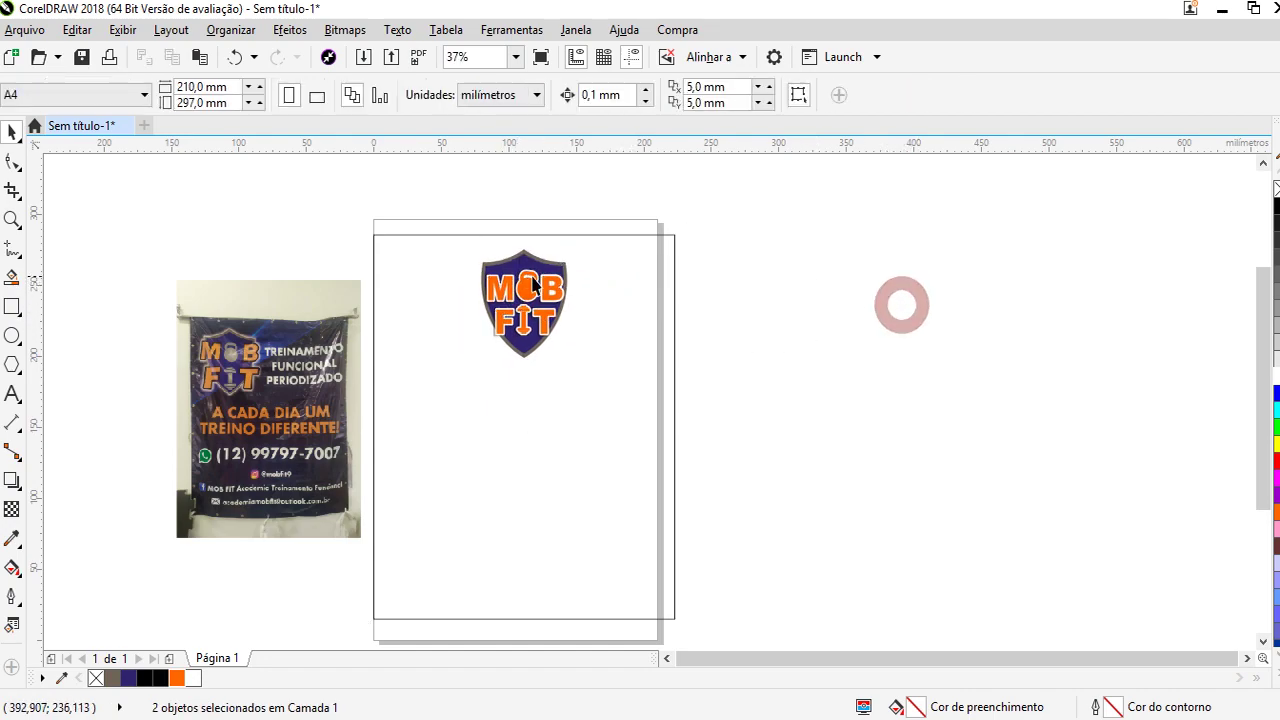
{"action": "left_click", "coordinate": [867, 301]}
Enlarge the logo group slightly and centre it horizontally in the rectangle again
{"action": "left_click", "coordinate": [520, 322]}
{"action": "left_click_drag", "start_coordinate": [572, 364], "coordinate": [600, 372]}
{"action": "left_click", "coordinate": [940, 237]}
{"action": "scroll", "coordinate": [527, 289], "scroll_direction": "up", "scroll_amount": 2}
{"action": "left_click", "coordinate": [527, 289]}
{"action": "left_click_drag", "start_coordinate": [631, 193], "coordinate": [640, 210]}
{"action": "left_click", "coordinate": [737, 257]}
{"action": "left_click", "coordinate": [994, 283]}
{"action": "scroll", "coordinate": [578, 300], "scroll_direction": "down", "scroll_amount": 2}
{"action": "left_click", "coordinate": [990, 395]}
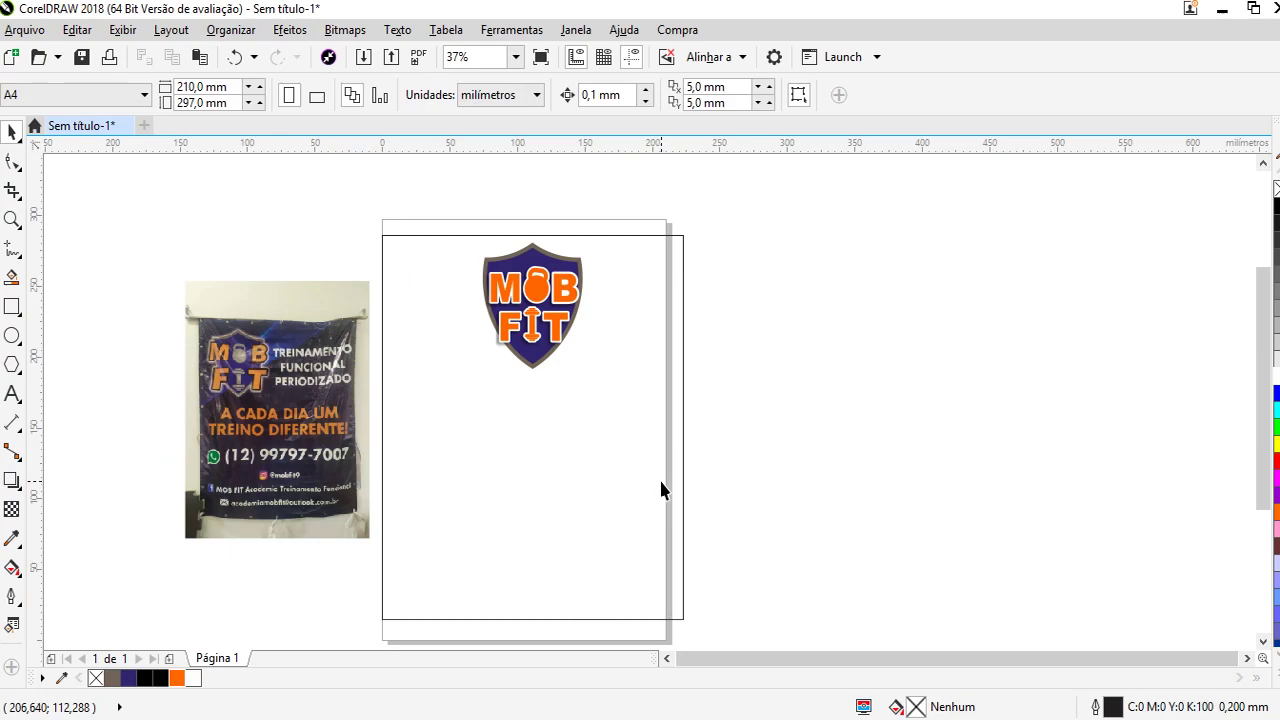
Add 24 pt Arial artistic text below the logo reading "TREINAMENTO FUNCIONAL" and, on a lower line, "EMAGRECIMENTO COM QUALIDADE DE VIDA"
{"action": "scroll", "coordinate": [711, 457], "scroll_direction": "down", "scroll_amount": 1}
{"action": "key", "text": "F8"}
{"action": "left_click", "coordinate": [592, 420]}
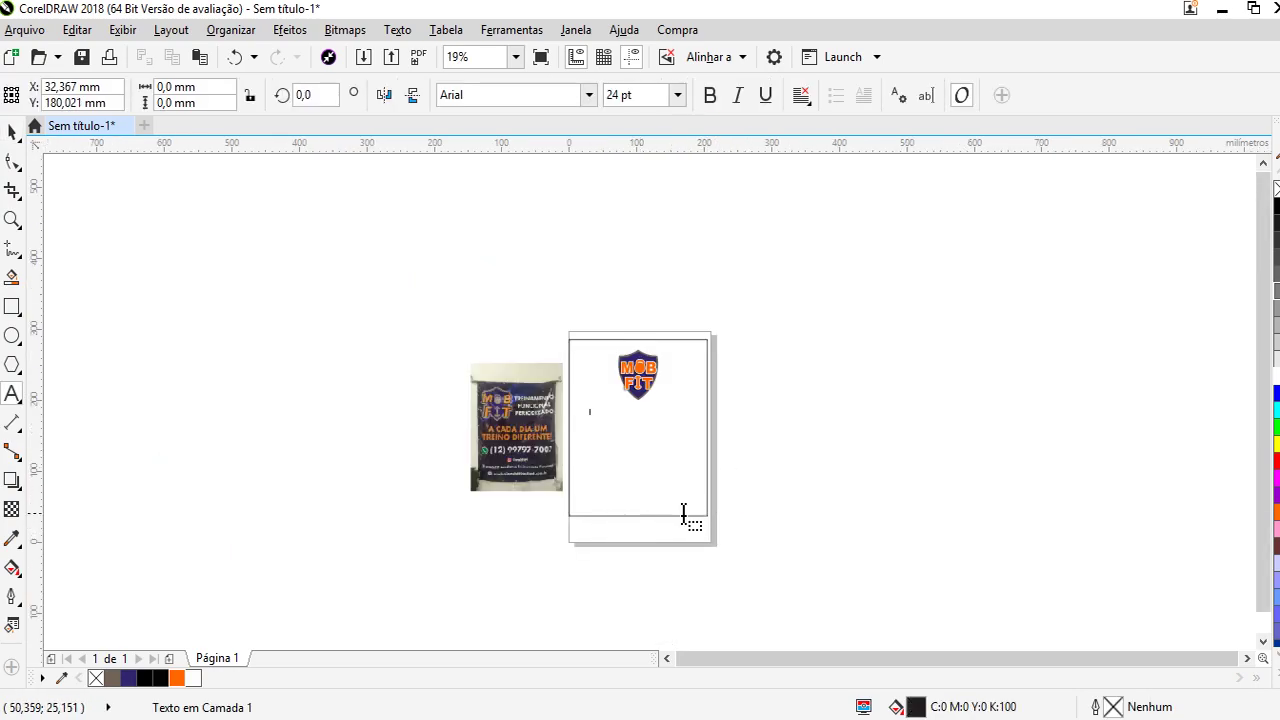
{"action": "scroll", "coordinate": [652, 448], "scroll_direction": "up", "scroll_amount": 2}
{"action": "scroll", "coordinate": [659, 484], "scroll_direction": "down", "scroll_amount": 1}
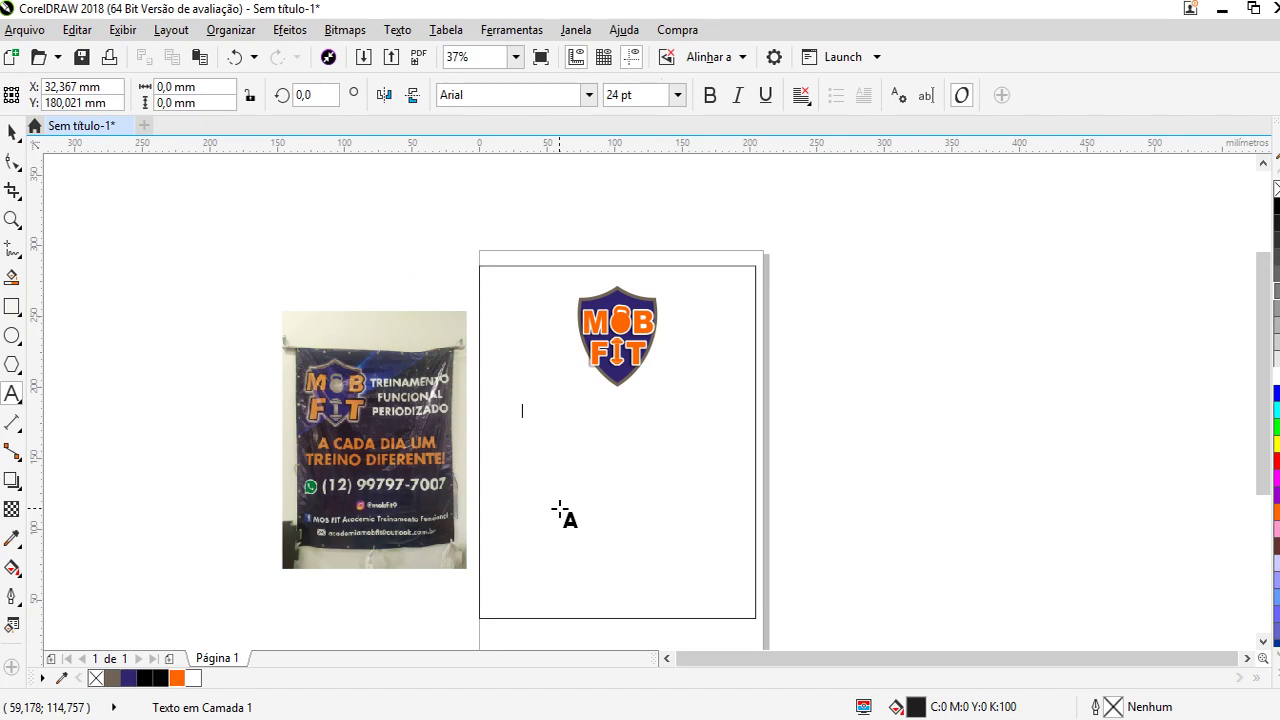
{"action": "type", "text": "tre"}
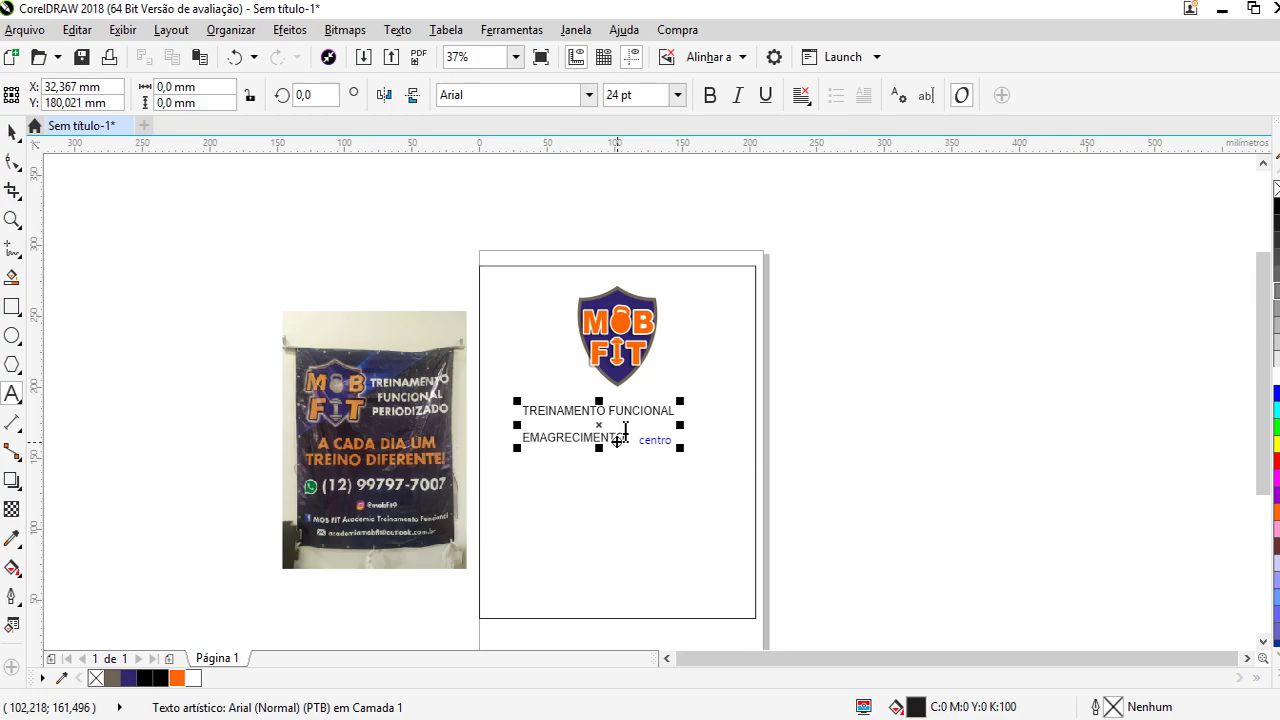
{"action": "scroll", "coordinate": [625, 428], "scroll_direction": "up", "scroll_amount": 2}
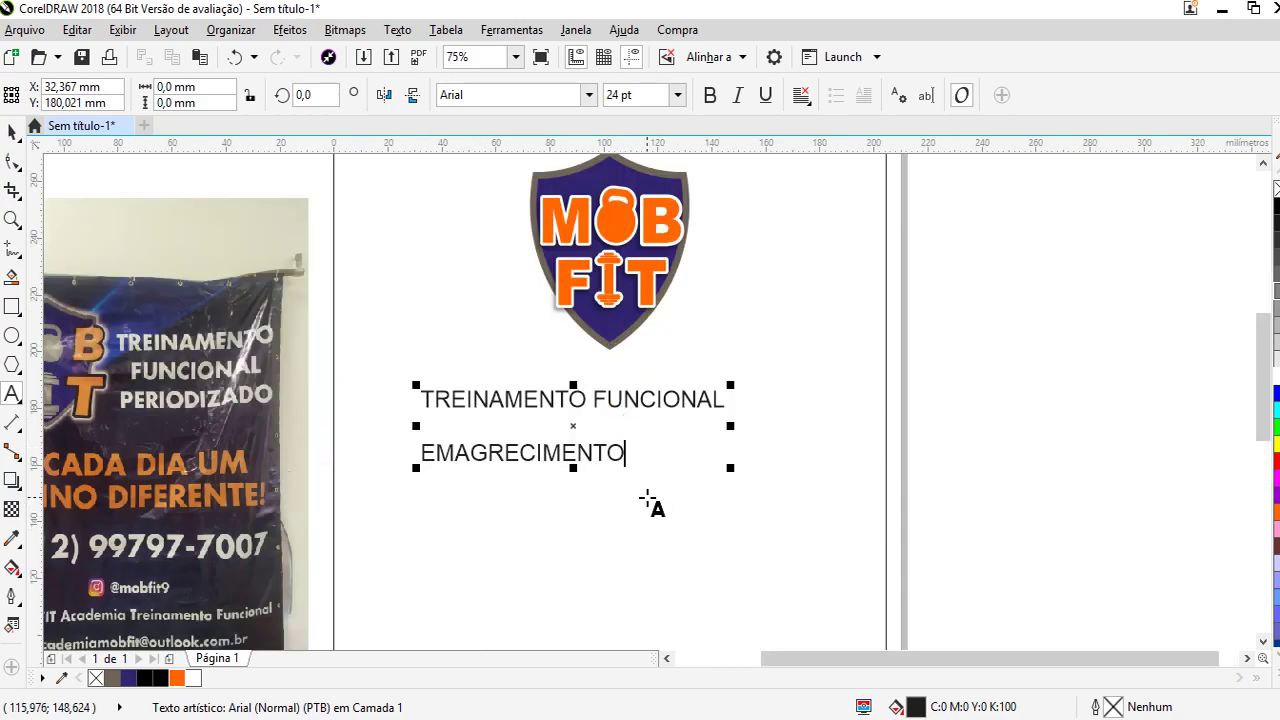
{"action": "type", "text": "COM"}
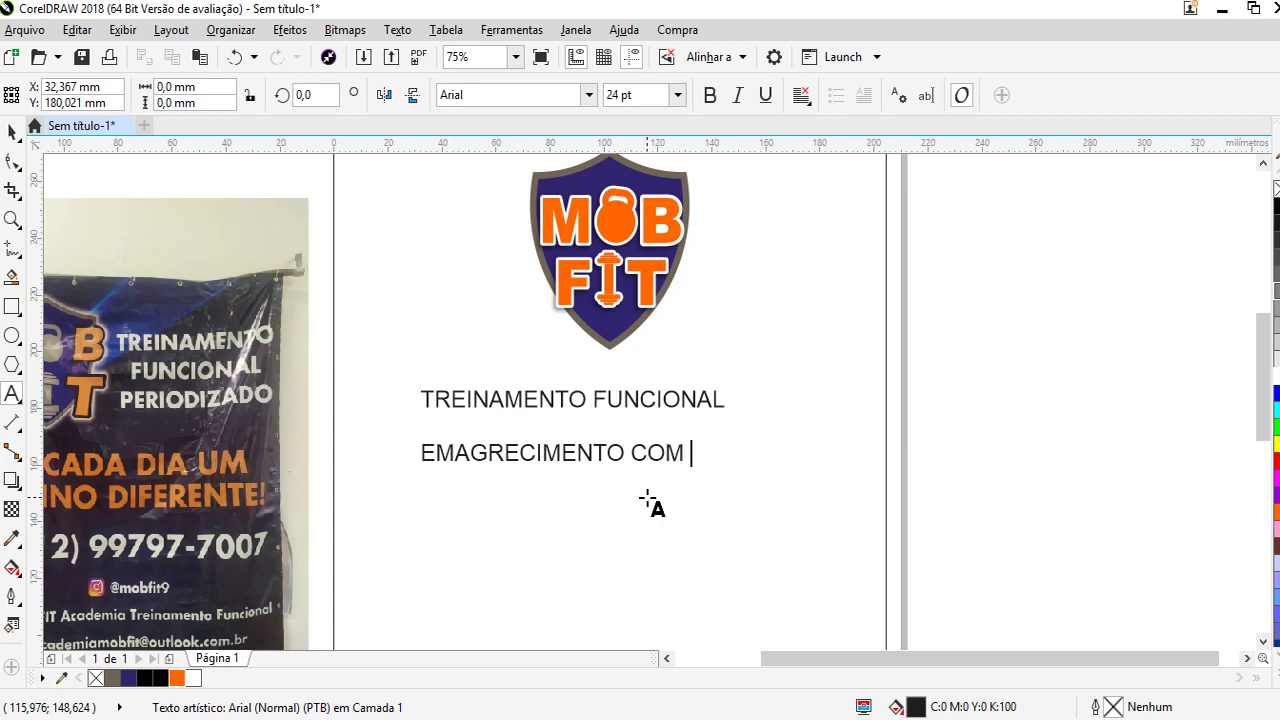
{"action": "type", "text": " QUALIDADE DE VIDA"}
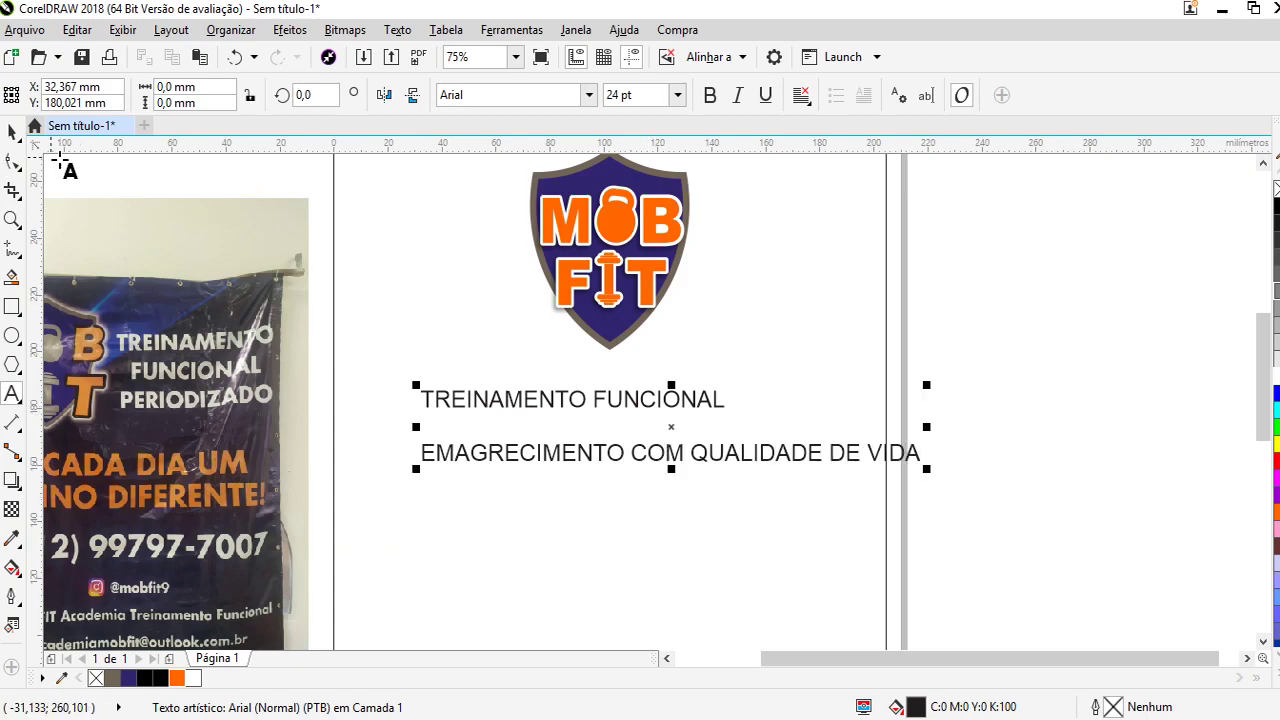
Break the text into separate lines and move the EMAGRECIMENTO line lower and further left
{"action": "left_click", "coordinate": [12, 131]}
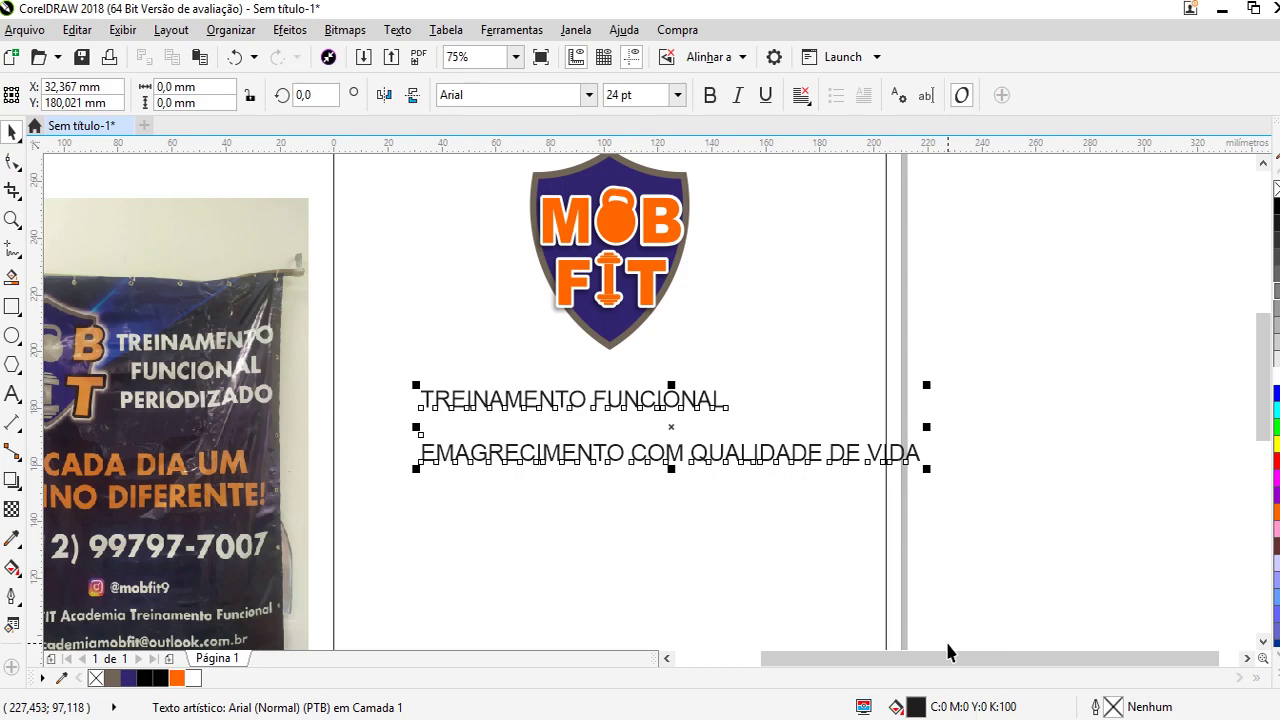
{"action": "key", "text": "Tab"}
{"action": "left_click", "coordinate": [848, 455]}
{"action": "left_click_drag", "start_coordinate": [848, 455], "coordinate": [811, 480]}
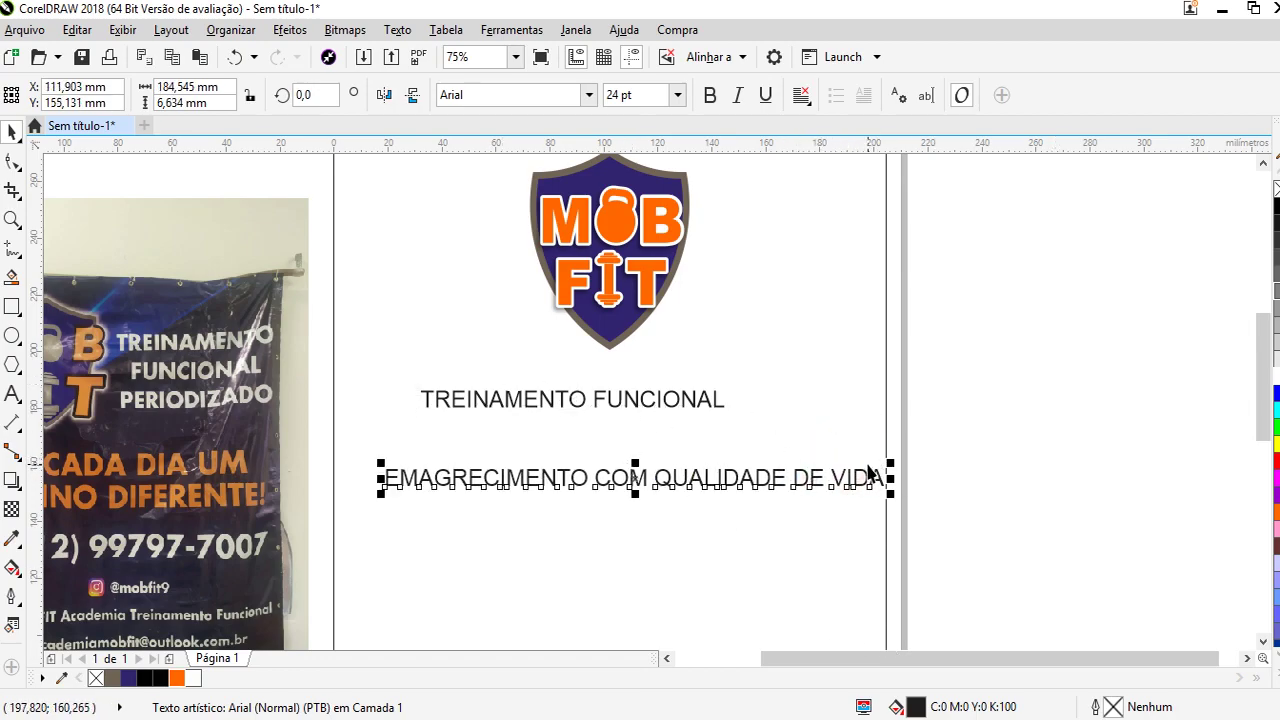
Scale the TREINAMENTO FUNCIONAL line down to about 22.2 pt and shift the EMAGRECIMENTO line up and left beneath it
{"action": "left_click", "coordinate": [648, 408]}
{"action": "left_click_drag", "start_coordinate": [729, 386], "coordinate": [709, 386]}
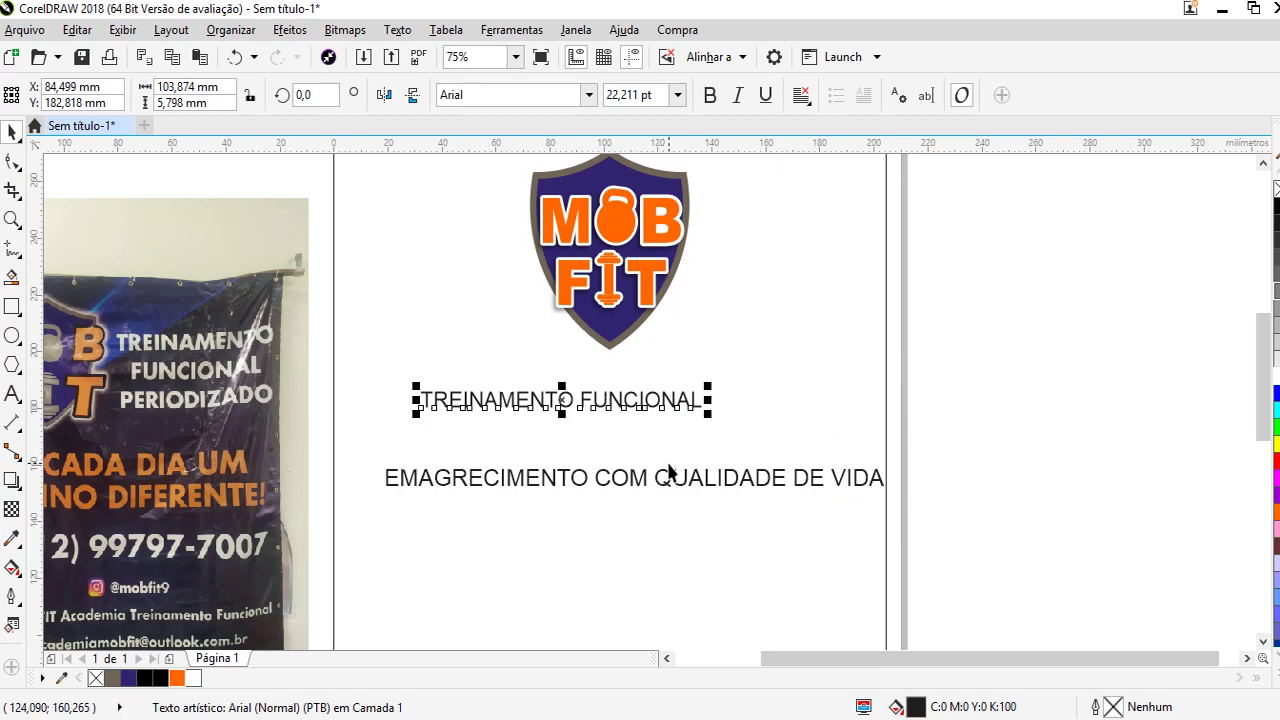
{"action": "left_click_drag", "start_coordinate": [781, 494], "coordinate": [750, 474]}
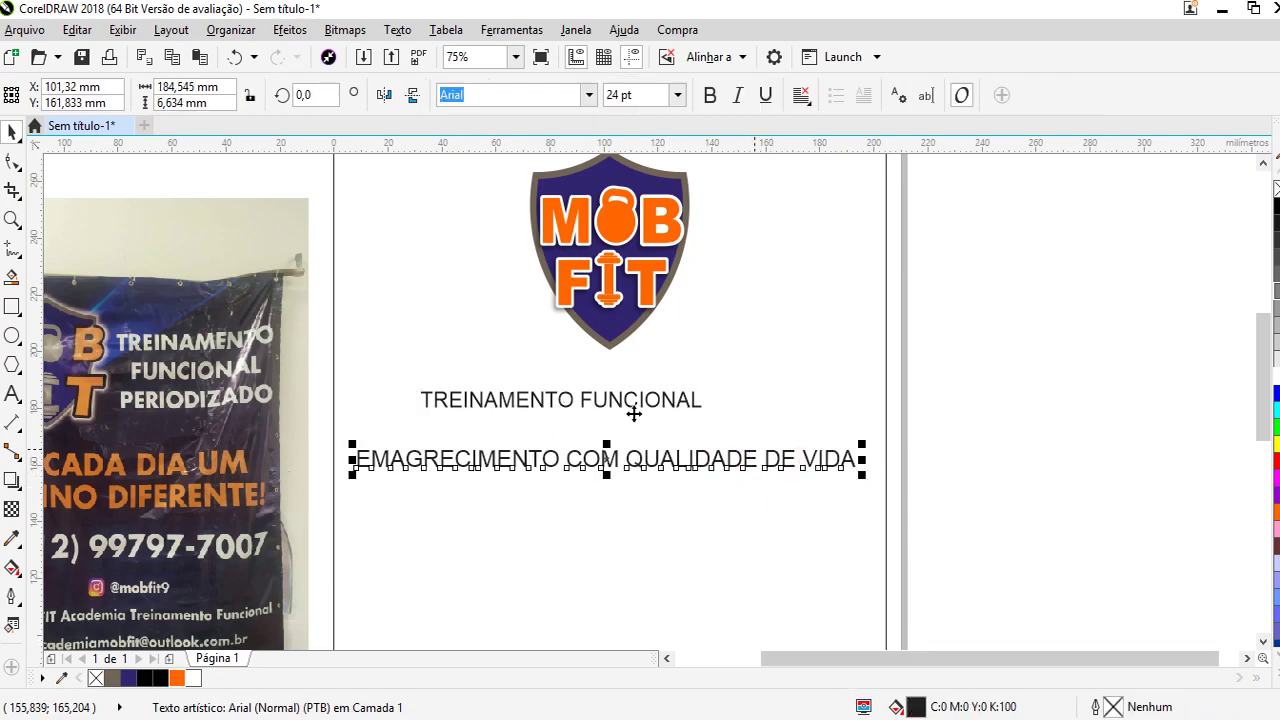
Split the EMAGRECIMENTO text into two lines, with "COM QUALIDADE DE VIDA" on the second
{"action": "left_click", "coordinate": [12, 393]}
{"action": "left_click", "coordinate": [565, 462]}
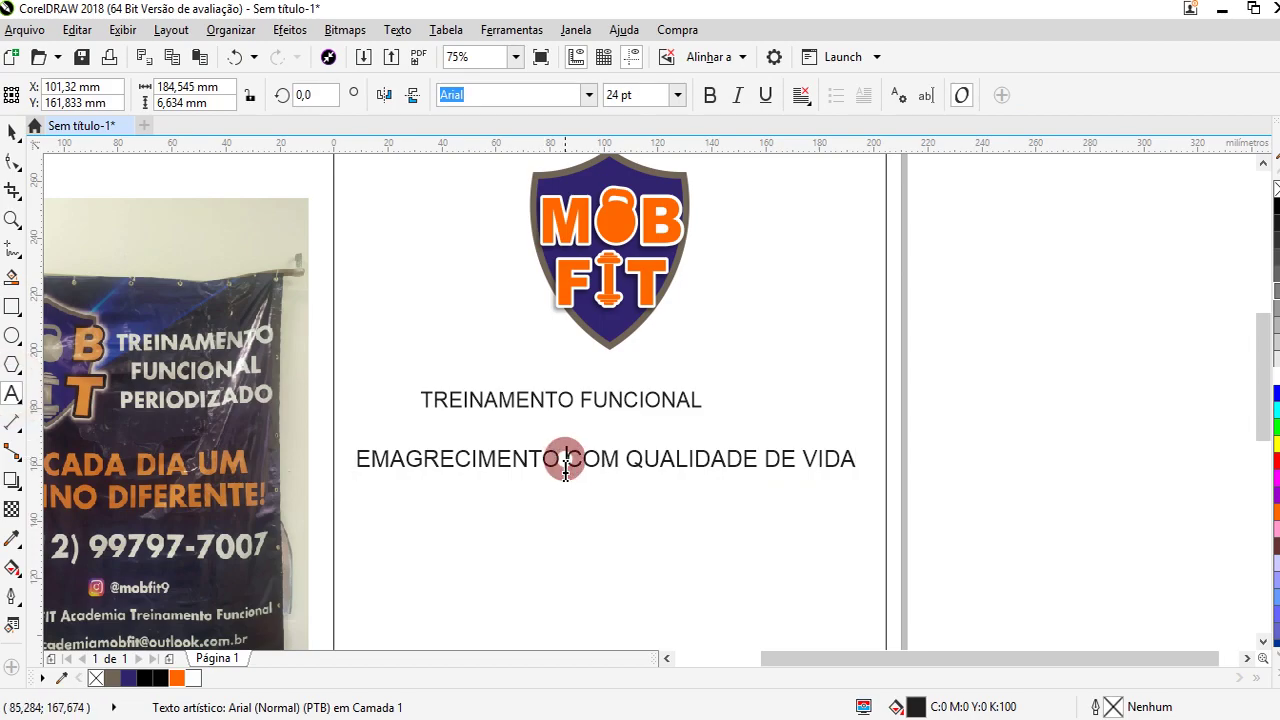
{"action": "key", "text": "Return"}
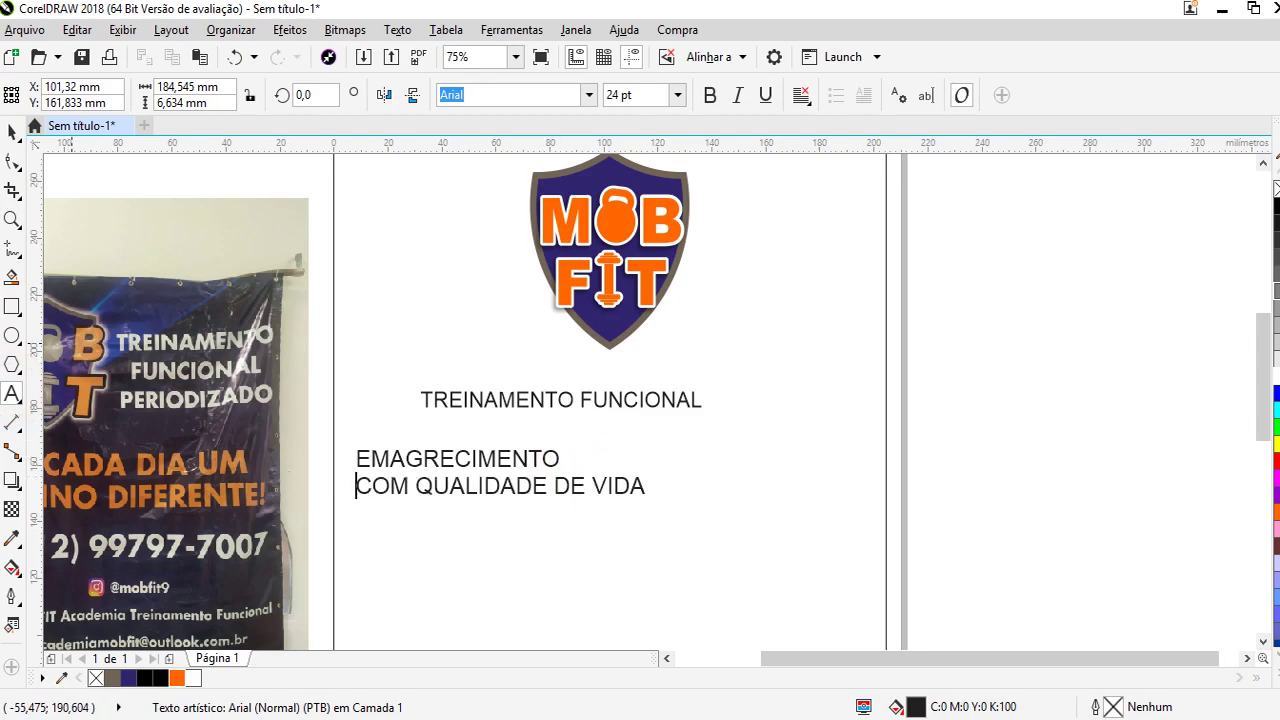
{"action": "left_click", "coordinate": [12, 131]}
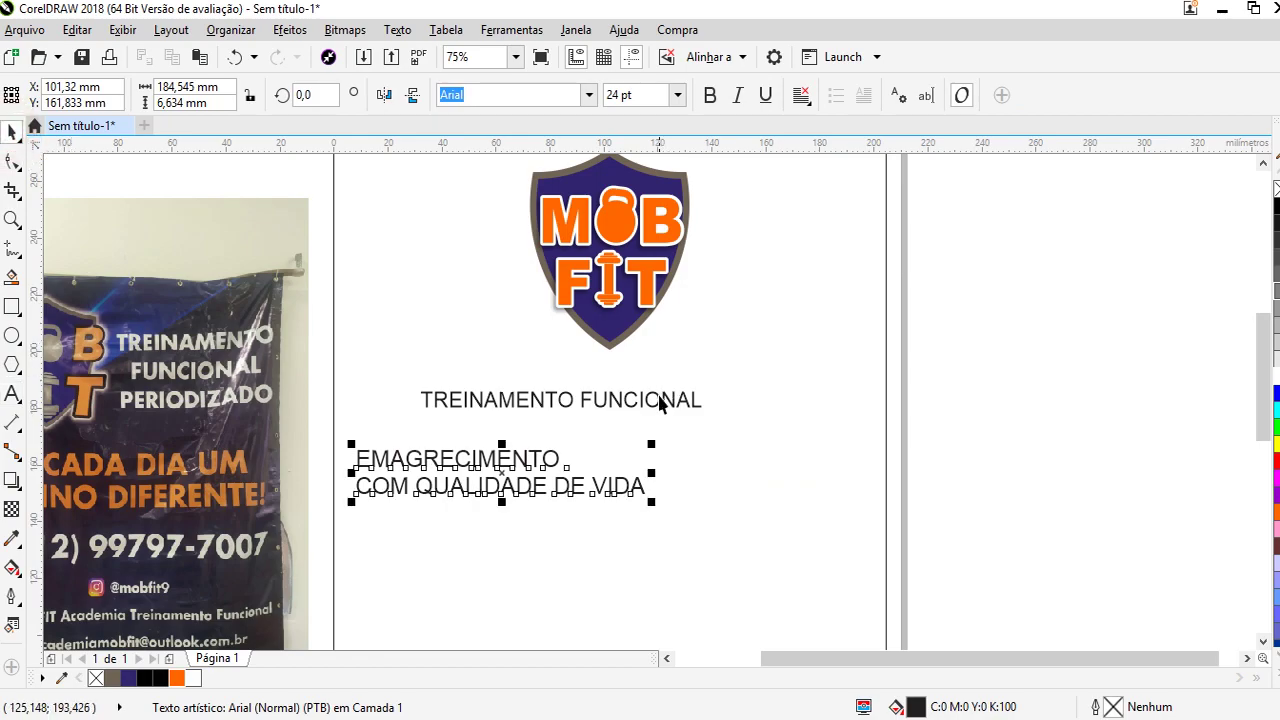
Change the TREINAMENTO FUNCIONAL line's font to Humanst521 BT in bold italic
{"action": "left_click", "coordinate": [663, 403]}
{"action": "left_click", "coordinate": [588, 94]}
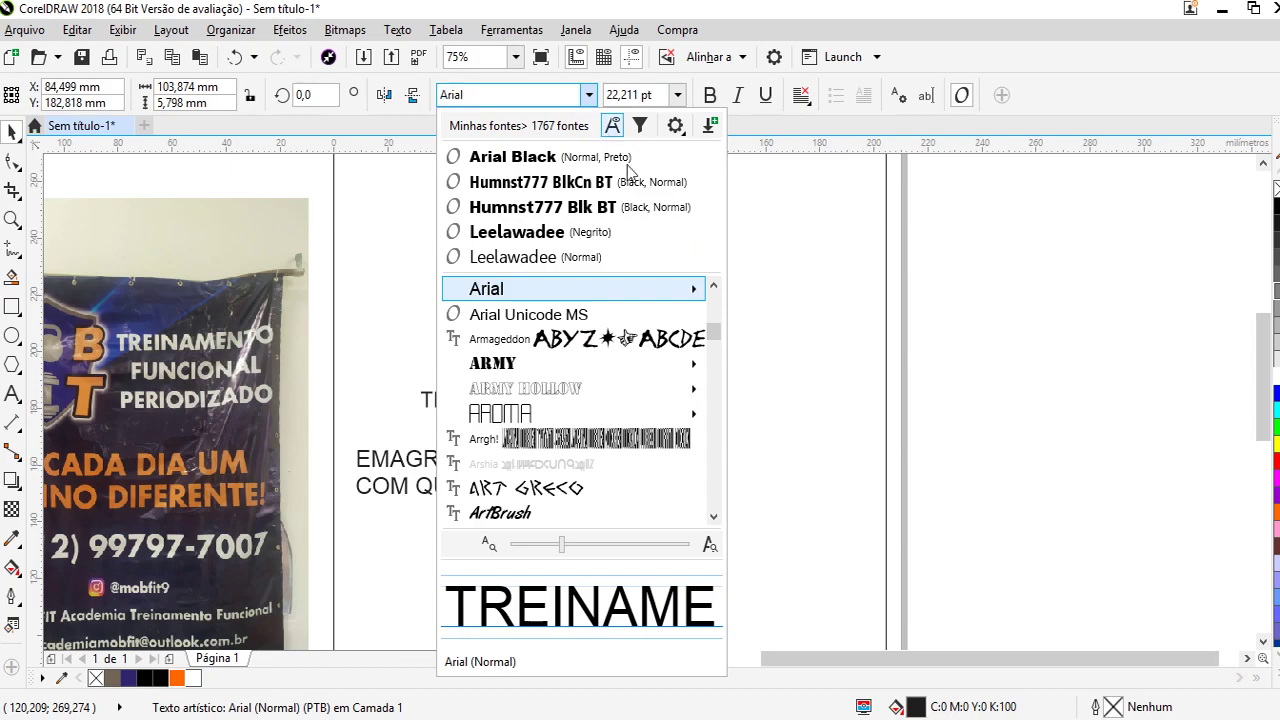
{"action": "left_click", "coordinate": [651, 256]}
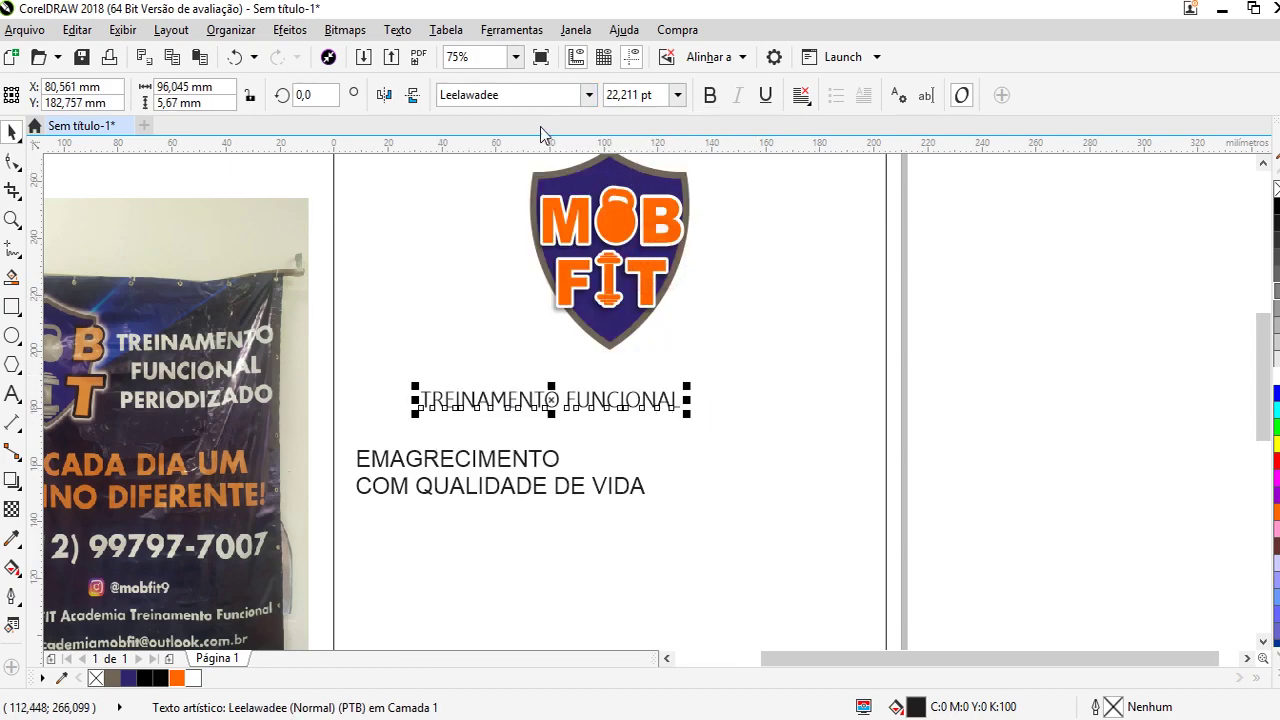
{"action": "left_click", "coordinate": [588, 94]}
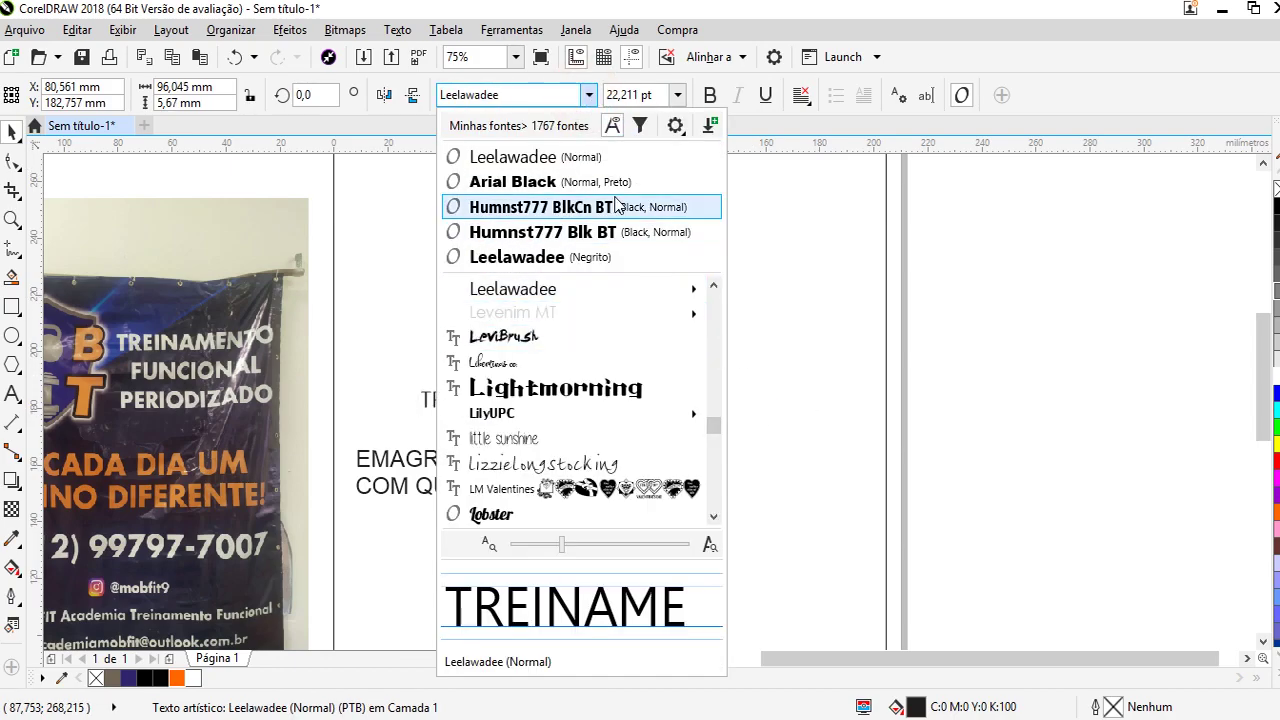
{"action": "left_click", "coordinate": [543, 94]}
{"action": "type", "text": "HUM"}
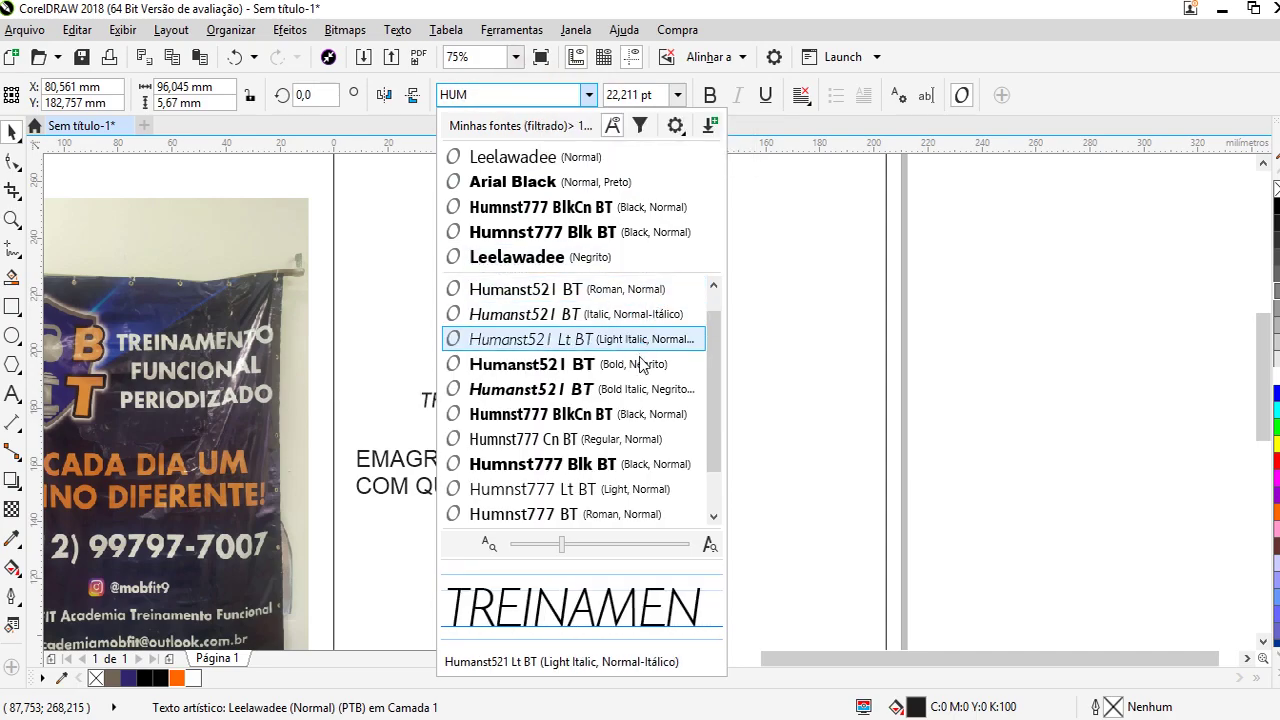
{"action": "left_click", "coordinate": [636, 364]}
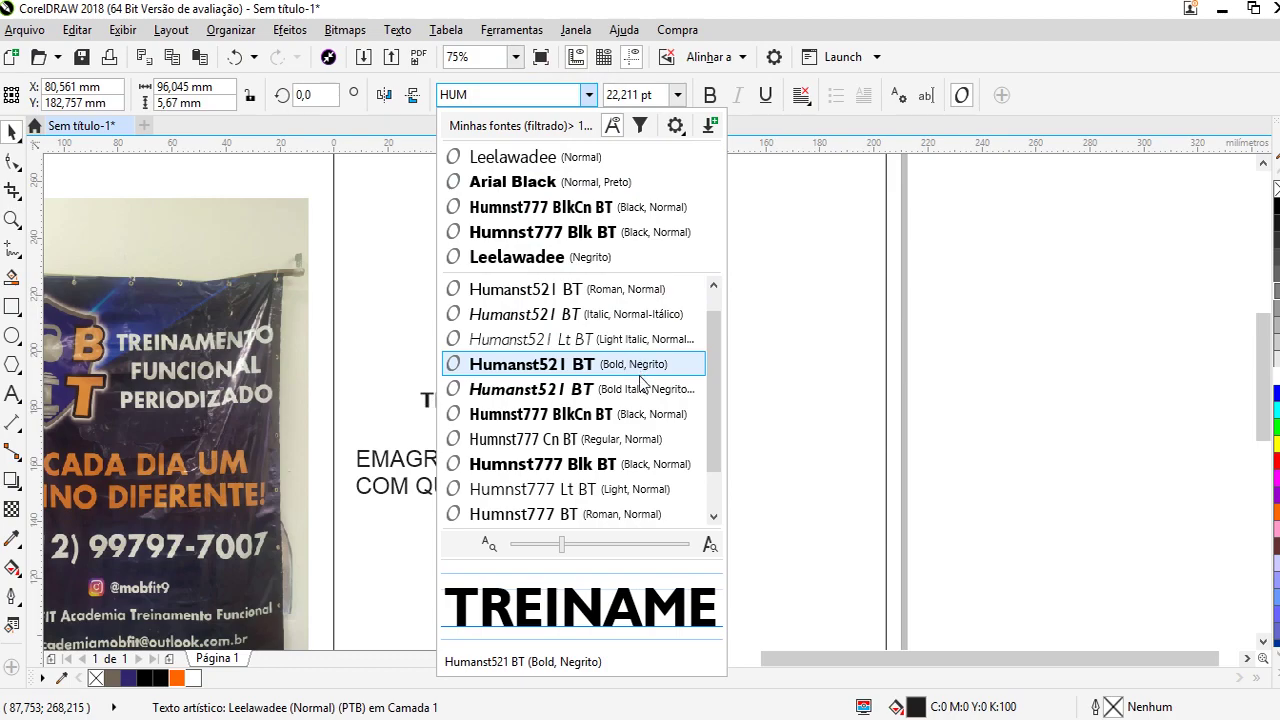
{"action": "left_click", "coordinate": [641, 387]}
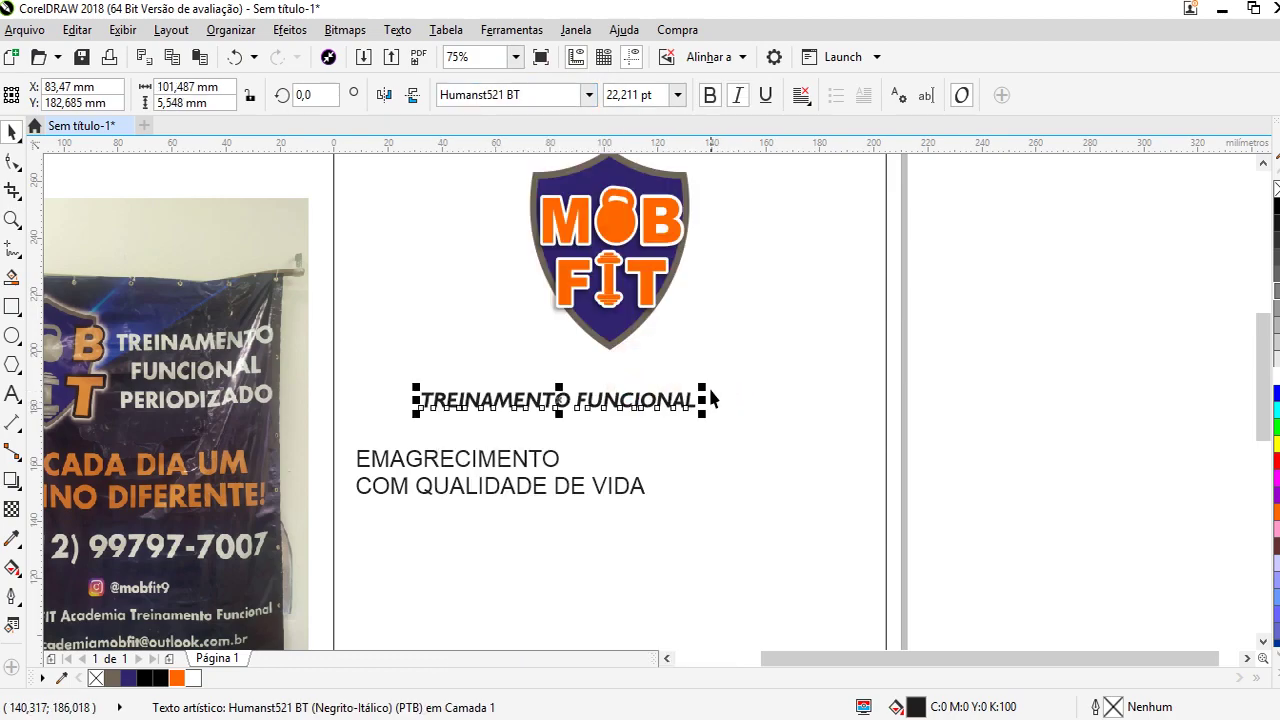
Scale the TREINAMENTO FUNCIONAL line down to about 13 pt and place it just beneath the shield's tip
{"action": "mouse_move", "coordinate": [707, 385]}
{"action": "left_mouse_down"}
{"action": "mouse_move", "coordinate": [588, 388]}
{"action": "mouse_move", "coordinate": [720, 378]}
{"action": "left_mouse_up"}
{"action": "scroll", "coordinate": [720, 378], "scroll_direction": "up", "scroll_amount": 3}
{"action": "left_click", "coordinate": [358, 268], "text": "shift"}
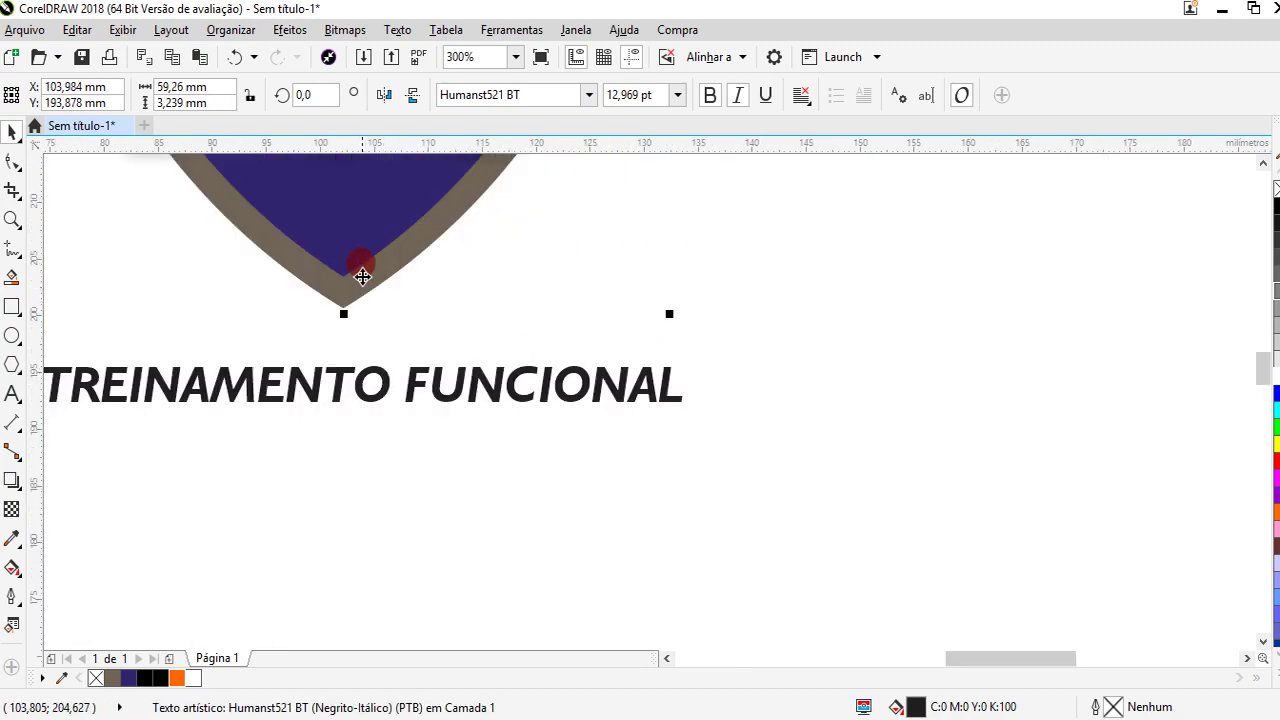
{"action": "key", "text": "ctrl+g"}
{"action": "scroll", "coordinate": [470, 400], "scroll_direction": "down", "scroll_amount": 3}
{"action": "scroll", "coordinate": [470, 400], "scroll_direction": "down", "scroll_amount": 2}
{"action": "scroll", "coordinate": [500, 246], "scroll_direction": "up", "scroll_amount": 1}
Try to fit the TREINAMENTO FUNCIONAL text to the shield's outline as a path
{"action": "left_click", "coordinate": [646, 94]}
{"action": "left_click", "coordinate": [609, 229]}
{"action": "left_click", "coordinate": [460, 165]}
{"action": "left_click", "coordinate": [471, 157]}
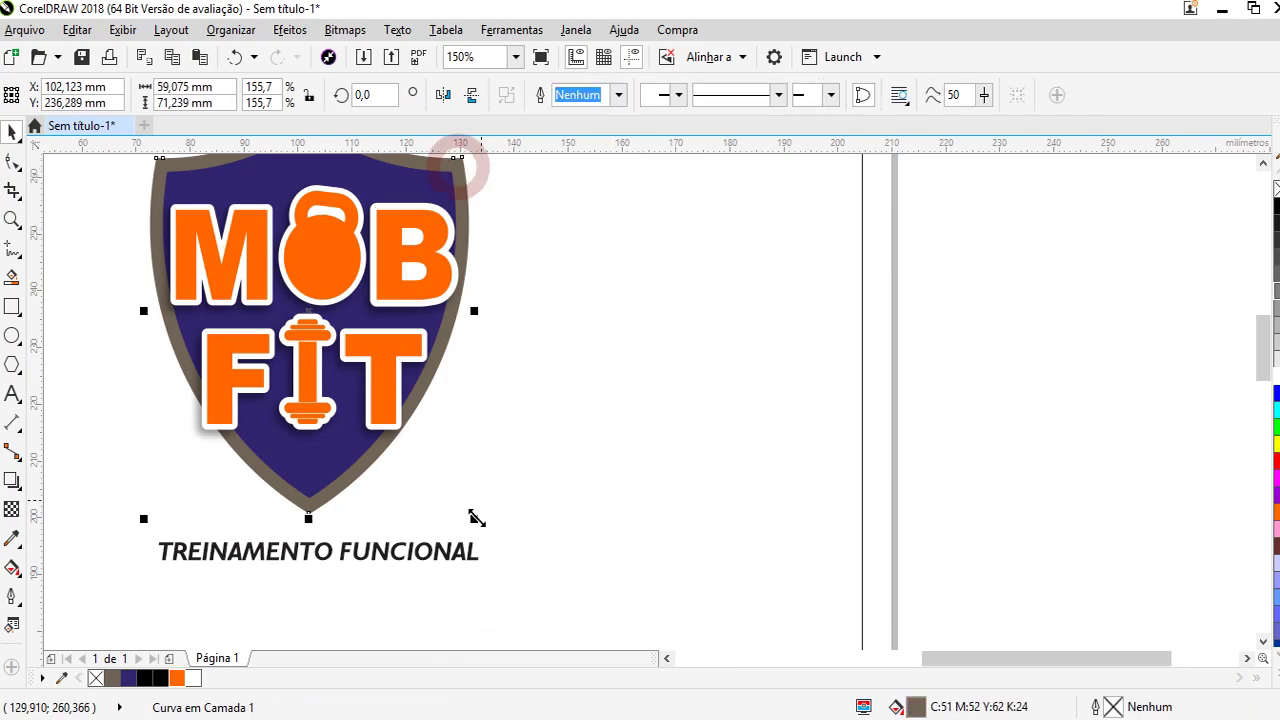
{"action": "left_click", "coordinate": [440, 553]}
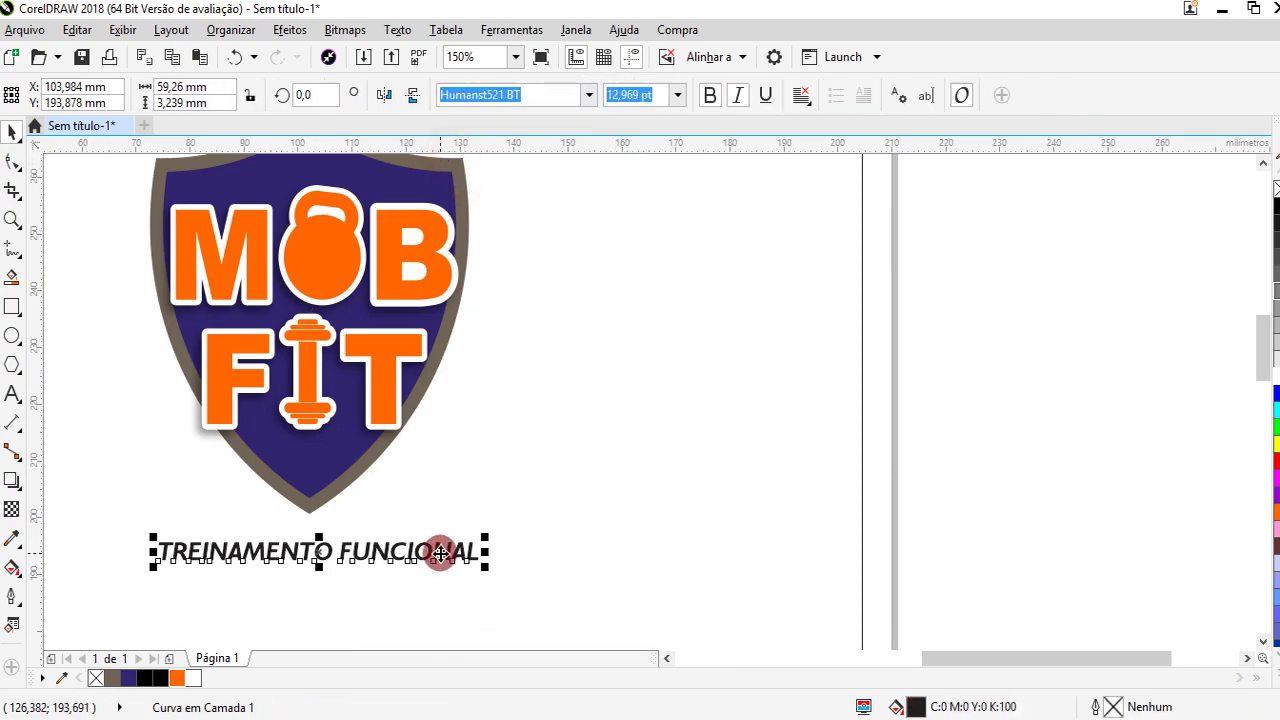
{"action": "left_click", "coordinate": [398, 30]}
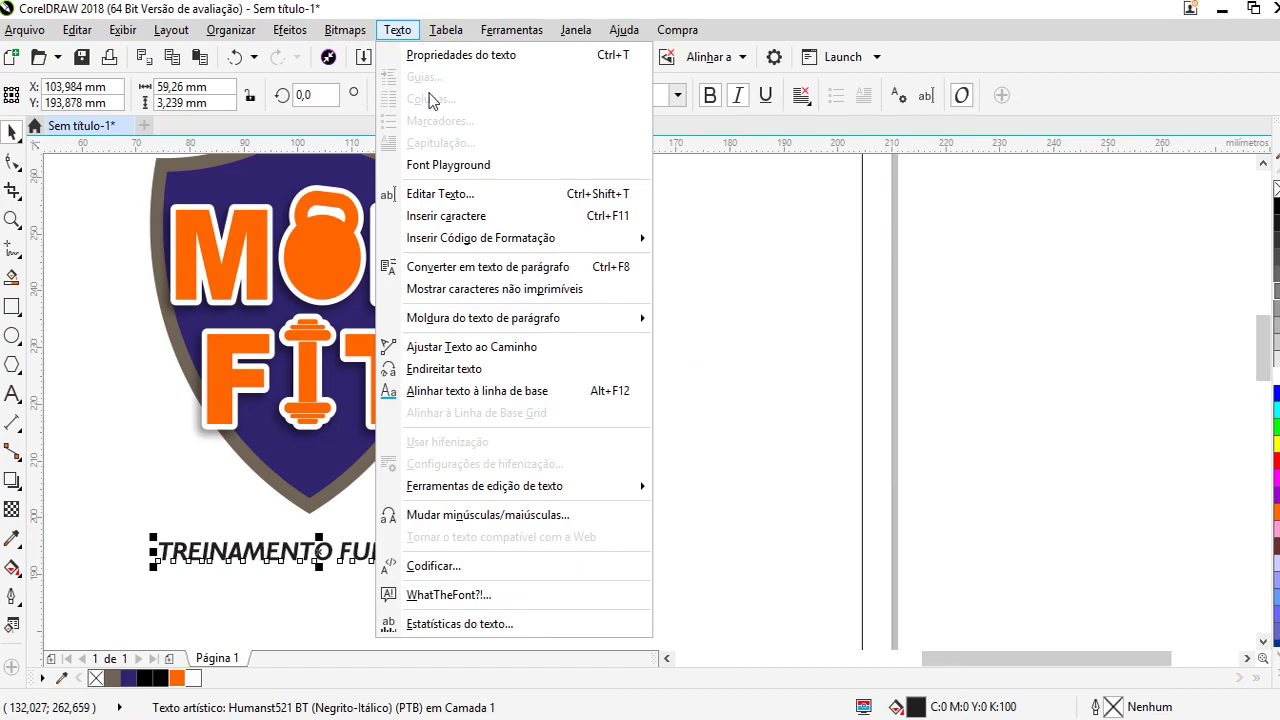
{"action": "left_click", "coordinate": [491, 346]}
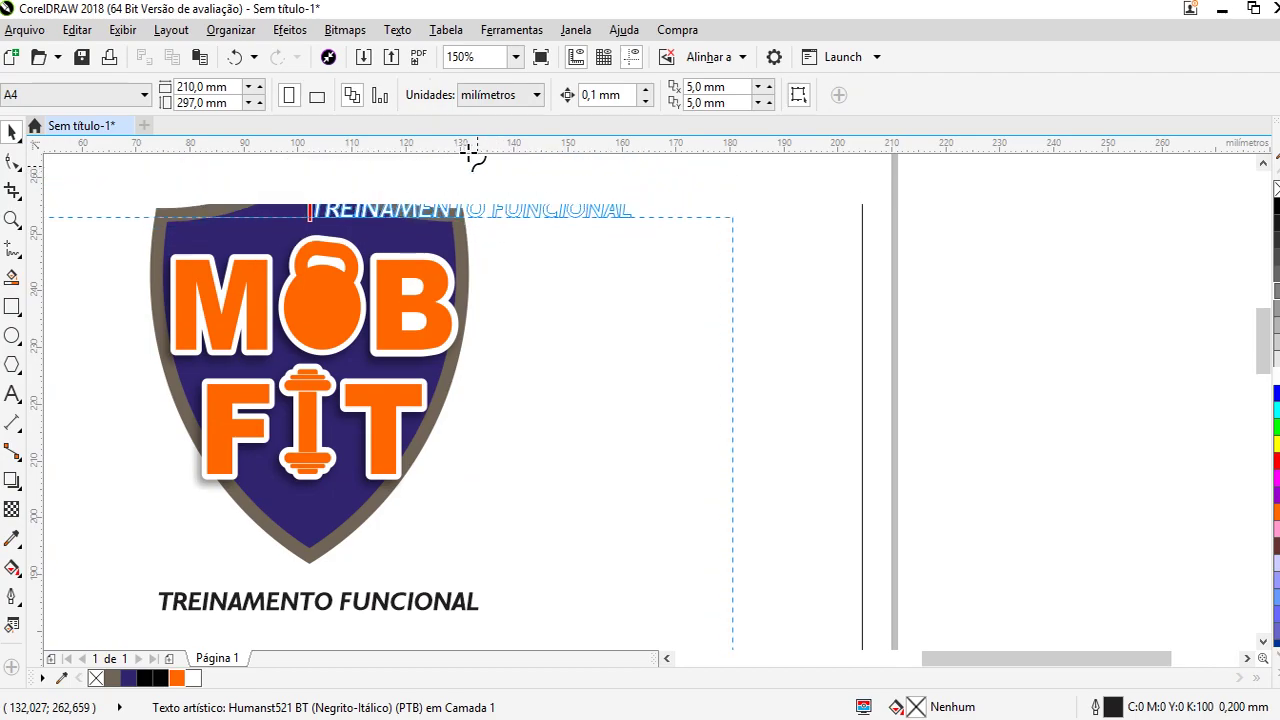
{"action": "left_click", "coordinate": [506, 250]}
{"action": "key", "text": "ctrl+z"}
Cut the MOB FIT lettering with its kettlebell and dumbbell from the shield, leaving the shield shape in place
{"action": "left_click", "coordinate": [313, 172]}
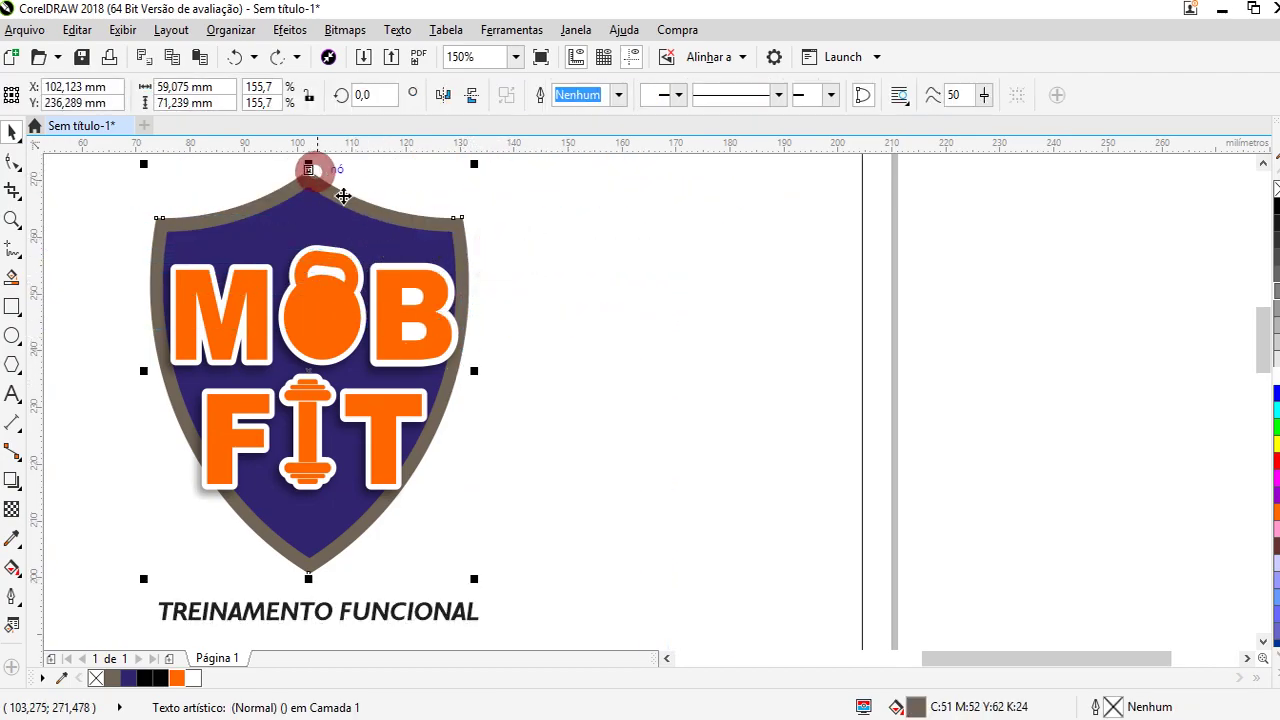
{"action": "key", "text": "F3"}
{"action": "left_click_drag", "start_coordinate": [834, 243], "coordinate": [310, 415]}
{"action": "key", "text": "Delete"}
Fit the TREINAMENTO FUNCIONAL text to the path of the shield's lower-right edge
{"action": "left_click", "coordinate": [414, 460]}
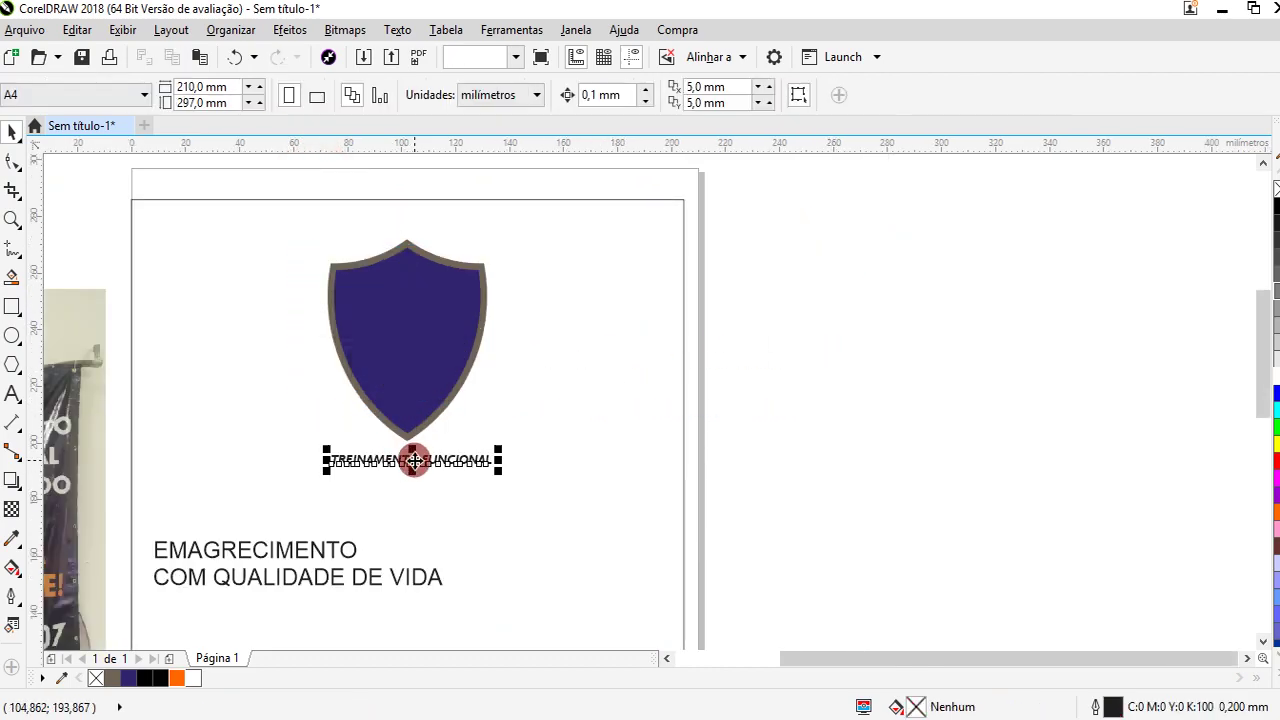
{"action": "right_click", "coordinate": [422, 462]}
{"action": "left_click", "coordinate": [374, 460]}
{"action": "left_click", "coordinate": [384, 461]}
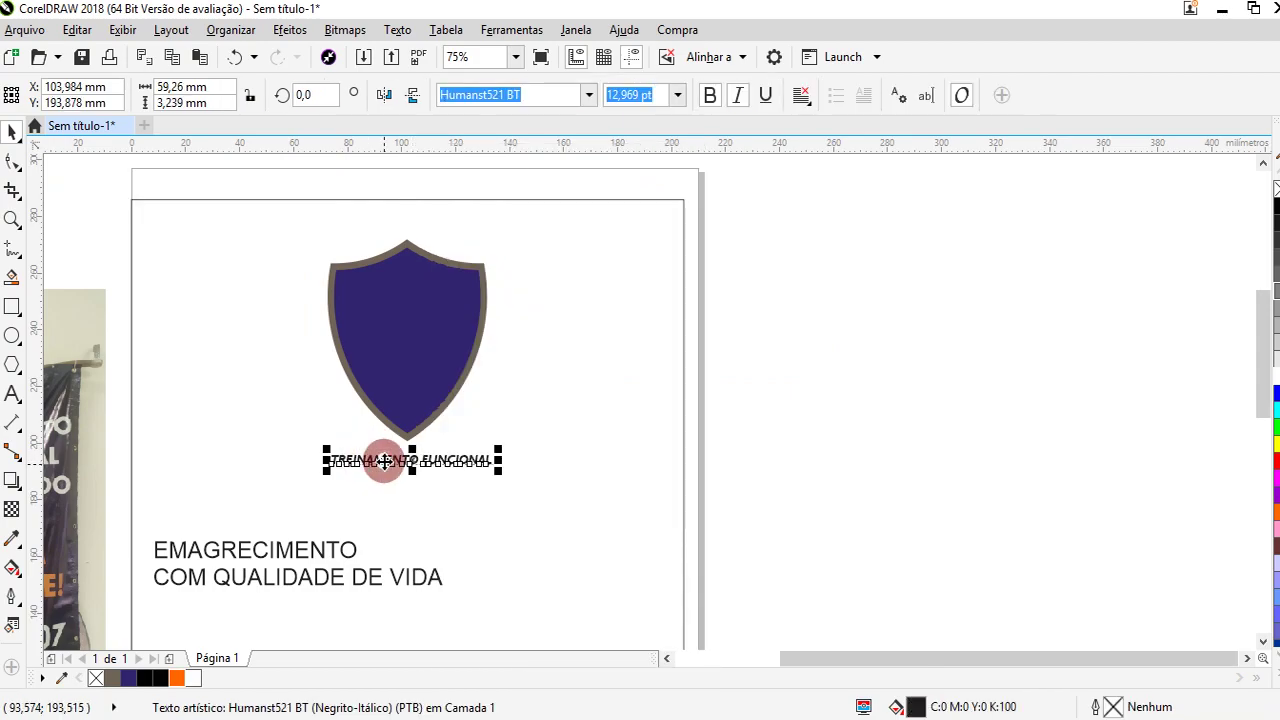
{"action": "right_click", "coordinate": [384, 461]}
{"action": "left_click", "coordinate": [397, 29]}
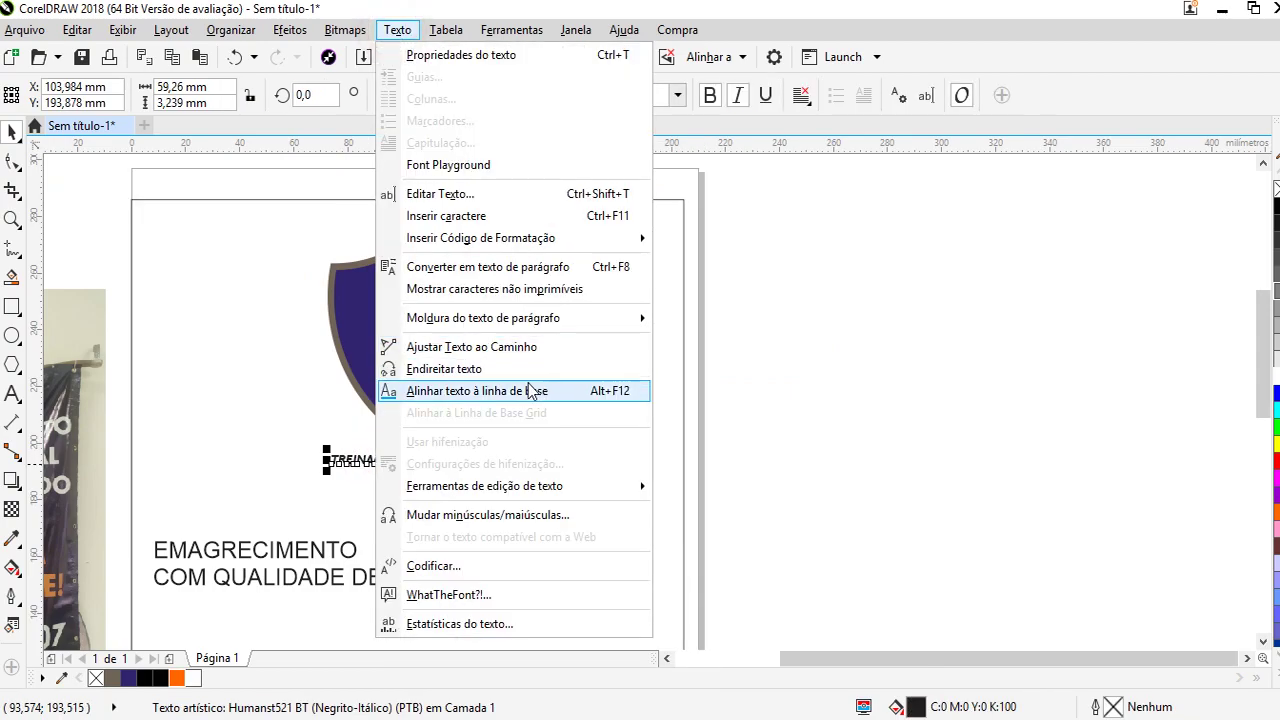
{"action": "left_click", "coordinate": [480, 346]}
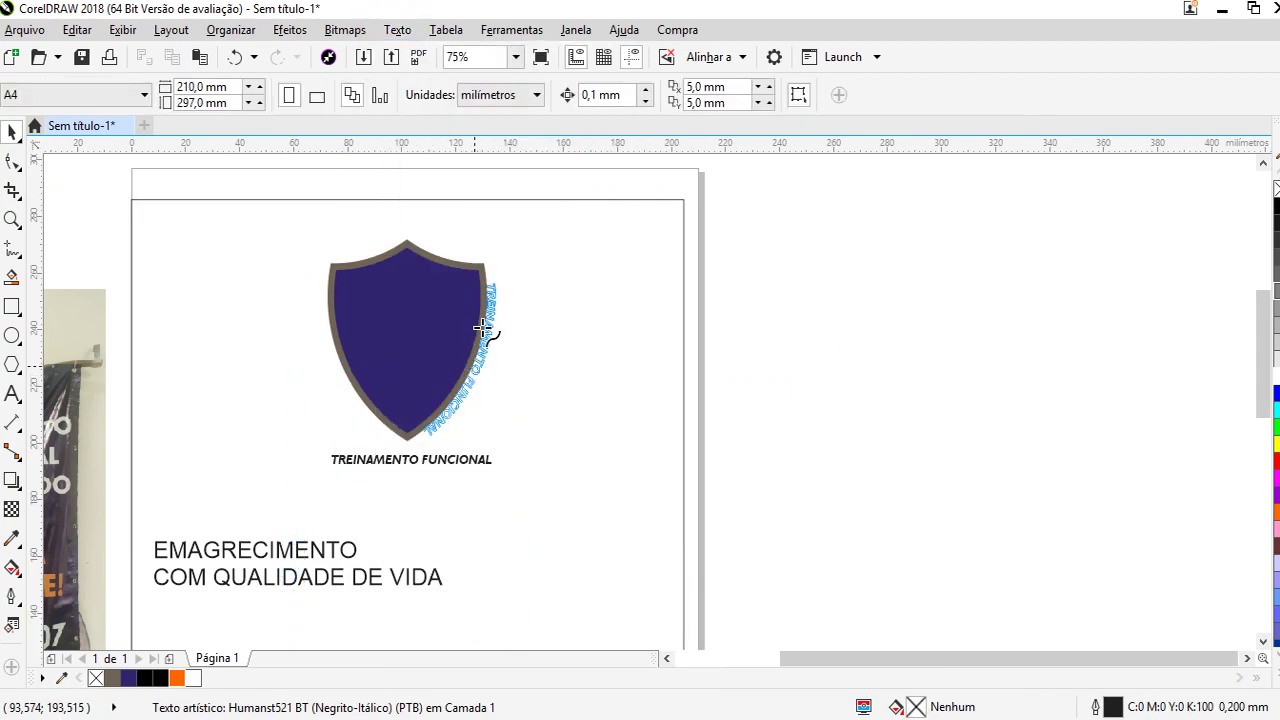
{"action": "left_click", "coordinate": [484, 337]}
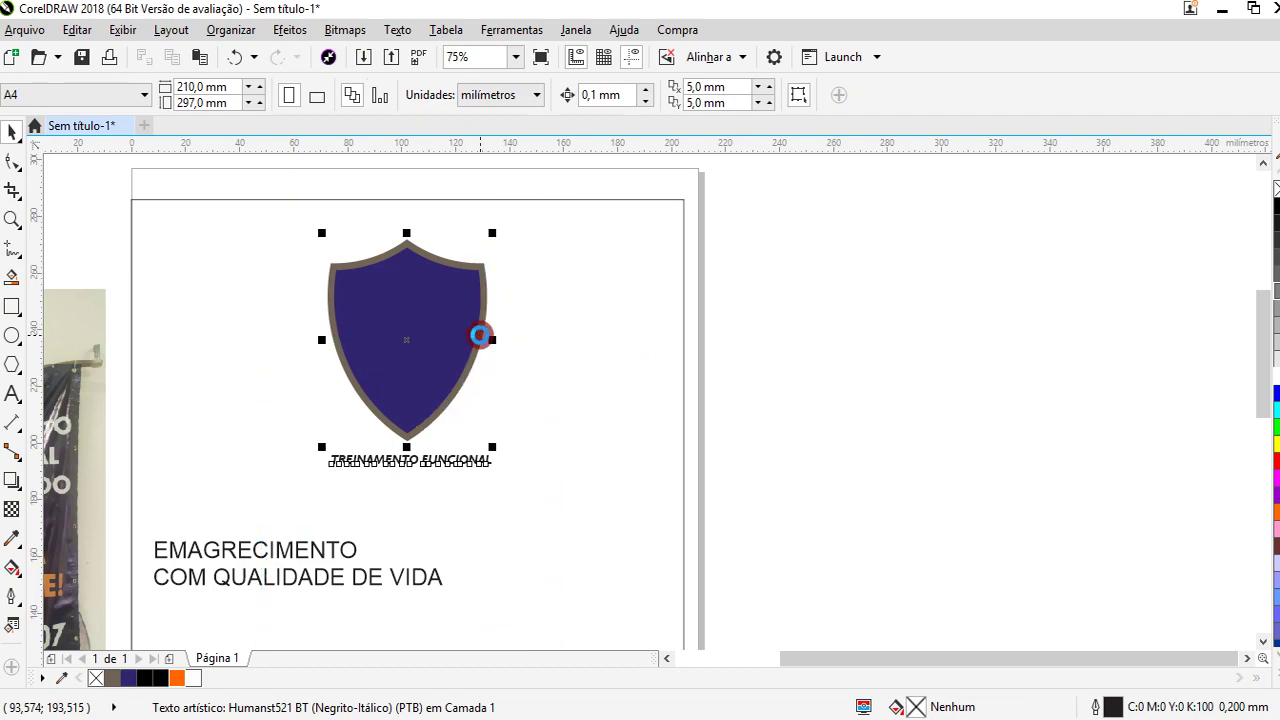
{"action": "scroll", "coordinate": [480, 336], "scroll_direction": "up", "scroll_amount": 2}
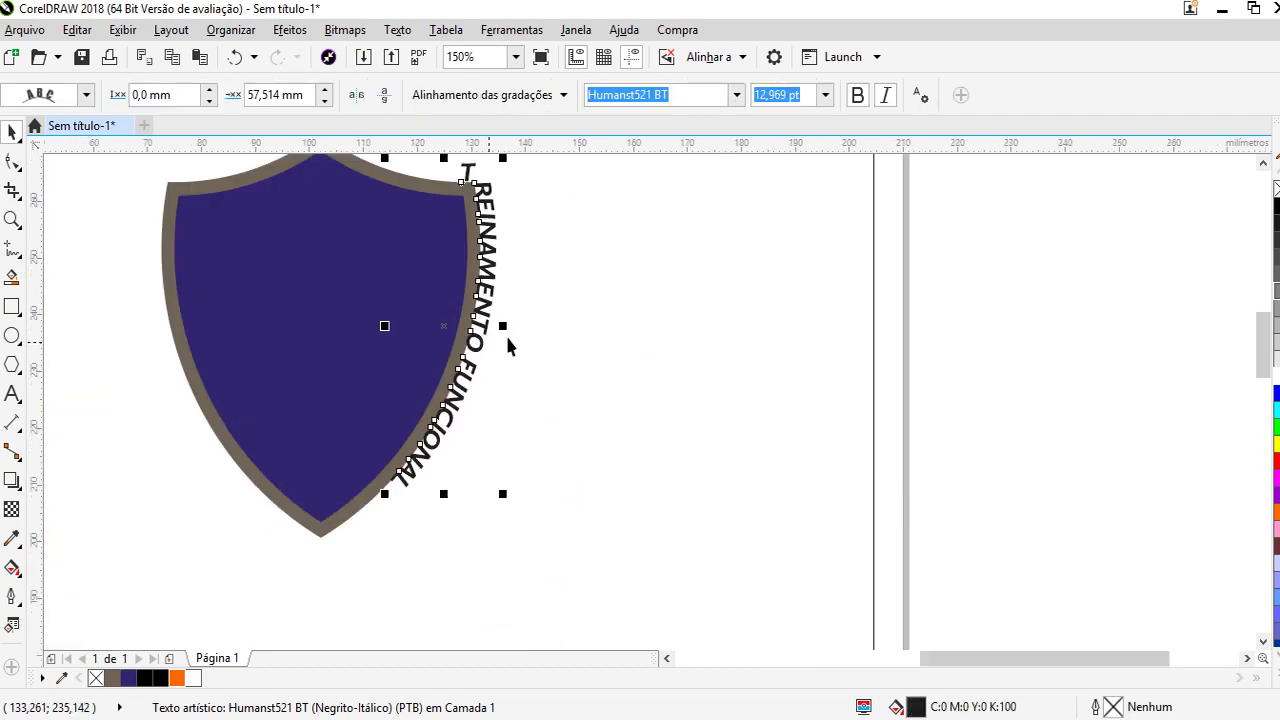
Offset the curved text 2 mm from the shield's edge, shift it further down the curve, and set its size to 10 pt
{"action": "left_click_drag", "start_coordinate": [478, 335], "coordinate": [466, 414]}
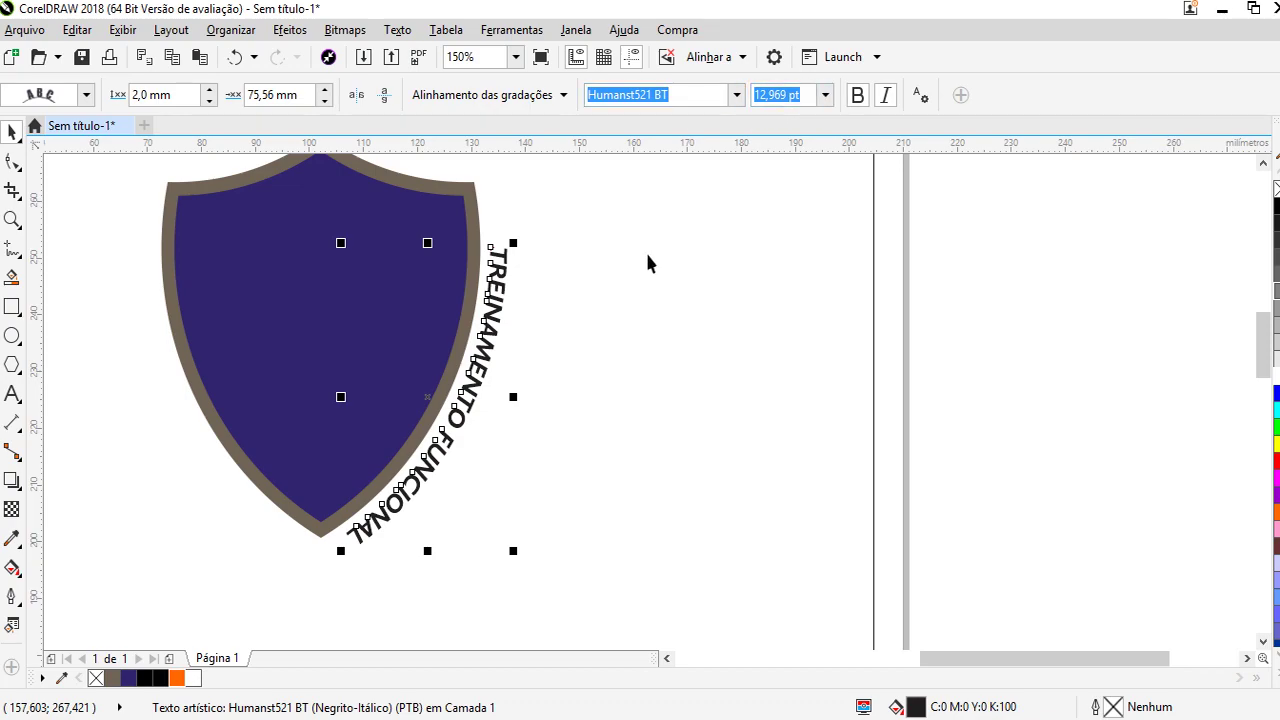
{"action": "left_click", "coordinate": [812, 95]}
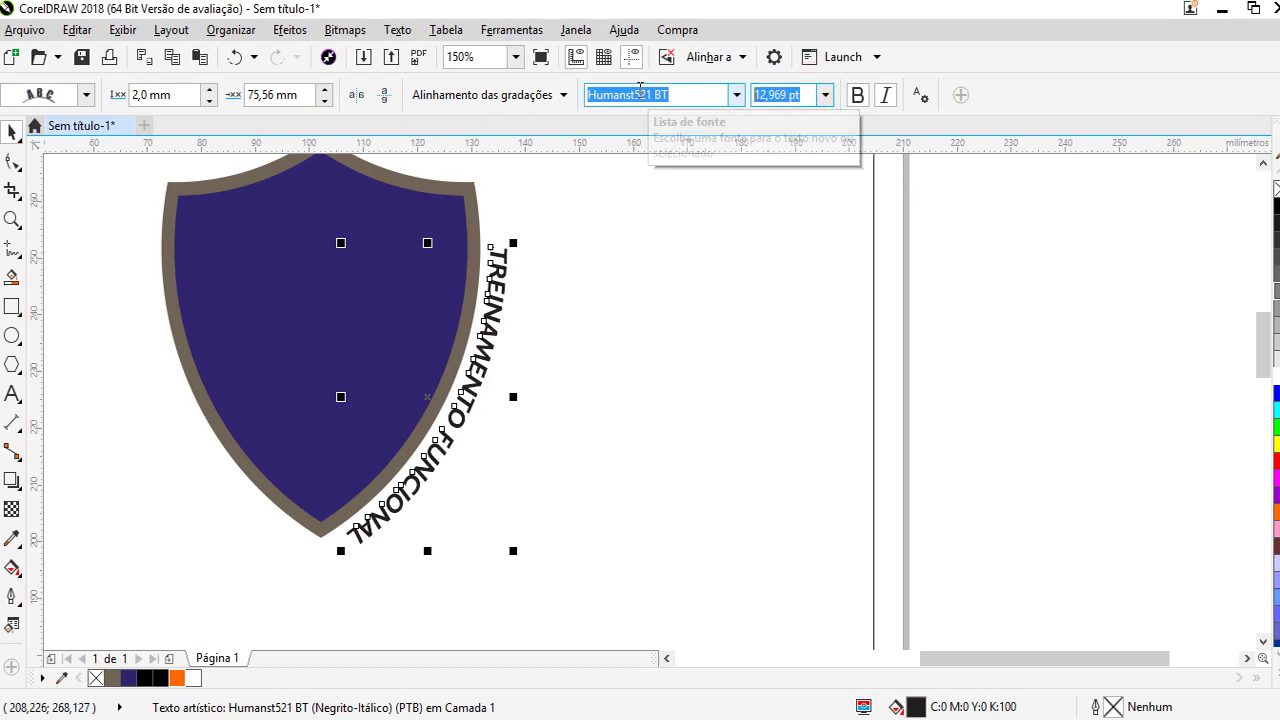
{"action": "type", "text": "10"}
{"action": "key", "text": "Return"}
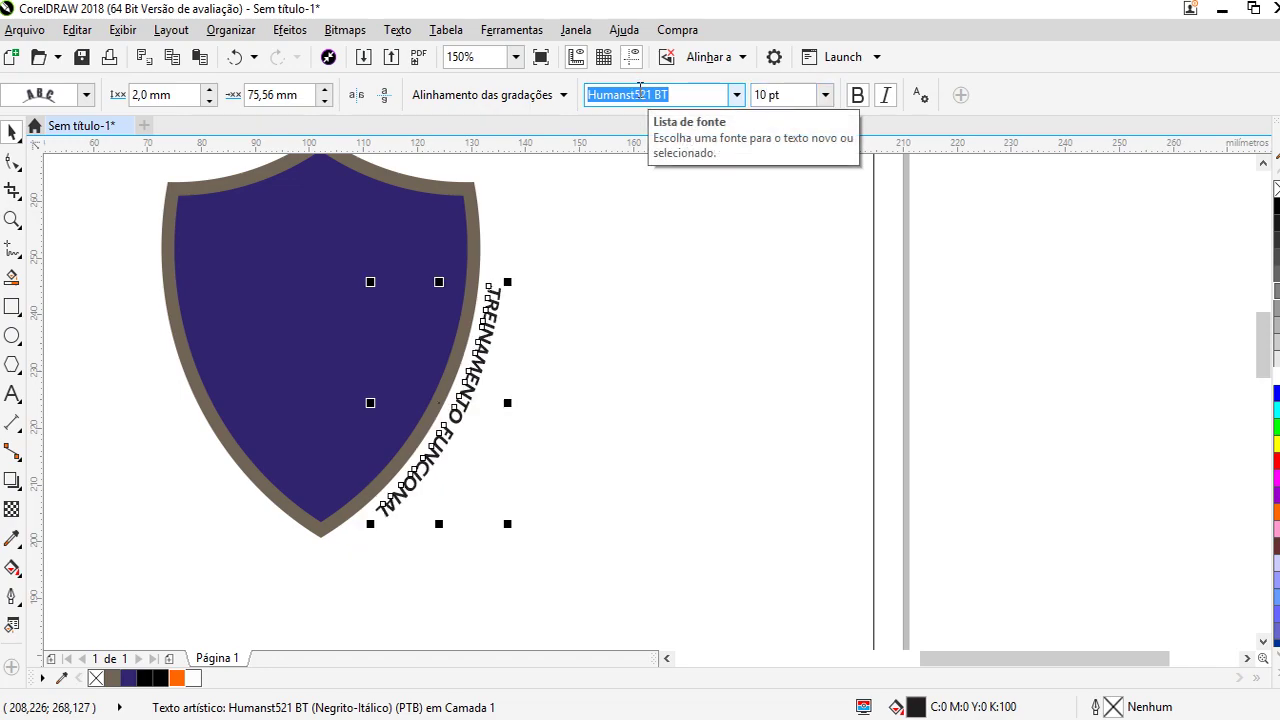
Mirror the curved text horizontally and vertically so it reads upward, and move it outward to 4 mm from the shield's edge
{"action": "left_click", "coordinate": [384, 94]}
{"action": "left_click", "coordinate": [355, 94]}
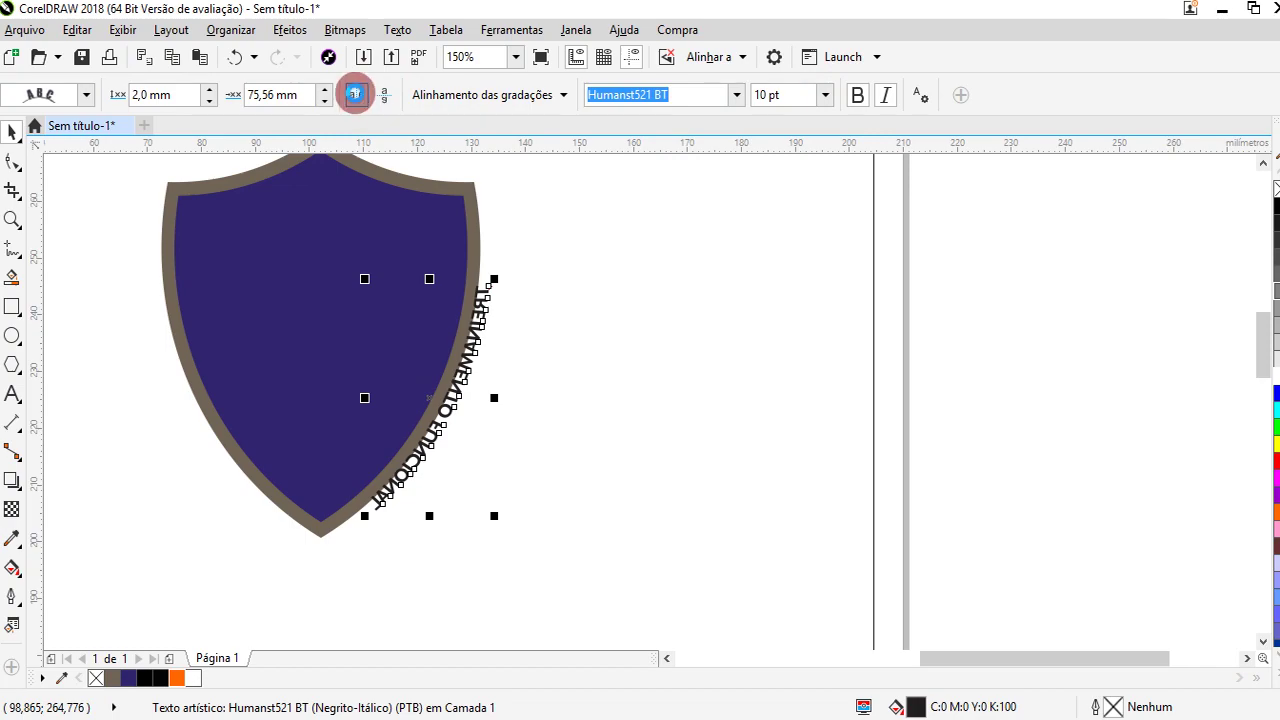
{"action": "scroll", "coordinate": [404, 476], "scroll_direction": "up", "scroll_amount": 2}
{"action": "left_click_drag", "start_coordinate": [404, 476], "coordinate": [404, 515]}
{"action": "scroll", "coordinate": [529, 443], "scroll_direction": "down", "scroll_amount": 4}
Paste the cut MOB FIT lettering back onto the shield and deselect it
{"action": "left_click", "coordinate": [537, 423]}
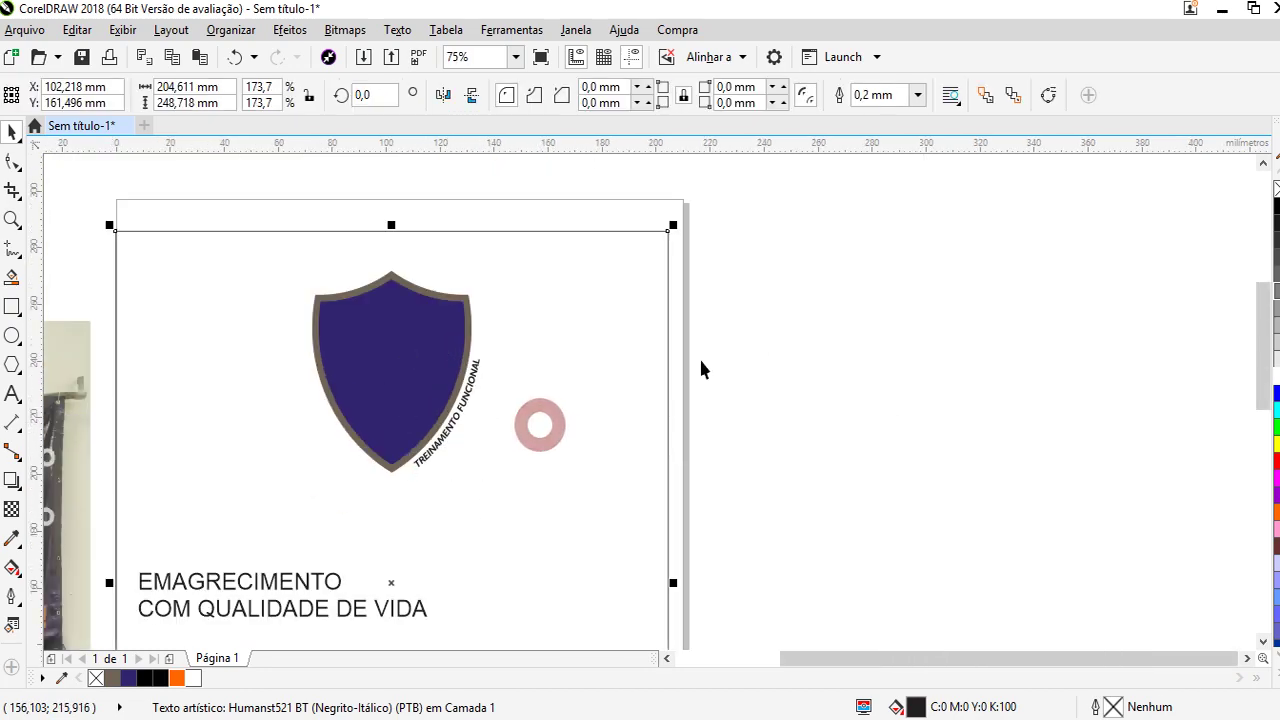
{"action": "left_click", "coordinate": [798, 331]}
{"action": "left_click", "coordinate": [980, 290]}
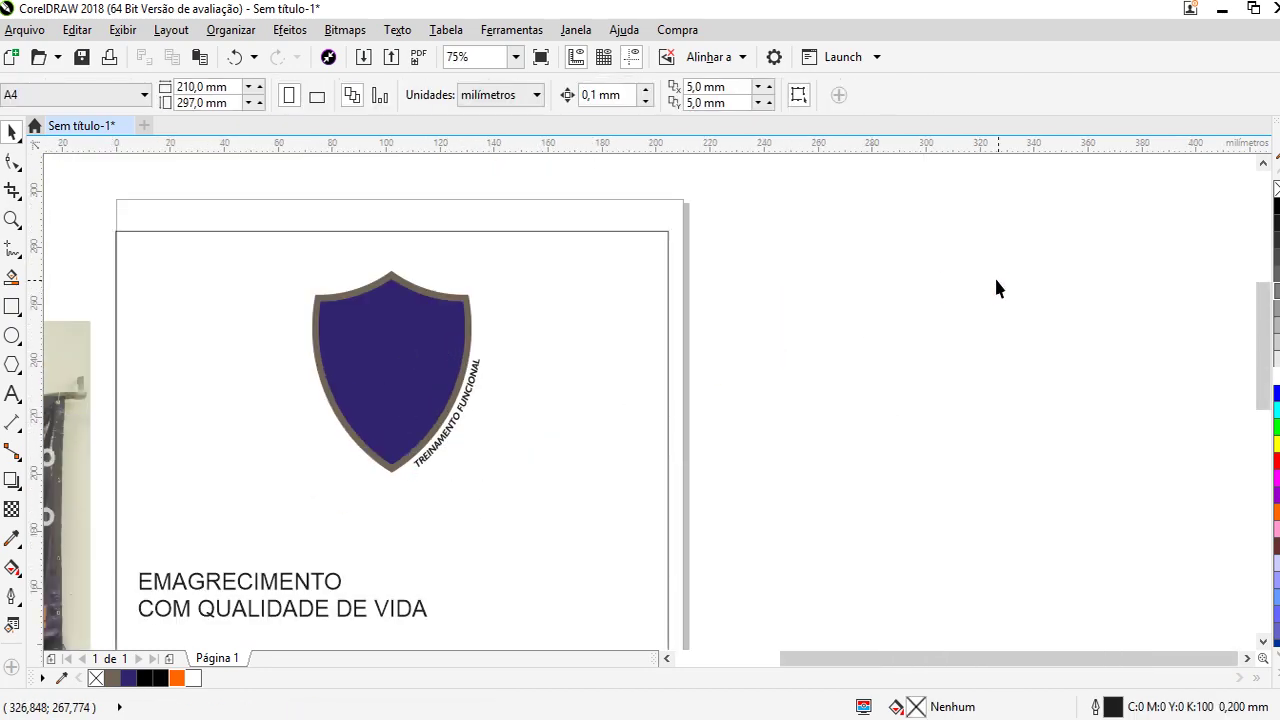
{"action": "key", "text": "ctrl+v"}
{"action": "left_click", "coordinate": [986, 286]}
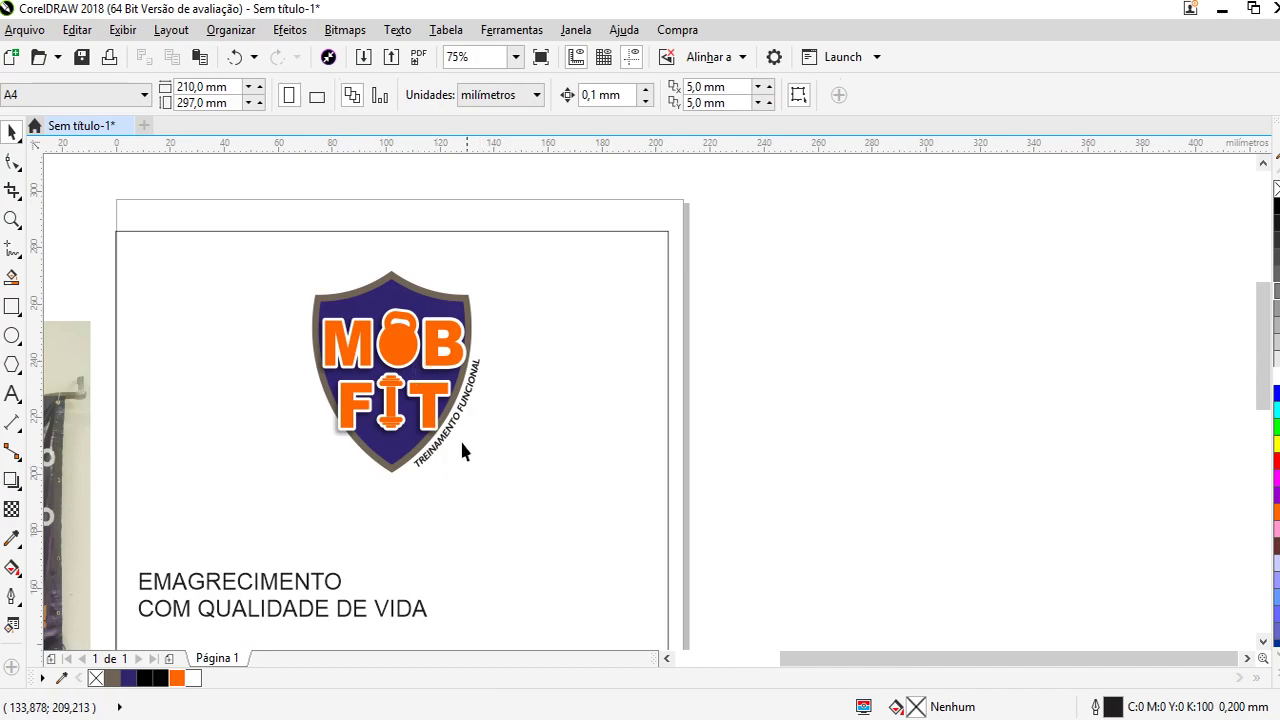
{"action": "scroll", "coordinate": [459, 440], "scroll_direction": "up", "scroll_amount": 2}
{"action": "mouse_move", "coordinate": [403, 494]}
{"action": "left_mouse_down"}
{"action": "mouse_move", "coordinate": [417, 509]}
{"action": "mouse_move", "coordinate": [409, 523]}
{"action": "mouse_move", "coordinate": [428, 523]}
{"action": "mouse_move", "coordinate": [420, 510]}
{"action": "left_mouse_up"}
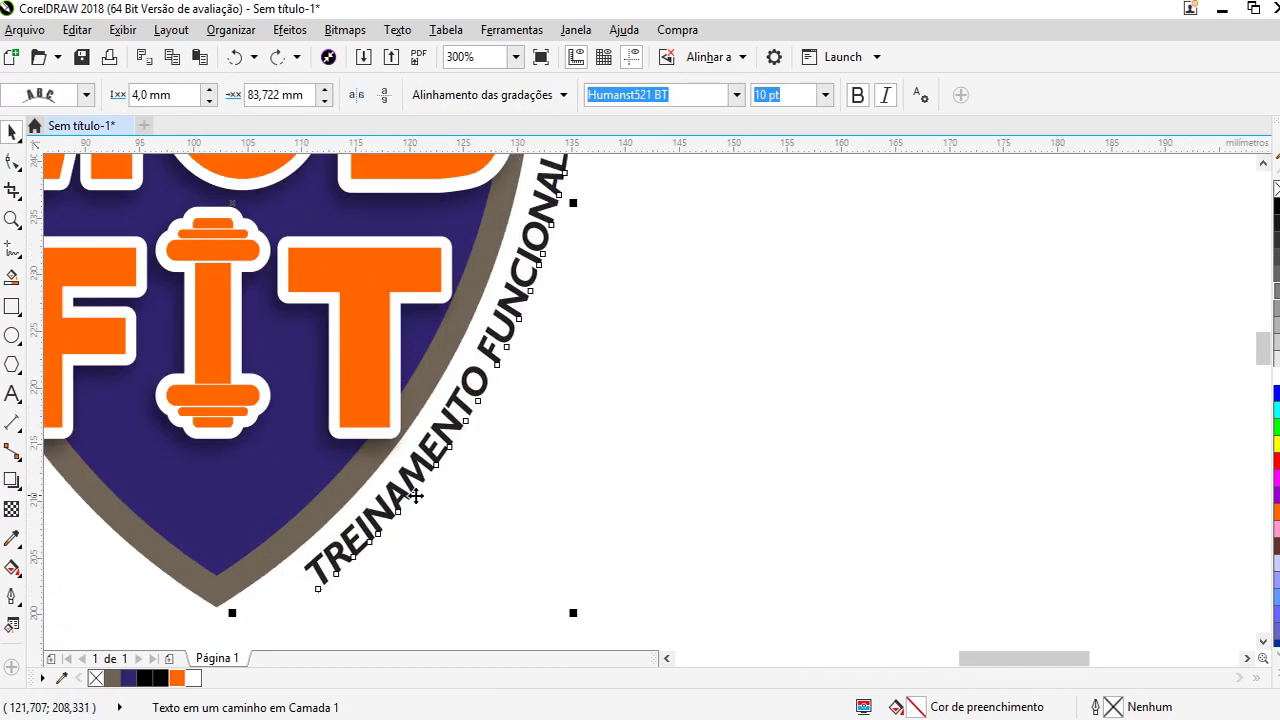
{"action": "double_click", "coordinate": [403, 500]}
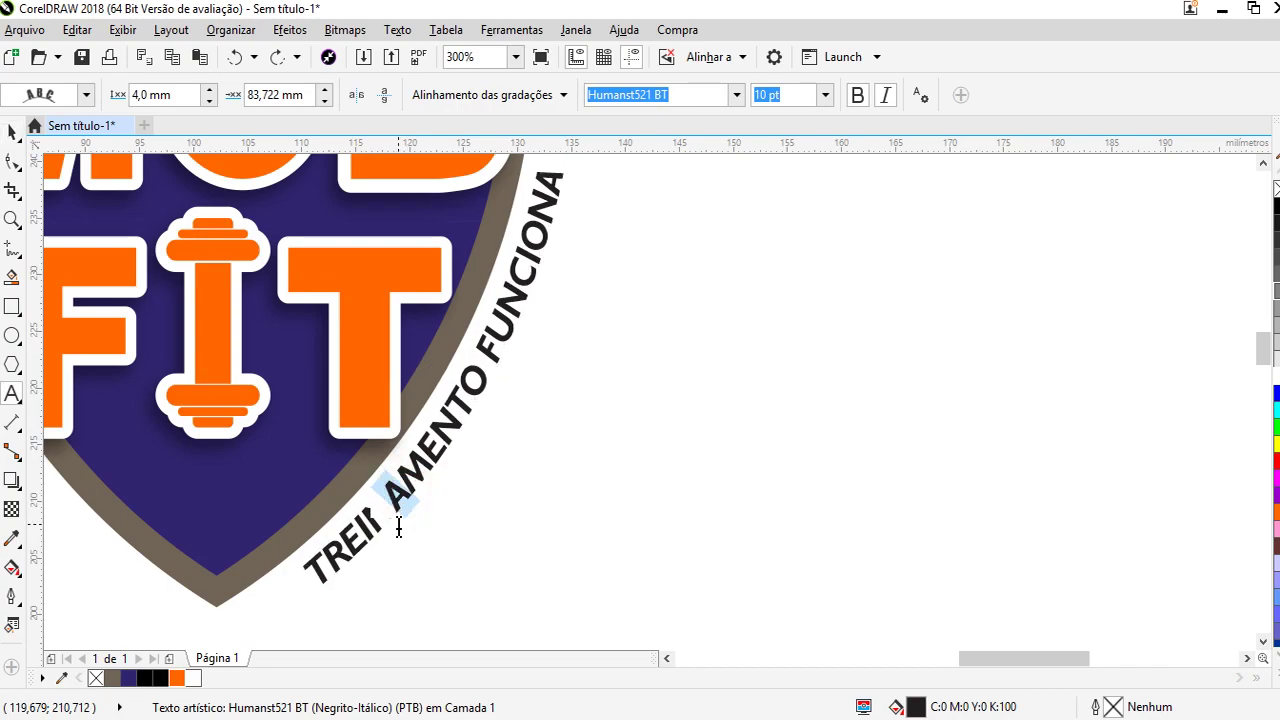
{"action": "left_click", "coordinate": [13, 131]}
{"action": "left_click", "coordinate": [414, 449]}
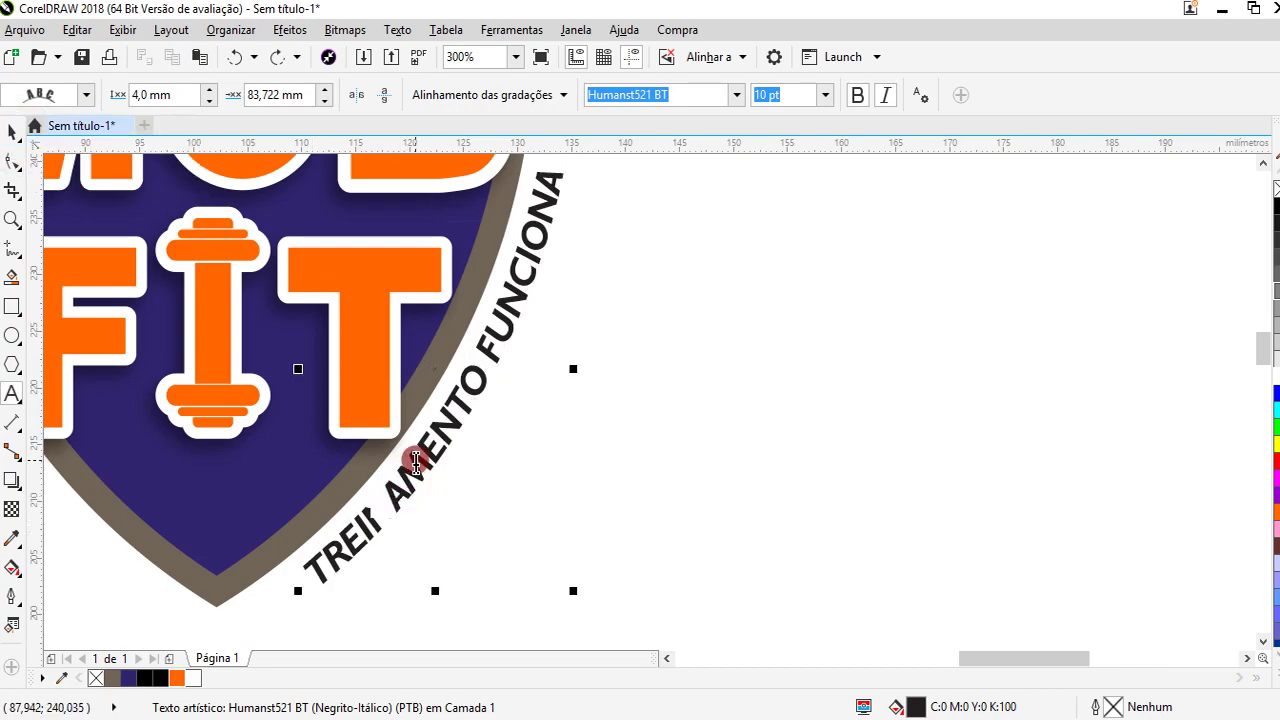
{"action": "scroll", "coordinate": [434, 437], "scroll_direction": "down", "scroll_amount": 3}
{"action": "scroll", "coordinate": [416, 470], "scroll_direction": "up", "scroll_amount": 3}
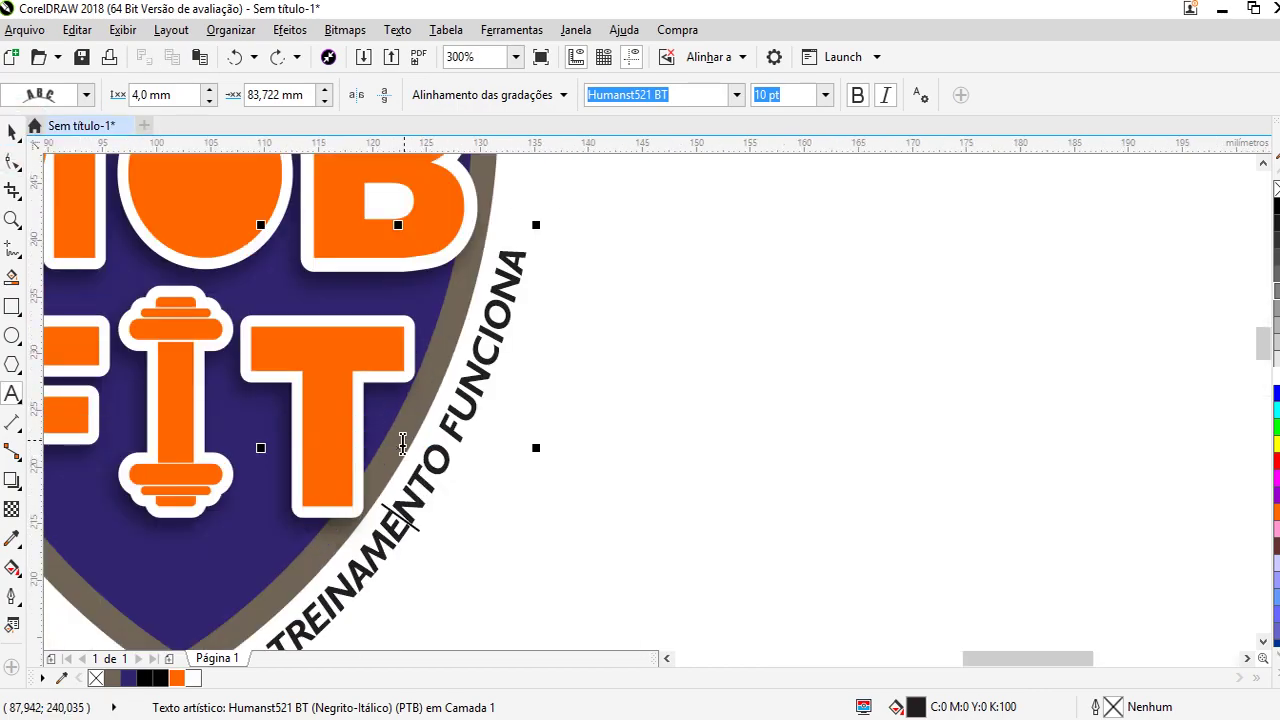
{"action": "left_click_drag", "start_coordinate": [400, 449], "coordinate": [409, 503]}
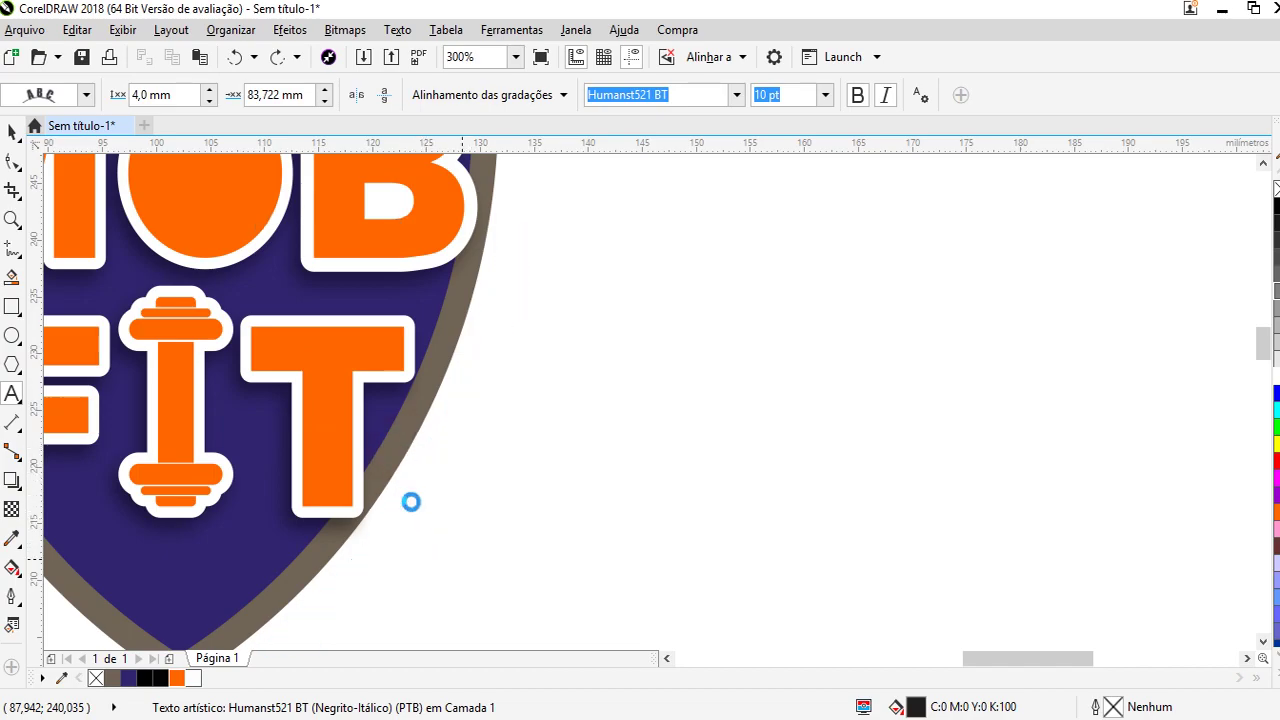
{"action": "scroll", "coordinate": [409, 503], "scroll_direction": "down", "scroll_amount": 3}
{"action": "scroll", "coordinate": [425, 515], "scroll_direction": "up", "scroll_amount": 3}
{"action": "left_click", "coordinate": [392, 451]}
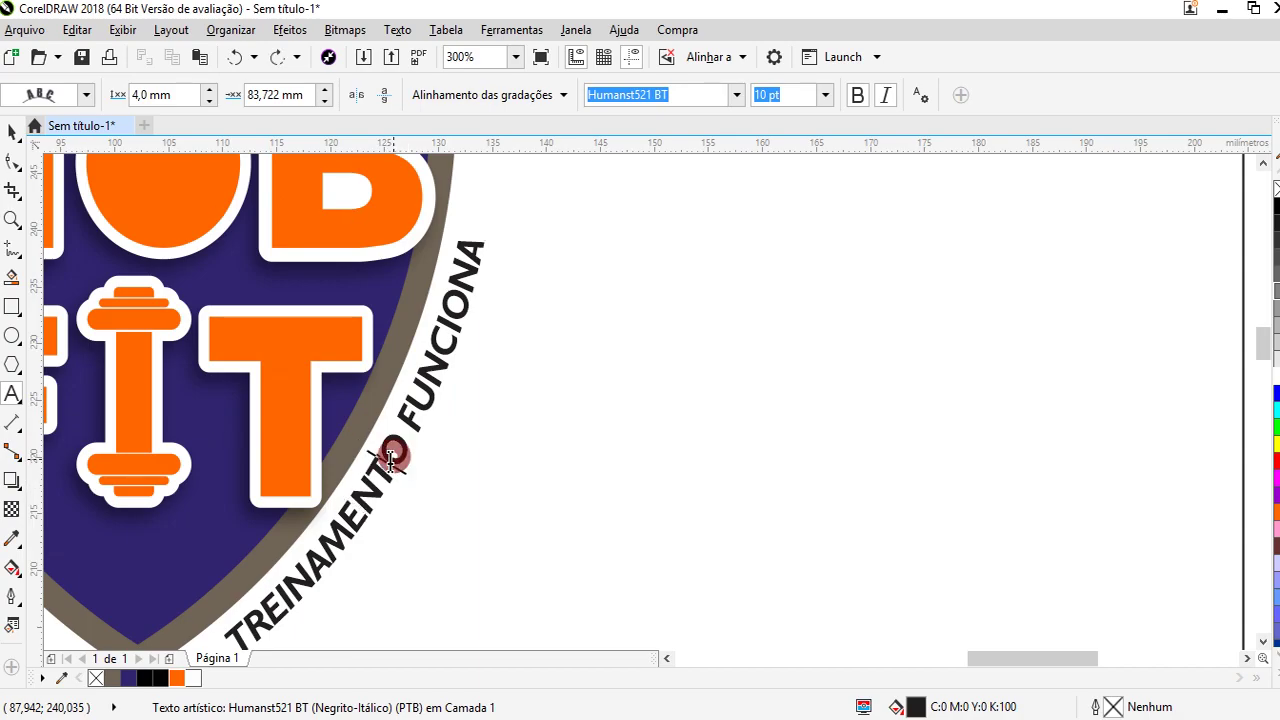
{"action": "triple_click", "coordinate": [400, 445]}
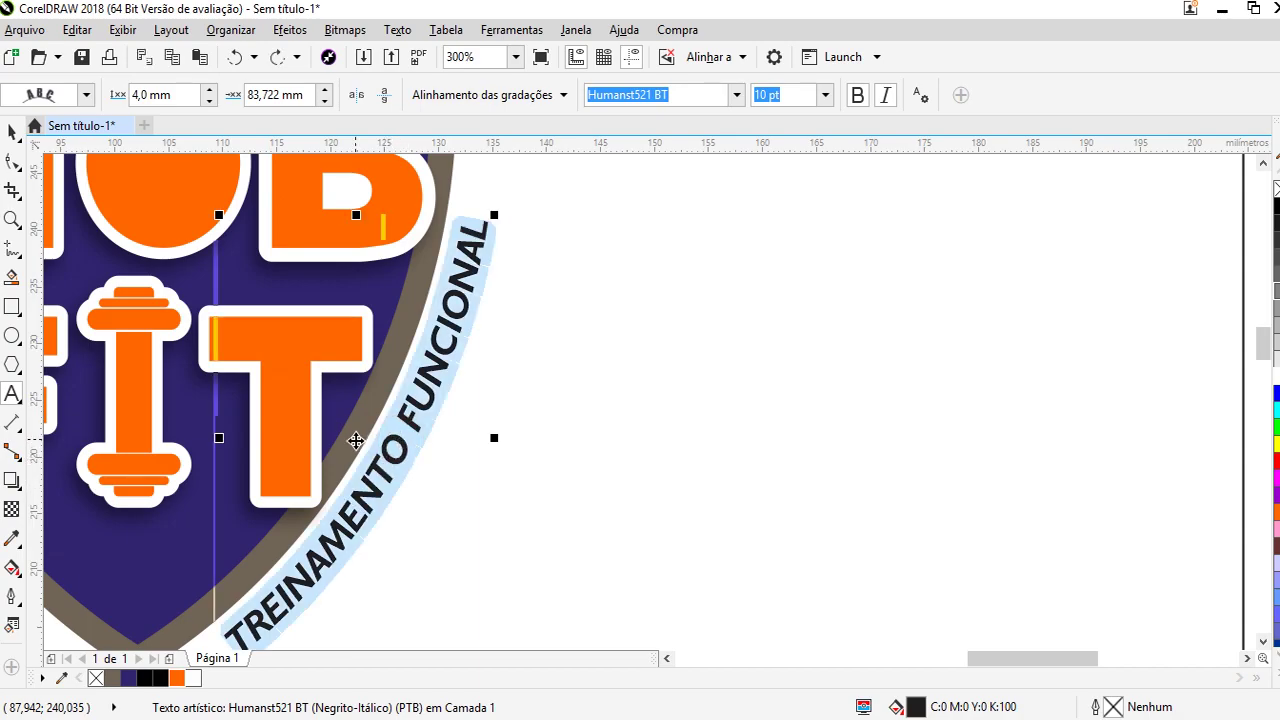
{"action": "scroll", "coordinate": [389, 394], "scroll_direction": "down", "scroll_amount": 3}
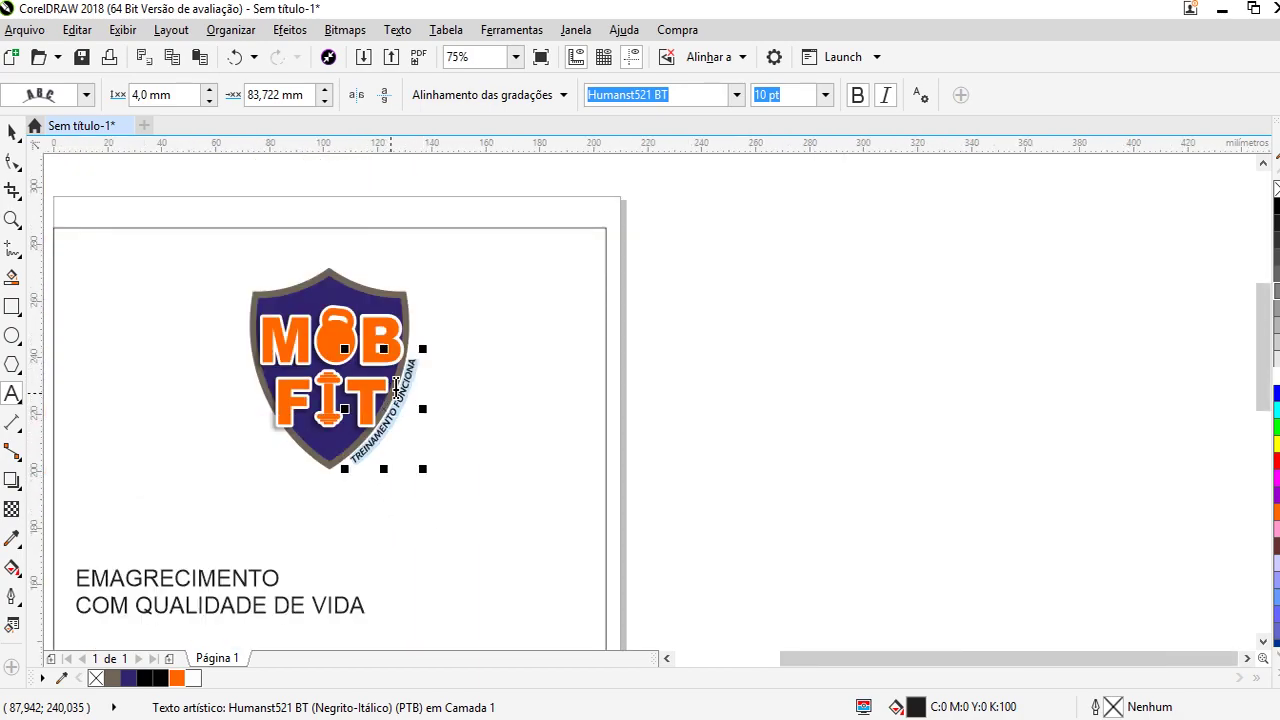
Move the curved TREINAMENTO FUNCIONAL text outward to 6 mm from the shield's edge, with an offset of about 92.1 mm along it
{"action": "scroll", "coordinate": [386, 398], "scroll_direction": "up", "scroll_amount": 2}
{"action": "left_click_drag", "start_coordinate": [386, 398], "coordinate": [394, 424]}
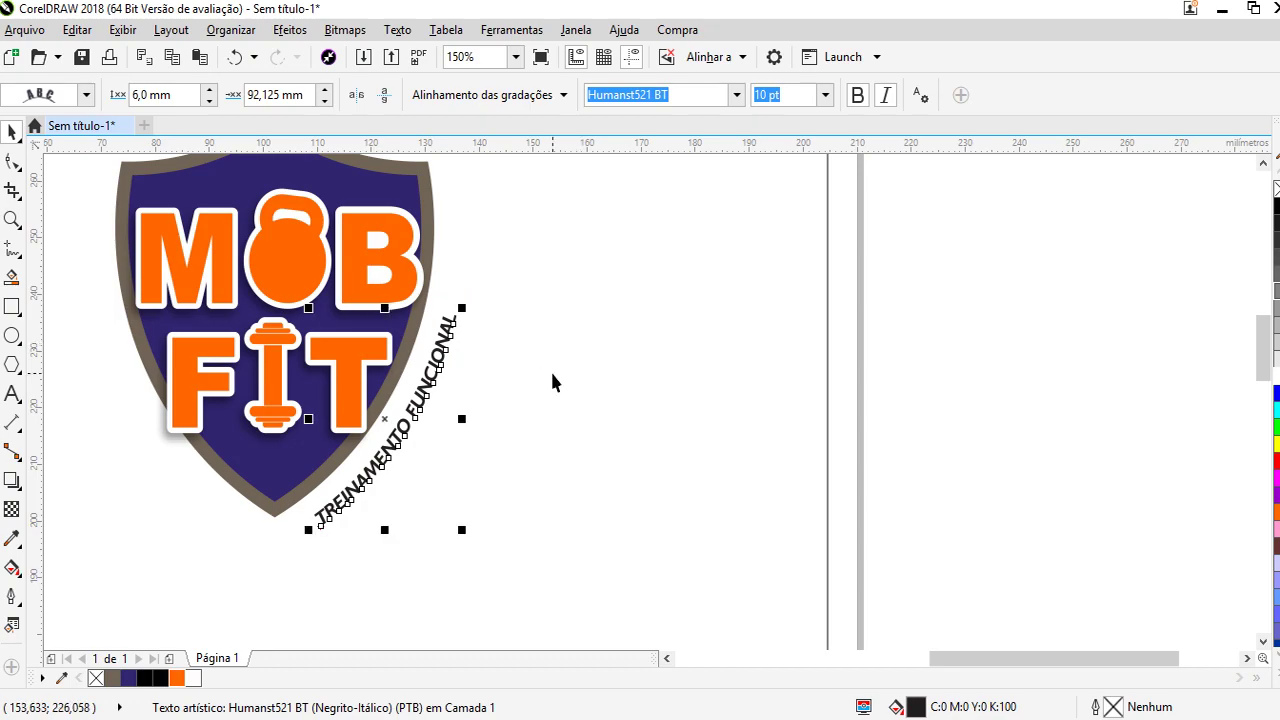
{"action": "scroll", "coordinate": [374, 468], "scroll_direction": "up", "scroll_amount": 1}
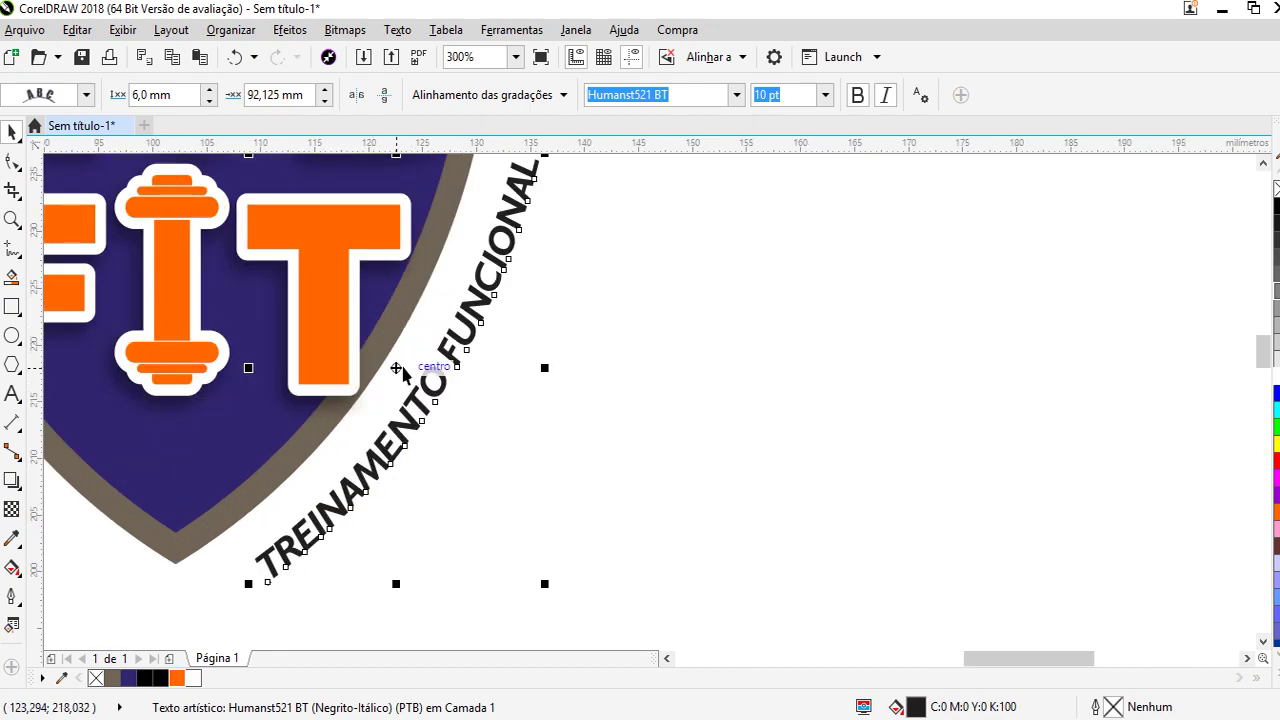
Move the curved TREINAMENTO FUNCIONAL text in to 4 mm from the shield's edge, about 87.2 mm along it, and fill it with the shield's dark blue
{"action": "mouse_move", "coordinate": [395, 367]}
{"action": "left_mouse_down"}
{"action": "mouse_move", "coordinate": [340, 358]}
{"action": "mouse_move", "coordinate": [374, 355]}
{"action": "left_mouse_up"}
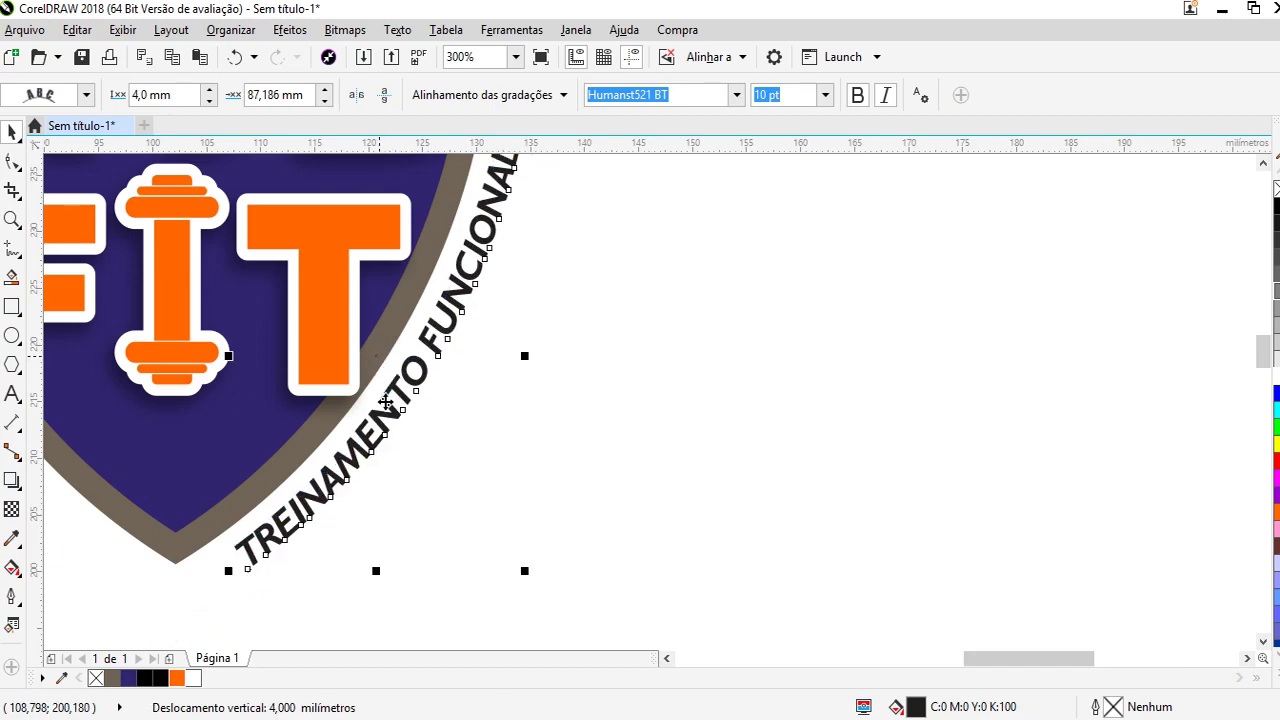
{"action": "left_click", "coordinate": [128, 678]}
{"action": "key", "text": "F4"}
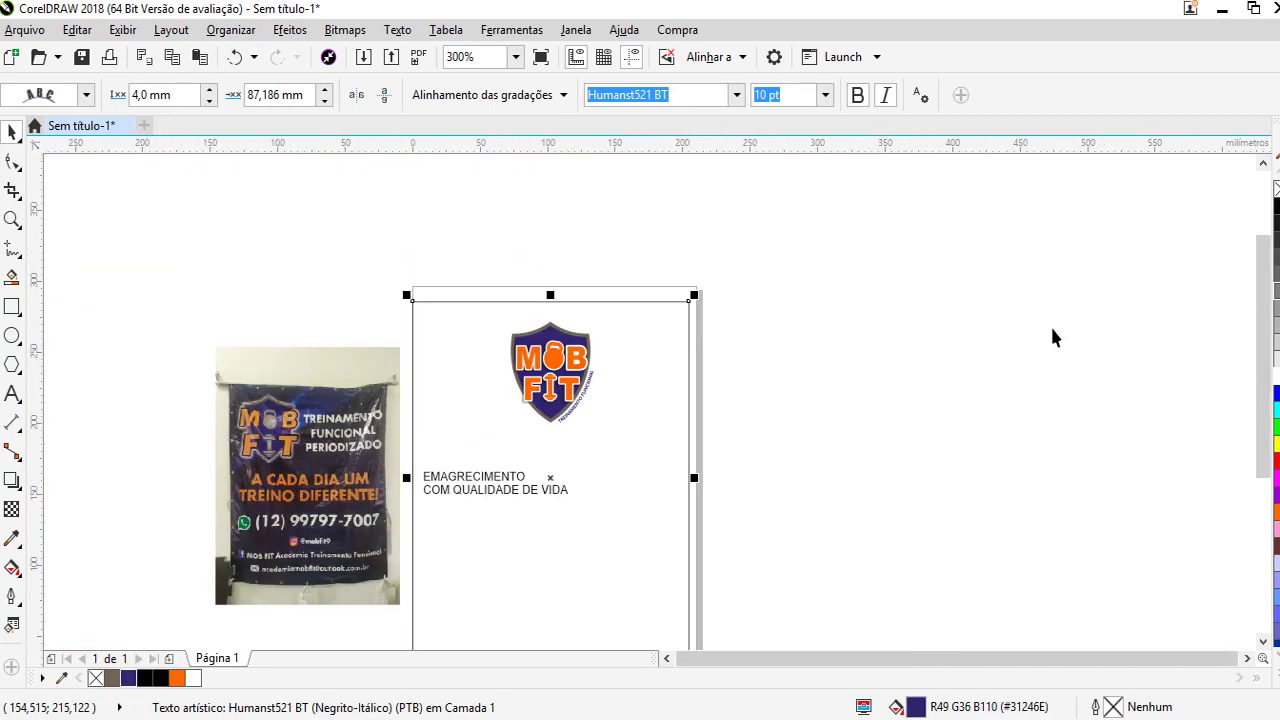
{"action": "left_click", "coordinate": [1020, 300]}
{"action": "key", "text": "F4"}
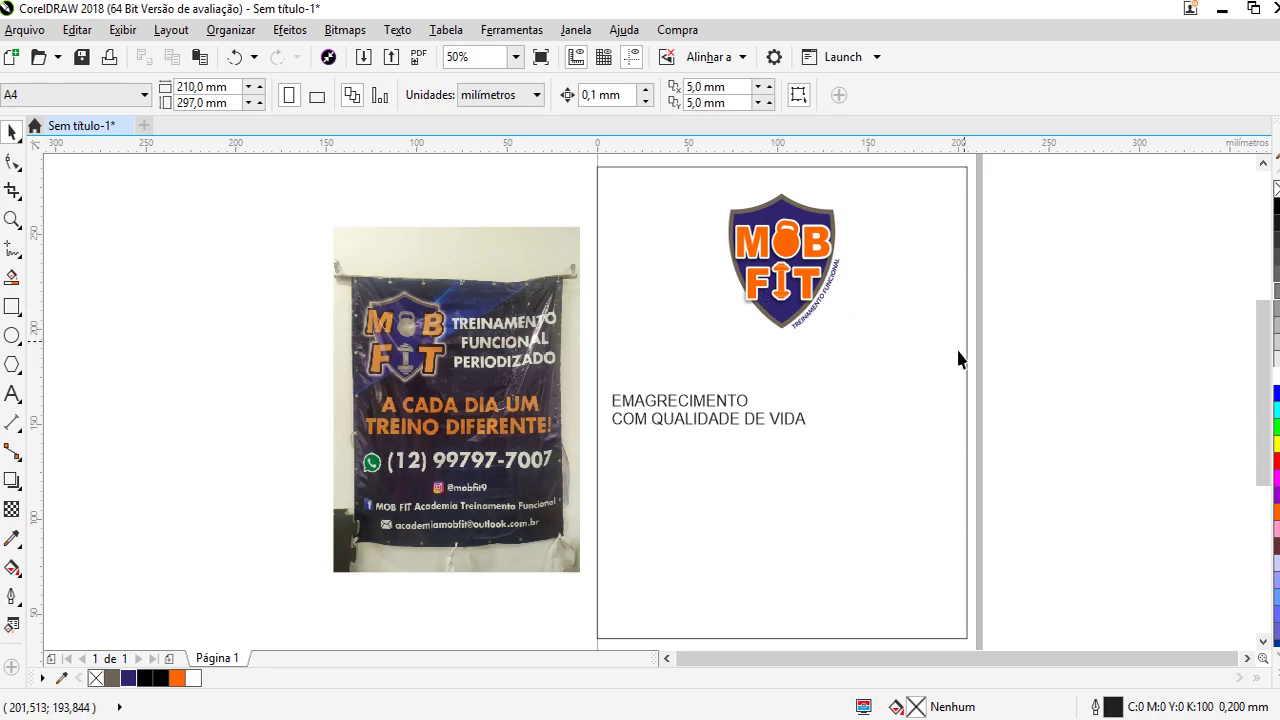
Break the two-line slogan into separate lines and enlarge the EMAGRECIMENTO line to about 52 pt
{"action": "left_click", "coordinate": [650, 410]}
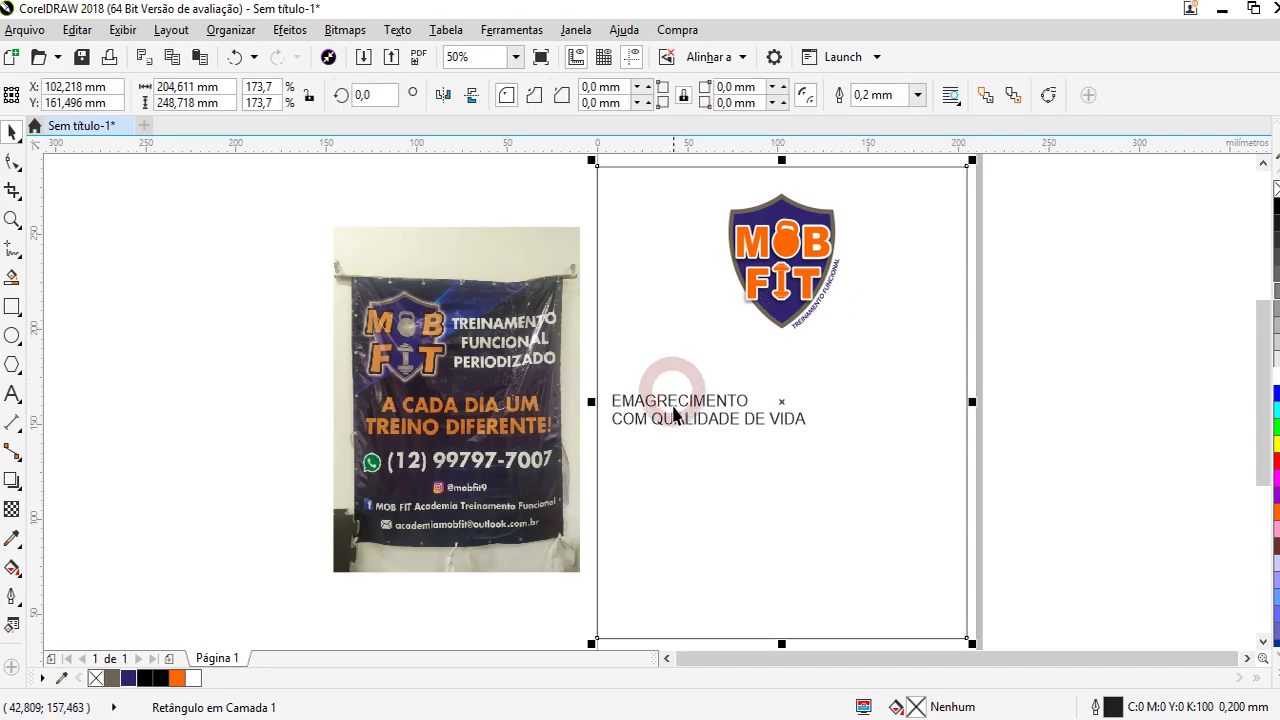
{"action": "left_click", "coordinate": [650, 410]}
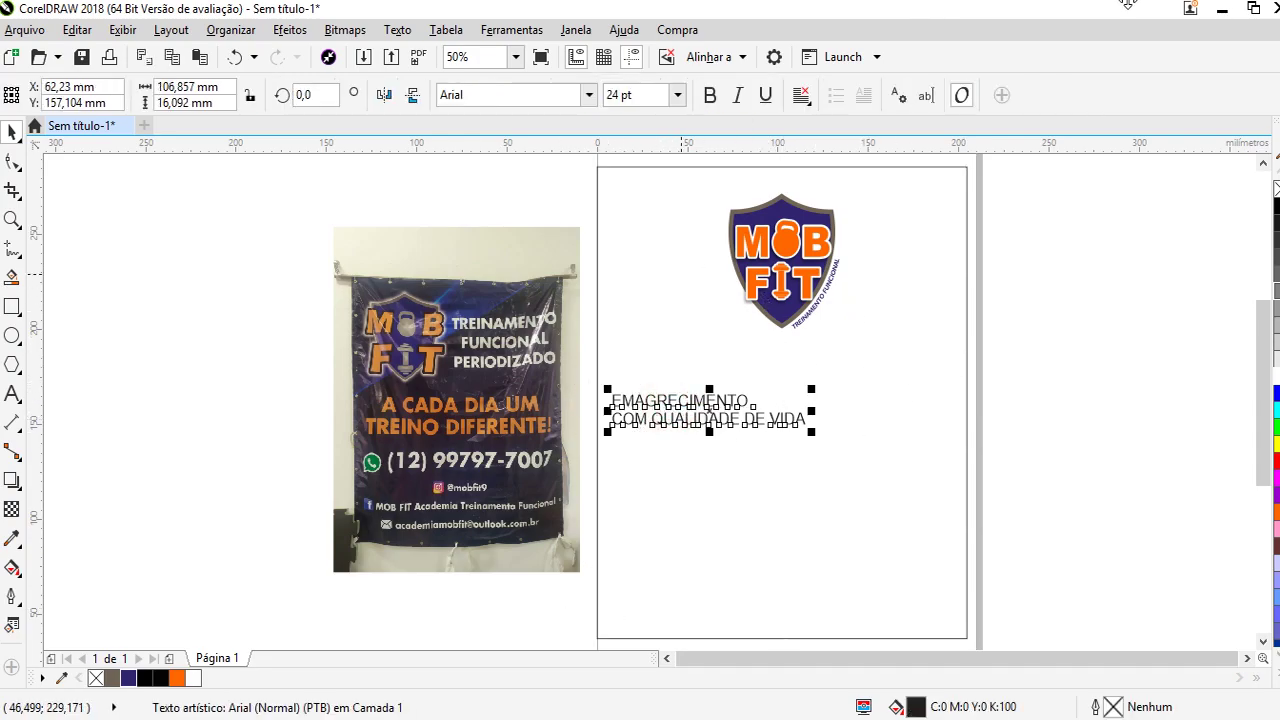
{"action": "key", "text": "ctrl+k"}
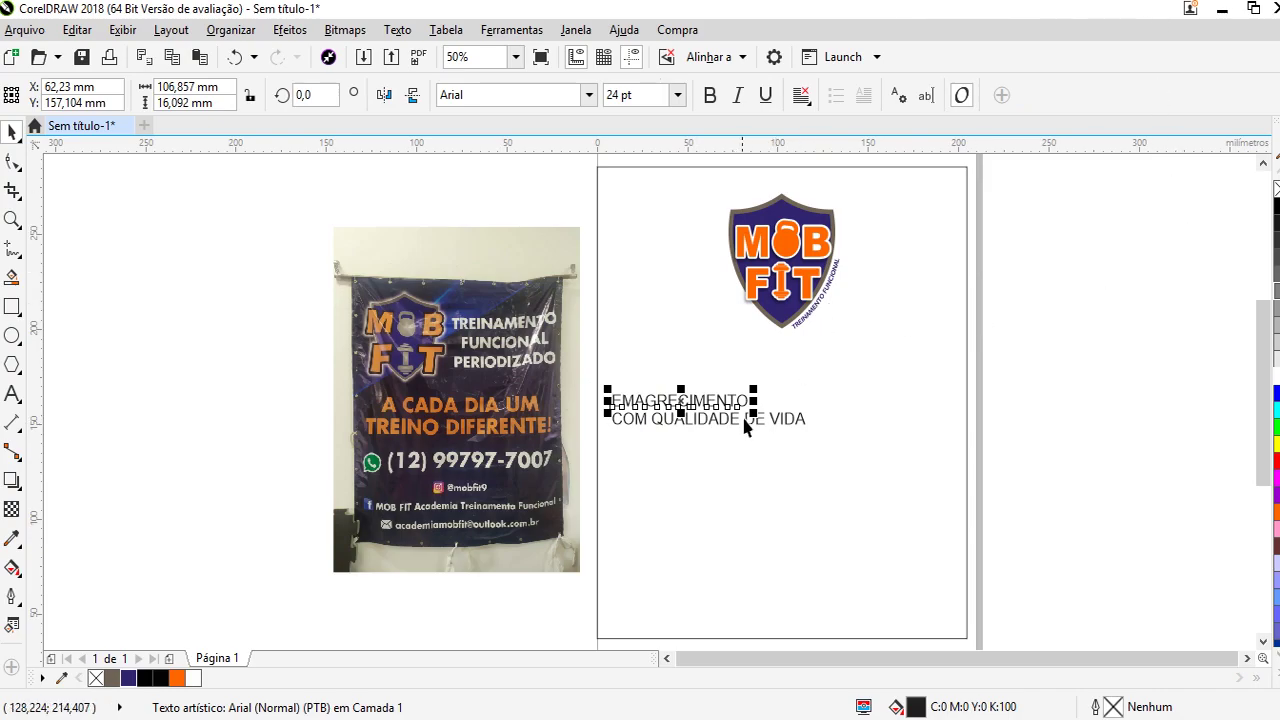
{"action": "left_click_drag", "start_coordinate": [755, 390], "coordinate": [912, 334]}
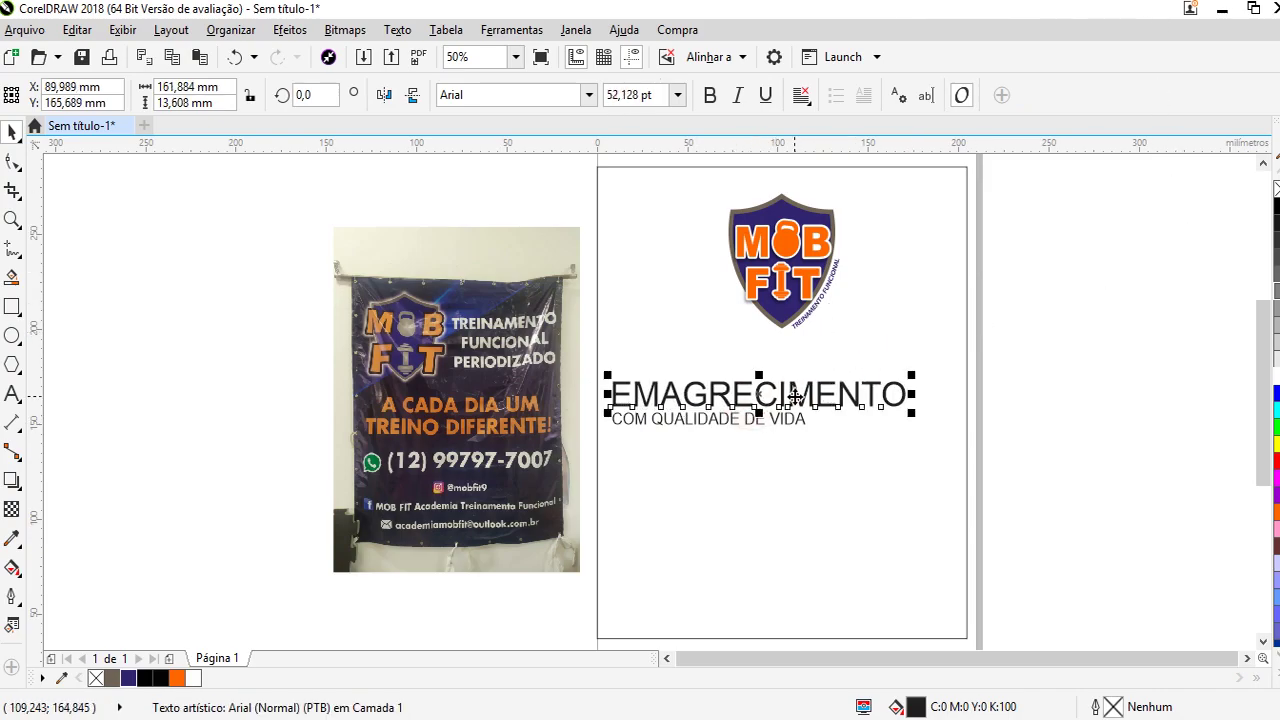
Try the Humanst521 BT and Arial Black fonts on the EMAGRECIMENTO line
{"action": "left_click", "coordinate": [589, 94]}
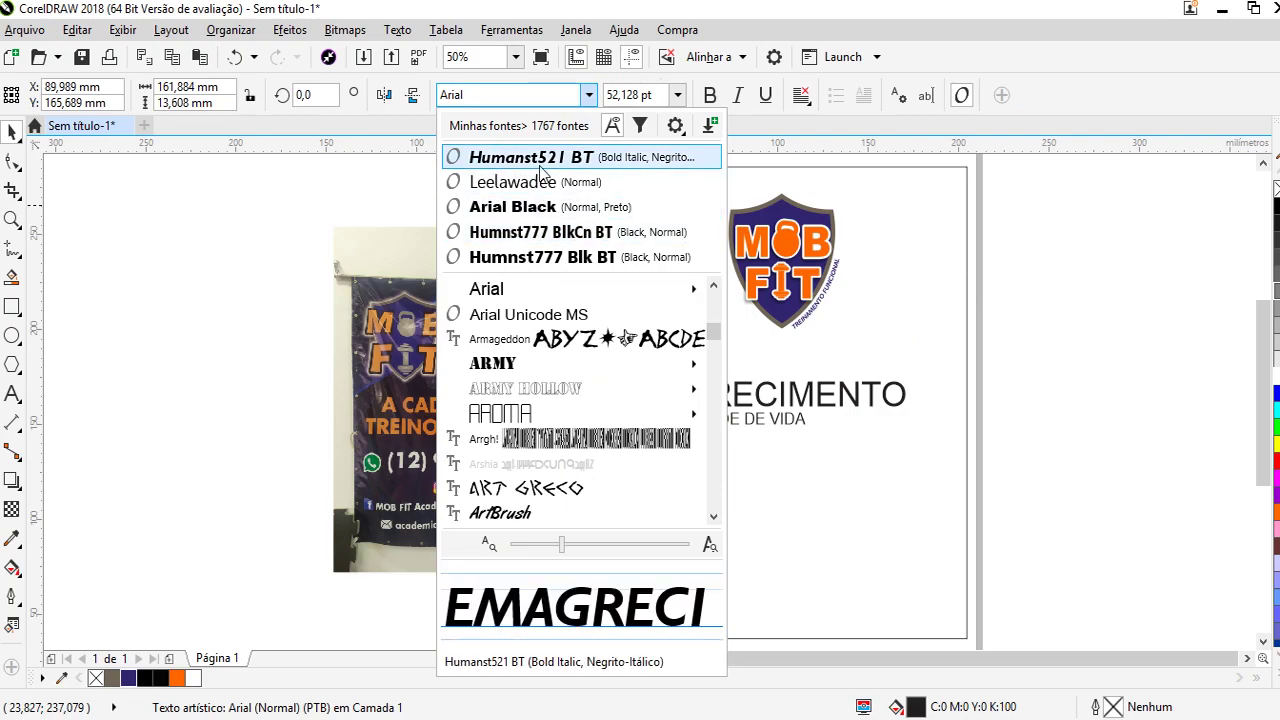
{"action": "left_click", "coordinate": [538, 172]}
{"action": "left_click", "coordinate": [589, 94]}
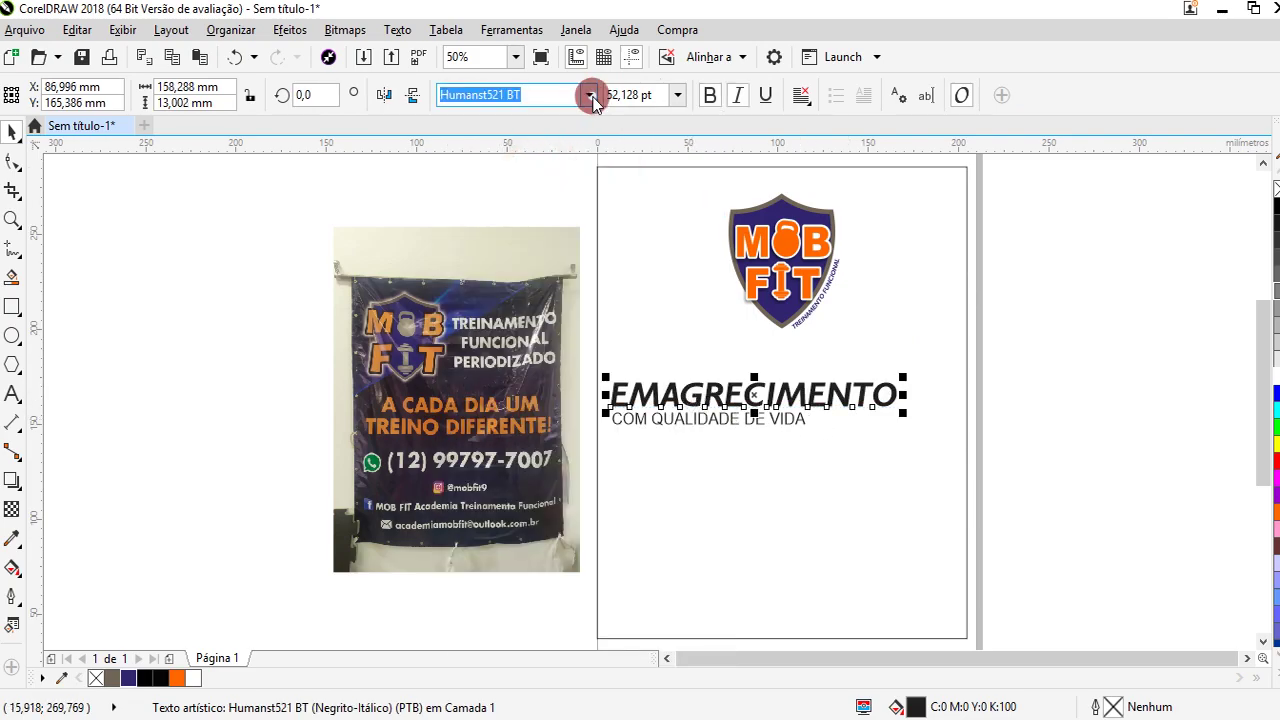
{"action": "left_click", "coordinate": [503, 206]}
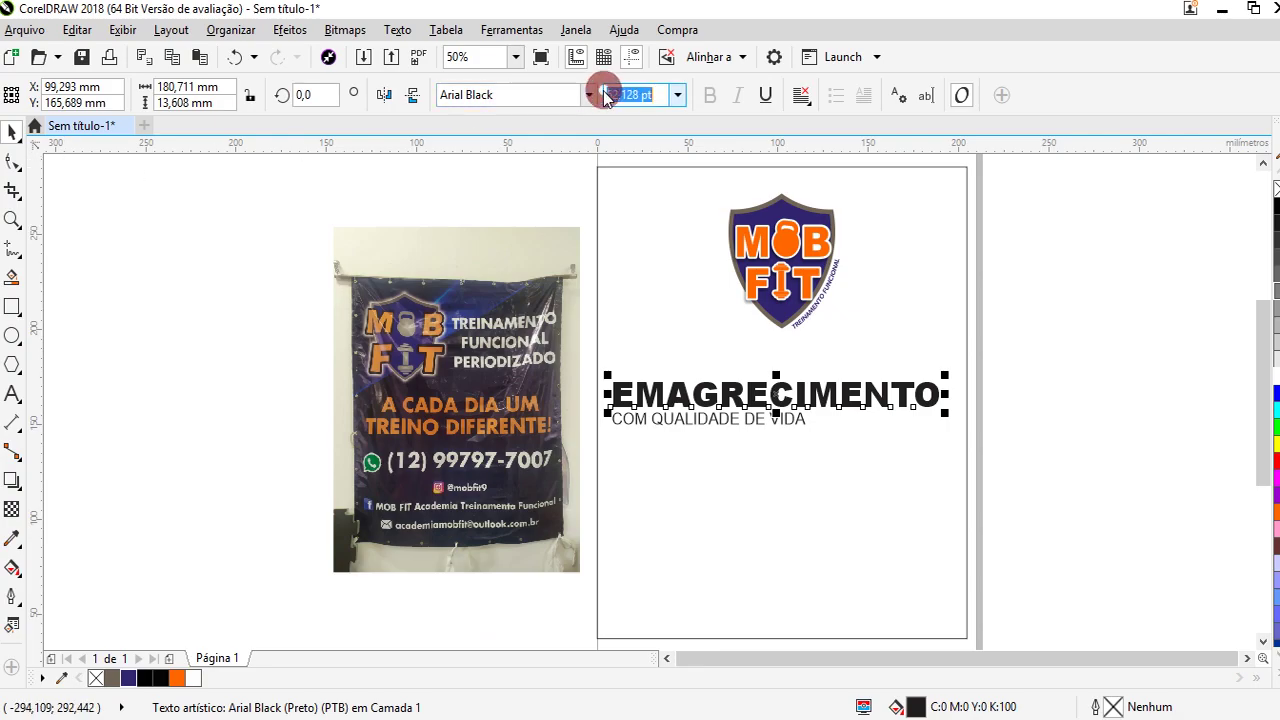
Set the EMAGRECIMENTO line in bold Futura Md BT without italics
{"action": "left_click", "coordinate": [561, 95]}
{"action": "type", "text": "Fu"}
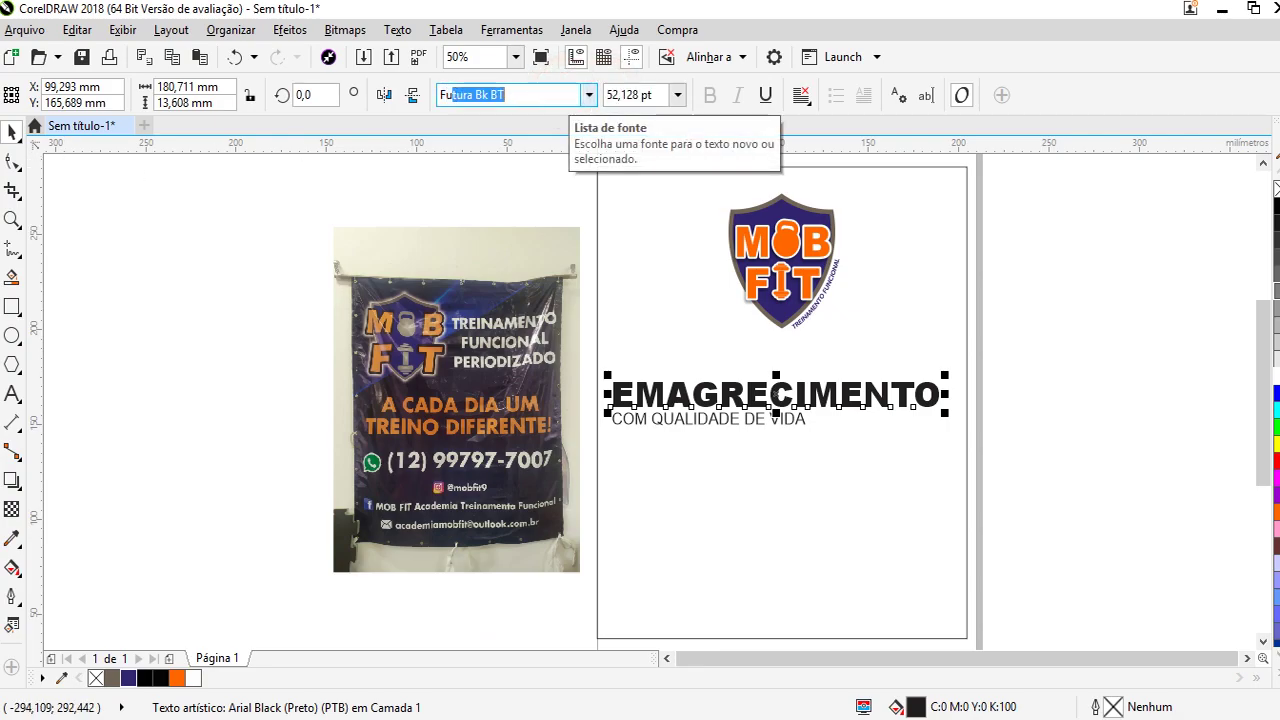
{"action": "type", "text": "tura"}
{"action": "key", "text": "Return"}
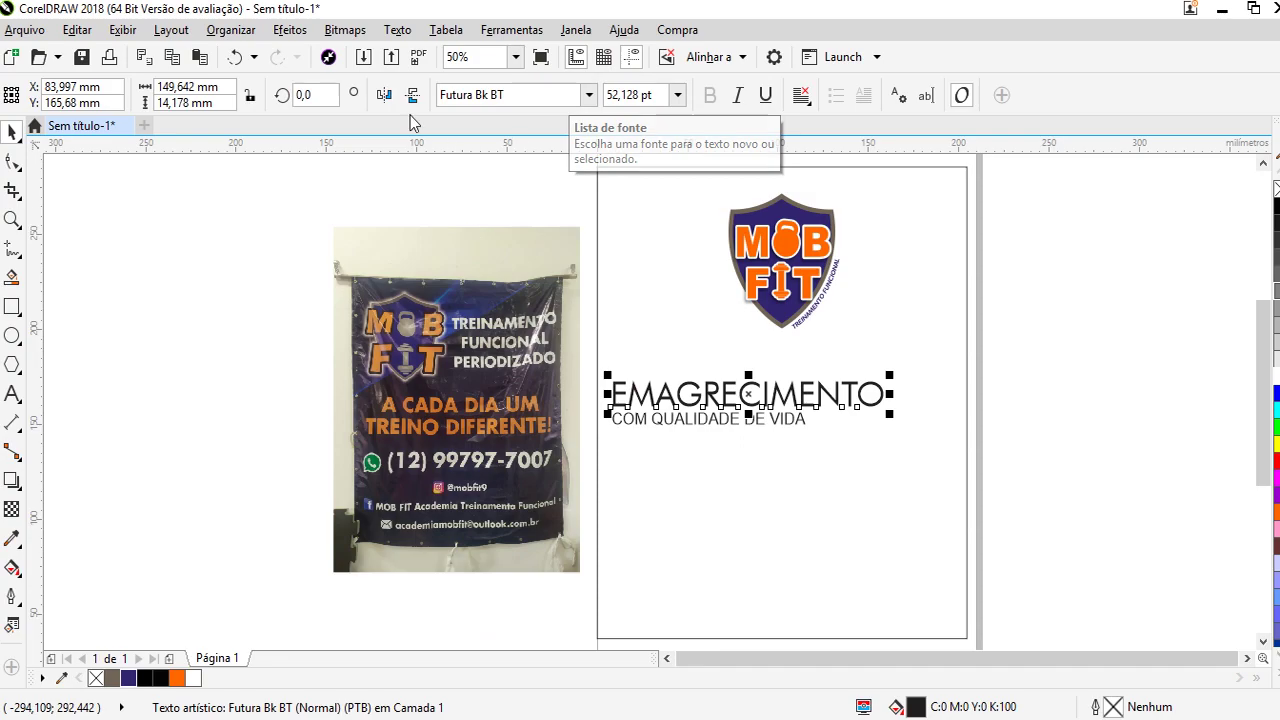
{"action": "left_click", "coordinate": [589, 96]}
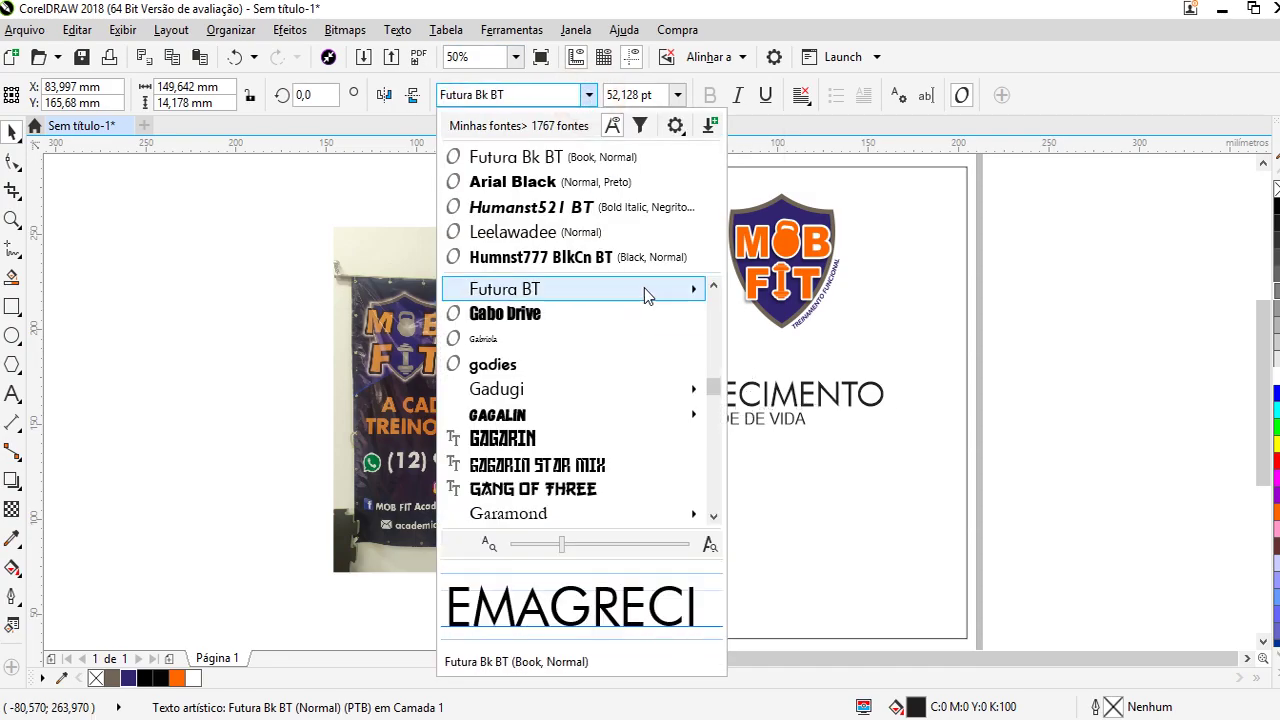
{"action": "mouse_move", "coordinate": [694, 290]}
{"action": "left_click", "coordinate": [800, 418]}
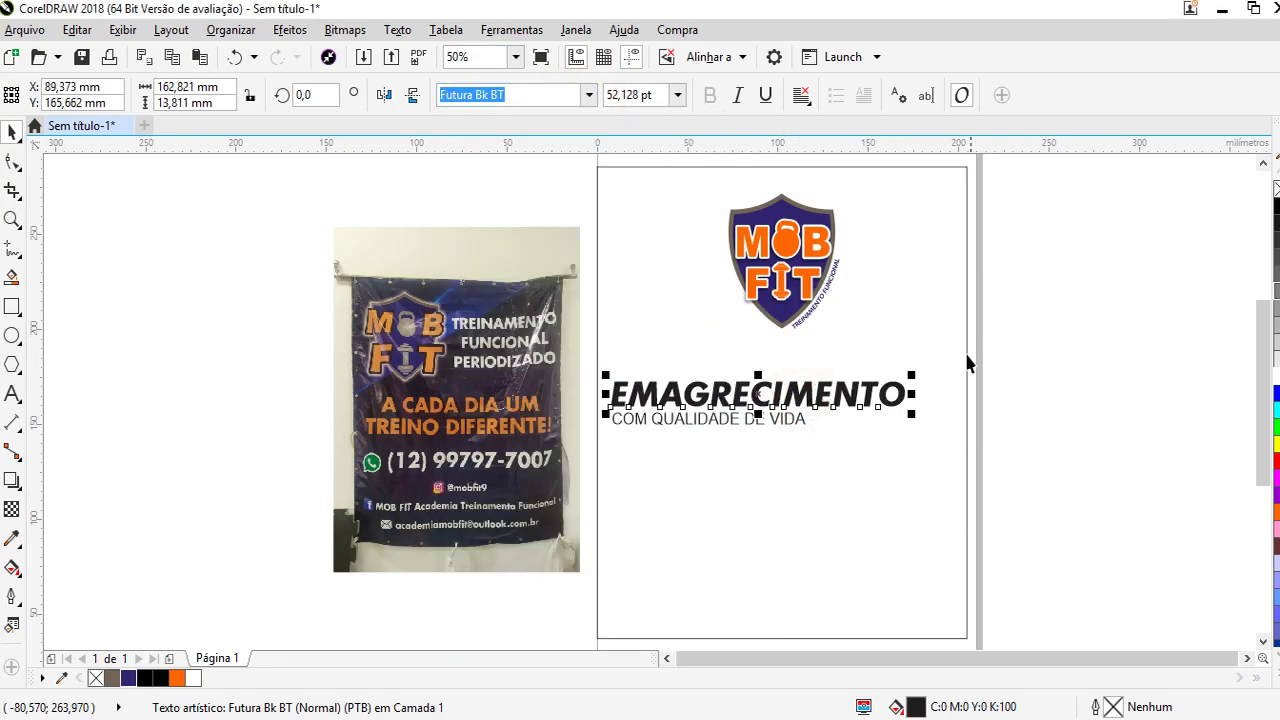
{"action": "scroll", "coordinate": [964, 350], "scroll_direction": "up", "scroll_amount": 2}
{"action": "left_click", "coordinate": [737, 95]}
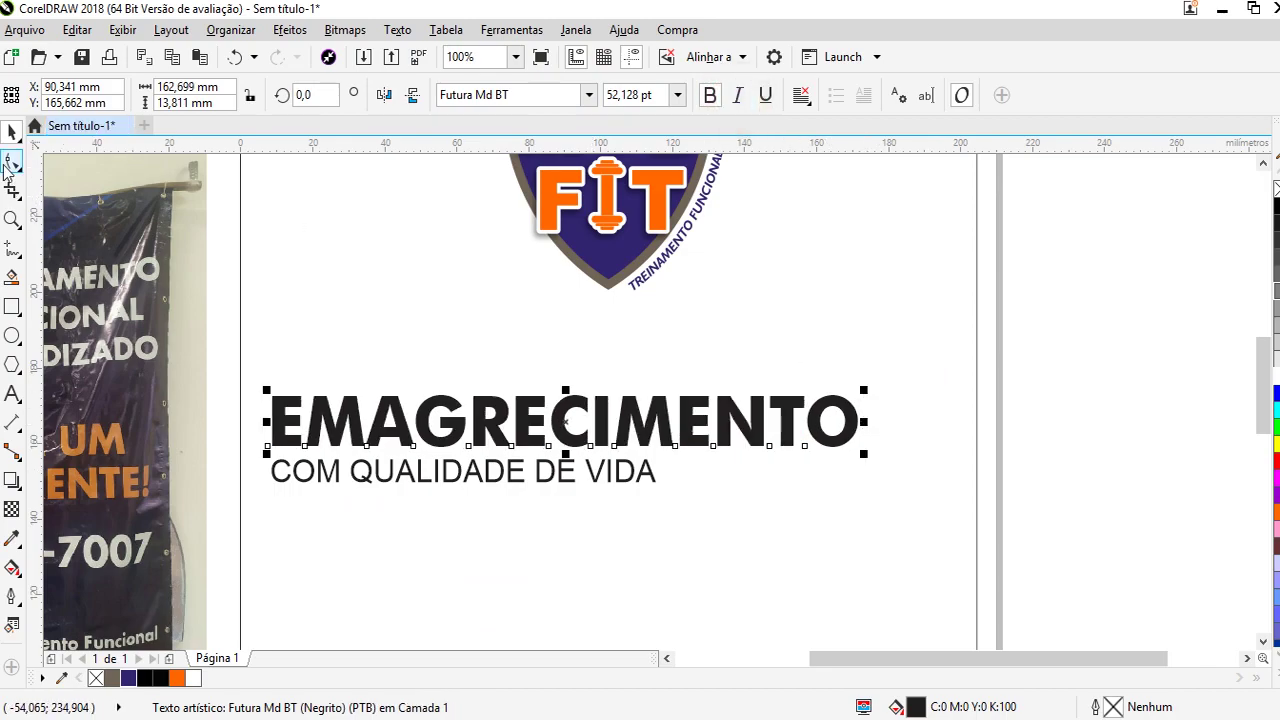
Tighten the letter spacing of EMAGRECIMENTO with the Shape tool to a width of about 155.5 mm
{"action": "left_click", "coordinate": [8, 164]}
{"action": "left_click_drag", "start_coordinate": [865, 459], "coordinate": [838, 456]}
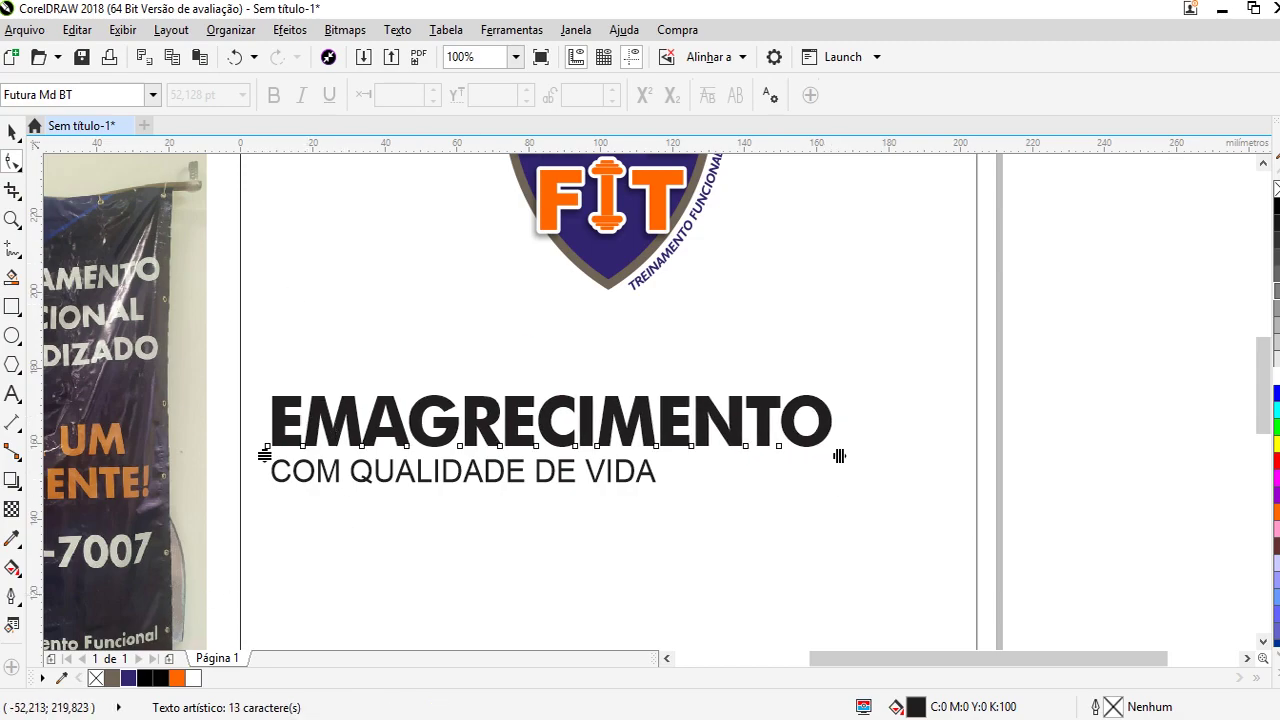
{"action": "left_click", "coordinate": [8, 130]}
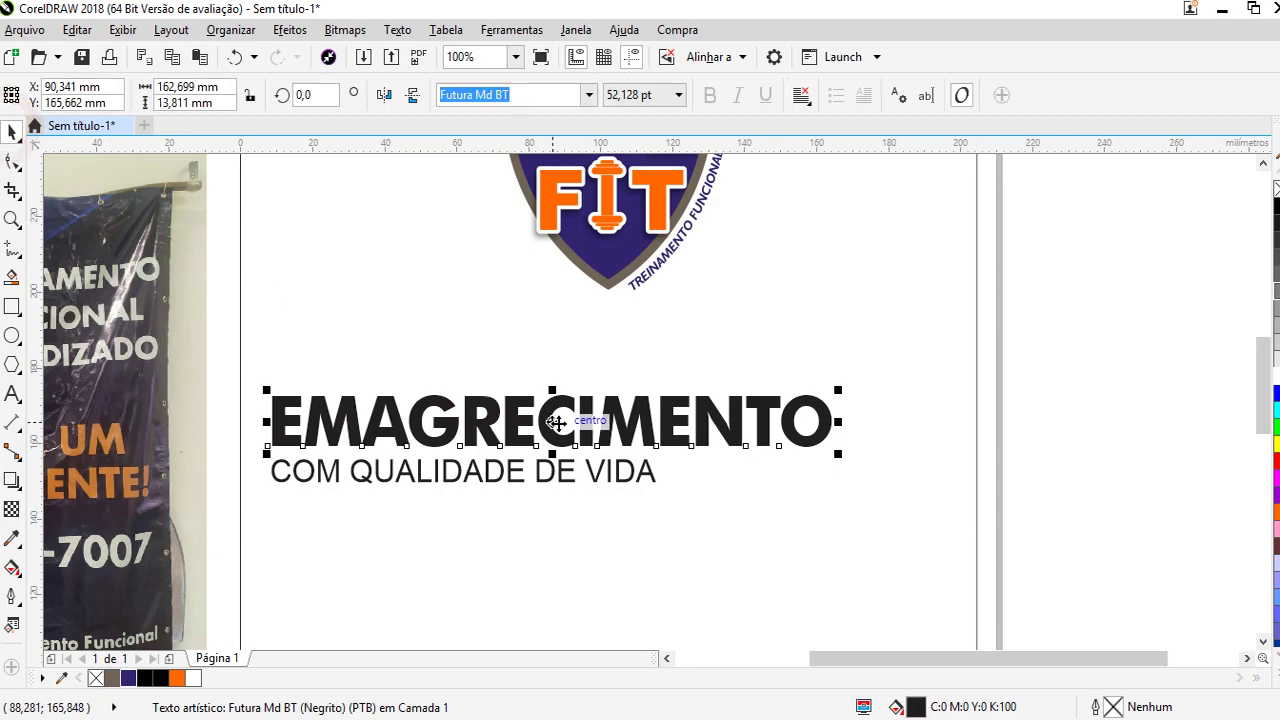
Move EMAGRECIMENTO up closer to the shield, enlarge it slightly, and centre it horizontally on the banner rectangle
{"action": "left_click_drag", "start_coordinate": [543, 425], "coordinate": [574, 381]}
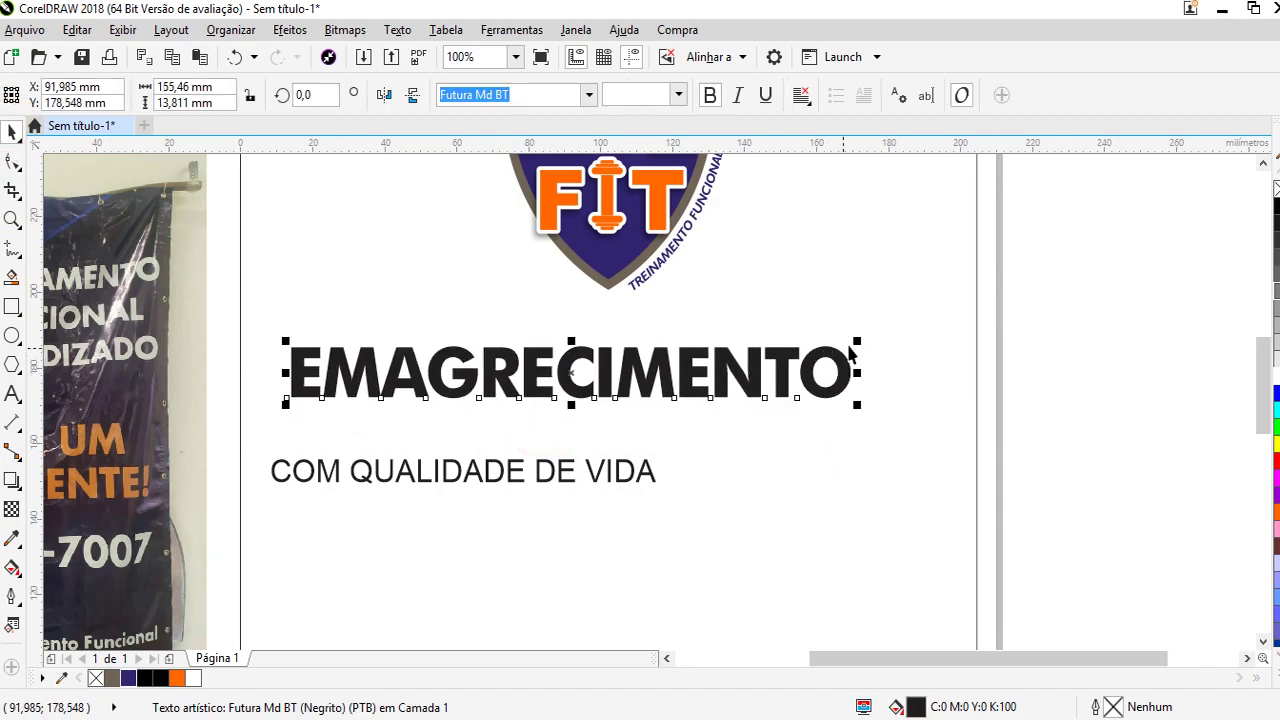
{"action": "left_click_drag", "start_coordinate": [861, 340], "coordinate": [920, 345]}
{"action": "left_click", "coordinate": [877, 295]}
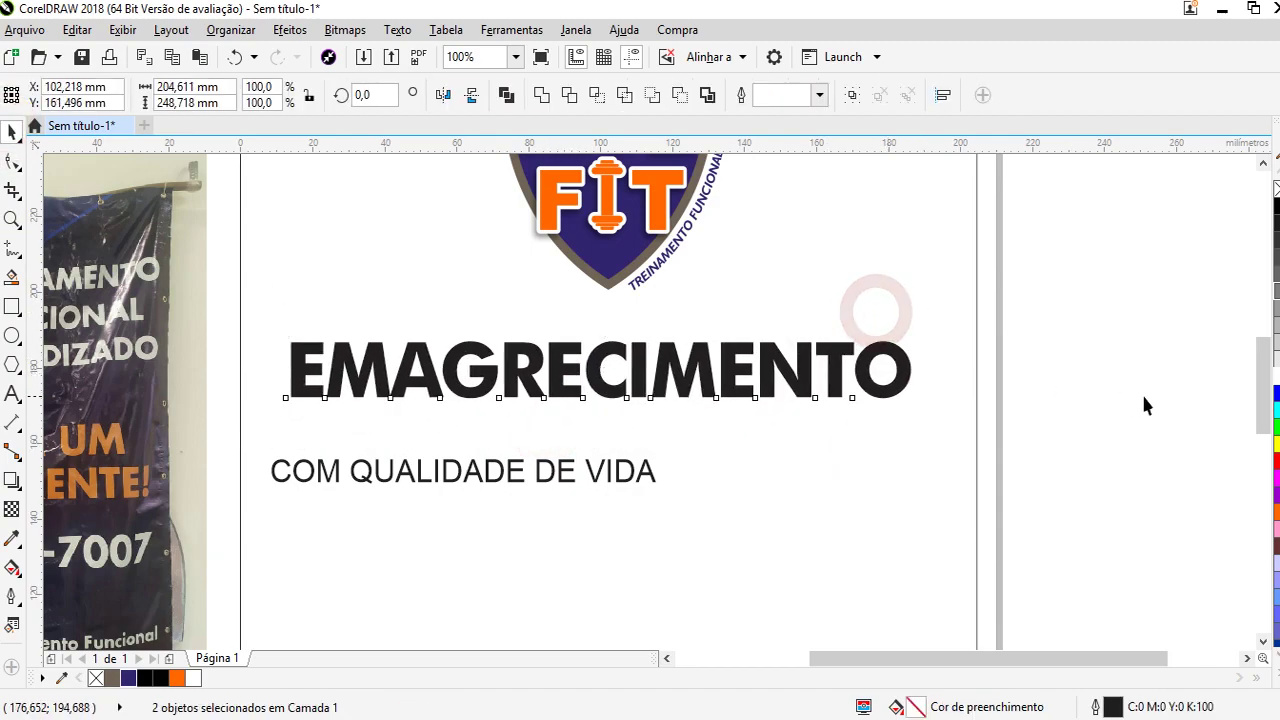
{"action": "left_click", "coordinate": [1133, 392]}
Place COM QUALIDADE DE VIDA directly beneath EMAGRECIMENTO and enlarge it to about 38.6 pt to match that line's width
{"action": "left_click", "coordinate": [565, 478]}
{"action": "left_click_drag", "start_coordinate": [566, 470], "coordinate": [595, 426]}
{"action": "left_click_drag", "start_coordinate": [691, 439], "coordinate": [897, 492]}
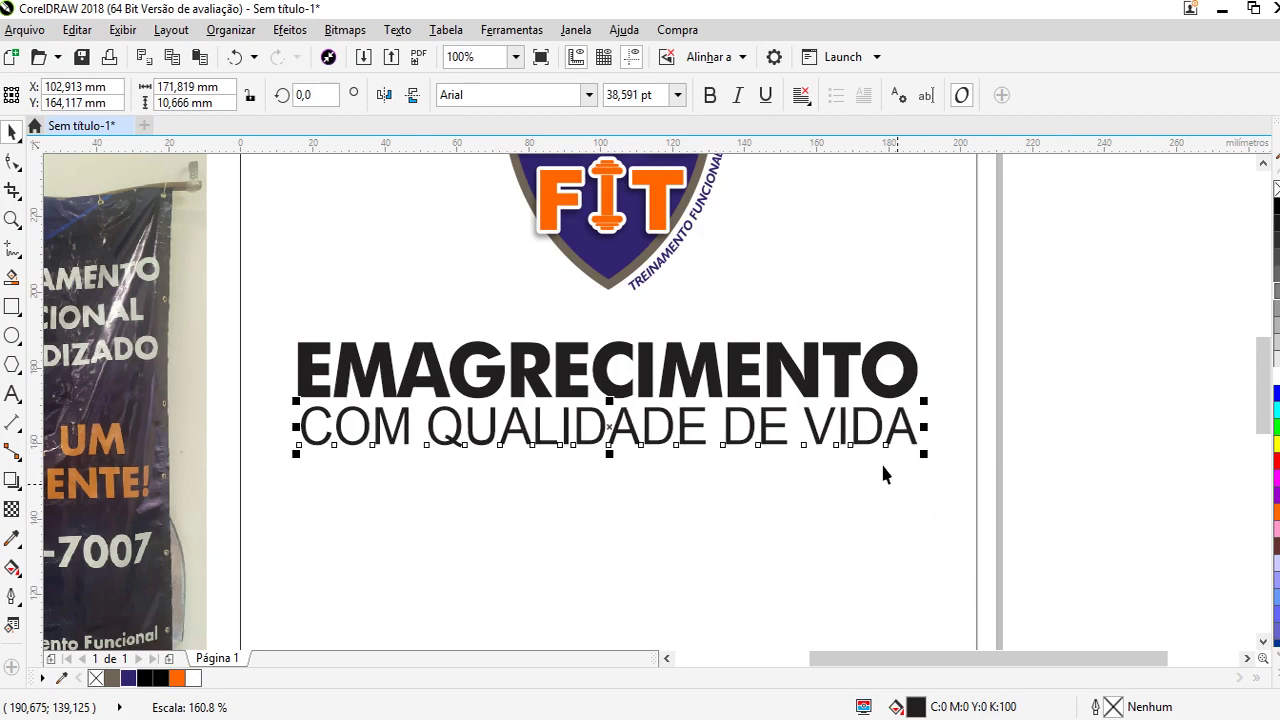
{"action": "left_click", "coordinate": [845, 388], "text": "shift"}
{"action": "left_click", "coordinate": [1134, 392]}
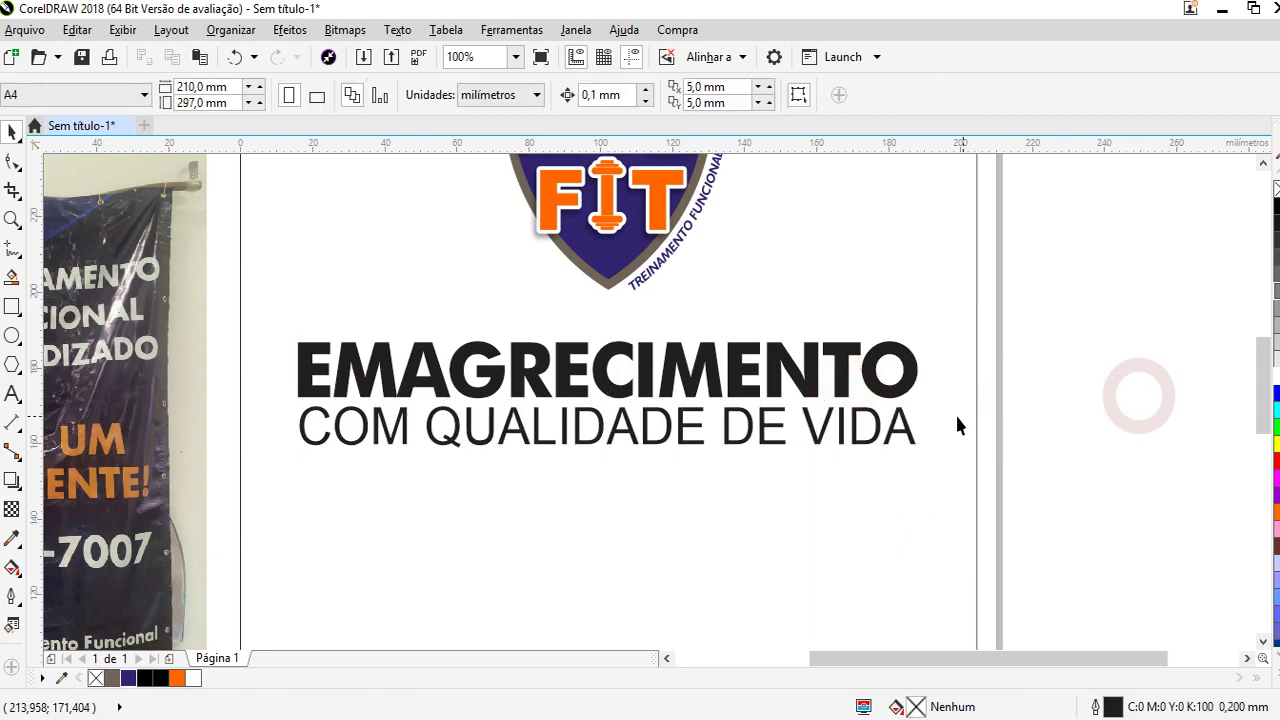
{"action": "key", "text": "F3"}
{"action": "key", "text": "F3"}
{"action": "left_click", "coordinate": [903, 368]}
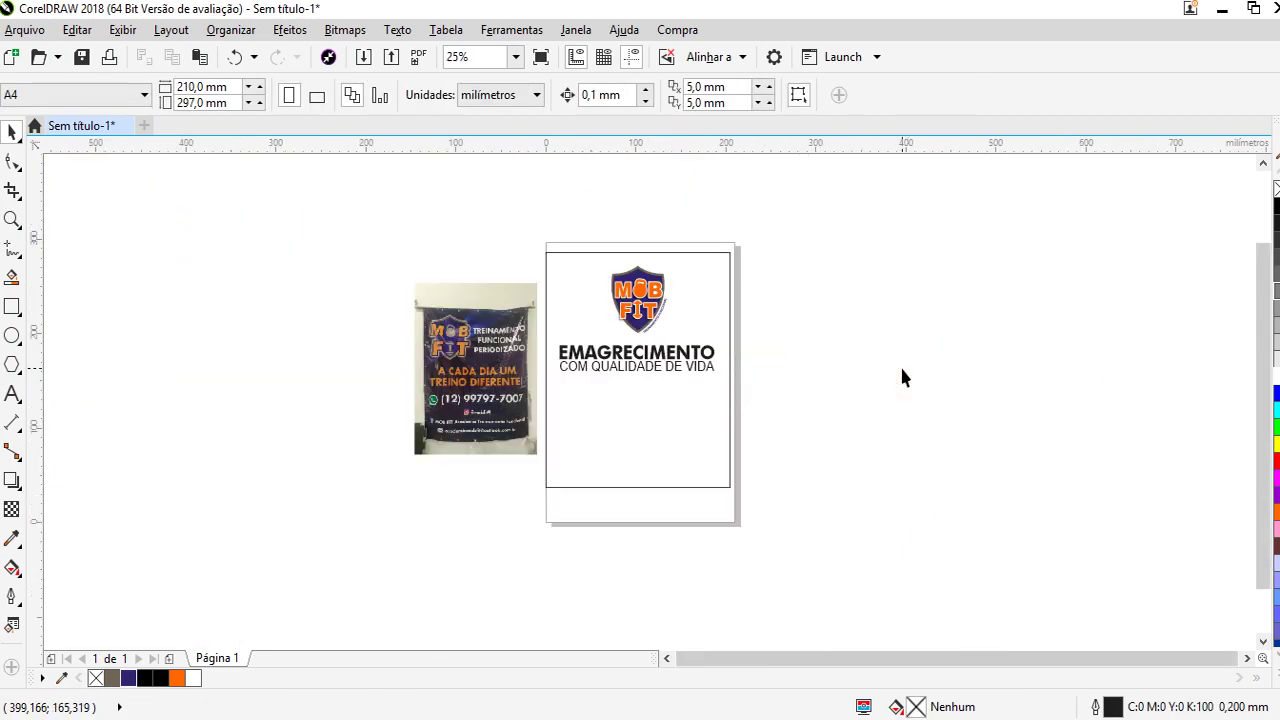
{"action": "scroll", "coordinate": [714, 366], "scroll_direction": "up", "scroll_amount": 1}
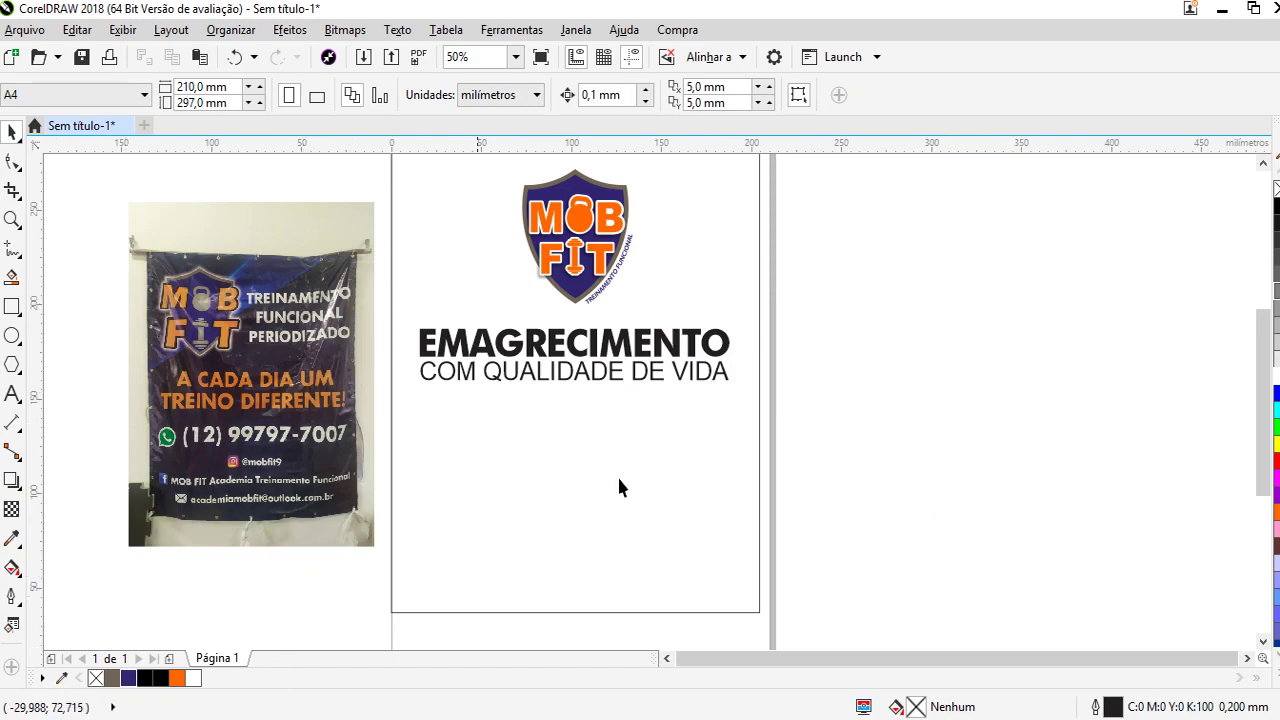
{"action": "left_click_drag", "start_coordinate": [960, 305], "coordinate": [409, 491]}
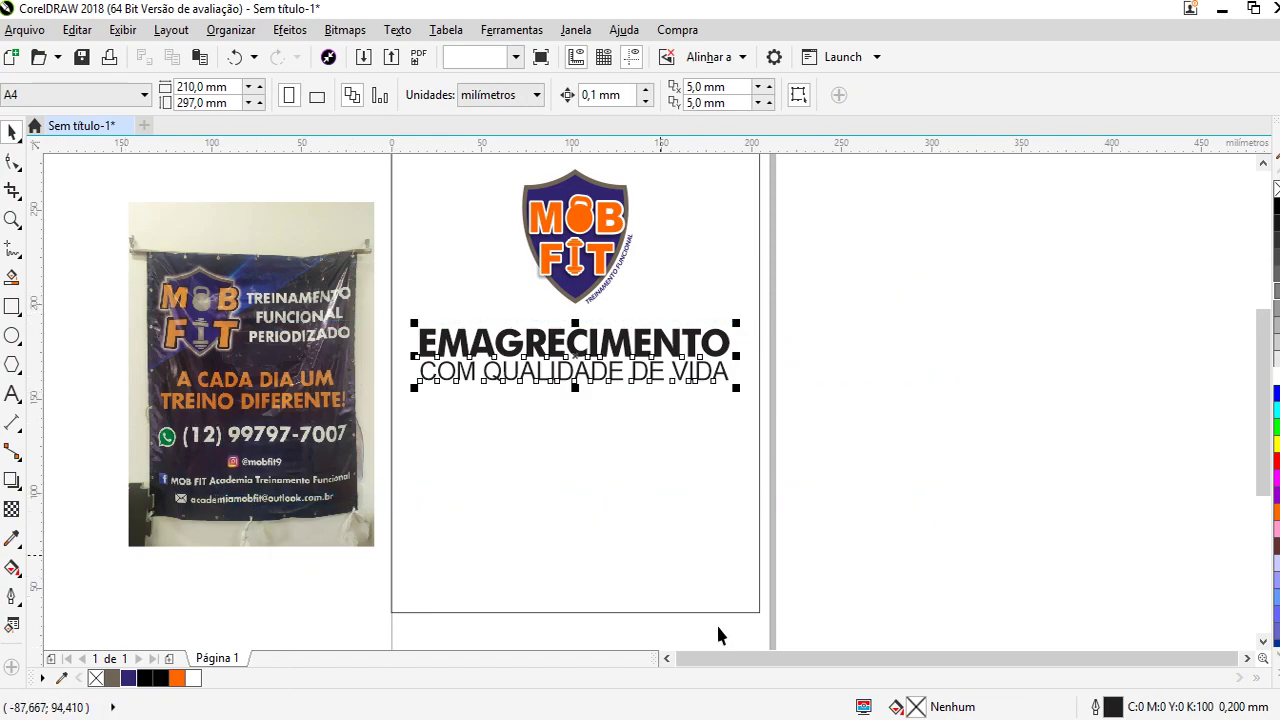
{"action": "left_click", "coordinate": [1060, 356]}
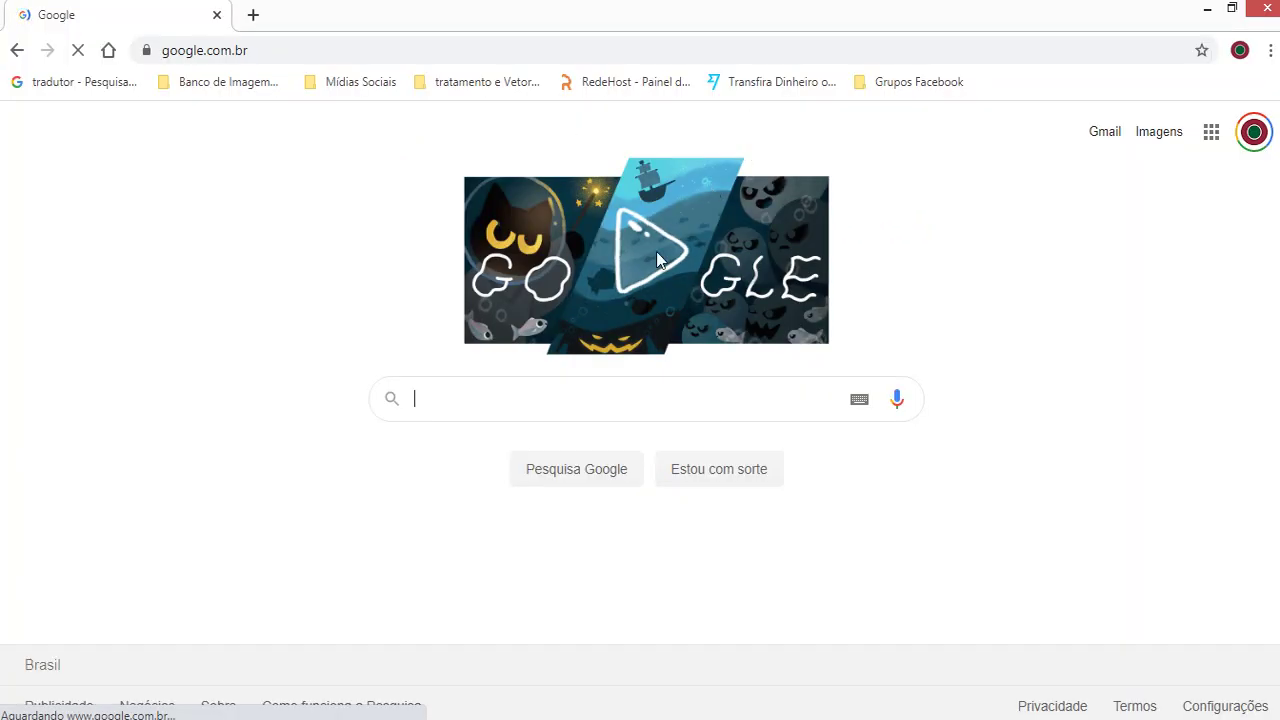
{"action": "left_click", "coordinate": [530, 404]}
{"action": "type", "text": "GOOG"}
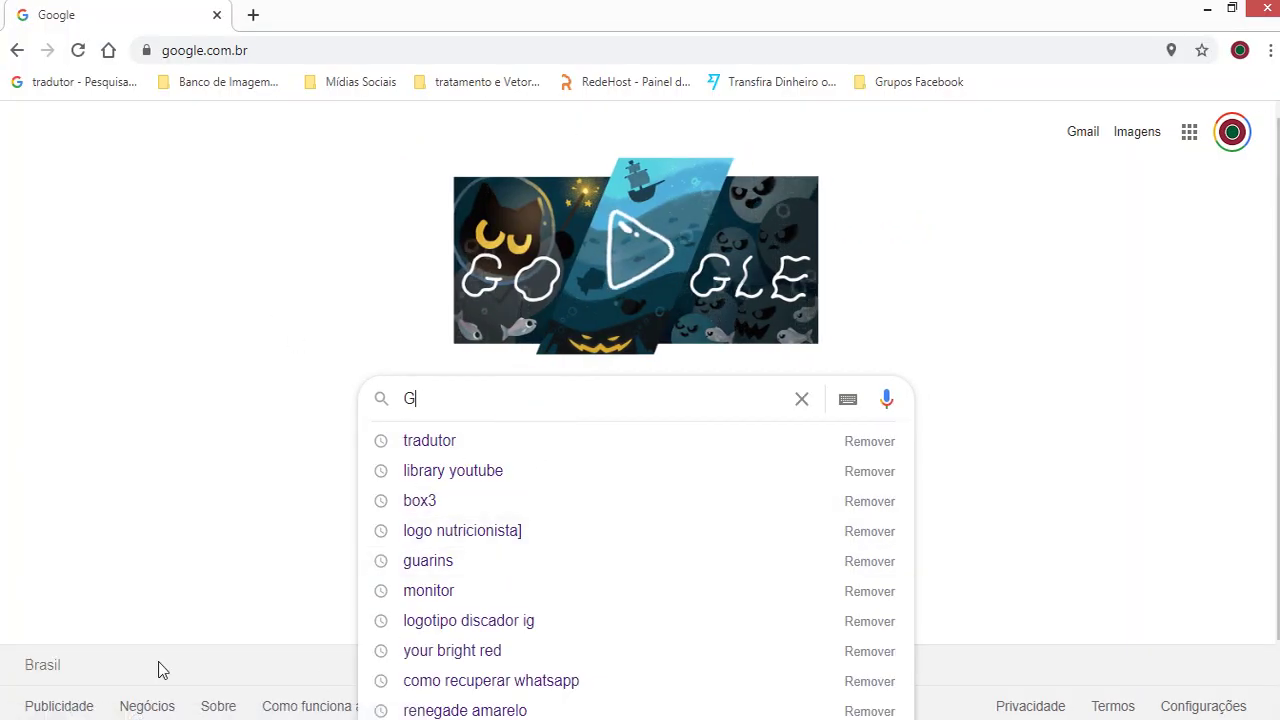
{"action": "key", "text": "BackSpace"}
{"action": "key", "text": "BackSpace"}
{"action": "key", "text": "BackSpace"}
{"action": "key", "text": "BackSpace"}
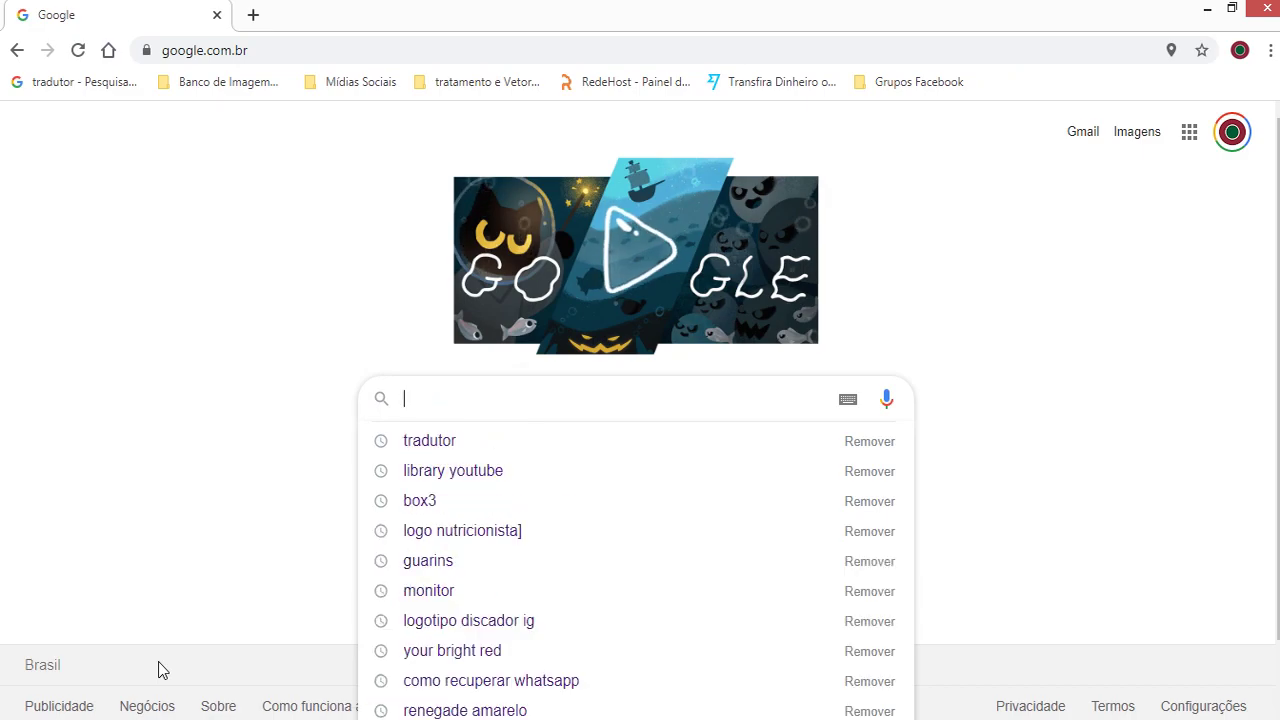
In the web browser, open Google Images and search for "background BLACK"
{"action": "left_click", "coordinate": [957, 368]}
{"action": "left_click", "coordinate": [1140, 132]}
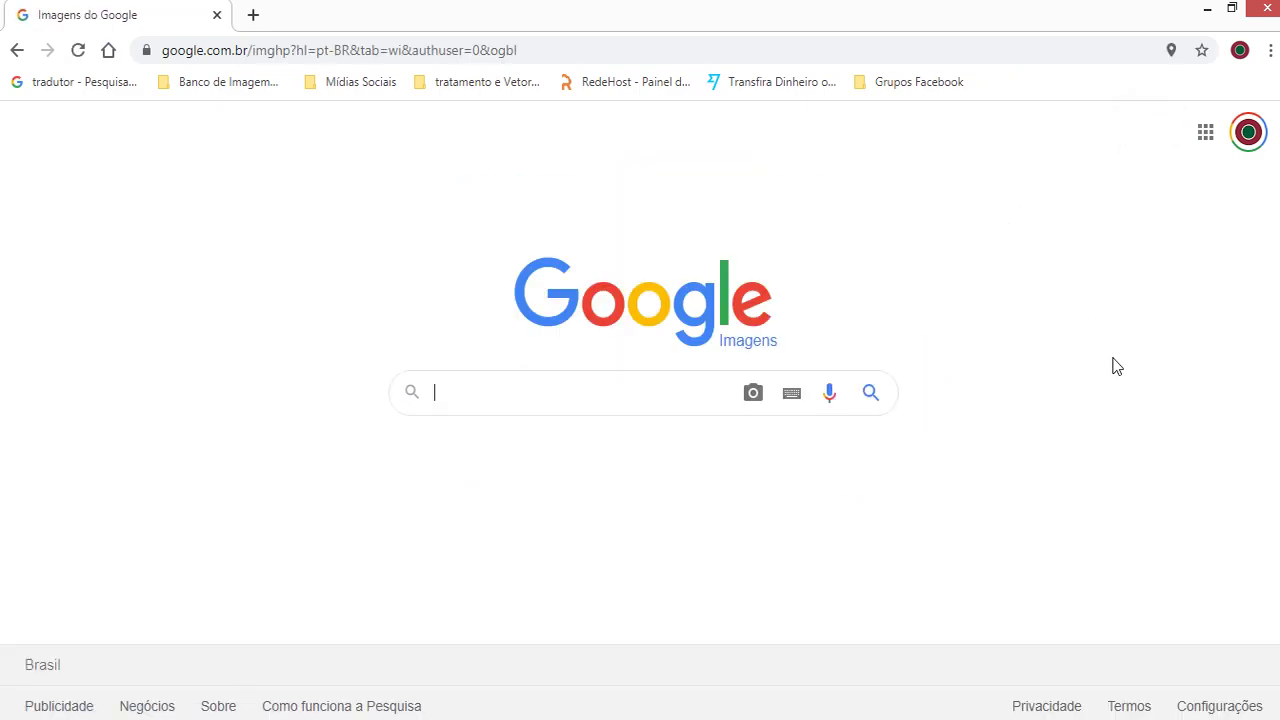
{"action": "left_click", "coordinate": [519, 402]}
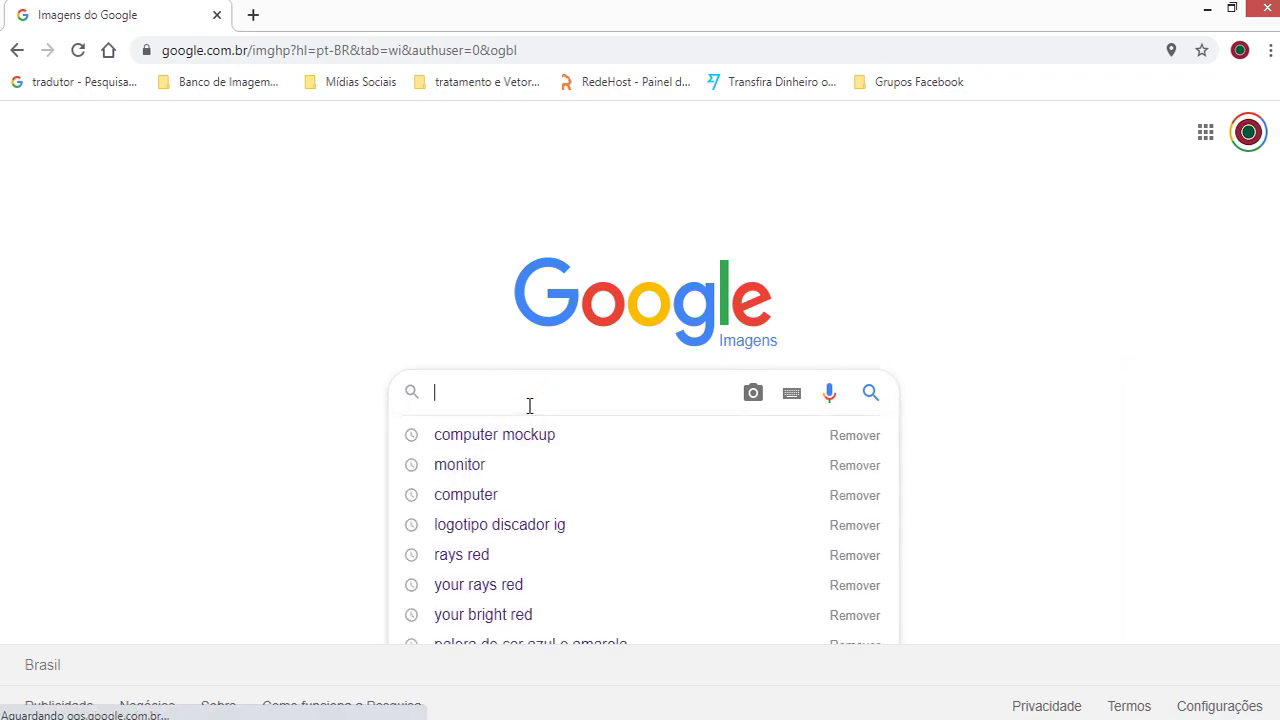
{"action": "type", "text": "BACK"}
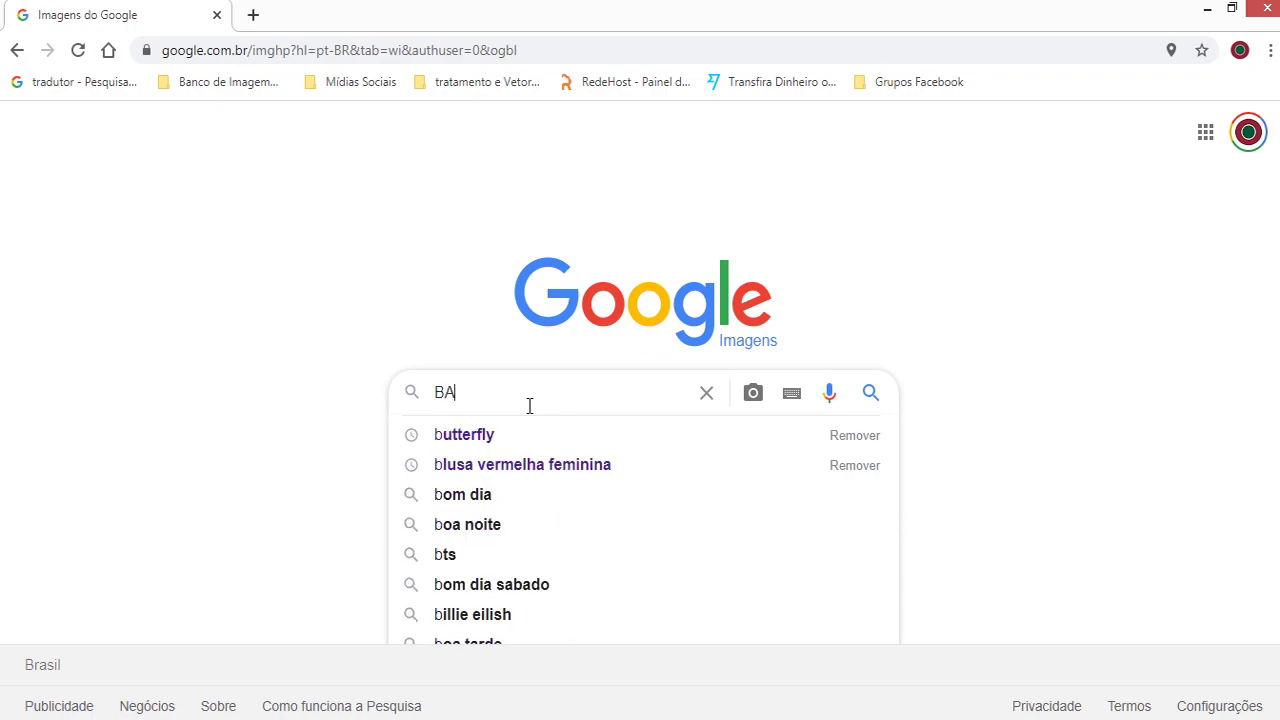
{"action": "key", "text": "Down"}
{"action": "key", "text": "Down"}
{"action": "key", "text": "Down"}
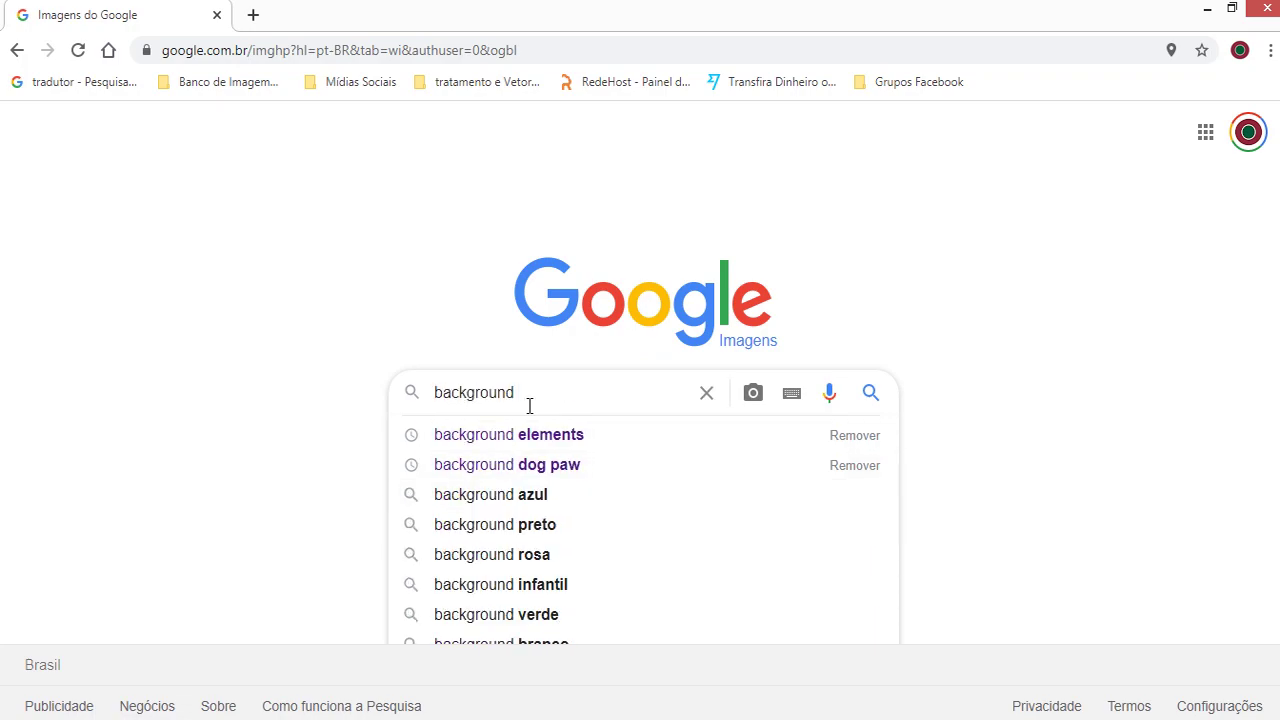
{"action": "type", "text": "BLACK"}
{"action": "key", "text": "Return"}
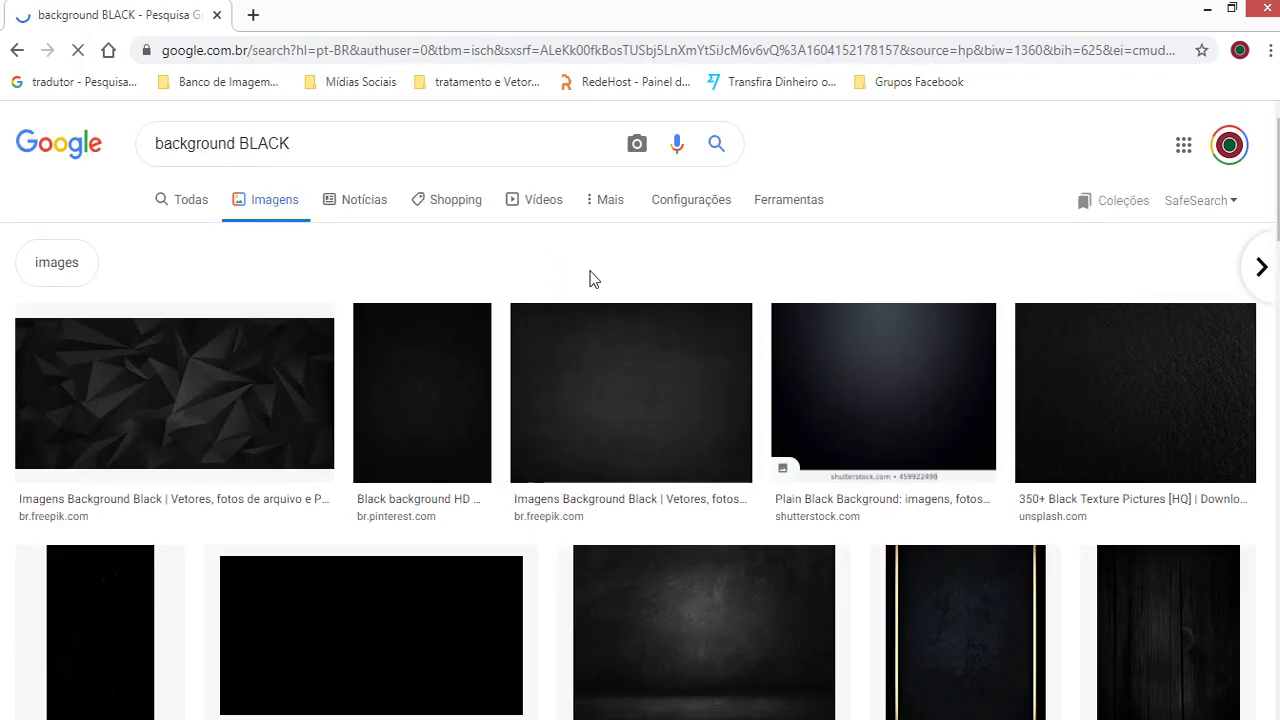
Find the Black-website-background-black image from MP Detailing among the search results and copy it
{"action": "scroll", "coordinate": [600, 300], "scroll_direction": "down", "scroll_amount": 1}
{"action": "scroll", "coordinate": [520, 290], "scroll_direction": "down", "scroll_amount": 2}
{"action": "scroll", "coordinate": [580, 270], "scroll_direction": "down", "scroll_amount": 4}
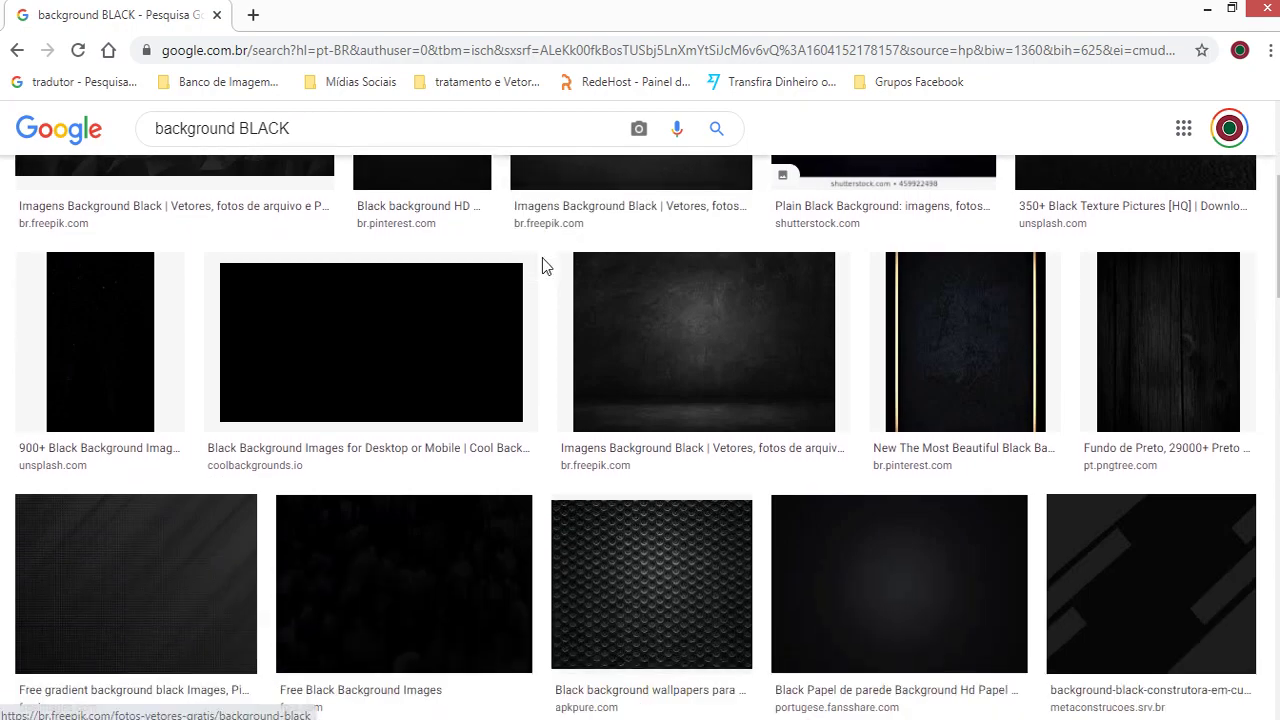
{"action": "scroll", "coordinate": [598, 272], "scroll_direction": "down", "scroll_amount": 1}
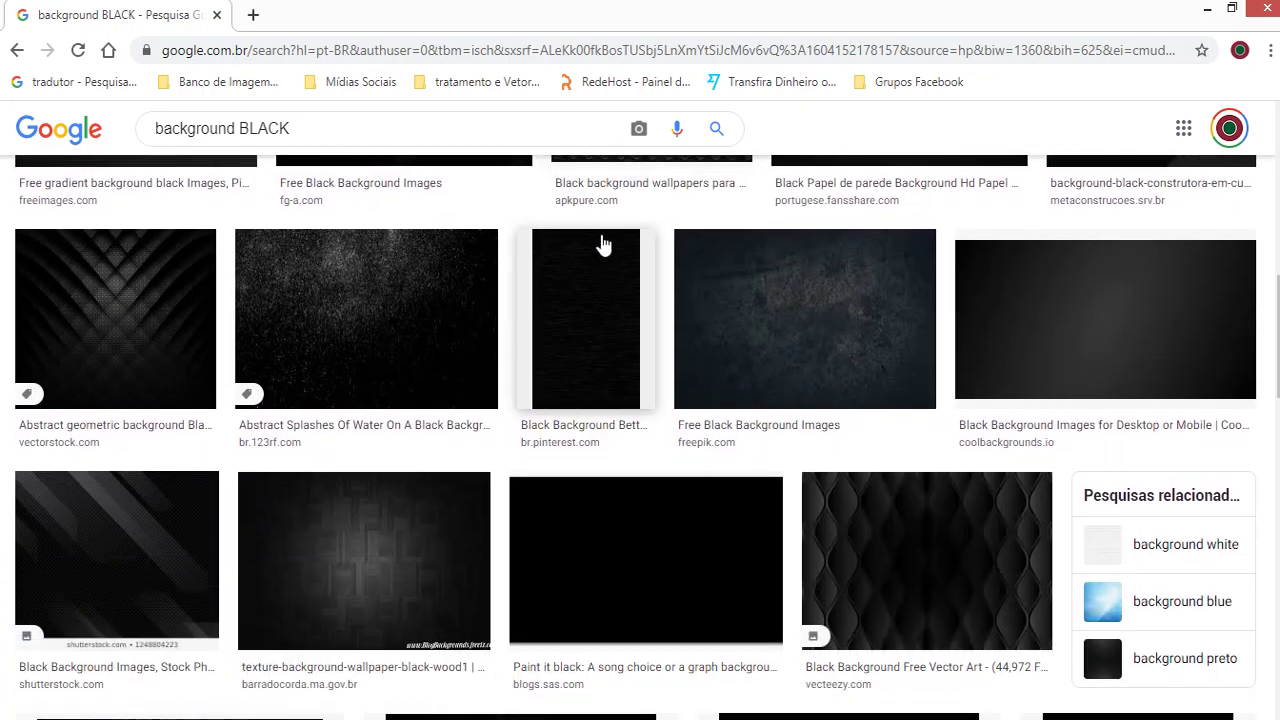
{"action": "scroll", "coordinate": [737, 366], "scroll_direction": "down", "scroll_amount": 7}
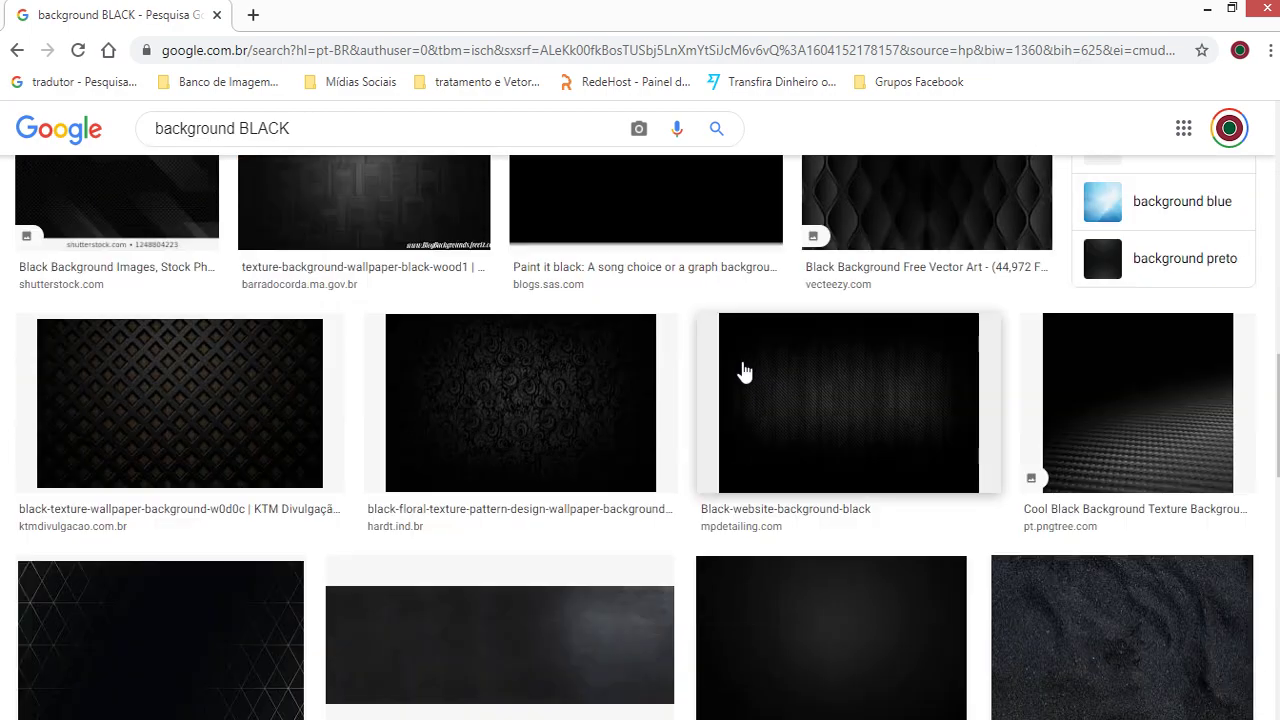
{"action": "scroll", "coordinate": [821, 371], "scroll_direction": "down", "scroll_amount": 1}
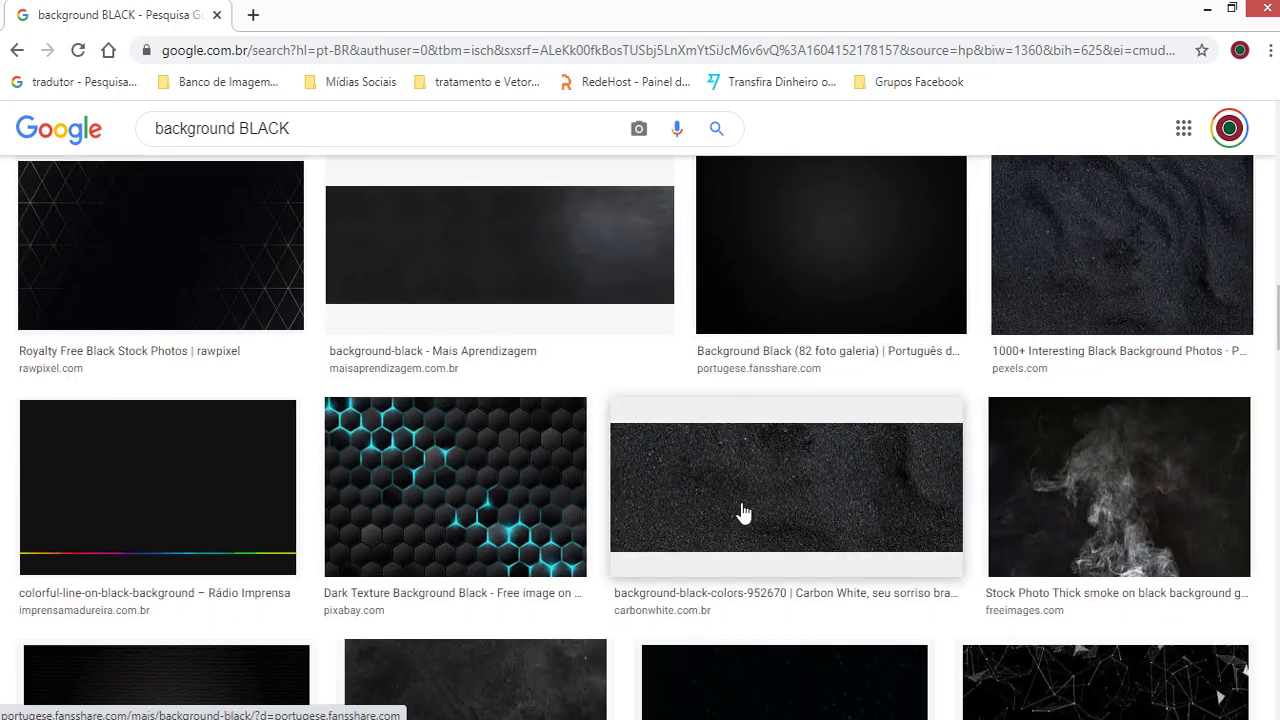
{"action": "scroll", "coordinate": [740, 514], "scroll_direction": "down", "scroll_amount": 5}
{"action": "left_click", "coordinate": [827, 461]}
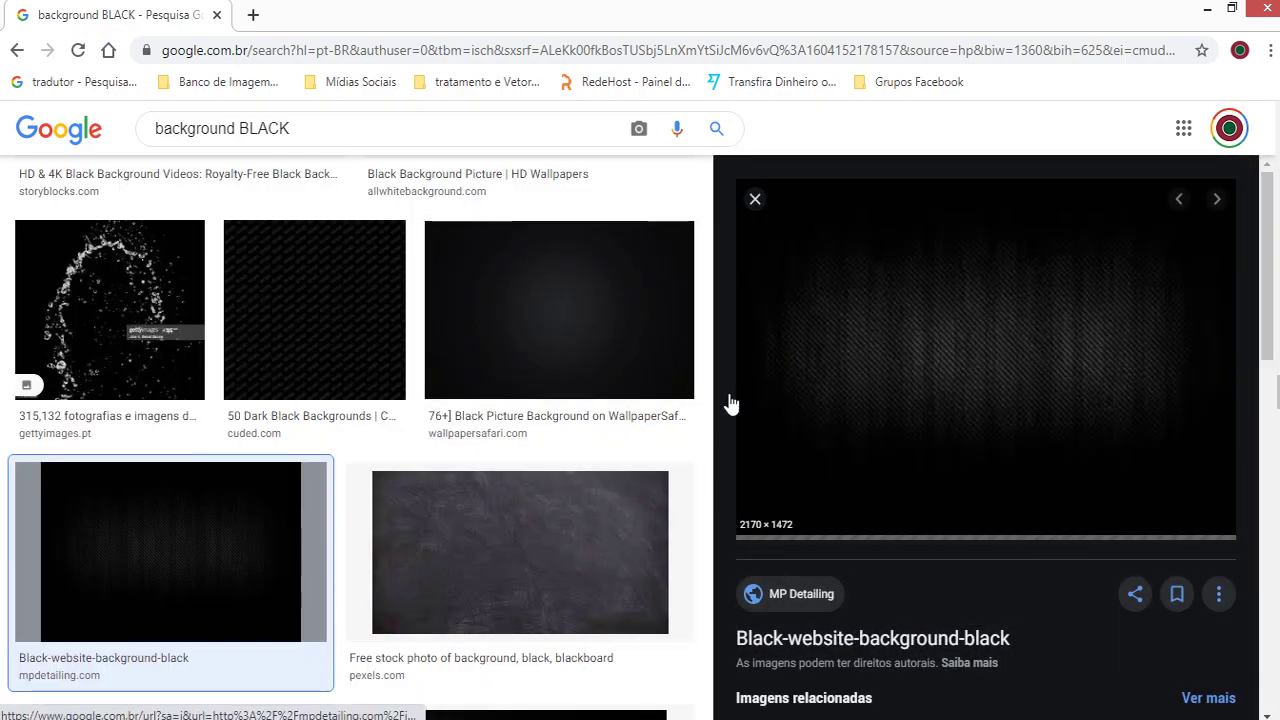
{"action": "scroll", "coordinate": [634, 403], "scroll_direction": "up", "scroll_amount": 10}
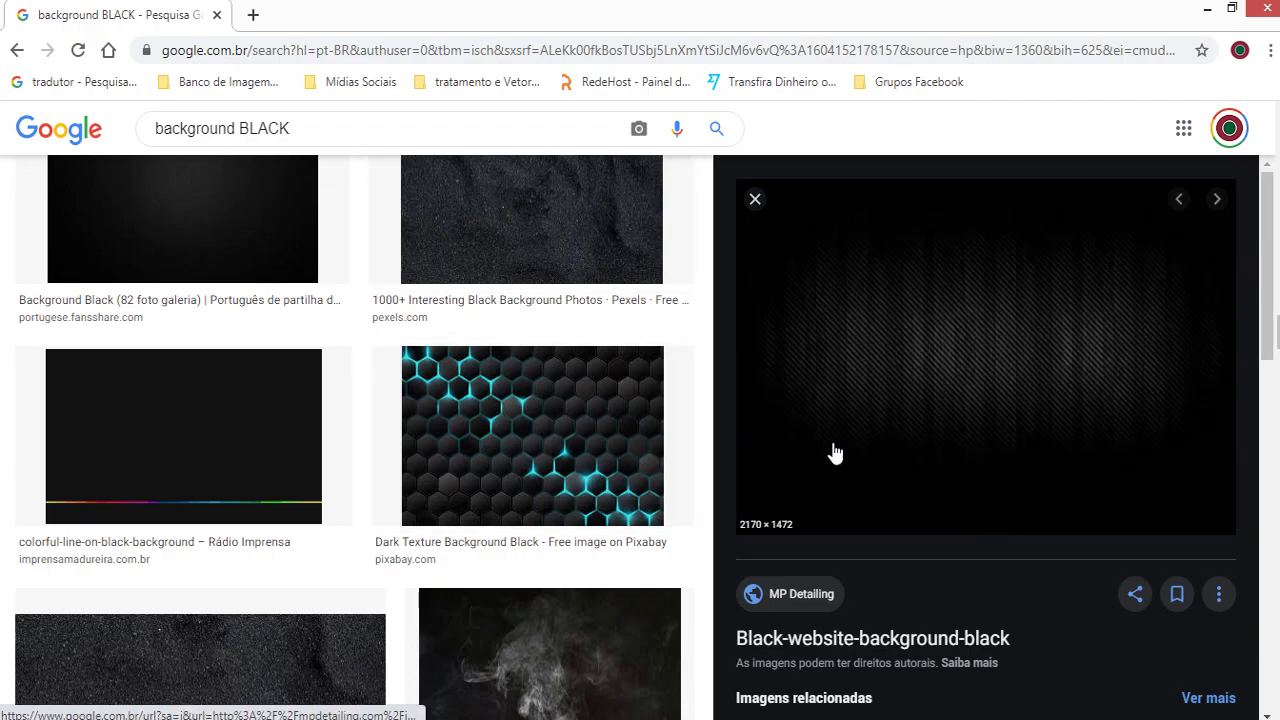
{"action": "right_click", "coordinate": [1001, 295]}
{"action": "left_click", "coordinate": [1050, 527]}
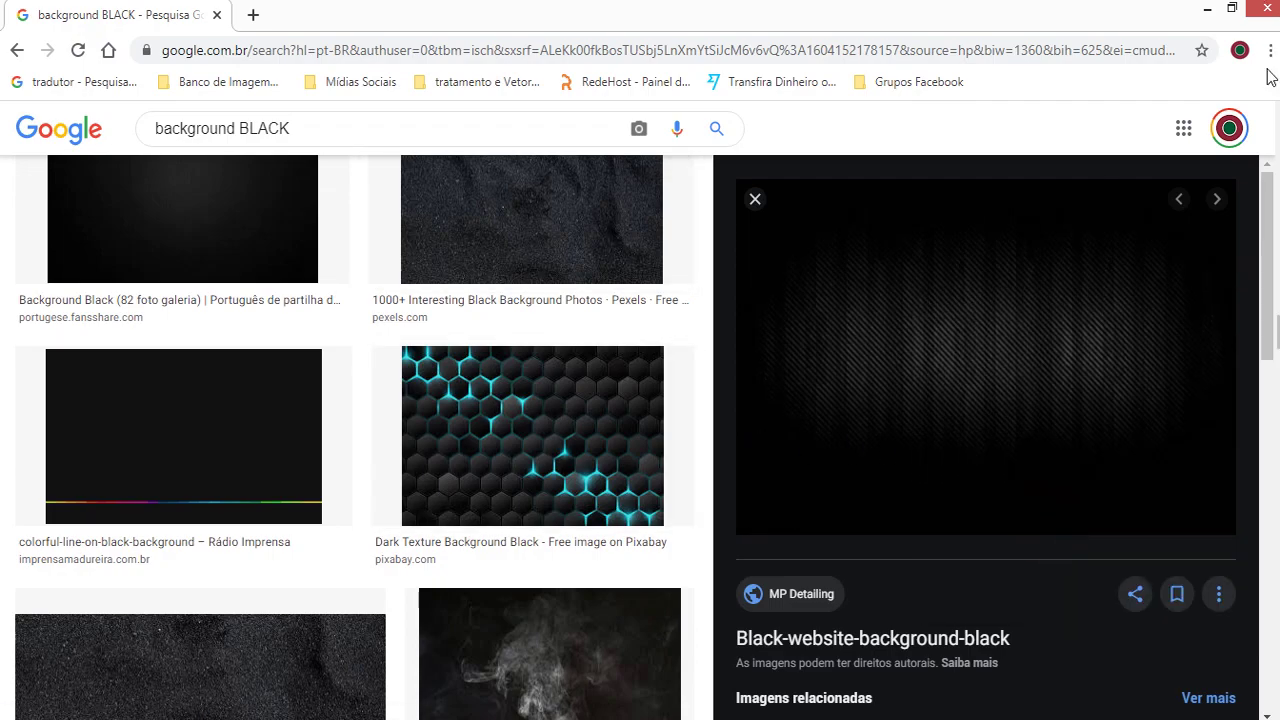
Switch to CorelDRAW, paste the copied black background image and fit it all in view
{"action": "left_click", "coordinate": [1208, 12]}
{"action": "key", "text": "ctrl+v"}
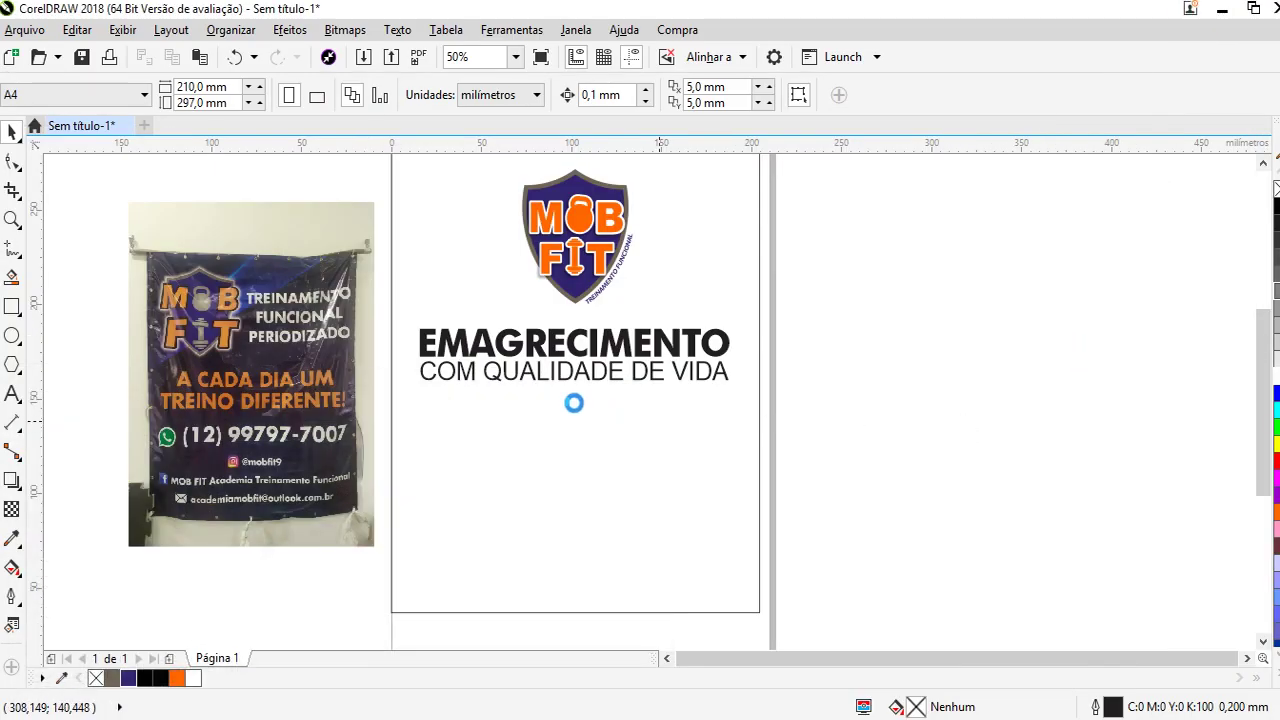
{"action": "key", "text": "F4"}
Return to the browser's image search and filter the "background BLACK" results to the size Grande
{"action": "mouse_move", "coordinate": [950, 679]}
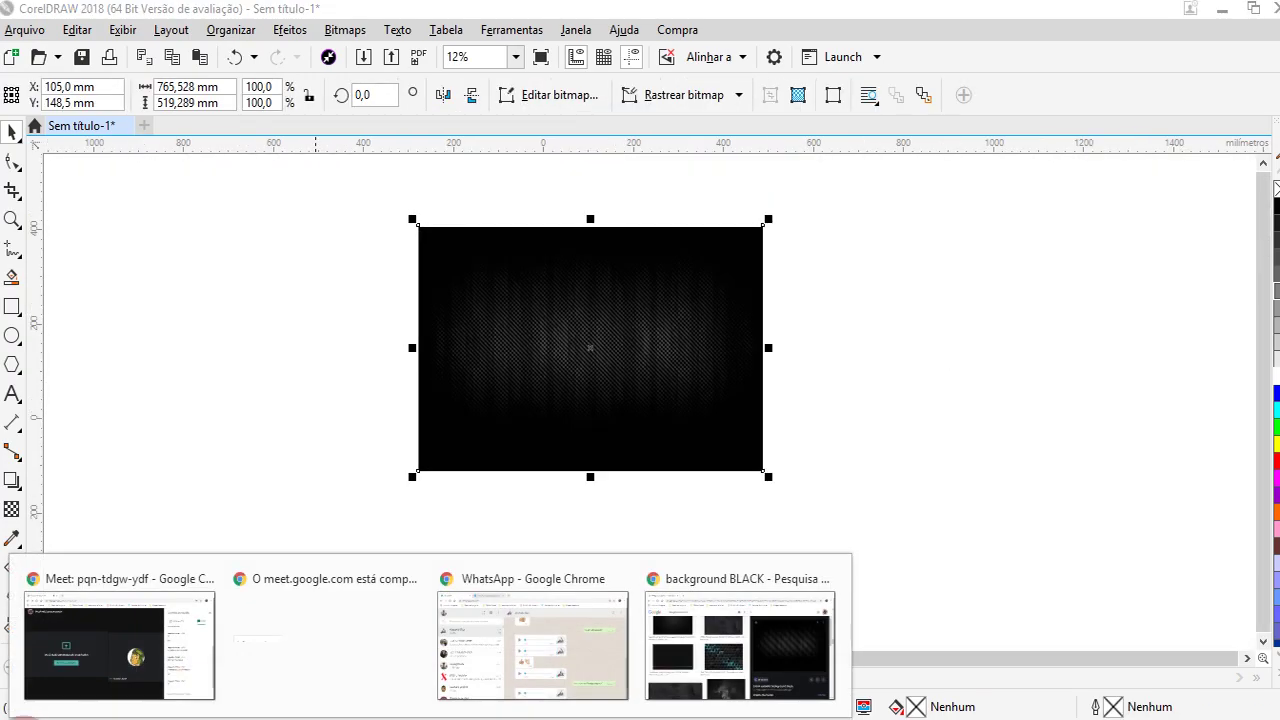
{"action": "left_click", "coordinate": [740, 645]}
{"action": "scroll", "coordinate": [700, 450], "scroll_direction": "down", "scroll_amount": 5}
{"action": "scroll", "coordinate": [686, 358], "scroll_direction": "up", "scroll_amount": 10}
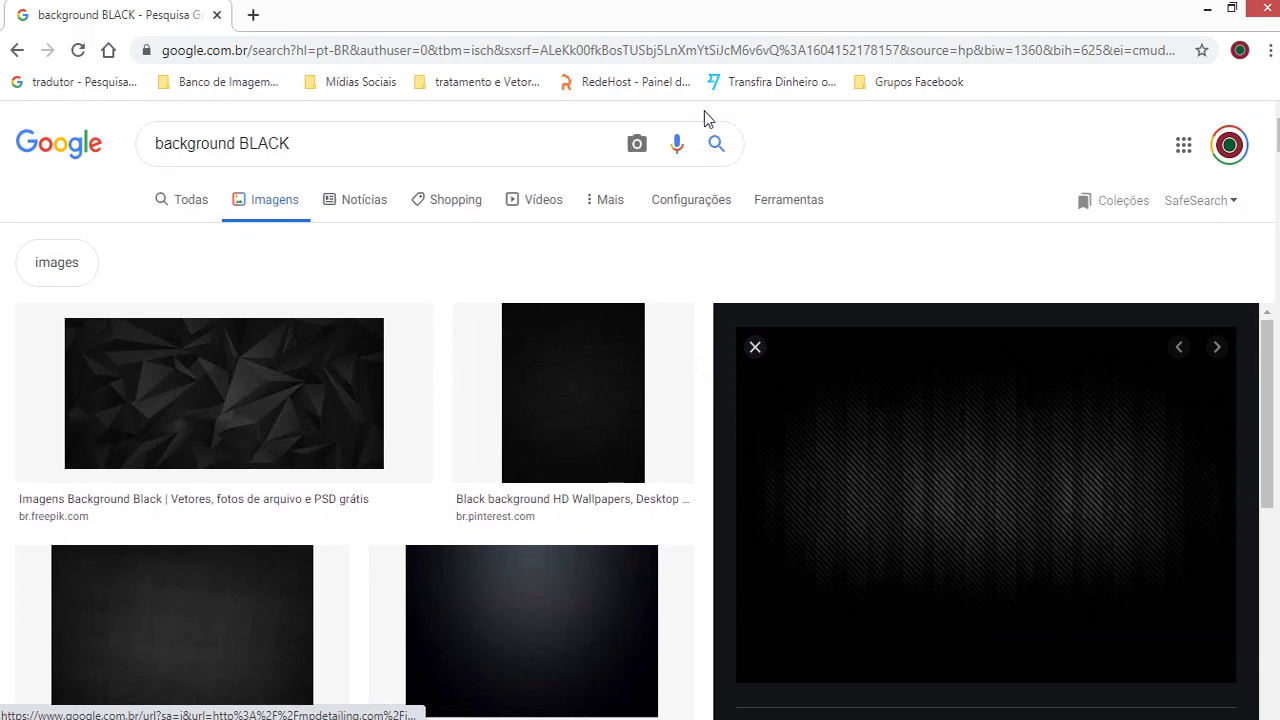
{"action": "left_click", "coordinate": [797, 212]}
{"action": "left_click", "coordinate": [182, 237]}
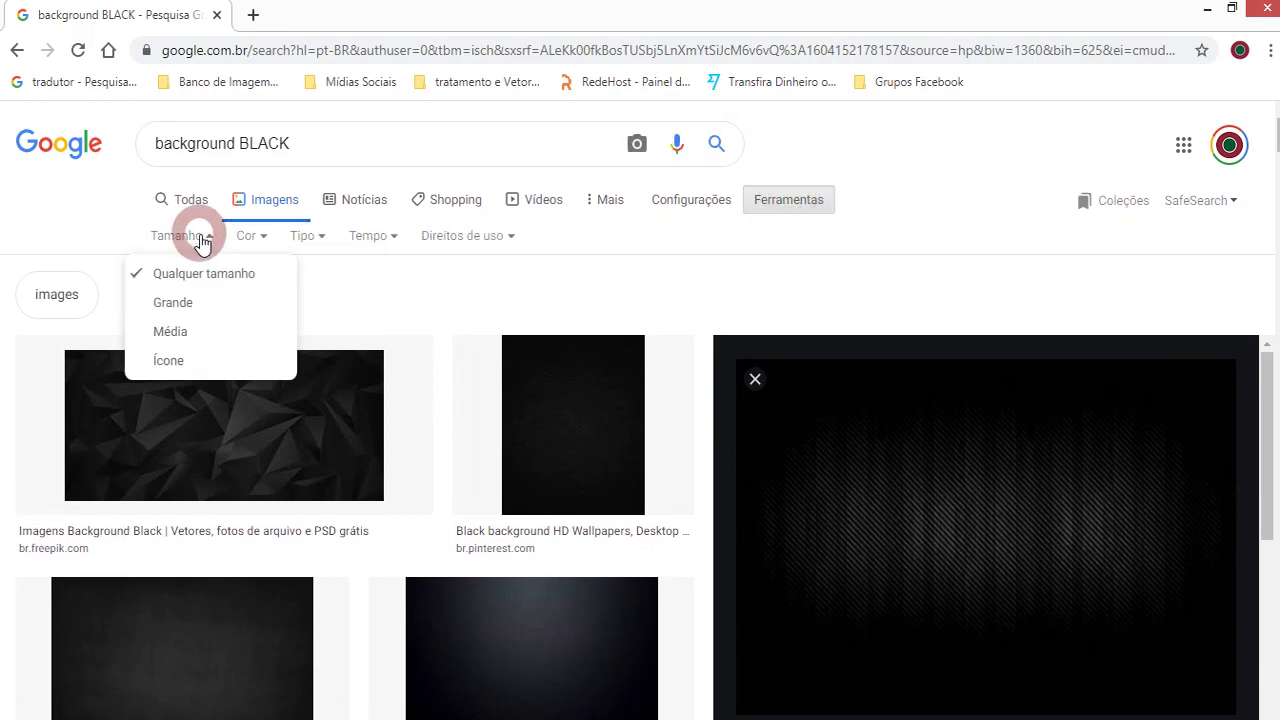
{"action": "left_click", "coordinate": [175, 305]}
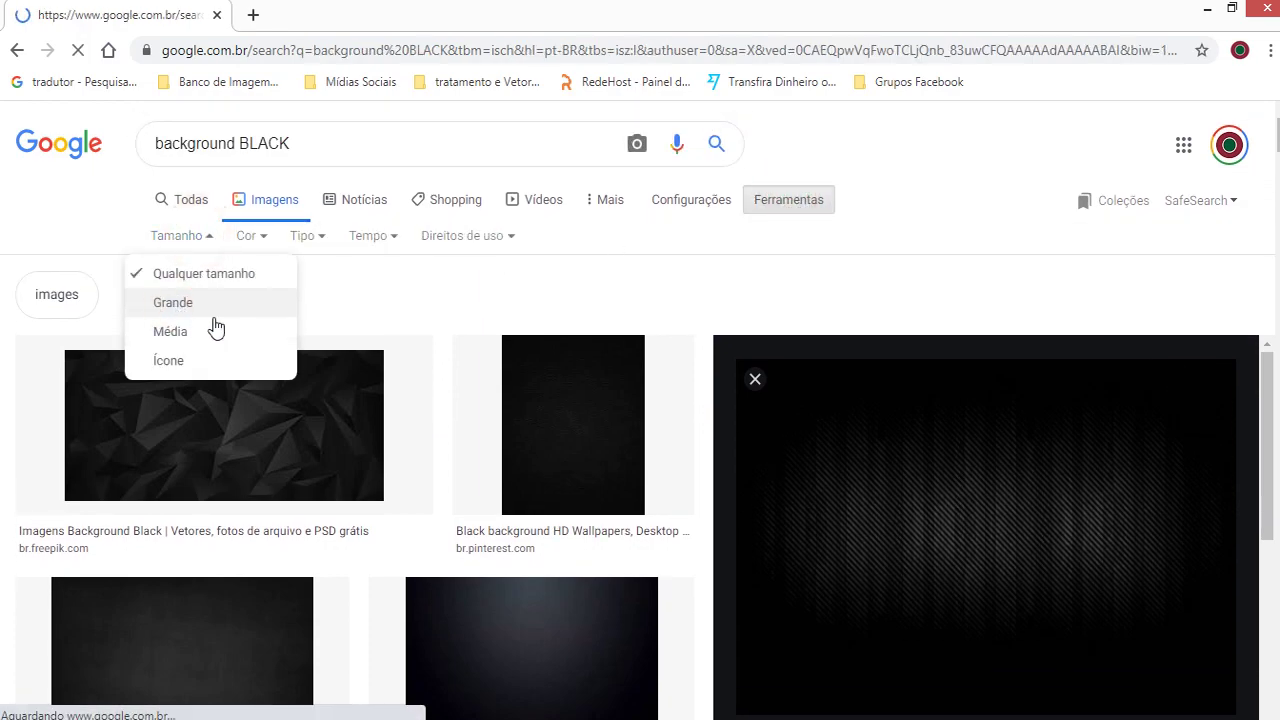
Look through the large black background results for an alternative and preview the astronaut image
{"action": "scroll", "coordinate": [716, 372], "scroll_direction": "down", "scroll_amount": 2}
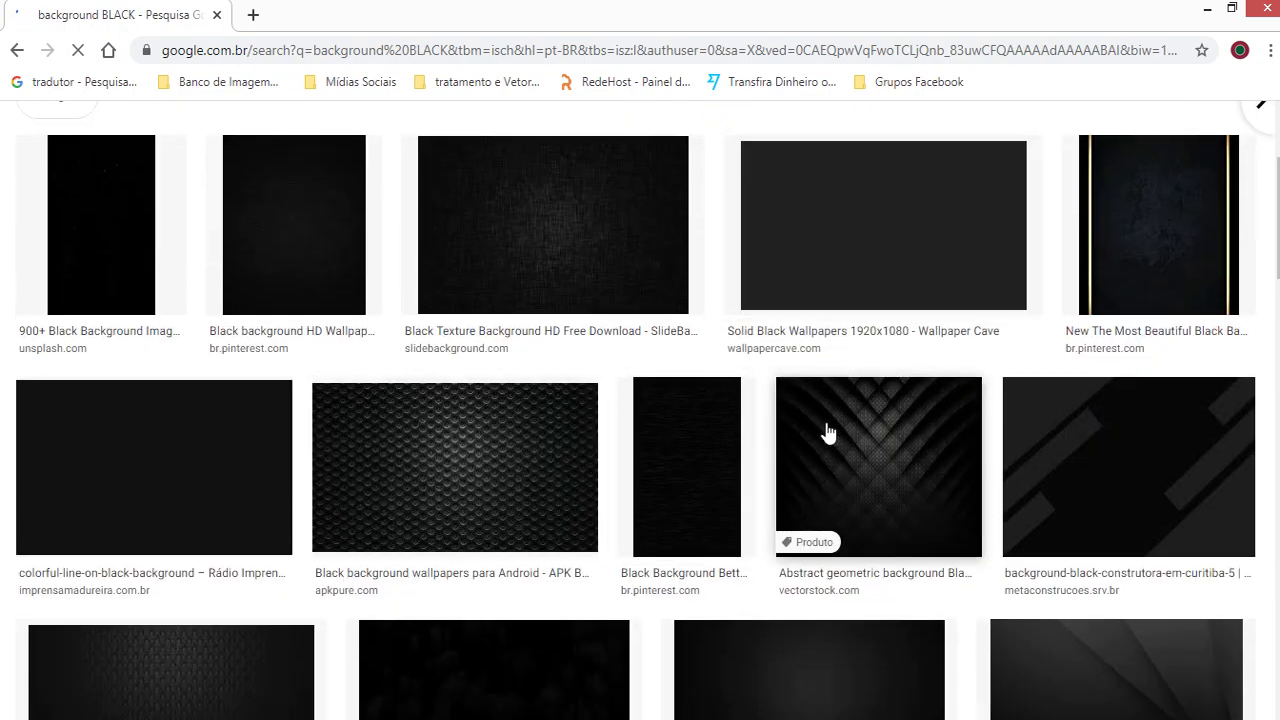
{"action": "scroll", "coordinate": [714, 409], "scroll_direction": "down", "scroll_amount": 3}
{"action": "scroll", "coordinate": [754, 375], "scroll_direction": "down", "scroll_amount": 7}
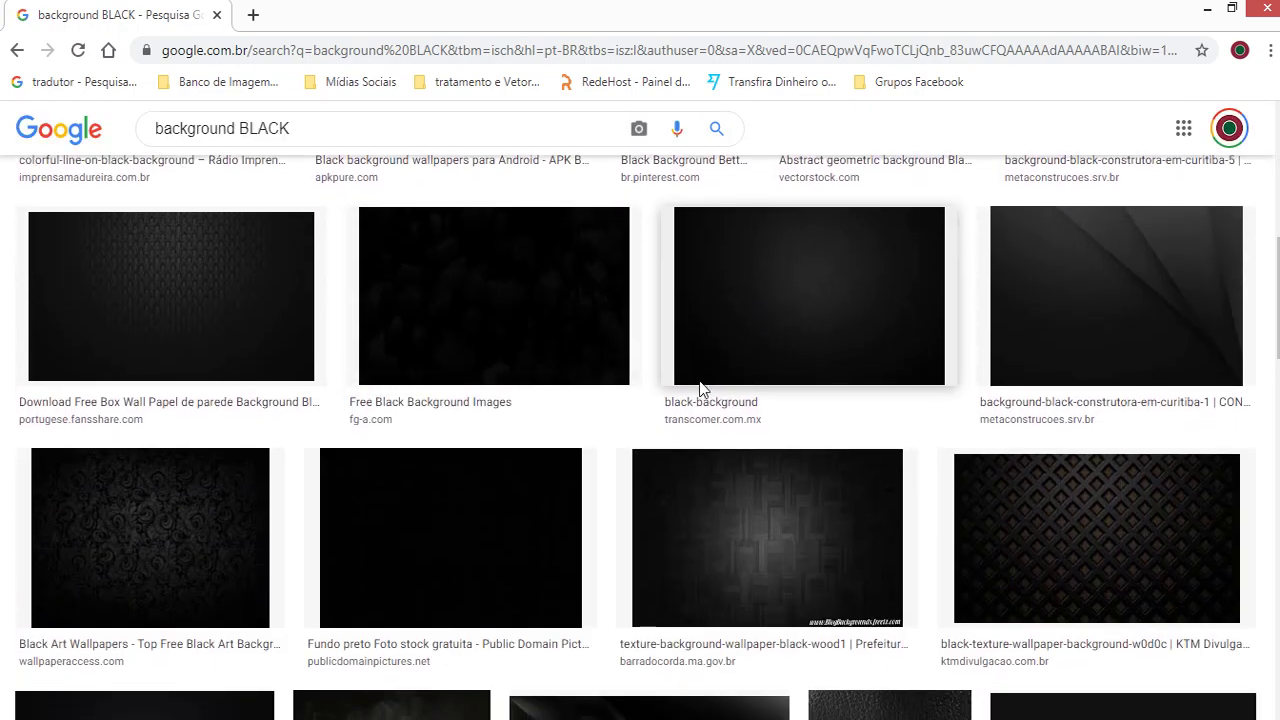
{"action": "scroll", "coordinate": [790, 360], "scroll_direction": "down", "scroll_amount": 5}
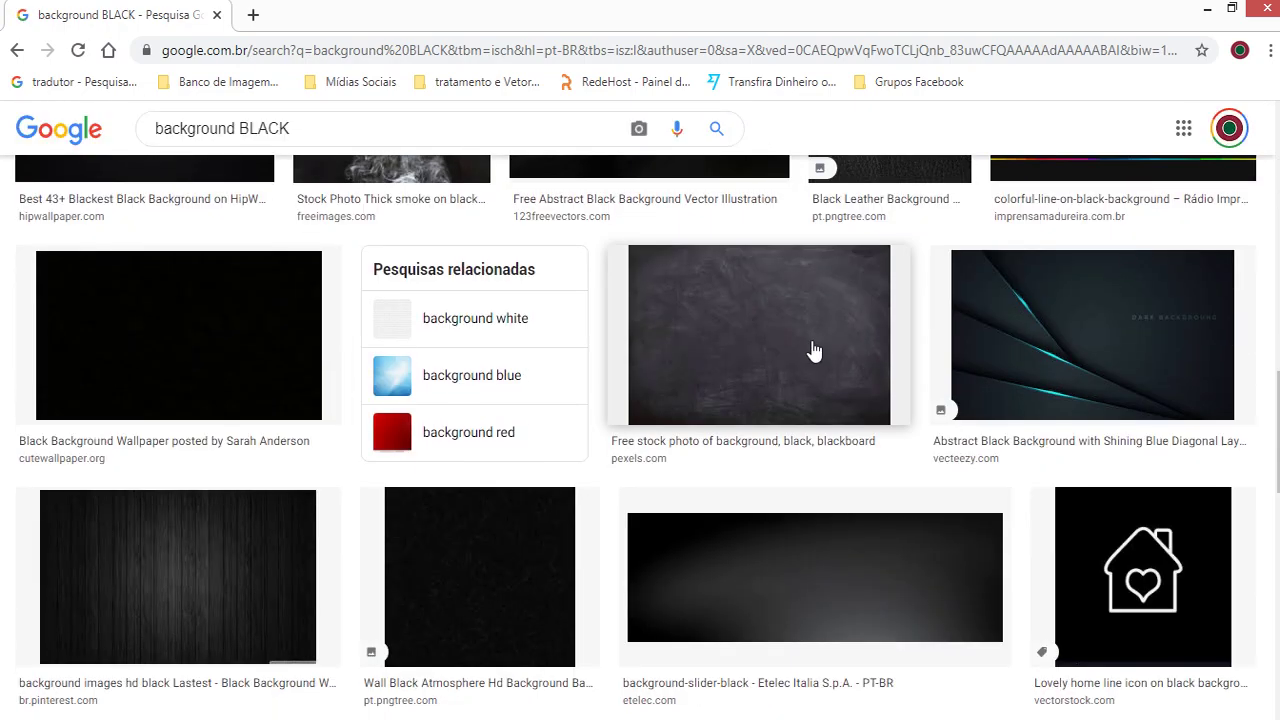
{"action": "scroll", "coordinate": [840, 345], "scroll_direction": "down", "scroll_amount": 8}
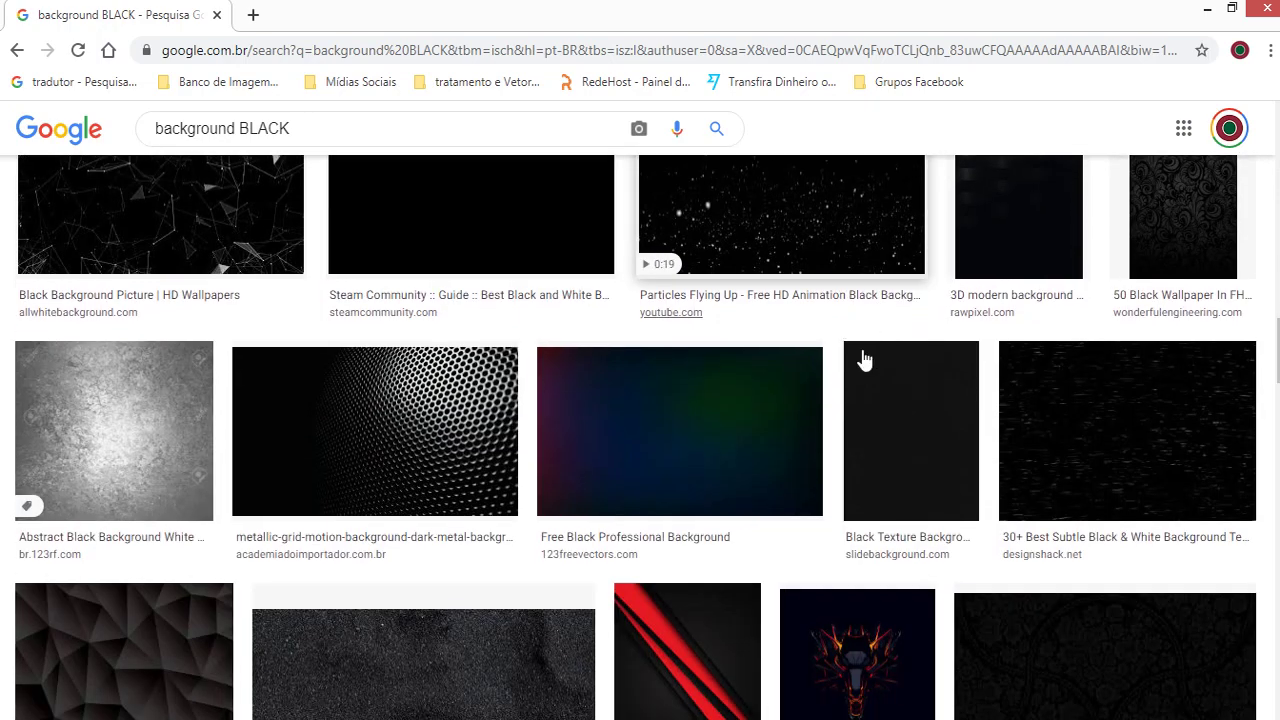
{"action": "scroll", "coordinate": [895, 326], "scroll_direction": "down", "scroll_amount": 1}
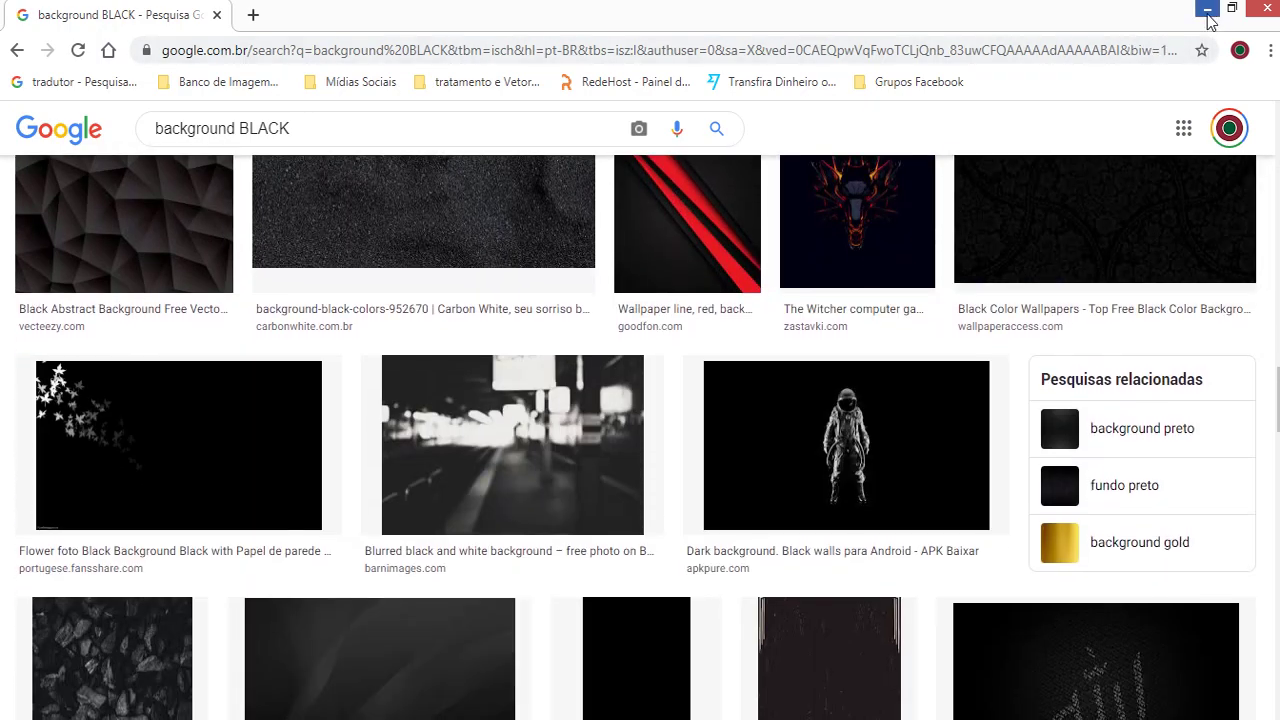
{"action": "scroll", "coordinate": [880, 477], "scroll_direction": "down", "scroll_amount": 6}
{"action": "scroll", "coordinate": [565, 543], "scroll_direction": "up", "scroll_amount": 6}
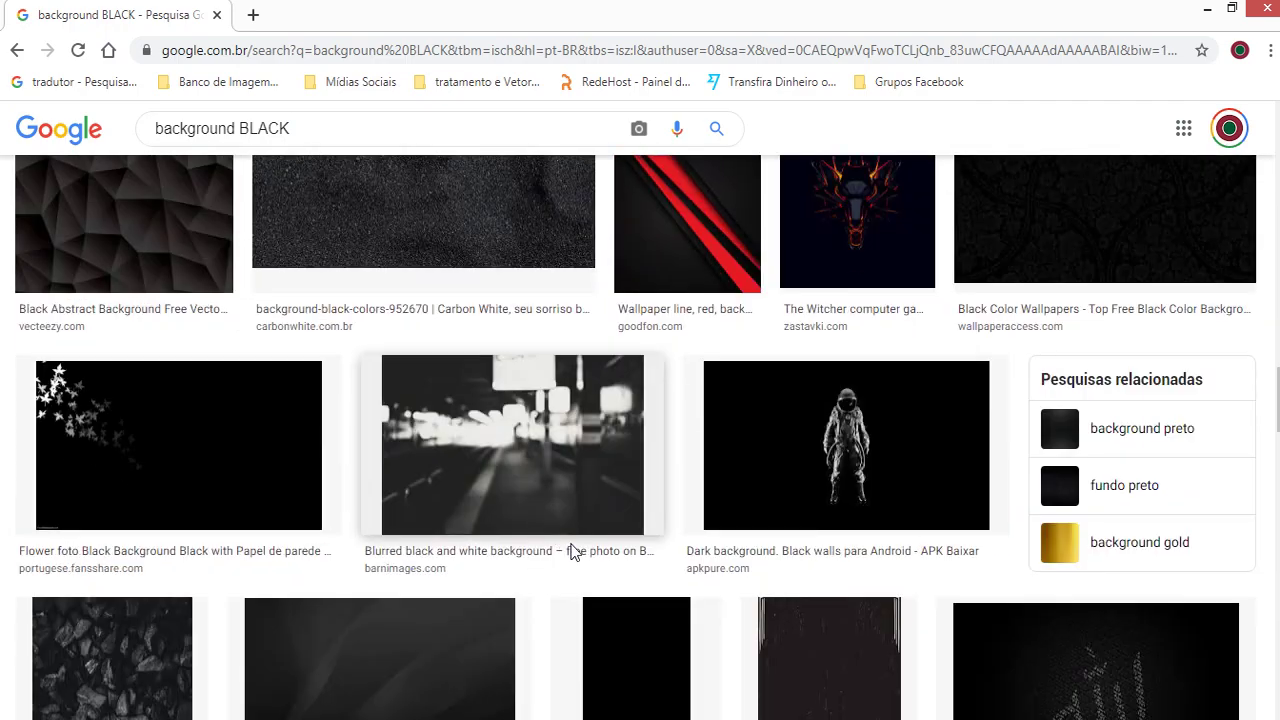
{"action": "left_click", "coordinate": [858, 447]}
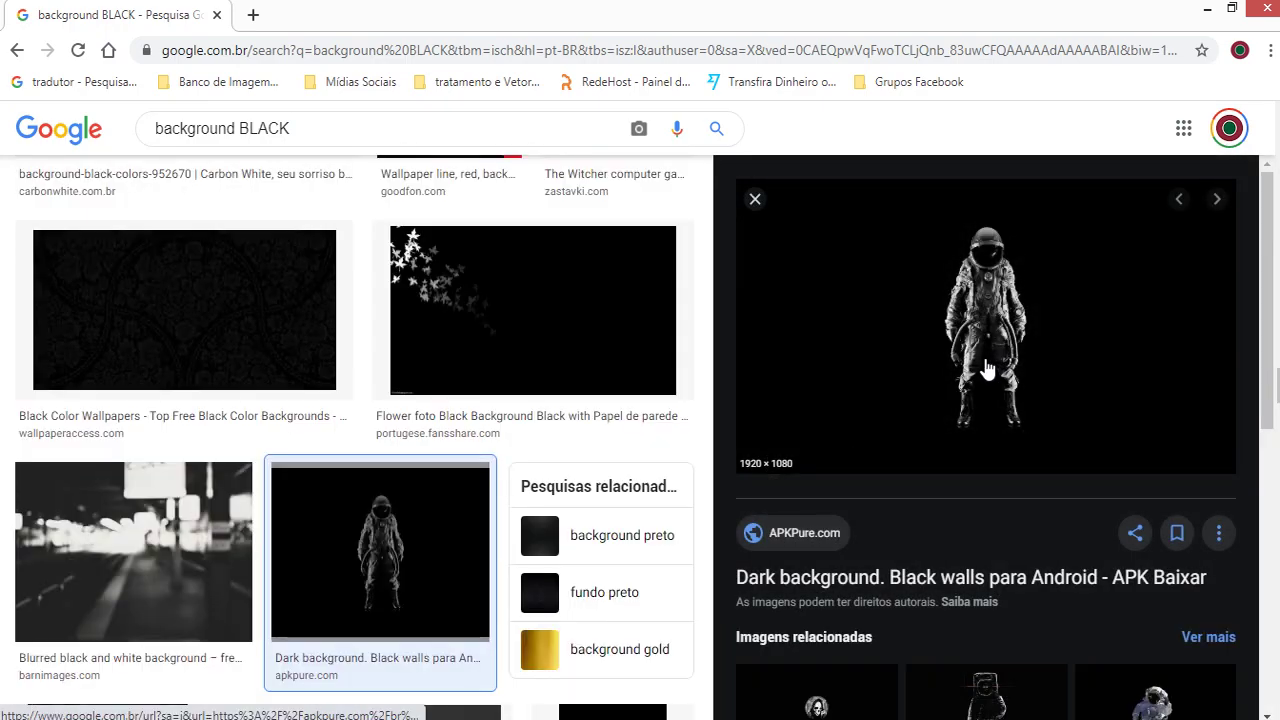
Back in CorelDRAW, scale the background bitmap down to about 385.5 × 261.5 mm and PowerClip it inside the banner rectangle
{"action": "left_click", "coordinate": [1208, 12]}
{"action": "left_click", "coordinate": [943, 451]}
{"action": "left_click", "coordinate": [737, 287]}
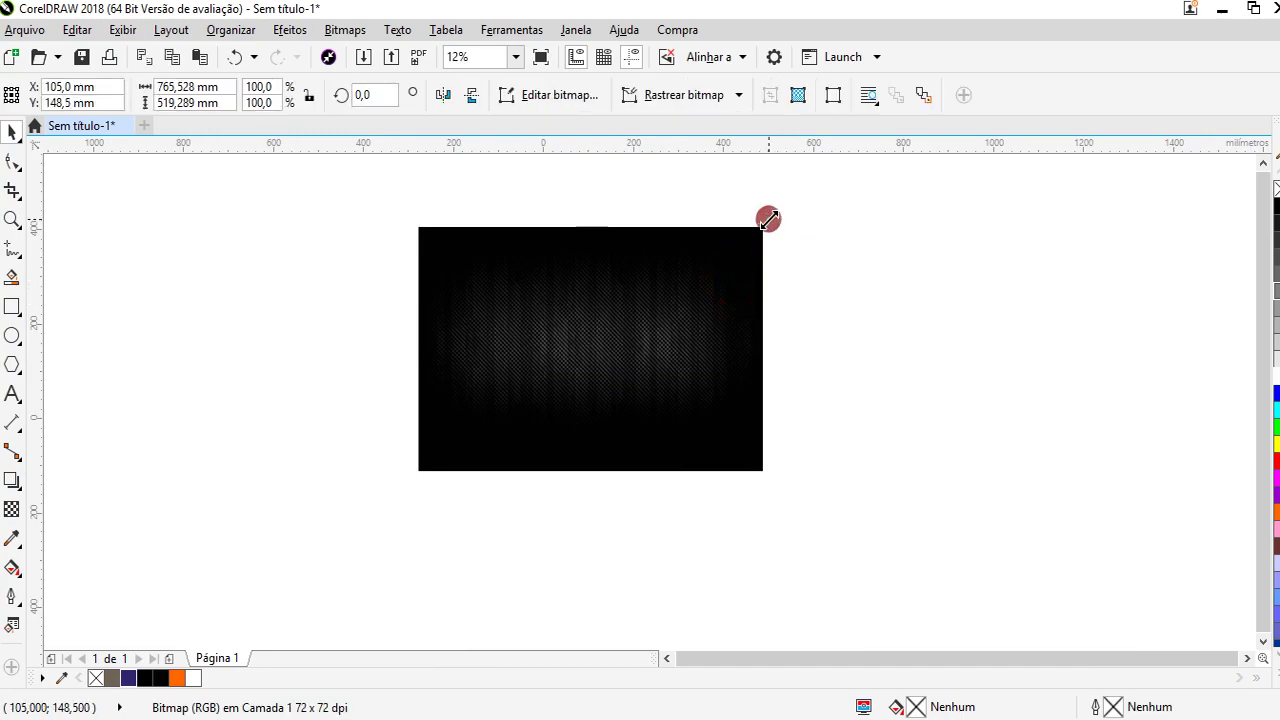
{"action": "left_click_drag", "start_coordinate": [768, 218], "coordinate": [592, 344]}
{"action": "scroll", "coordinate": [578, 378], "scroll_direction": "up", "scroll_amount": 2}
{"action": "left_click_drag", "start_coordinate": [1143, 265], "coordinate": [1151, 240]}
{"action": "right_click", "coordinate": [1153, 240]}
{"action": "left_click", "coordinate": [1087, 132]}
{"action": "left_click", "coordinate": [581, 424]}
Open the banner's PowerClip contents to check the bitmap's placement in the frame, and finish editing
{"action": "scroll", "coordinate": [607, 290], "scroll_direction": "up", "scroll_amount": 2}
{"action": "left_click", "coordinate": [500, 486], "text": "ctrl"}
{"action": "left_click", "coordinate": [508, 495]}
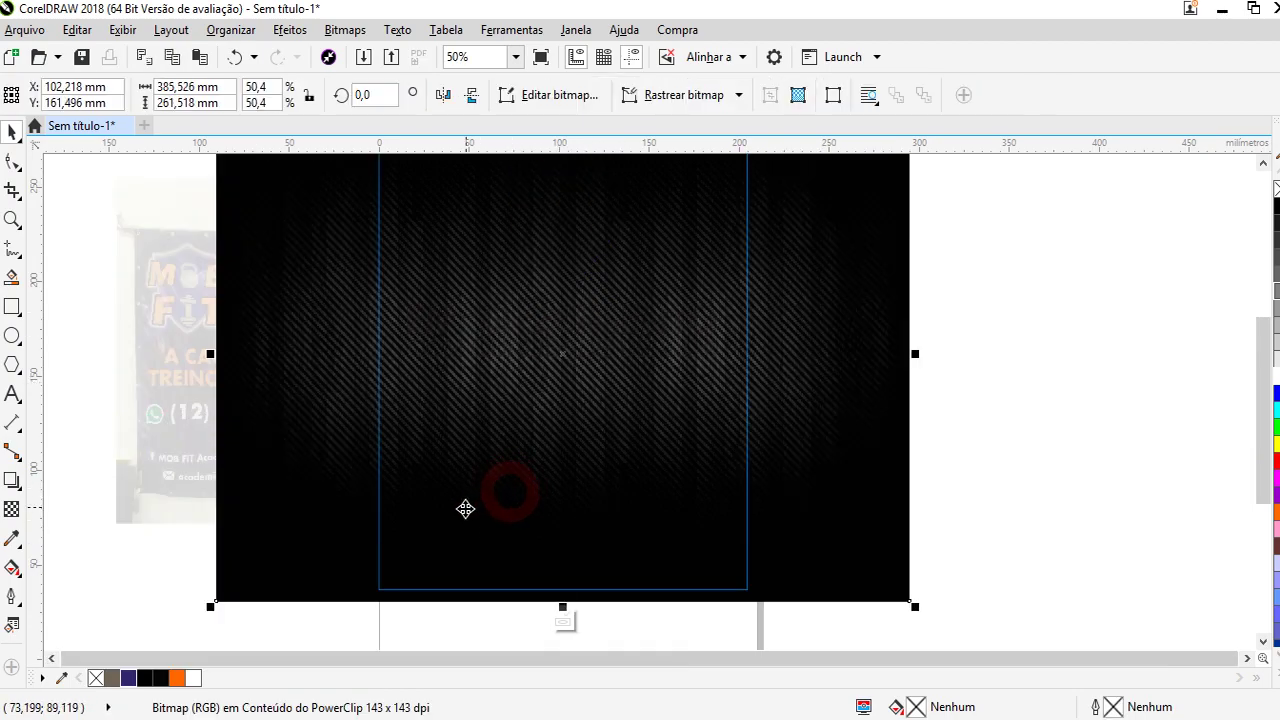
{"action": "scroll", "coordinate": [466, 509], "scroll_direction": "down", "scroll_amount": 2}
{"action": "left_click", "coordinate": [513, 583]}
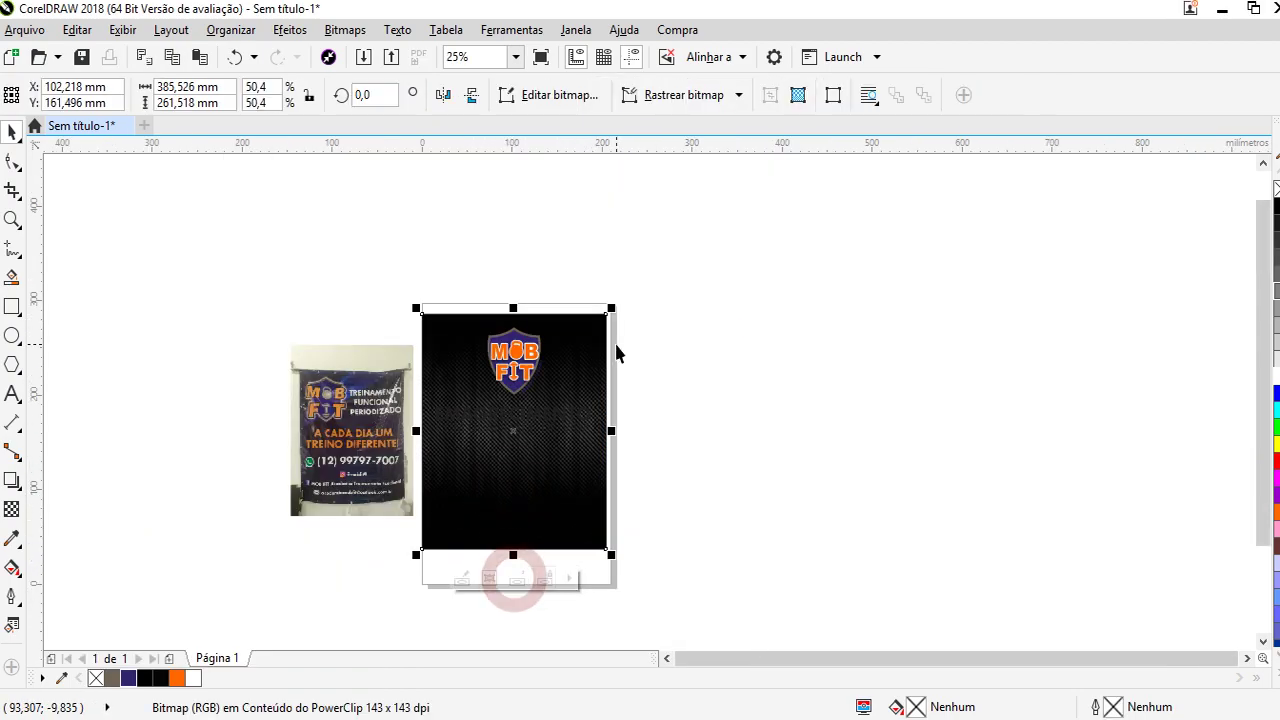
Fill both slogan lines, EMAGRECIMENTO and COM QUALIDADE DE VIDA, with the orange #FF6600
{"action": "scroll", "coordinate": [790, 445], "scroll_direction": "up", "scroll_amount": 2}
{"action": "left_click_drag", "start_coordinate": [791, 437], "coordinate": [248, 617]}
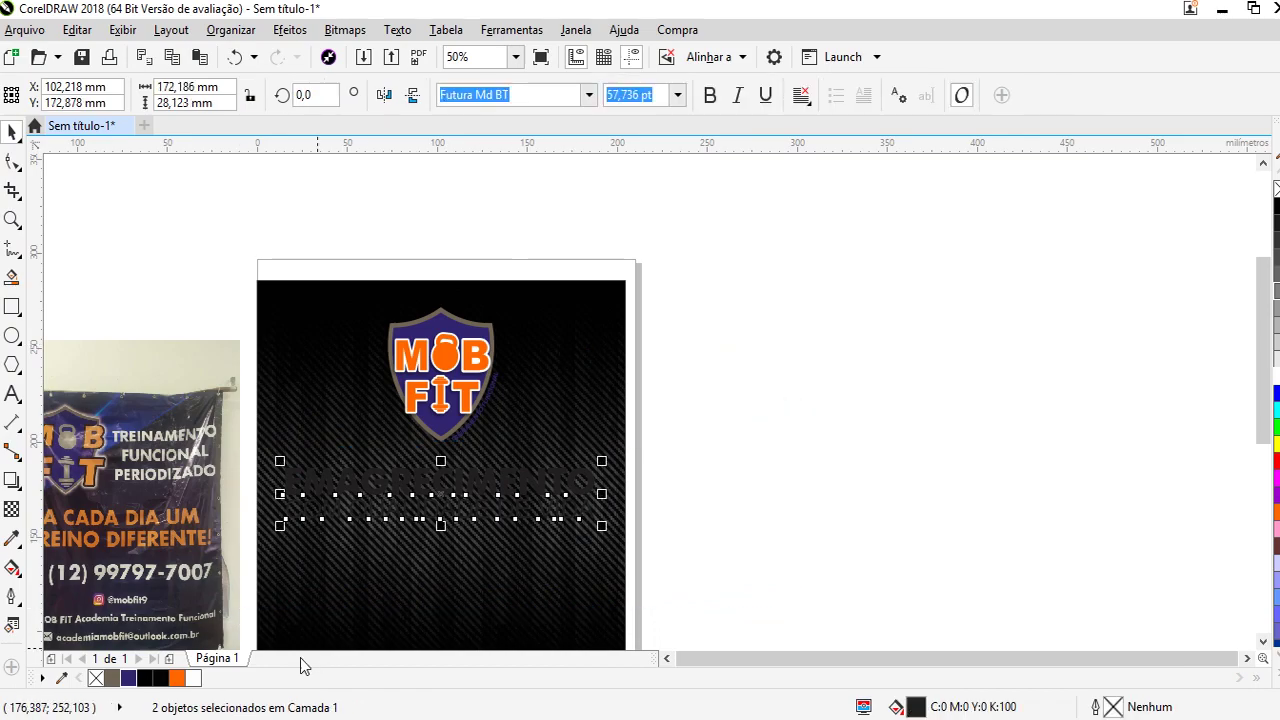
{"action": "left_click", "coordinate": [173, 680]}
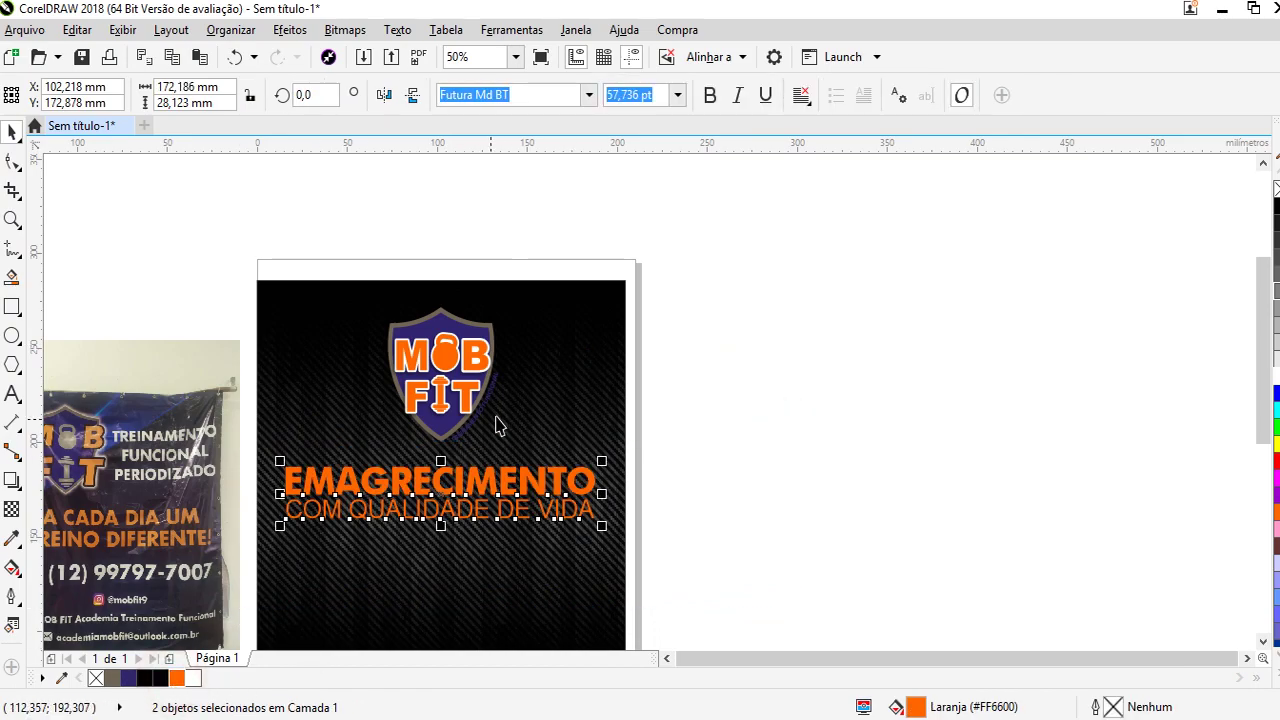
Select the curved TREINAMENTO FUNCIONAL text along the shield's lower edge and fill it with white
{"action": "scroll", "coordinate": [488, 425], "scroll_direction": "up", "scroll_amount": 2}
{"action": "left_click", "coordinate": [468, 404]}
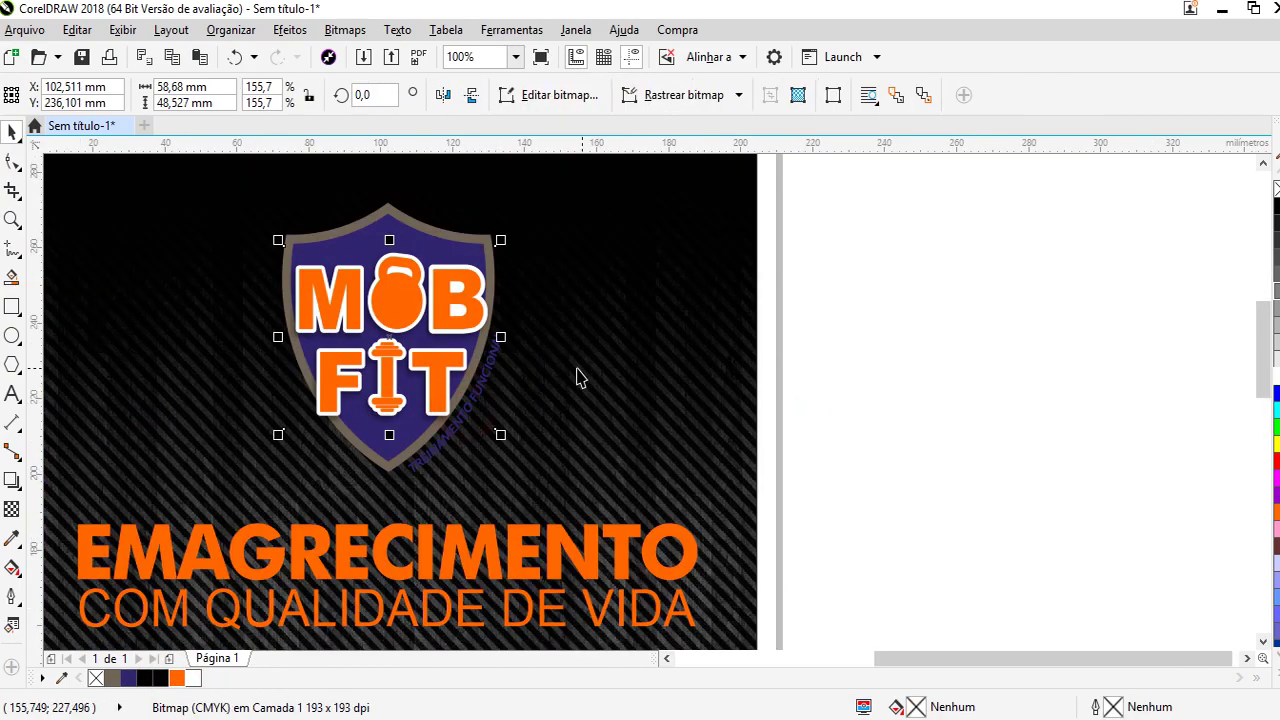
{"action": "scroll", "coordinate": [560, 366], "scroll_direction": "up", "scroll_amount": 4}
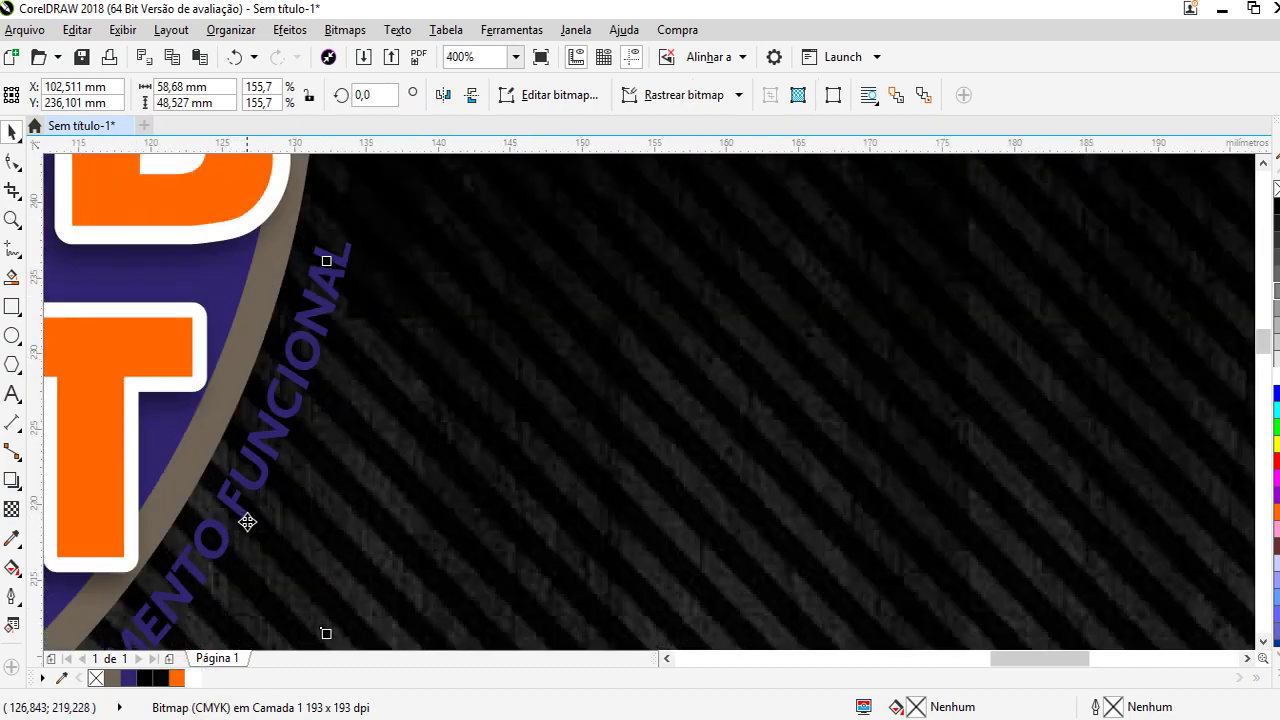
{"action": "scroll", "coordinate": [433, 446], "scroll_direction": "down", "scroll_amount": 4}
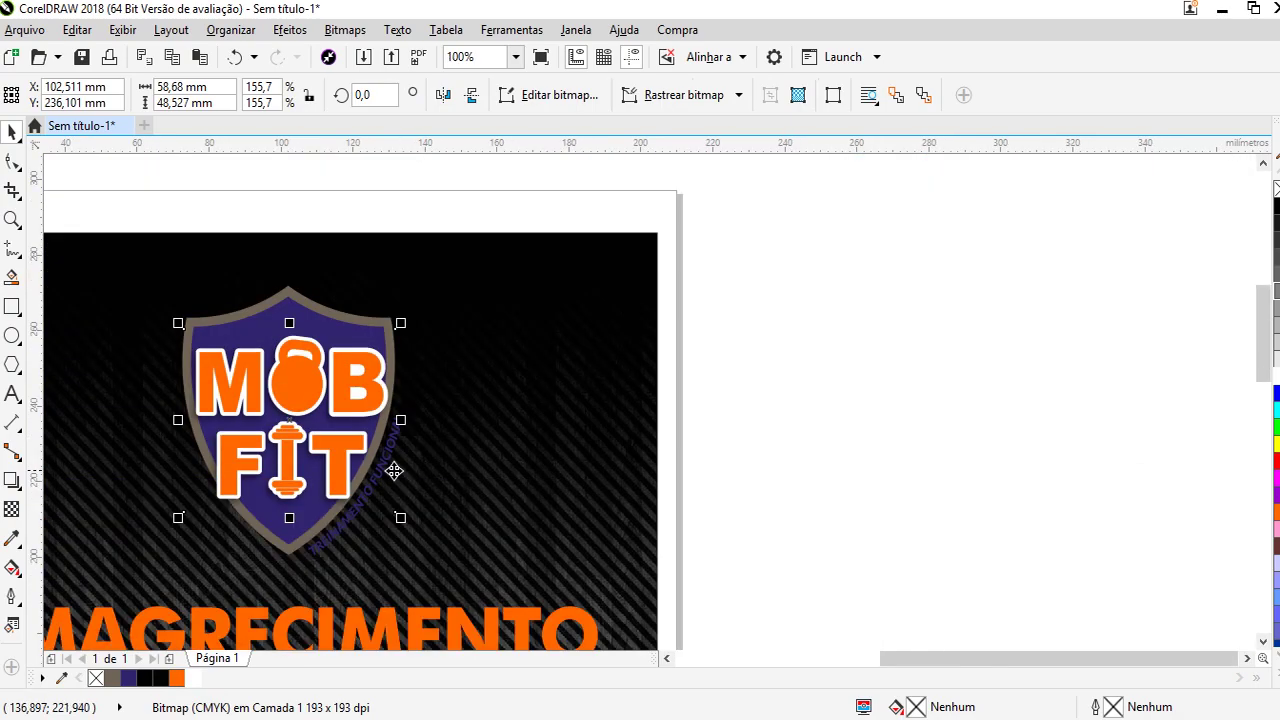
{"action": "left_click", "coordinate": [391, 461]}
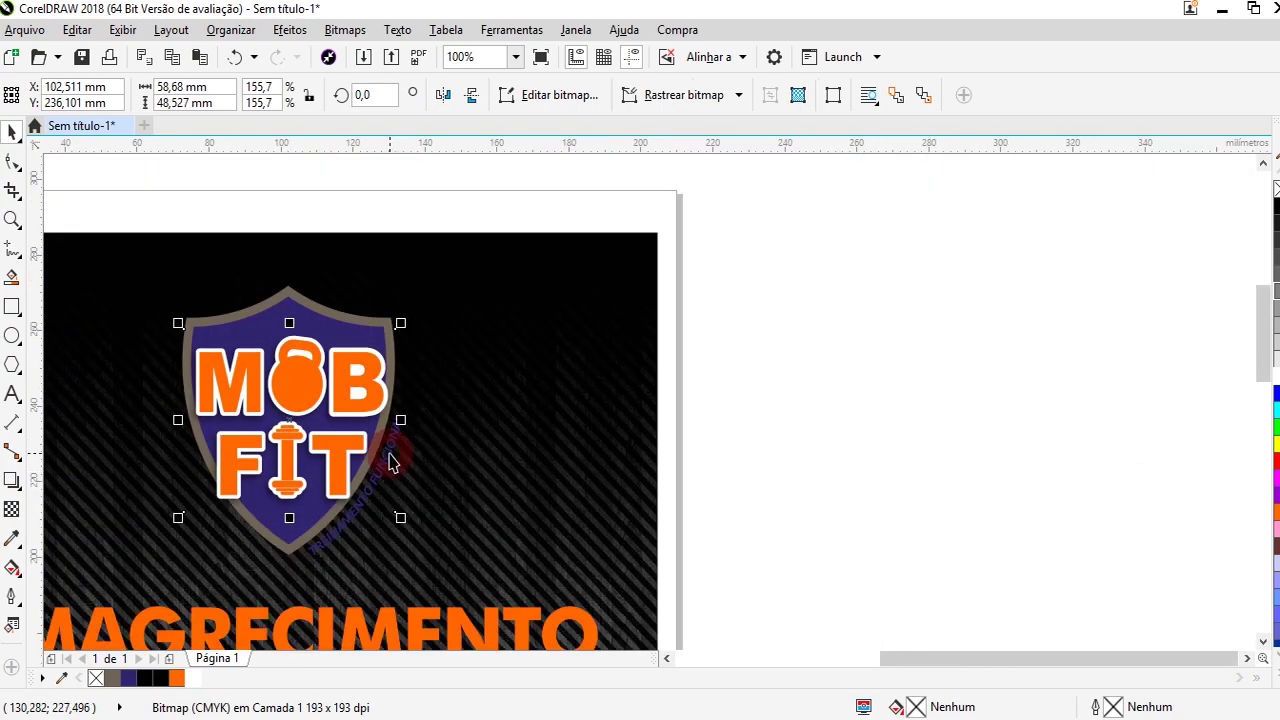
{"action": "left_click", "coordinate": [775, 385]}
{"action": "left_click", "coordinate": [315, 551]}
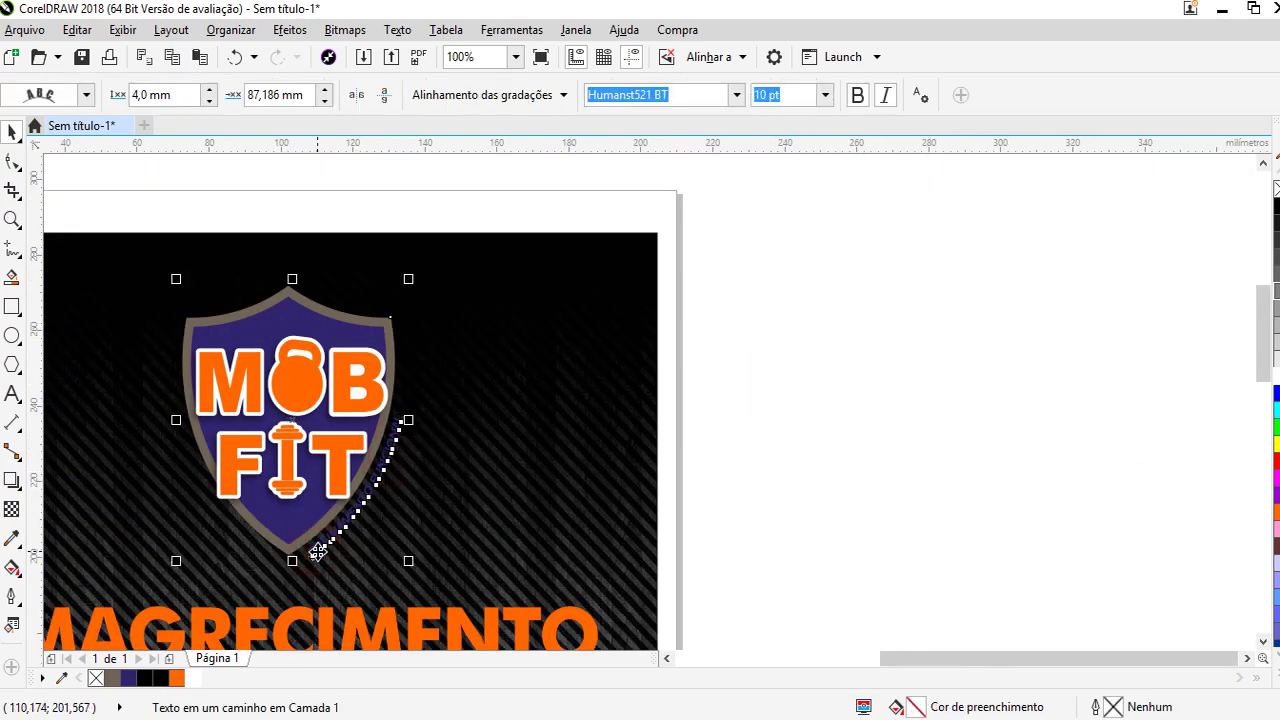
{"action": "left_click", "coordinate": [317, 551]}
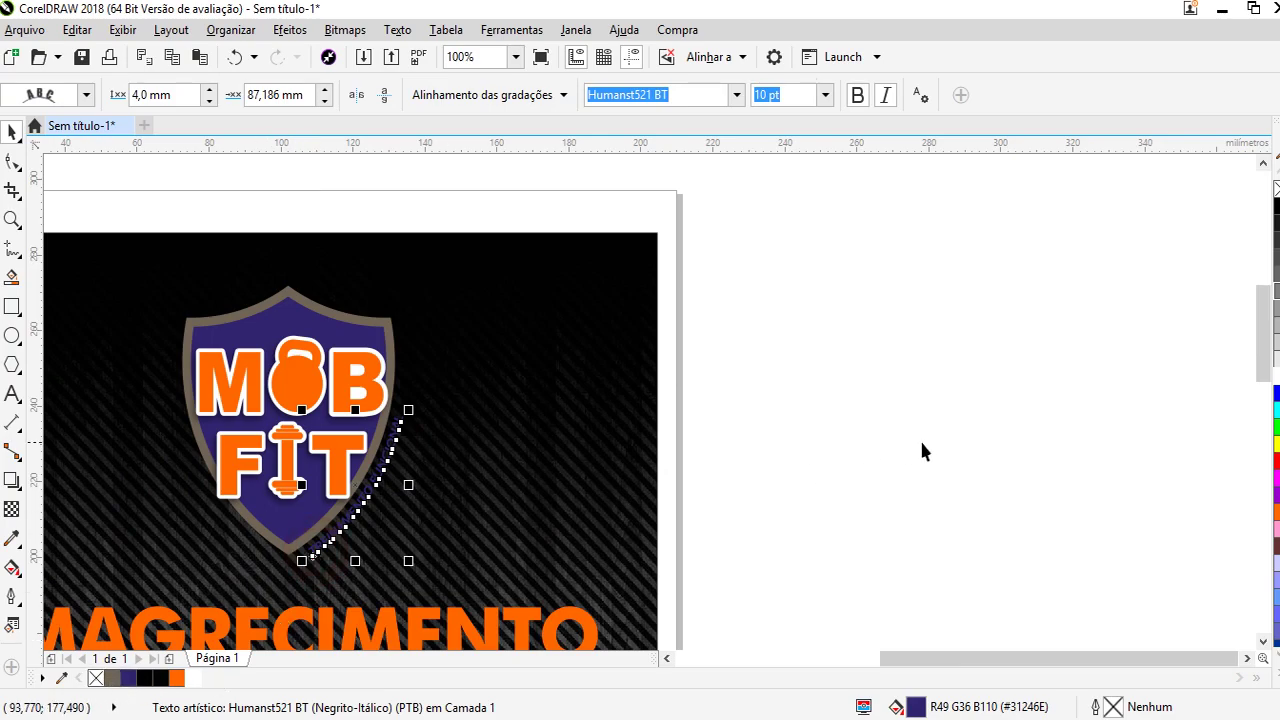
{"action": "left_click", "coordinate": [197, 683]}
{"action": "left_click", "coordinate": [843, 428]}
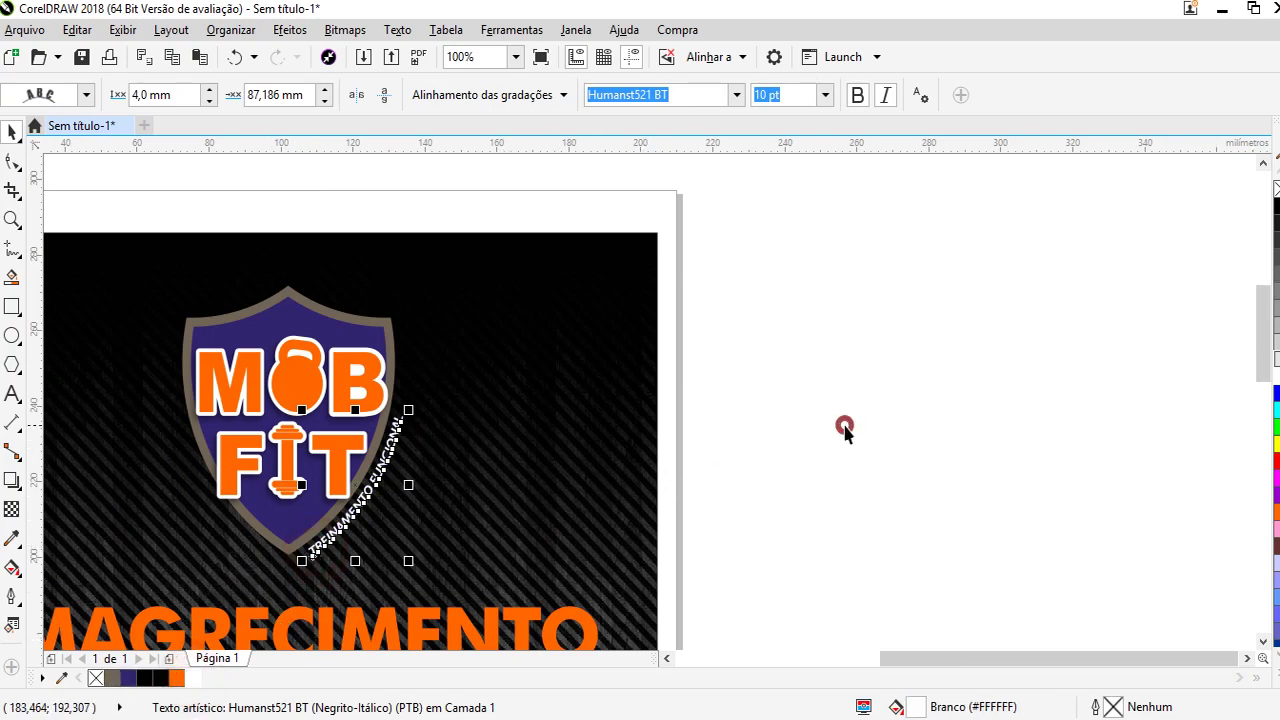
Inside the banner's PowerClip, enlarge the background bitmap to about 471.9 × 320.1 mm and recentre its lighter area over the frame
{"action": "scroll", "coordinate": [646, 434], "scroll_direction": "down", "scroll_amount": 2}
{"action": "double_click", "coordinate": [620, 455]}
{"action": "scroll", "coordinate": [549, 434], "scroll_direction": "down", "scroll_amount": 2}
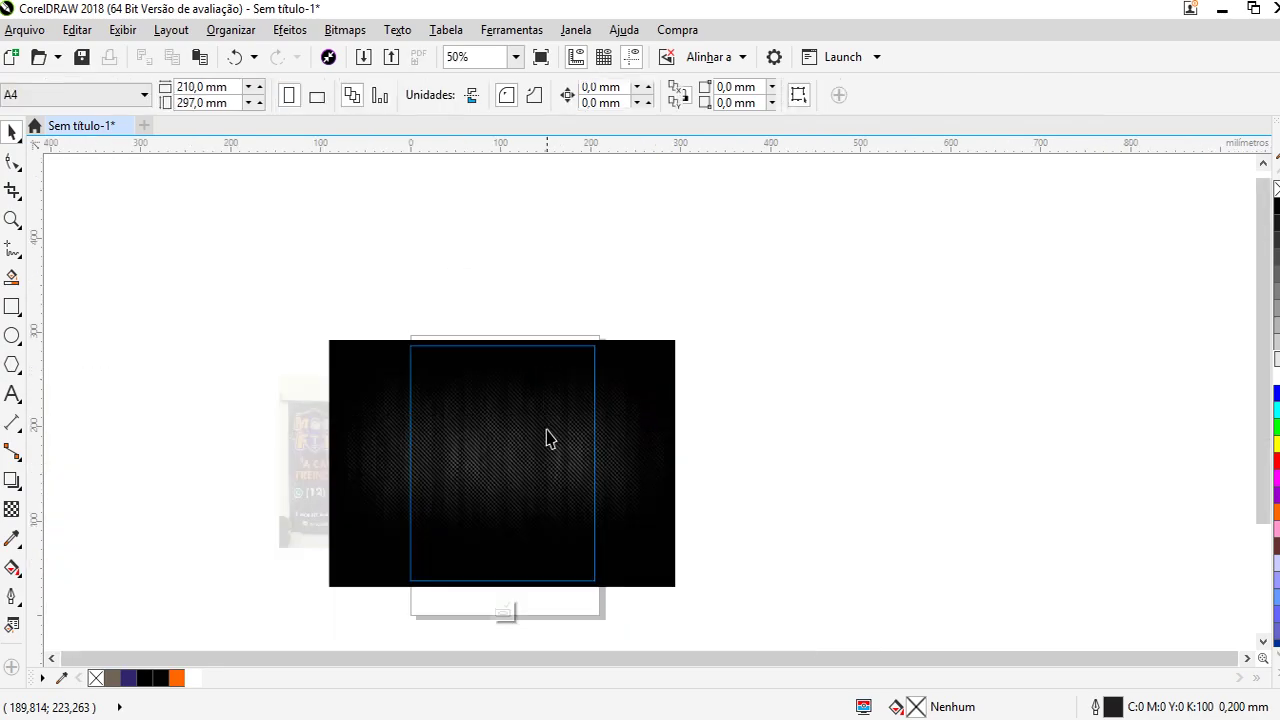
{"action": "left_click", "coordinate": [631, 508]}
{"action": "left_click_drag", "start_coordinate": [684, 597], "coordinate": [762, 612]}
{"action": "left_click_drag", "start_coordinate": [700, 520], "coordinate": [642, 512]}
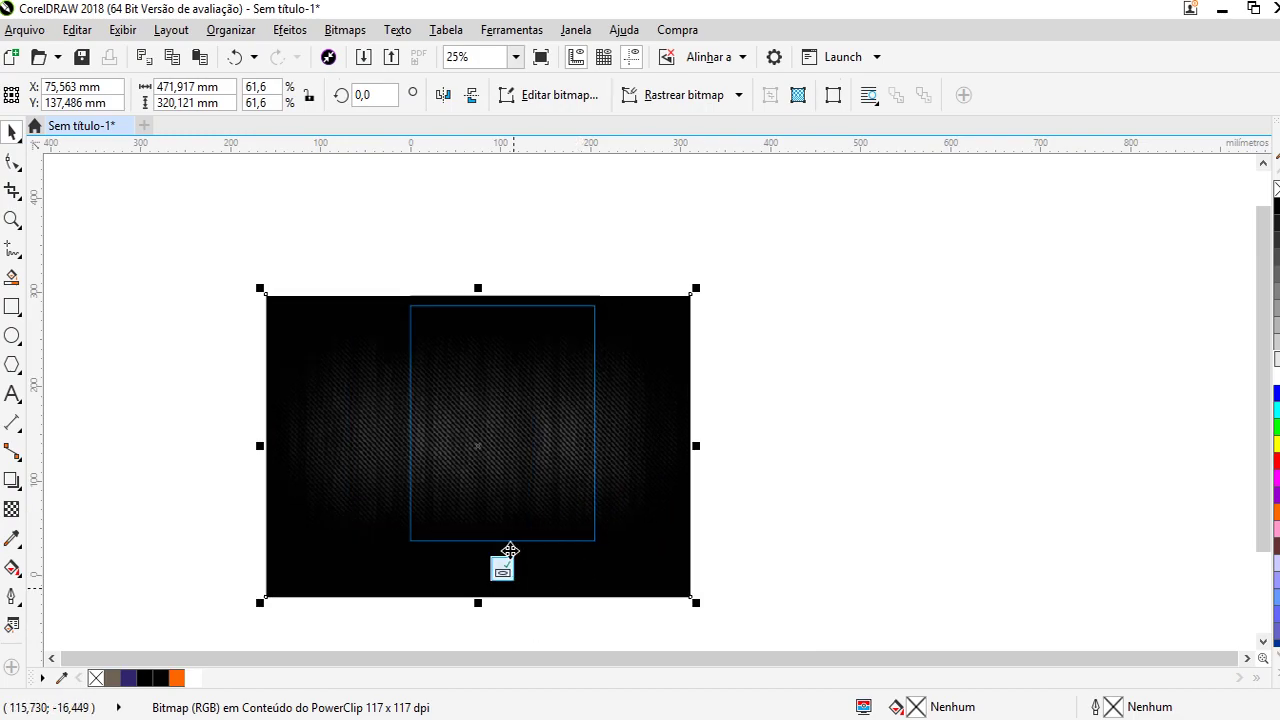
{"action": "left_click", "coordinate": [712, 452]}
{"action": "mouse_move", "coordinate": [666, 466]}
{"action": "left_mouse_down"}
{"action": "mouse_move", "coordinate": [646, 466]}
{"action": "mouse_move", "coordinate": [664, 484]}
{"action": "left_mouse_up"}
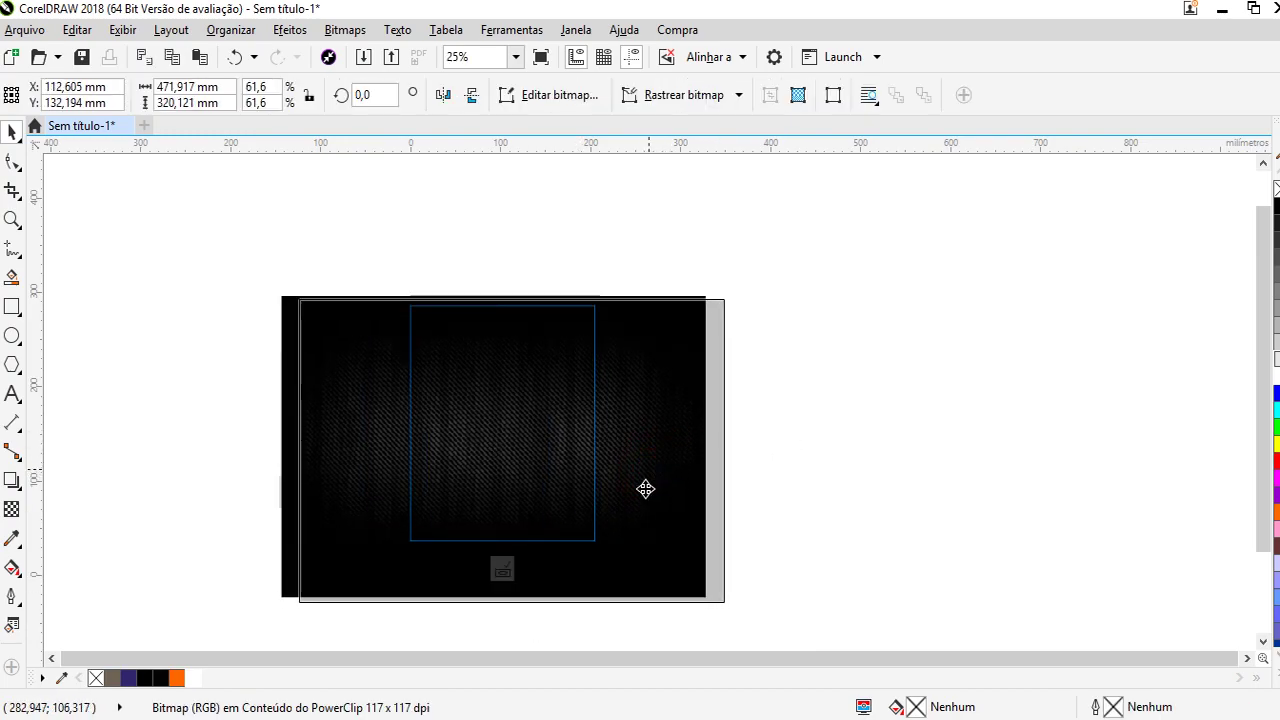
Apply uniform transparency to the background bitmap inside the banner's PowerClip and finish editing its contents
{"action": "left_click", "coordinate": [11, 509]}
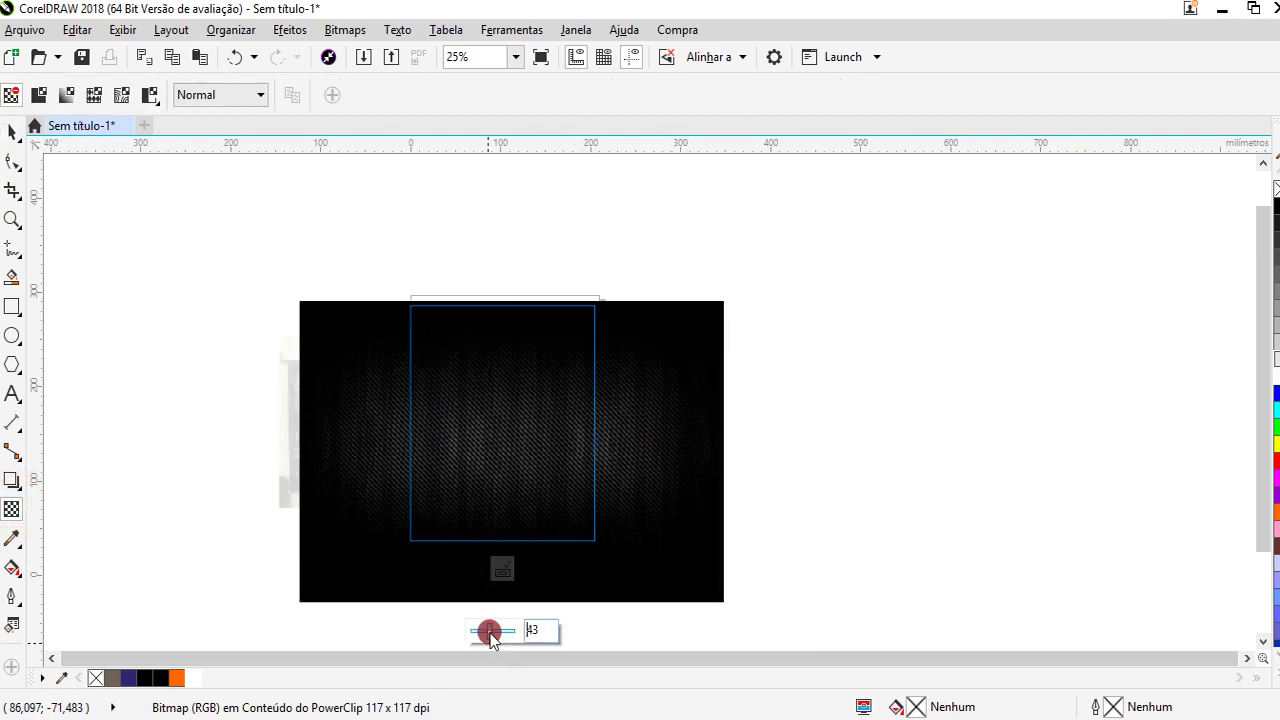
{"action": "left_click_drag", "start_coordinate": [489, 632], "coordinate": [498, 631]}
{"action": "left_click", "coordinate": [502, 569]}
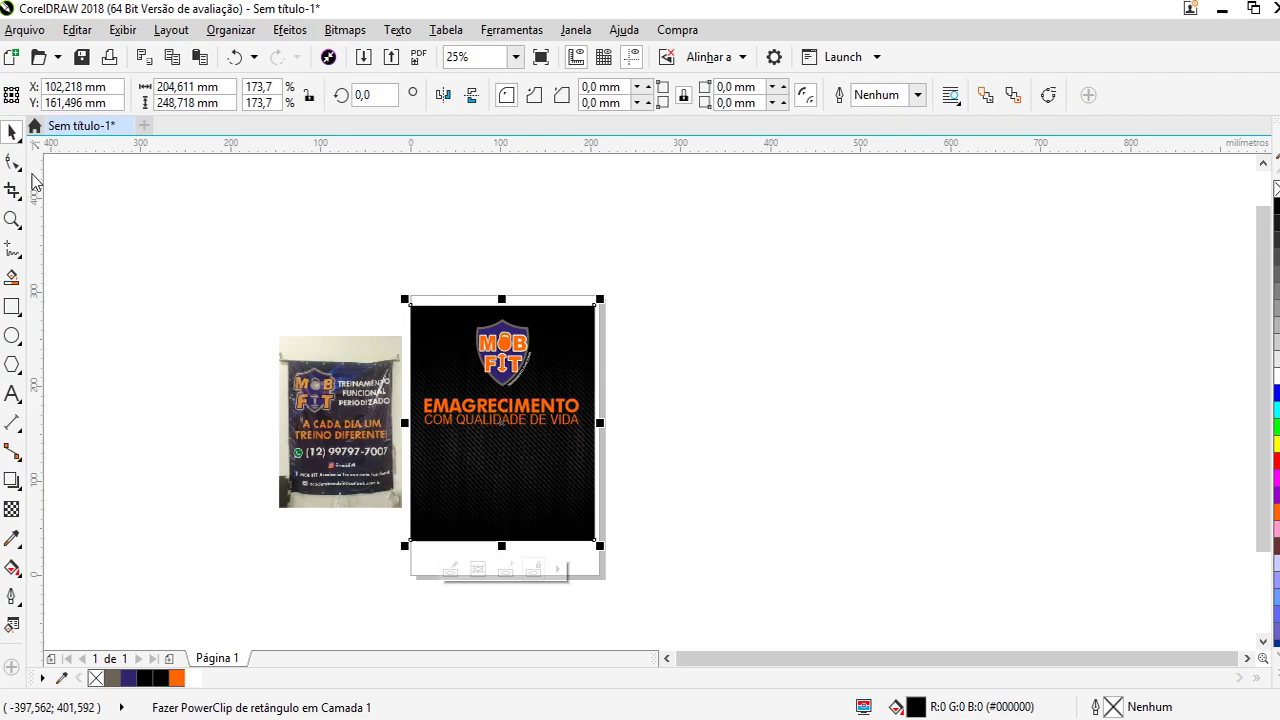
{"action": "left_click", "coordinate": [214, 208]}
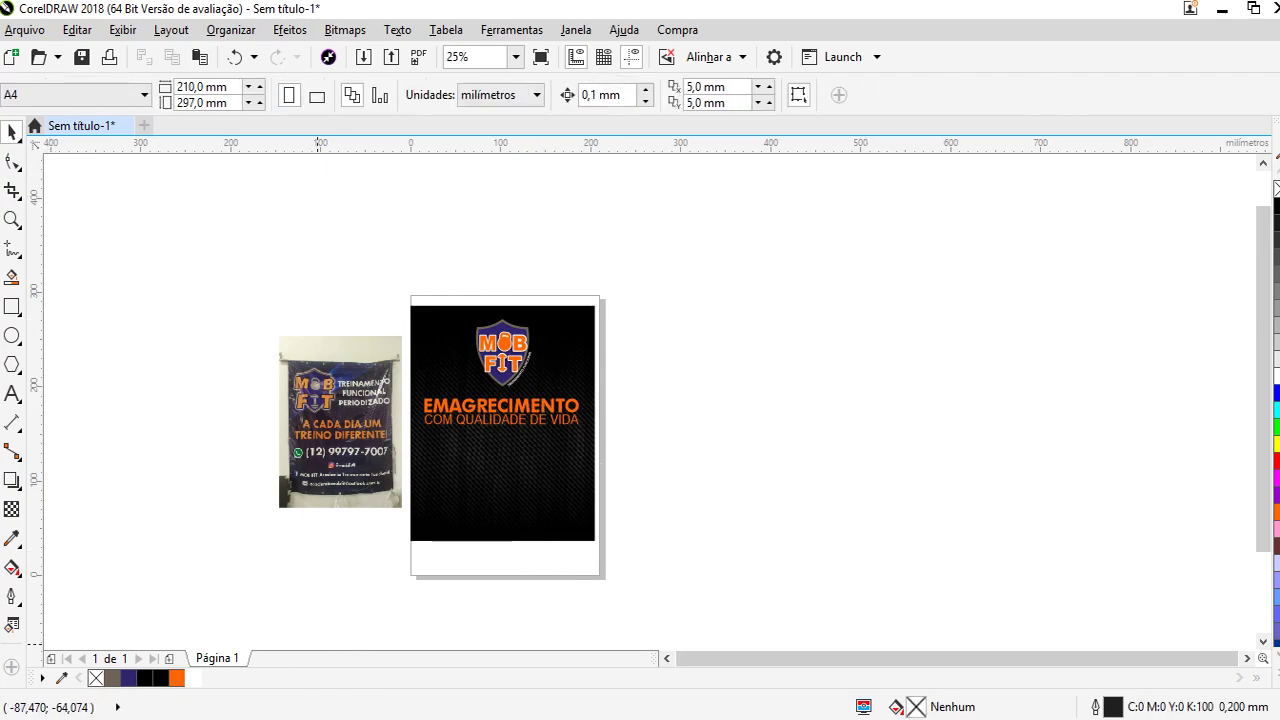
{"action": "key", "text": "F3"}
{"action": "key", "text": "F3"}
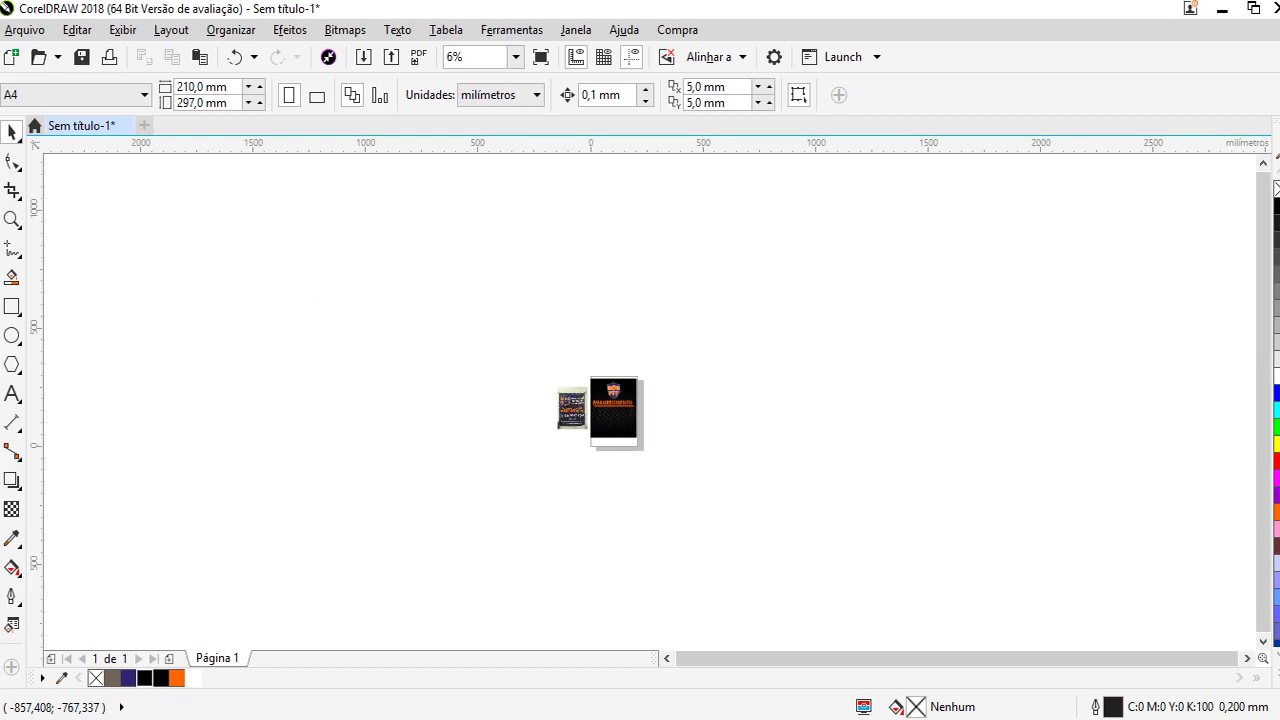
{"action": "left_click", "coordinate": [763, 377]}
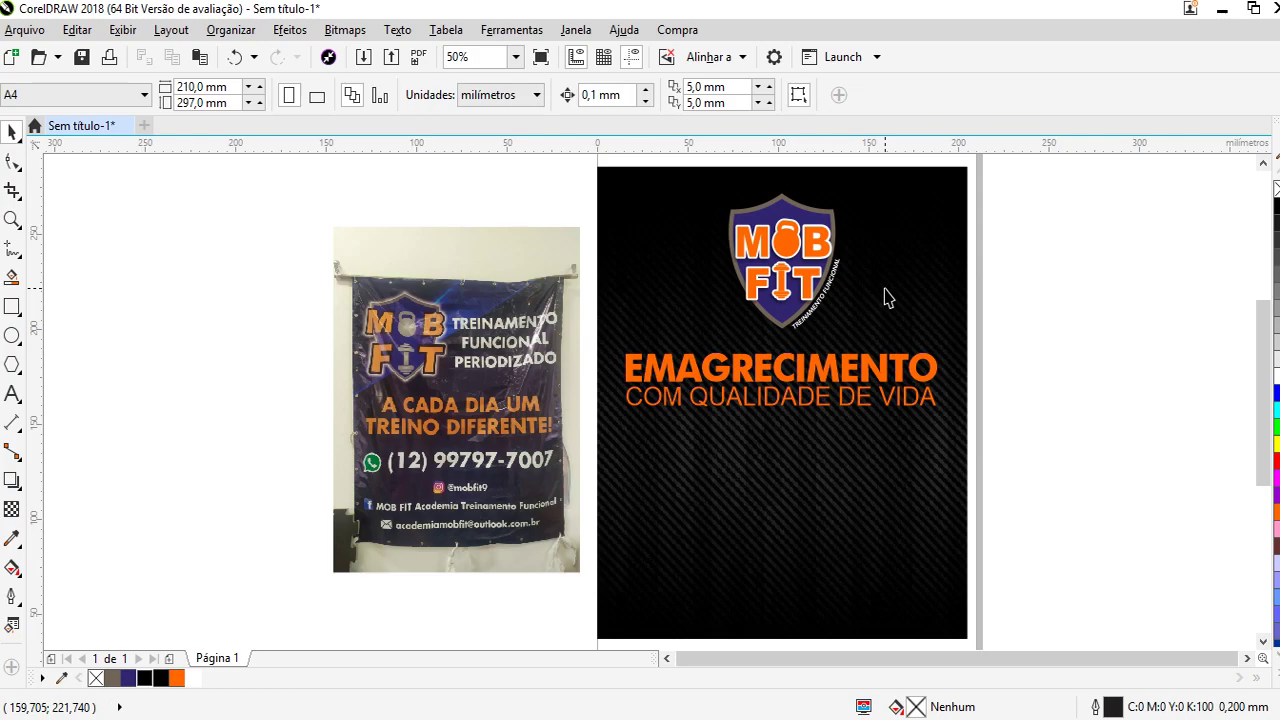
{"action": "left_click_drag", "start_coordinate": [1134, 346], "coordinate": [597, 523]}
{"action": "left_click", "coordinate": [1094, 449]}
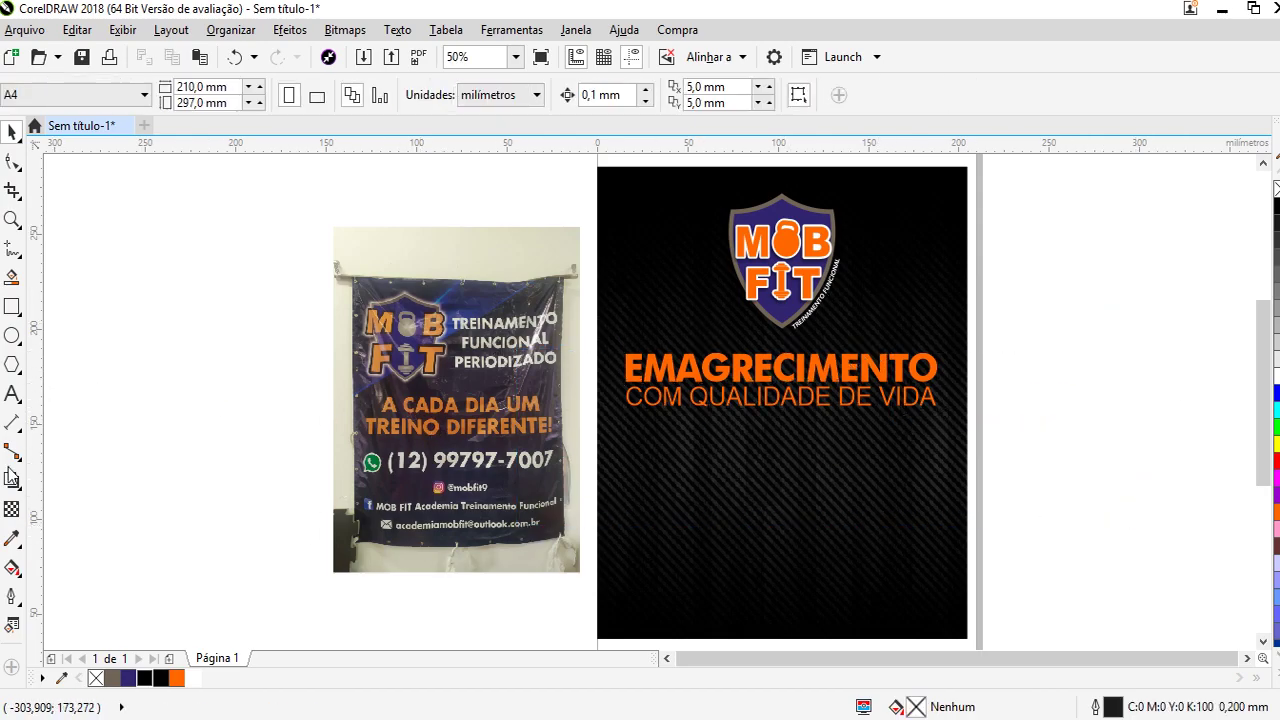
Add an artistic text line with the gym's phone number from the photo below the slogan on the banner
{"action": "left_click", "coordinate": [12, 394]}
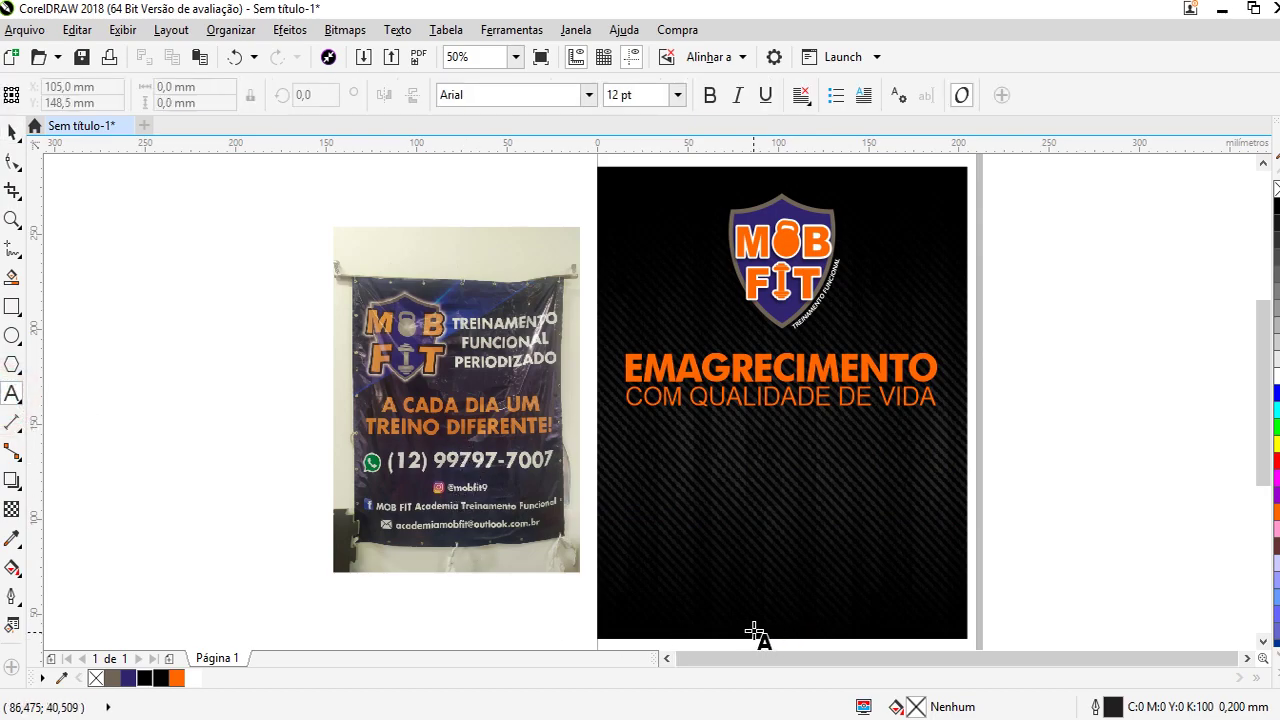
{"action": "left_click", "coordinate": [688, 459]}
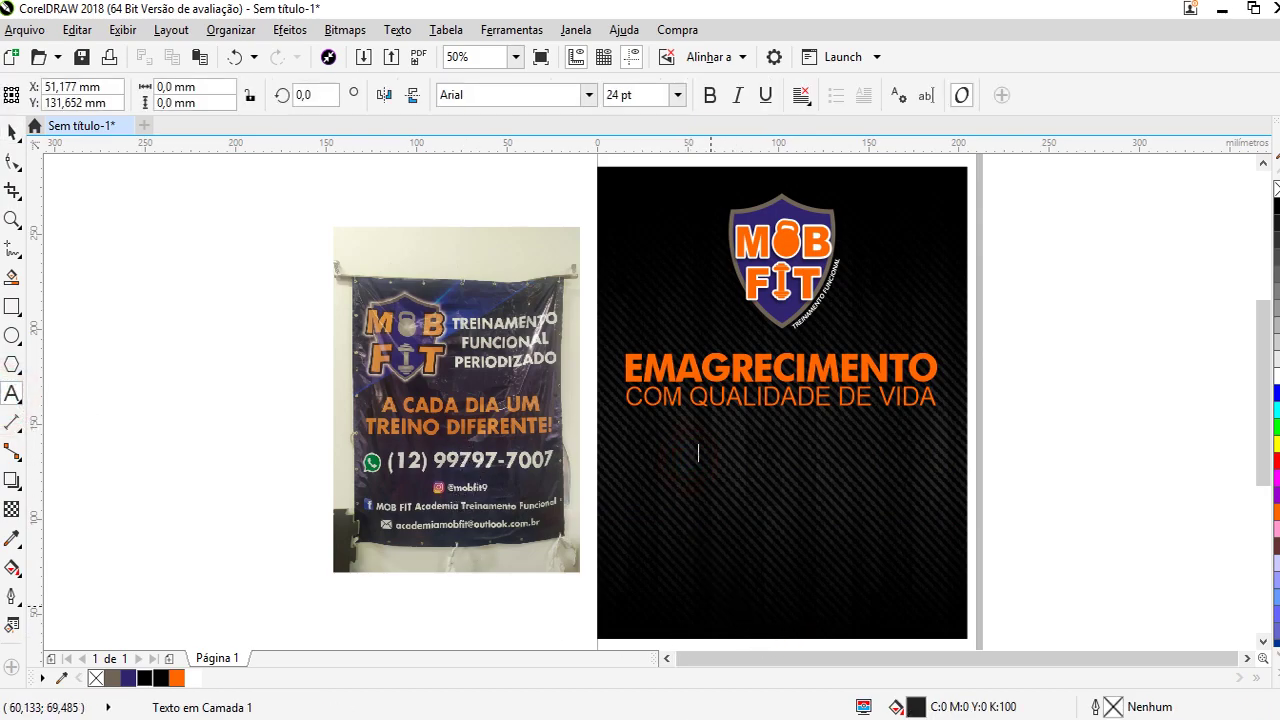
{"action": "type", "text": "T"}
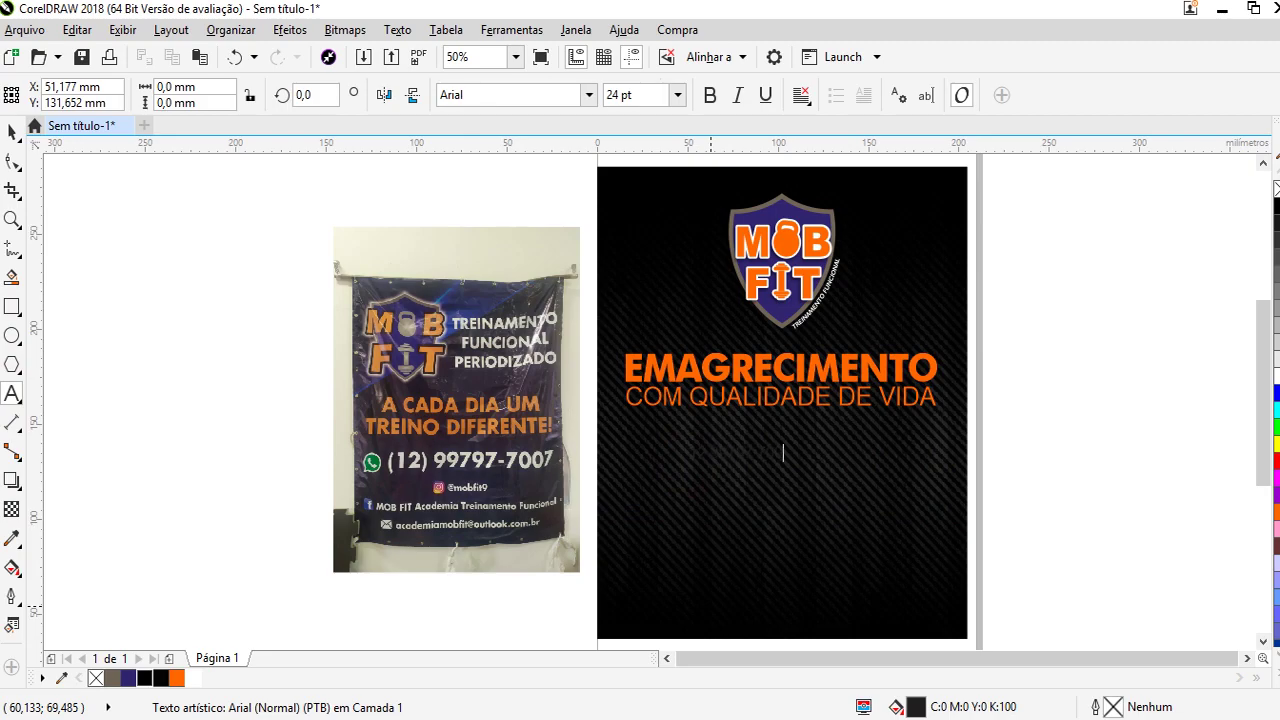
{"action": "key", "text": "Escape"}
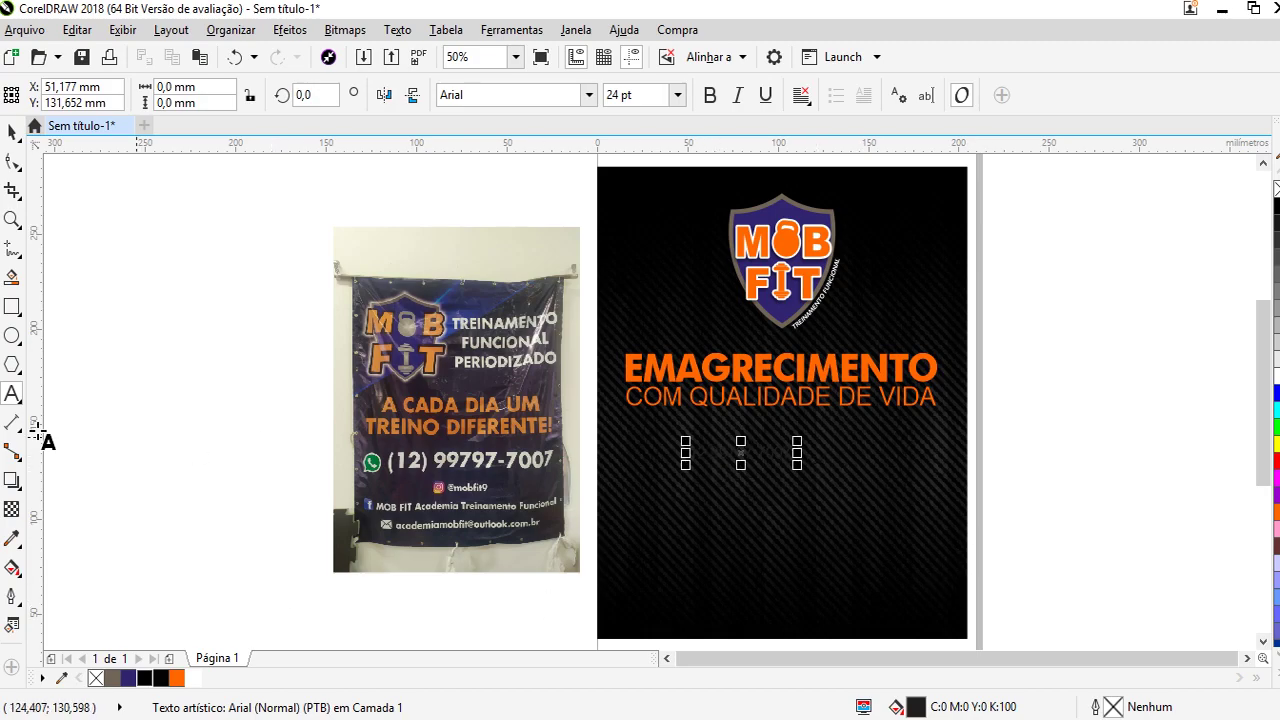
Fill the phone number text with white and set its font to bold Futura Md BT
{"action": "left_click", "coordinate": [12, 132]}
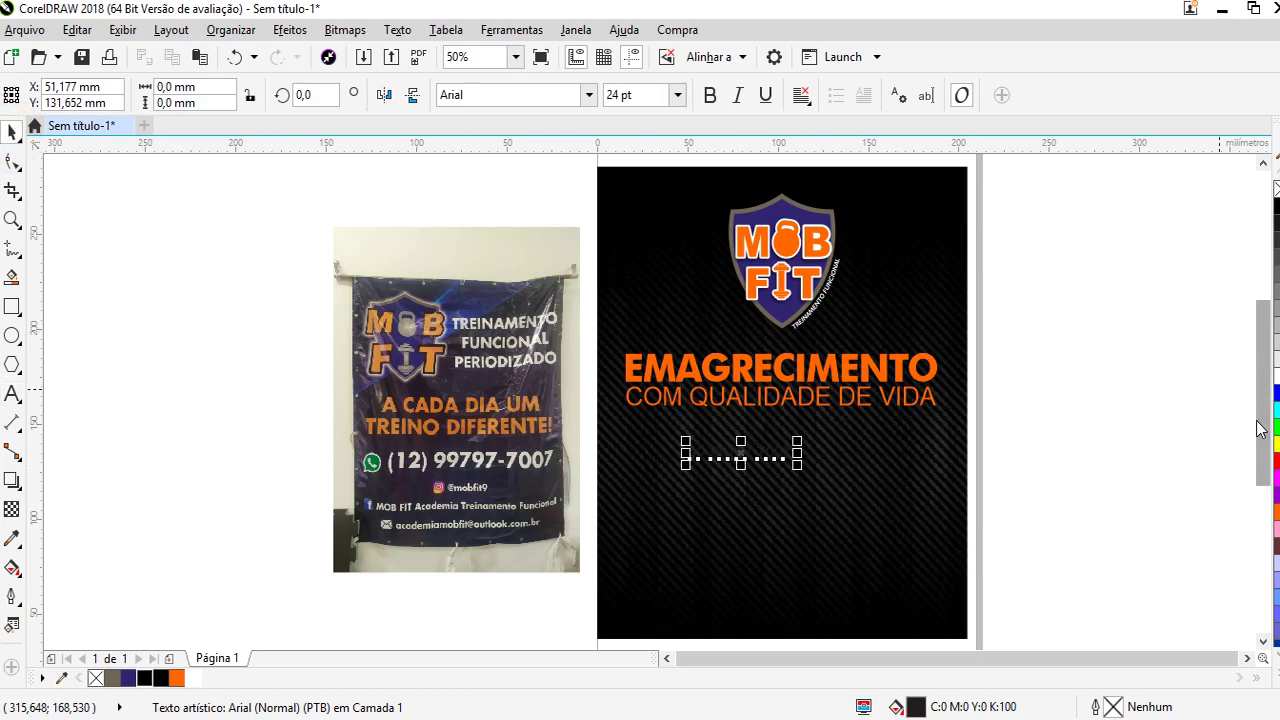
{"action": "left_click", "coordinate": [1276, 372]}
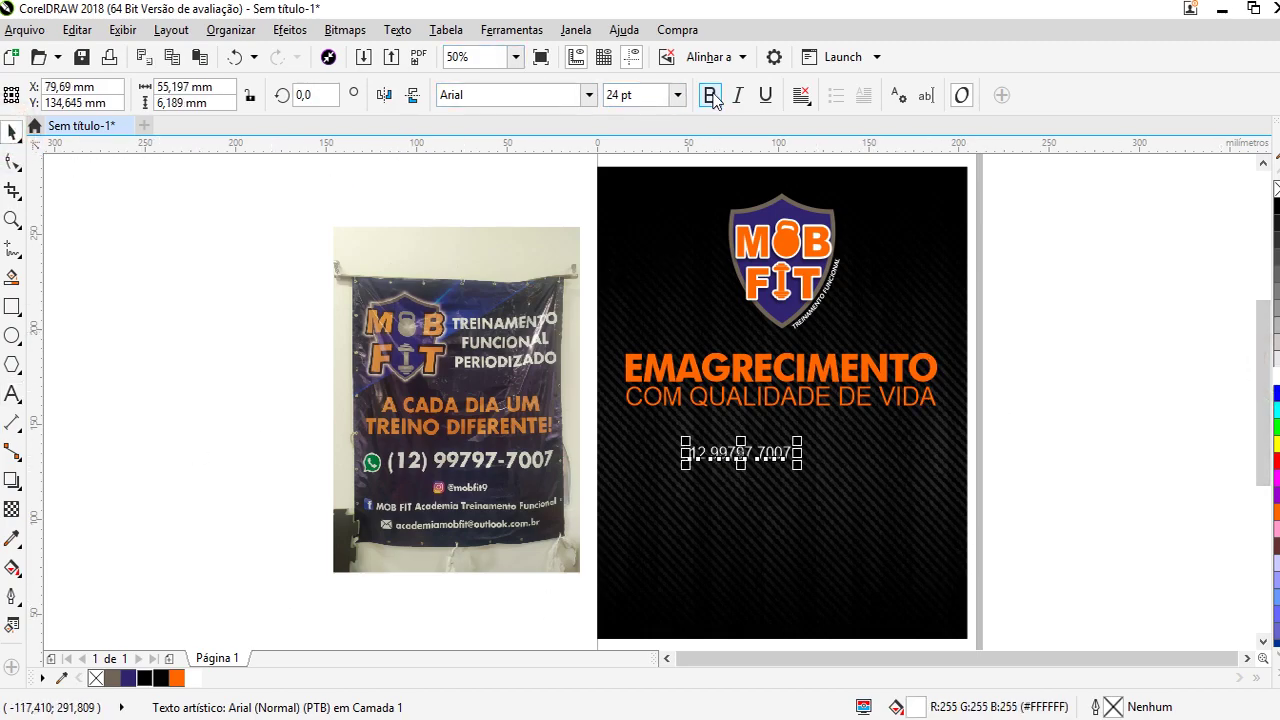
{"action": "left_click", "coordinate": [589, 95]}
{"action": "left_click", "coordinate": [528, 157]}
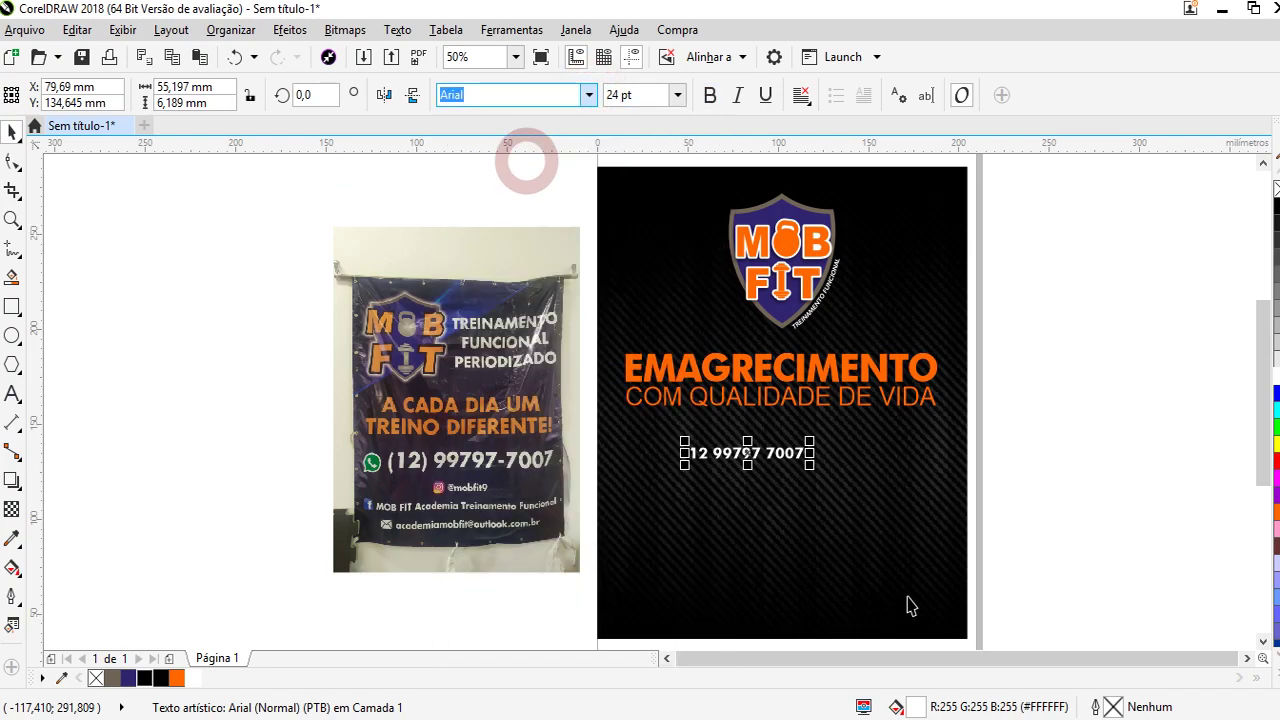
Reduce only the area code at the start of the phone number to 16 pt
{"action": "scroll", "coordinate": [745, 490], "scroll_direction": "up", "scroll_amount": 2}
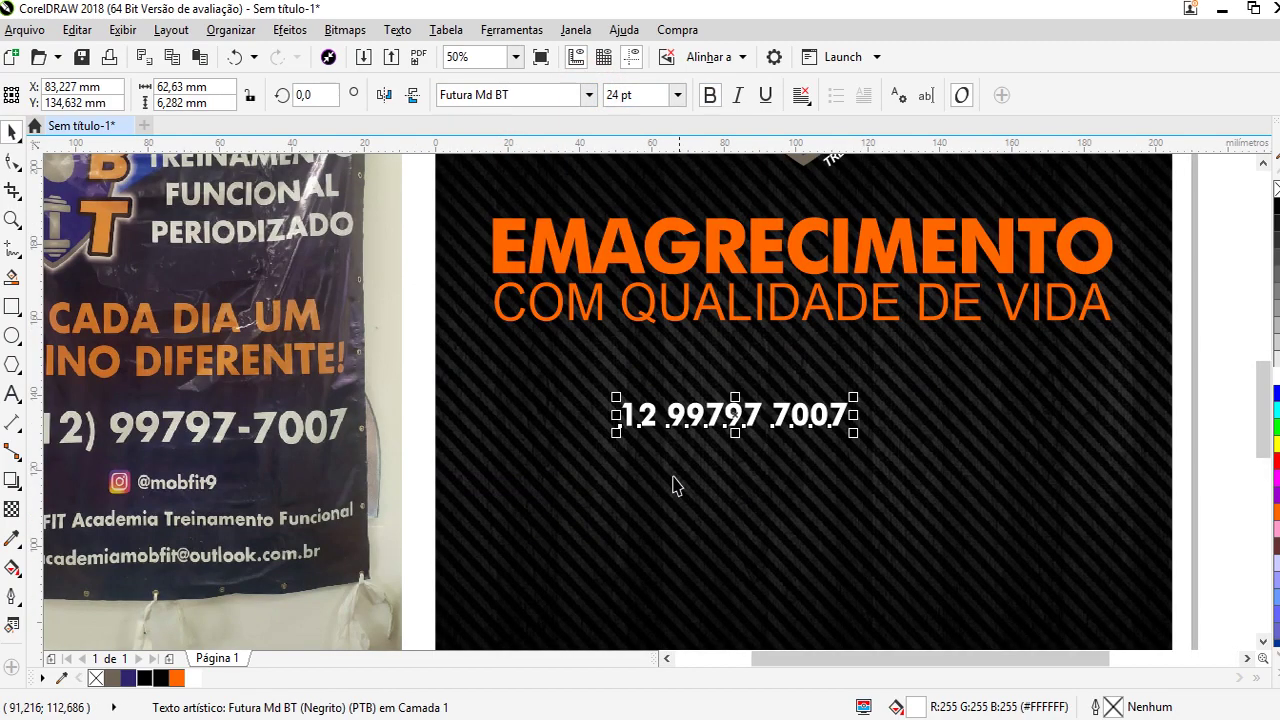
{"action": "left_click", "coordinate": [12, 392]}
{"action": "double_click", "coordinate": [655, 414]}
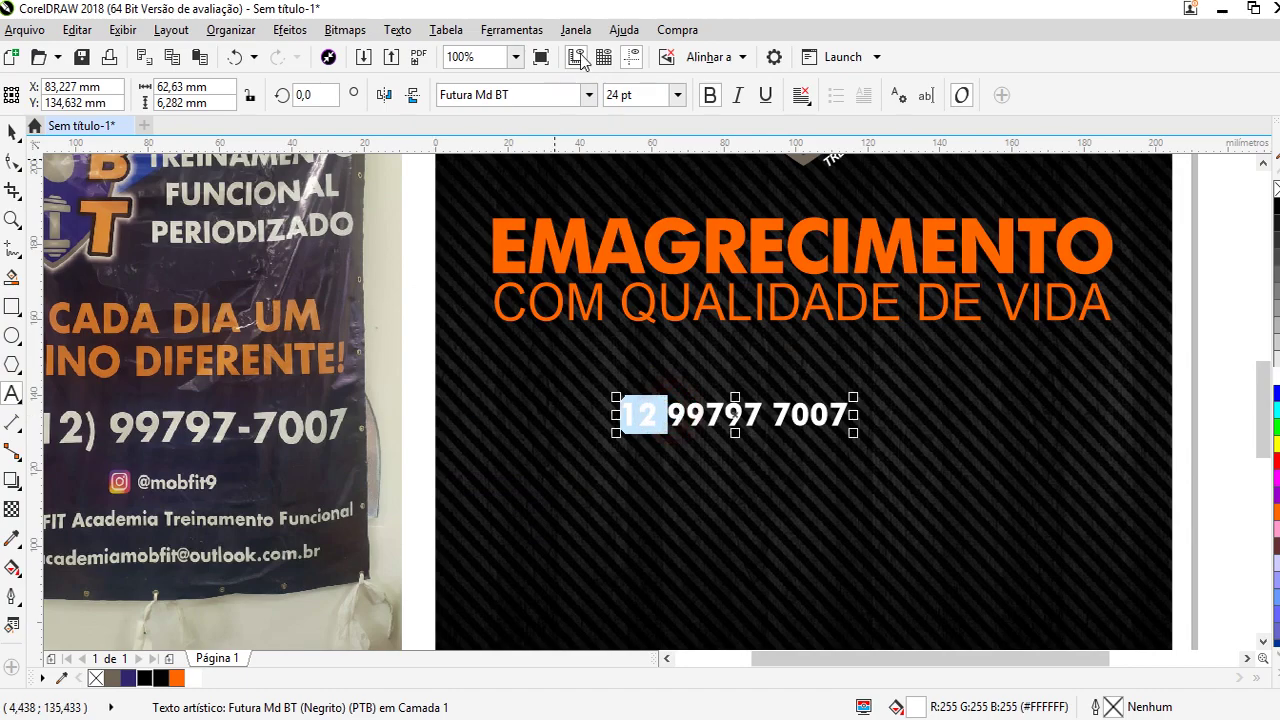
{"action": "left_click", "coordinate": [677, 95]}
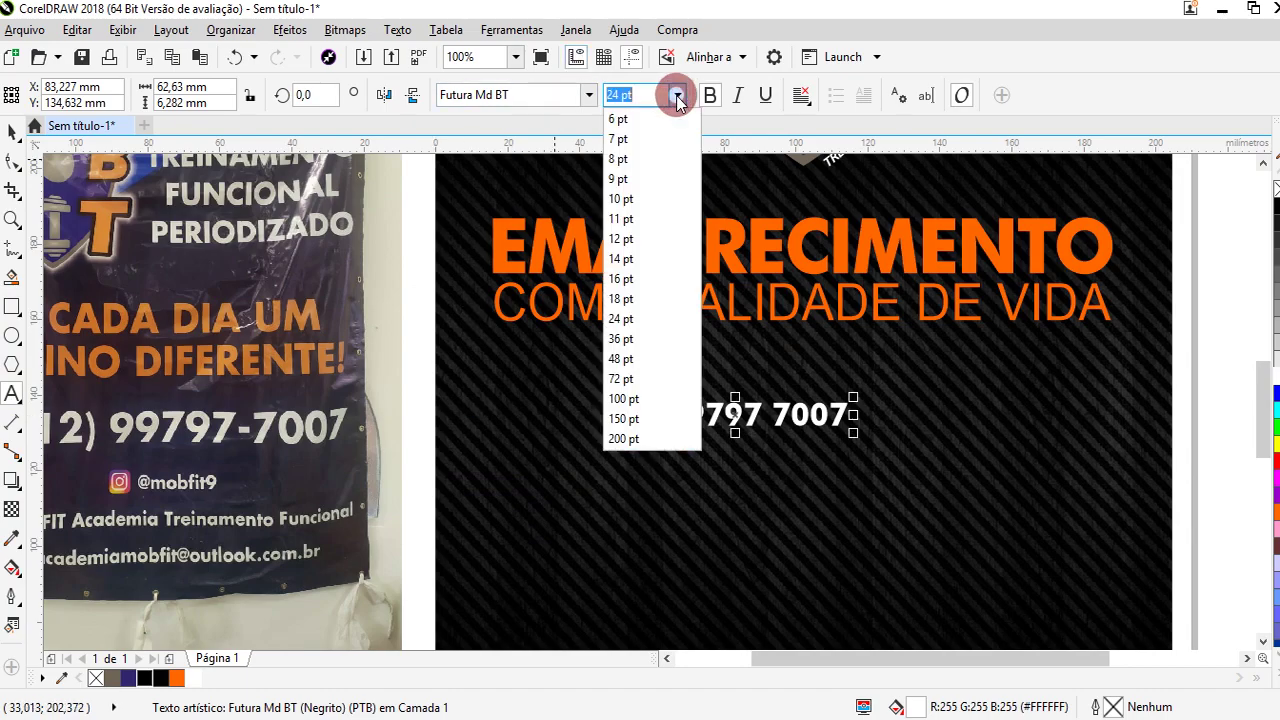
{"action": "left_click", "coordinate": [630, 268]}
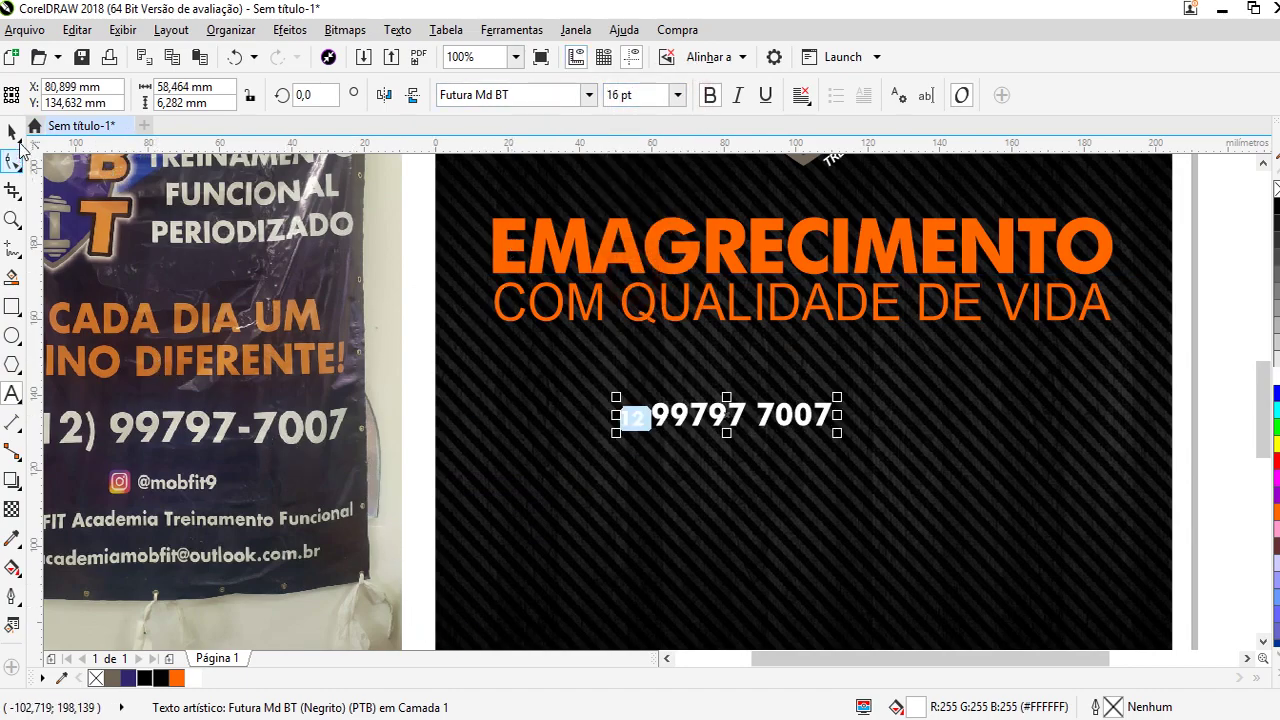
{"action": "left_click", "coordinate": [12, 131]}
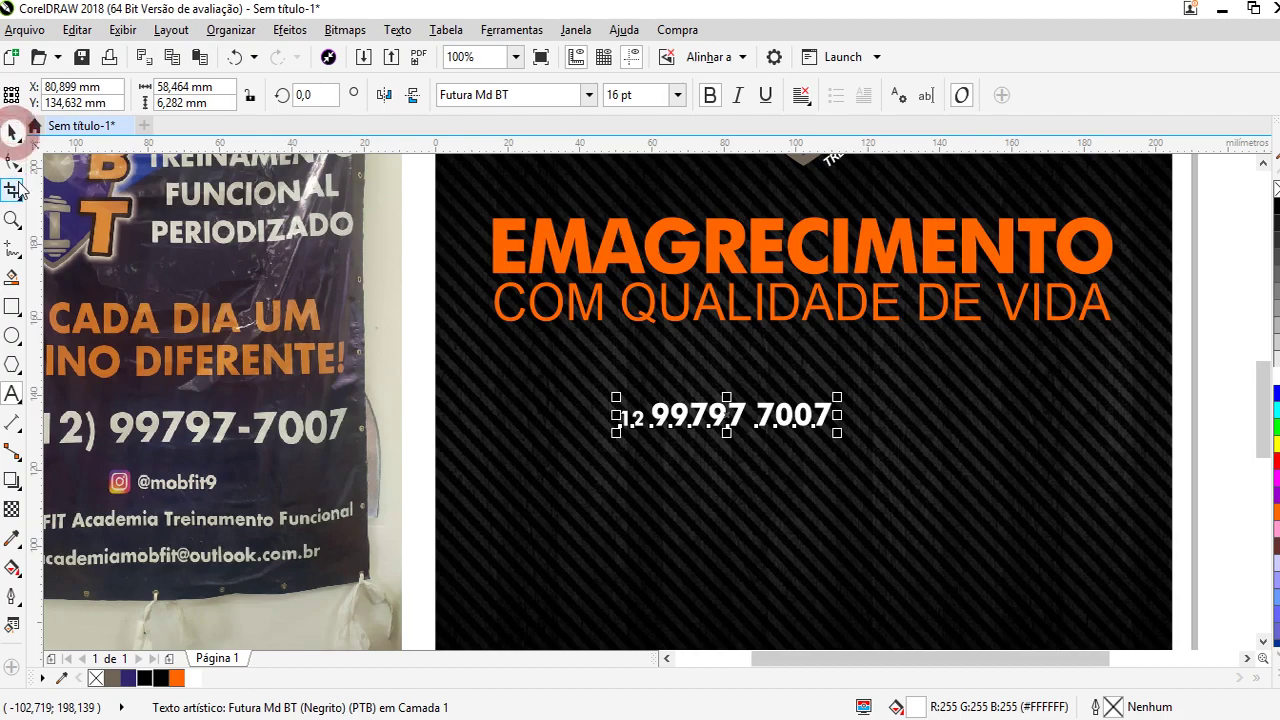
Enlarge the phone number text to about 114 × 12.3 mm and centre it horizontally on the banner
{"action": "left_click", "coordinate": [842, 434]}
{"action": "left_click", "coordinate": [842, 434]}
{"action": "left_click_drag", "start_coordinate": [840, 432], "coordinate": [907, 451]}
{"action": "scroll", "coordinate": [907, 451], "scroll_direction": "down", "scroll_amount": 2}
{"action": "left_click", "coordinate": [749, 377], "text": "shift"}
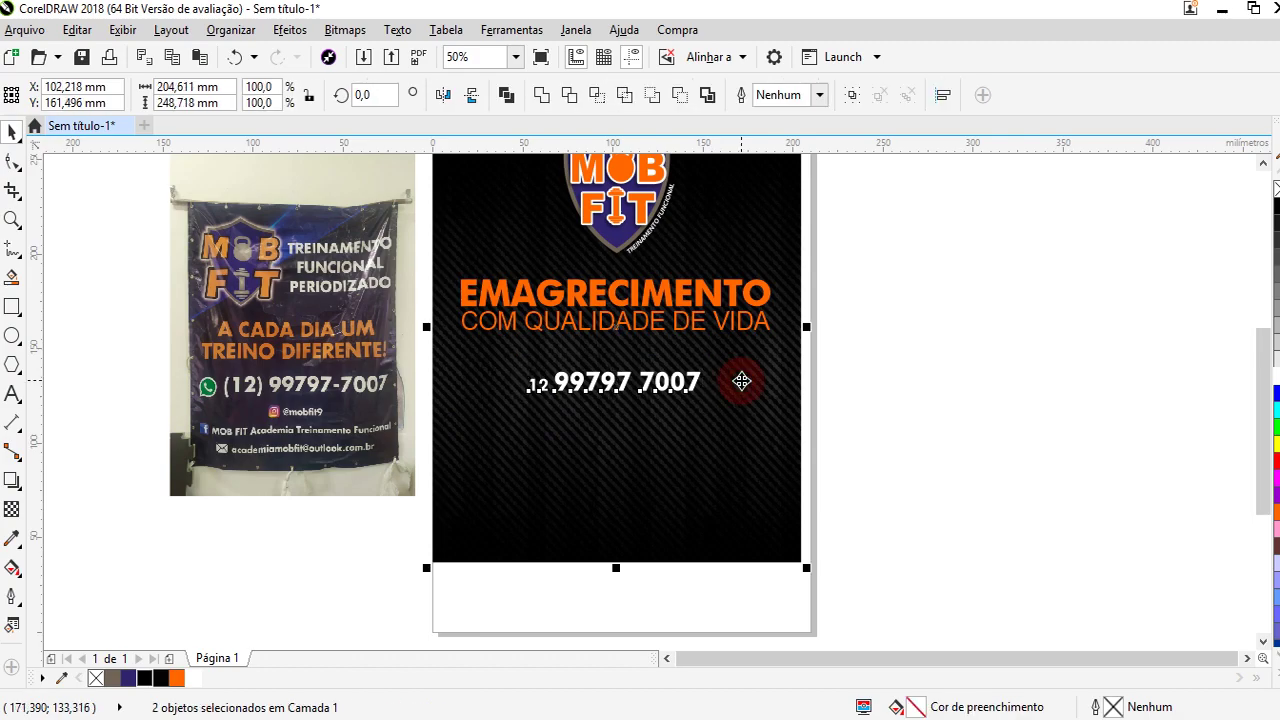
{"action": "left_click", "coordinate": [966, 391]}
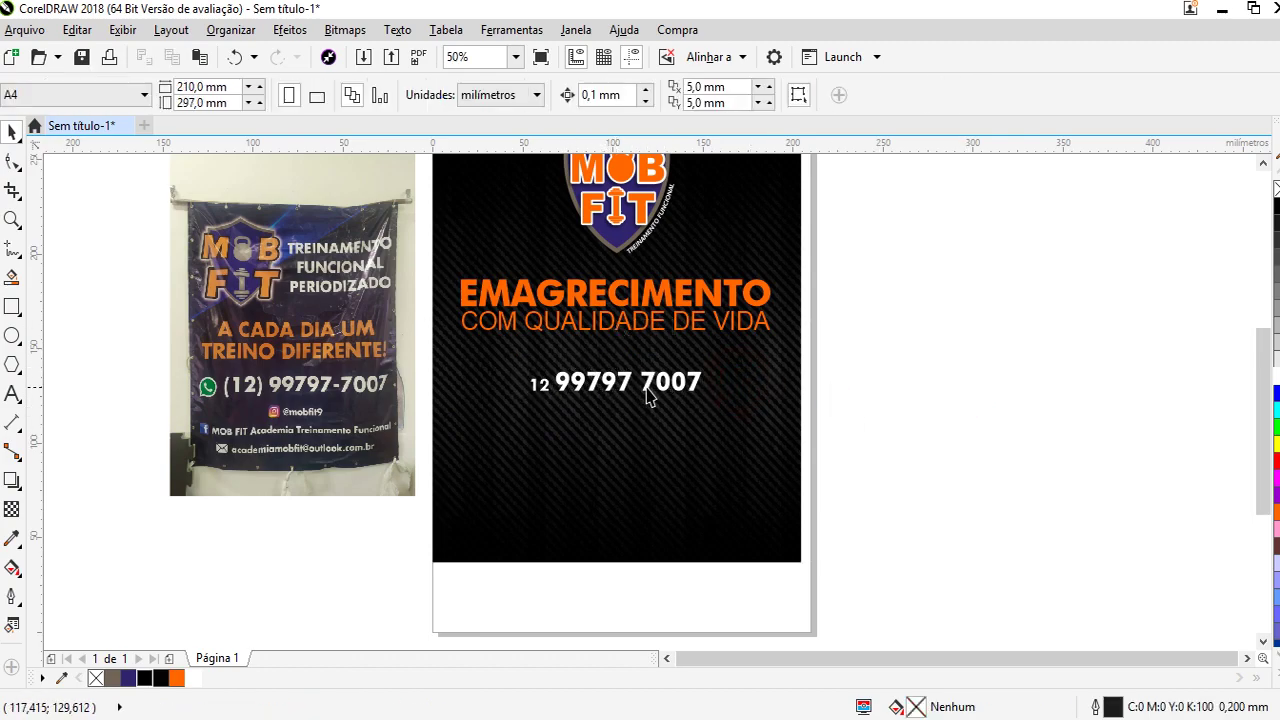
{"action": "left_click", "coordinate": [650, 398]}
{"action": "left_click_drag", "start_coordinate": [707, 397], "coordinate": [725, 400]}
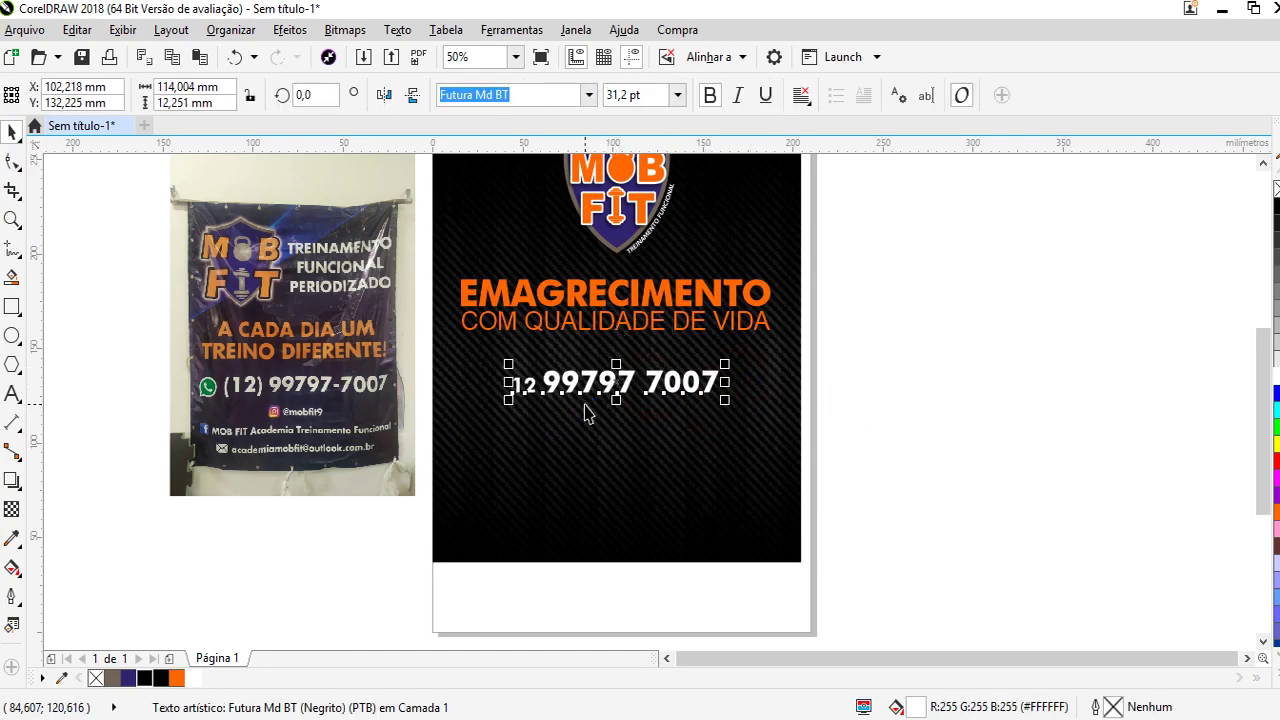
Move the phone number down to about Y 123 mm and re-centre it horizontally on the banner
{"action": "scroll", "coordinate": [618, 386], "scroll_direction": "up", "scroll_amount": 2}
{"action": "left_click_drag", "start_coordinate": [612, 388], "coordinate": [614, 418]}
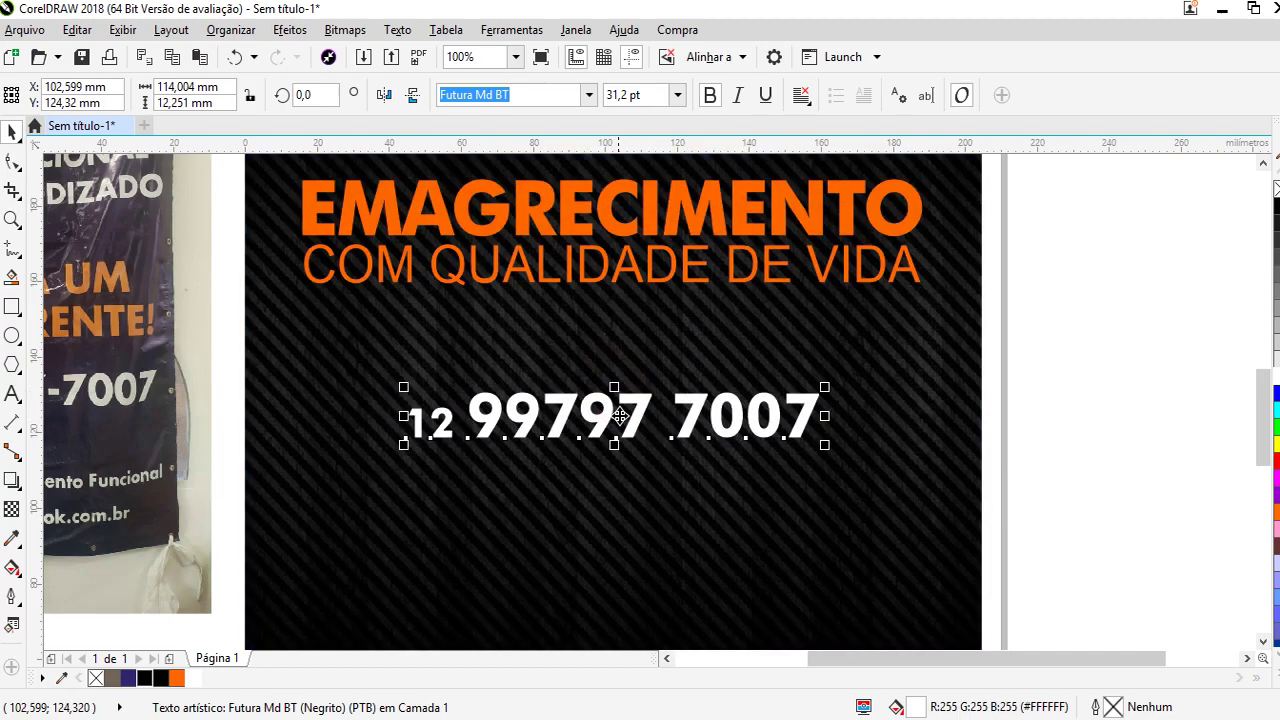
{"action": "left_click", "coordinate": [937, 481], "text": "shift"}
{"action": "left_click", "coordinate": [1120, 337]}
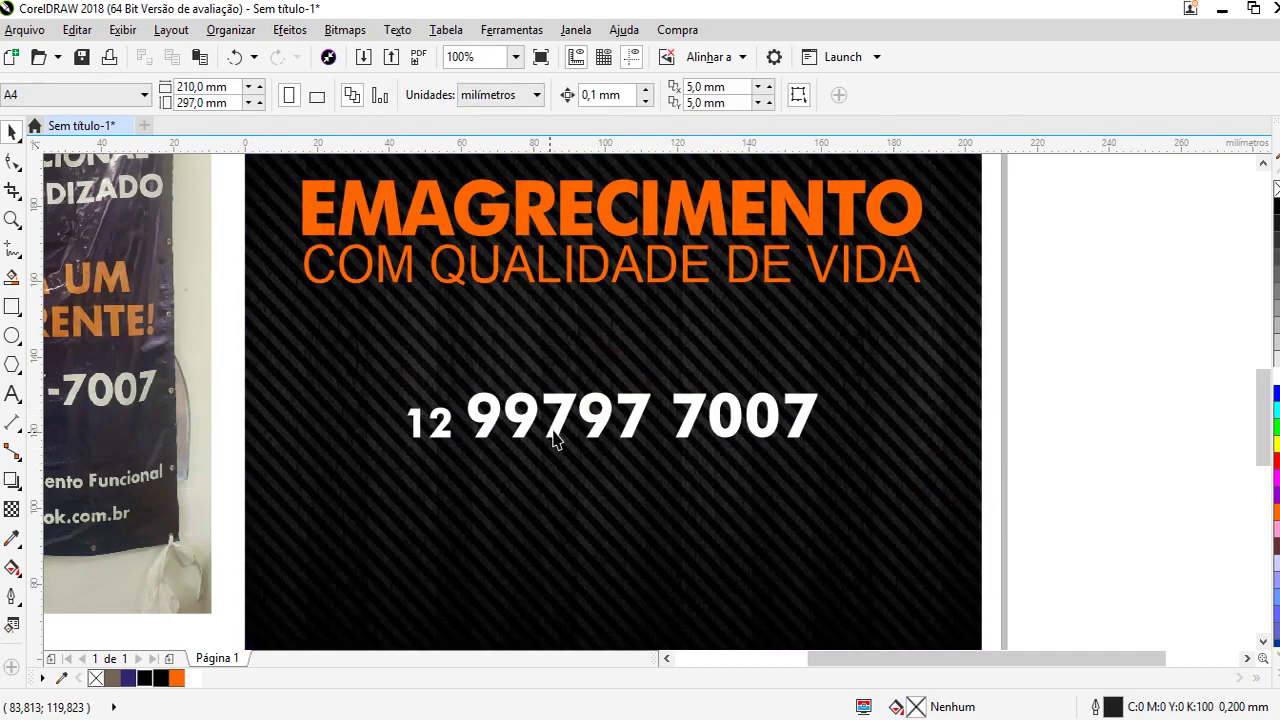
{"action": "scroll", "coordinate": [558, 435], "scroll_direction": "down", "scroll_amount": 2}
{"action": "left_click", "coordinate": [578, 435]}
{"action": "double_click", "coordinate": [578, 430]}
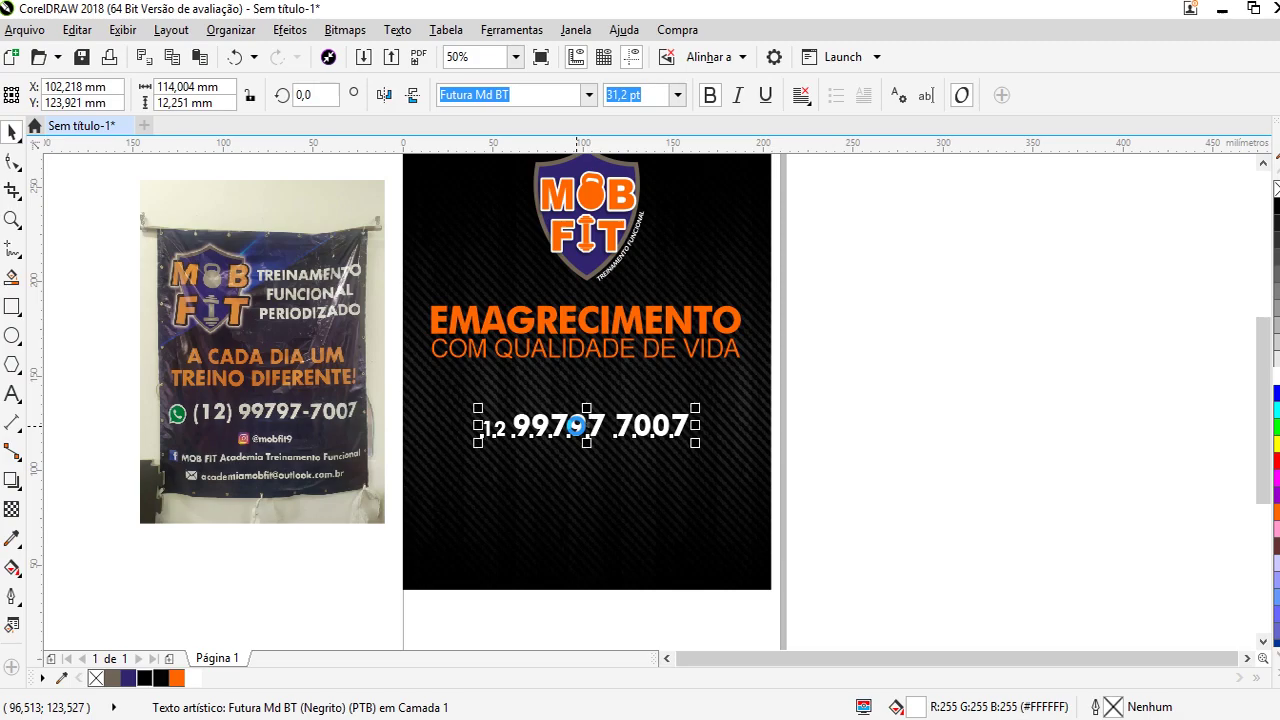
{"action": "left_click", "coordinate": [903, 354]}
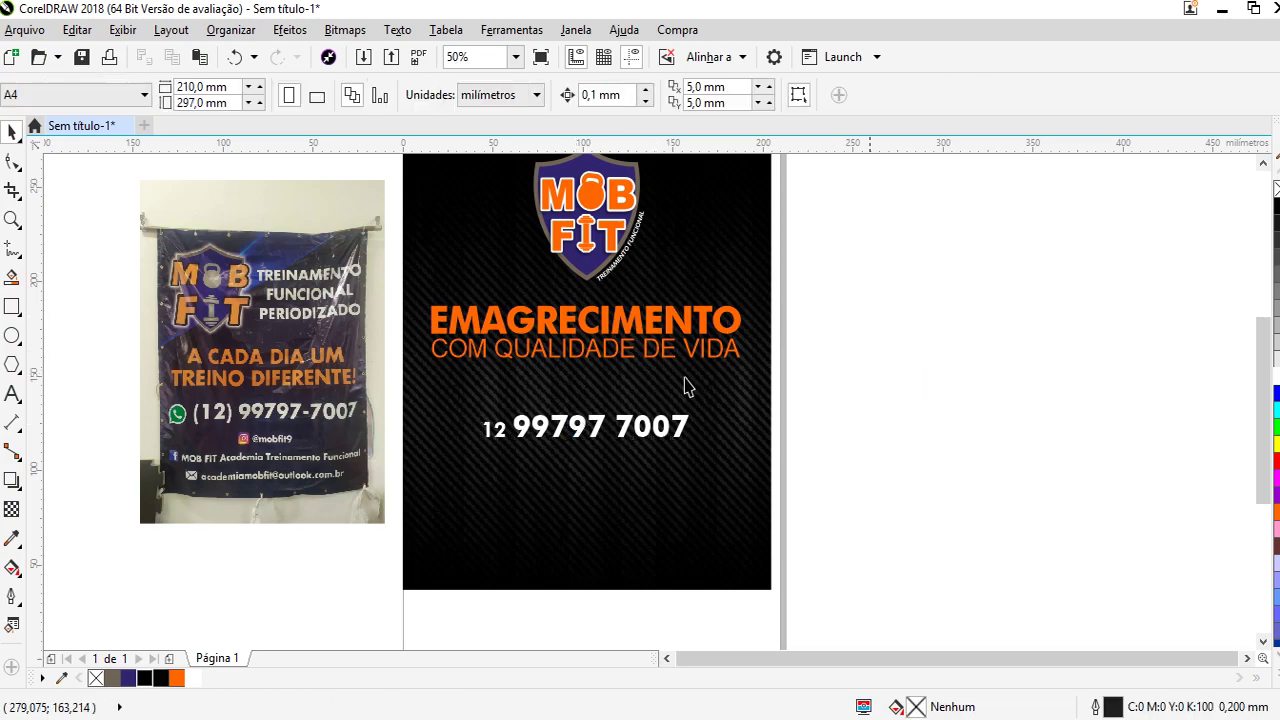
Select both slogan lines together and scale them down slightly about their centre
{"action": "left_click_drag", "start_coordinate": [826, 286], "coordinate": [374, 397]}
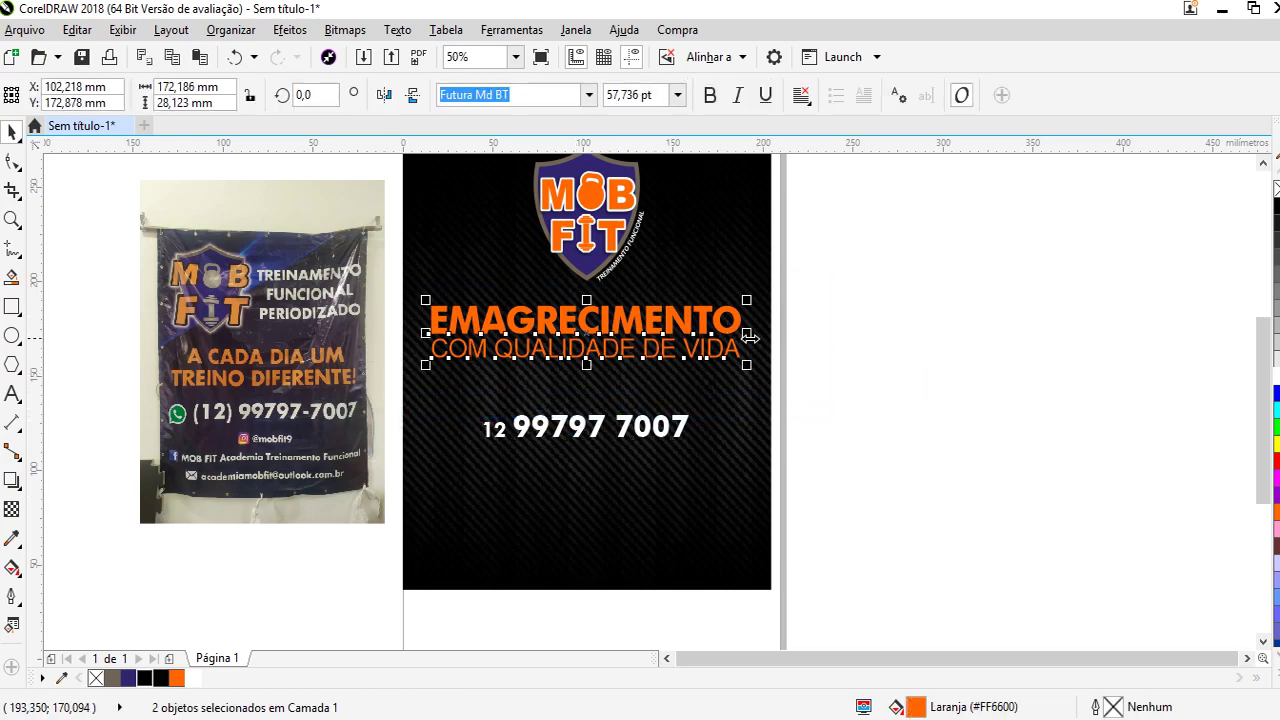
{"action": "left_click", "coordinate": [860, 283]}
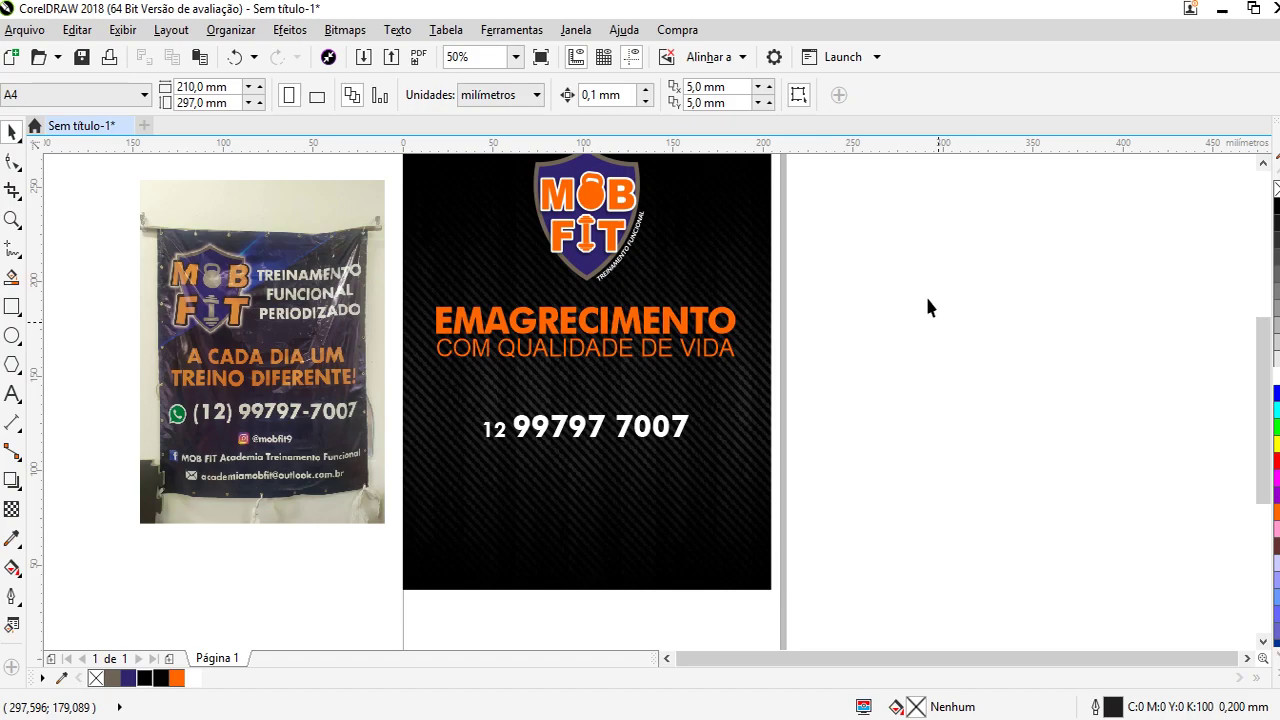
Enlarge the phone number text to about 129.1 × 13.9 mm and move it down toward the banner's lower part
{"action": "scroll", "coordinate": [245, 535], "scroll_direction": "up", "scroll_amount": 2}
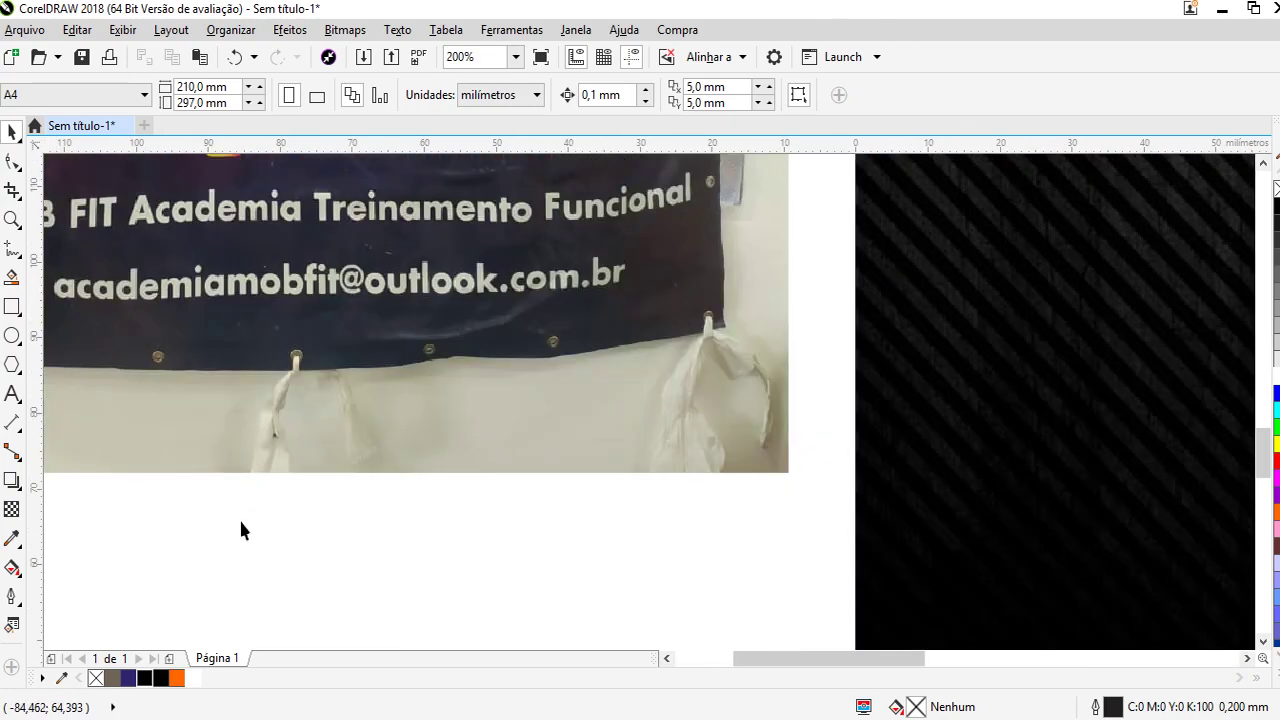
{"action": "scroll", "coordinate": [271, 343], "scroll_direction": "down", "scroll_amount": 1}
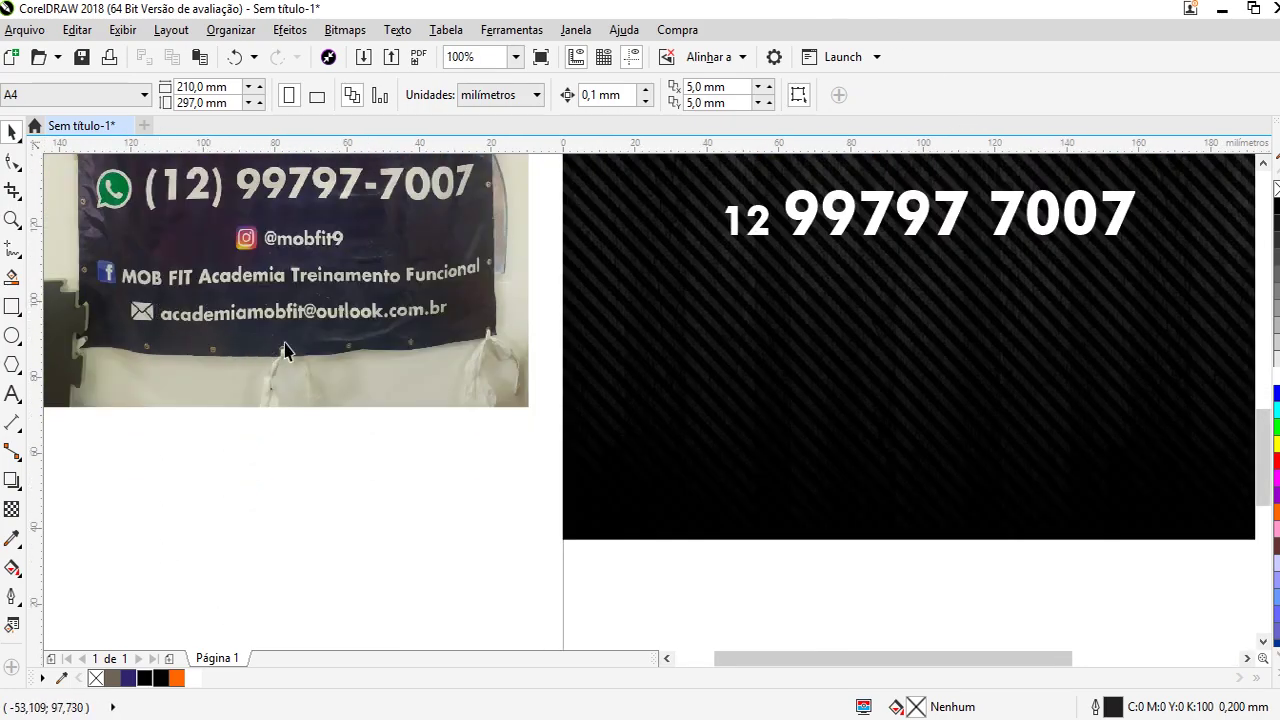
{"action": "scroll", "coordinate": [746, 380], "scroll_direction": "down", "scroll_amount": 1}
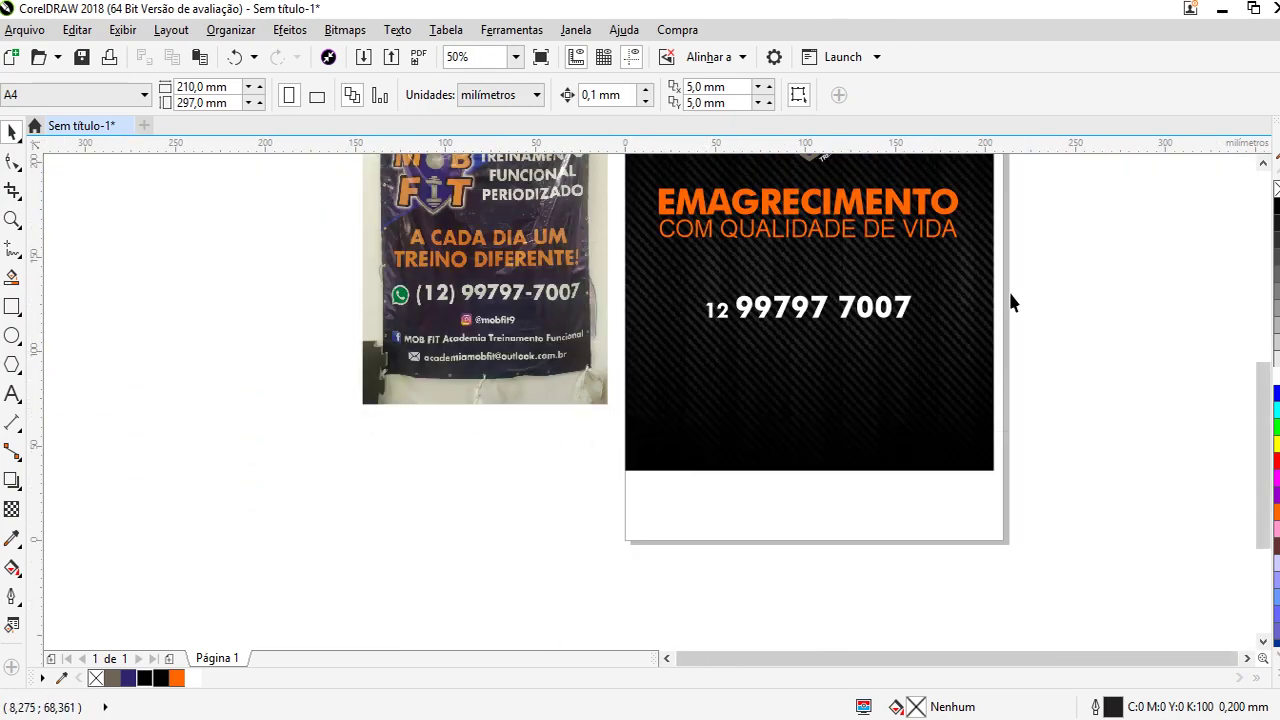
{"action": "left_click", "coordinate": [878, 316]}
{"action": "scroll", "coordinate": [920, 298], "scroll_direction": "up", "scroll_amount": 1}
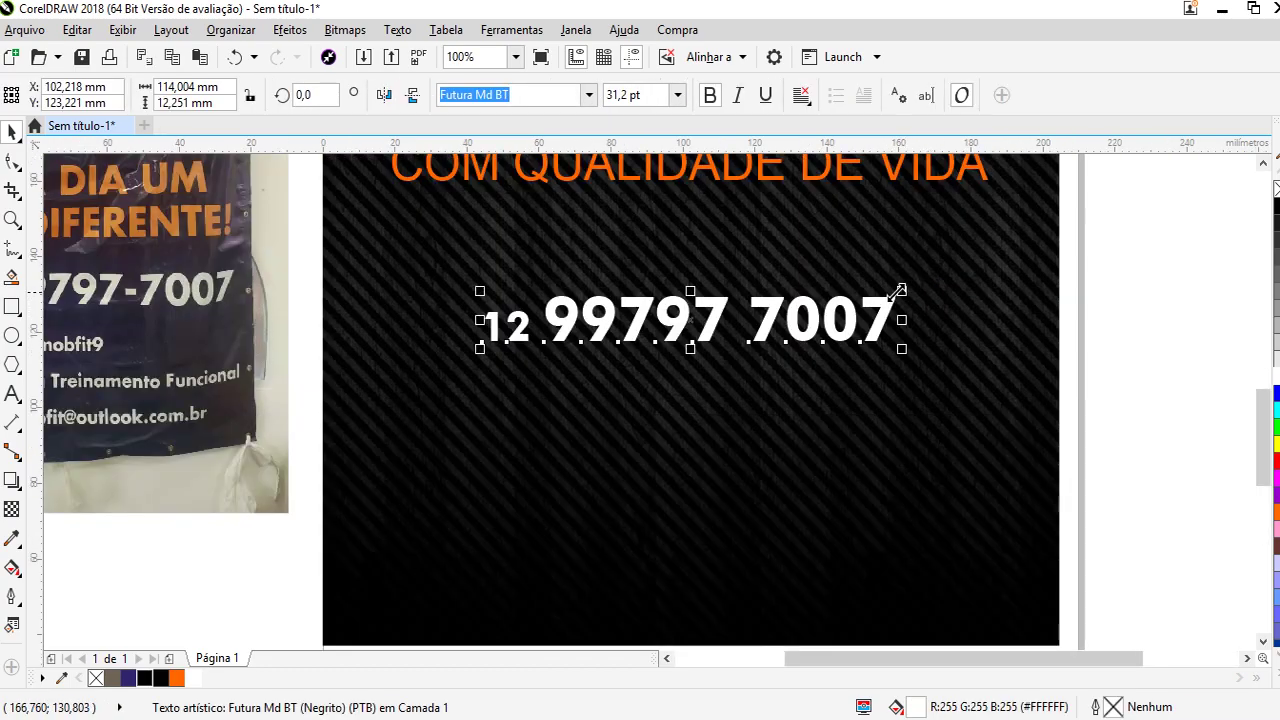
{"action": "left_click_drag", "start_coordinate": [902, 291], "coordinate": [934, 284]}
{"action": "scroll", "coordinate": [374, 417], "scroll_direction": "down", "scroll_amount": 2}
{"action": "scroll", "coordinate": [472, 432], "scroll_direction": "up", "scroll_amount": 1}
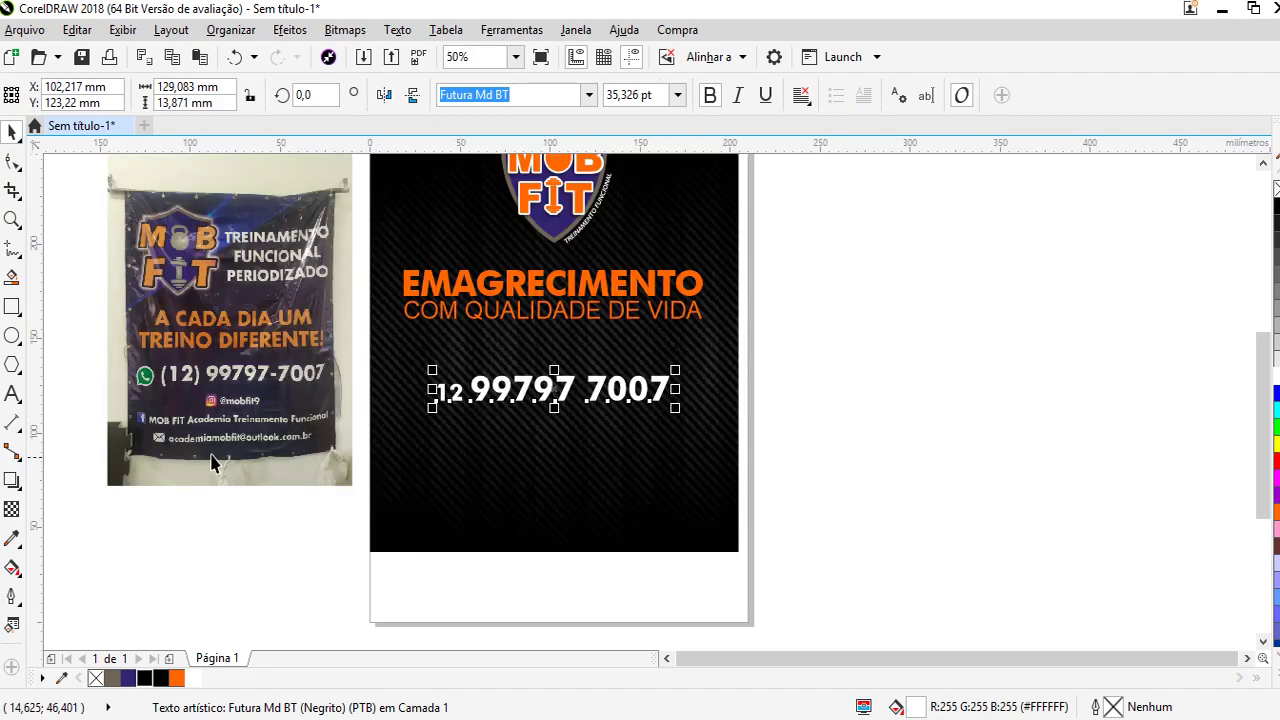
{"action": "left_click_drag", "start_coordinate": [588, 396], "coordinate": [590, 454]}
{"action": "left_click", "coordinate": [857, 429]}
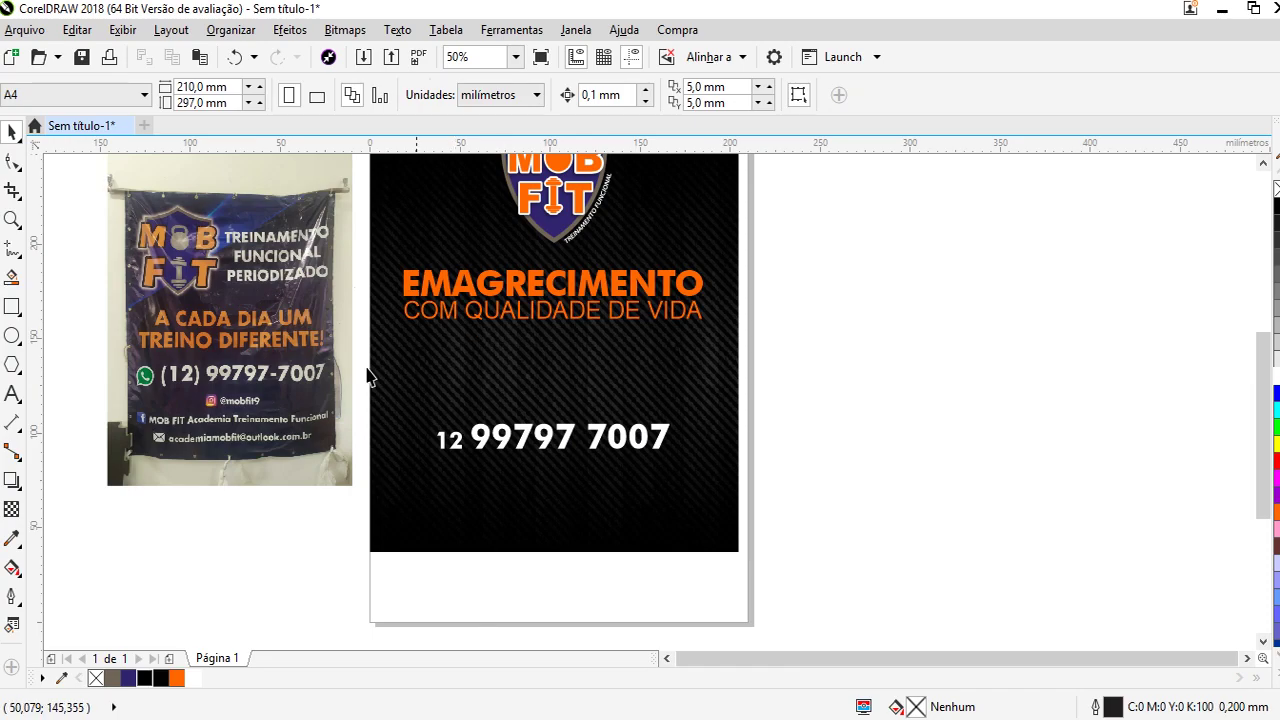
{"action": "left_click", "coordinate": [12, 394]}
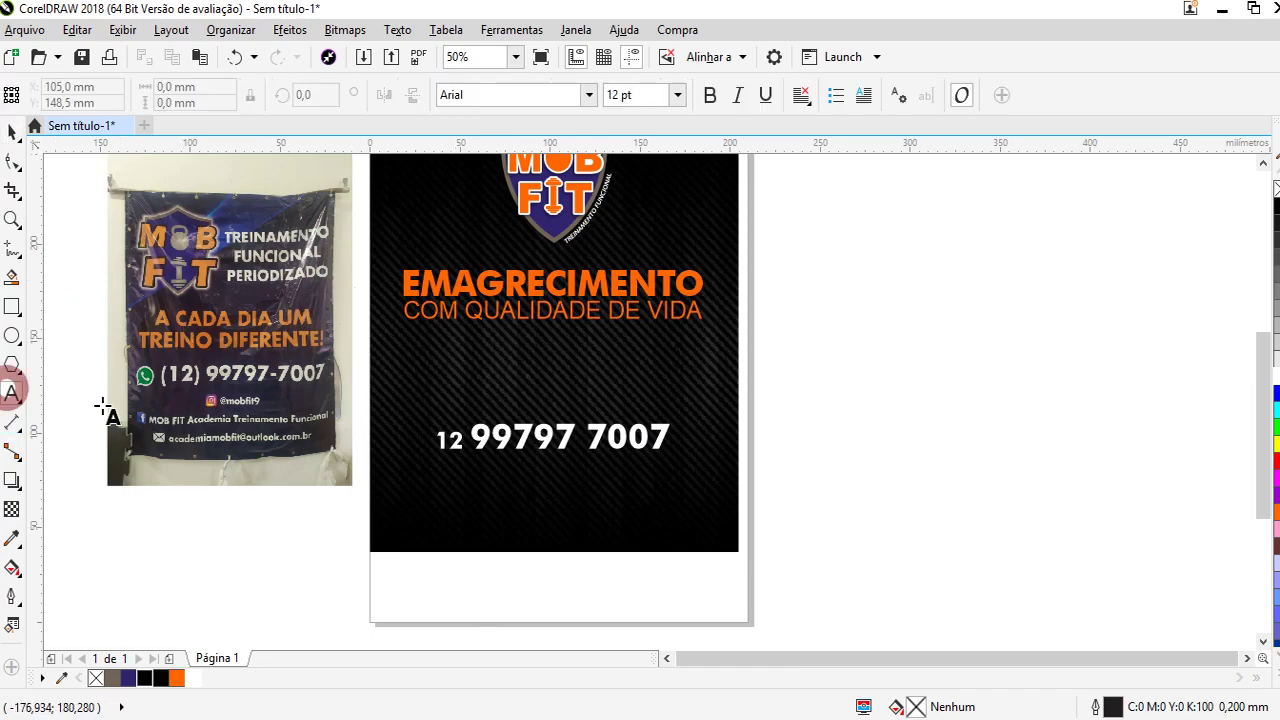
{"action": "left_click", "coordinate": [452, 503]}
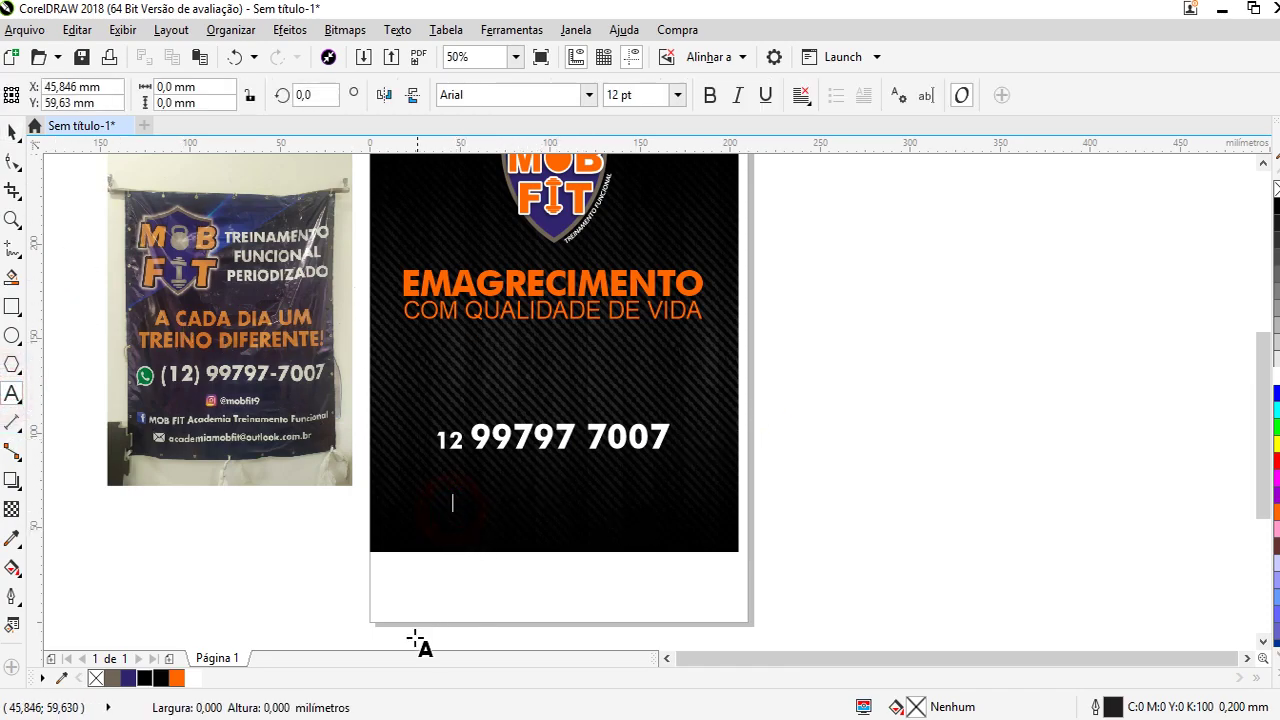
{"action": "type", "text": "@mobfit"}
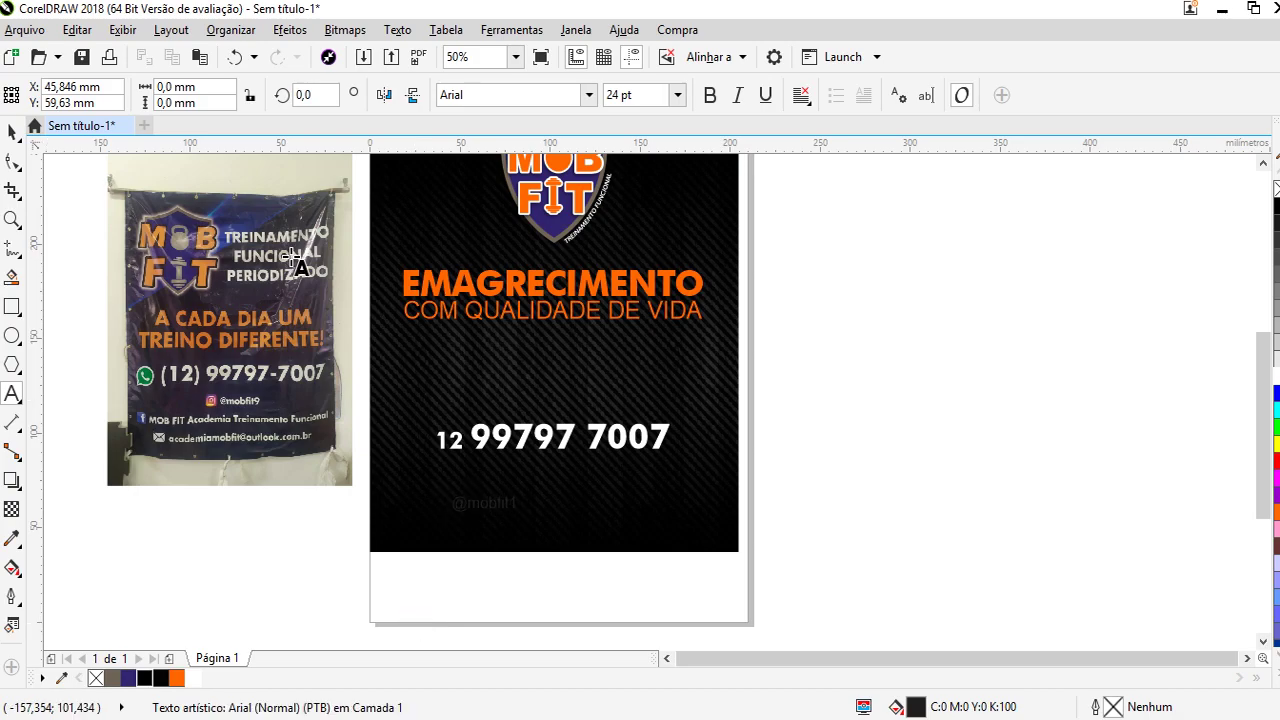
{"action": "left_click", "coordinate": [12, 131]}
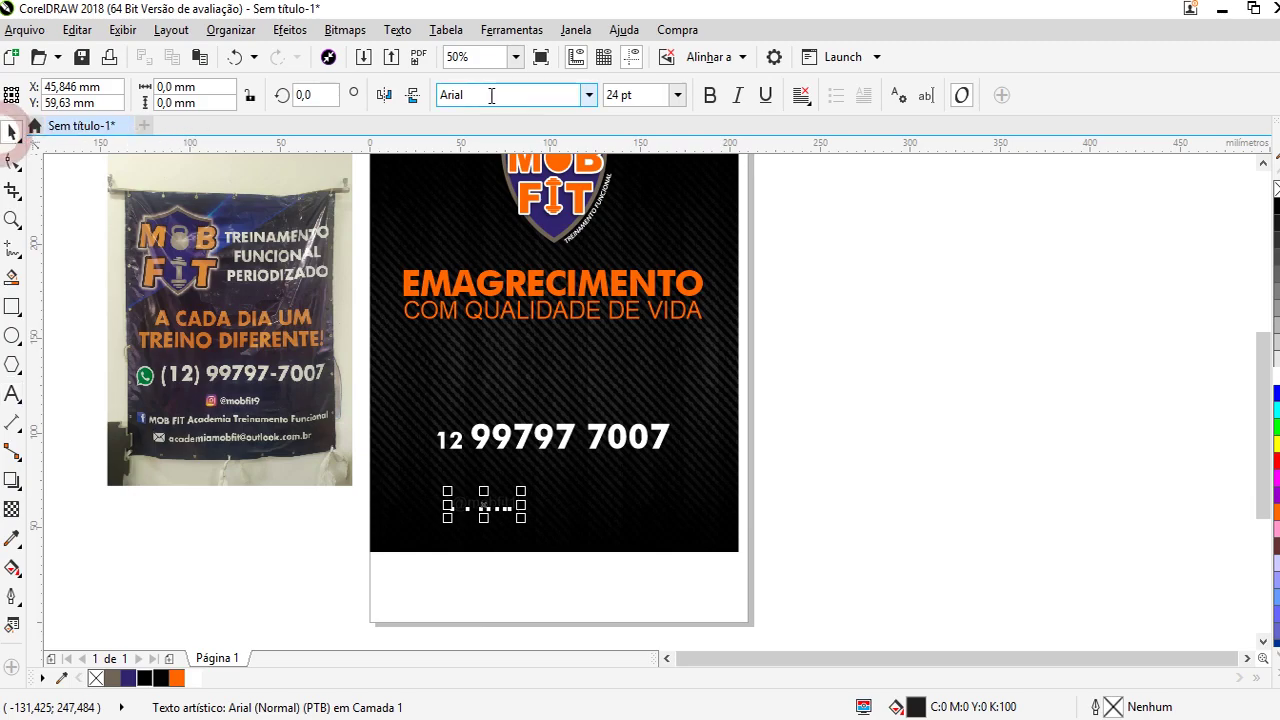
{"action": "left_click", "coordinate": [588, 95]}
{"action": "key", "text": "Escape"}
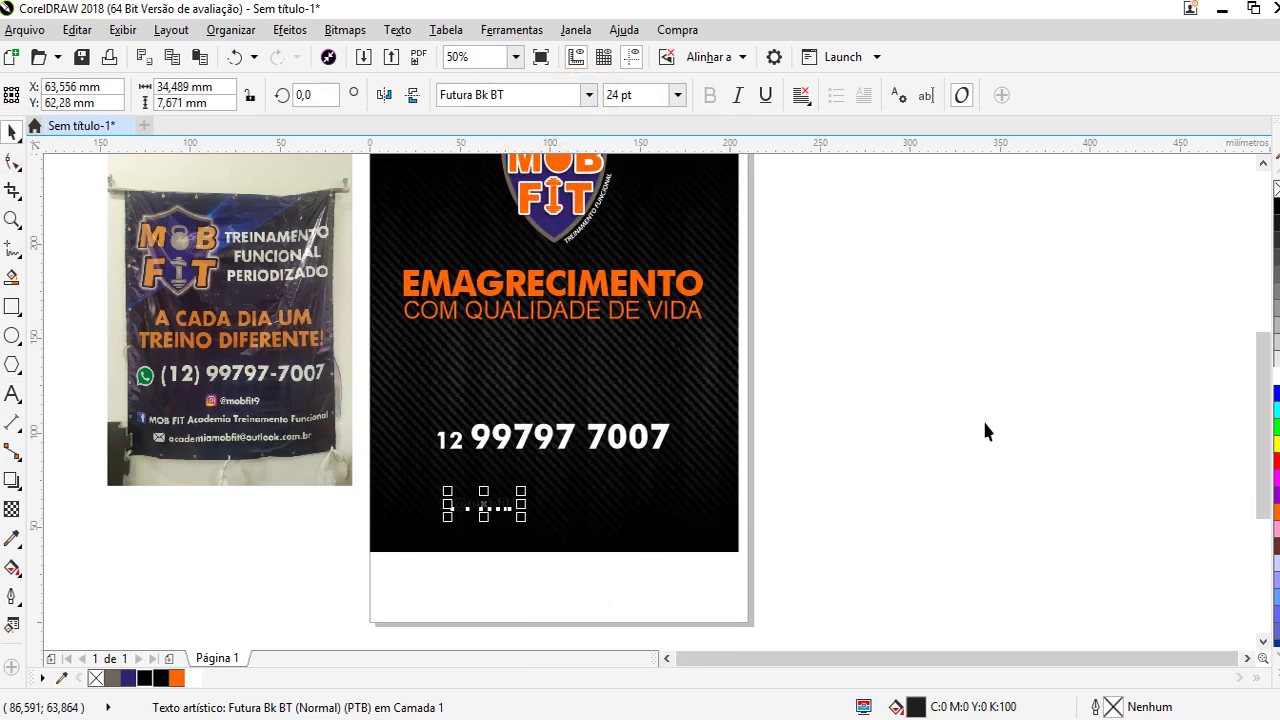
{"action": "left_click", "coordinate": [1276, 392]}
Set the "COM QUALIDADE DE VIDA" line to Futura Bk BT and scale it to about 163.4 × 10.9 mm
{"action": "left_click", "coordinate": [632, 318]}
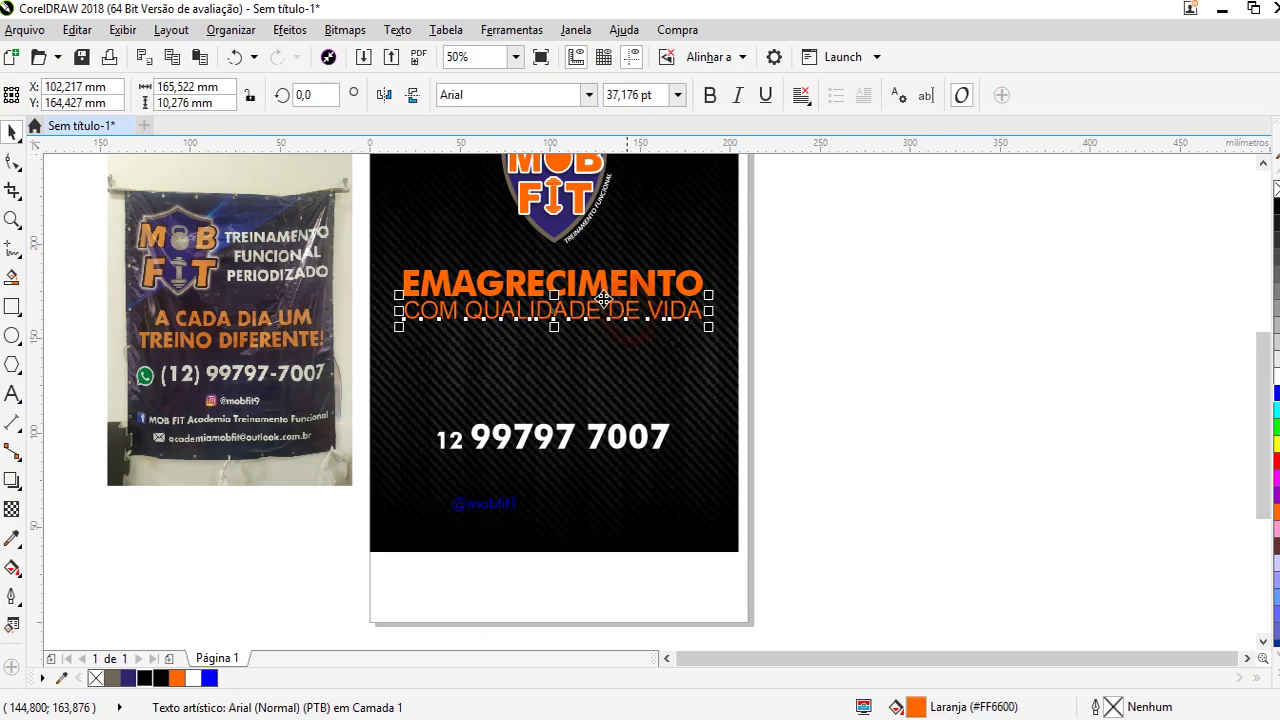
{"action": "left_click", "coordinate": [588, 95]}
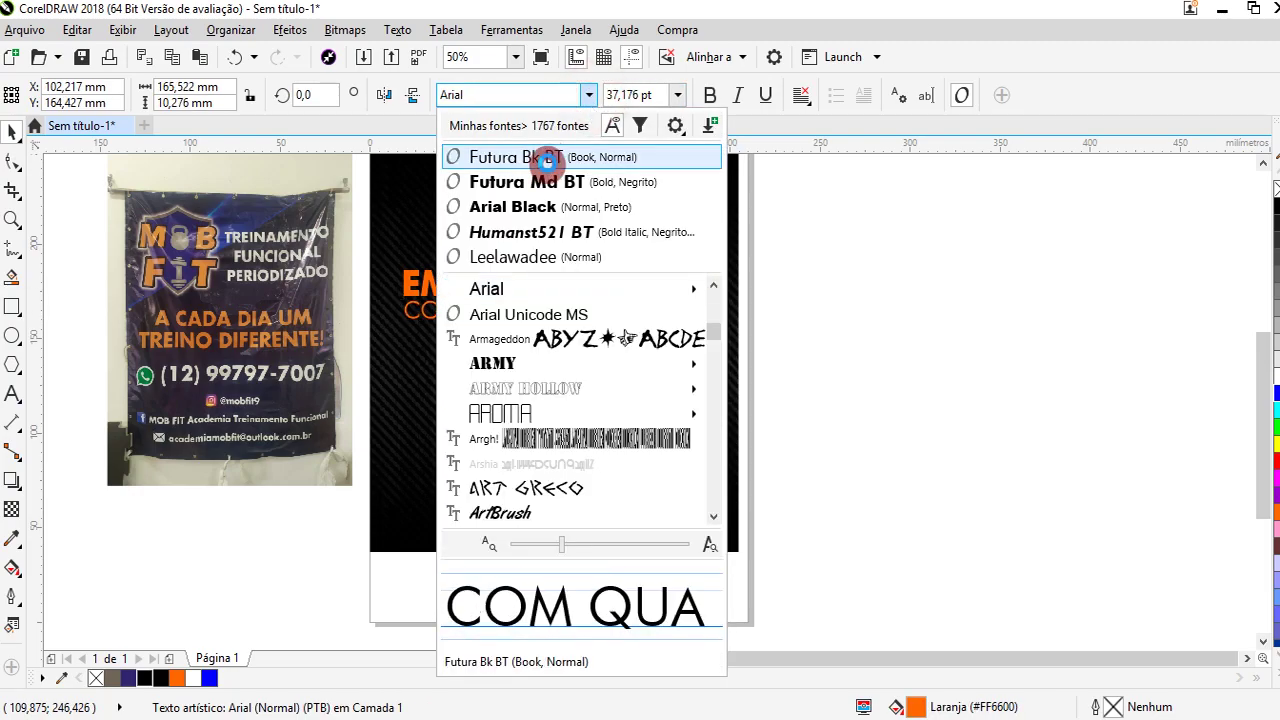
{"action": "left_click", "coordinate": [550, 158]}
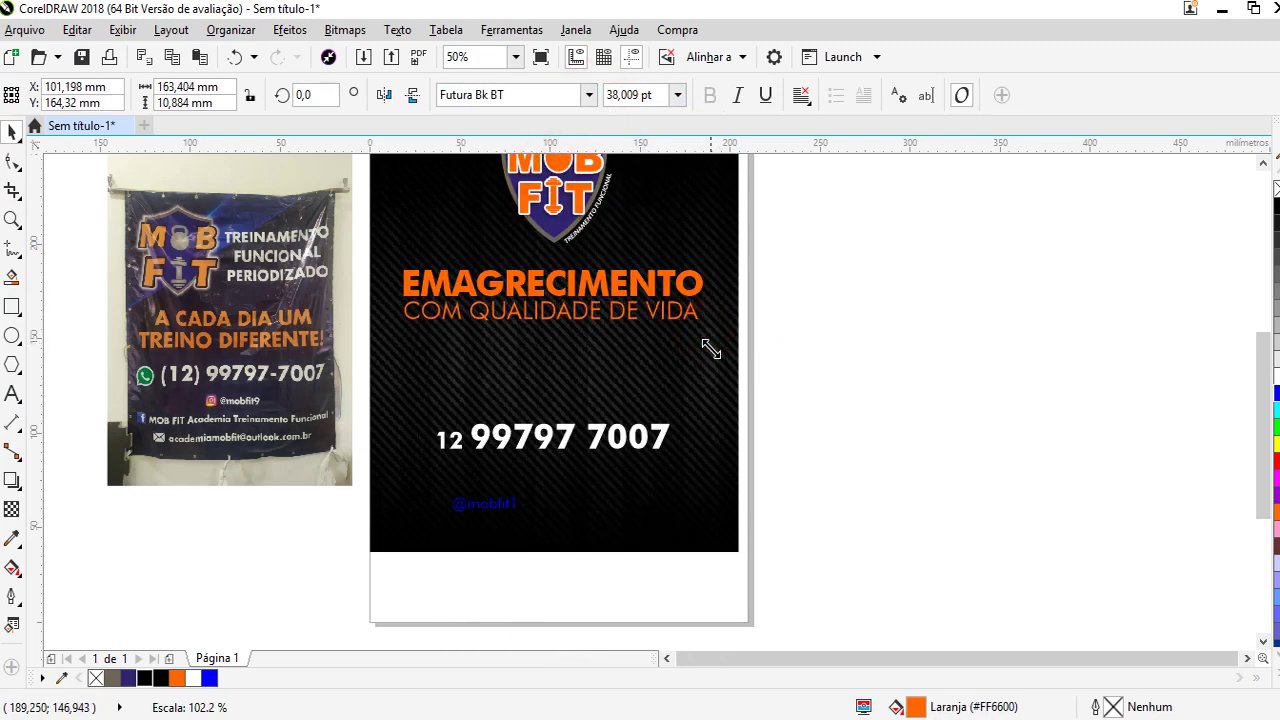
{"action": "left_click", "coordinate": [470, 505]}
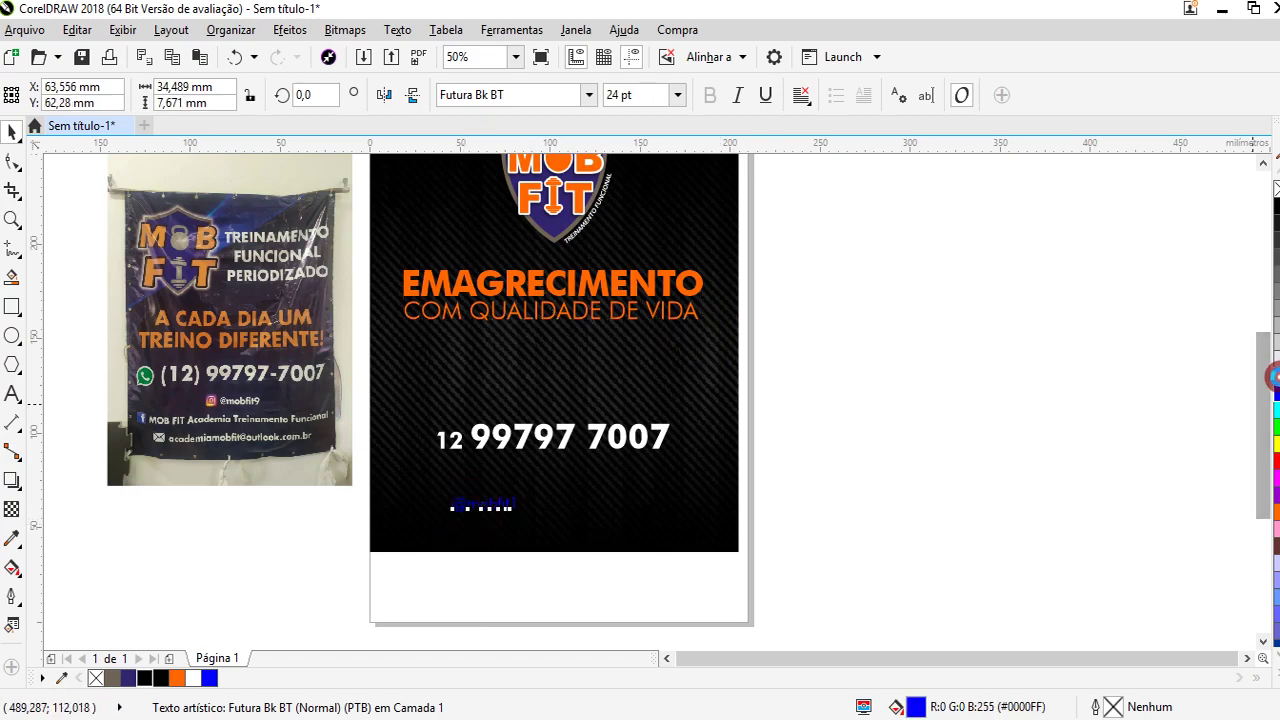
{"action": "left_click", "coordinate": [1276, 375]}
{"action": "left_click_drag", "start_coordinate": [540, 481], "coordinate": [569, 454]}
{"action": "left_click", "coordinate": [527, 510]}
{"action": "left_click", "coordinate": [515, 503]}
{"action": "left_click_drag", "start_coordinate": [515, 503], "coordinate": [556, 490]}
{"action": "scroll", "coordinate": [183, 440], "scroll_direction": "up", "scroll_amount": 2}
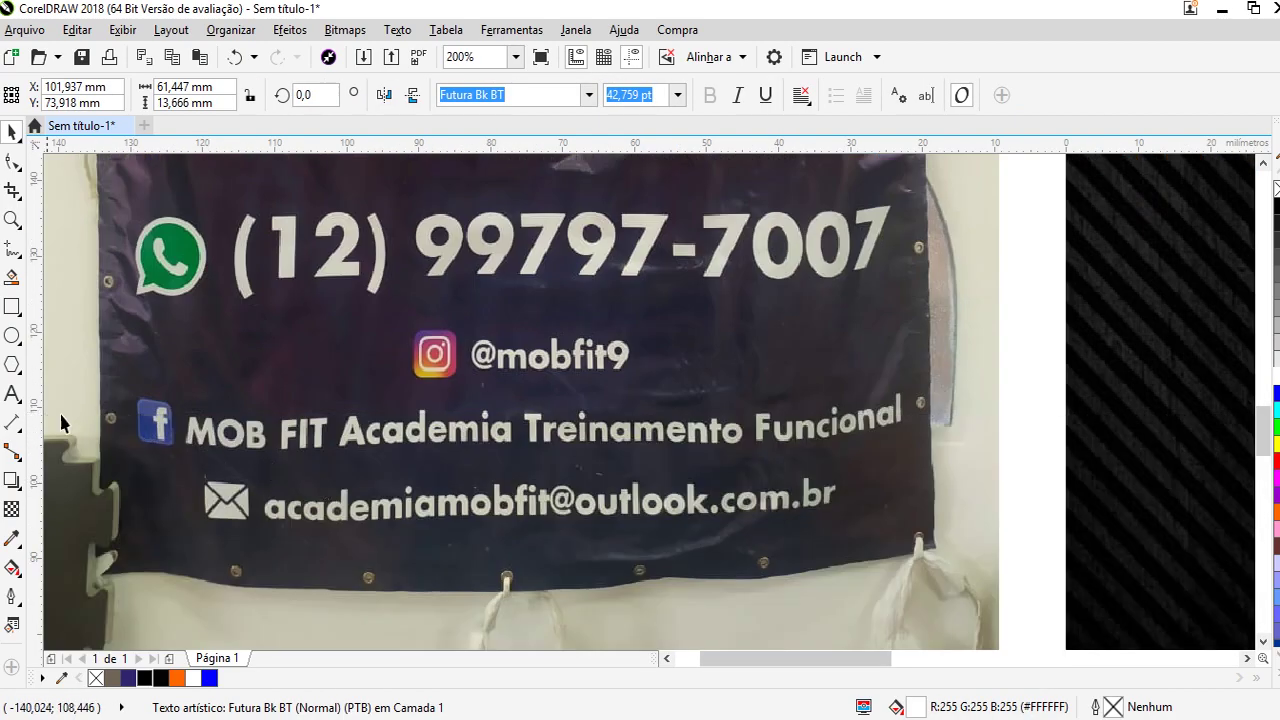
{"action": "scroll", "coordinate": [340, 455], "scroll_direction": "down", "scroll_amount": 1}
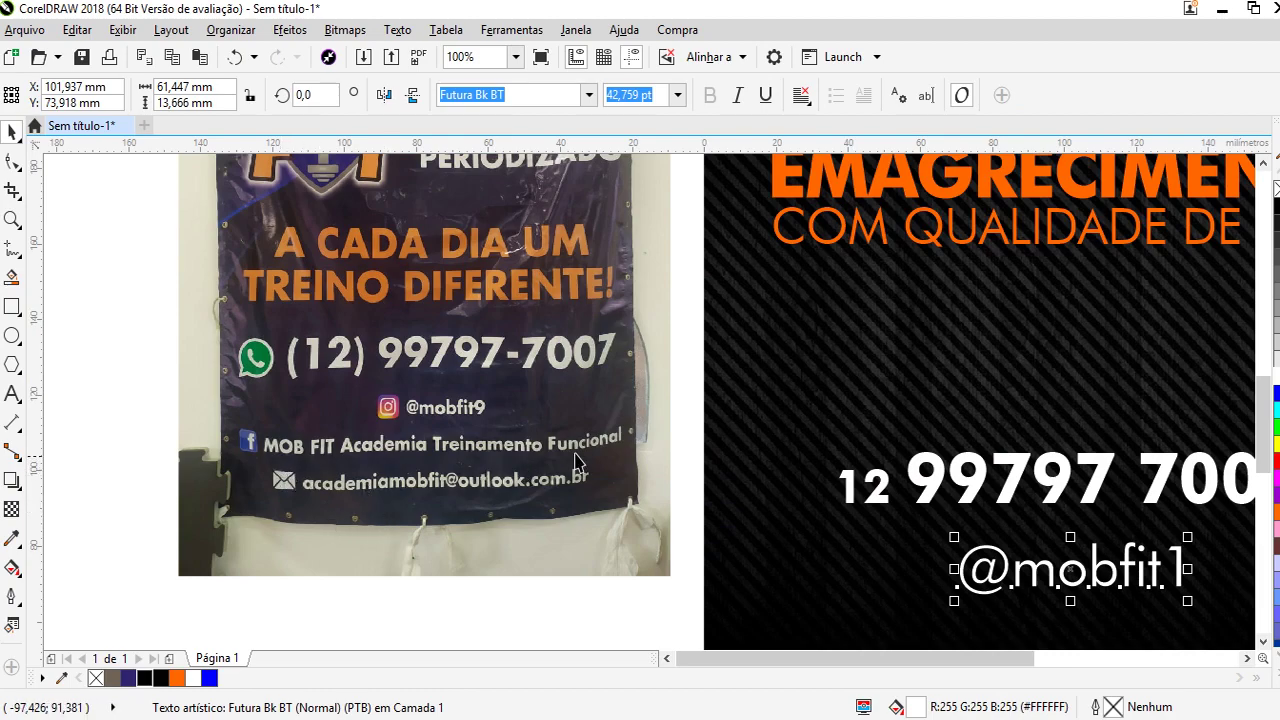
{"action": "scroll", "coordinate": [387, 472], "scroll_direction": "down", "scroll_amount": 1}
{"action": "left_click", "coordinate": [462, 416]}
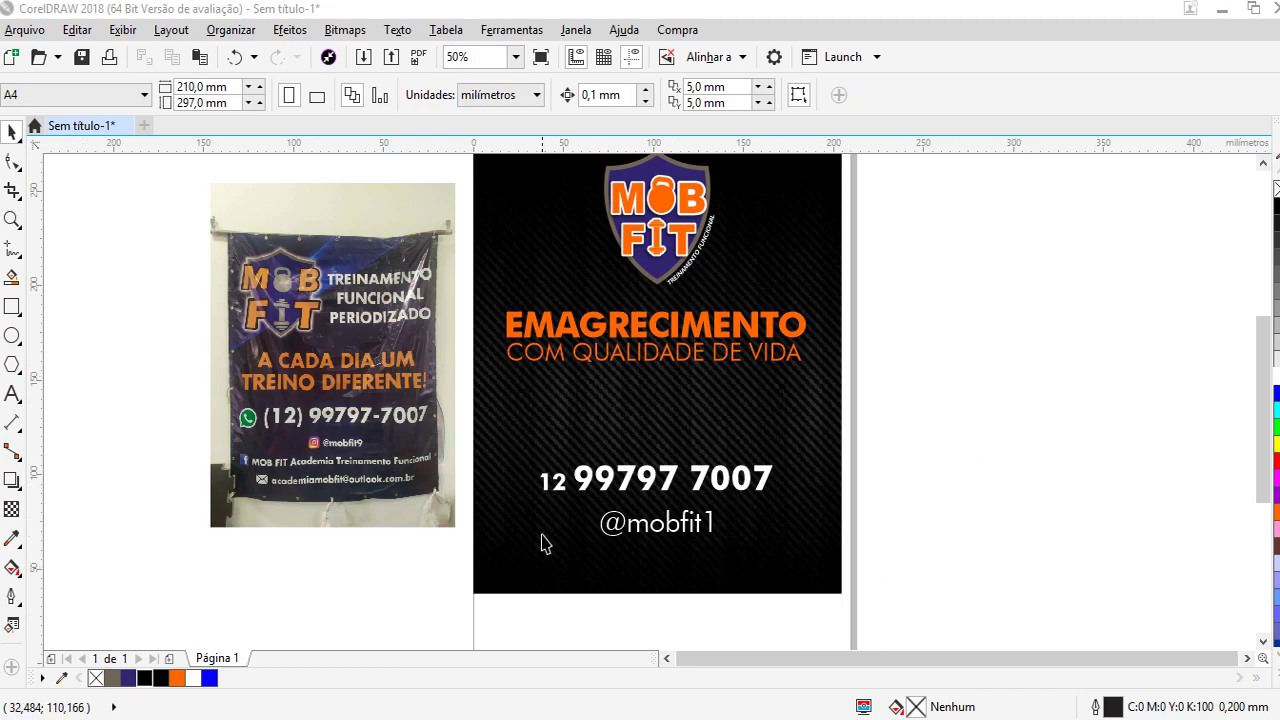
{"action": "left_click", "coordinate": [688, 534]}
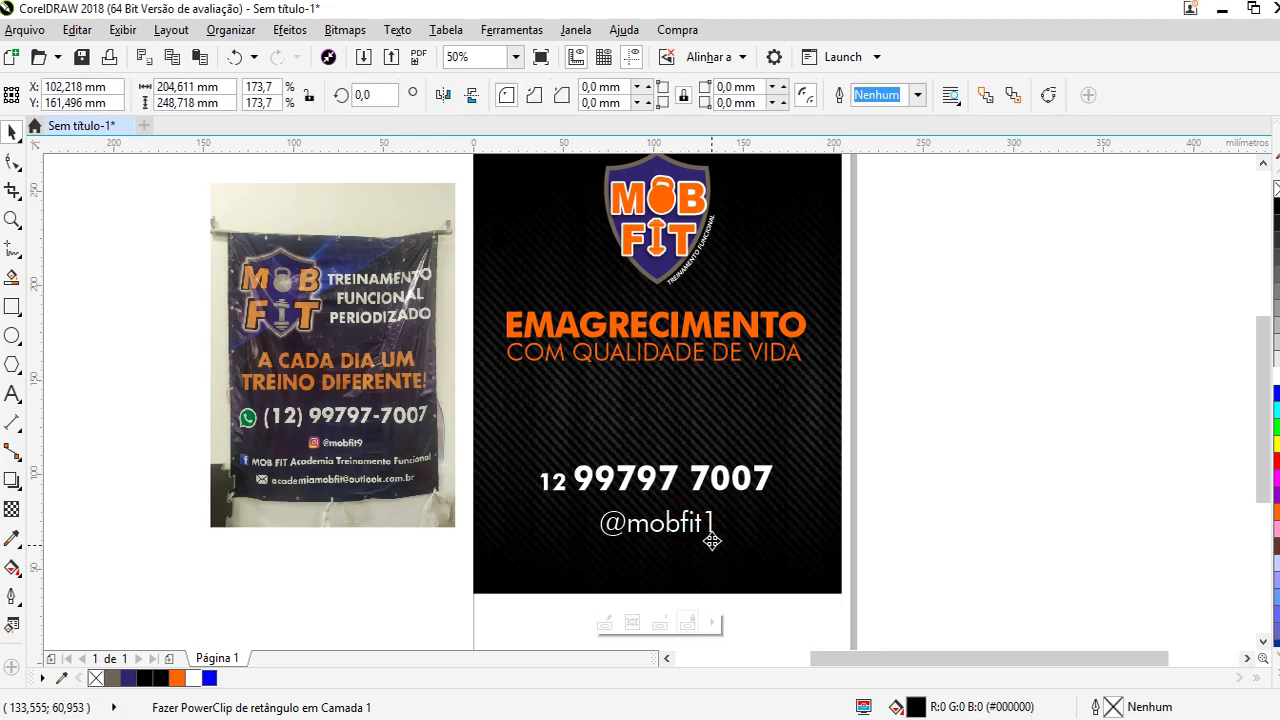
{"action": "scroll", "coordinate": [711, 543], "scroll_direction": "up", "scroll_amount": 2}
{"action": "left_click", "coordinate": [682, 503]}
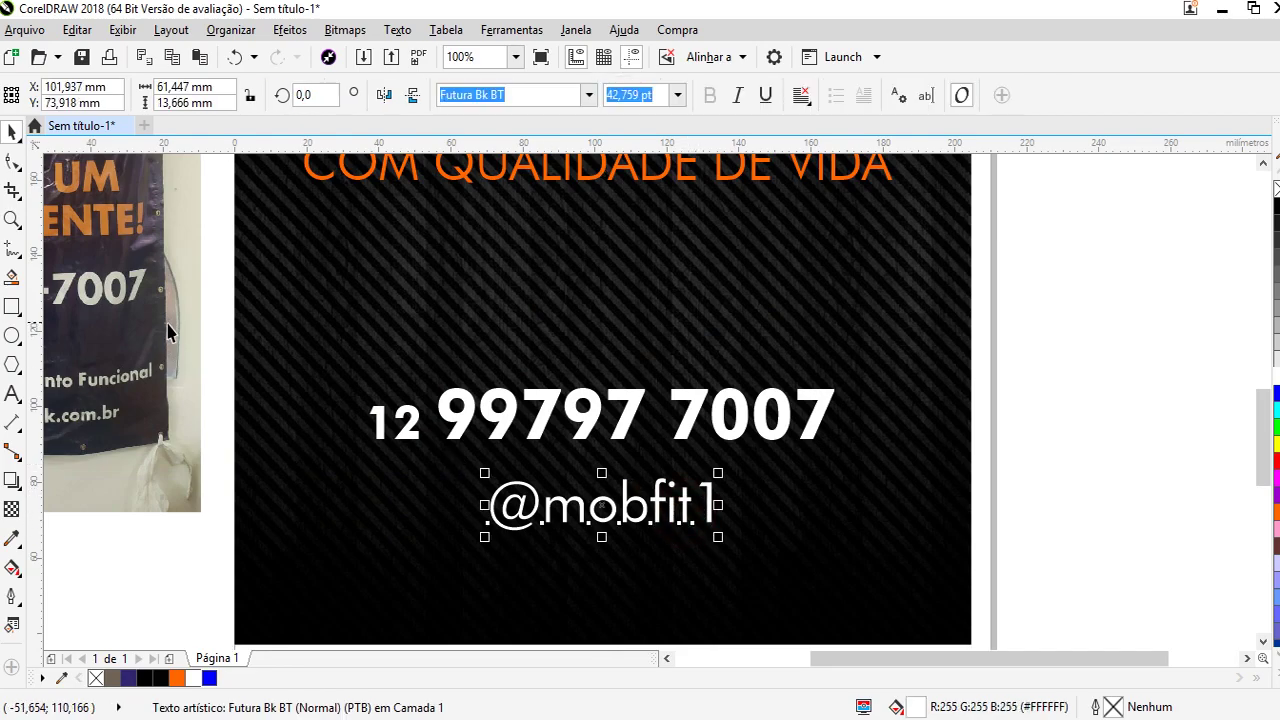
{"action": "key", "text": "F8"}
{"action": "left_click", "coordinate": [720, 505]}
{"action": "scroll", "coordinate": [720, 505], "scroll_direction": "down", "scroll_amount": 2}
{"action": "key", "text": "Return"}
{"action": "type", "text": "mob"}
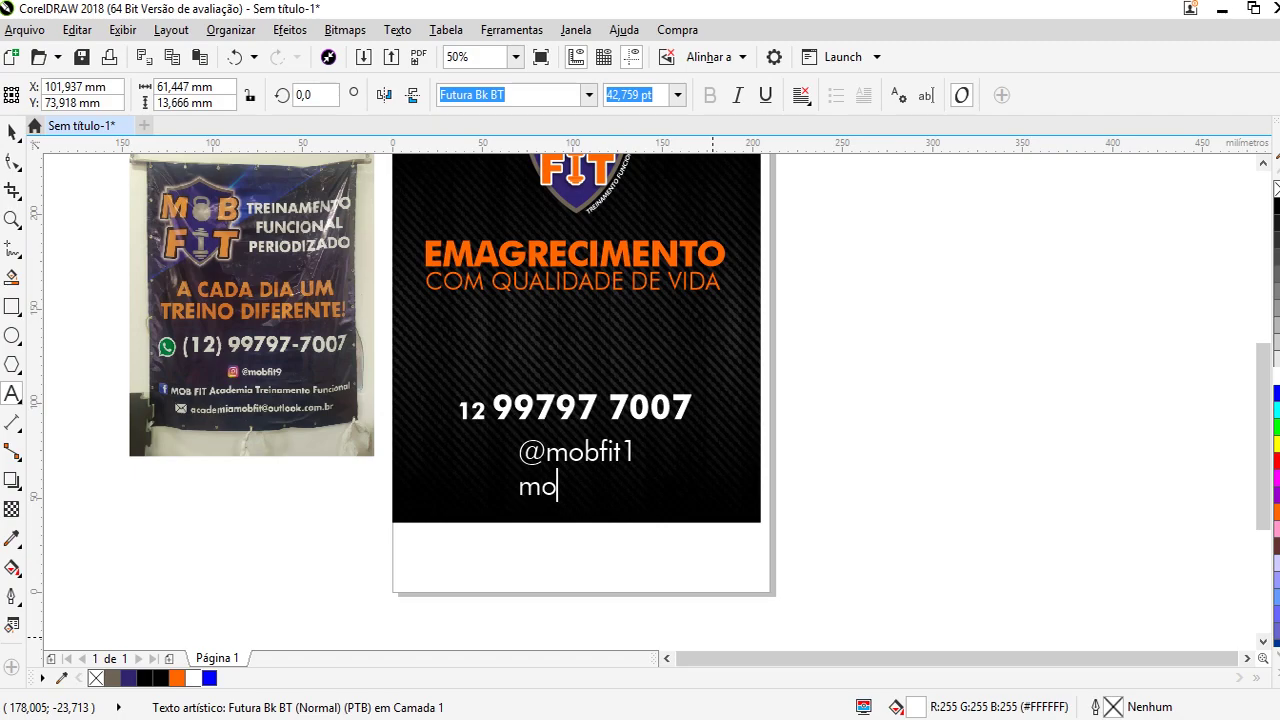
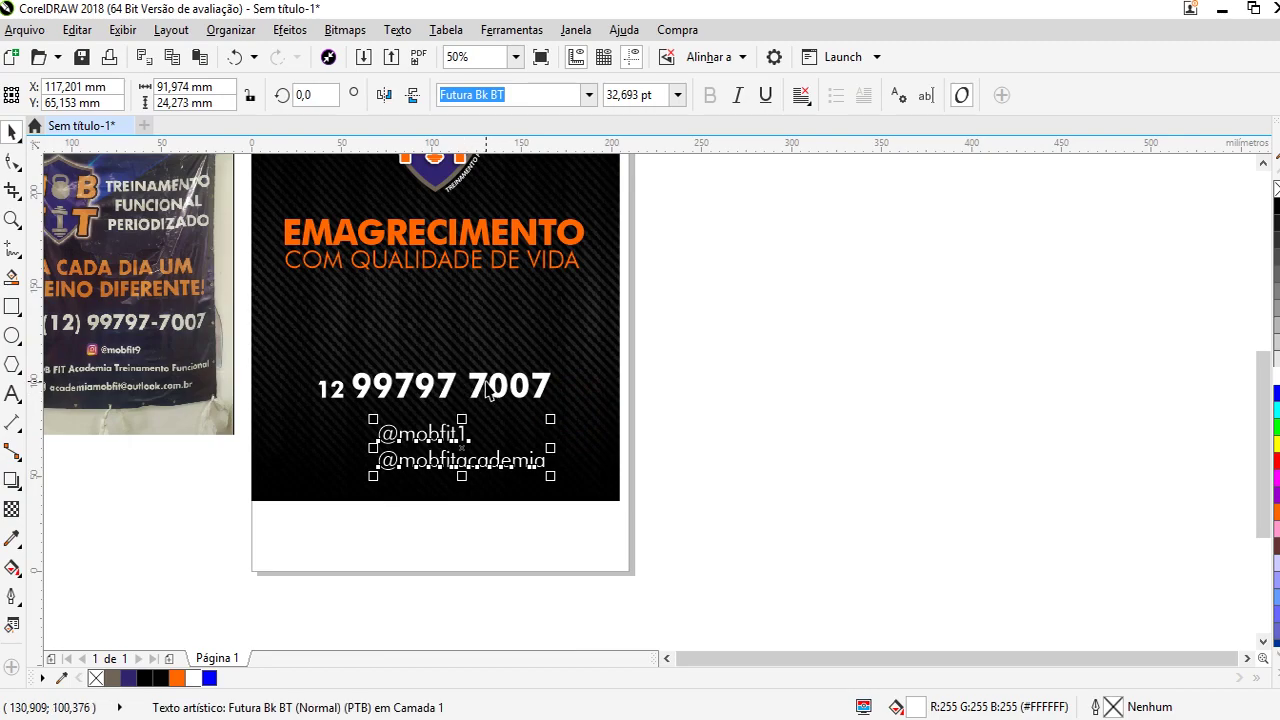
Move the phone number up slightly and centre it horizontally on the banner background
{"action": "left_click", "coordinate": [588, 410], "text": "shift"}
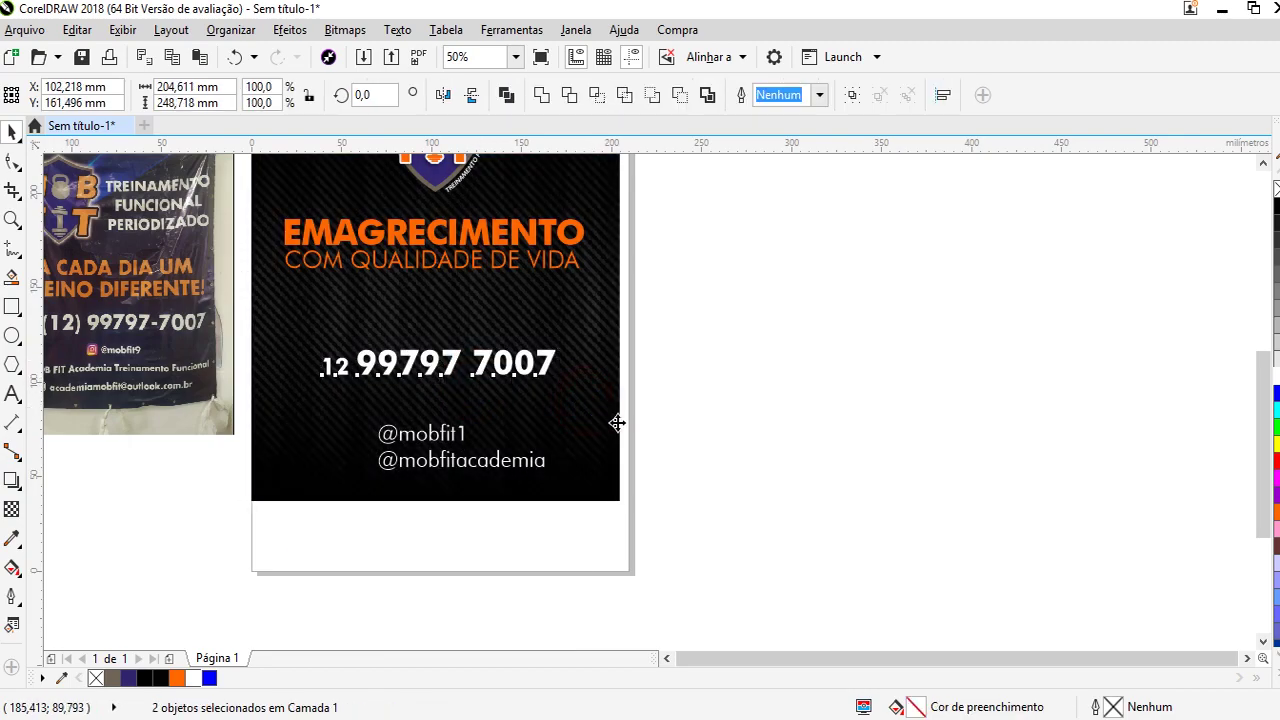
{"action": "scroll", "coordinate": [600, 420], "scroll_direction": "down", "scroll_amount": 2}
{"action": "scroll", "coordinate": [431, 469], "scroll_direction": "up", "scroll_amount": 2}
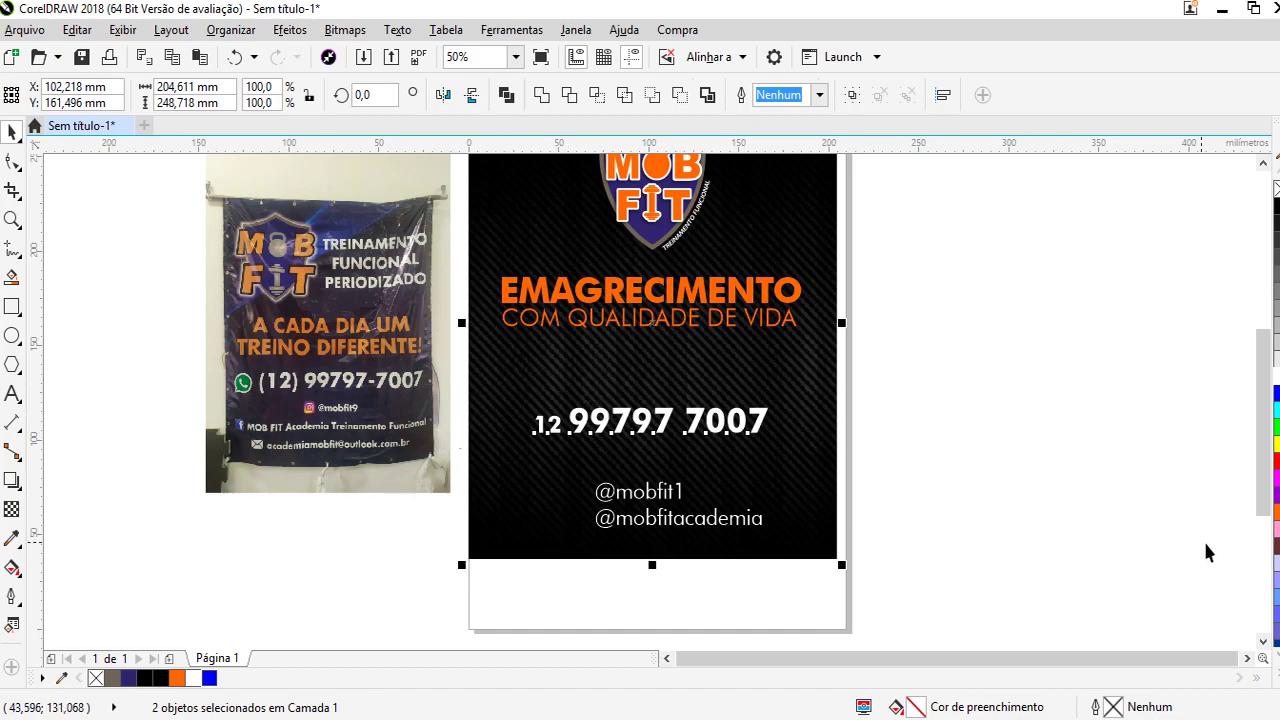
{"action": "left_click", "coordinate": [1086, 468]}
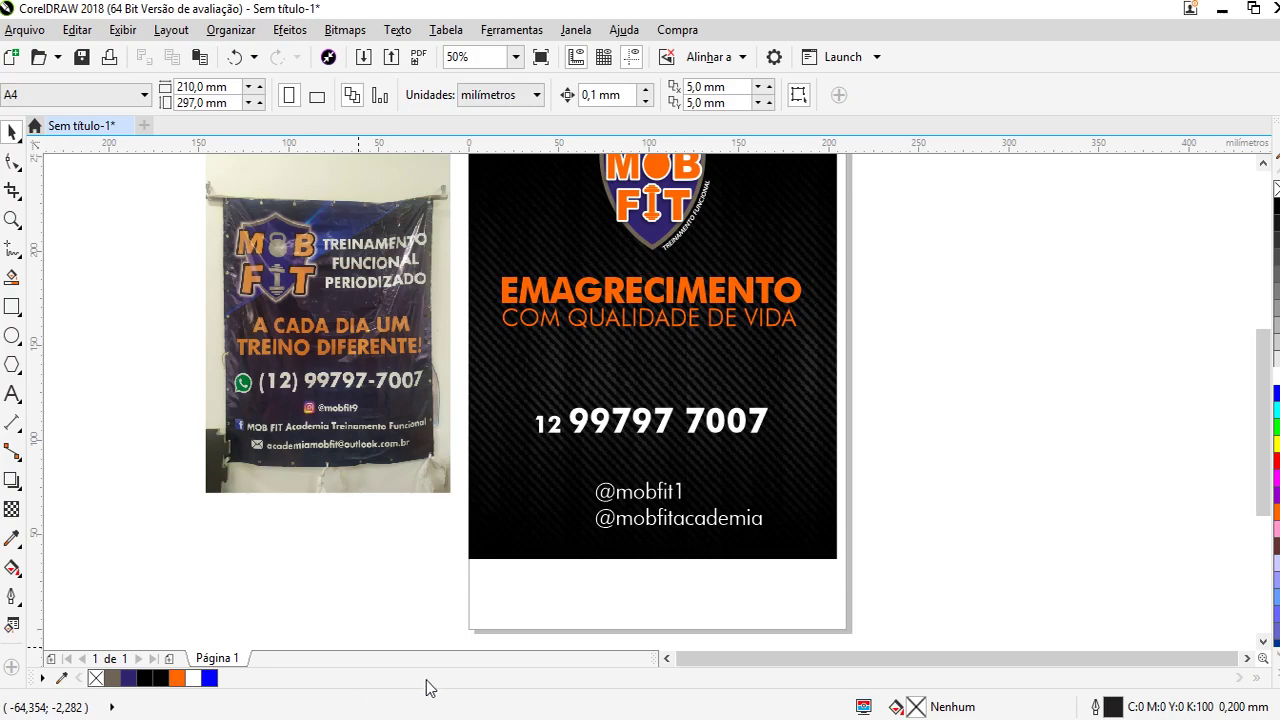
Select the WhatsApp icon lying outside the page and move it onto the banner
{"action": "scroll", "coordinate": [903, 535], "scroll_direction": "down", "scroll_amount": 4}
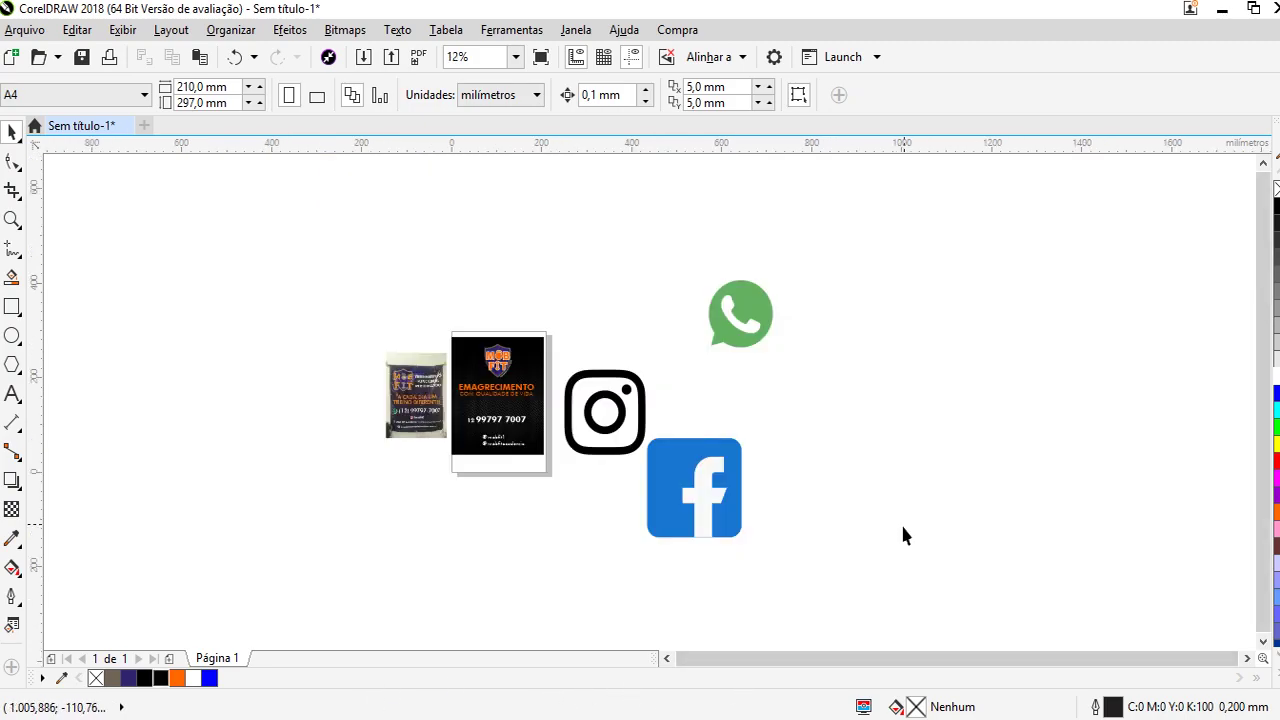
{"action": "left_click_drag", "start_coordinate": [640, 240], "coordinate": [785, 358]}
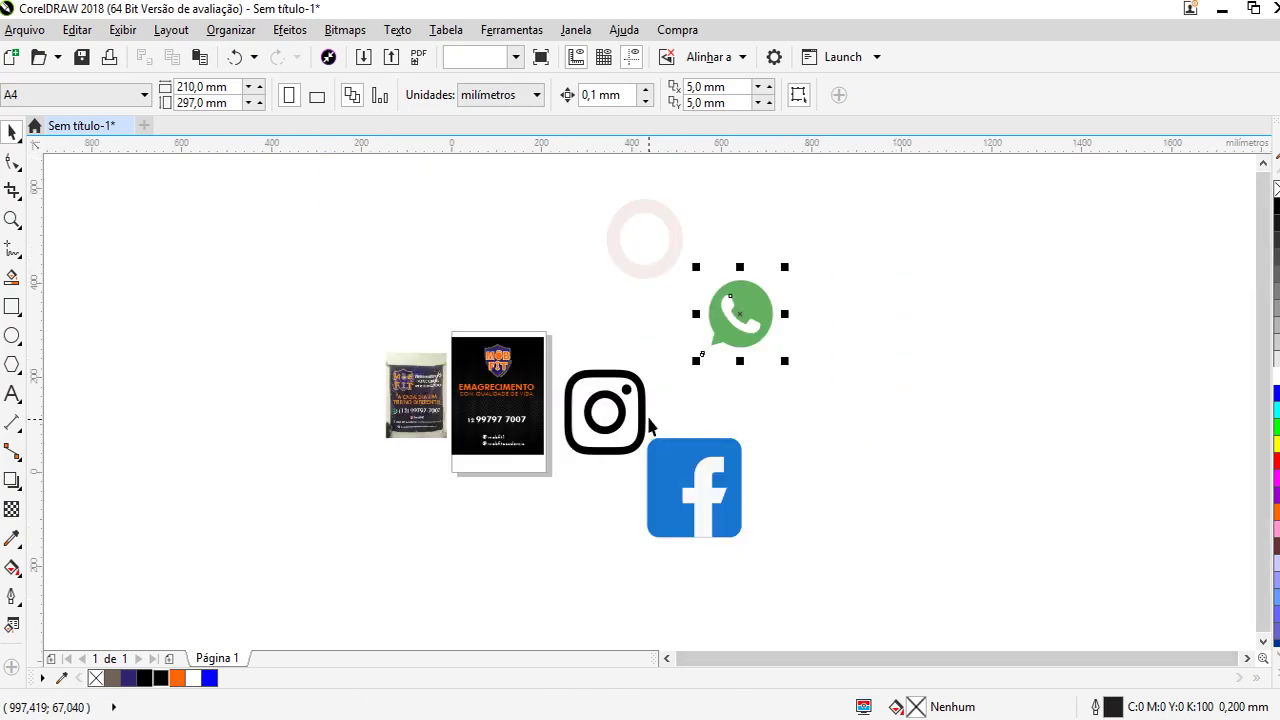
{"action": "left_click_drag", "start_coordinate": [695, 358], "coordinate": [673, 384]}
{"action": "scroll", "coordinate": [765, 385], "scroll_direction": "up", "scroll_amount": 4}
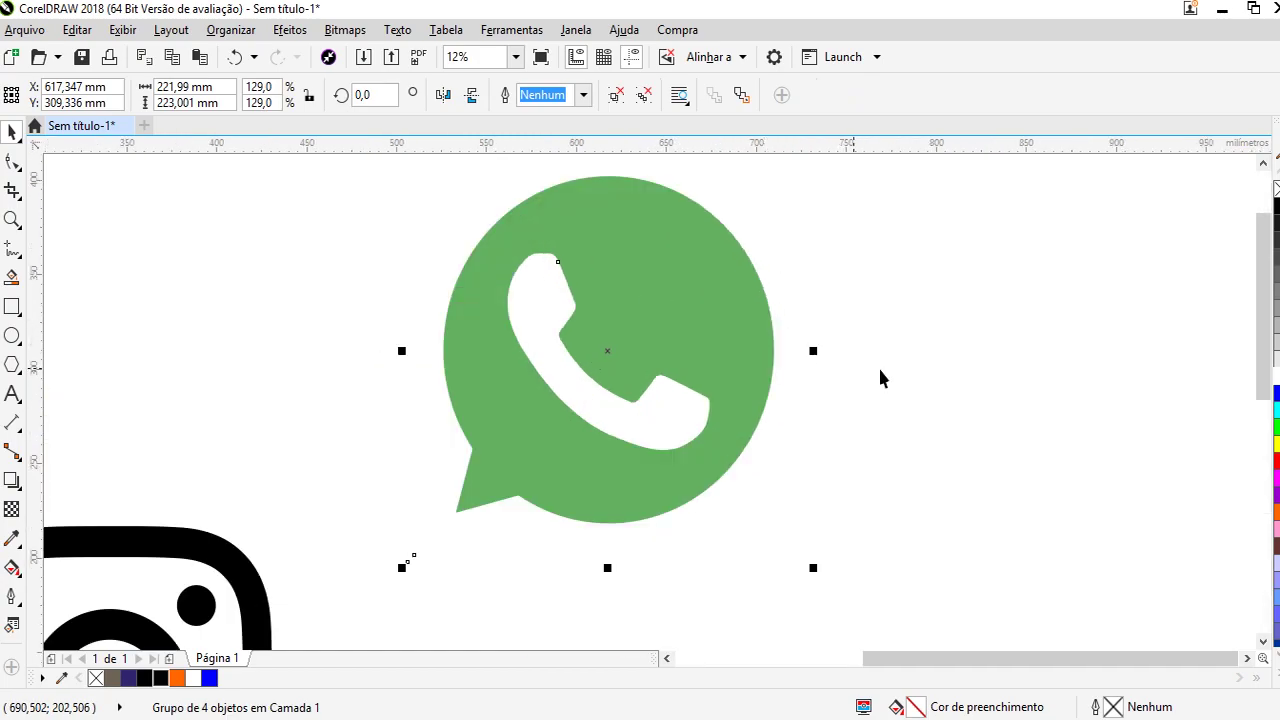
{"action": "scroll", "coordinate": [808, 333], "scroll_direction": "down", "scroll_amount": 4}
{"action": "left_click_drag", "start_coordinate": [774, 389], "coordinate": [531, 470]}
Shrink the WhatsApp icon to about 27.1 × 27.2 mm in front of the phone number's area code and ungroup it
{"action": "scroll", "coordinate": [541, 450], "scroll_direction": "up", "scroll_amount": 4}
{"action": "left_click_drag", "start_coordinate": [605, 293], "coordinate": [466, 486]}
{"action": "left_click", "coordinate": [466, 486]}
{"action": "left_click_drag", "start_coordinate": [600, 289], "coordinate": [503, 443]}
{"action": "left_click", "coordinate": [503, 443]}
{"action": "left_click_drag", "start_coordinate": [598, 291], "coordinate": [263, 518]}
{"action": "scroll", "coordinate": [254, 569], "scroll_direction": "down", "scroll_amount": 3}
{"action": "scroll", "coordinate": [337, 476], "scroll_direction": "up", "scroll_amount": 3}
{"action": "left_click_drag", "start_coordinate": [343, 453], "coordinate": [228, 318]}
{"action": "scroll", "coordinate": [304, 490], "scroll_direction": "up", "scroll_amount": 2}
{"action": "scroll", "coordinate": [294, 263], "scroll_direction": "up", "scroll_amount": 2}
{"action": "left_click", "coordinate": [640, 92]}
Try to move the WhatsApp icon's white ring away from the green bubble
{"action": "left_click", "coordinate": [380, 277]}
{"action": "left_click_drag", "start_coordinate": [366, 314], "coordinate": [450, 320]}
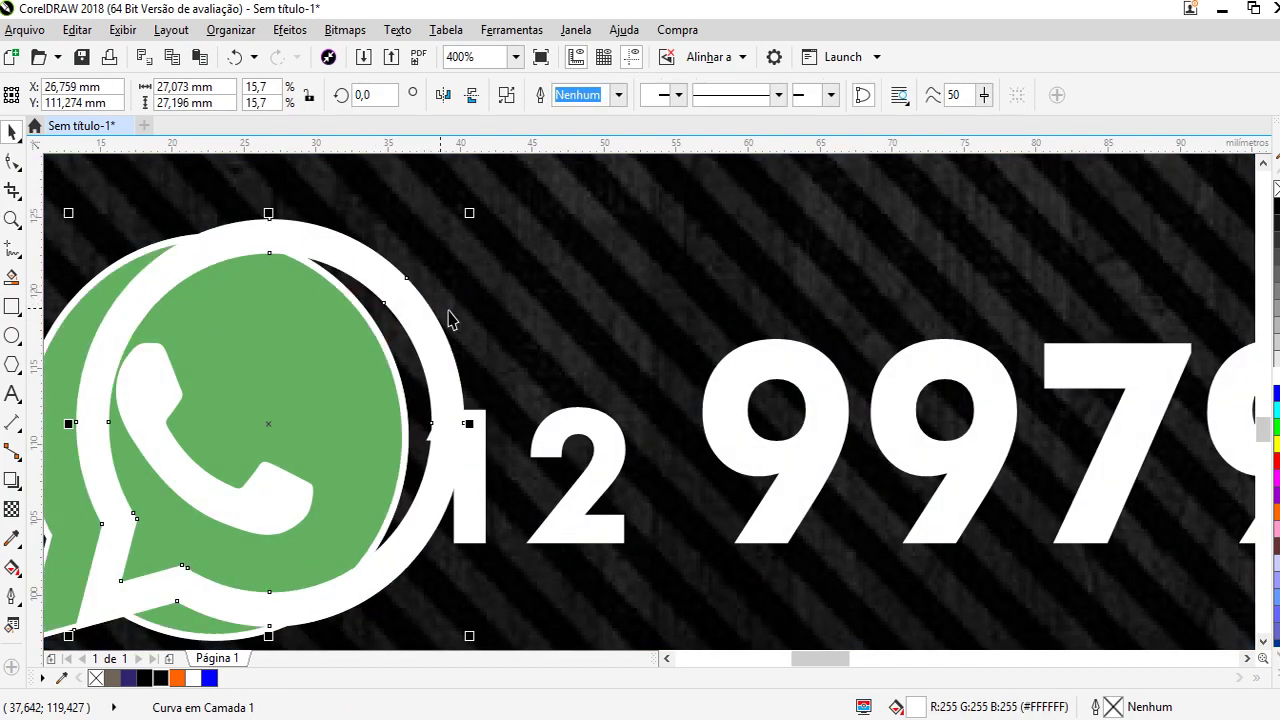
{"action": "key", "text": "ctrl+z"}
{"action": "left_click", "coordinate": [421, 312]}
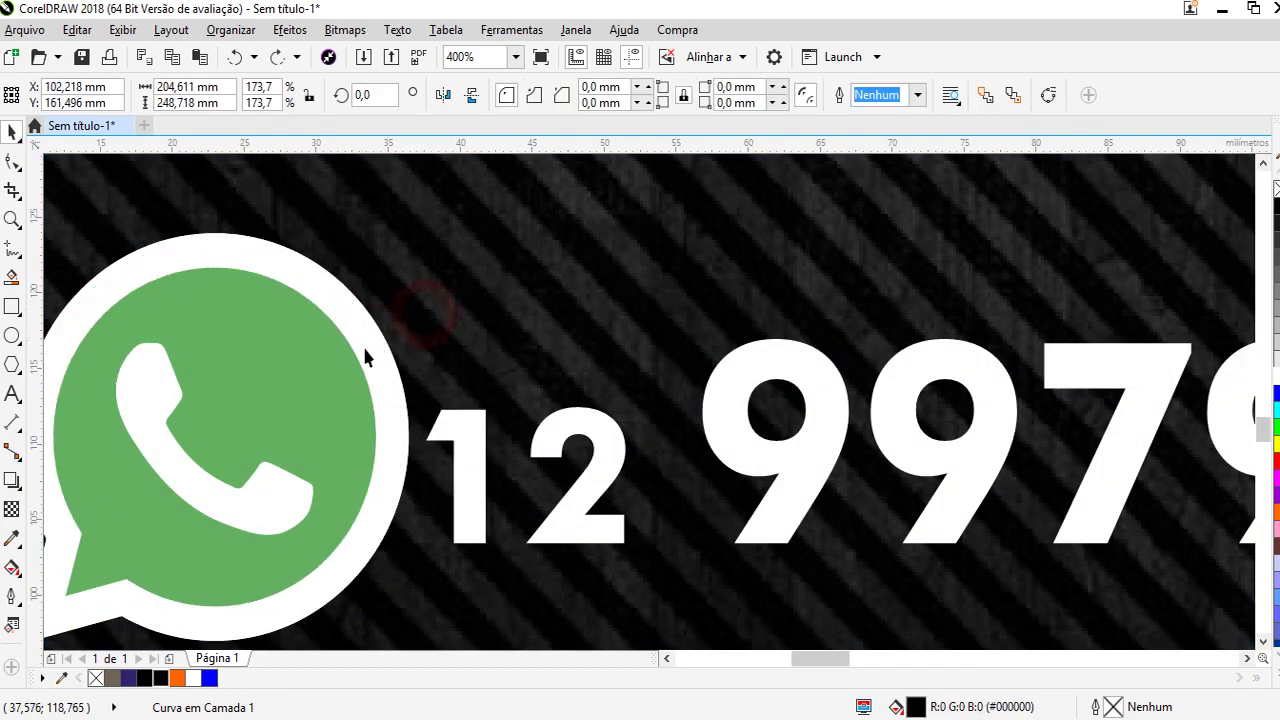
{"action": "left_click_drag", "start_coordinate": [357, 351], "coordinate": [548, 358]}
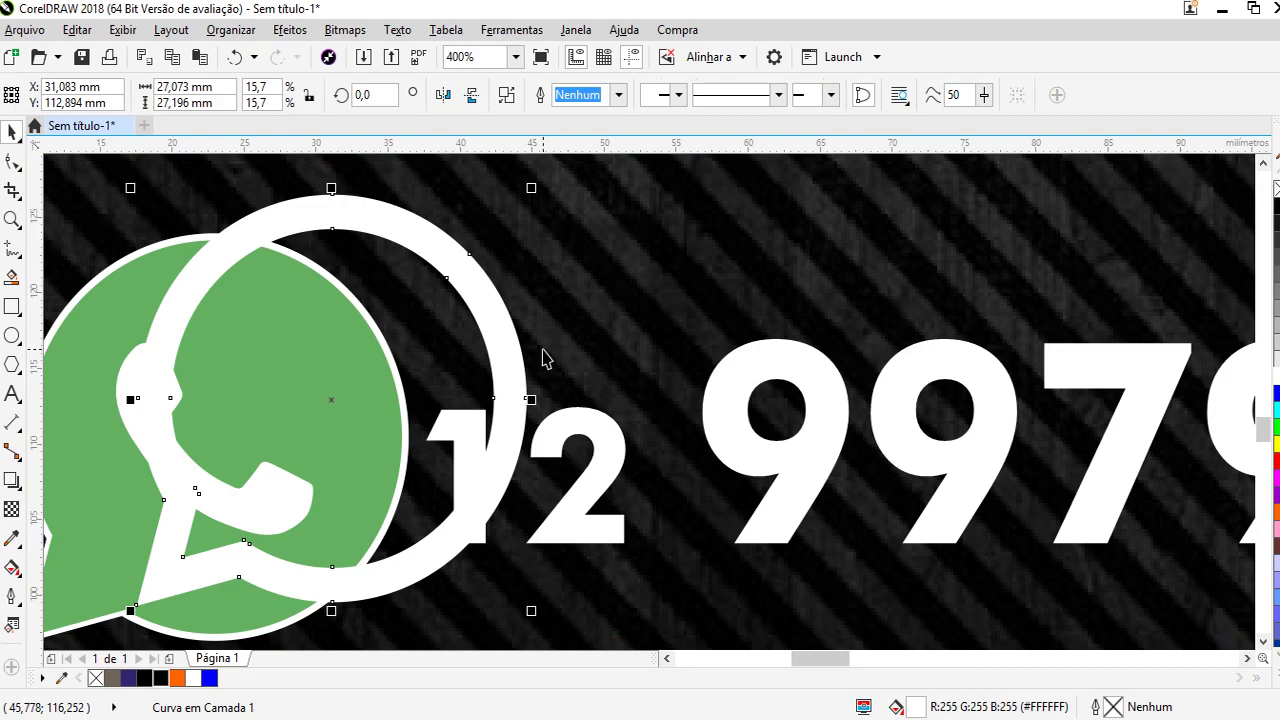
{"action": "key", "text": "ctrl+z"}
{"action": "scroll", "coordinate": [343, 309], "scroll_direction": "down", "scroll_amount": 1}
{"action": "scroll", "coordinate": [303, 257], "scroll_direction": "up", "scroll_amount": 1}
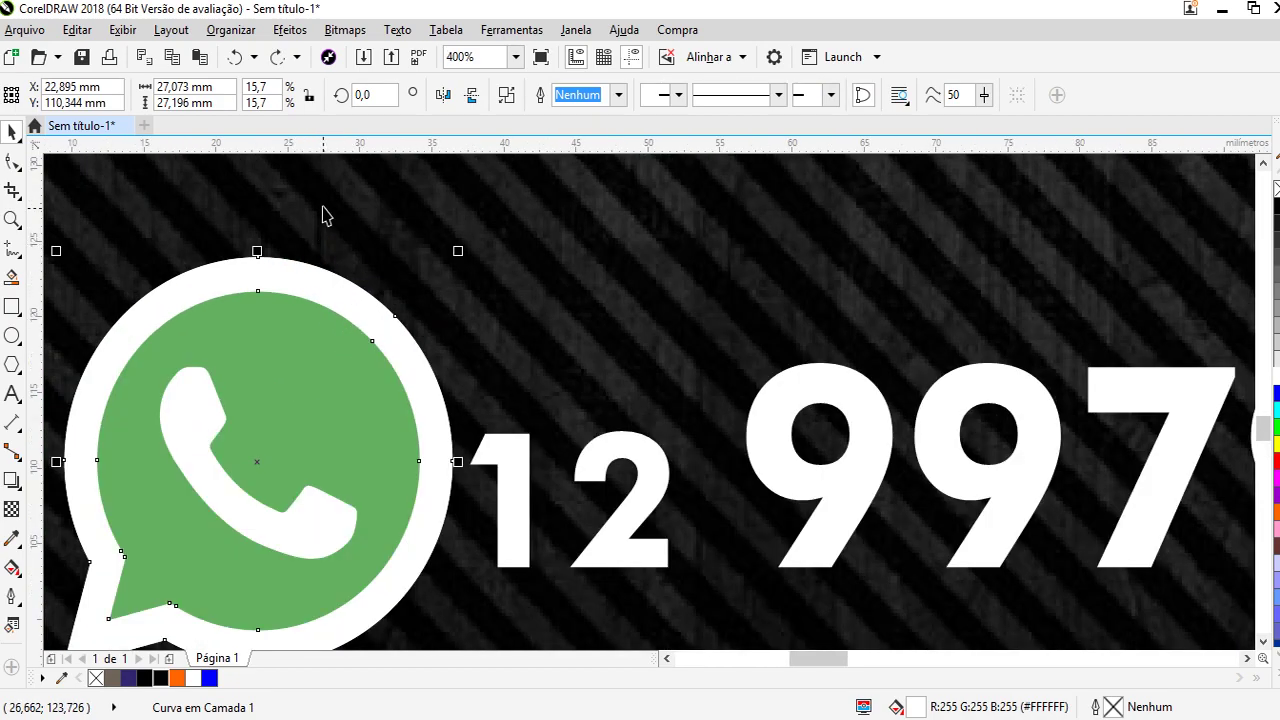
Change the fill of the WhatsApp icon's green bubble to the brighter green #2CB327
{"action": "left_click", "coordinate": [322, 210]}
{"action": "left_click", "coordinate": [246, 354]}
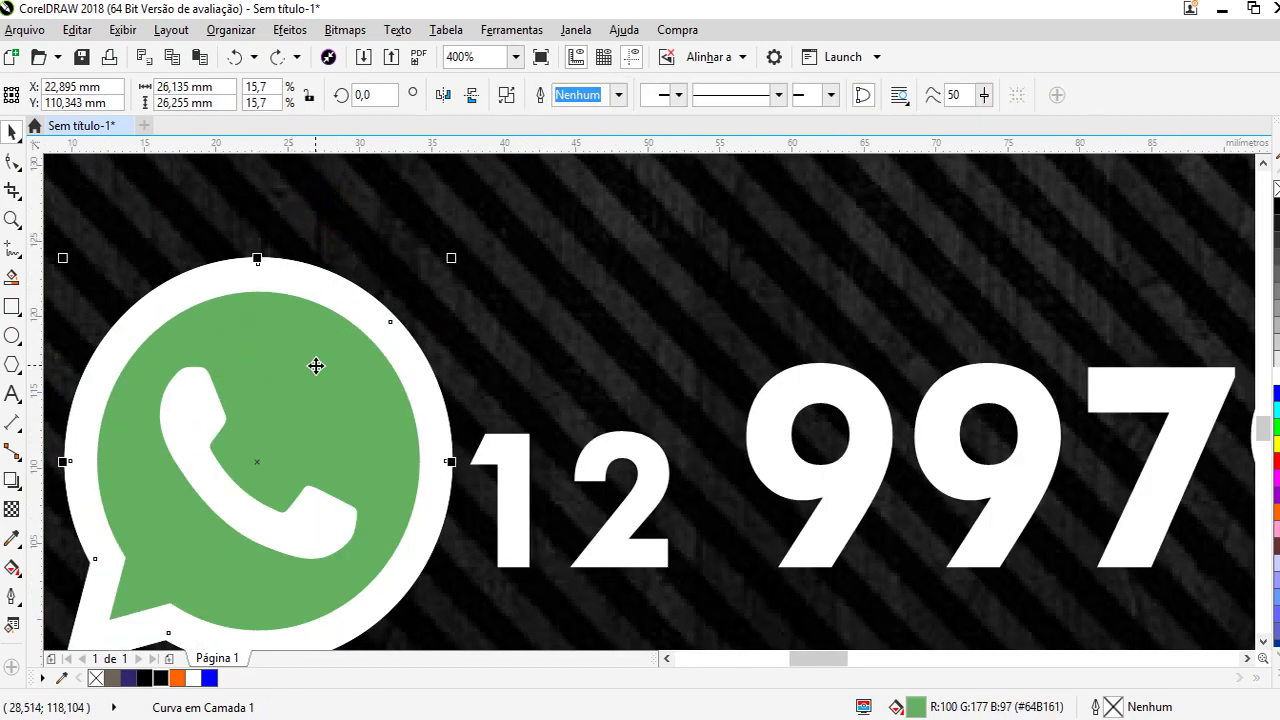
{"action": "double_click", "coordinate": [918, 707]}
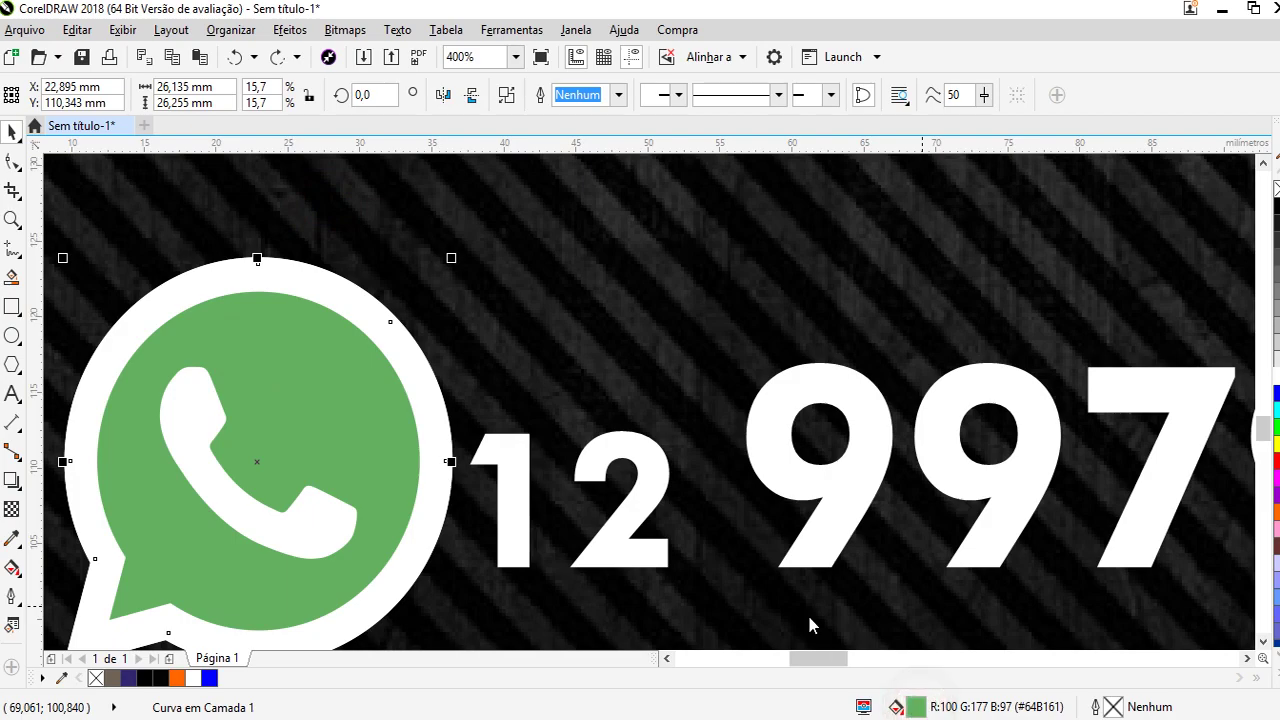
{"action": "left_click", "coordinate": [476, 335]}
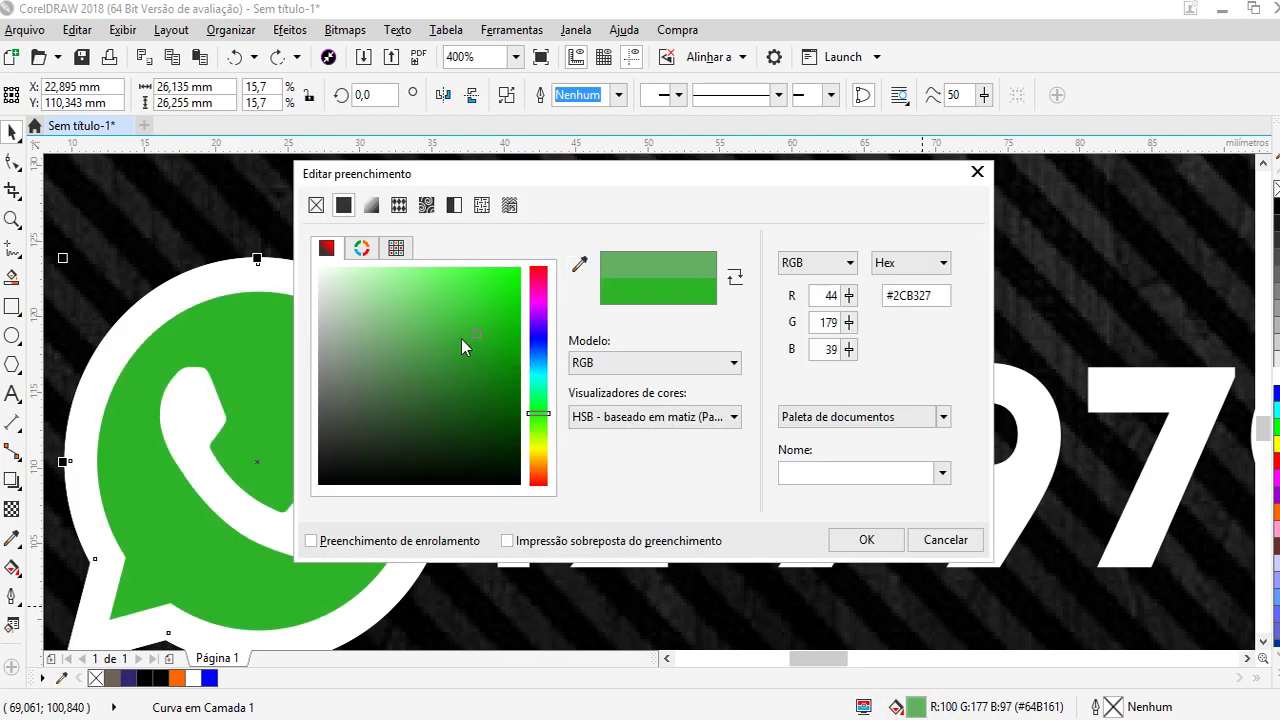
{"action": "left_click", "coordinate": [857, 540]}
Select all four parts of the WhatsApp icon and scale them about their centre to about 21.2 × 21.3 mm
{"action": "scroll", "coordinate": [734, 450], "scroll_direction": "down", "scroll_amount": 4}
{"action": "left_click_drag", "start_coordinate": [508, 340], "coordinate": [705, 548]}
{"action": "scroll", "coordinate": [677, 370], "scroll_direction": "up", "scroll_amount": 2}
{"action": "left_click_drag", "start_coordinate": [375, 308], "coordinate": [669, 622]}
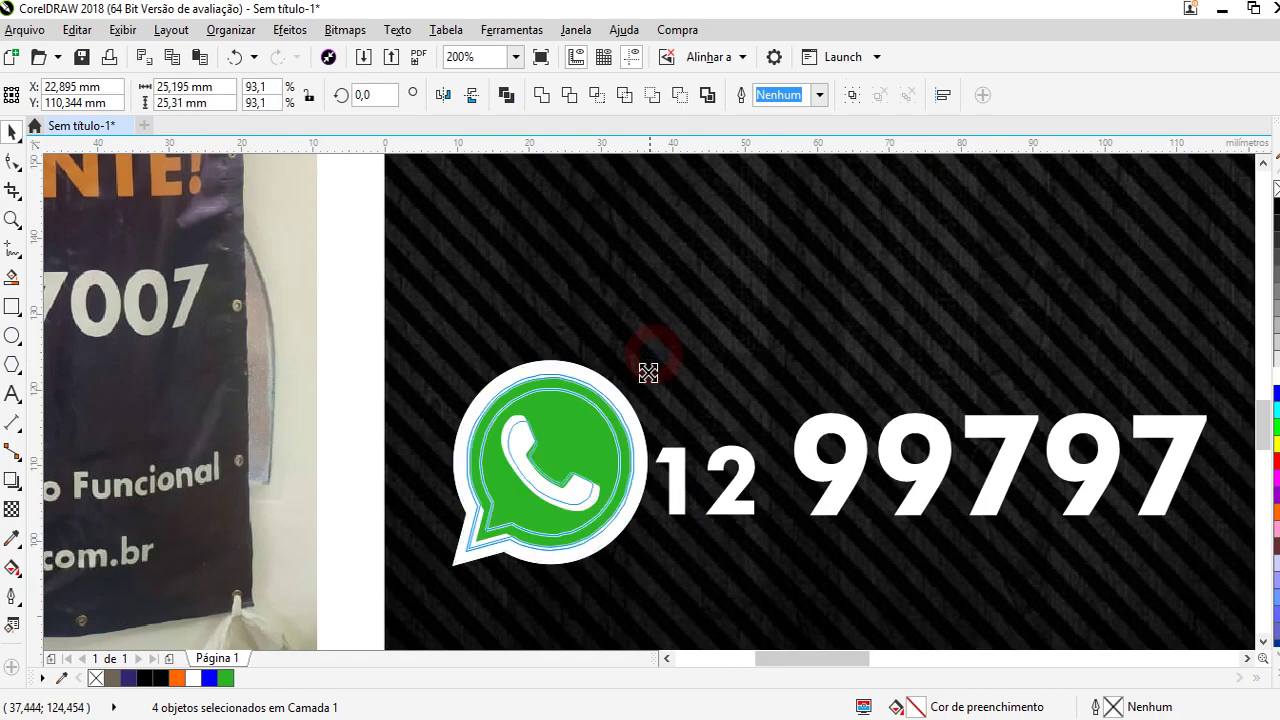
{"action": "left_click_drag", "start_coordinate": [655, 367], "coordinate": [632, 392]}
Select the WhatsApp icon and phone number together and scale them about their centre to about 140.6 × 19.4 mm
{"action": "scroll", "coordinate": [650, 420], "scroll_direction": "down", "scroll_amount": 6}
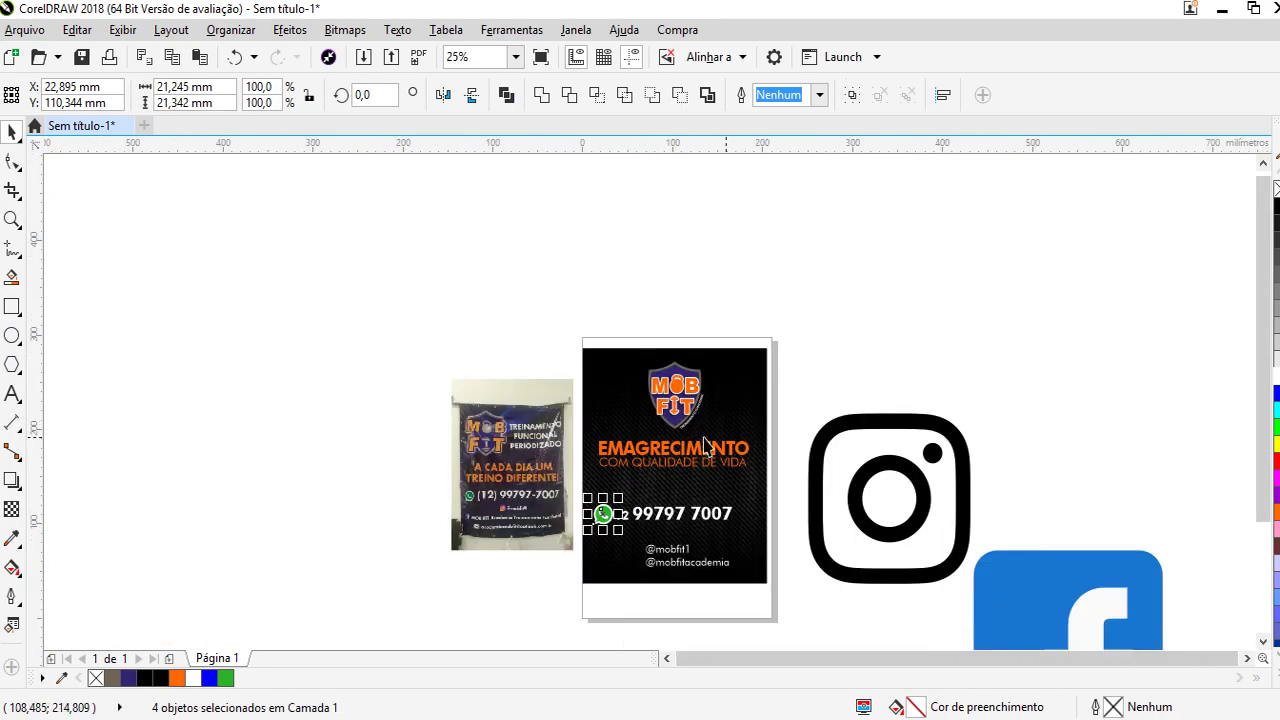
{"action": "scroll", "coordinate": [730, 440], "scroll_direction": "up", "scroll_amount": 1}
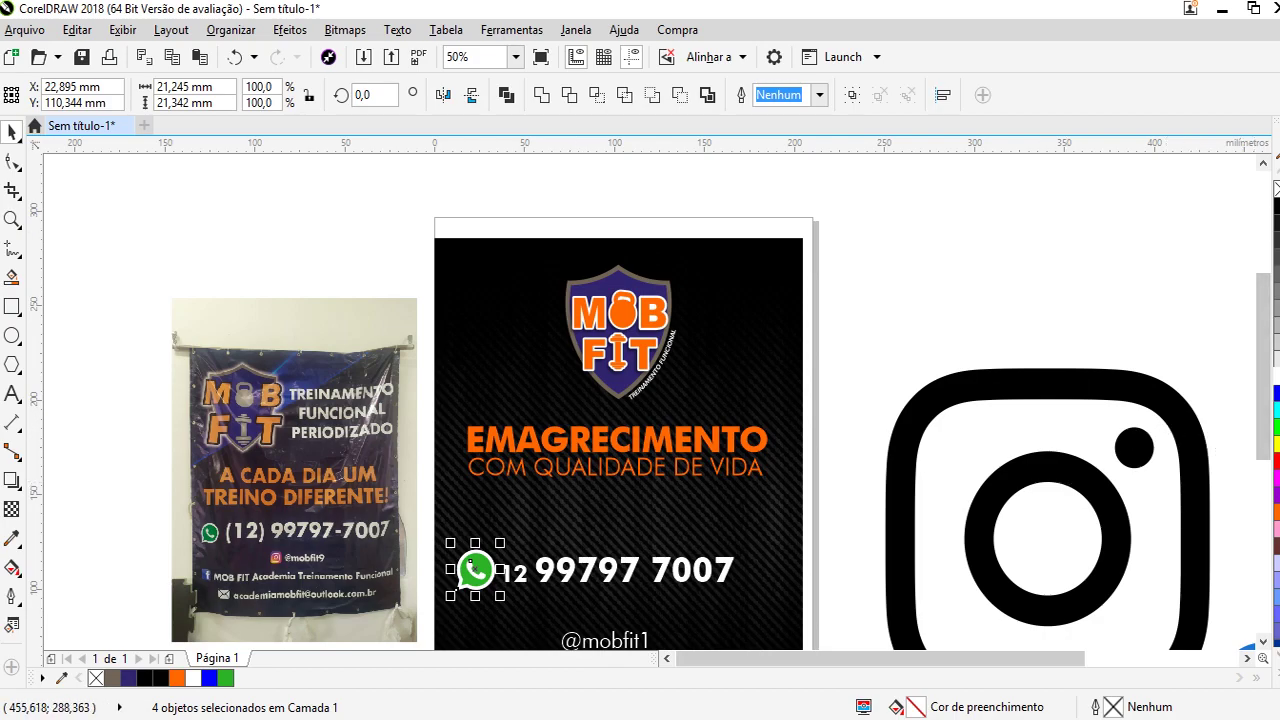
{"action": "scroll", "coordinate": [901, 363], "scroll_direction": "down", "scroll_amount": 1}
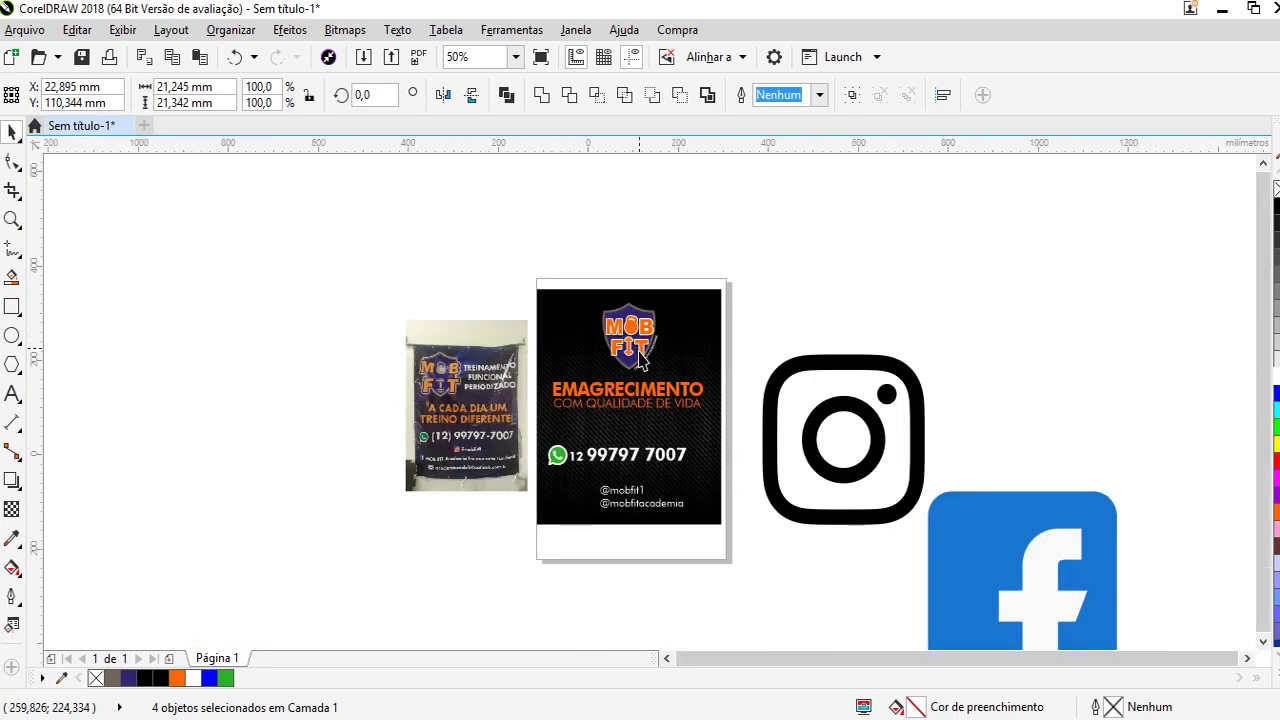
{"action": "scroll", "coordinate": [767, 484], "scroll_direction": "up", "scroll_amount": 1}
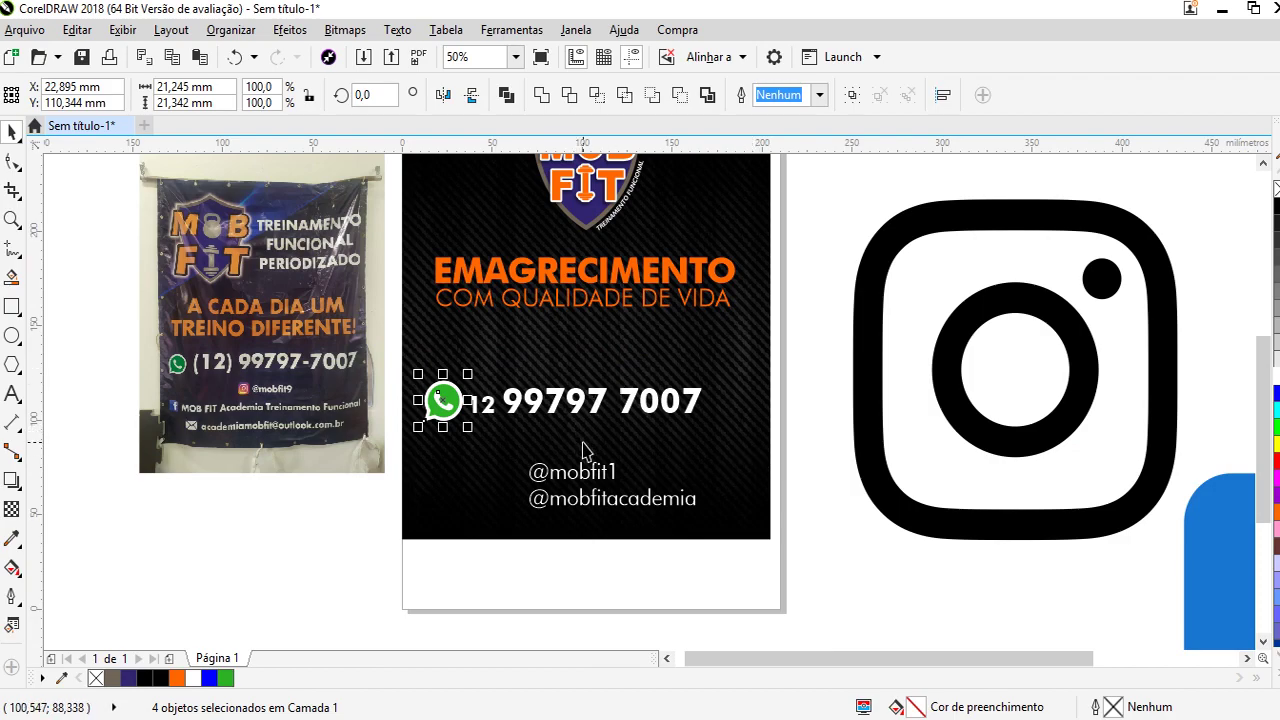
{"action": "left_click_drag", "start_coordinate": [806, 350], "coordinate": [423, 471]}
{"action": "left_click_drag", "start_coordinate": [728, 368], "coordinate": [674, 375]}
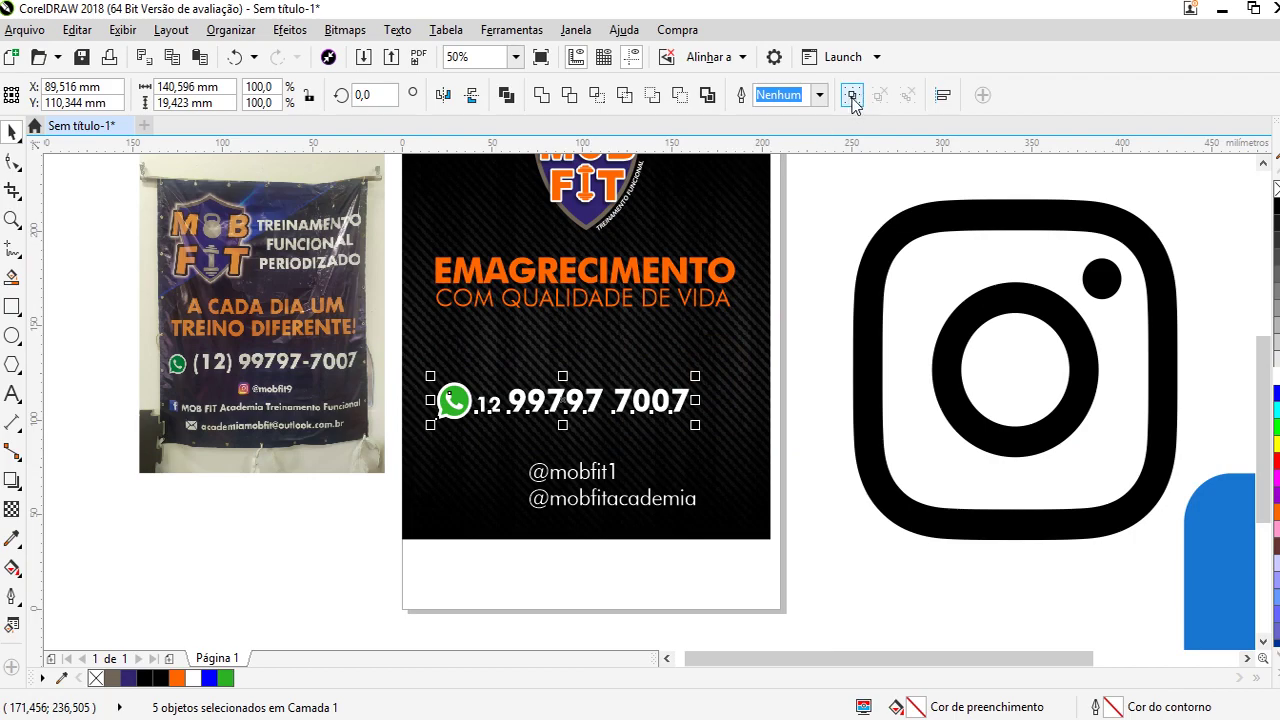
Group the WhatsApp icon with the phone number and centre the group horizontally on the dark background
{"action": "left_click", "coordinate": [852, 94]}
{"action": "left_click", "coordinate": [729, 371], "text": "shift"}
{"action": "key", "text": "c"}
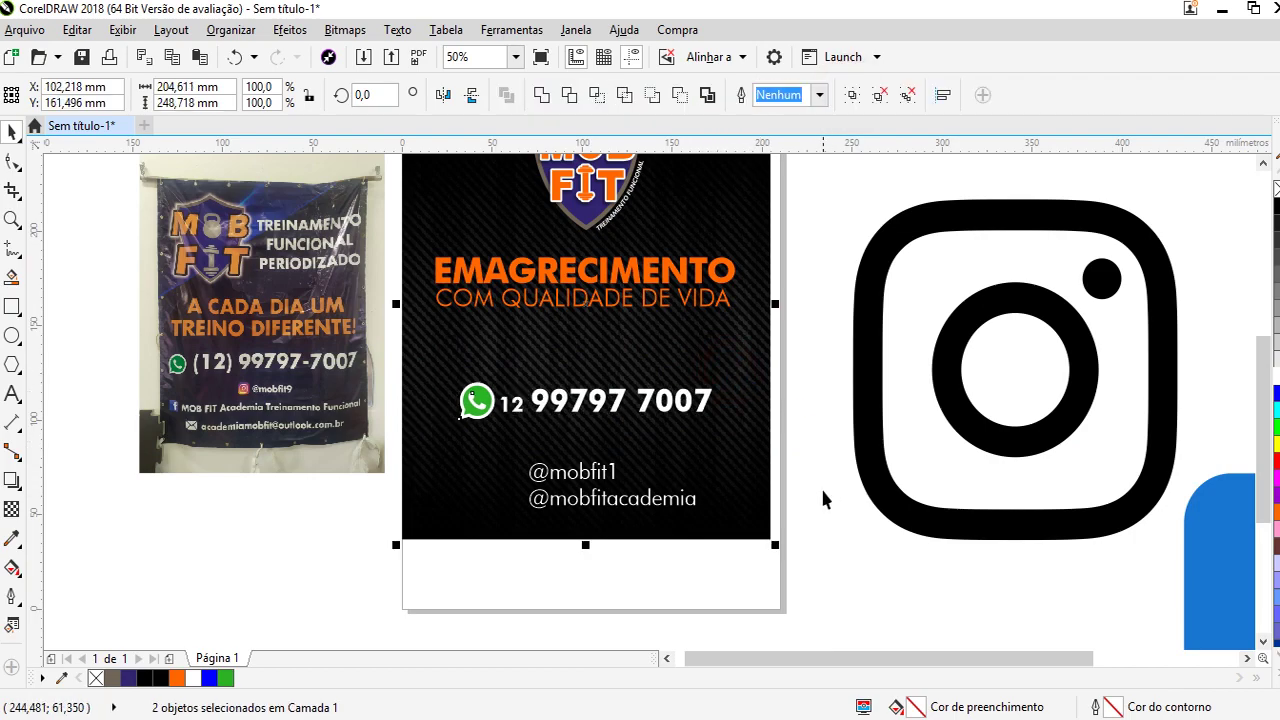
{"action": "left_click", "coordinate": [826, 441]}
Nudge the WhatsApp and phone number group up by about 3 mm
{"action": "left_click_drag", "start_coordinate": [829, 346], "coordinate": [443, 491]}
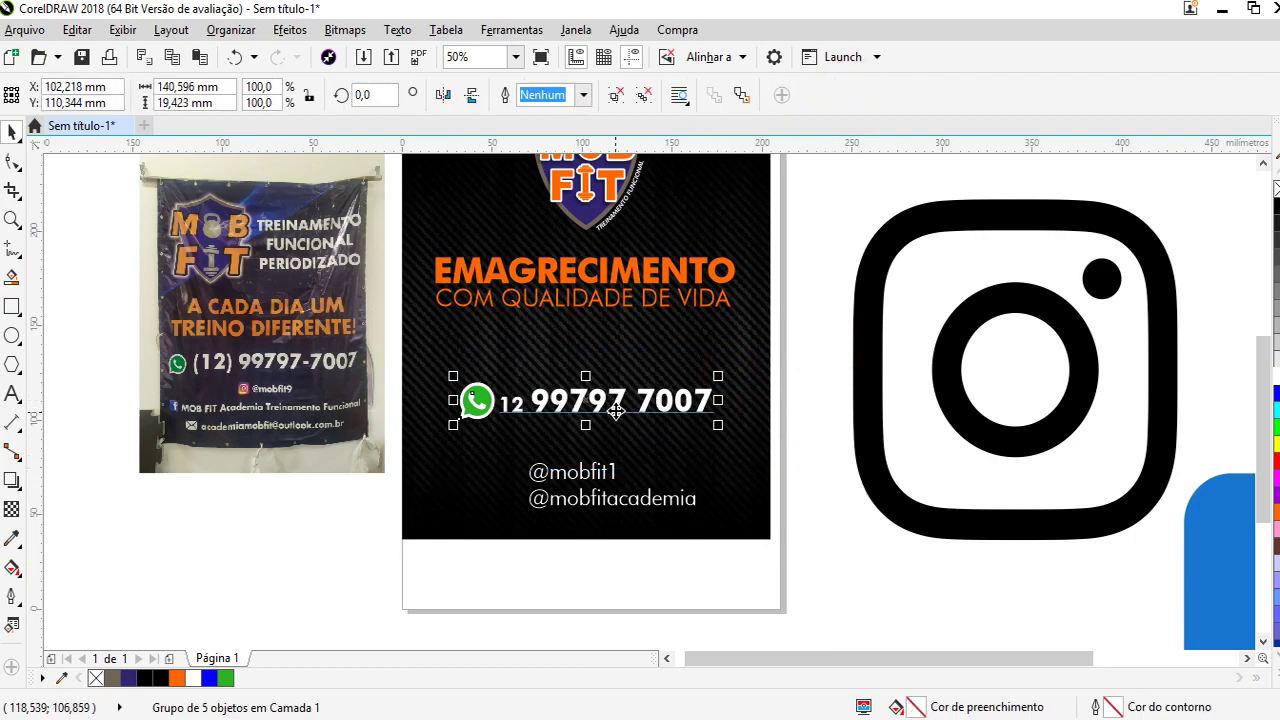
{"action": "key", "text": "Up"}
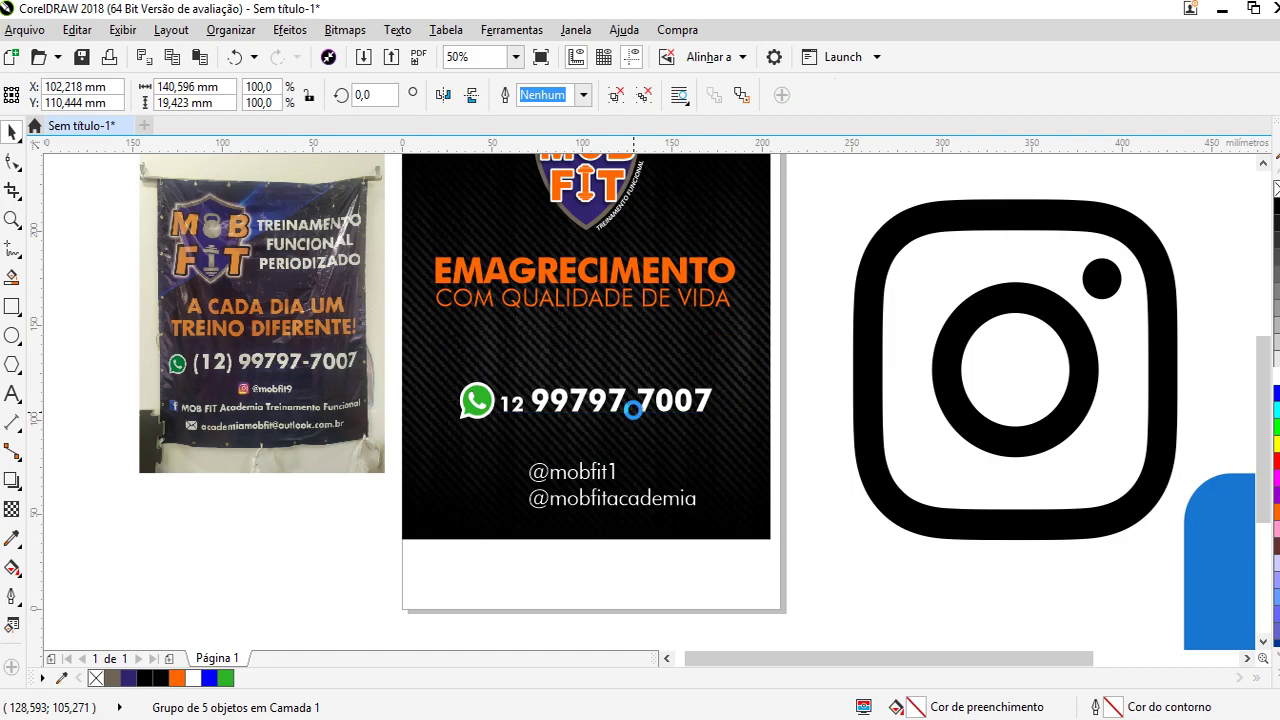
{"action": "key", "text": "Up"}
{"action": "key", "text": "Up"}
{"action": "key", "text": "Up"}
{"action": "key", "text": "Up"}
{"action": "key", "text": "Up"}
{"action": "key", "text": "Up"}
{"action": "key", "text": "Up"}
{"action": "key", "text": "Up"}
{"action": "key", "text": "Up"}
{"action": "key", "text": "Up"}
{"action": "key", "text": "Up"}
{"action": "key", "text": "Up"}
{"action": "key", "text": "Up"}
{"action": "key", "text": "Up"}
{"action": "key", "text": "Up"}
{"action": "key", "text": "Up"}
{"action": "key", "text": "Up"}
{"action": "key", "text": "Up"}
{"action": "key", "text": "Up"}
{"action": "key", "text": "Up"}
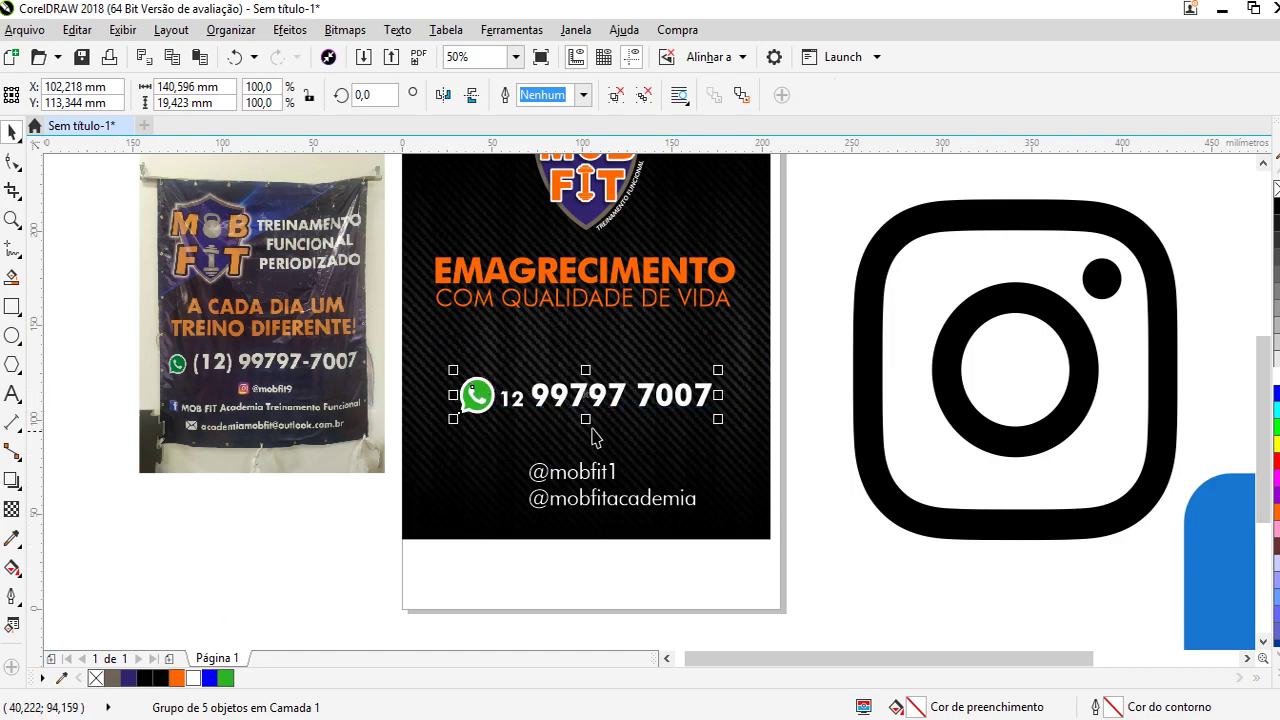
Move the WhatsApp and phone number group down by about 8 mm, closer to the social media handles
{"action": "scroll", "coordinate": [590, 400], "scroll_direction": "up", "scroll_amount": 2}
{"action": "left_click_drag", "start_coordinate": [573, 403], "coordinate": [574, 431]}
{"action": "left_click", "coordinate": [1015, 363]}
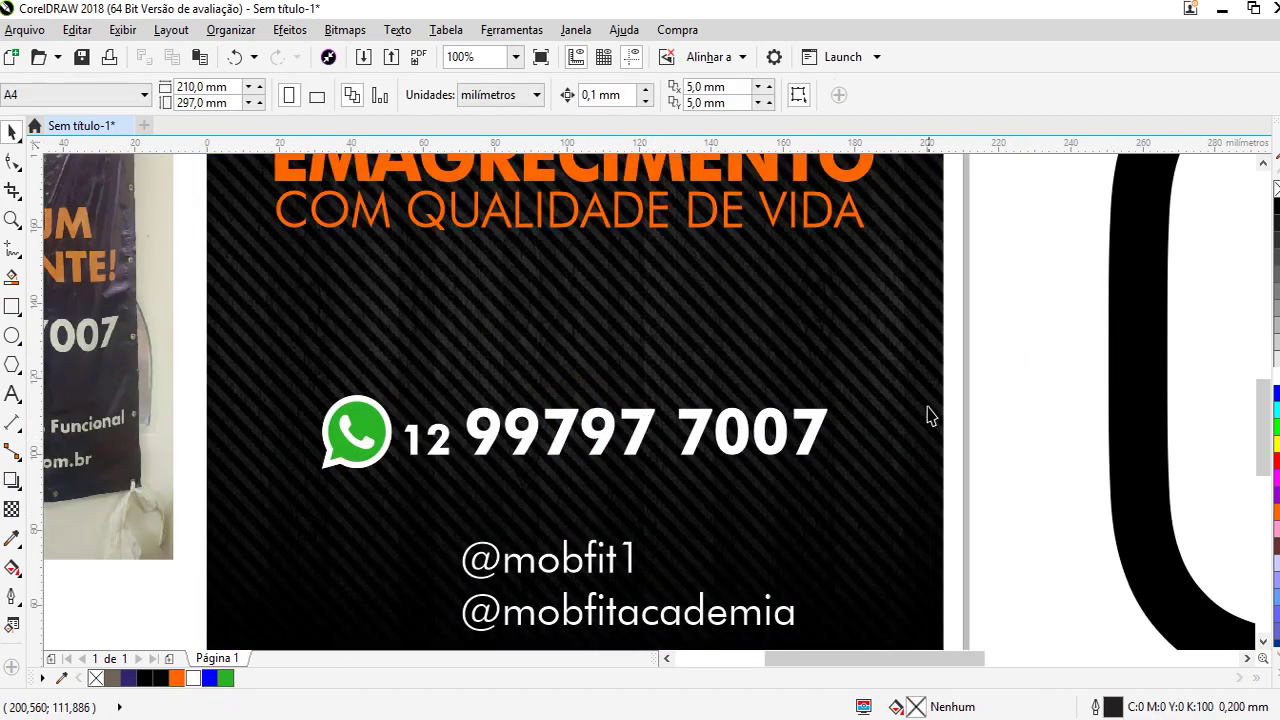
{"action": "scroll", "coordinate": [573, 374], "scroll_direction": "down", "scroll_amount": 2}
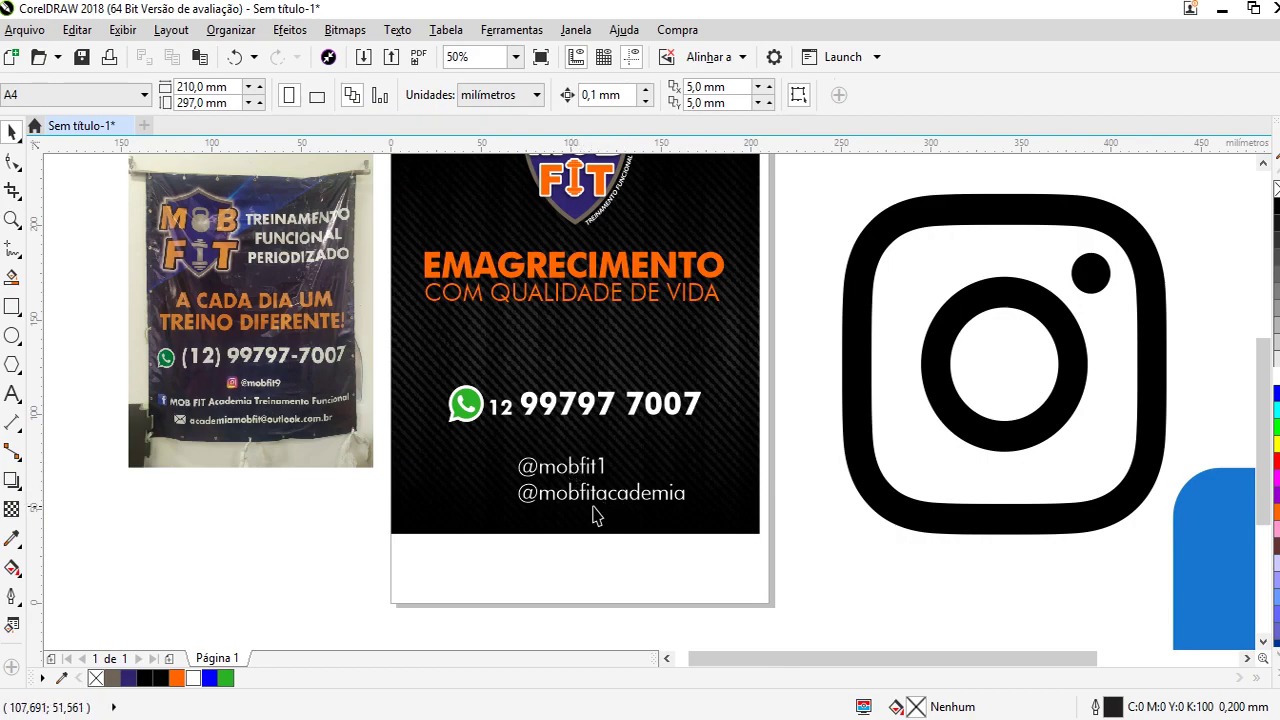
{"action": "left_click", "coordinate": [590, 480]}
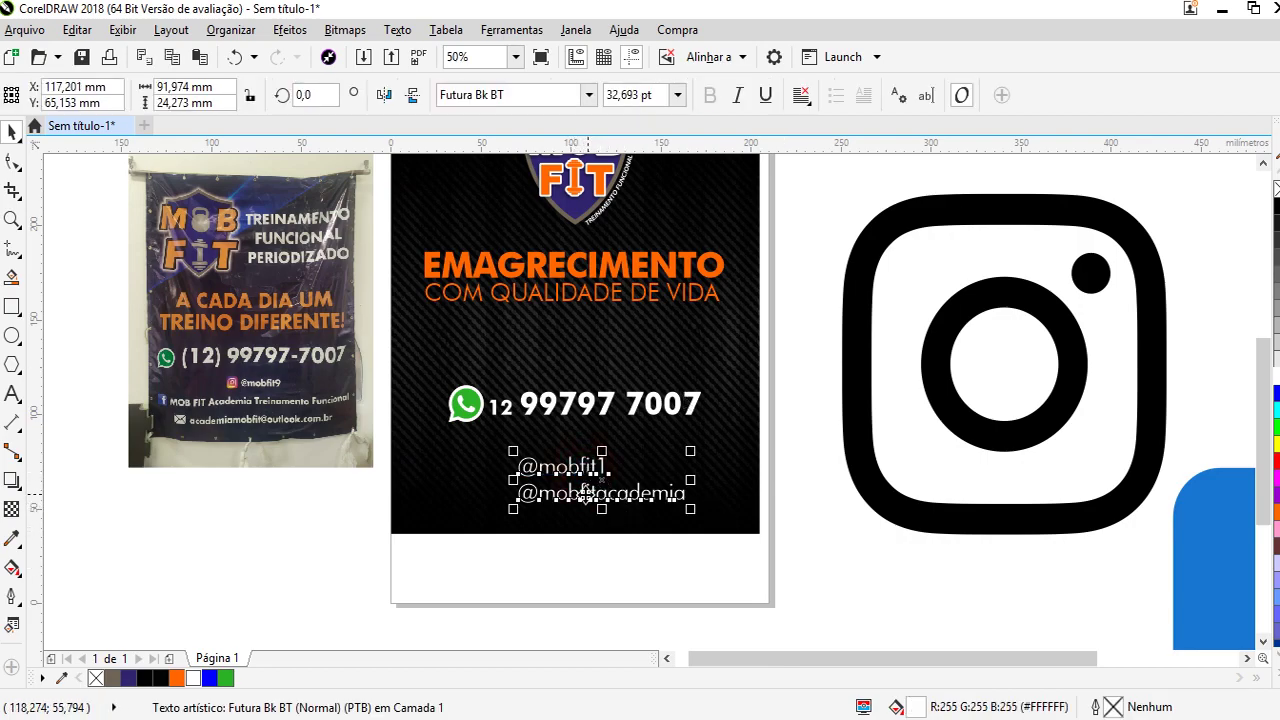
{"action": "left_click", "coordinate": [855, 368]}
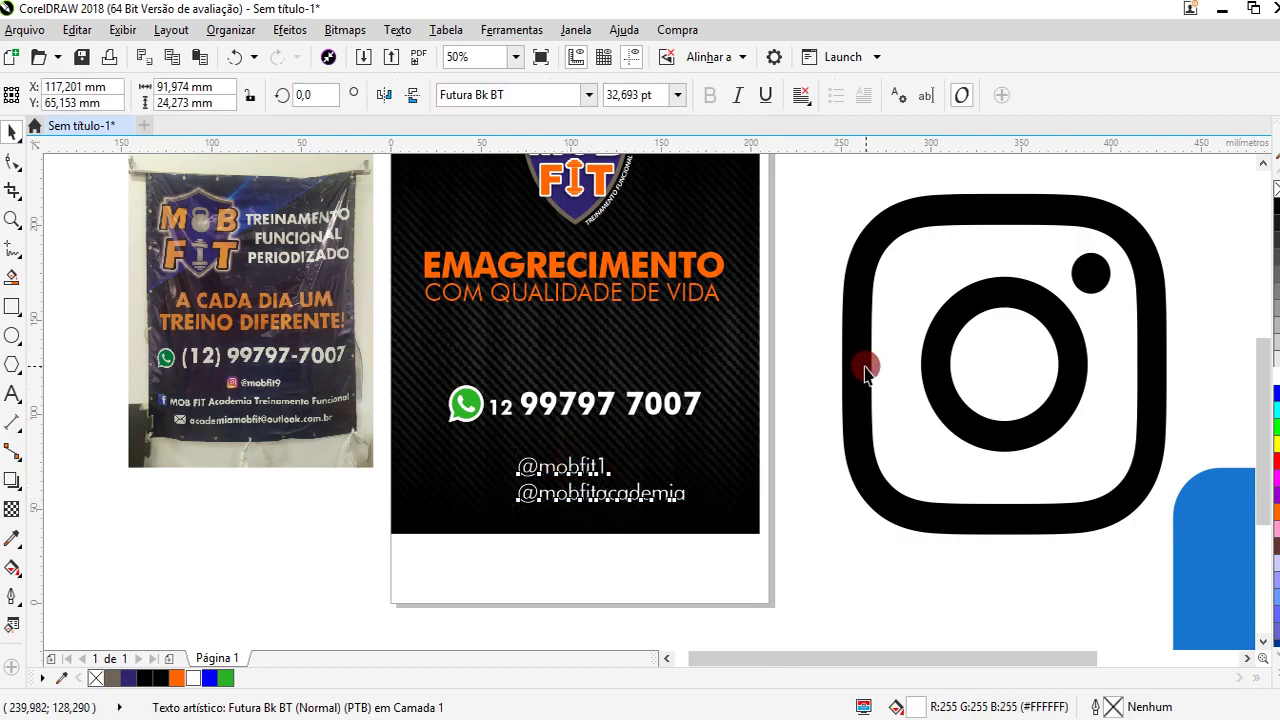
{"action": "left_click", "coordinate": [791, 234]}
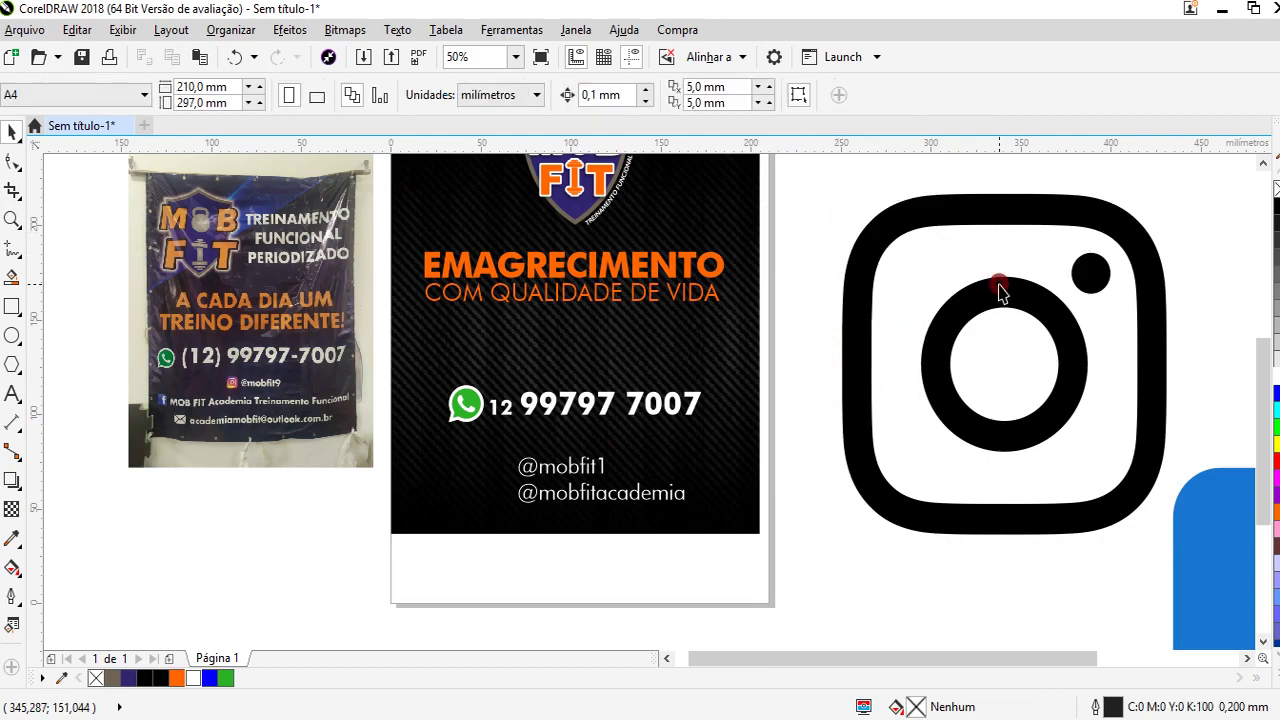
{"action": "left_click_drag", "start_coordinate": [1003, 263], "coordinate": [988, 320]}
{"action": "scroll", "coordinate": [955, 278], "scroll_direction": "down", "scroll_amount": 2}
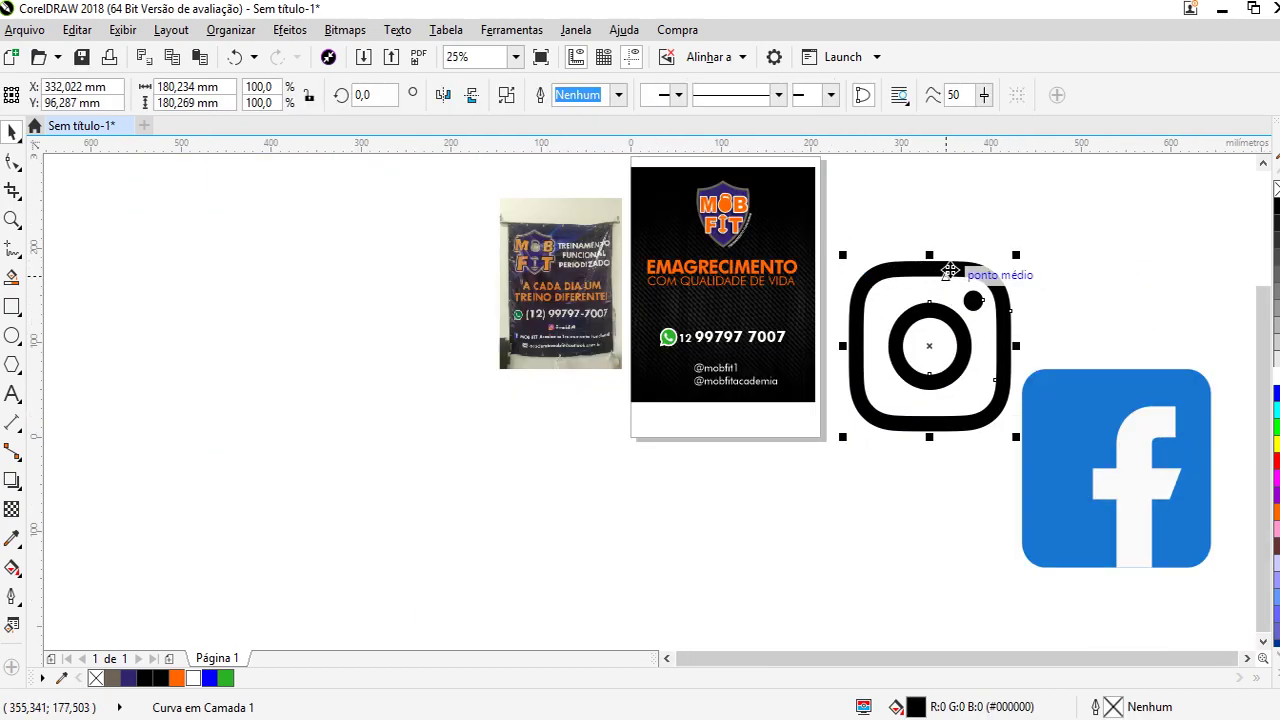
{"action": "right_click", "coordinate": [951, 281]}
{"action": "left_click", "coordinate": [920, 257]}
{"action": "left_click_drag", "start_coordinate": [1018, 254], "coordinate": [670, 365]}
Ungroup the Facebook logo and combine its white f with the blue square so the letter is cut out
{"action": "left_click_drag", "start_coordinate": [1125, 430], "coordinate": [746, 450]}
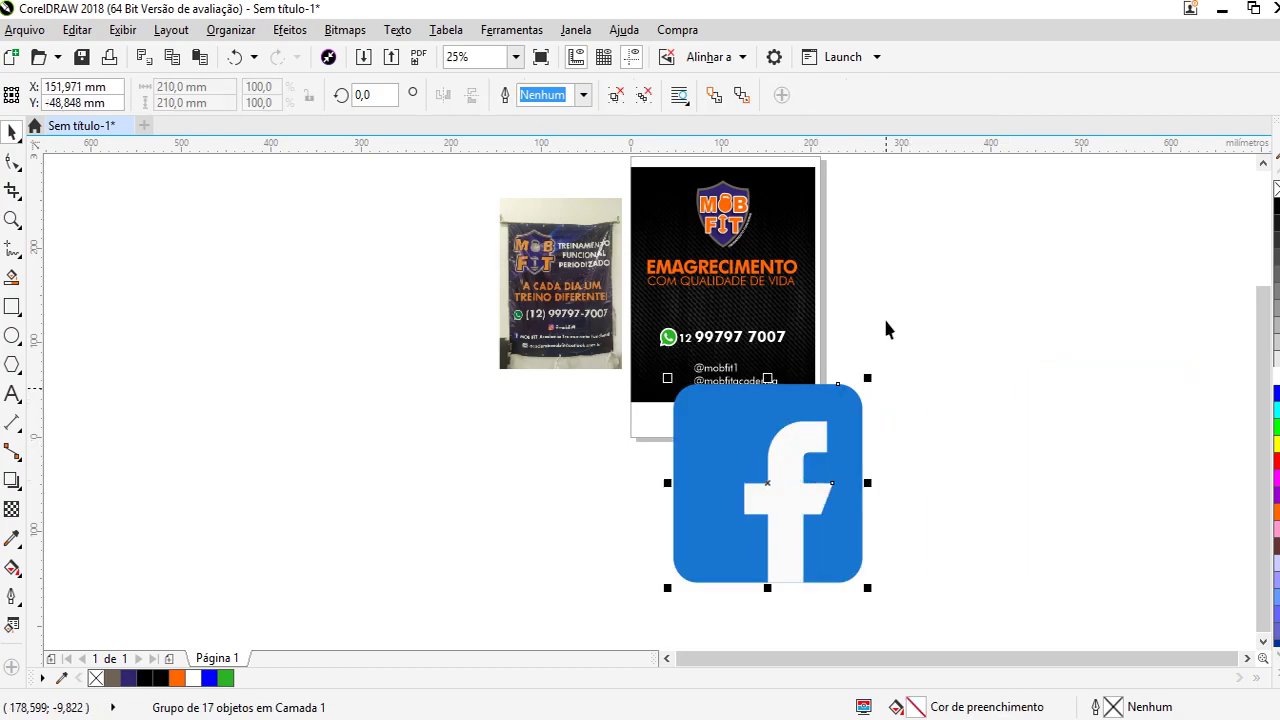
{"action": "left_click", "coordinate": [641, 94]}
{"action": "left_click_drag", "start_coordinate": [818, 477], "coordinate": [1008, 414]}
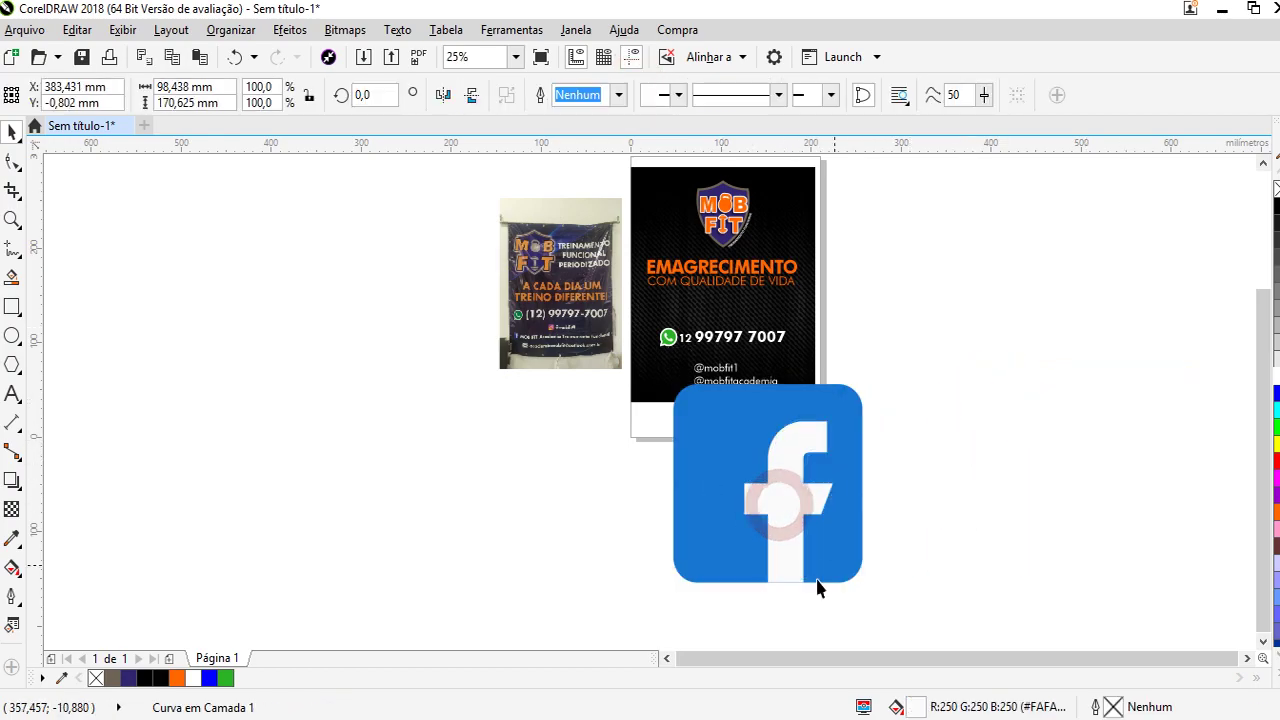
{"action": "key", "text": "ctrl+z"}
{"action": "left_click", "coordinate": [722, 446], "text": "shift"}
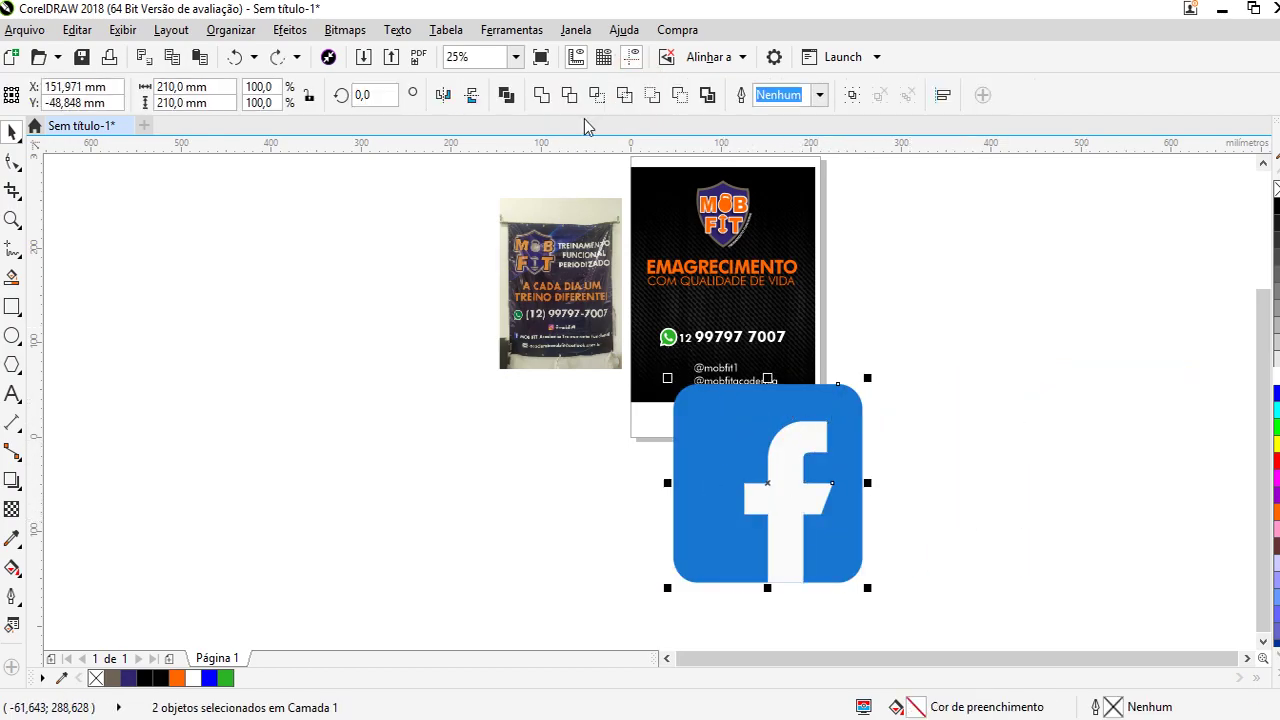
{"action": "key", "text": "ctrl+l"}
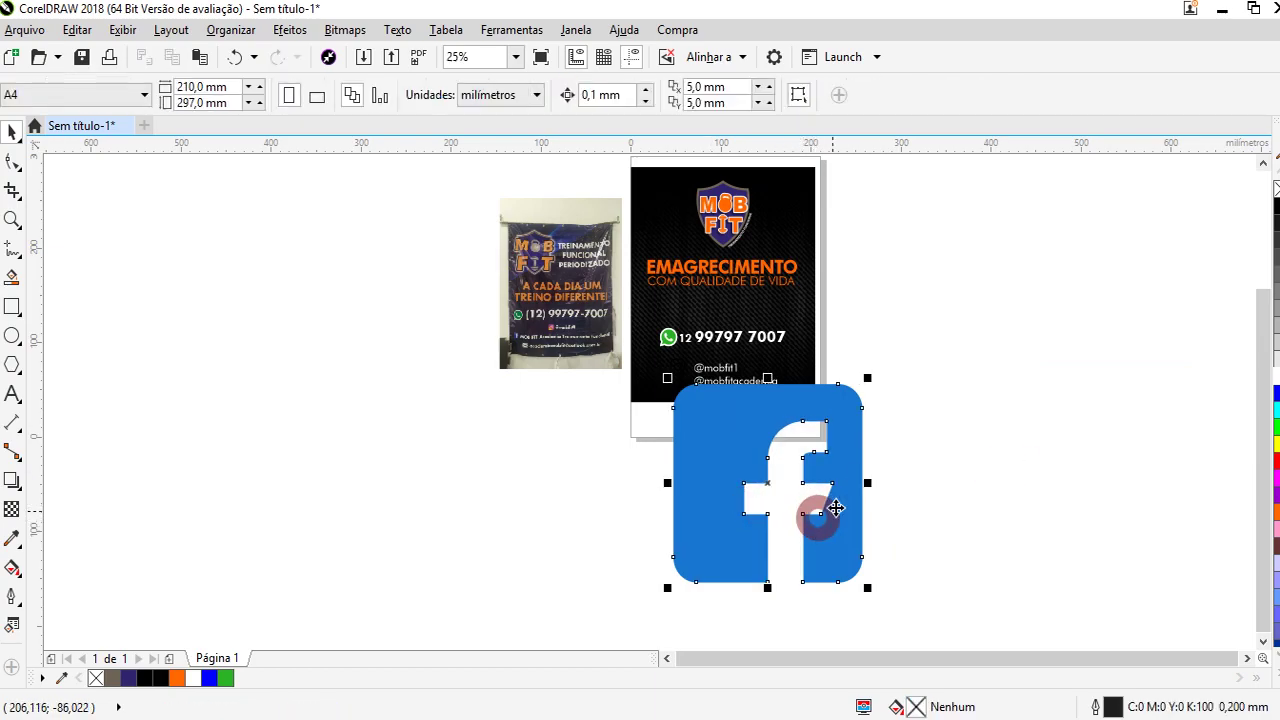
Scale the Facebook icon down to about 21 mm and place it just below the banner's lower edge
{"action": "left_click_drag", "start_coordinate": [869, 372], "coordinate": [689, 394]}
{"action": "scroll", "coordinate": [705, 385], "scroll_direction": "up", "scroll_amount": 2}
{"action": "left_click_drag", "start_coordinate": [740, 316], "coordinate": [648, 438]}
{"action": "left_click", "coordinate": [630, 348], "text": "shift"}
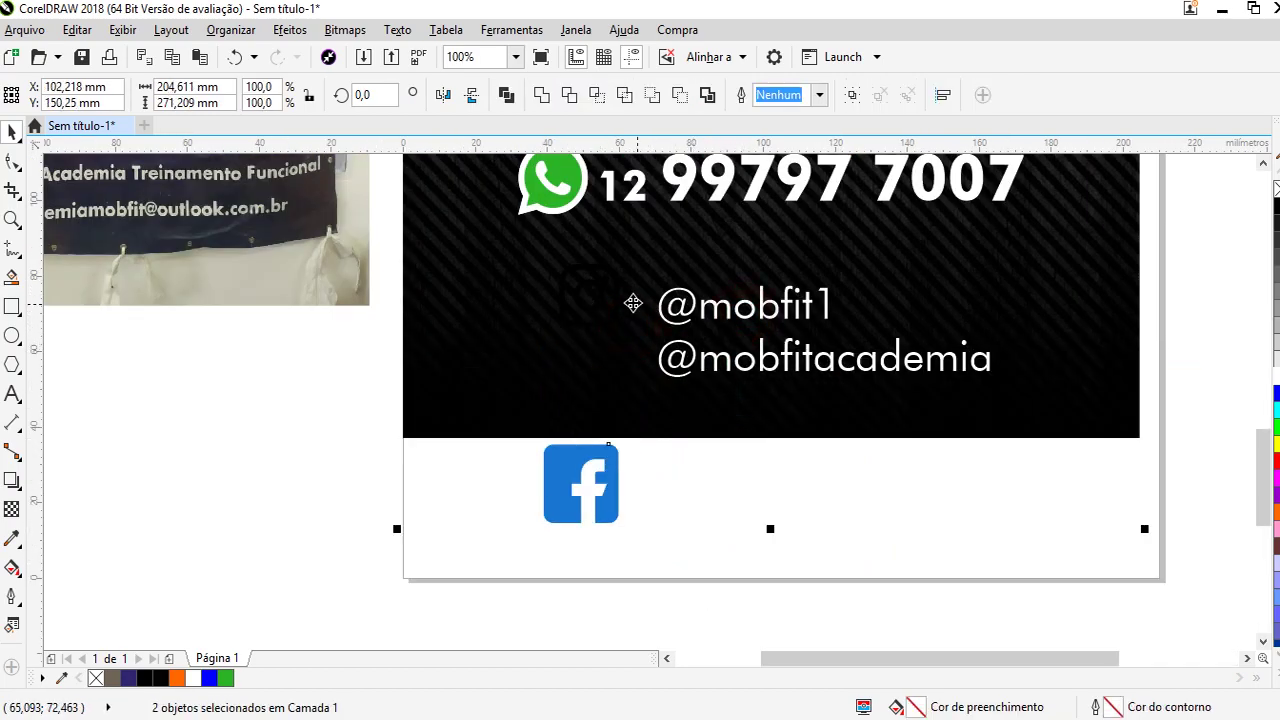
{"action": "left_click", "coordinate": [600, 303]}
{"action": "left_click", "coordinate": [193, 678]}
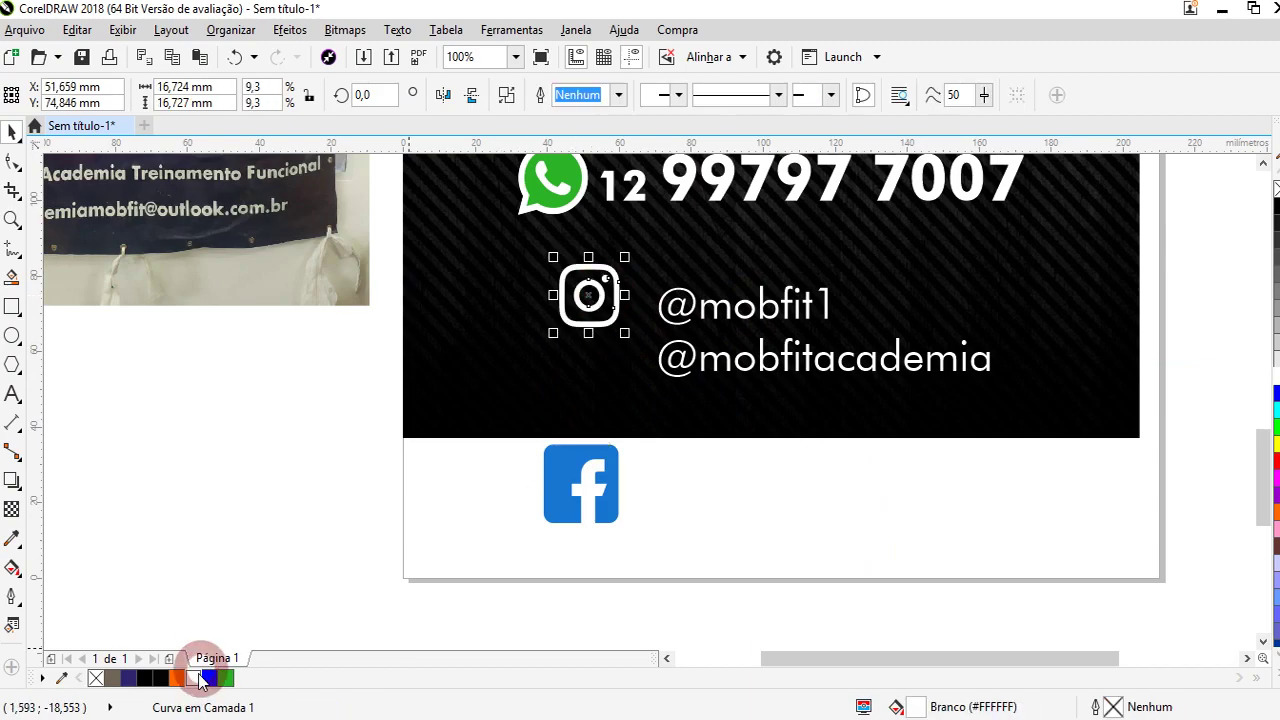
{"action": "left_click", "coordinate": [176, 678]}
{"action": "left_click_drag", "start_coordinate": [625, 257], "coordinate": [655, 324]}
{"action": "scroll", "coordinate": [630, 318], "scroll_direction": "up", "scroll_amount": 3}
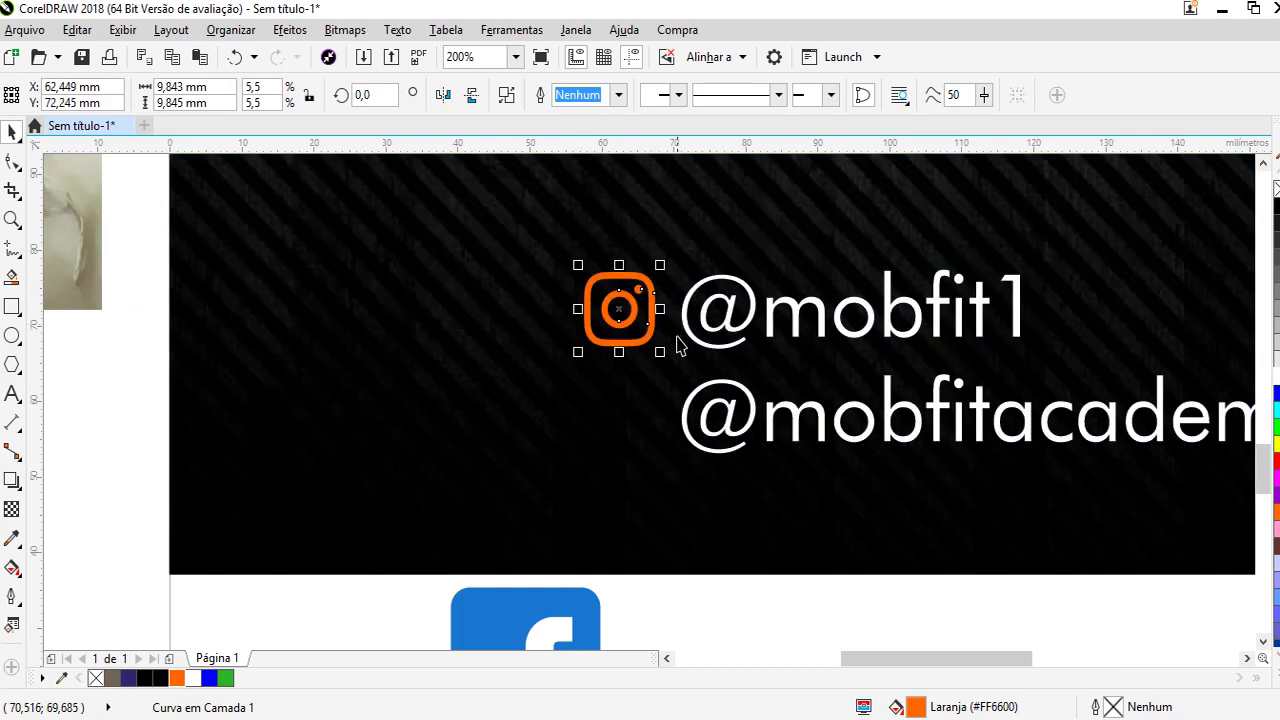
{"action": "left_click", "coordinate": [578, 590]}
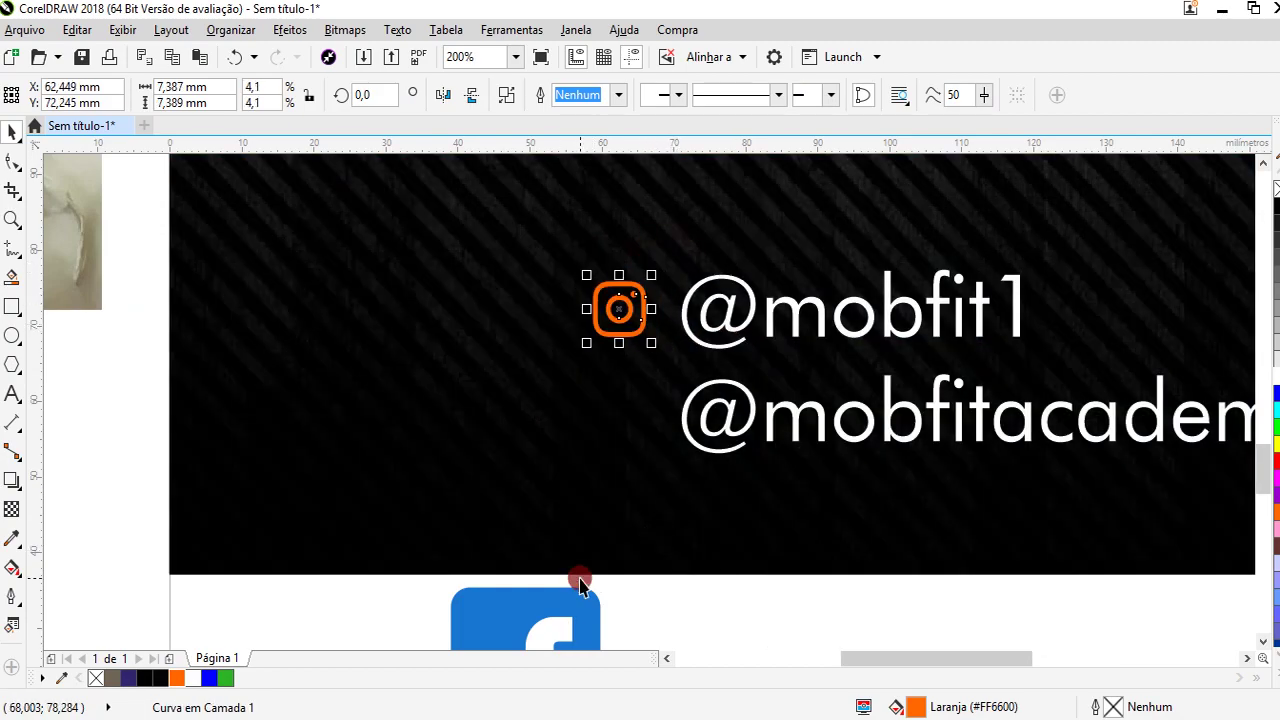
{"action": "left_click_drag", "start_coordinate": [584, 600], "coordinate": [590, 410]}
{"action": "left_click", "coordinate": [176, 678]}
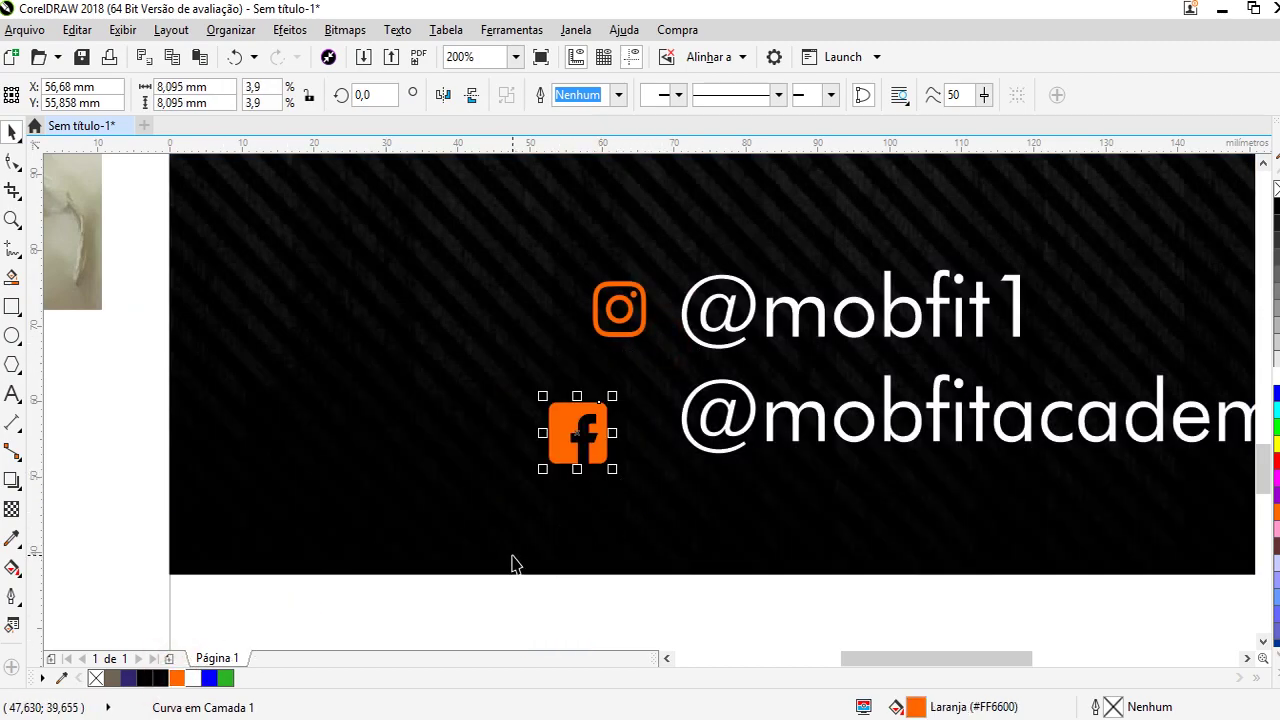
{"action": "scroll", "coordinate": [632, 375], "scroll_direction": "up", "scroll_amount": 2}
{"action": "left_click_drag", "start_coordinate": [552, 448], "coordinate": [666, 397]}
Break the two-line social media handle text apart into separate lines
{"action": "left_click", "coordinate": [771, 322]}
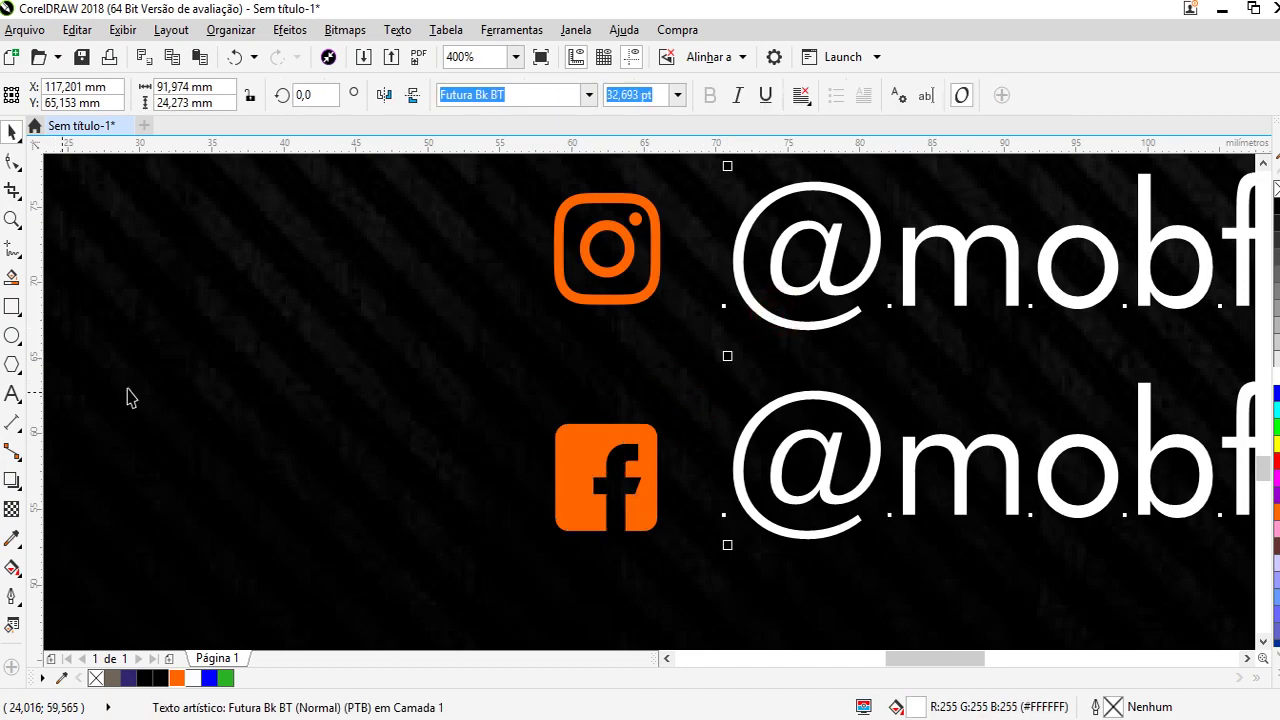
{"action": "scroll", "coordinate": [587, 410], "scroll_direction": "down", "scroll_amount": 1}
{"action": "scroll", "coordinate": [486, 477], "scroll_direction": "down", "scroll_amount": 2}
{"action": "scroll", "coordinate": [600, 380], "scroll_direction": "up", "scroll_amount": 1}
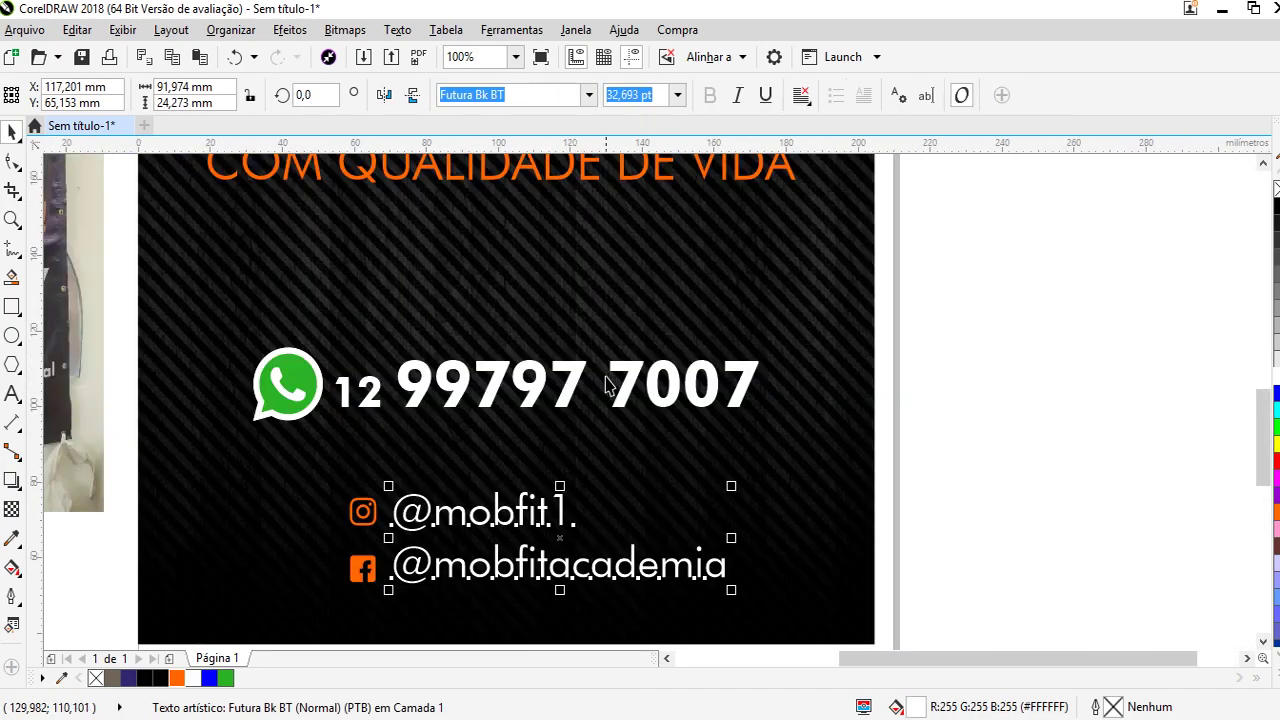
{"action": "scroll", "coordinate": [393, 565], "scroll_direction": "up", "scroll_amount": 1}
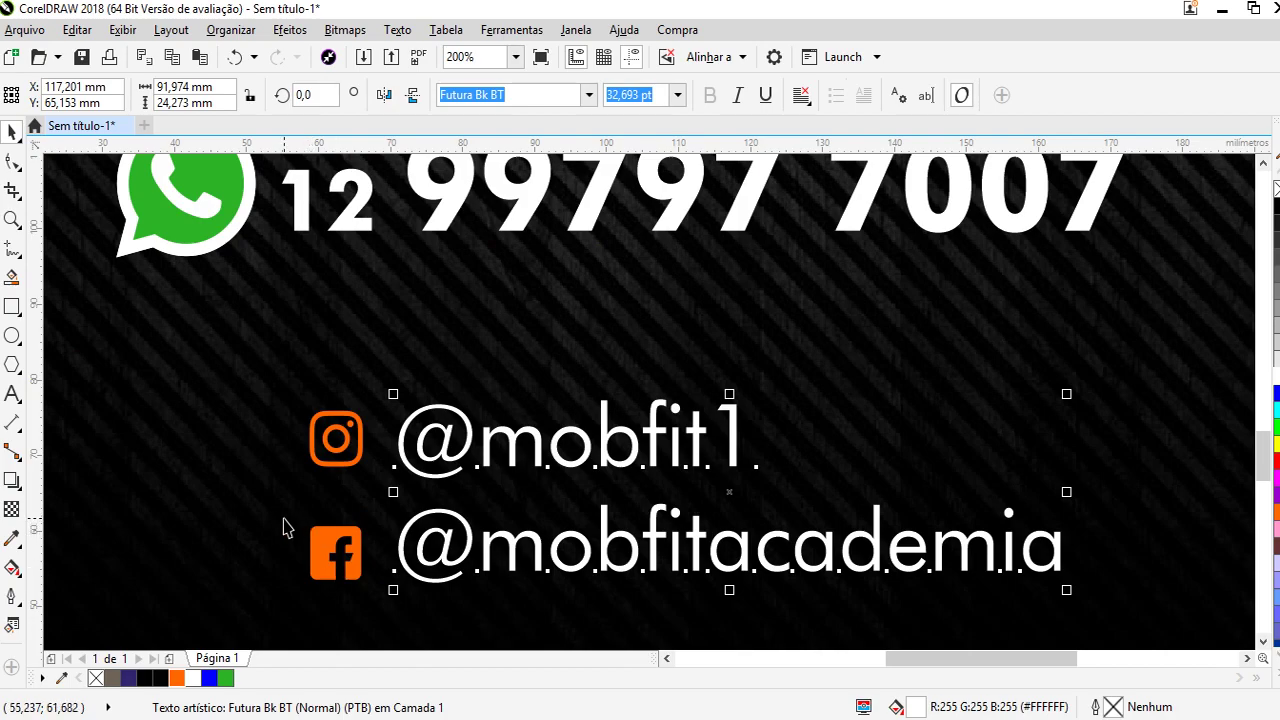
{"action": "key", "text": "ctrl+k"}
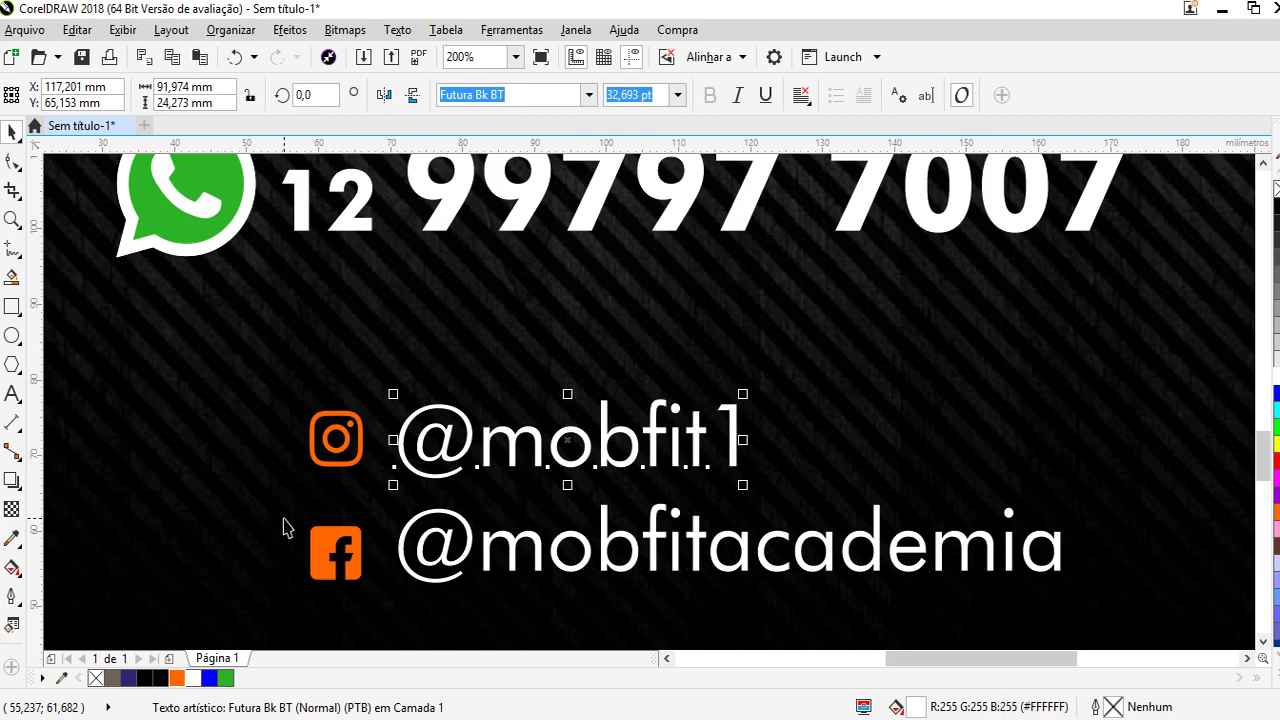
Align the Instagram icon with the Facebook icon on a common vertical centre line
{"action": "left_click", "coordinate": [354, 458]}
{"action": "left_click", "coordinate": [345, 553], "text": "shift"}
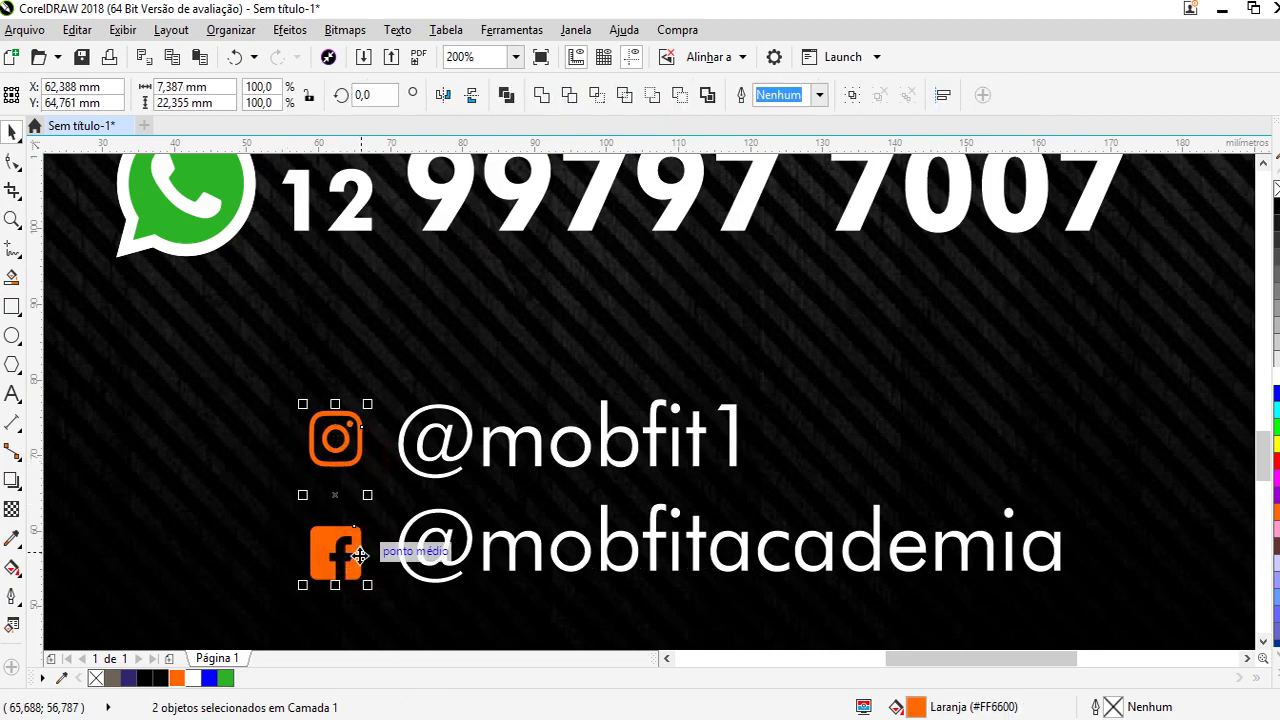
{"action": "left_click", "coordinate": [393, 508]}
{"action": "left_click", "coordinate": [349, 551]}
{"action": "left_click", "coordinate": [409, 523], "text": "shift"}
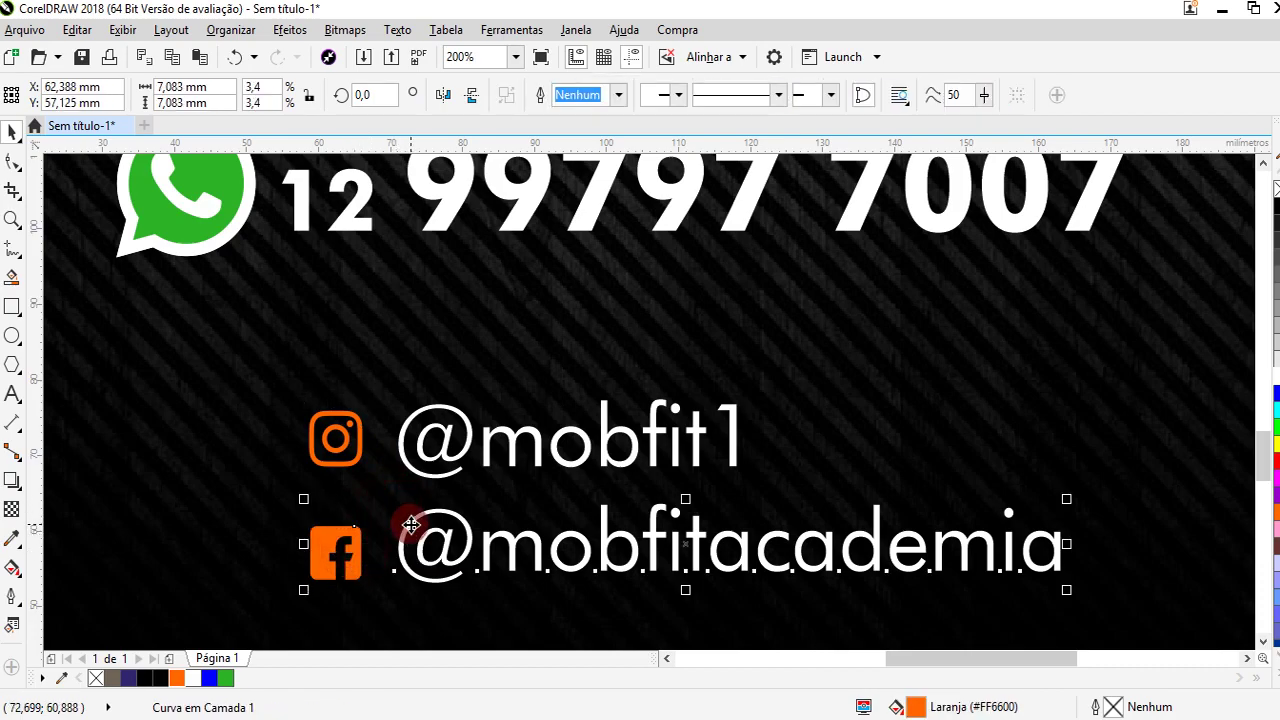
{"action": "left_click", "coordinate": [354, 477]}
{"action": "left_click", "coordinate": [354, 458]}
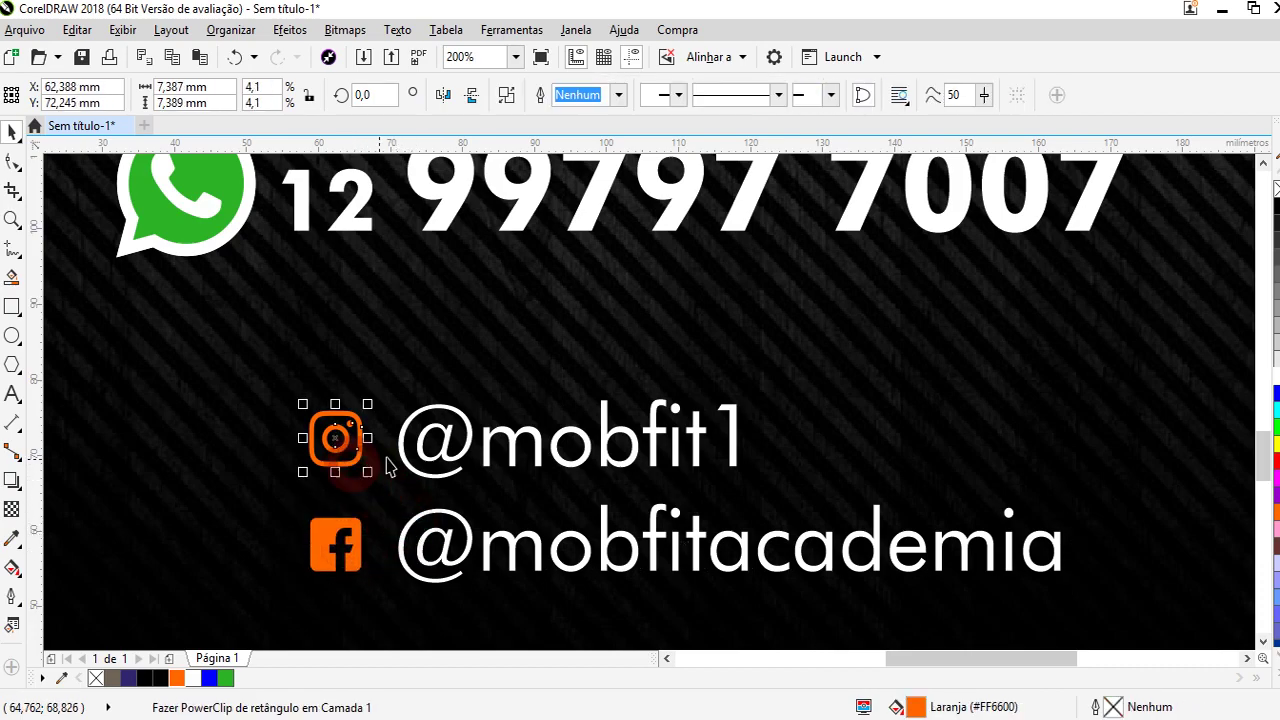
{"action": "left_click", "coordinate": [404, 474], "text": "shift"}
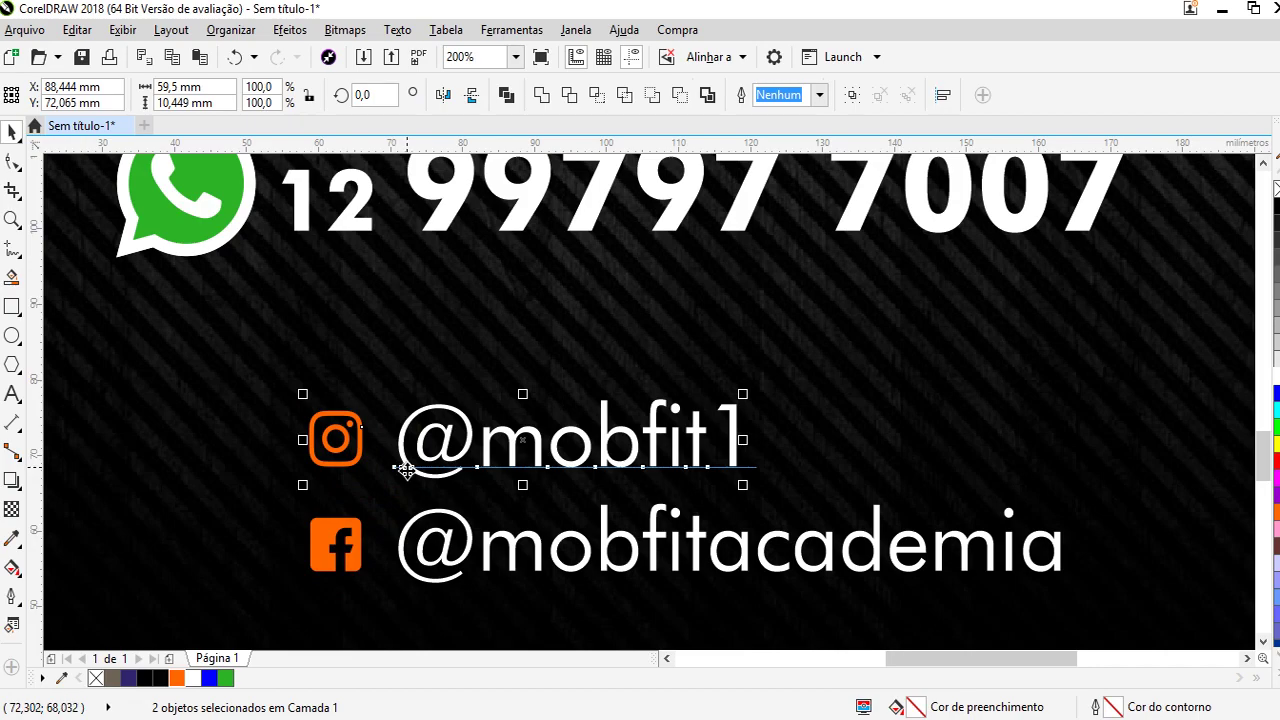
Scale both social media icons and their handles together to about 83.1 × 19.3 mm and group them
{"action": "scroll", "coordinate": [351, 460], "scroll_direction": "down", "scroll_amount": 3}
{"action": "left_click", "coordinate": [837, 457]}
{"action": "left_click", "coordinate": [740, 435]}
{"action": "left_click_drag", "start_coordinate": [740, 435], "coordinate": [236, 531]}
{"action": "left_click_drag", "start_coordinate": [540, 511], "coordinate": [500, 490]}
{"action": "left_click", "coordinate": [852, 94]}
Centre the social media group horizontally on the background and move it up to just below the phone number
{"action": "left_click", "coordinate": [537, 440], "text": "shift"}
{"action": "left_click", "coordinate": [743, 491]}
{"action": "scroll", "coordinate": [346, 485], "scroll_direction": "up", "scroll_amount": 2}
{"action": "left_click", "coordinate": [446, 428]}
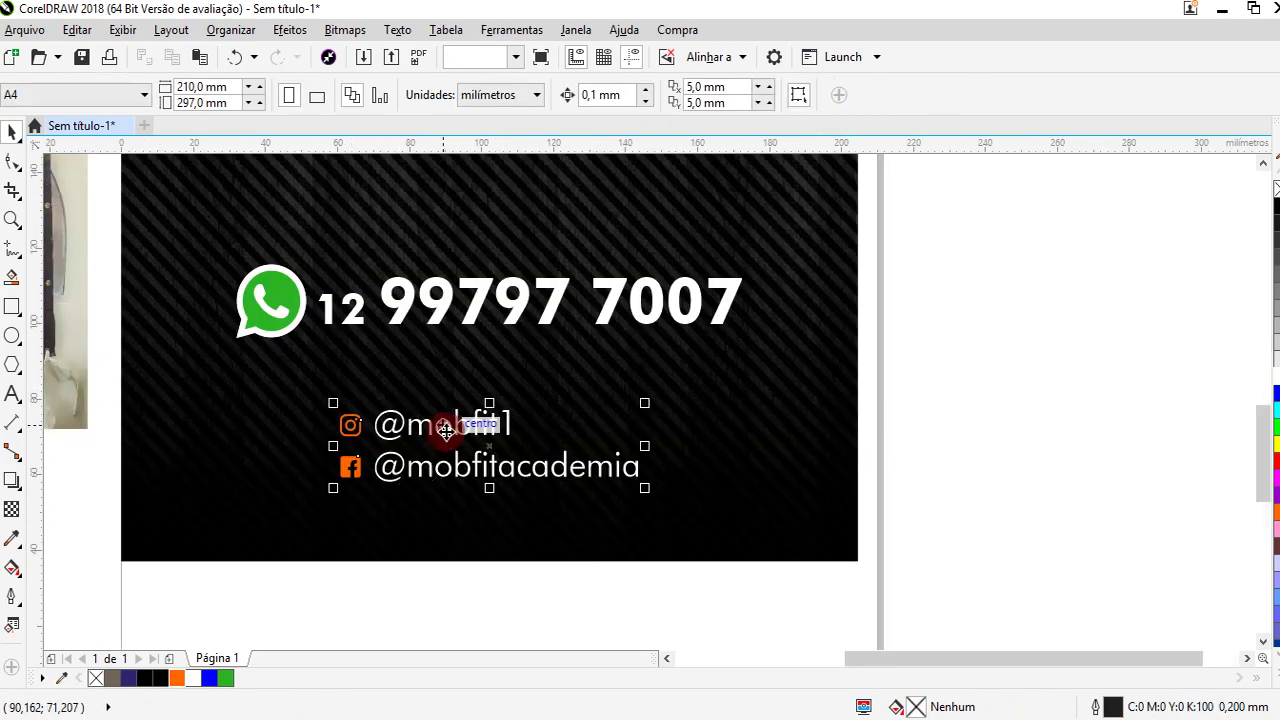
{"action": "left_click_drag", "start_coordinate": [446, 428], "coordinate": [467, 381]}
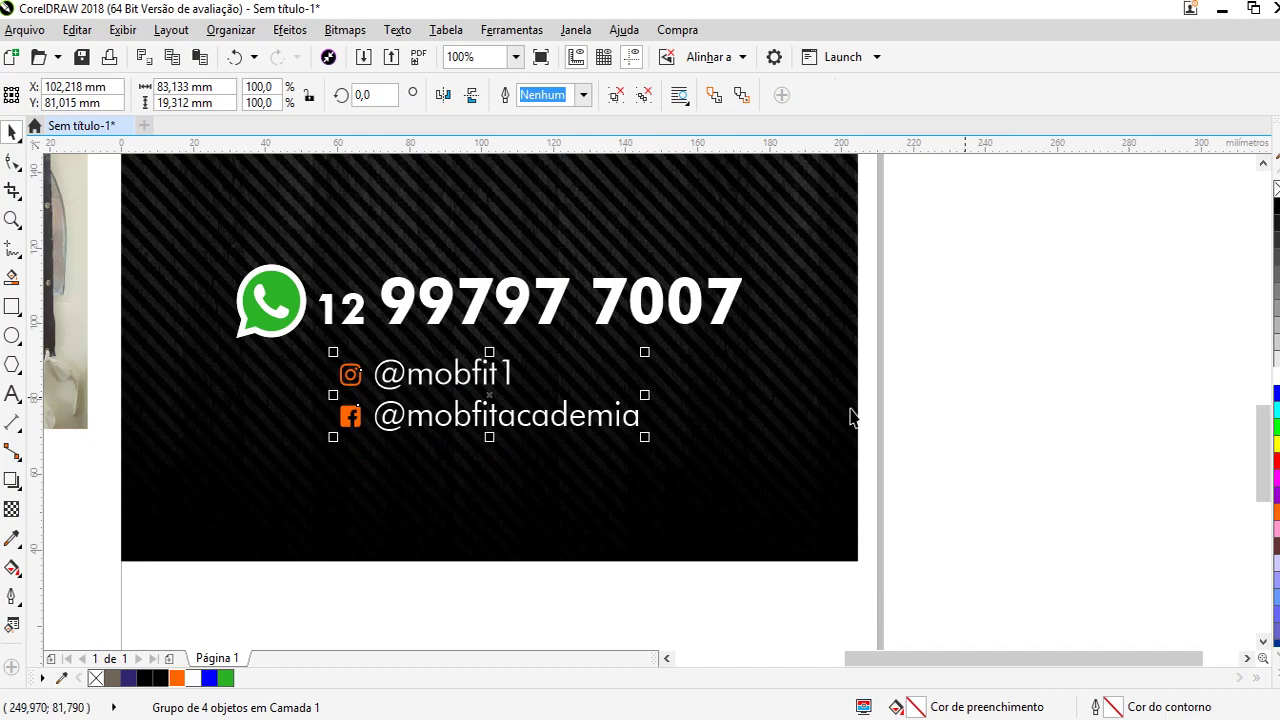
{"action": "scroll", "coordinate": [850, 417], "scroll_direction": "down", "scroll_amount": 2}
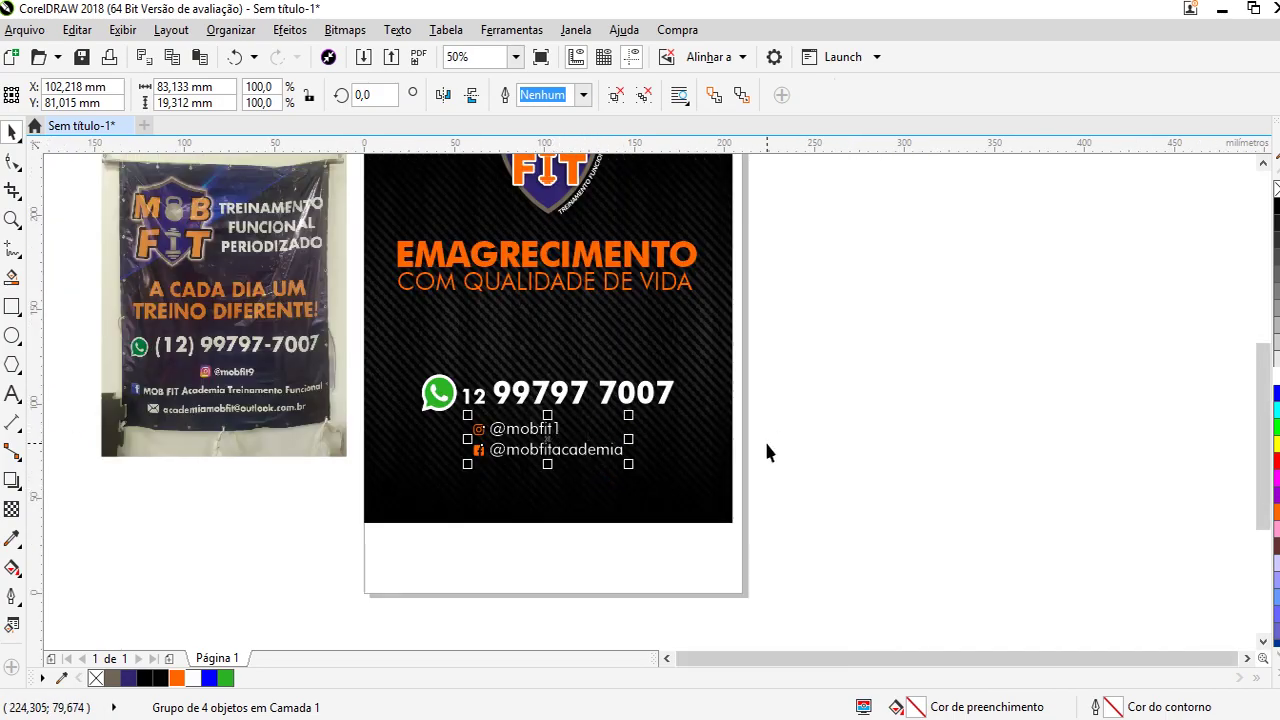
{"action": "left_click", "coordinate": [557, 628]}
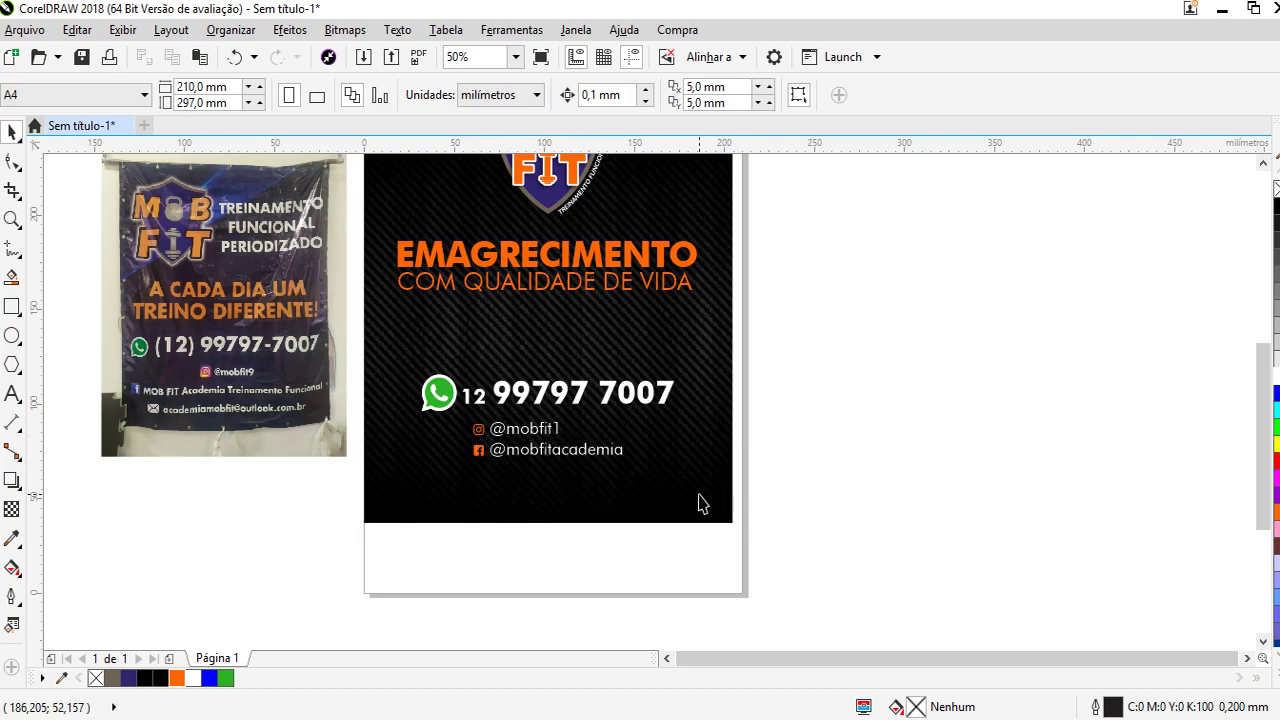
Try to move the social media group left so it lines up under the WhatsApp icon, and undo the last move
{"action": "left_click_drag", "start_coordinate": [544, 427], "coordinate": [492, 430]}
{"action": "left_click", "coordinate": [771, 414]}
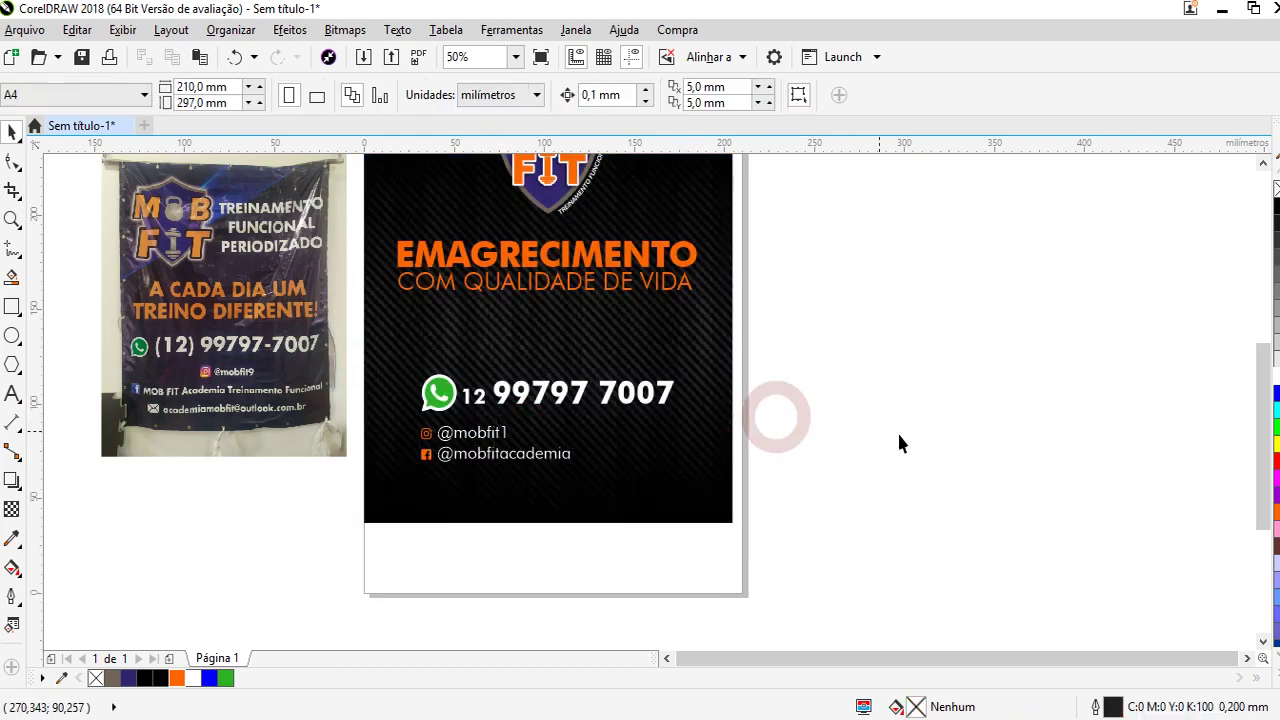
{"action": "scroll", "coordinate": [897, 430], "scroll_direction": "down", "scroll_amount": 2}
{"action": "scroll", "coordinate": [372, 507], "scroll_direction": "up", "scroll_amount": 2}
{"action": "key", "text": "ctrl+z"}
{"action": "left_click", "coordinate": [940, 446]}
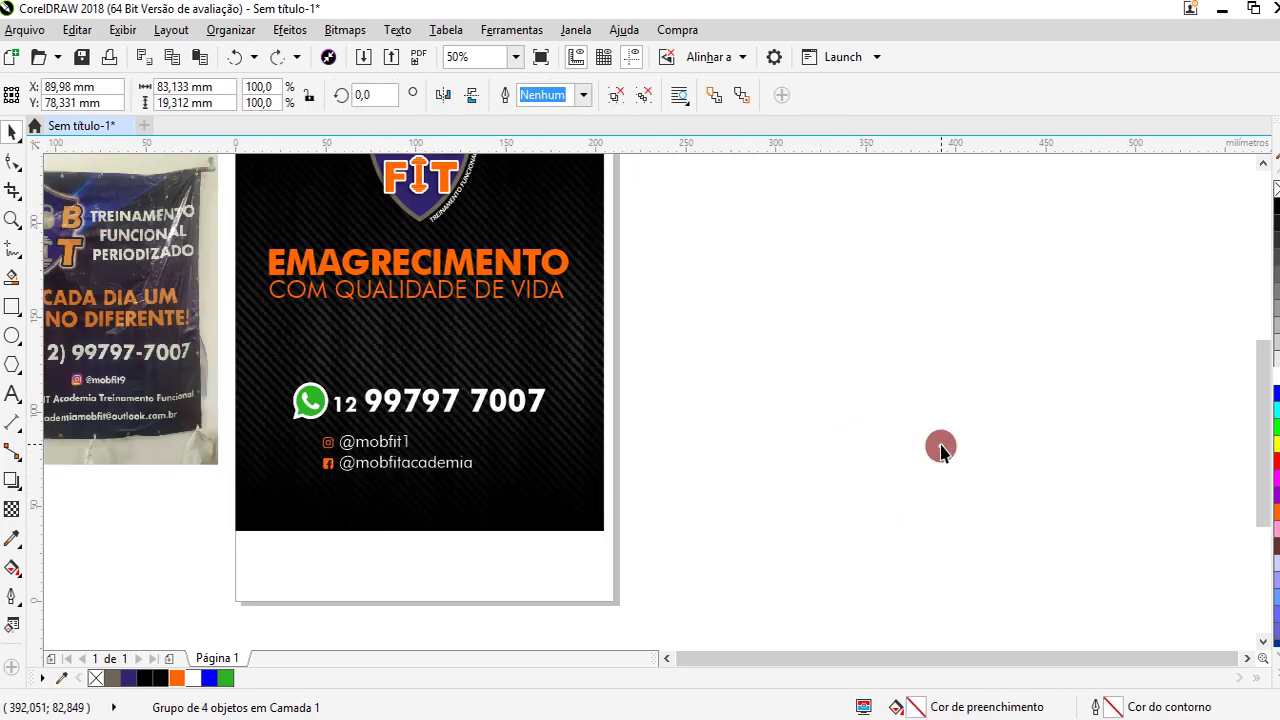
Align the social media group with the dark background's horizontal centre again
{"action": "left_click", "coordinate": [430, 463]}
{"action": "left_click", "coordinate": [578, 461], "text": "shift"}
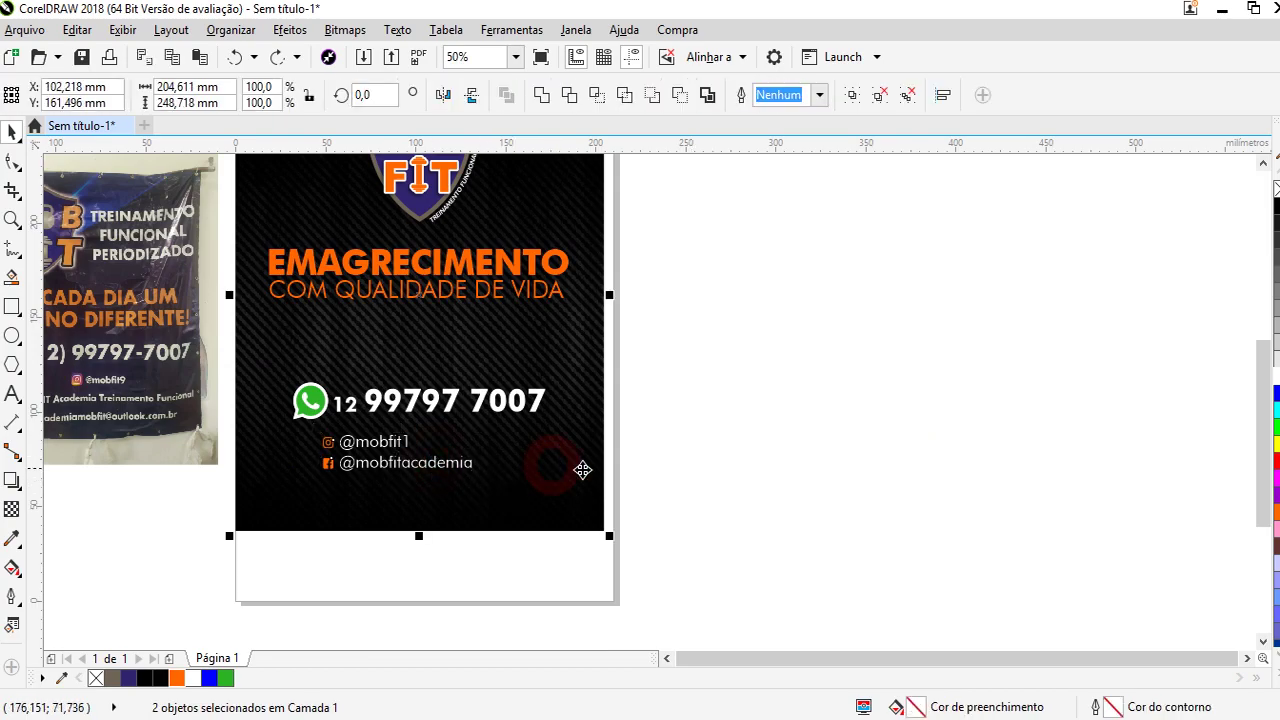
{"action": "key", "text": "c"}
{"action": "left_click", "coordinate": [912, 468]}
{"action": "scroll", "coordinate": [829, 490], "scroll_direction": "down", "scroll_amount": 2}
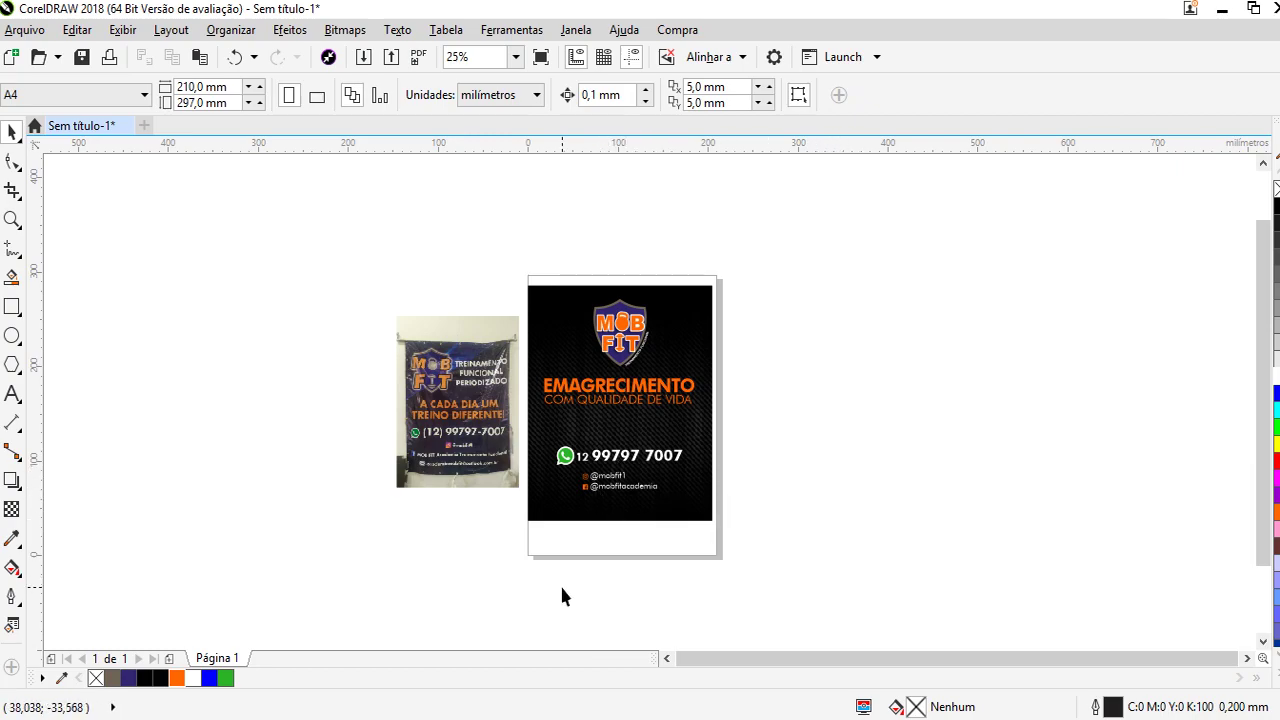
{"action": "mouse_move", "coordinate": [1279, 719]}
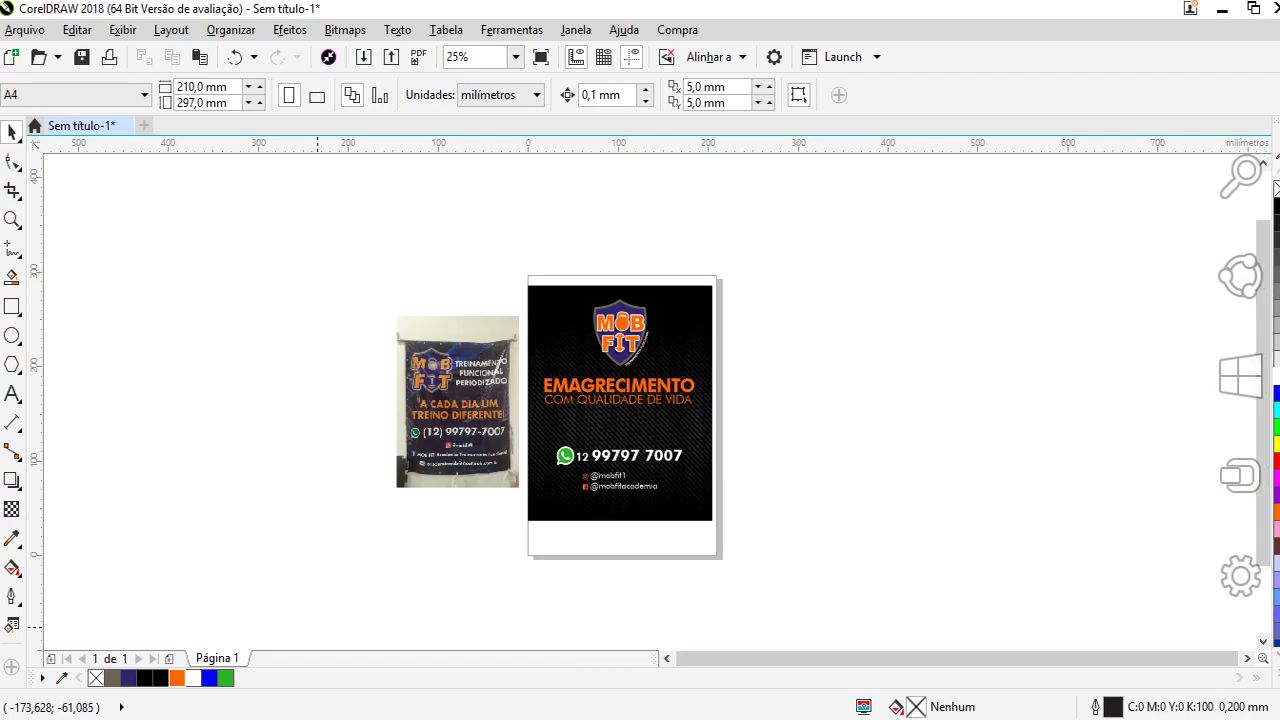
{"action": "scroll", "coordinate": [674, 460], "scroll_direction": "up", "scroll_amount": 1}
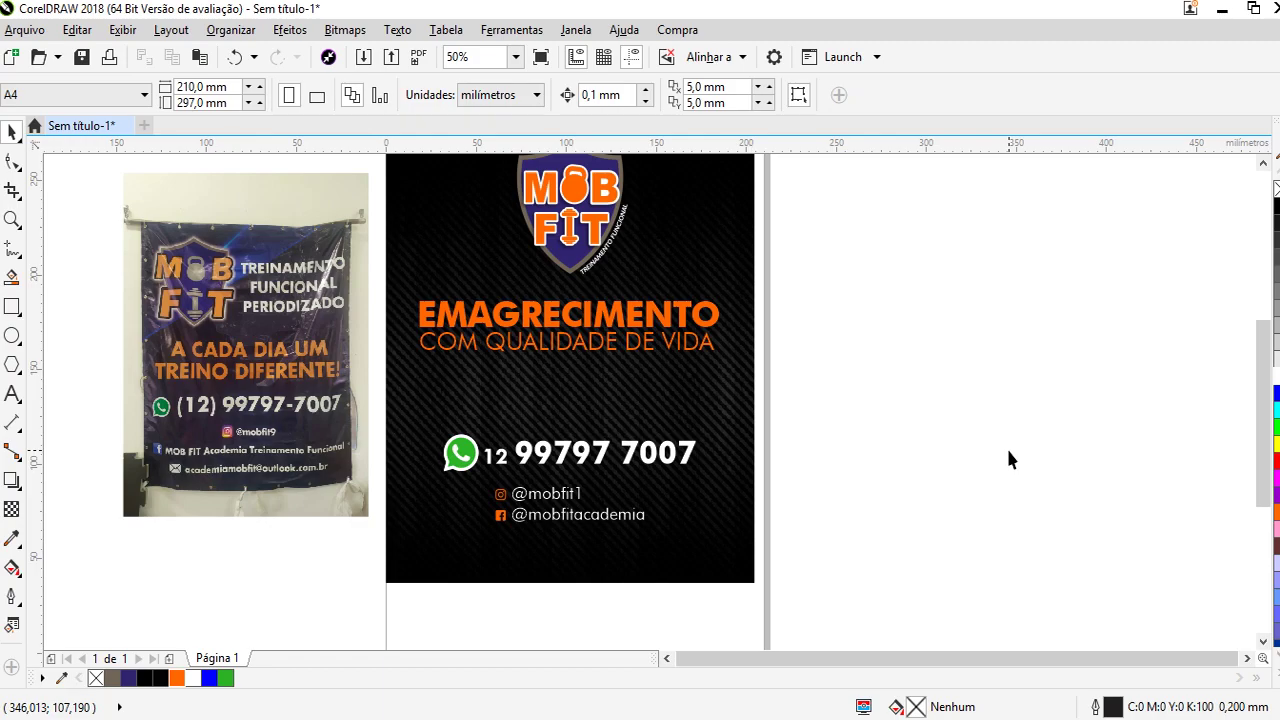
{"action": "left_click", "coordinate": [566, 510]}
{"action": "left_click", "coordinate": [897, 476]}
{"action": "left_click_drag", "start_coordinate": [868, 268], "coordinate": [300, 580]}
{"action": "left_click", "coordinate": [750, 515], "text": "shift"}
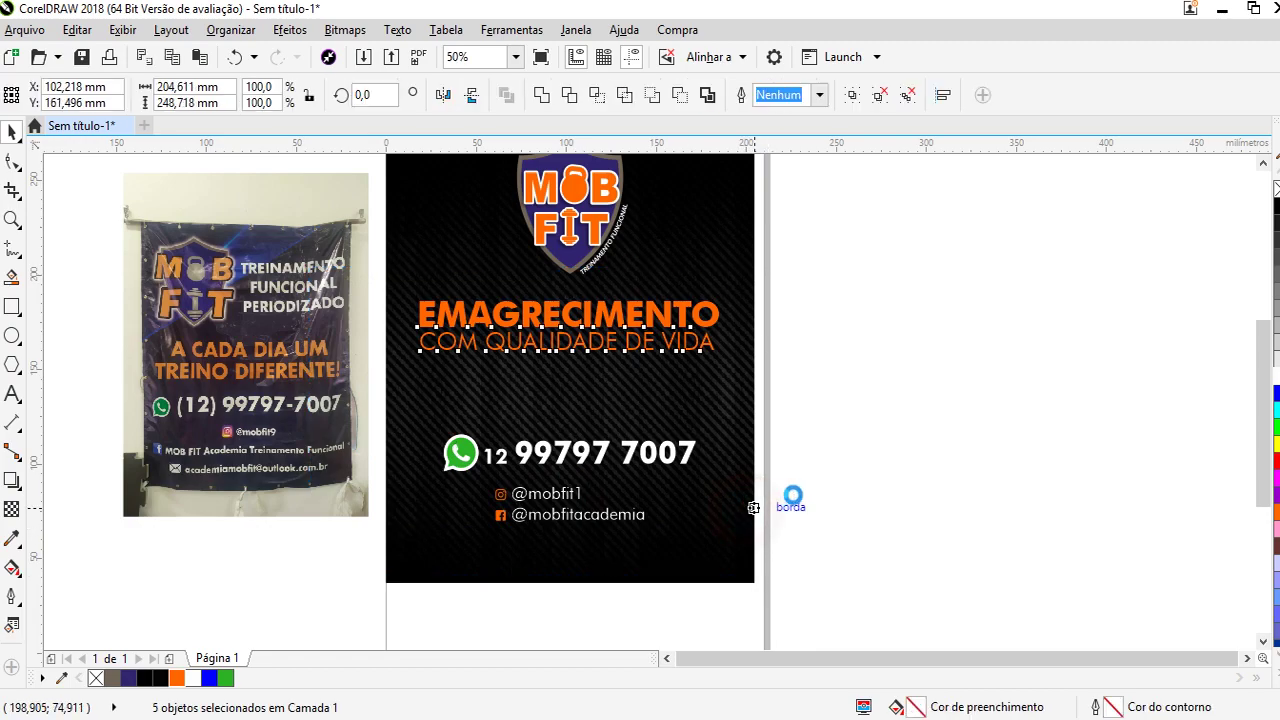
{"action": "left_click", "coordinate": [922, 475]}
{"action": "scroll", "coordinate": [874, 449], "scroll_direction": "down", "scroll_amount": 3}
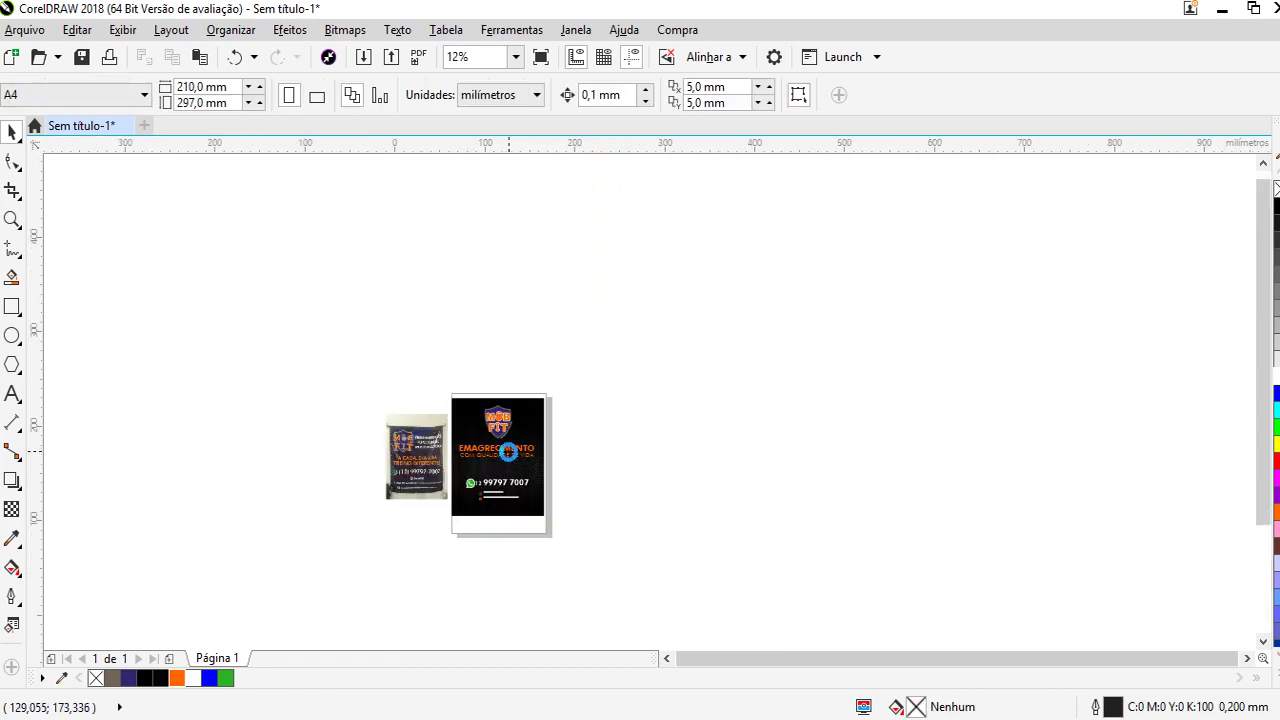
{"action": "scroll", "coordinate": [686, 371], "scroll_direction": "up", "scroll_amount": 1}
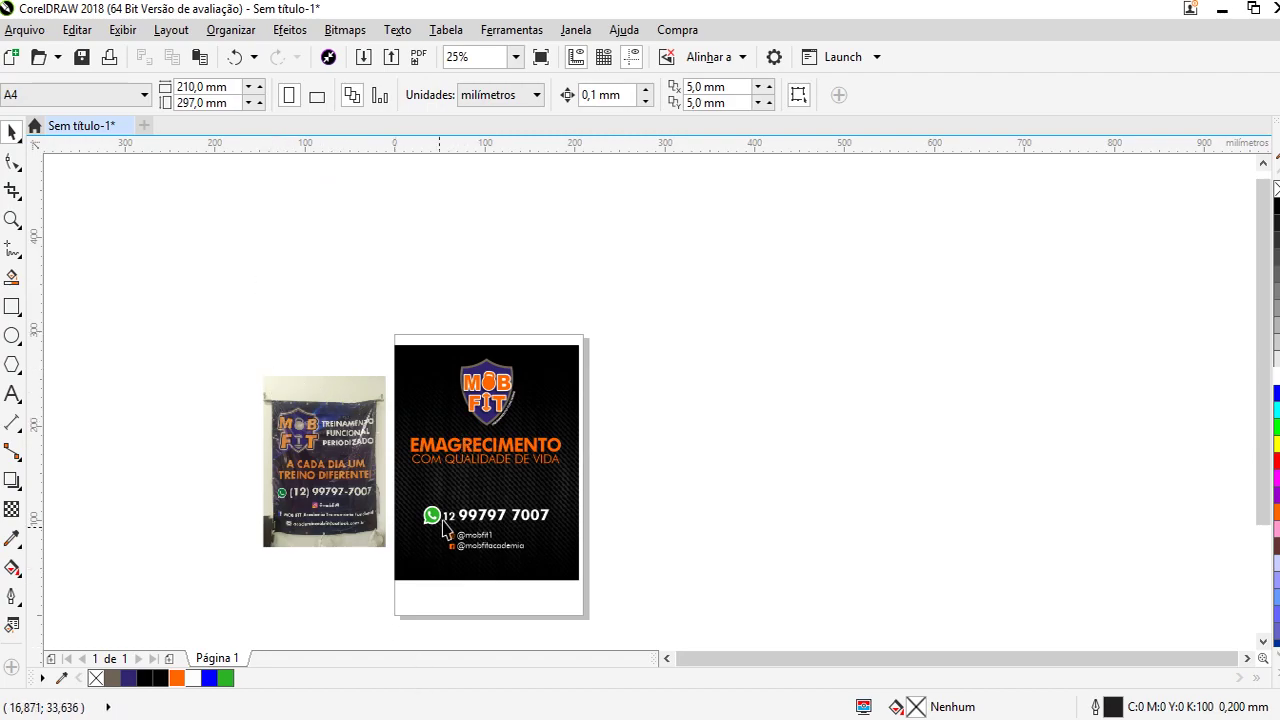
{"action": "scroll", "coordinate": [443, 515], "scroll_direction": "up", "scroll_amount": 1}
{"action": "left_click", "coordinate": [849, 383]}
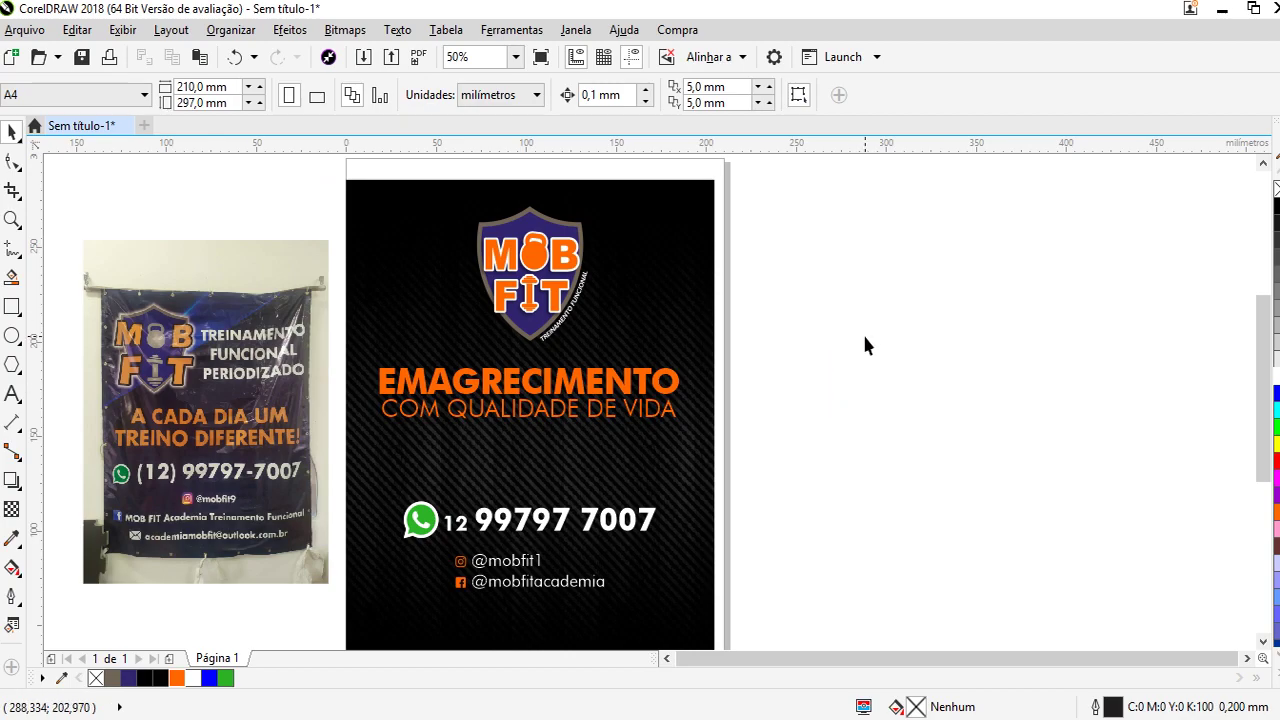
Edit the background's PowerClip content, set the texture bitmap's transparency to 66, and finish editing the contents
{"action": "left_click", "coordinate": [680, 477]}
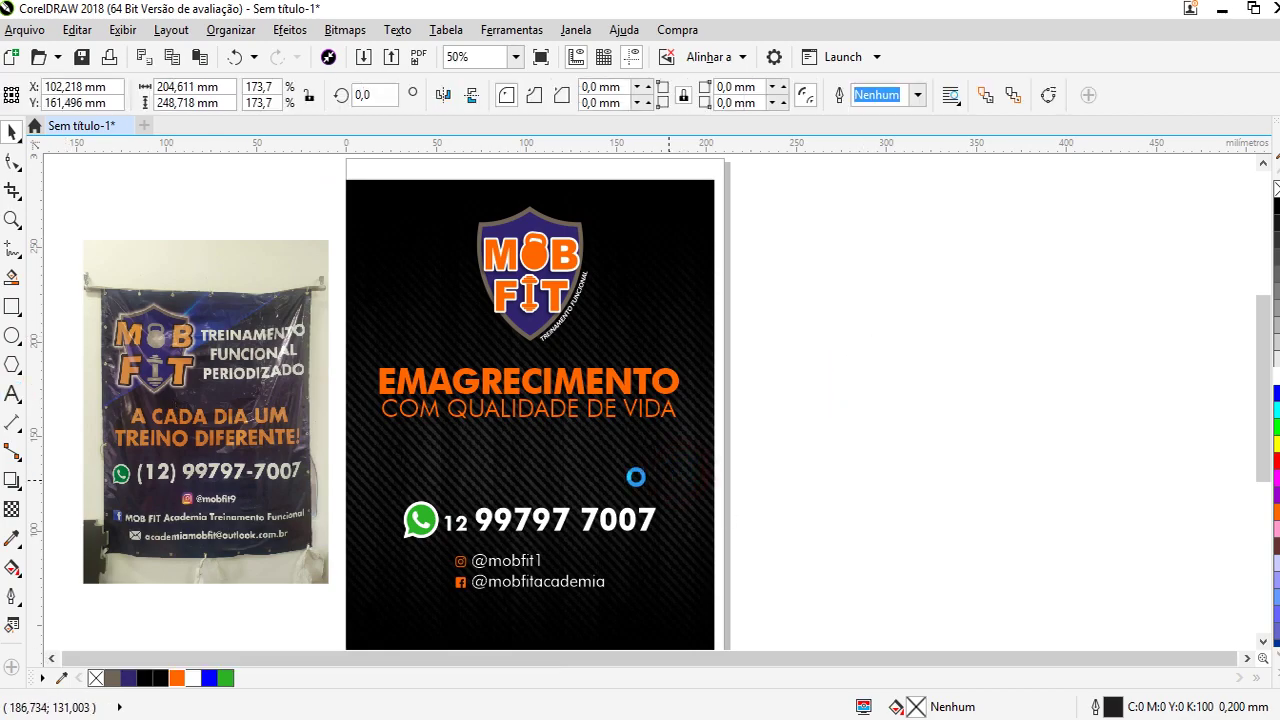
{"action": "double_click", "coordinate": [566, 471]}
{"action": "left_click", "coordinate": [12, 509]}
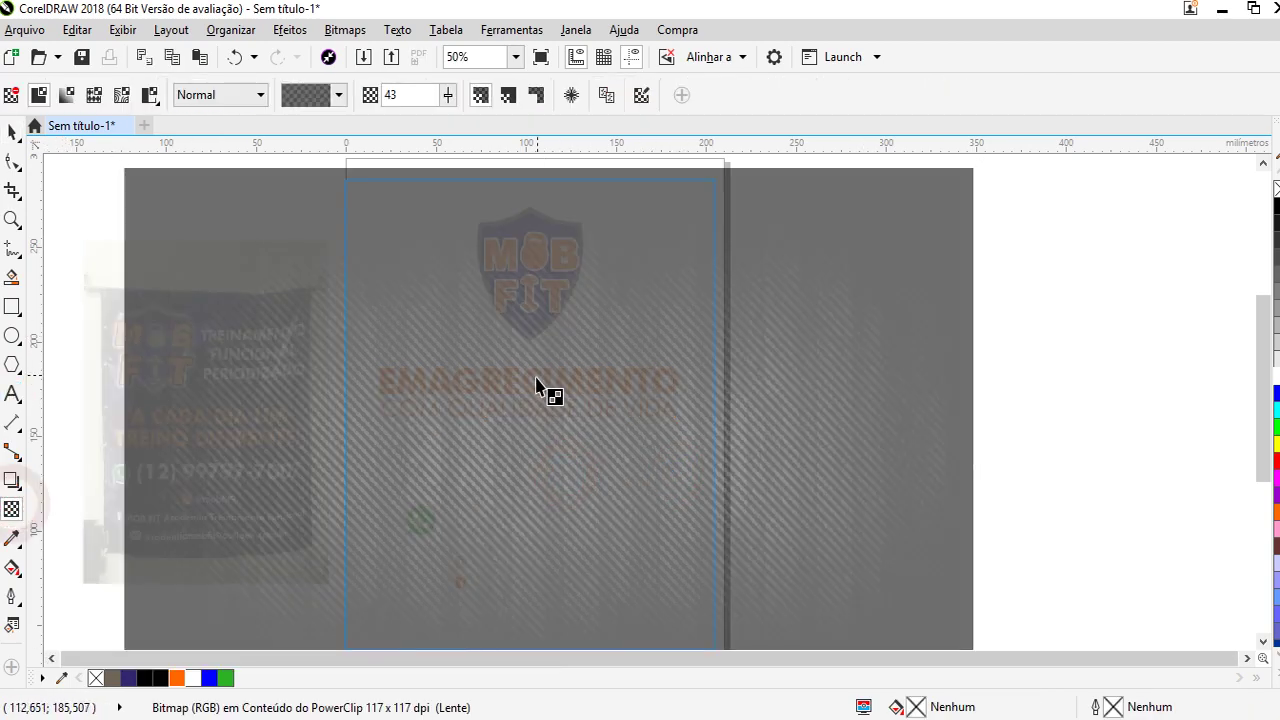
{"action": "scroll", "coordinate": [544, 518], "scroll_direction": "down", "scroll_amount": 2}
{"action": "left_click_drag", "start_coordinate": [519, 596], "coordinate": [522, 596]}
{"action": "left_click", "coordinate": [541, 566]}
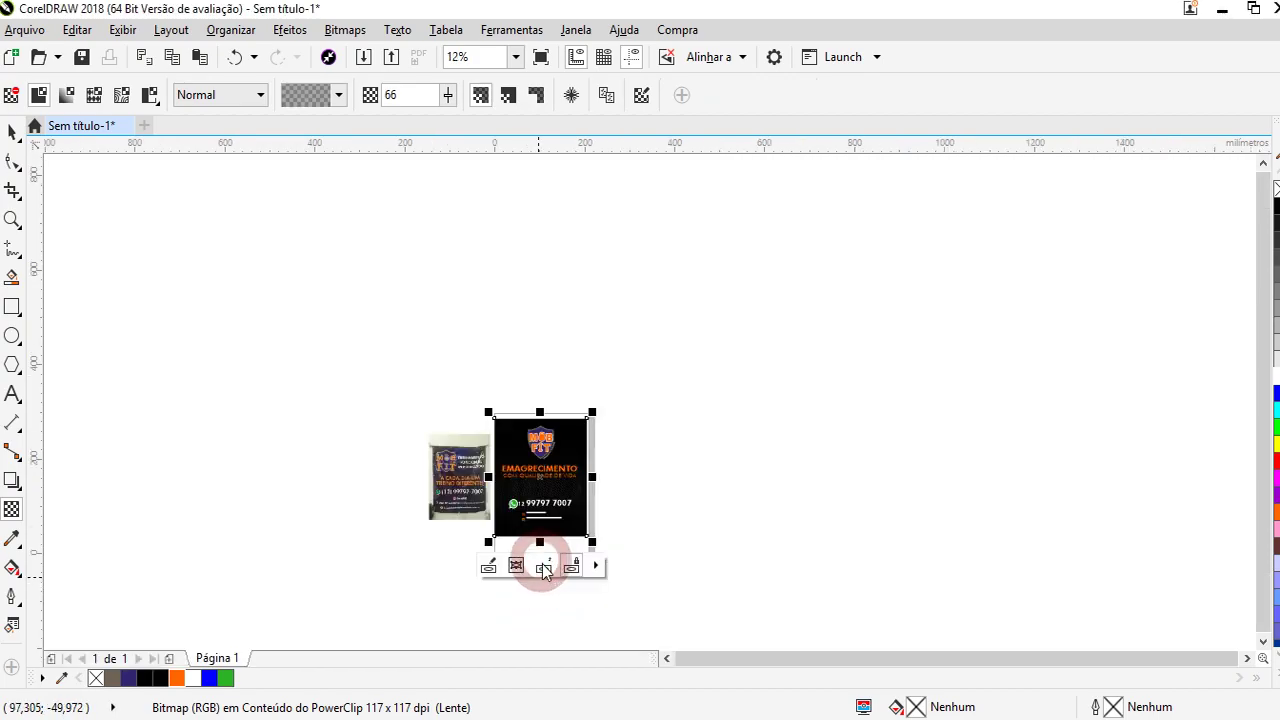
{"action": "scroll", "coordinate": [543, 571], "scroll_direction": "up", "scroll_amount": 2}
{"action": "left_click", "coordinate": [832, 428]}
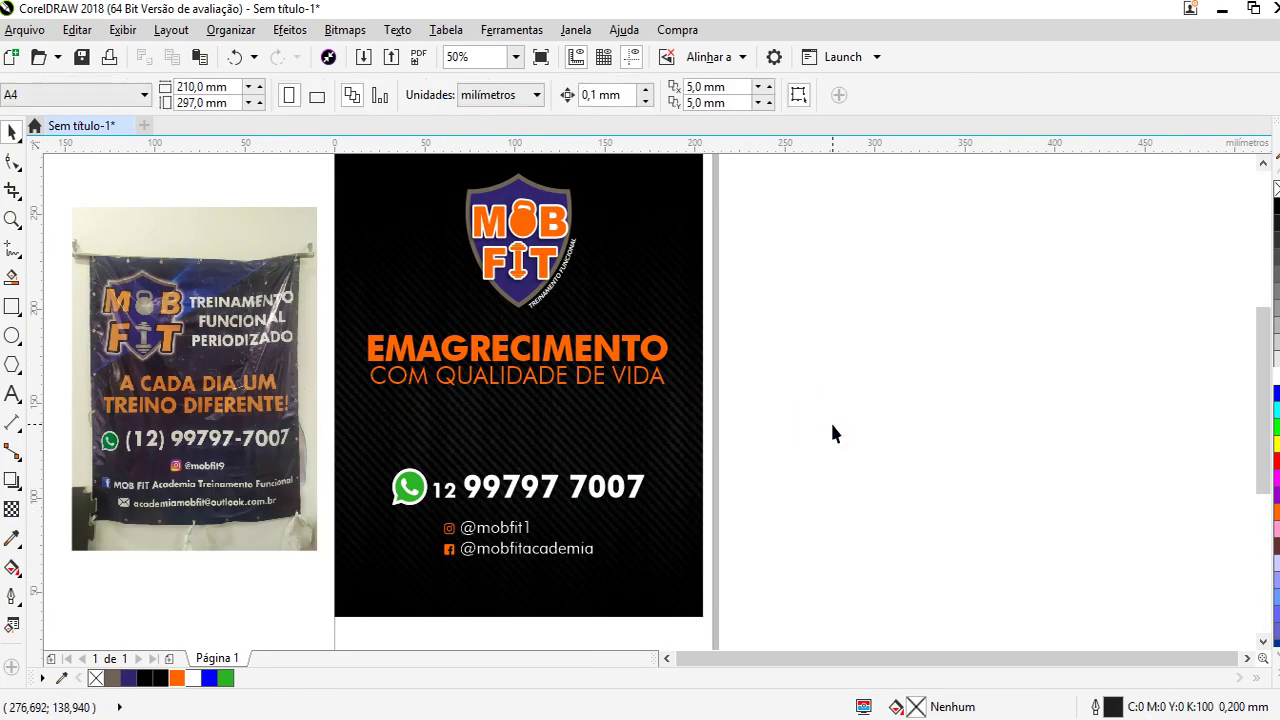
Enlarge the group of Instagram and Facebook icons with handles slightly around its centre
{"action": "scroll", "coordinate": [650, 460], "scroll_direction": "down", "scroll_amount": 1}
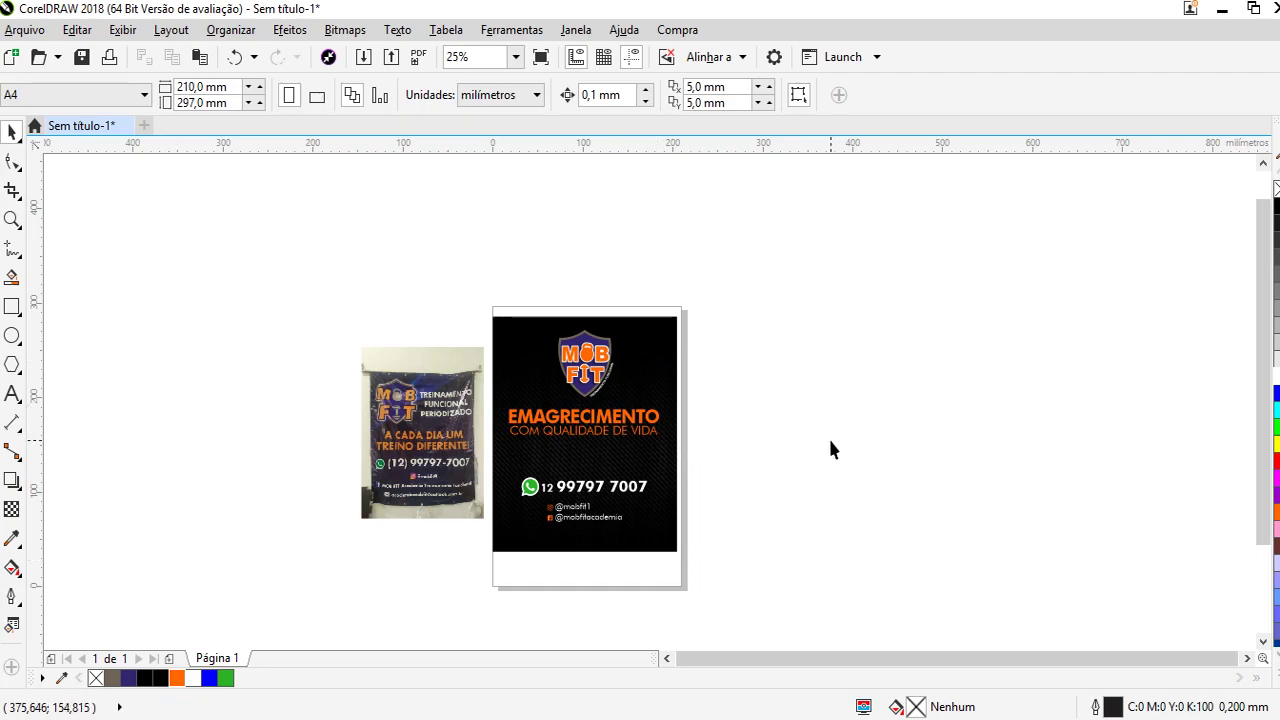
{"action": "scroll", "coordinate": [450, 530], "scroll_direction": "up", "scroll_amount": 2}
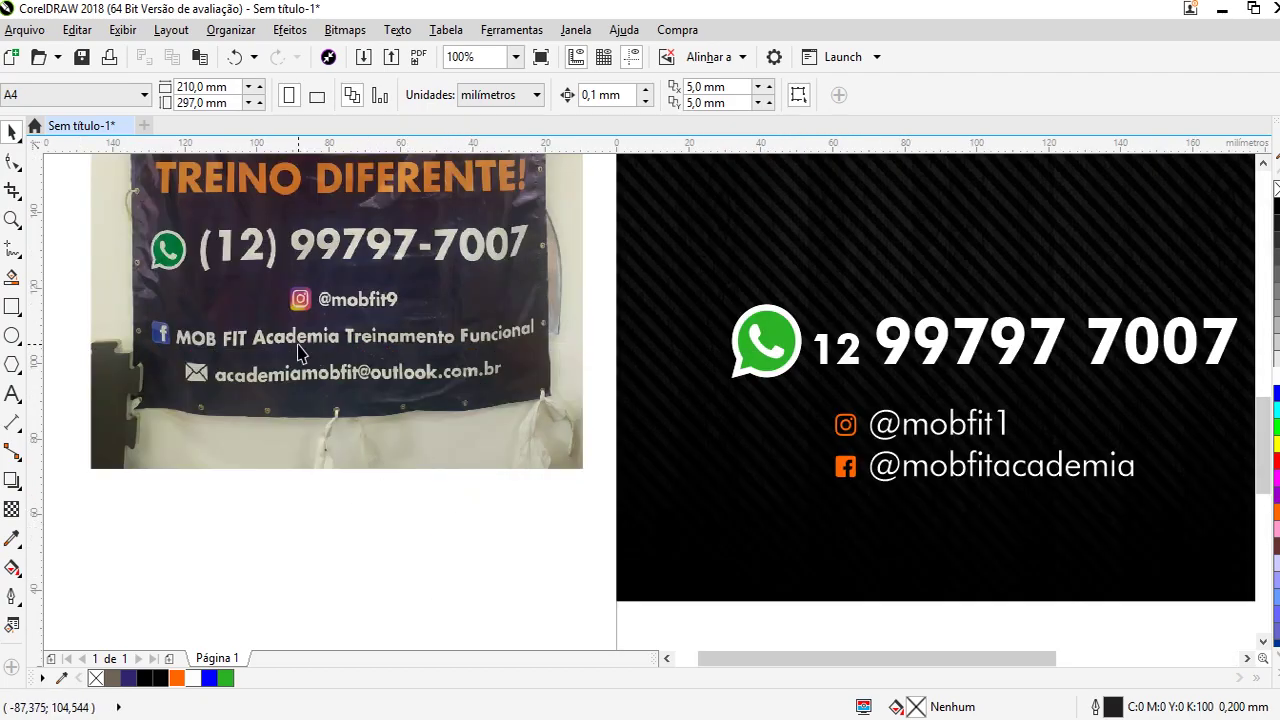
{"action": "scroll", "coordinate": [264, 398], "scroll_direction": "down", "scroll_amount": 1}
{"action": "left_click_drag", "start_coordinate": [849, 386], "coordinate": [502, 488]}
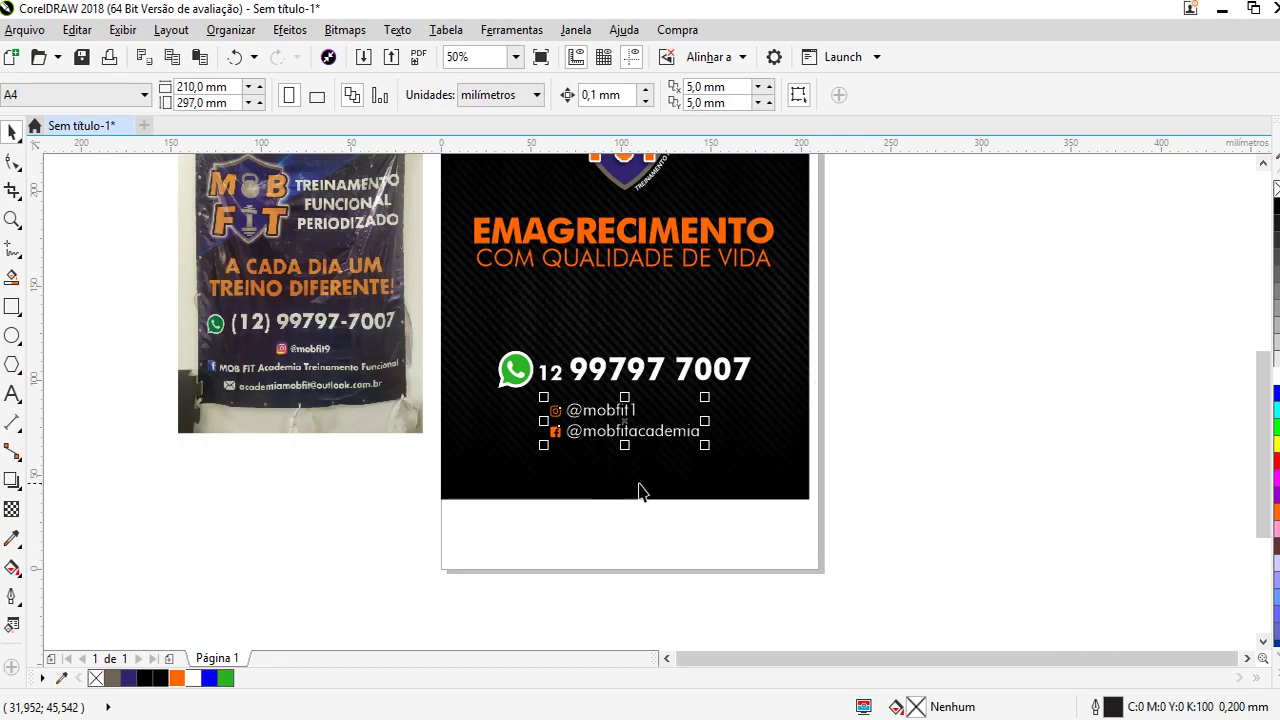
{"action": "left_click_drag", "start_coordinate": [709, 448], "coordinate": [720, 451]}
Nudge the WhatsApp number and the social media group down together by about 3.8 mm, to Y 87.705 mm
{"action": "left_click_drag", "start_coordinate": [900, 314], "coordinate": [345, 550]}
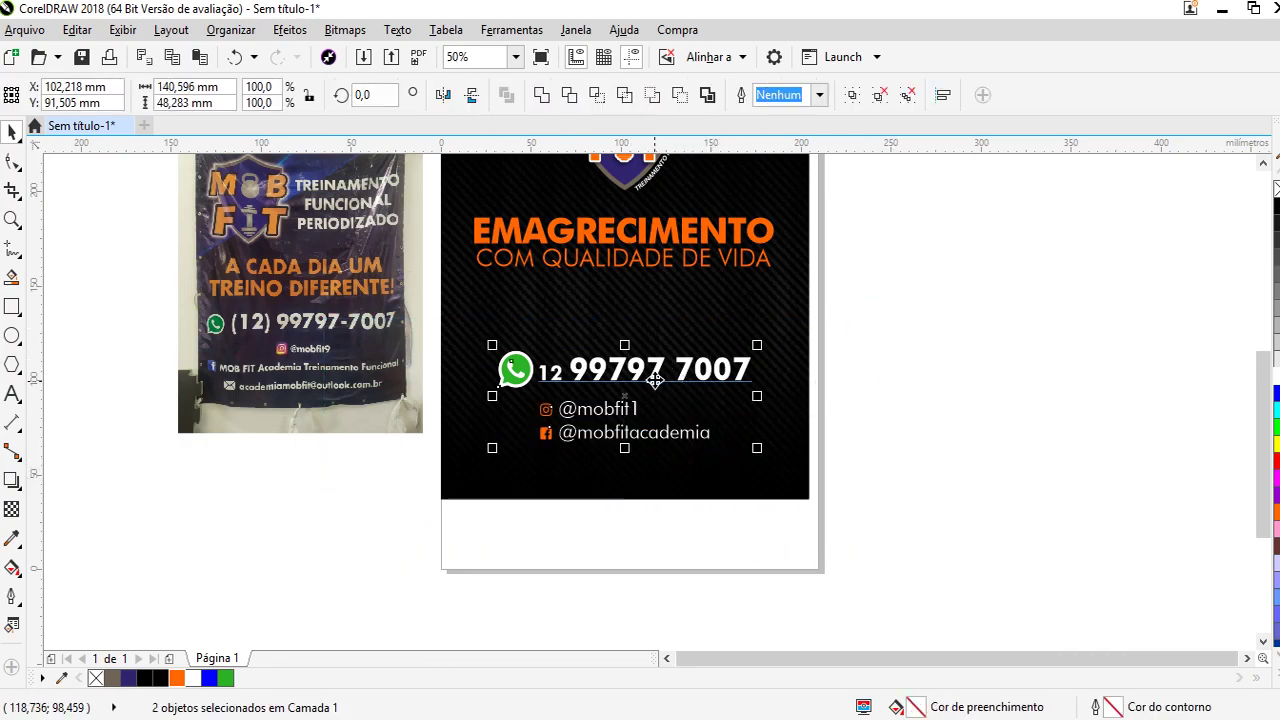
{"action": "key", "text": "Down"}
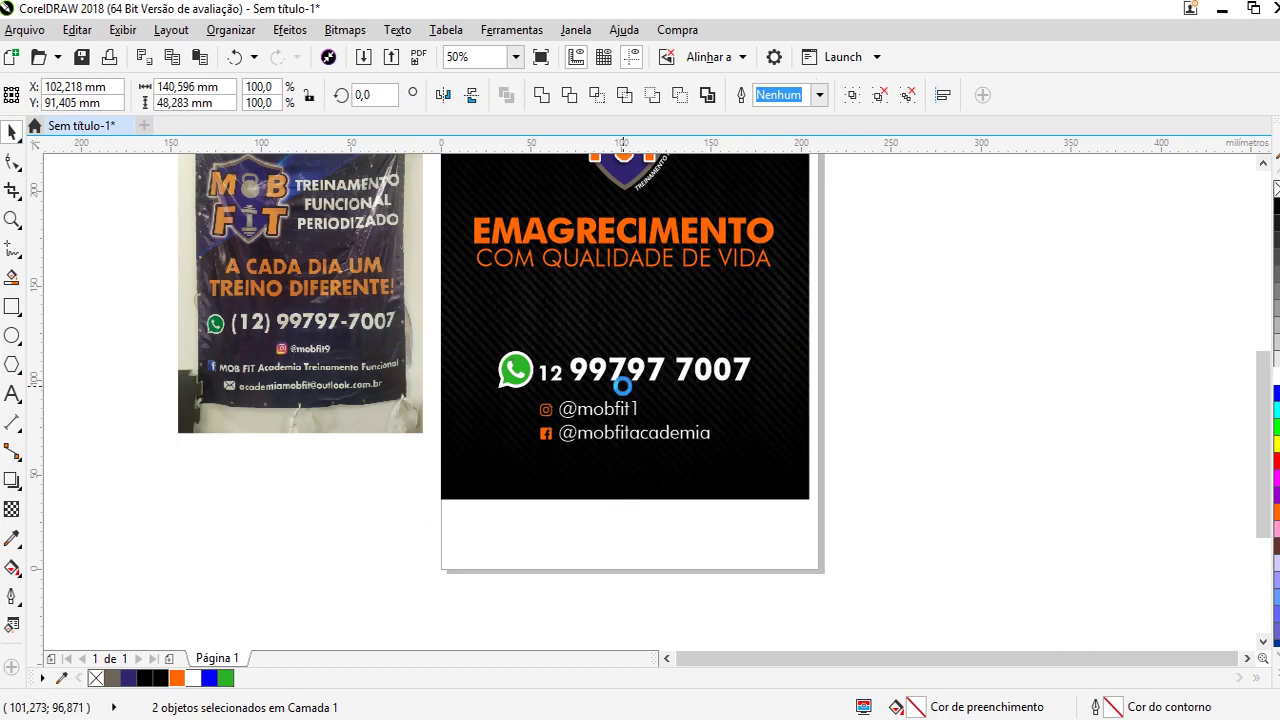
{"action": "key", "text": "Down"}
{"action": "key", "text": "Down"}
{"action": "key", "text": "Down"}
{"action": "key", "text": "Down"}
{"action": "key", "text": "Down"}
{"action": "key", "text": "Down"}
{"action": "key", "text": "Down"}
{"action": "key", "text": "Down"}
{"action": "key", "text": "Down"}
{"action": "key", "text": "Down"}
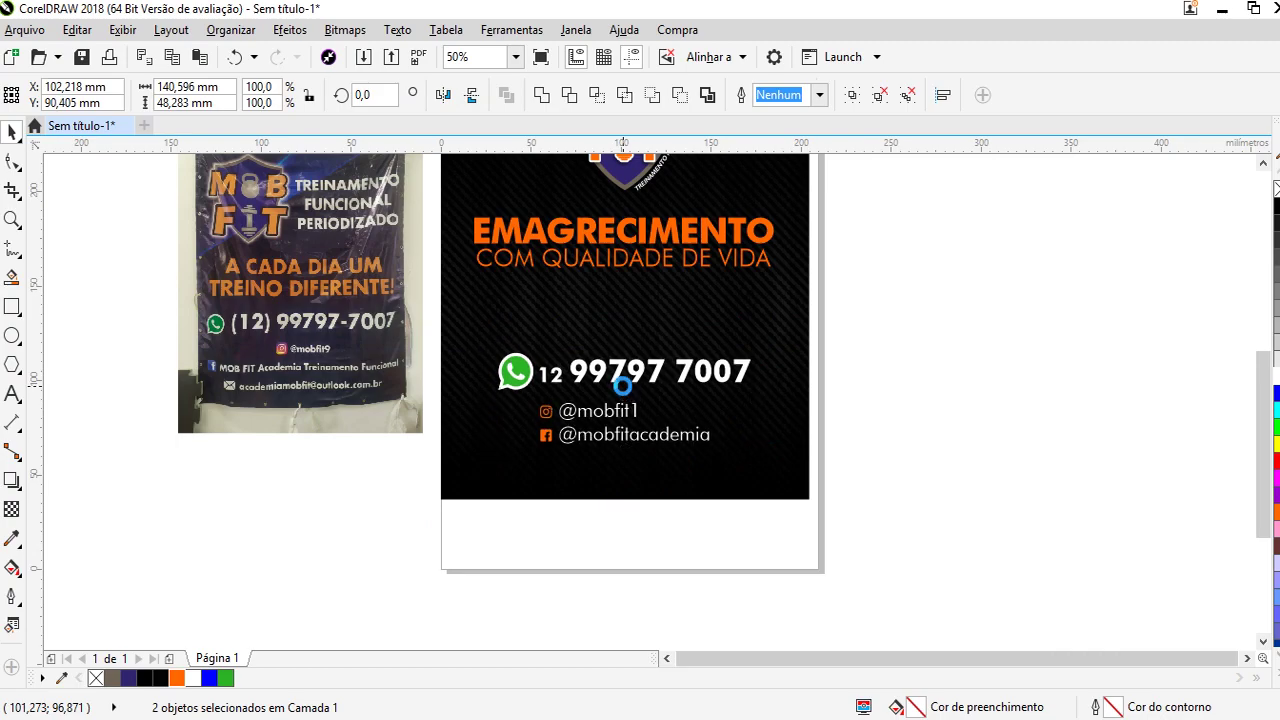
{"action": "key", "text": "Down"}
{"action": "key", "text": "Down"}
{"action": "key", "text": "Down"}
{"action": "key", "text": "Down"}
{"action": "key", "text": "Down"}
{"action": "key", "text": "Down"}
{"action": "key", "text": "Down"}
{"action": "key", "text": "Down"}
{"action": "key", "text": "Down"}
{"action": "key", "text": "Down"}
{"action": "key", "text": "Down"}
{"action": "key", "text": "Down"}
{"action": "key", "text": "Down"}
{"action": "key", "text": "Down"}
{"action": "key", "text": "Down"}
{"action": "key", "text": "Down"}
{"action": "key", "text": "Down"}
{"action": "key", "text": "Down"}
{"action": "key", "text": "Down"}
{"action": "key", "text": "Down"}
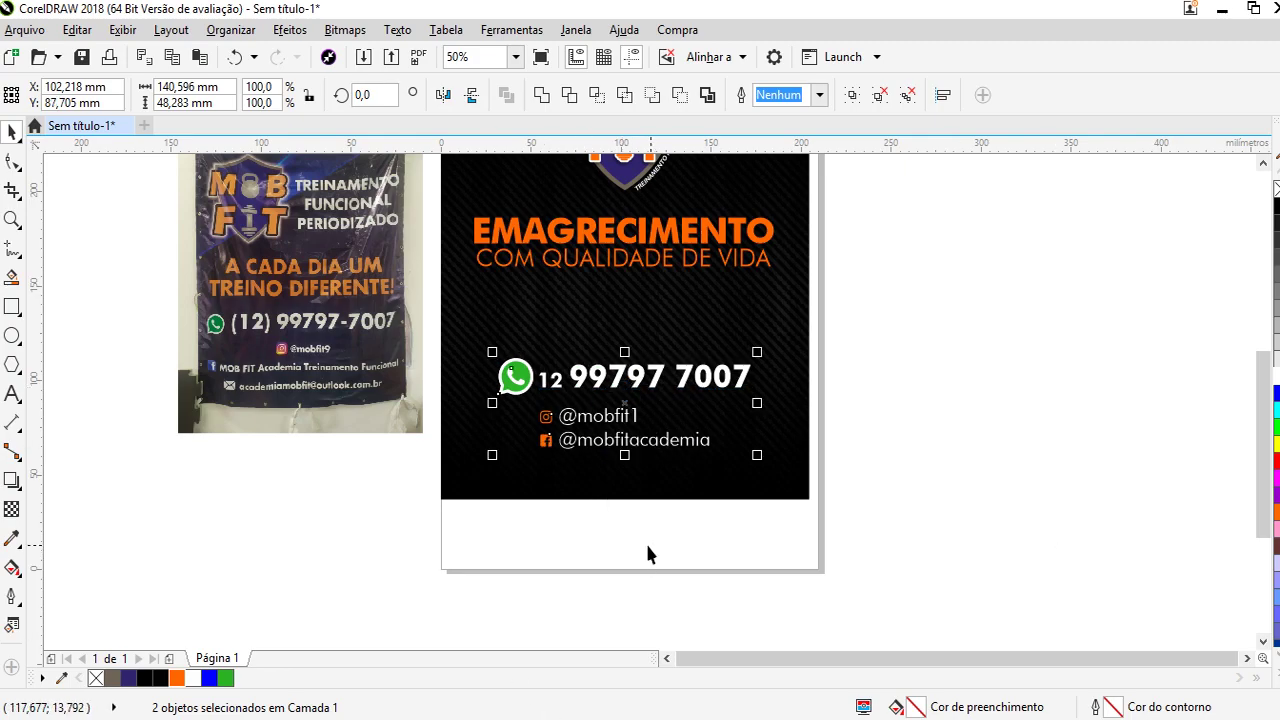
{"action": "left_click", "coordinate": [863, 363]}
Add the two-line text "Ambiente Familiar - Aulas Personalizadas" and "Acompanhamento Integral" below the orange slogan
{"action": "scroll", "coordinate": [535, 235], "scroll_direction": "up", "scroll_amount": 2}
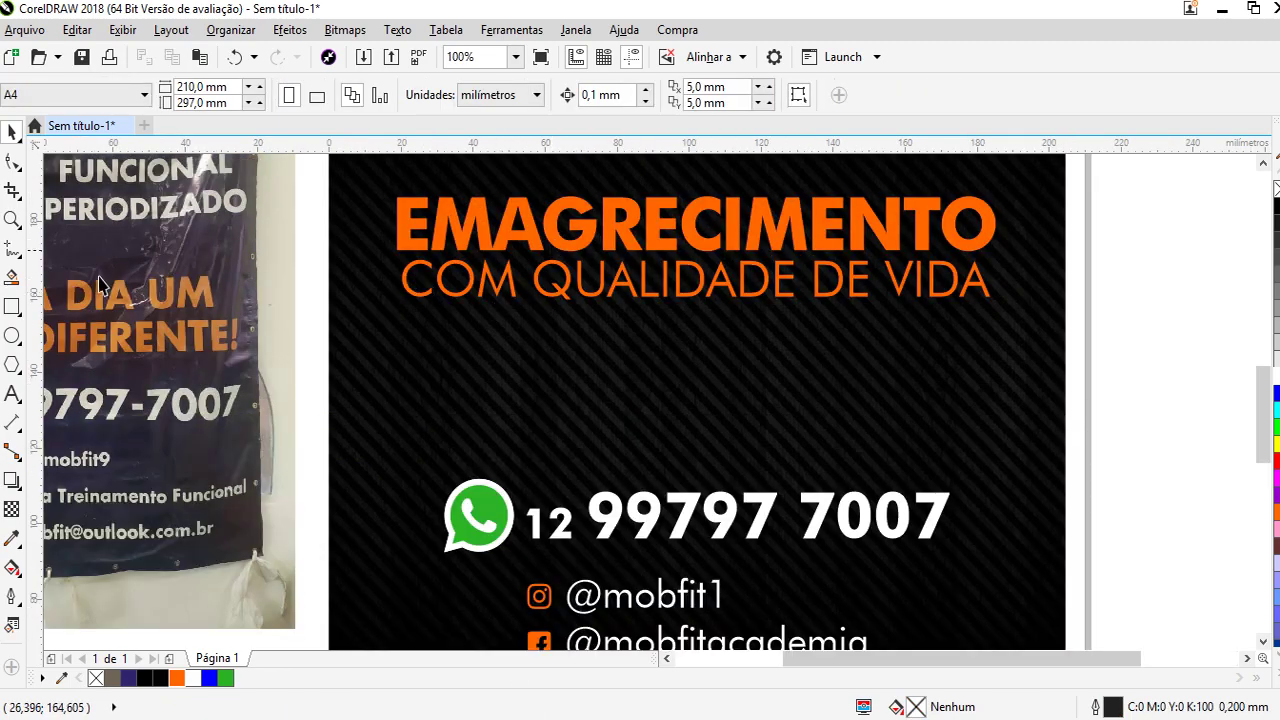
{"action": "left_click", "coordinate": [13, 396]}
{"action": "left_click", "coordinate": [568, 392]}
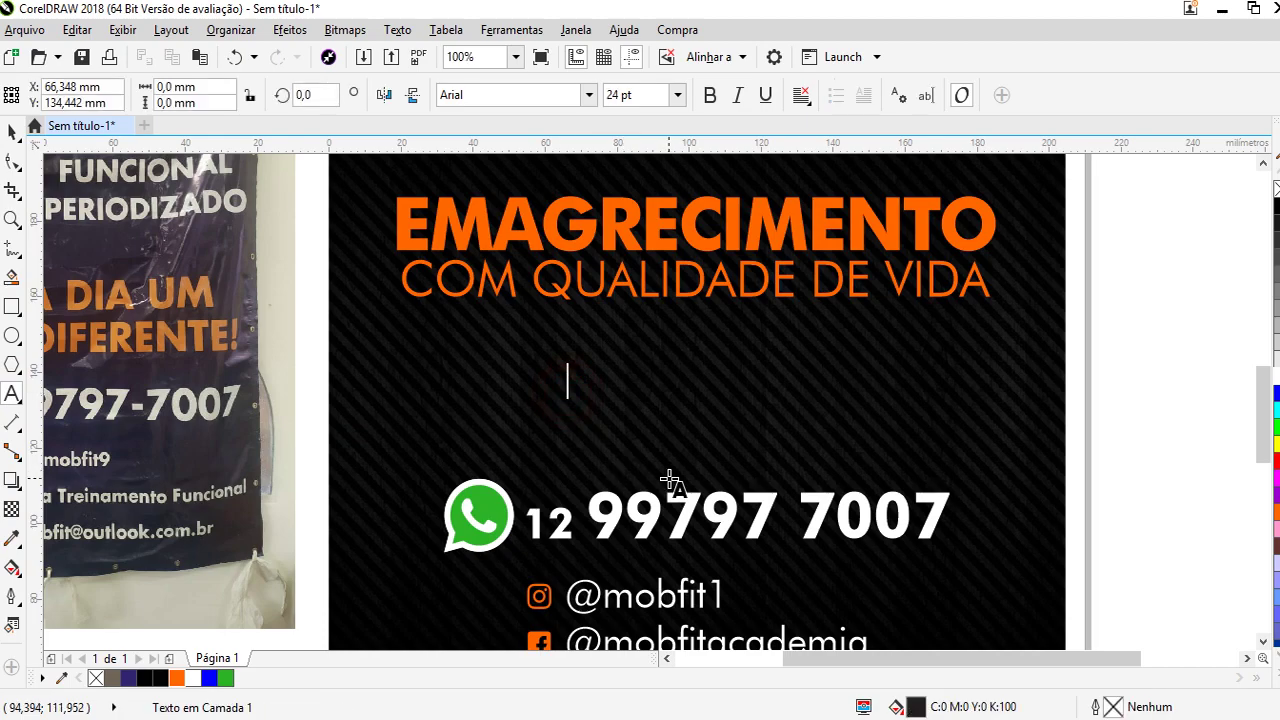
{"action": "type", "text": "A"}
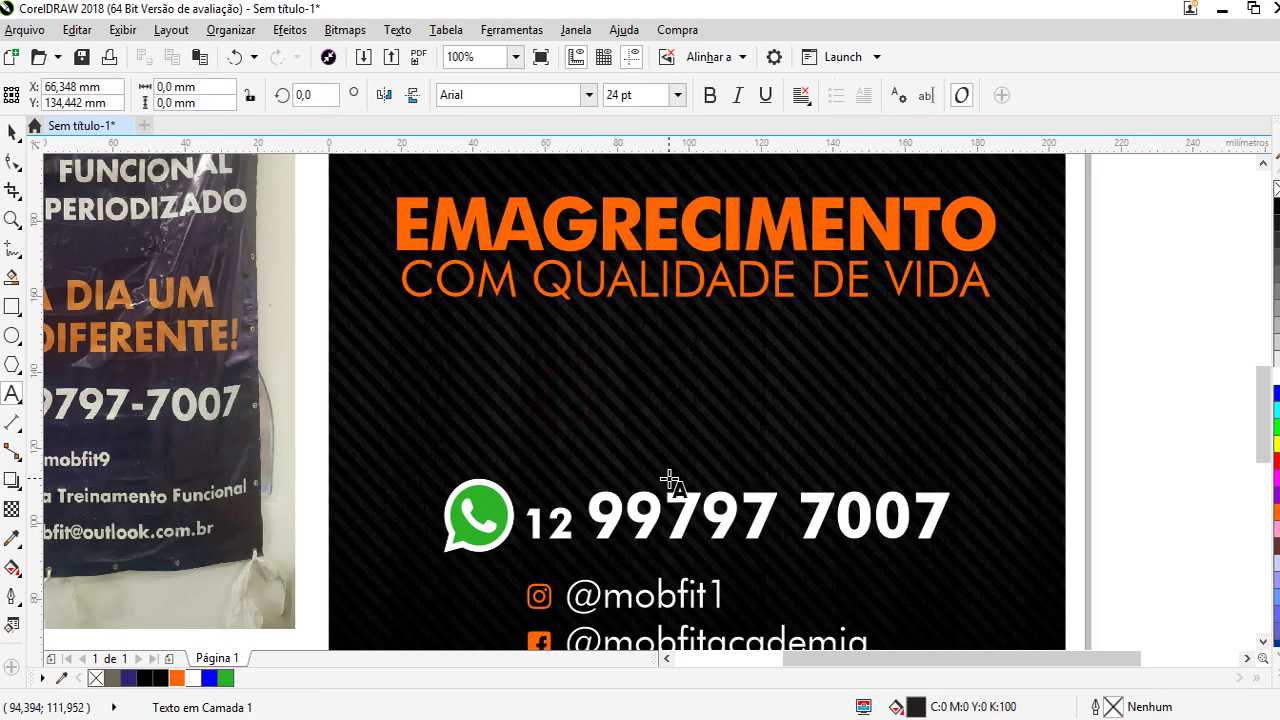
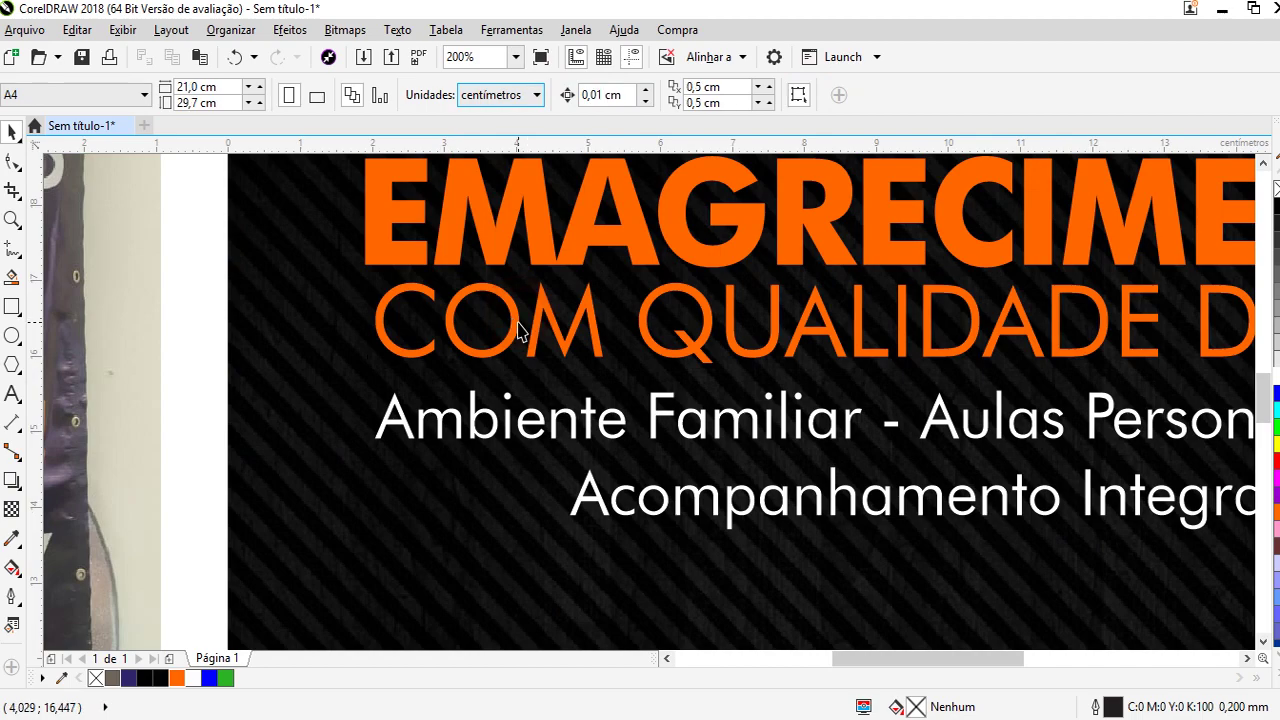
Scale both slogan lines, EMAGRECIMENTO and COM QUALIDADE DE VIDA, proportionally to a width of 16 cm each
{"action": "left_click", "coordinate": [500, 257]}
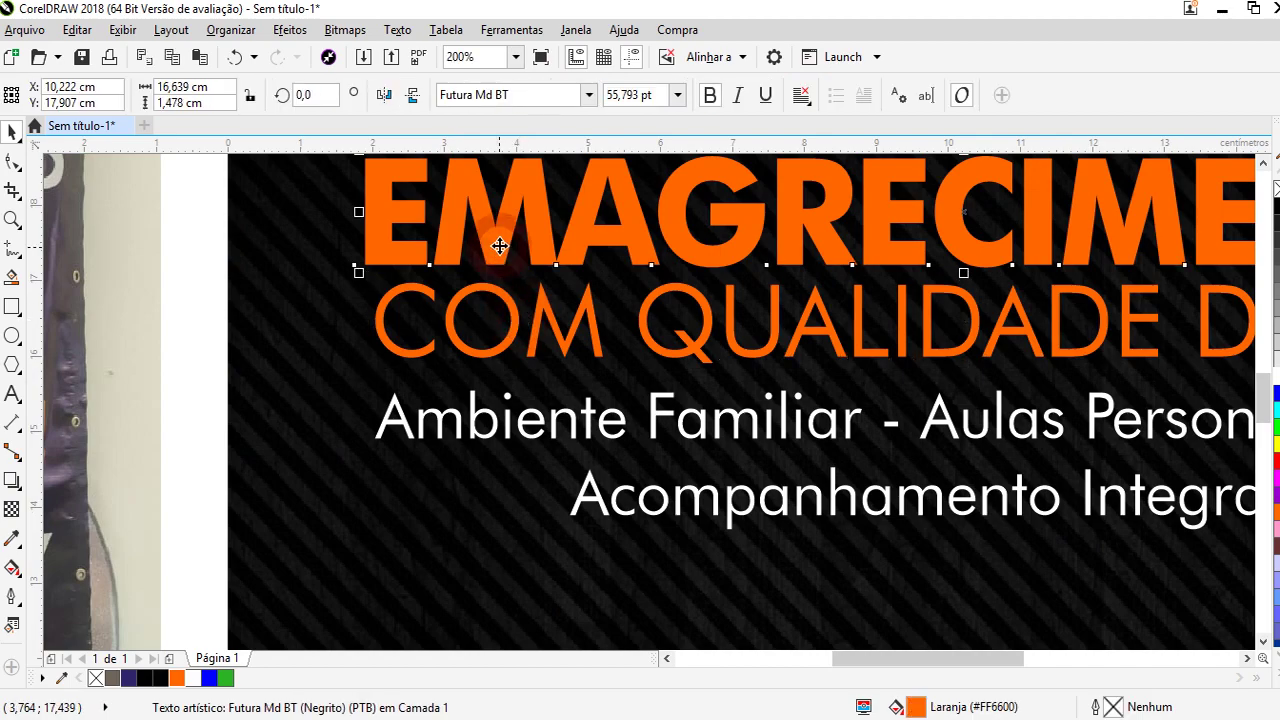
{"action": "left_click", "coordinate": [250, 97]}
{"action": "left_click", "coordinate": [227, 88]}
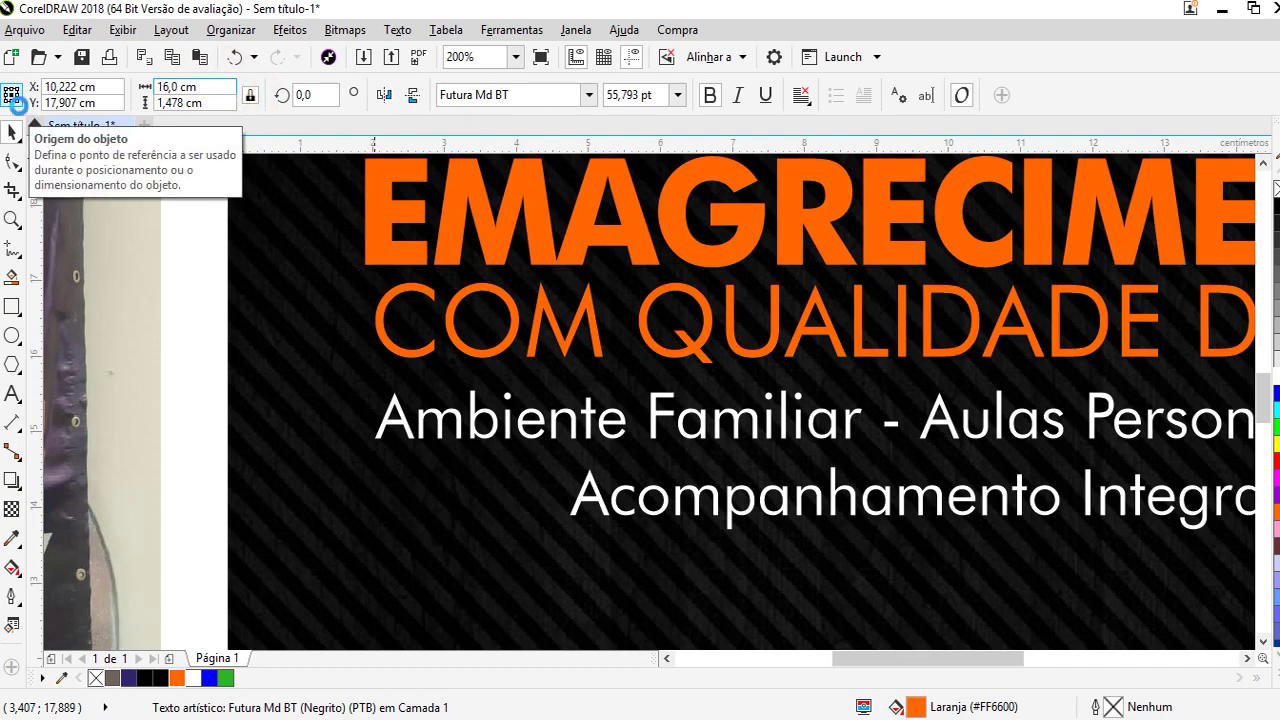
{"action": "left_click", "coordinate": [14, 103]}
{"action": "left_click", "coordinate": [450, 318]}
{"action": "left_click", "coordinate": [198, 87]}
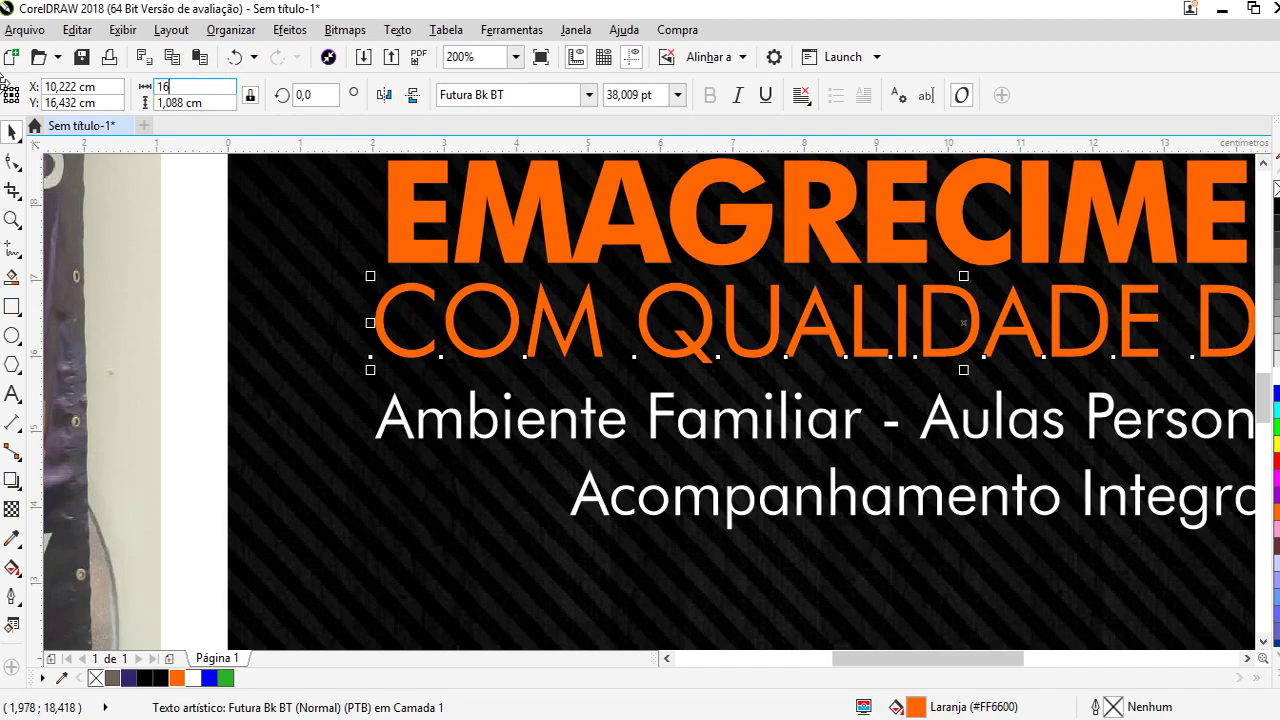
{"action": "key", "text": "Return"}
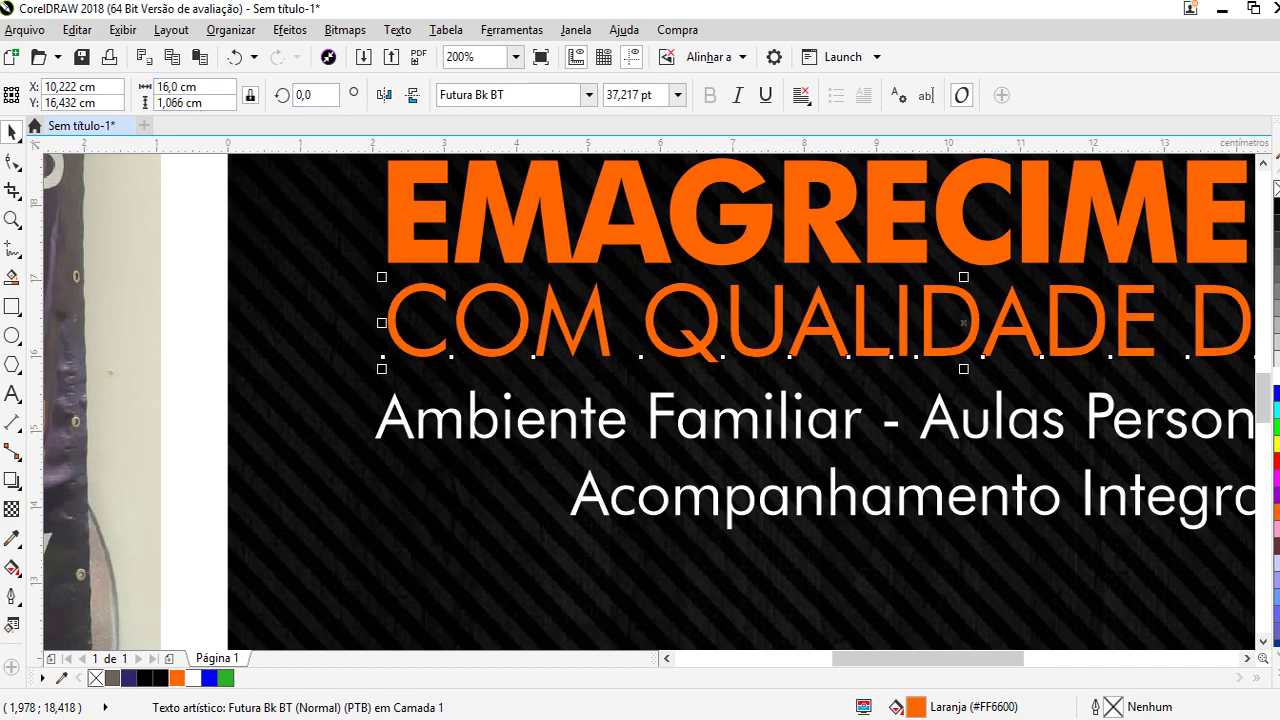
{"action": "scroll", "coordinate": [720, 421], "scroll_direction": "down", "scroll_amount": 2}
{"action": "left_click", "coordinate": [1092, 351]}
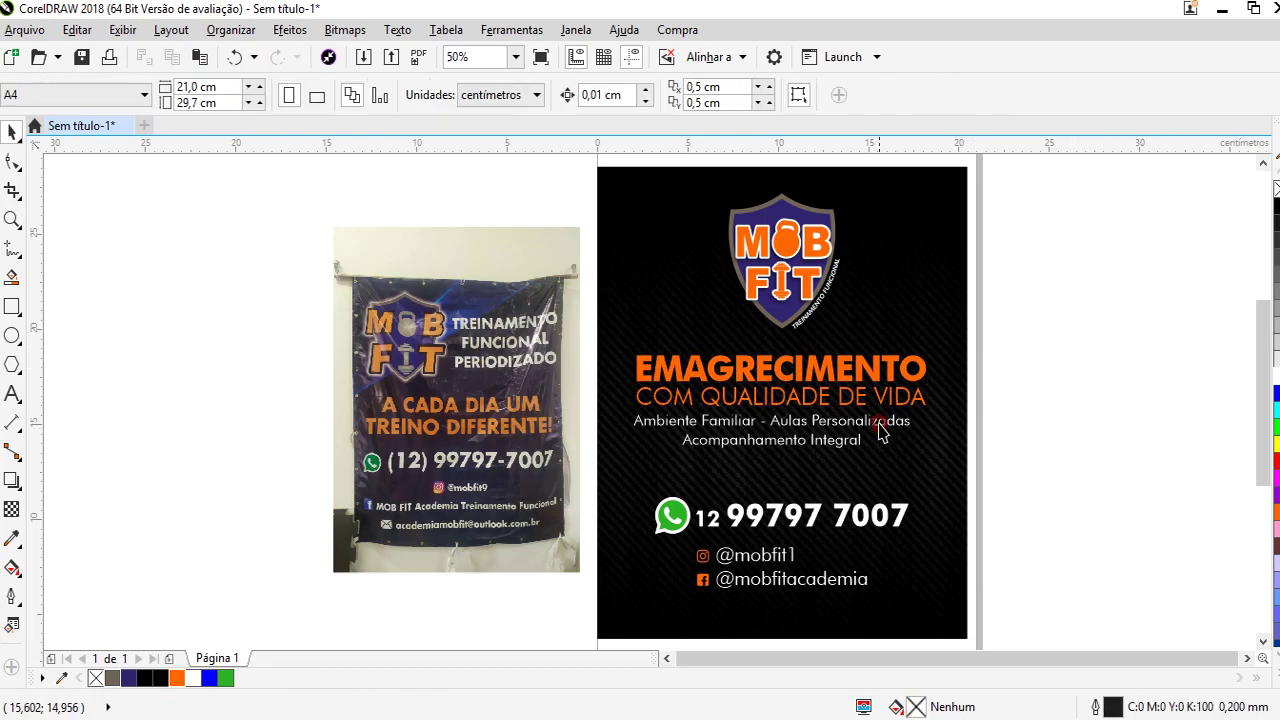
Centre the white two-line text horizontally on the dark background
{"action": "left_click", "coordinate": [880, 430]}
{"action": "left_click", "coordinate": [931, 466], "text": "shift"}
{"action": "key", "text": "c"}
{"action": "left_click", "coordinate": [1050, 355]}
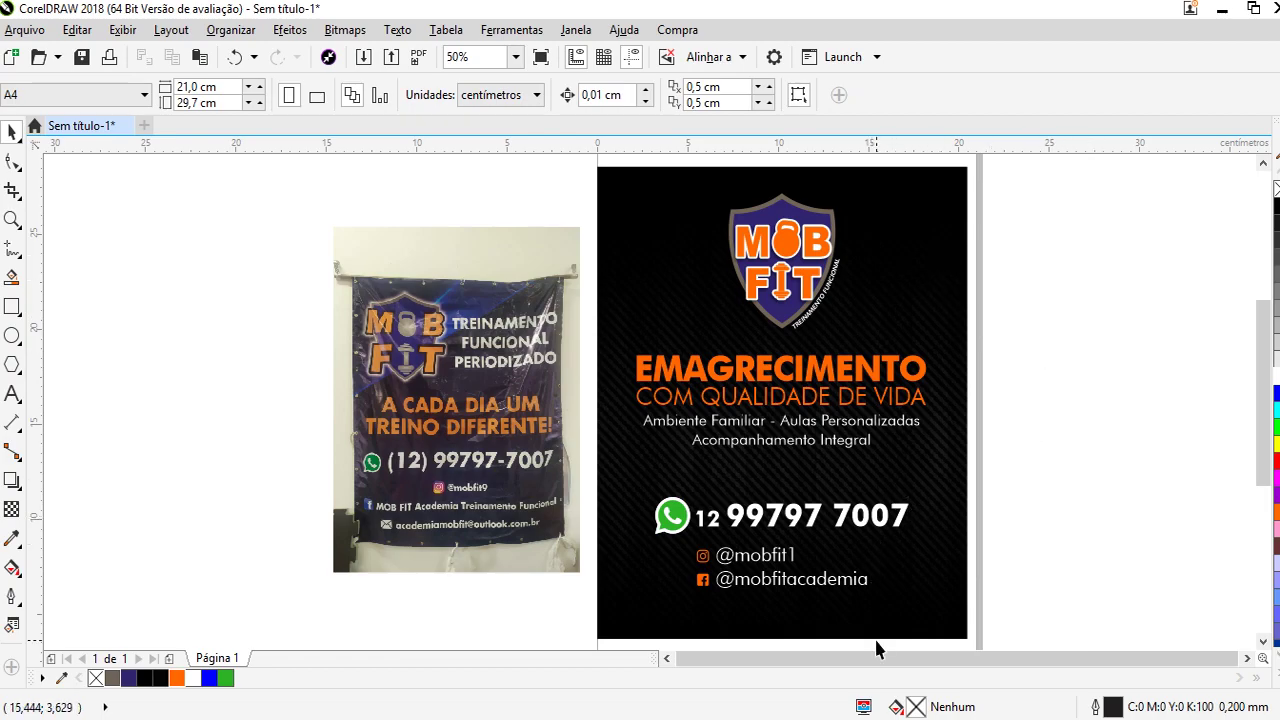
Scale the MOB FIT shield logo proportionally around its centre to about 6.65 × 7.74 cm
{"action": "left_click", "coordinate": [829, 217]}
{"action": "left_click_drag", "start_coordinate": [840, 186], "coordinate": [846, 181]}
{"action": "left_click", "coordinate": [1137, 266]}
{"action": "left_click", "coordinate": [1068, 210]}
{"action": "left_click_drag", "start_coordinate": [1063, 163], "coordinate": [662, 342]}
{"action": "left_click_drag", "start_coordinate": [844, 188], "coordinate": [852, 178]}
{"action": "left_click", "coordinate": [854, 96]}
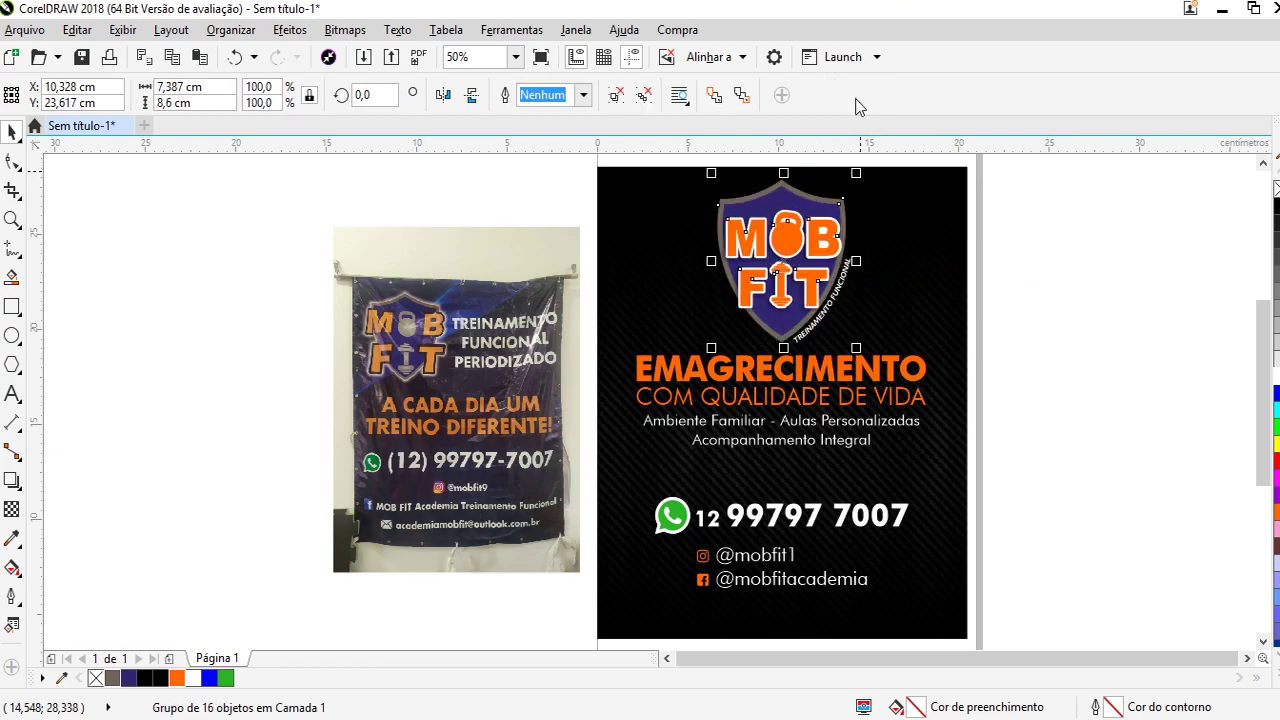
{"action": "left_click_drag", "start_coordinate": [861, 168], "coordinate": [849, 163]}
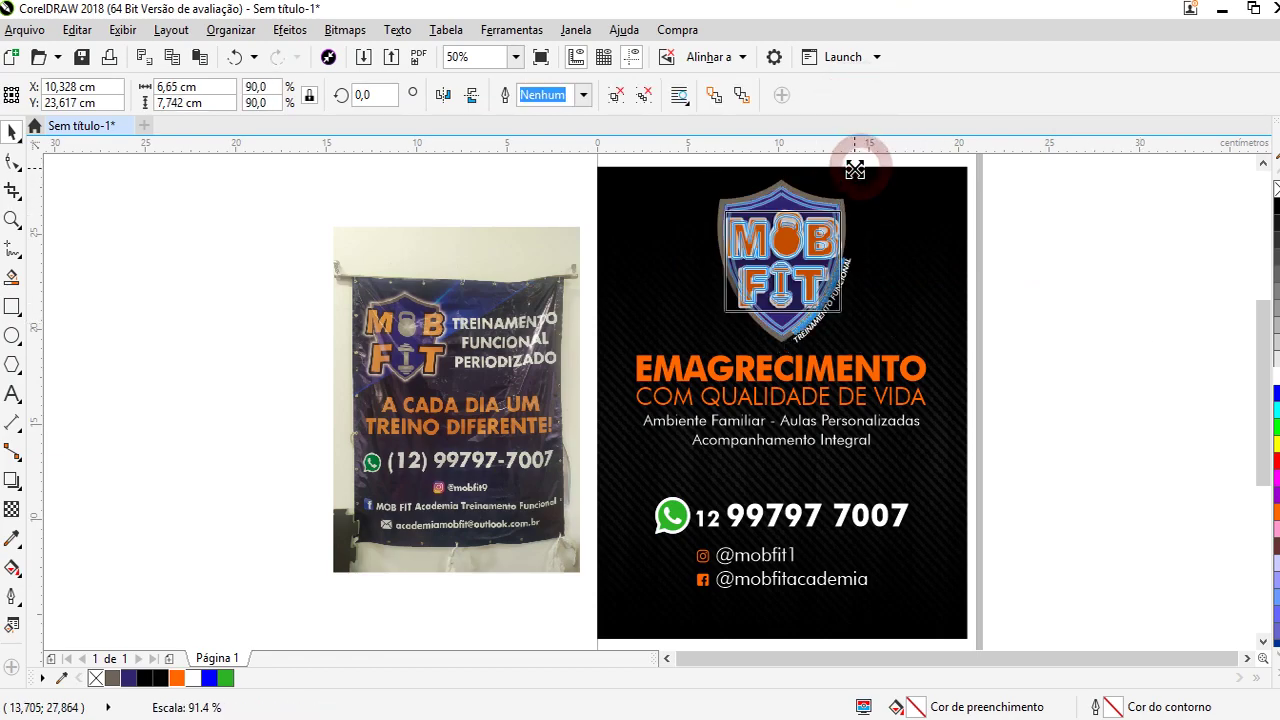
{"action": "left_click", "coordinate": [1143, 342]}
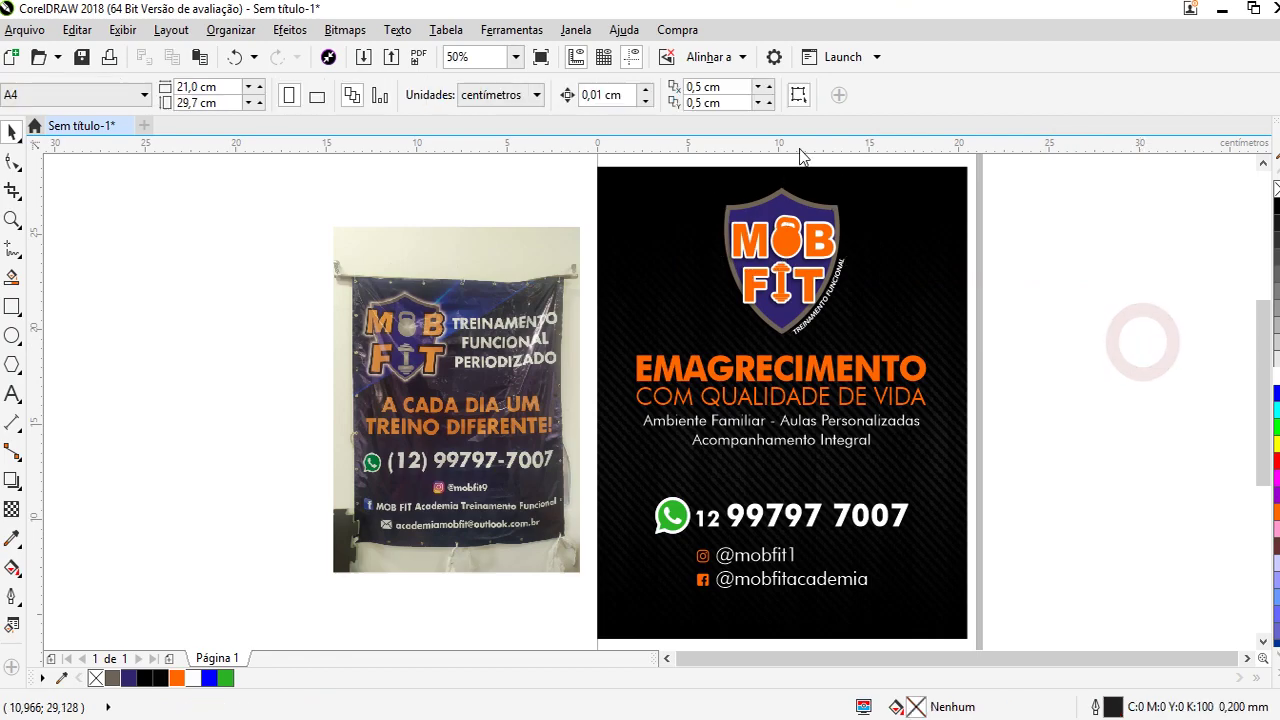
Centre the shield logo horizontally on the dark background
{"action": "left_click", "coordinate": [806, 270]}
{"action": "left_click", "coordinate": [929, 271], "text": "shift"}
{"action": "left_click", "coordinate": [1179, 338]}
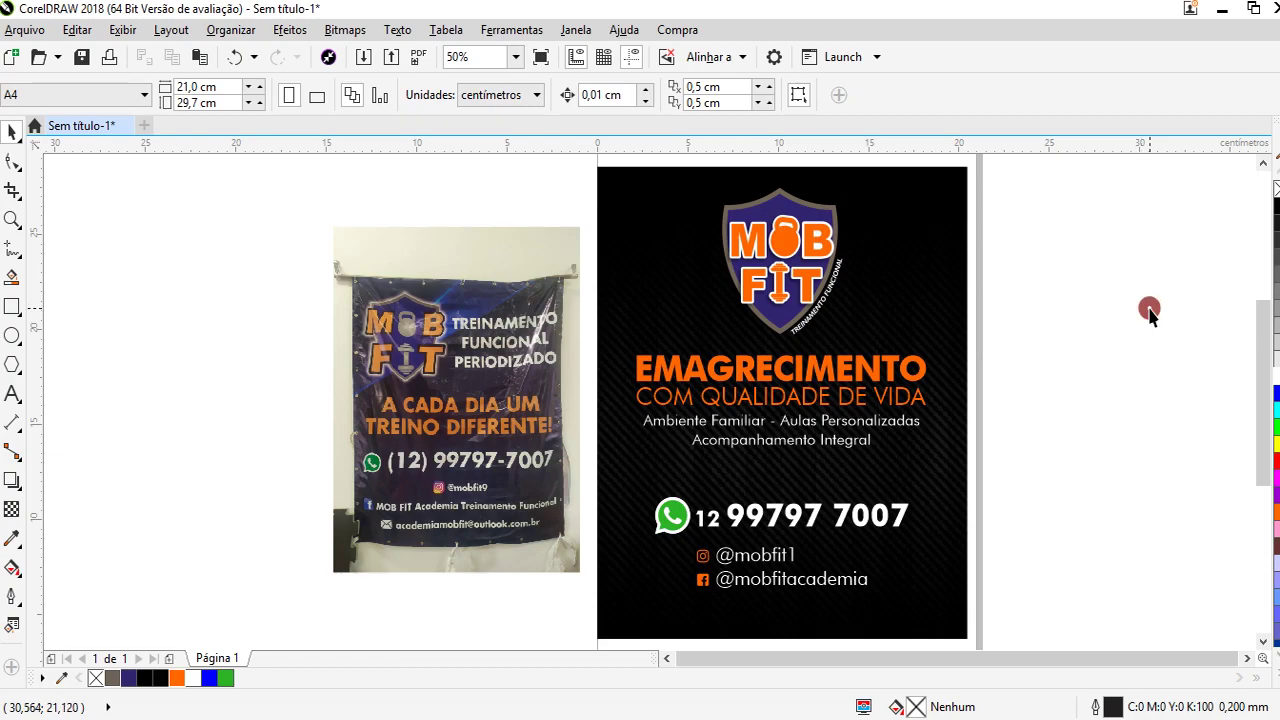
{"action": "scroll", "coordinate": [640, 330], "scroll_direction": "down", "scroll_amount": 2}
{"action": "scroll", "coordinate": [703, 352], "scroll_direction": "up", "scroll_amount": 2}
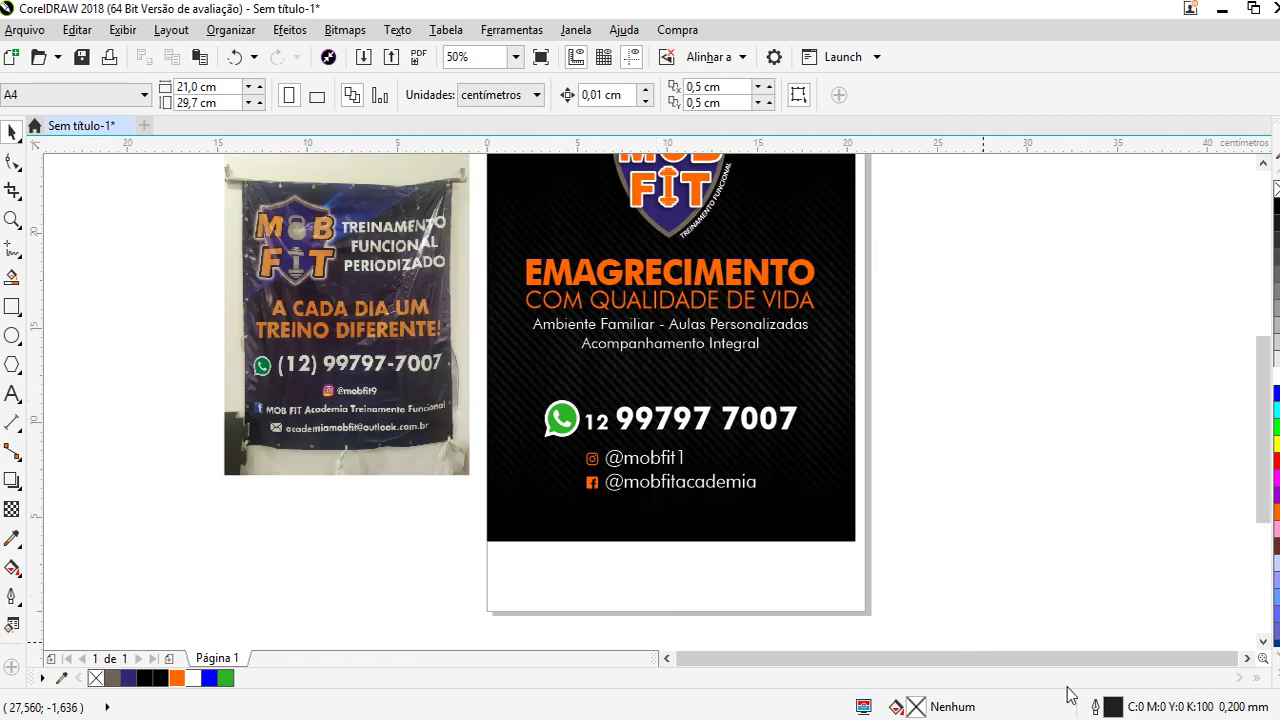
{"action": "left_click", "coordinate": [1066, 354]}
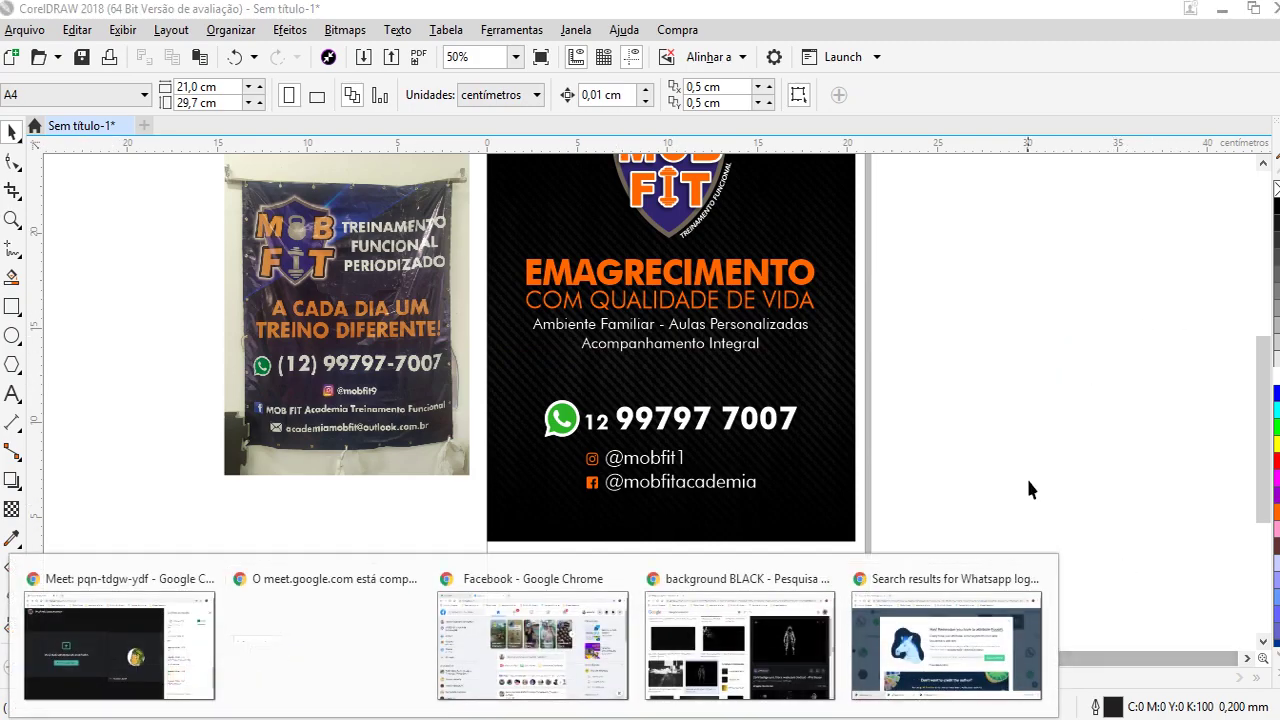
{"action": "left_click", "coordinate": [1000, 630]}
{"action": "left_click", "coordinate": [286, 50]}
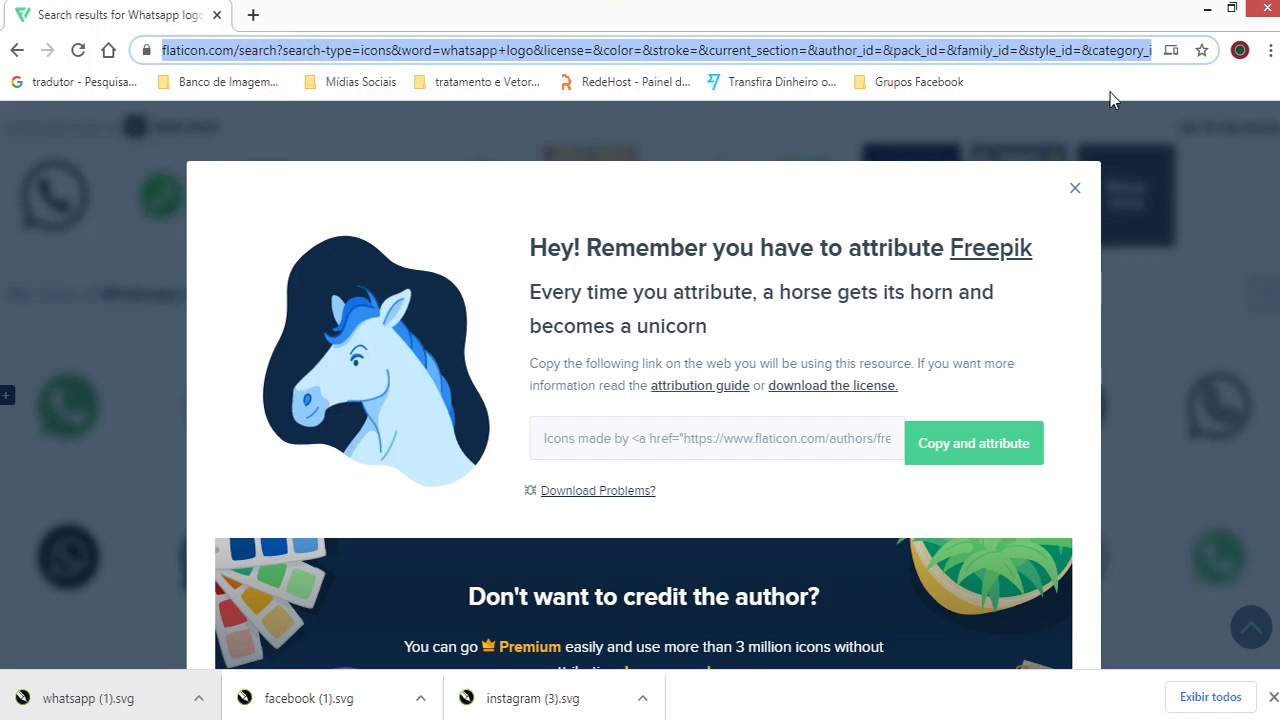
{"action": "type", "text": "goo"}
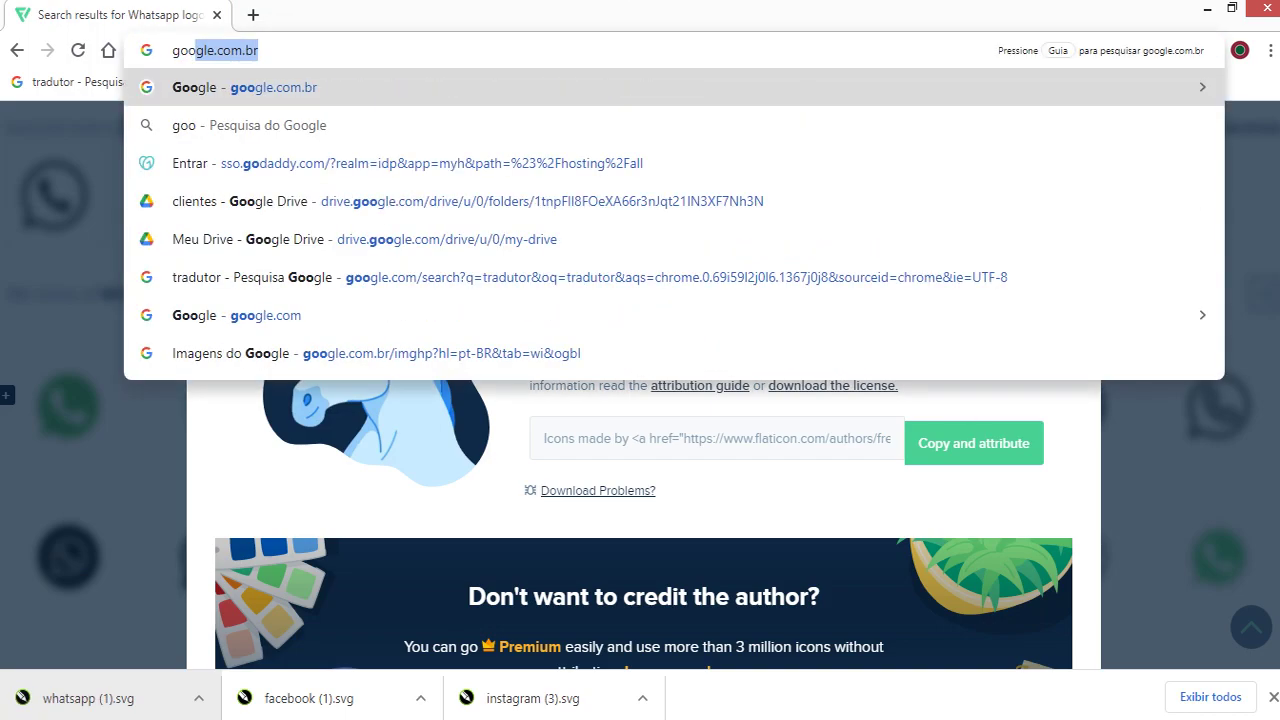
{"action": "key", "text": "Return"}
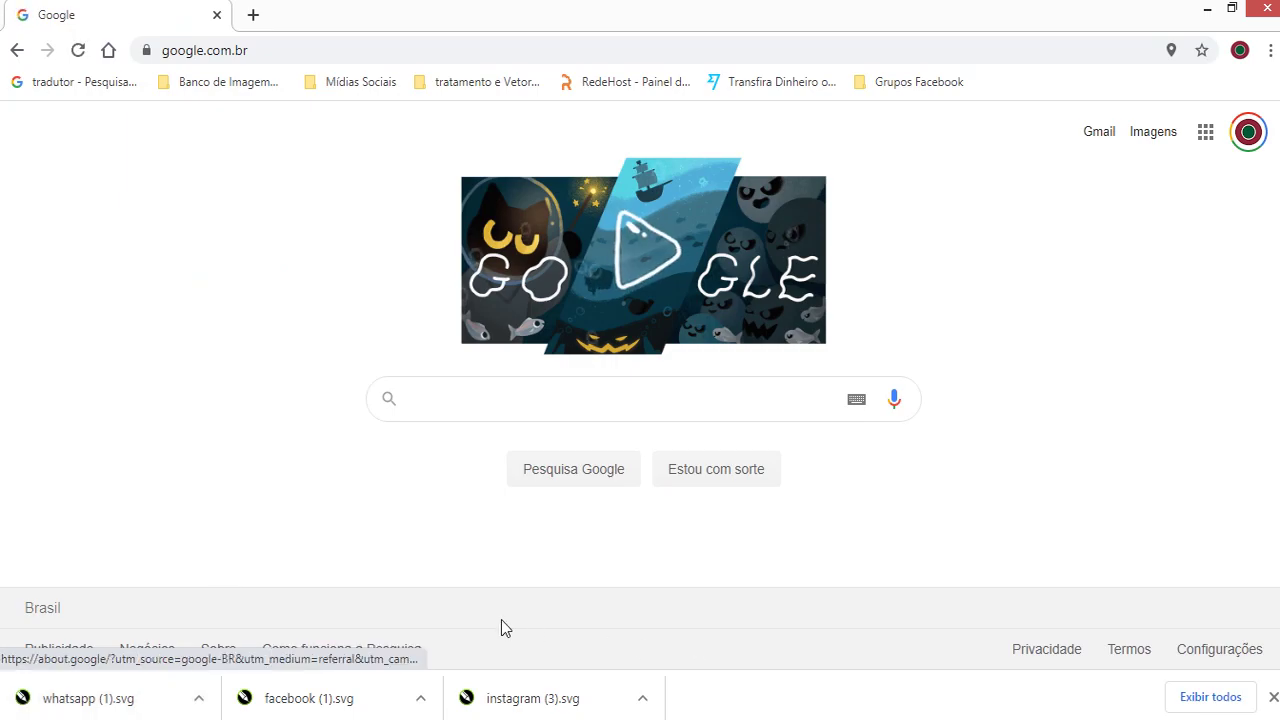
{"action": "left_click", "coordinate": [1271, 8]}
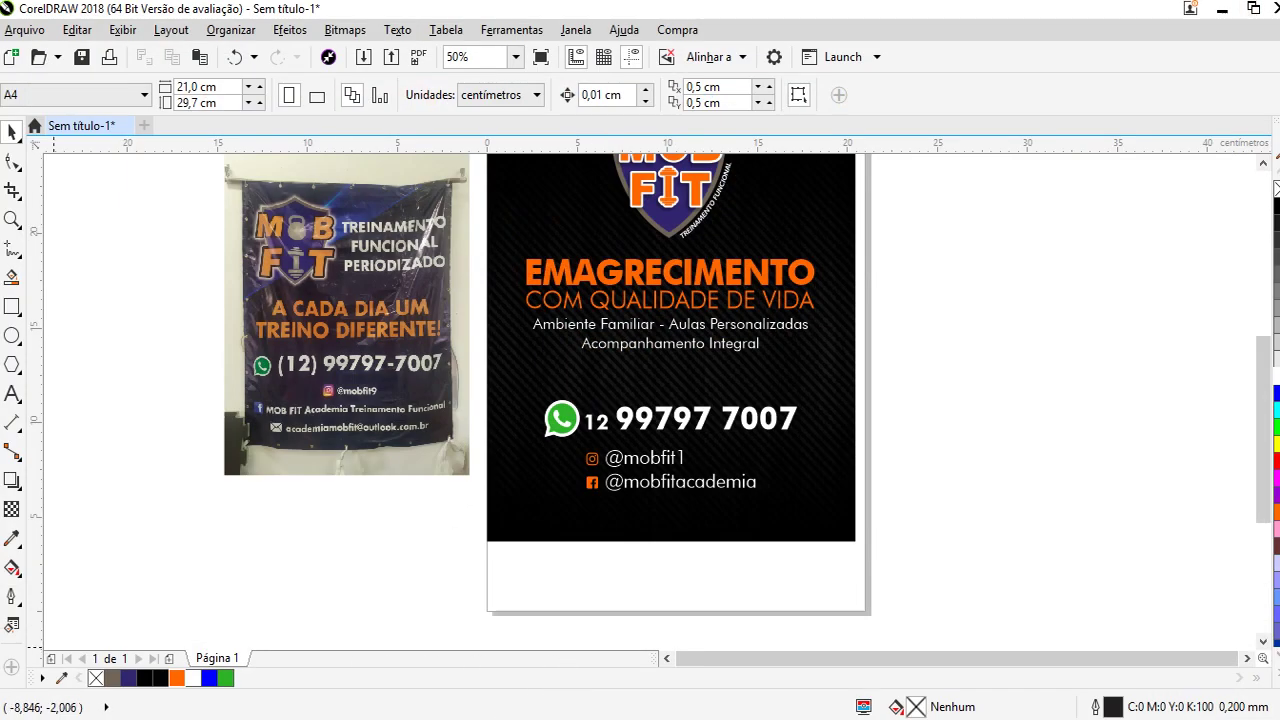
Switch to the Chrome window with the background BLACK image results and search Google Images for "hiit"
{"action": "left_click", "coordinate": [822, 638]}
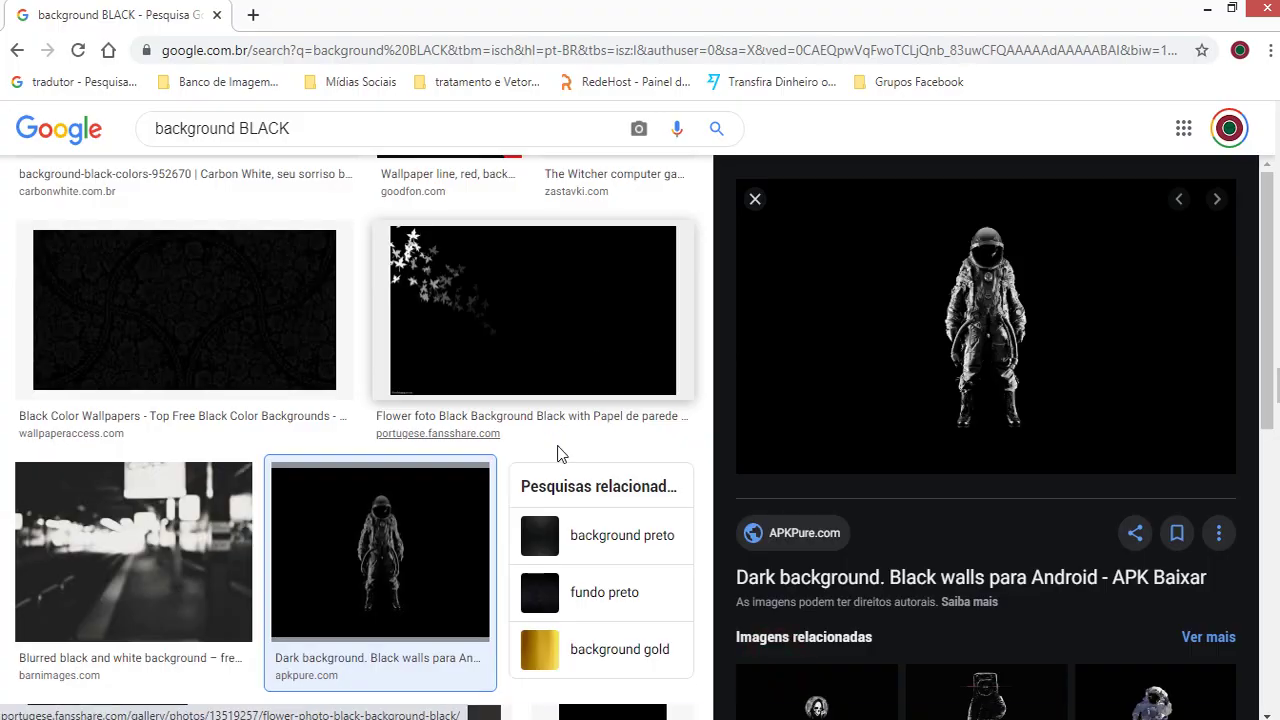
{"action": "scroll", "coordinate": [334, 141], "scroll_direction": "up", "scroll_amount": 4}
{"action": "left_click", "coordinate": [325, 130]}
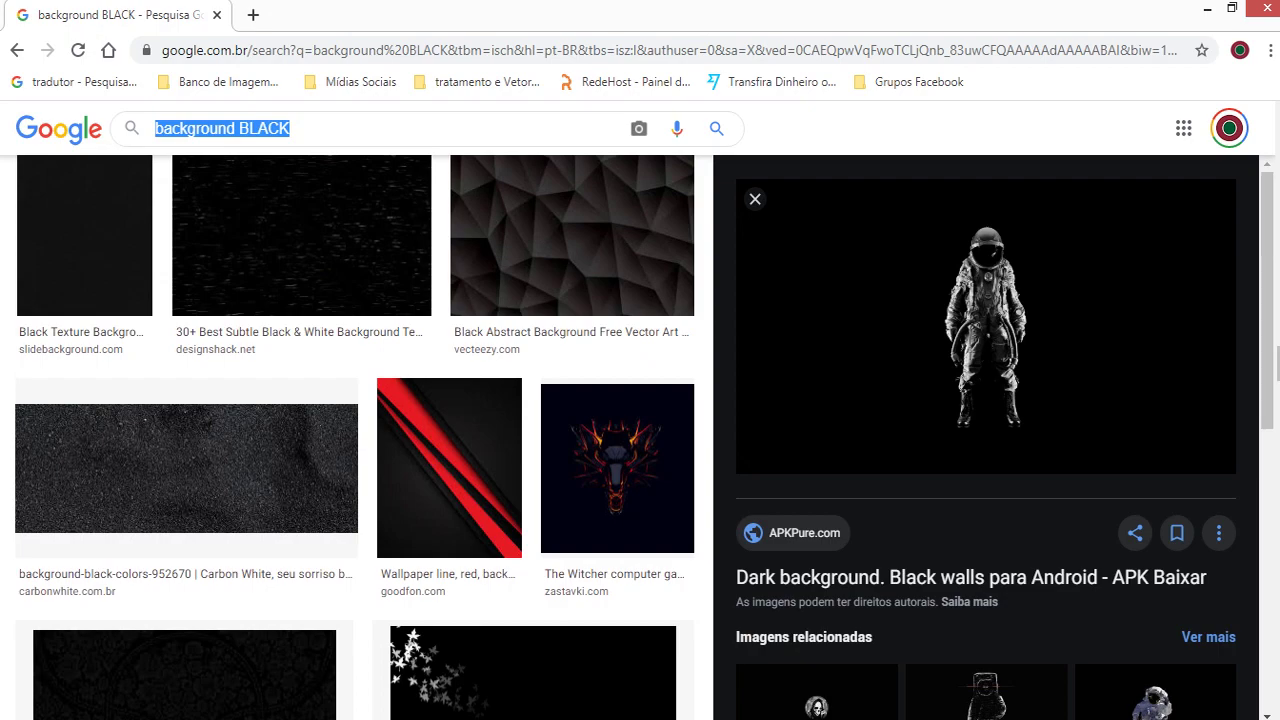
{"action": "type", "text": "f"}
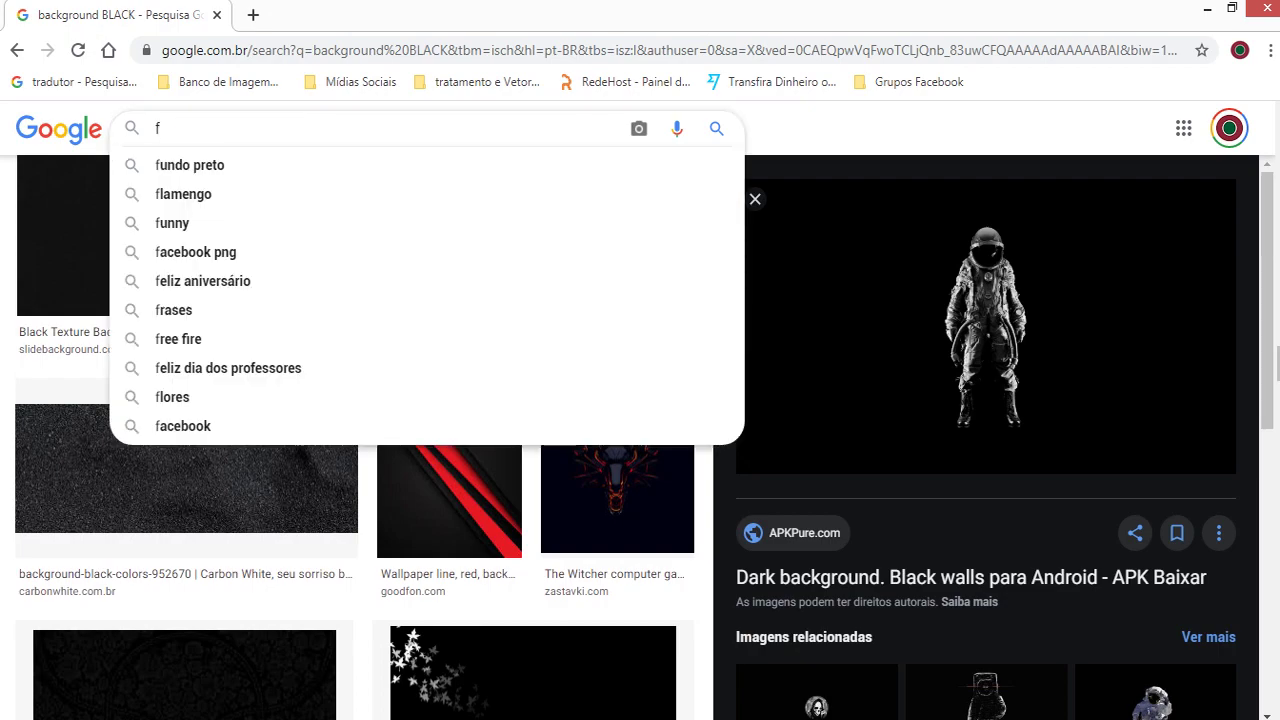
{"action": "key", "text": "BackSpace"}
{"action": "type", "text": "hiit"}
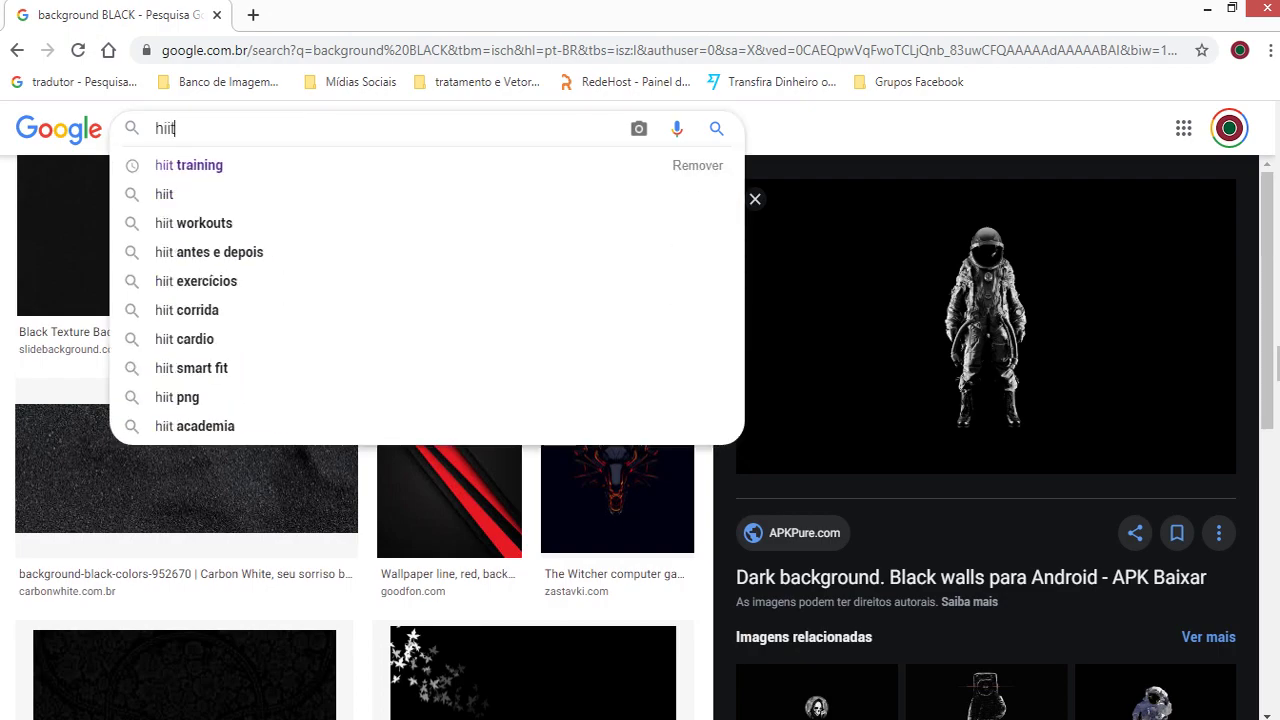
{"action": "key", "text": "Return"}
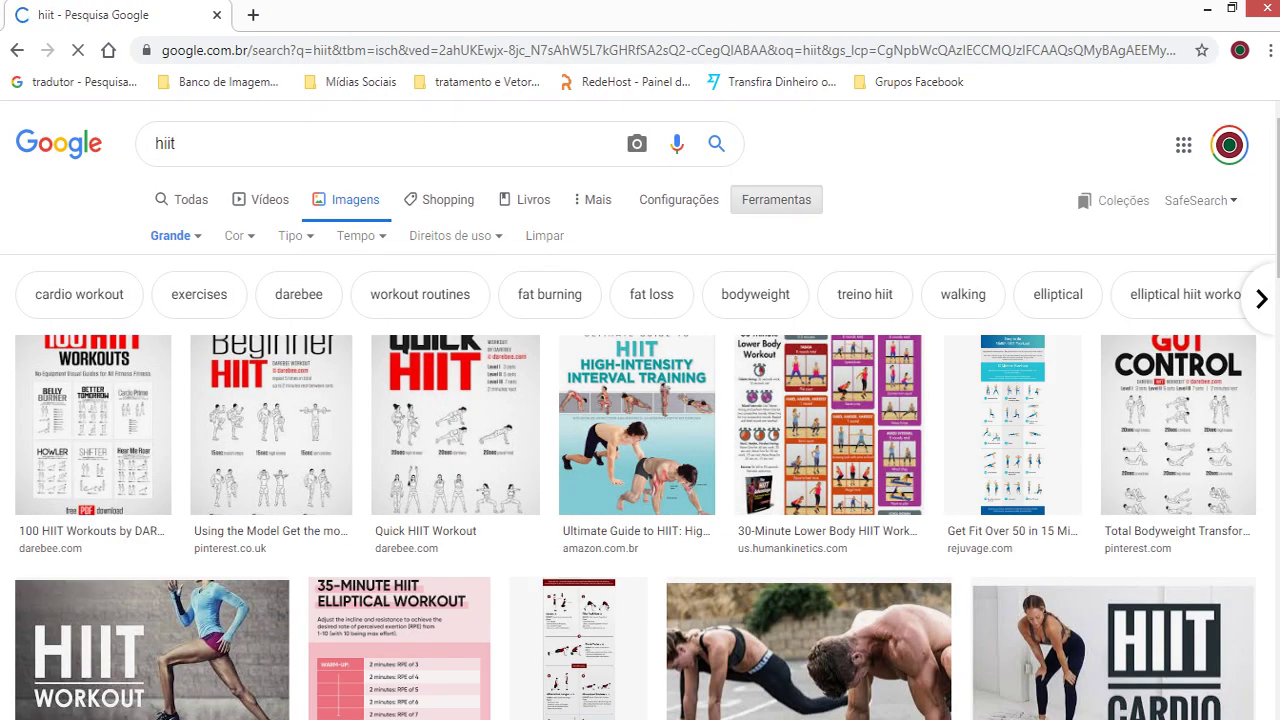
Look through the hiit image results for a workout photo suitable for the banner background
{"action": "scroll", "coordinate": [886, 606], "scroll_direction": "down", "scroll_amount": 3}
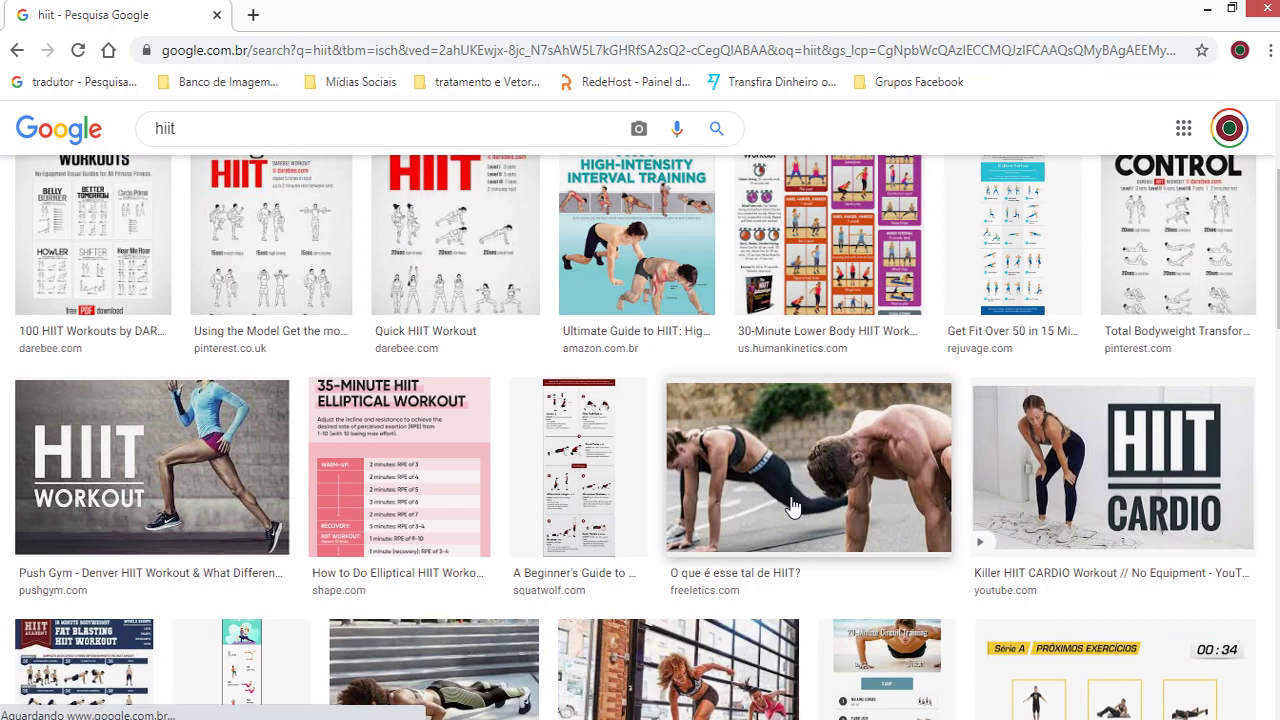
{"action": "scroll", "coordinate": [755, 515], "scroll_direction": "down", "scroll_amount": 2}
{"action": "scroll", "coordinate": [780, 370], "scroll_direction": "down", "scroll_amount": 3}
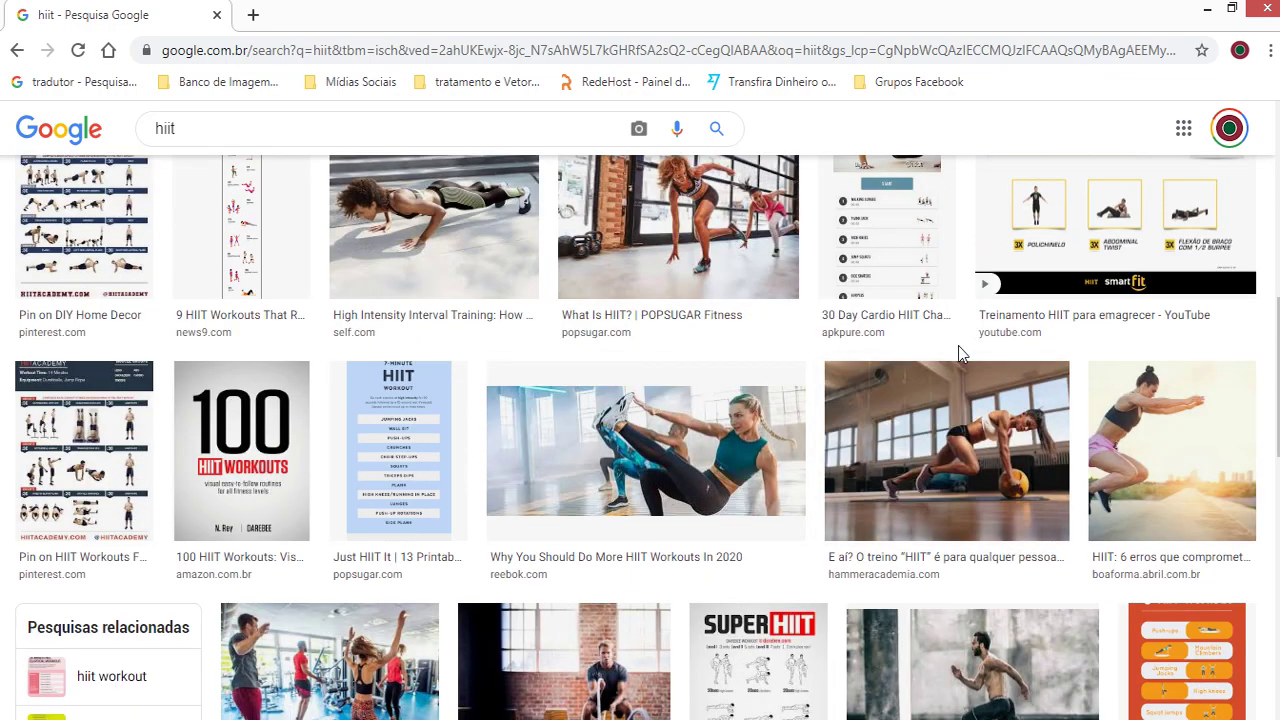
{"action": "scroll", "coordinate": [866, 220], "scroll_direction": "down", "scroll_amount": 1}
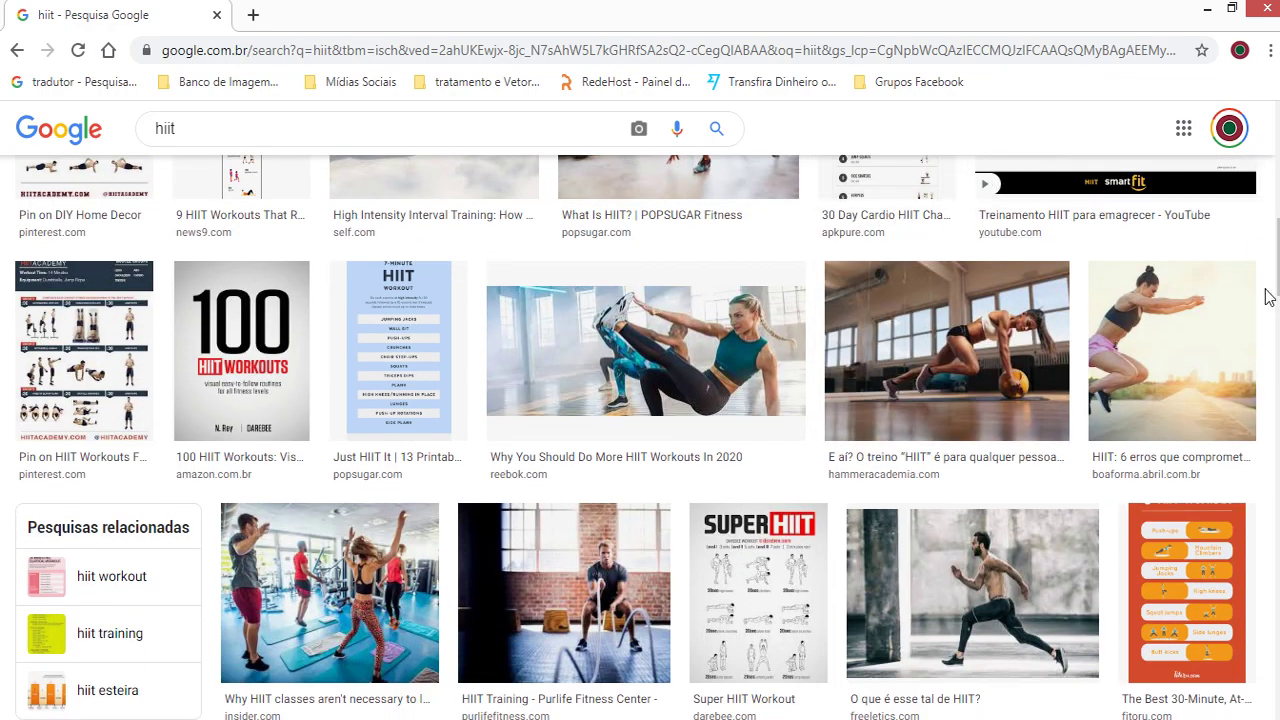
{"action": "scroll", "coordinate": [1065, 332], "scroll_direction": "down", "scroll_amount": 2}
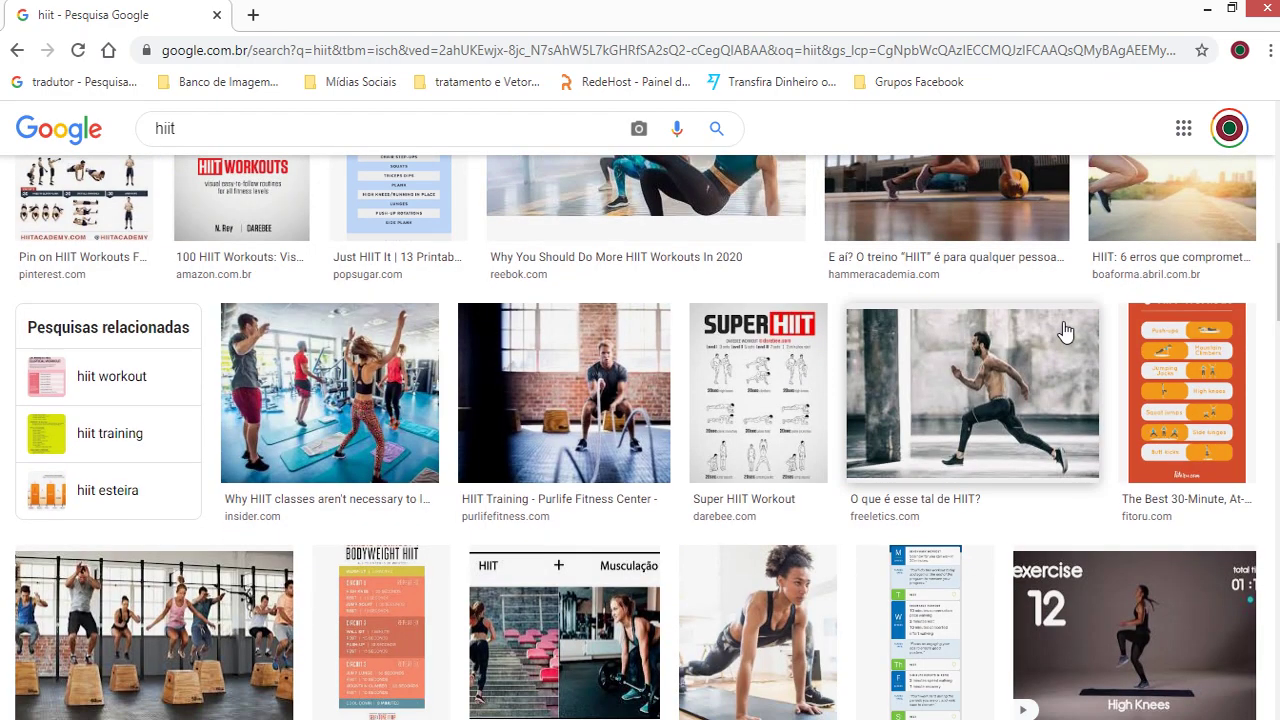
{"action": "scroll", "coordinate": [1017, 370], "scroll_direction": "down", "scroll_amount": 5}
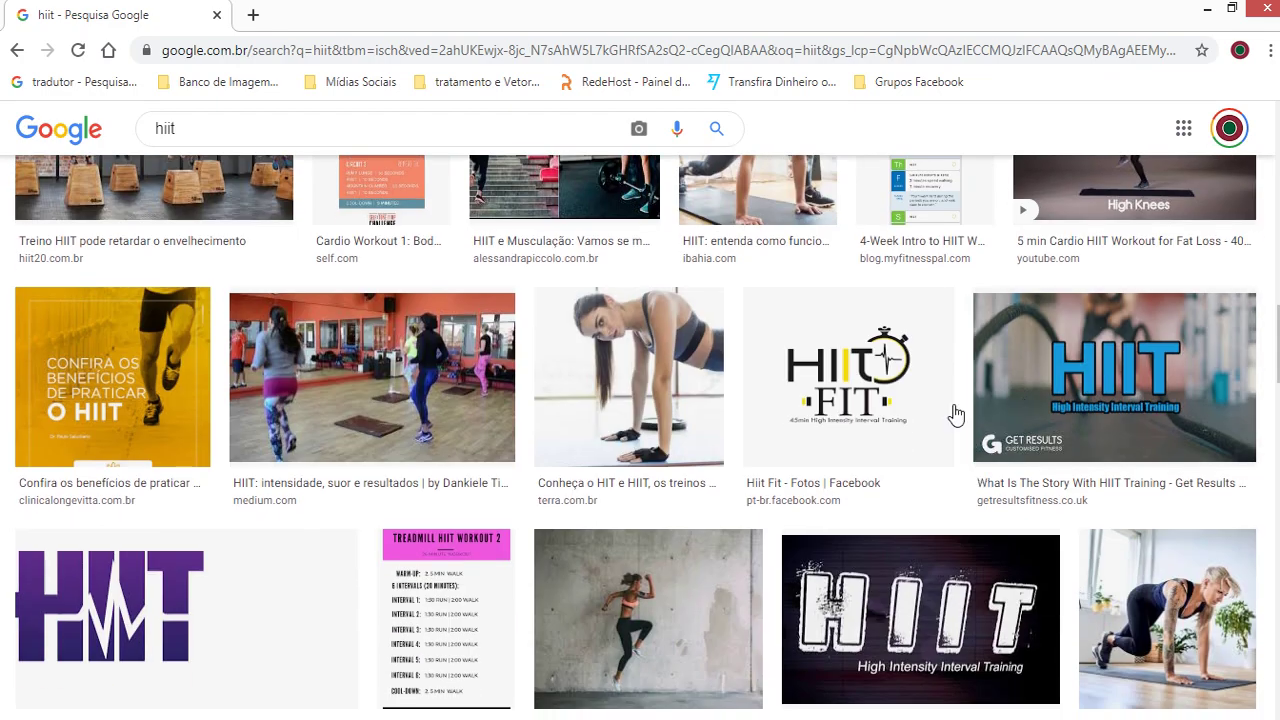
{"action": "scroll", "coordinate": [955, 415], "scroll_direction": "down", "scroll_amount": 3}
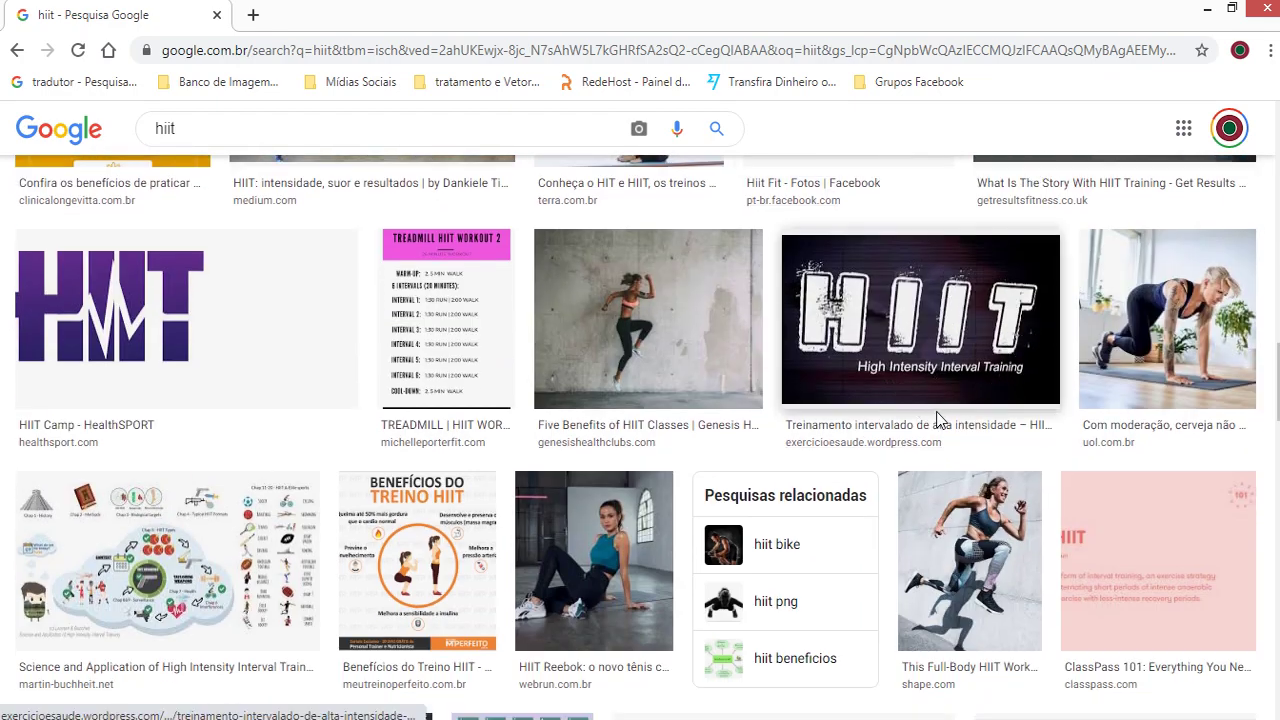
{"action": "scroll", "coordinate": [928, 320], "scroll_direction": "down", "scroll_amount": 3}
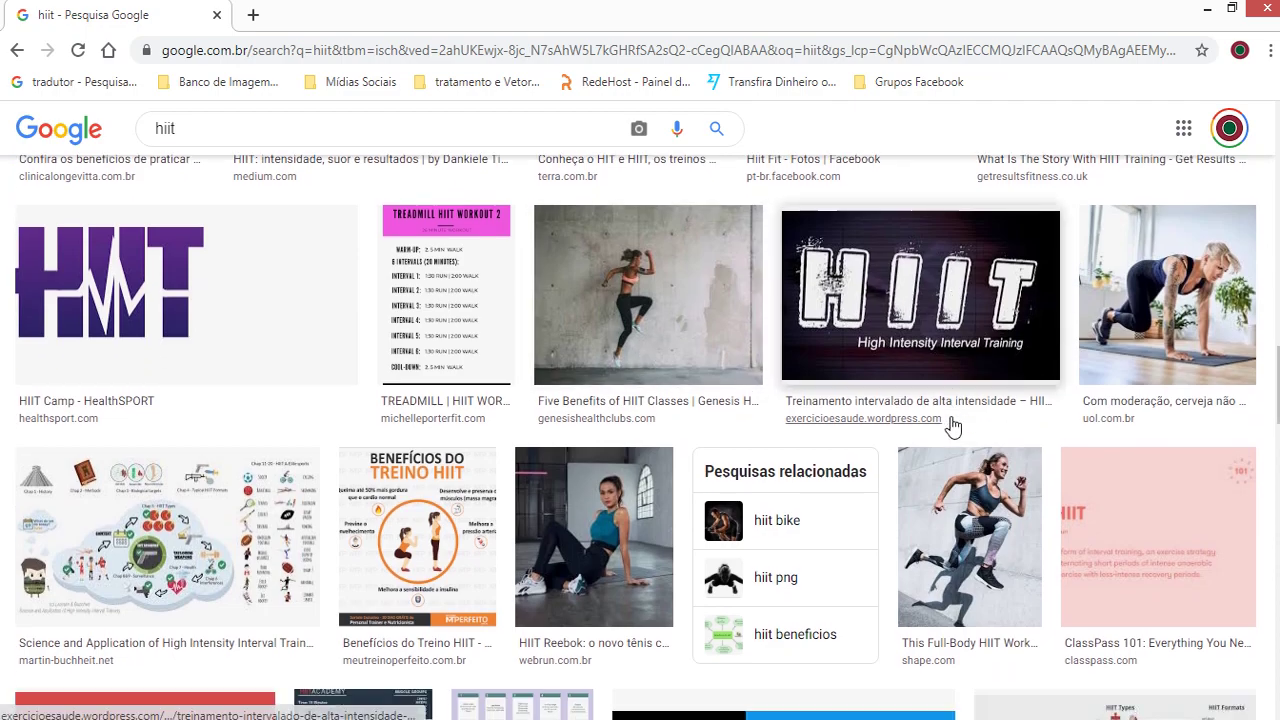
{"action": "scroll", "coordinate": [858, 510], "scroll_direction": "down", "scroll_amount": 2}
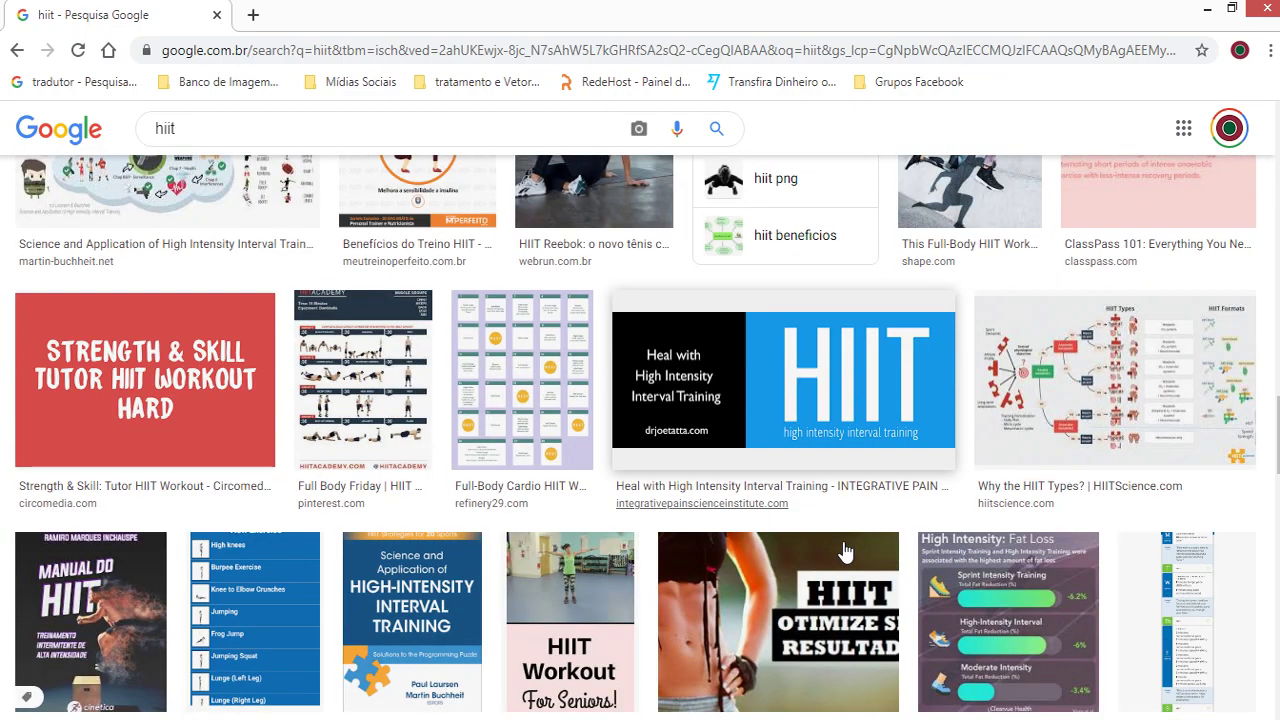
{"action": "scroll", "coordinate": [830, 545], "scroll_direction": "up", "scroll_amount": 4}
Copy the Genesis Health Clubs photo of a woman jumping against a concrete wall and paste it into the CorelDRAW banner document
{"action": "left_click", "coordinate": [643, 268]}
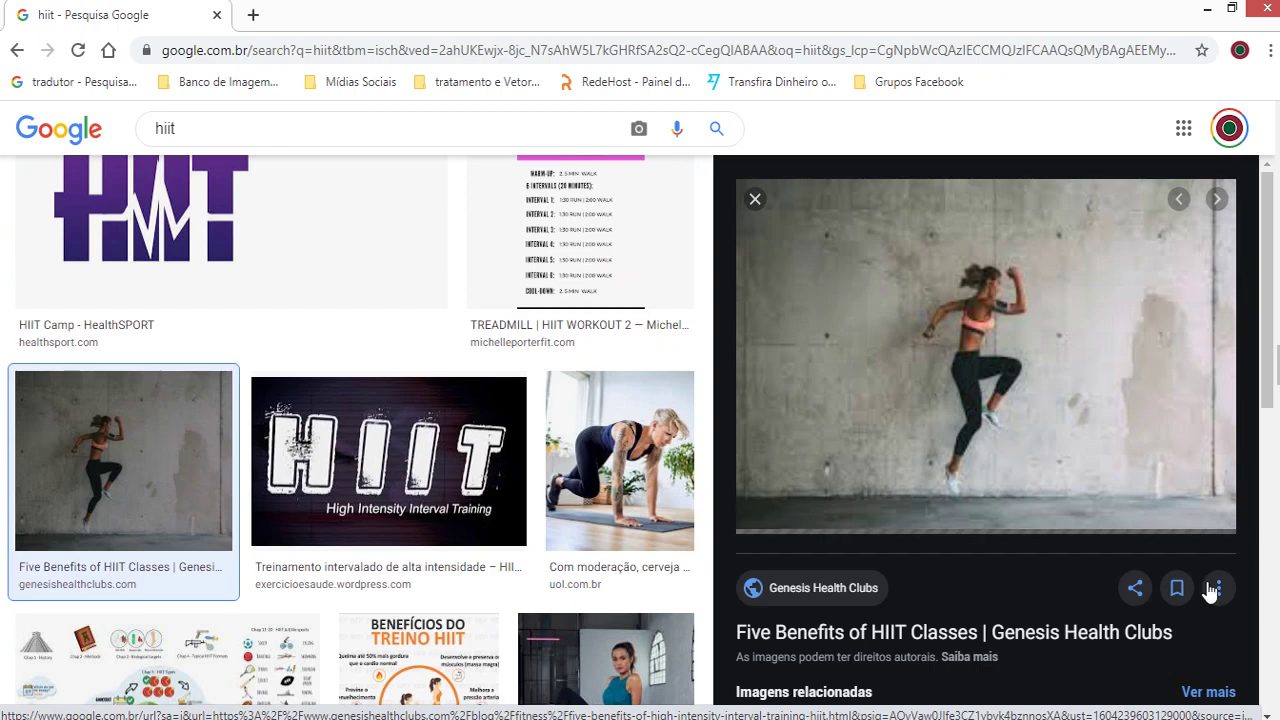
{"action": "right_click", "coordinate": [1010, 348]}
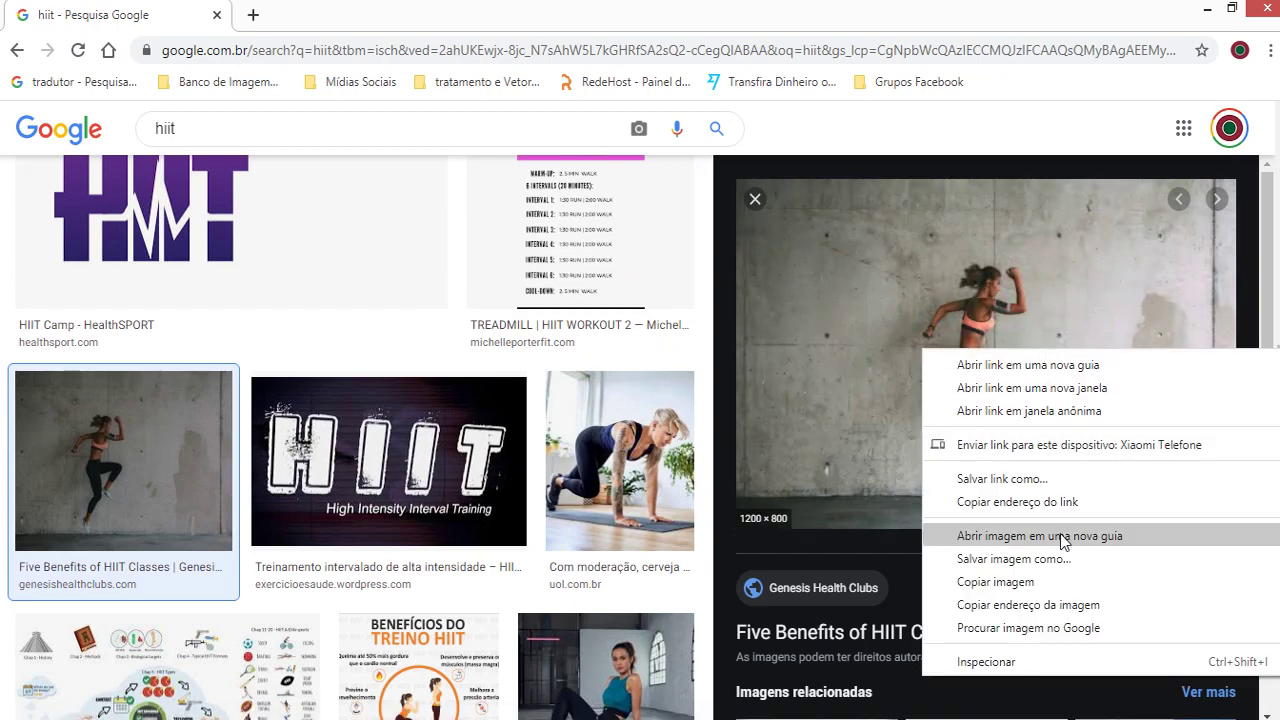
{"action": "left_click", "coordinate": [1050, 581]}
{"action": "left_click", "coordinate": [1207, 10]}
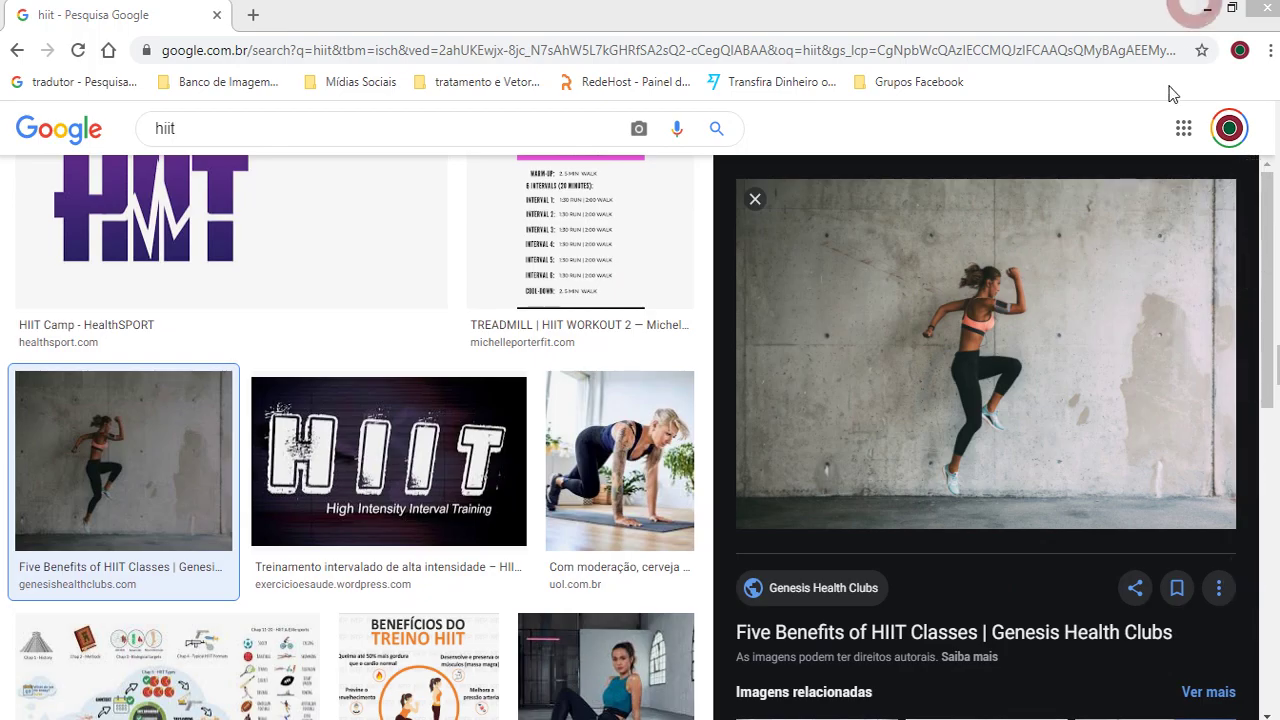
{"action": "scroll", "coordinate": [717, 551], "scroll_direction": "down", "scroll_amount": 2}
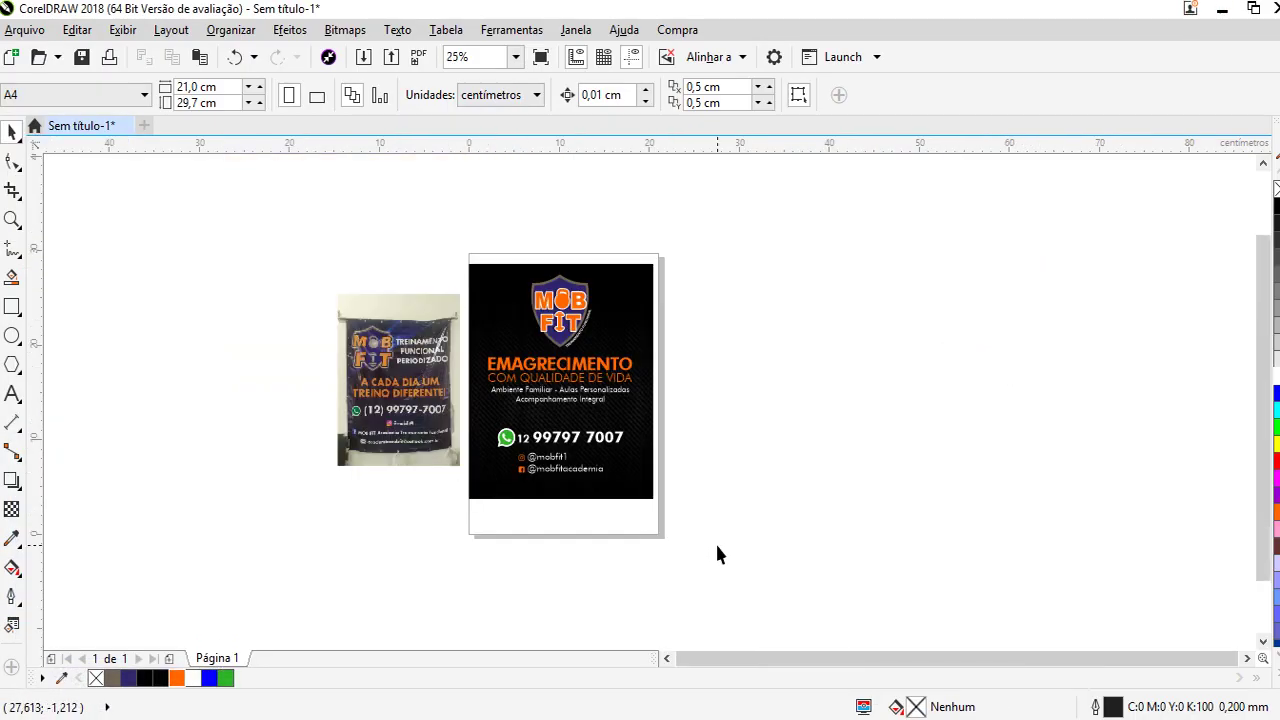
{"action": "key", "text": "ctrl+v"}
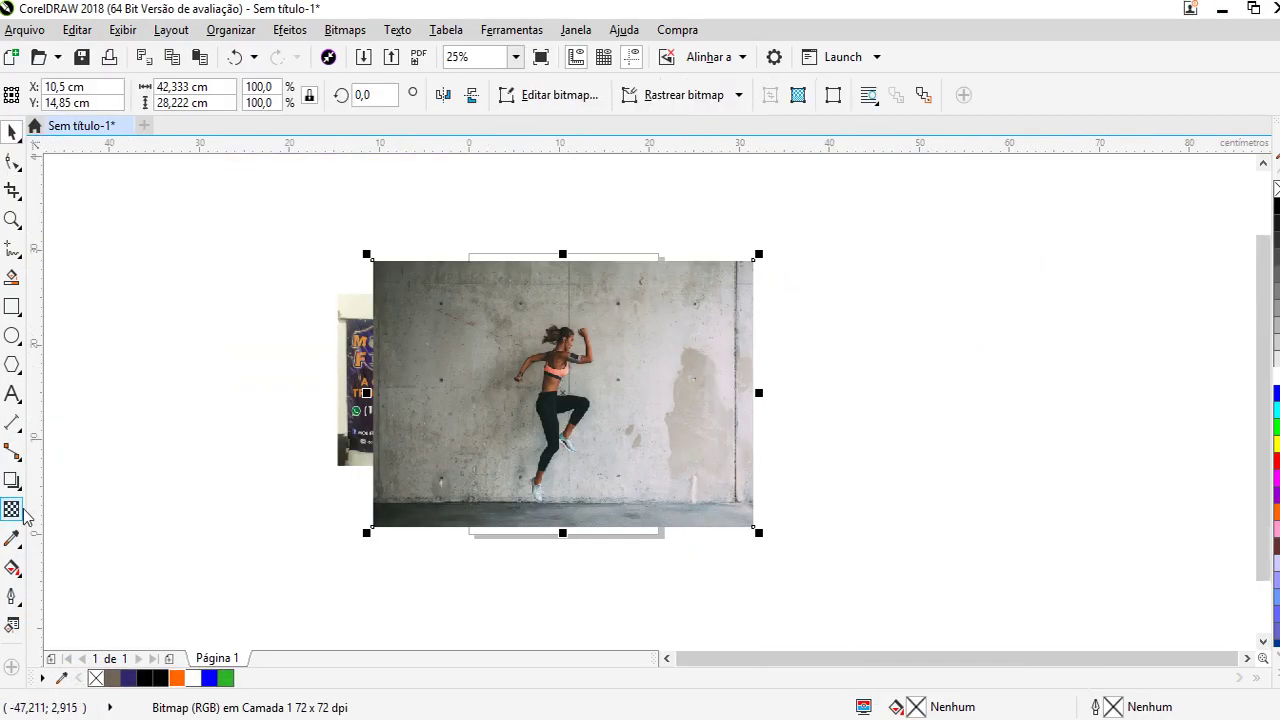
Apply a uniform transparency of 36 to the pasted workout photo
{"action": "left_click", "coordinate": [11, 510]}
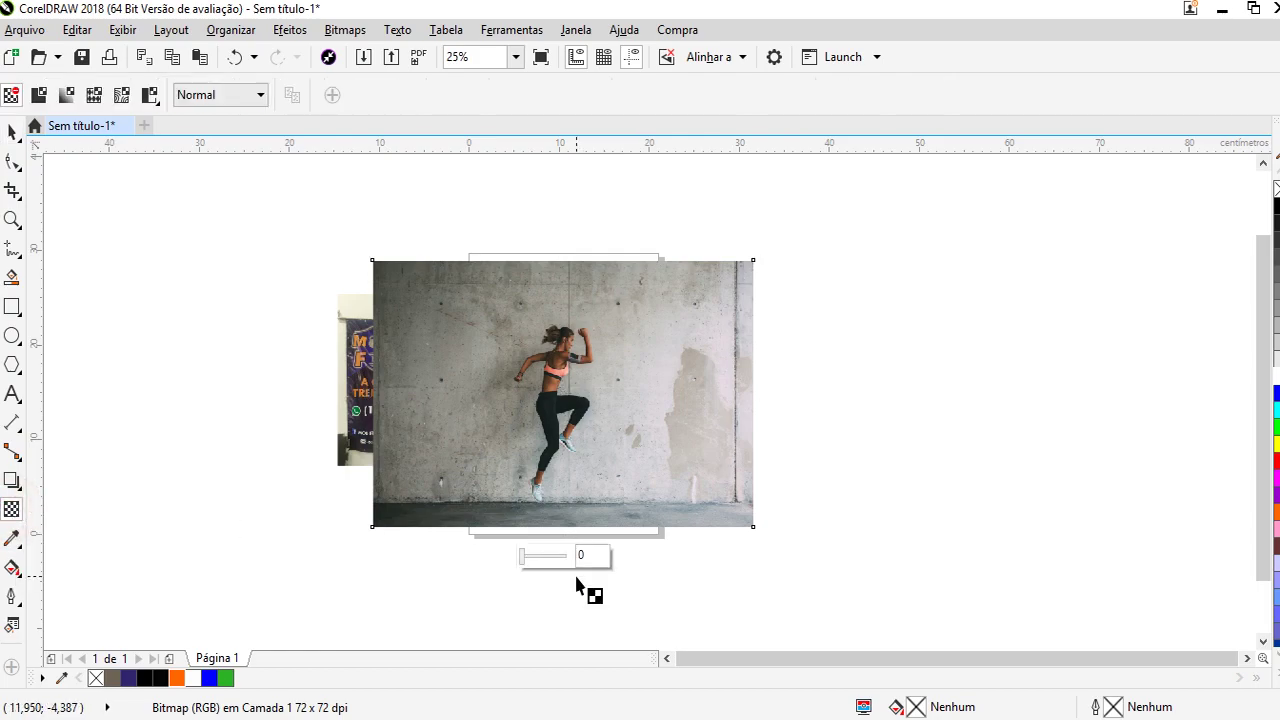
{"action": "left_click", "coordinate": [530, 554]}
{"action": "left_click_drag", "start_coordinate": [530, 554], "coordinate": [539, 556]}
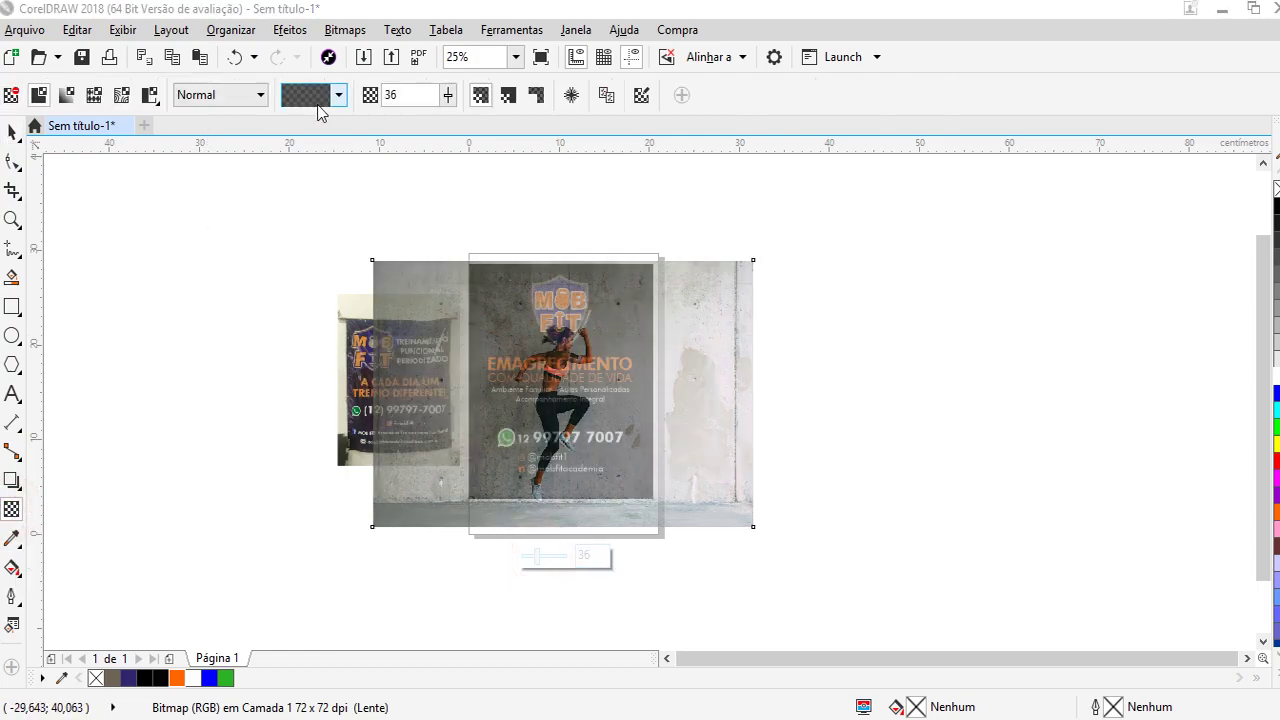
Try the Subtrair merge mode on the transparent workout photo
{"action": "left_click", "coordinate": [223, 94]}
{"action": "left_click", "coordinate": [222, 159]}
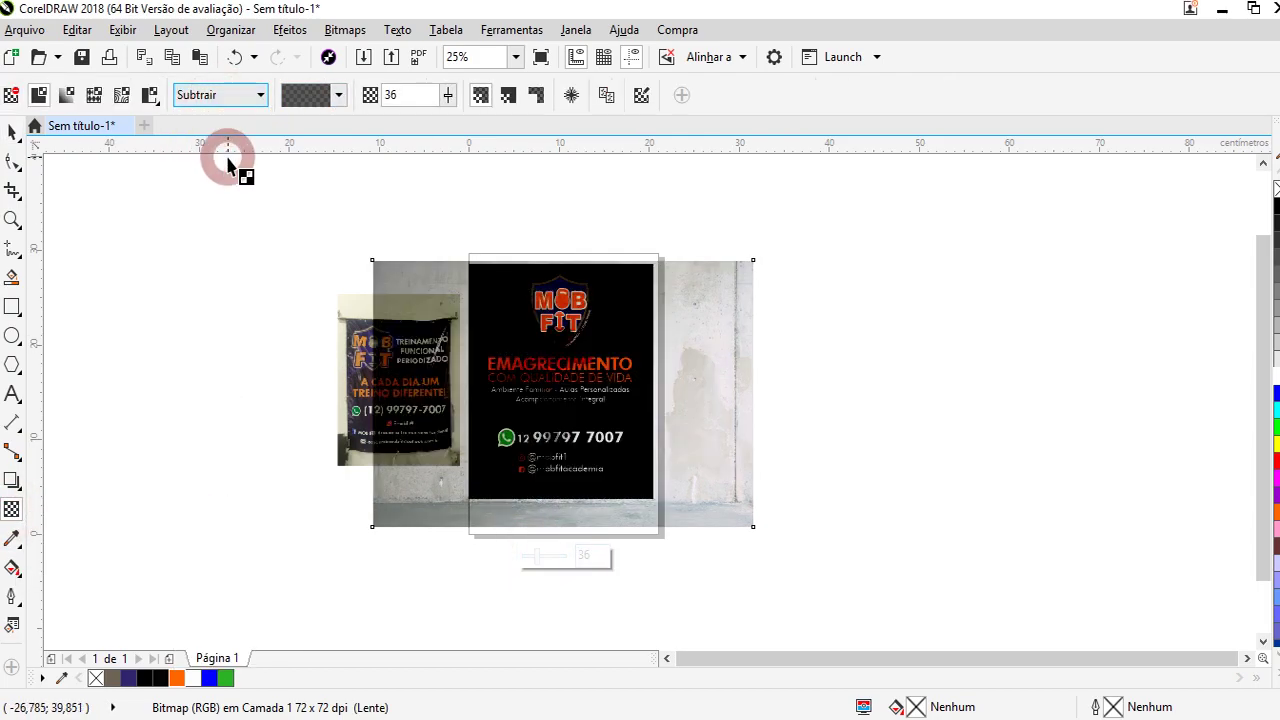
{"action": "left_click", "coordinate": [207, 96]}
{"action": "left_click", "coordinate": [222, 159]}
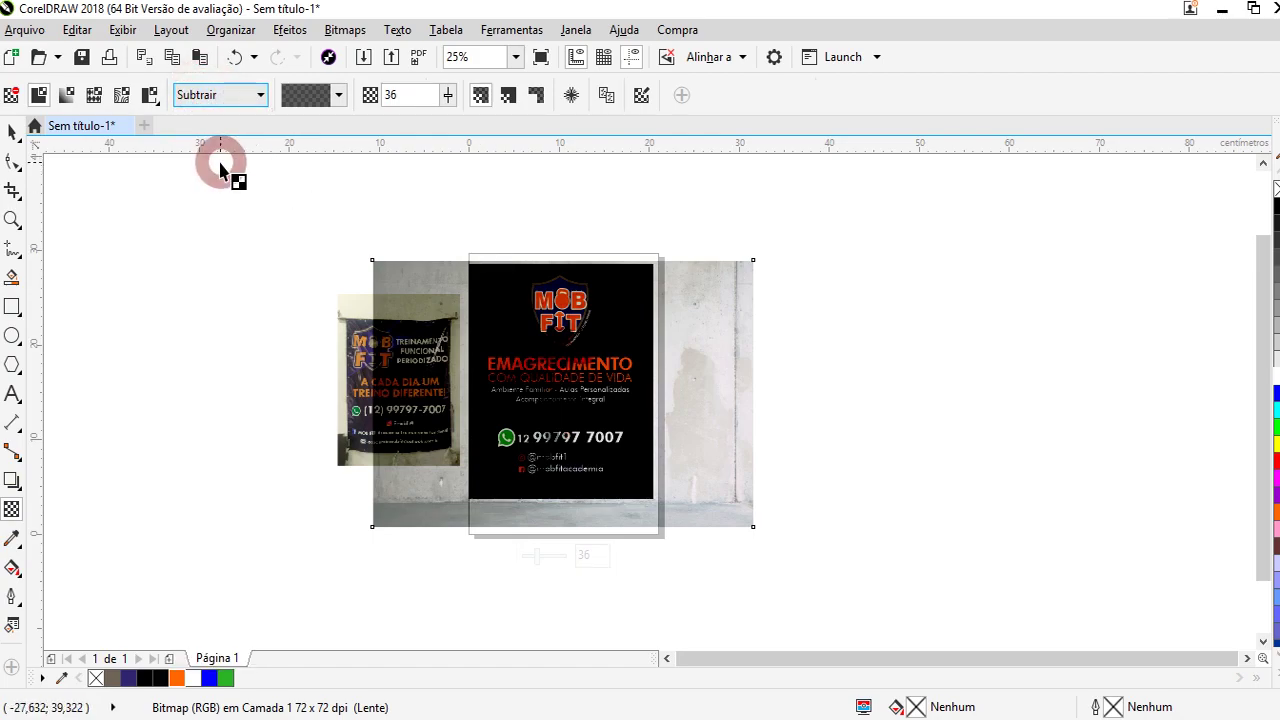
{"action": "left_click", "coordinate": [214, 93]}
{"action": "left_click", "coordinate": [216, 160]}
{"action": "left_click", "coordinate": [214, 94]}
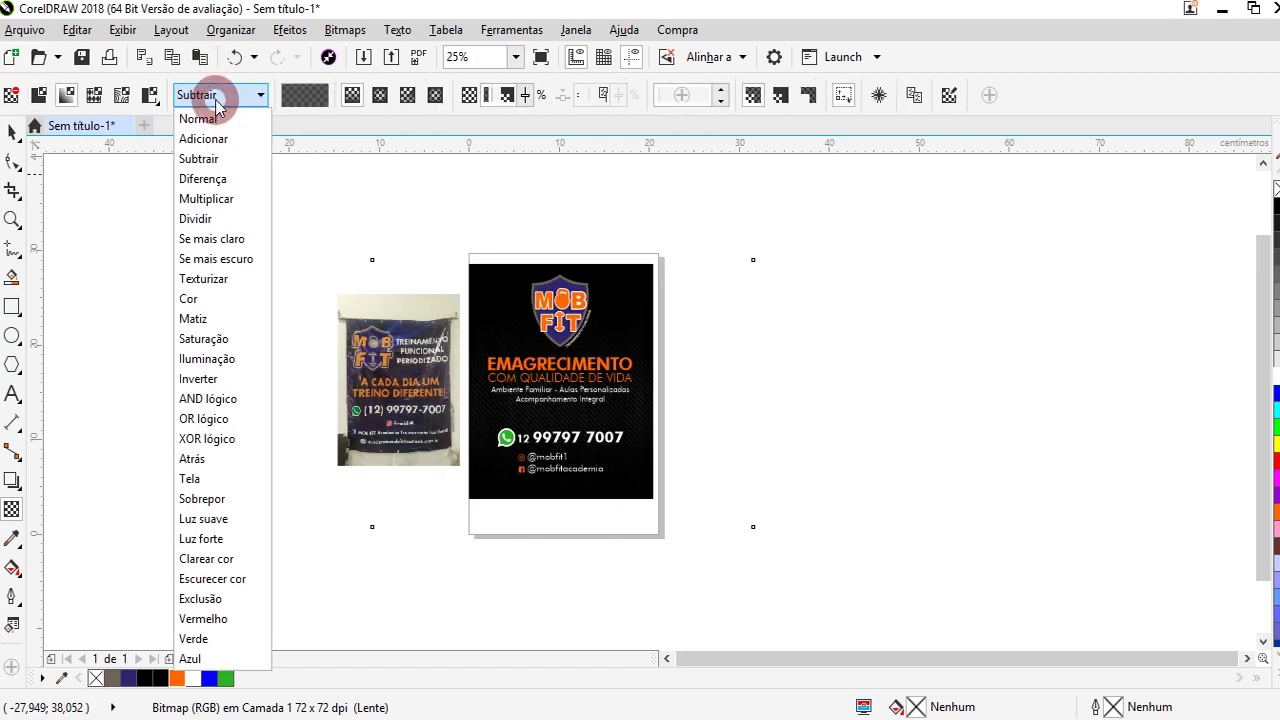
{"action": "left_click", "coordinate": [608, 160]}
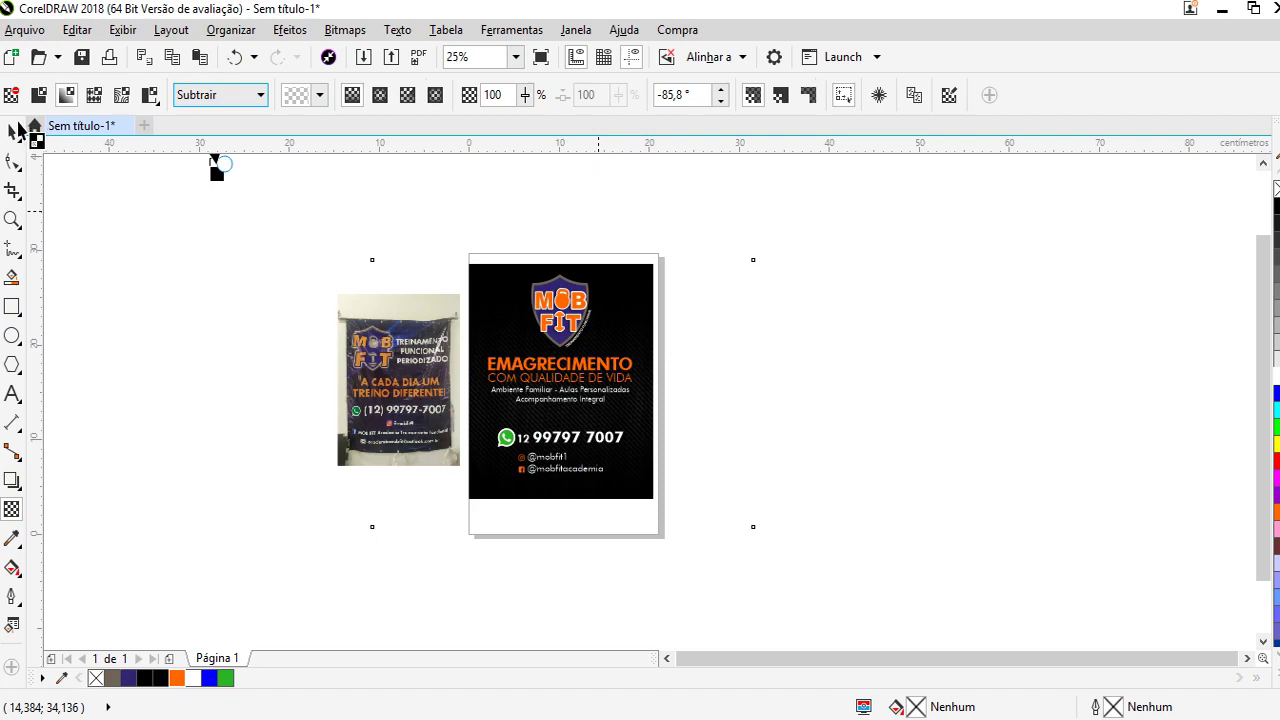
{"action": "left_click", "coordinate": [137, 205]}
{"action": "left_click", "coordinate": [332, 332]}
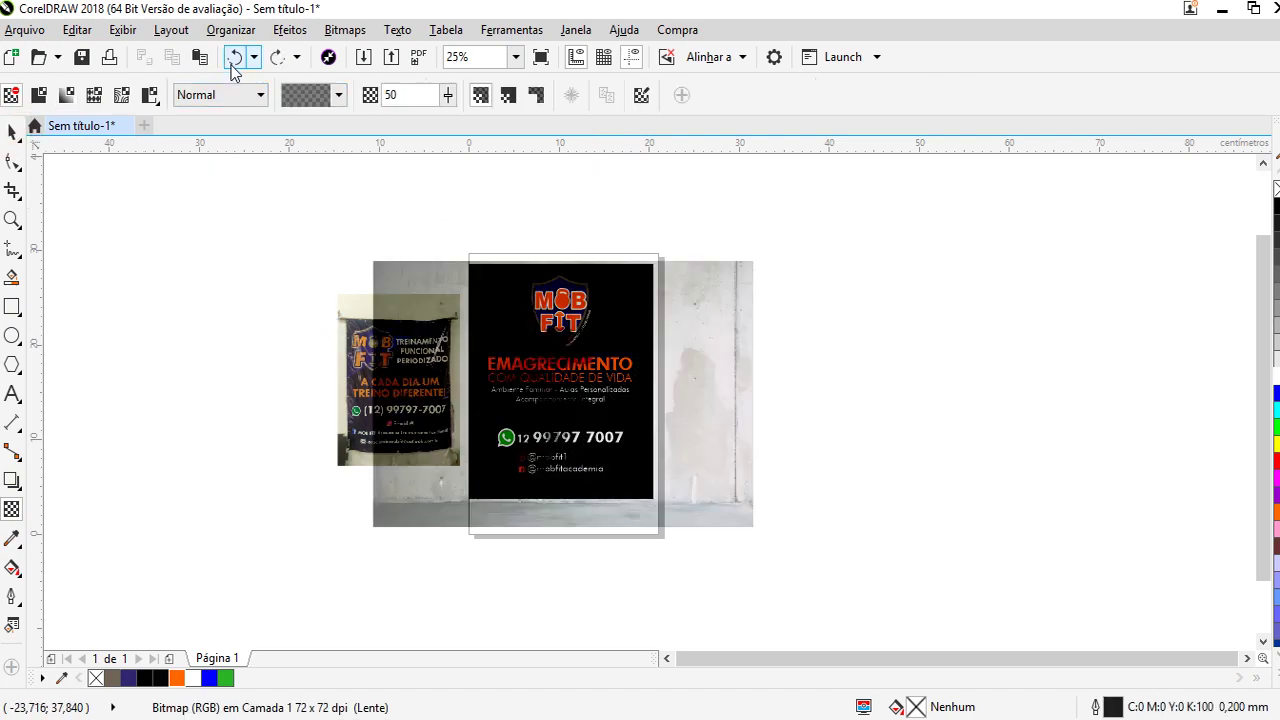
Try the Multiplicar, Adicionar and Dividir merge modes for the transparency, then reselect the workout photo
{"action": "left_click", "coordinate": [234, 96]}
{"action": "left_click", "coordinate": [222, 199]}
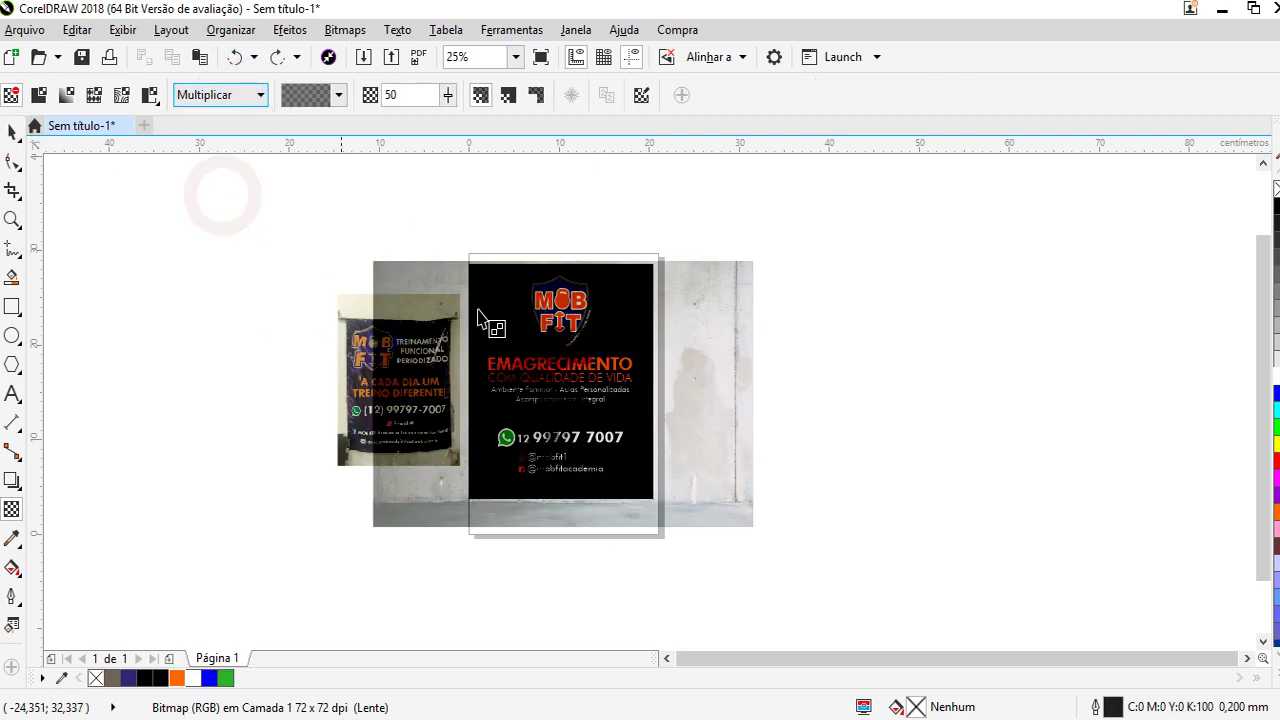
{"action": "left_click", "coordinate": [253, 100]}
{"action": "left_click", "coordinate": [223, 135]}
{"action": "left_click", "coordinate": [200, 94]}
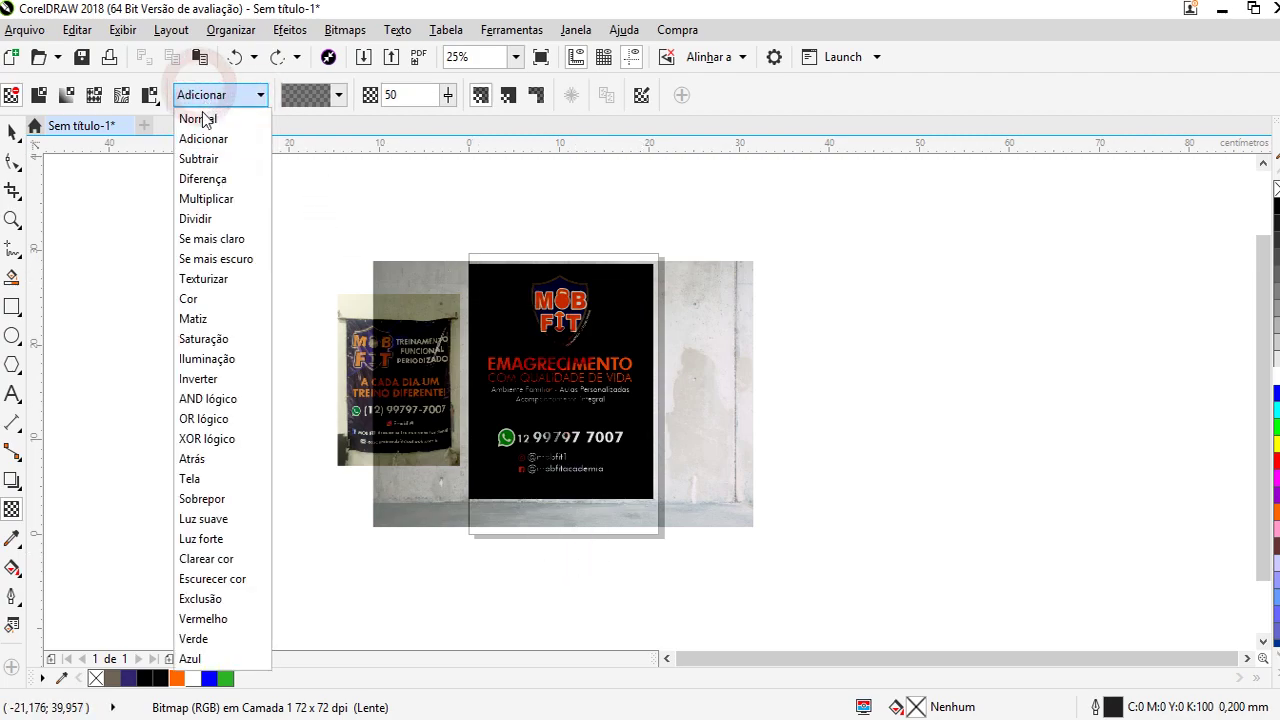
{"action": "left_click", "coordinate": [206, 219]}
{"action": "left_click", "coordinate": [447, 509]}
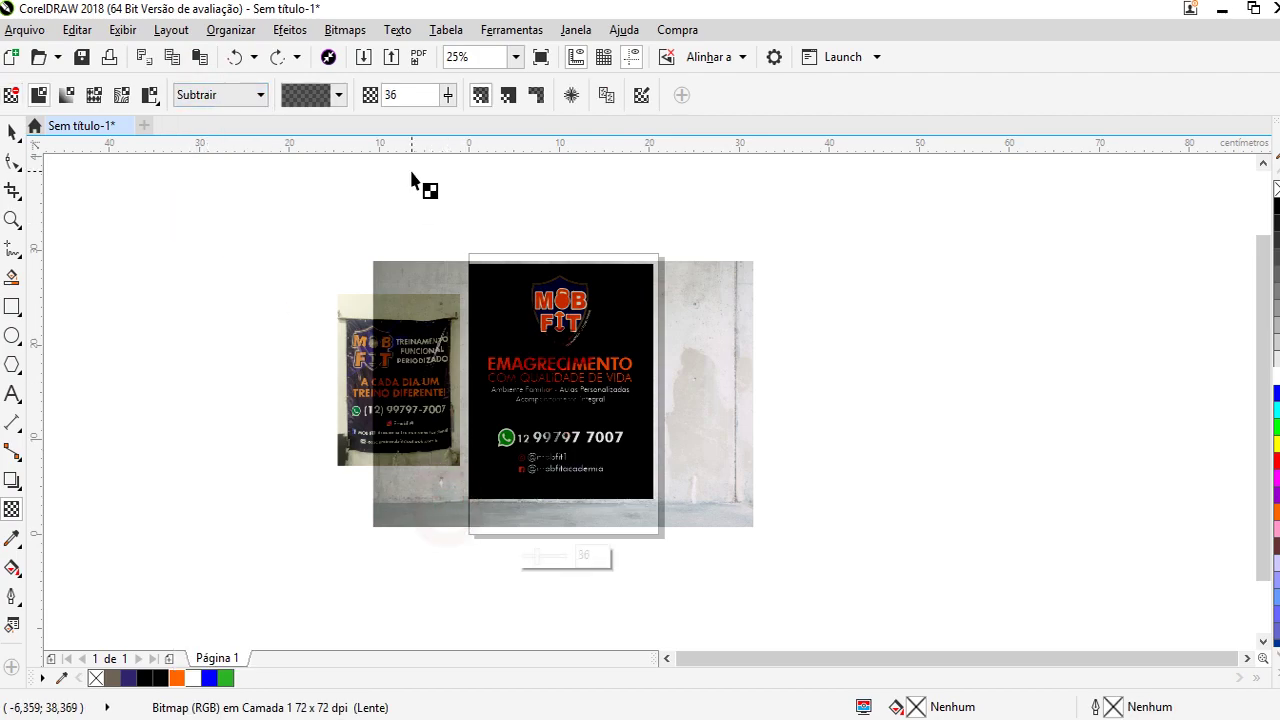
Set the workout photo's merge mode to Normal and its uniform transparency to 81
{"action": "mouse_move", "coordinate": [544, 556]}
{"action": "left_mouse_down"}
{"action": "mouse_move", "coordinate": [520, 562]}
{"action": "mouse_move", "coordinate": [547, 558]}
{"action": "left_mouse_up"}
{"action": "left_click", "coordinate": [236, 94]}
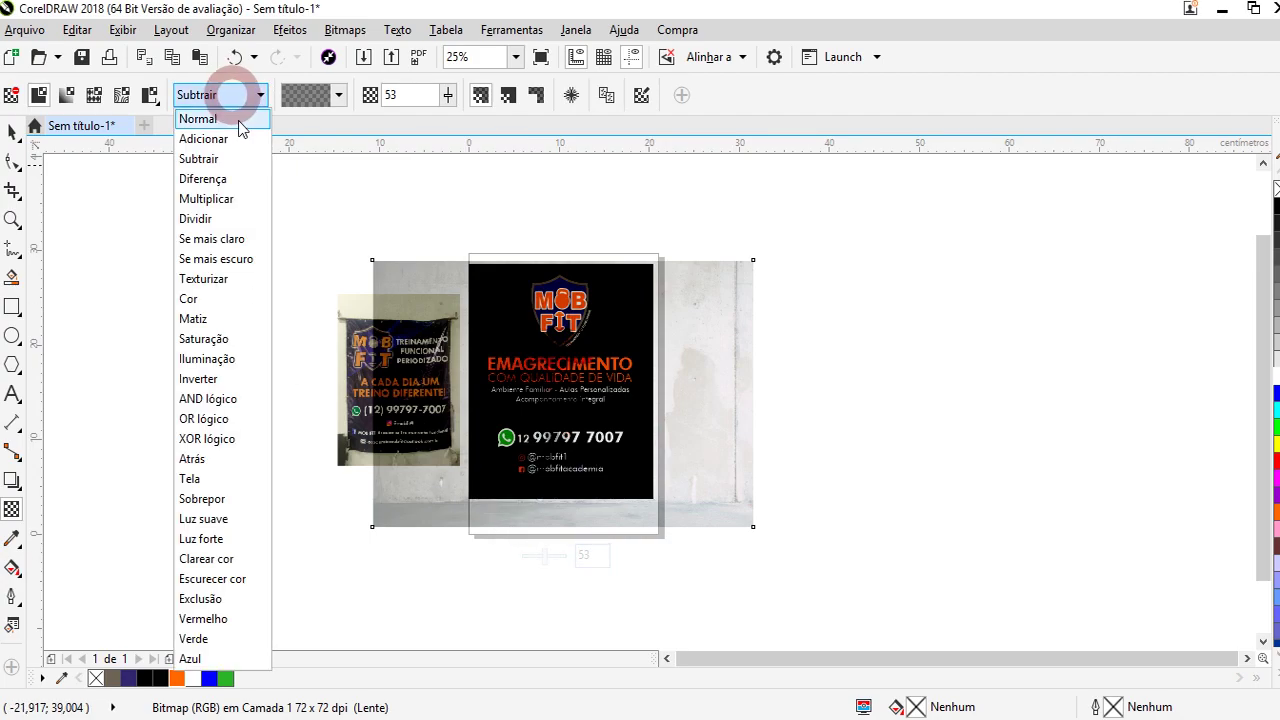
{"action": "left_click", "coordinate": [205, 119]}
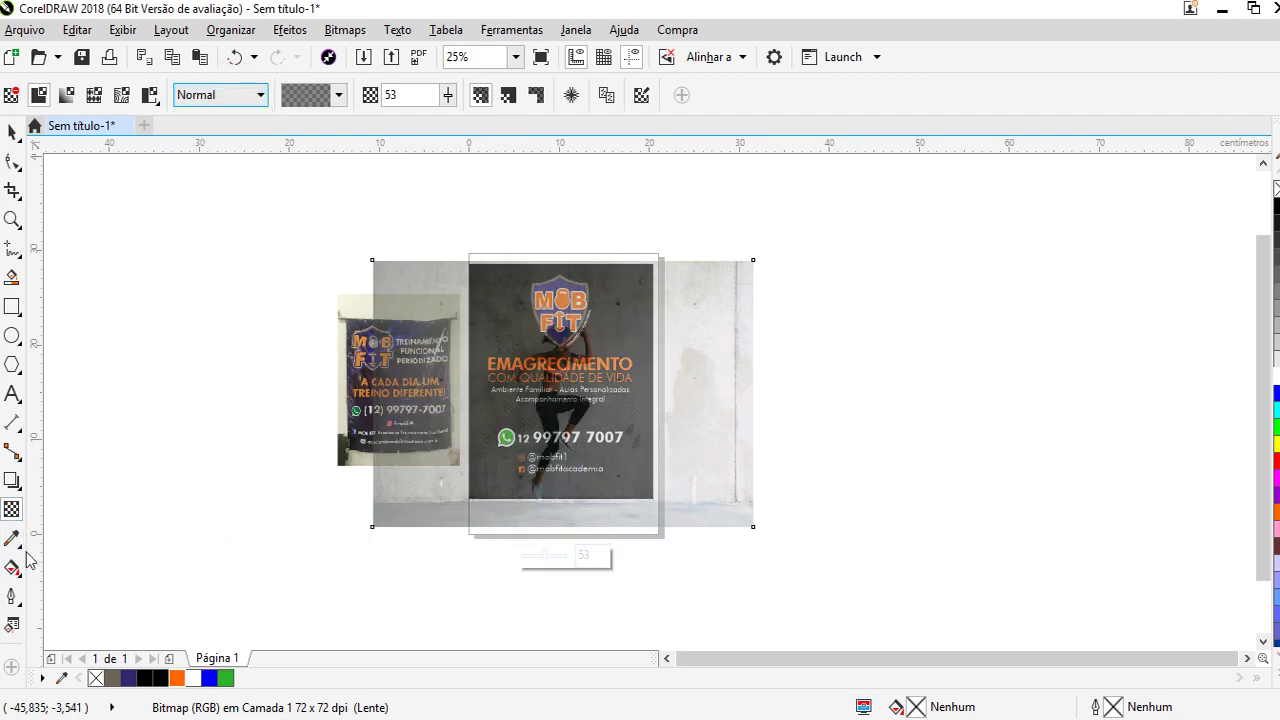
{"action": "left_click_drag", "start_coordinate": [544, 562], "coordinate": [559, 566]}
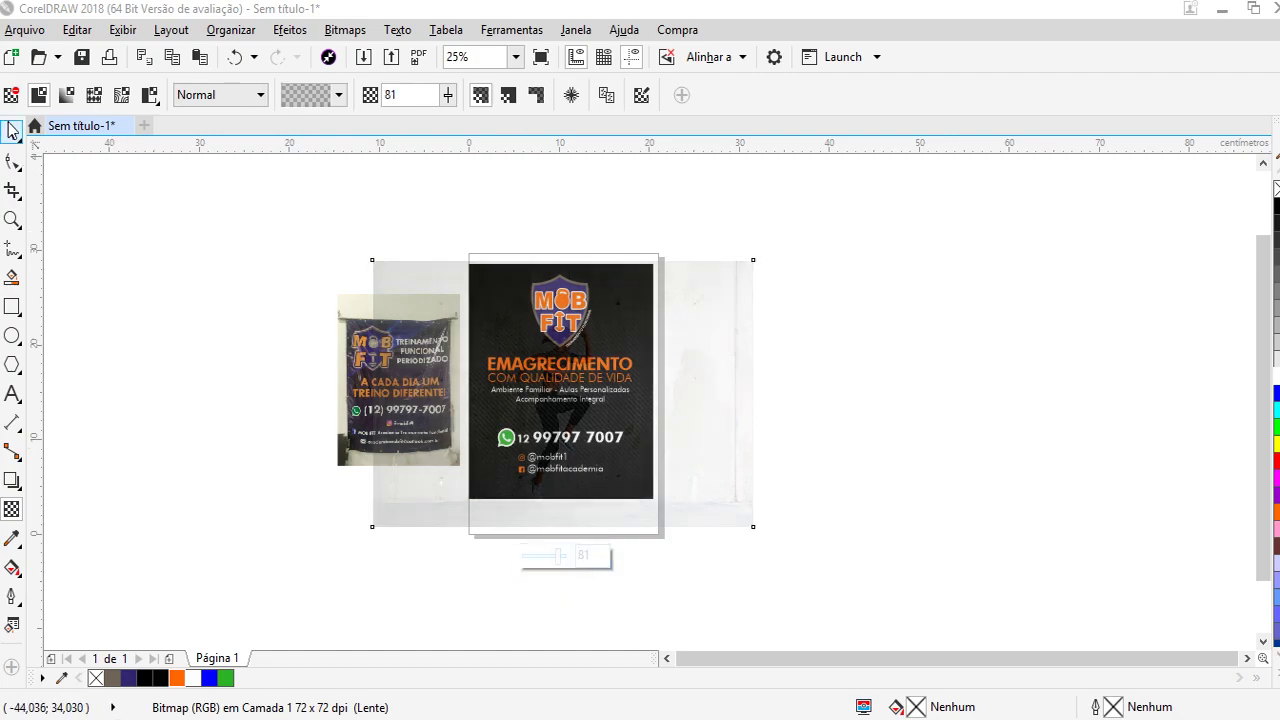
Enlarge the workout photo to 107.8% (45.647 × 30.431 cm) and position it with the runner over the banner's left half
{"action": "left_click", "coordinate": [11, 128]}
{"action": "left_click_drag", "start_coordinate": [725, 352], "coordinate": [666, 352]}
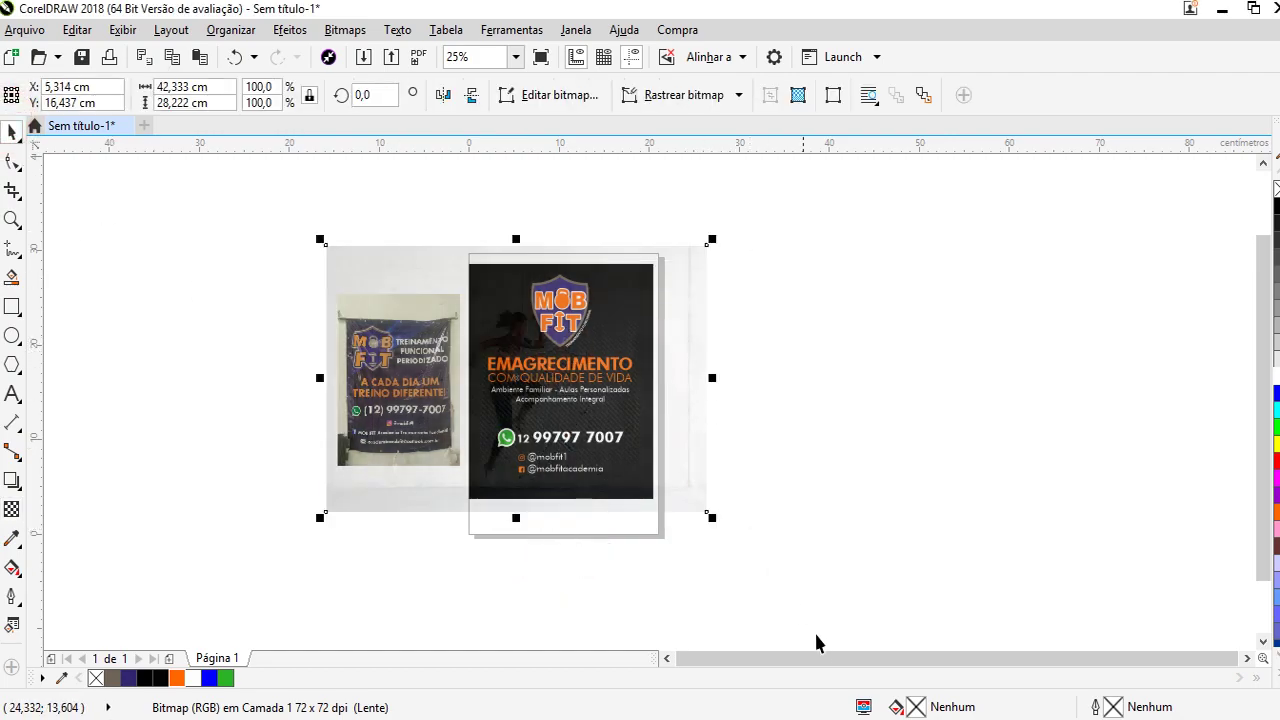
{"action": "left_click_drag", "start_coordinate": [710, 521], "coordinate": [726, 529]}
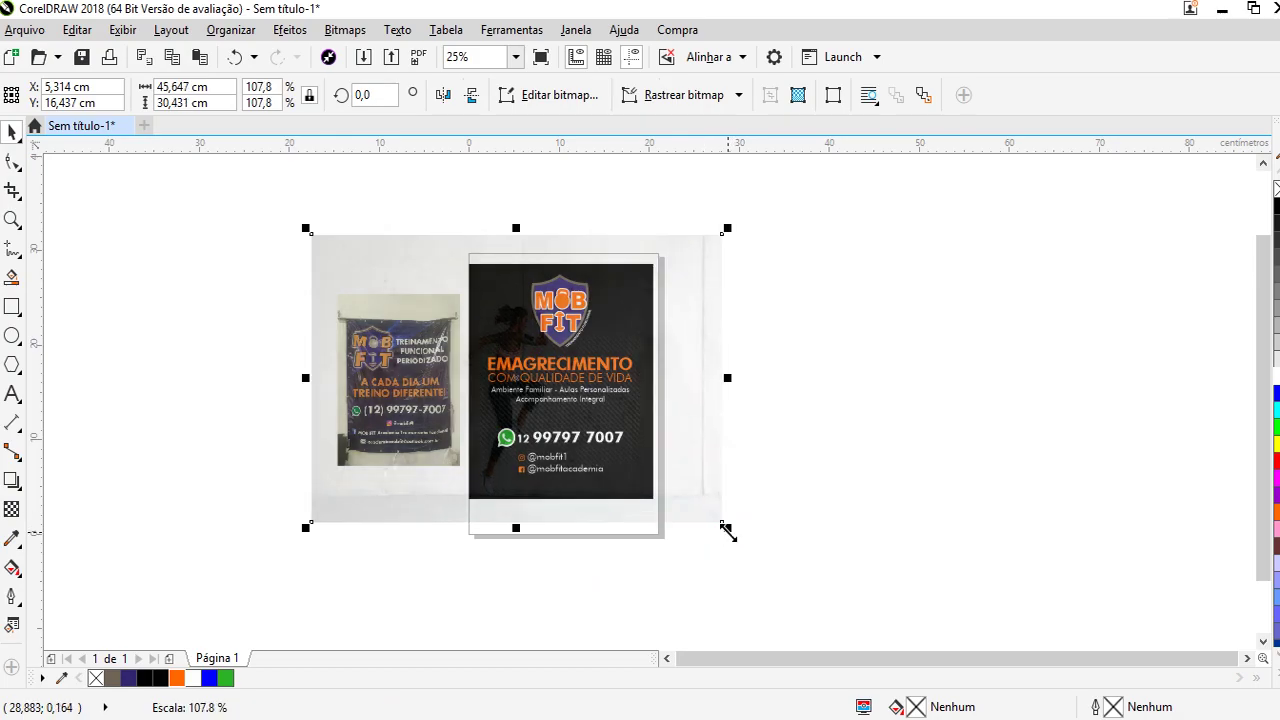
{"action": "left_click_drag", "start_coordinate": [713, 347], "coordinate": [706, 348]}
Send the workout photo to the back of the page and PowerClip it inside the black banner rectangle
{"action": "right_click", "coordinate": [705, 348]}
{"action": "mouse_move", "coordinate": [873, 525]}
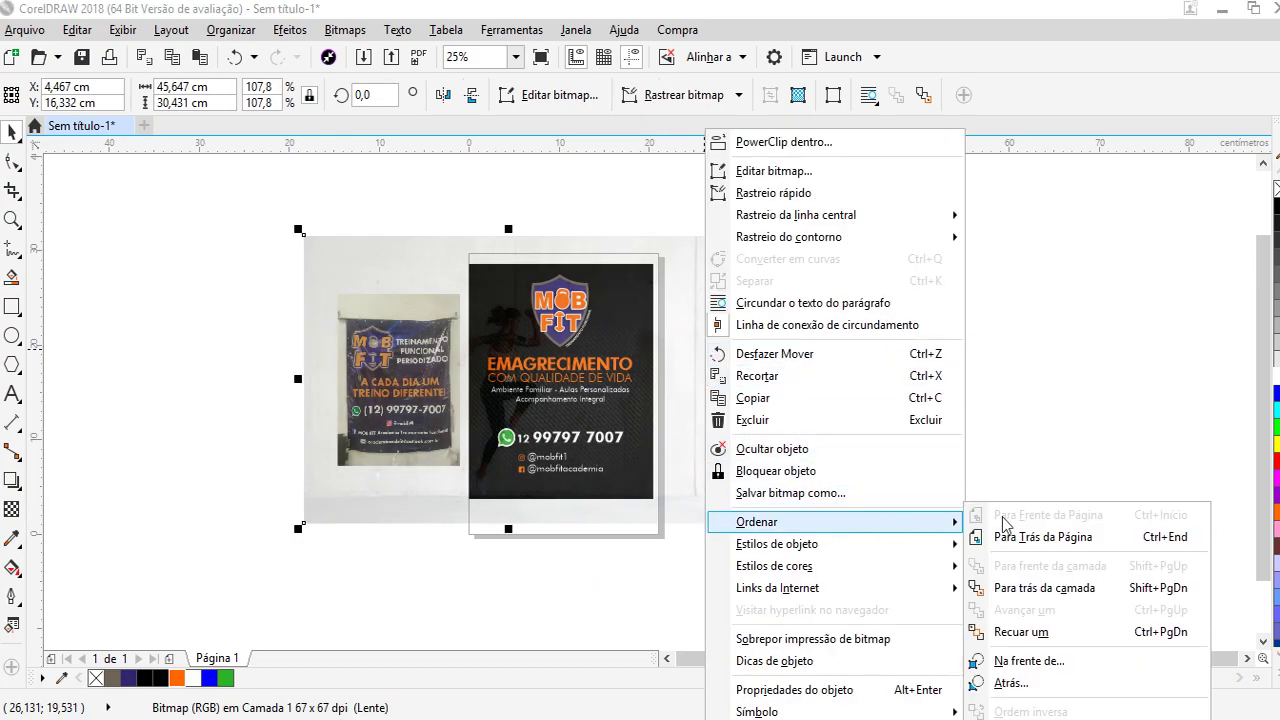
{"action": "left_click", "coordinate": [1043, 534]}
{"action": "right_click", "coordinate": [701, 310]}
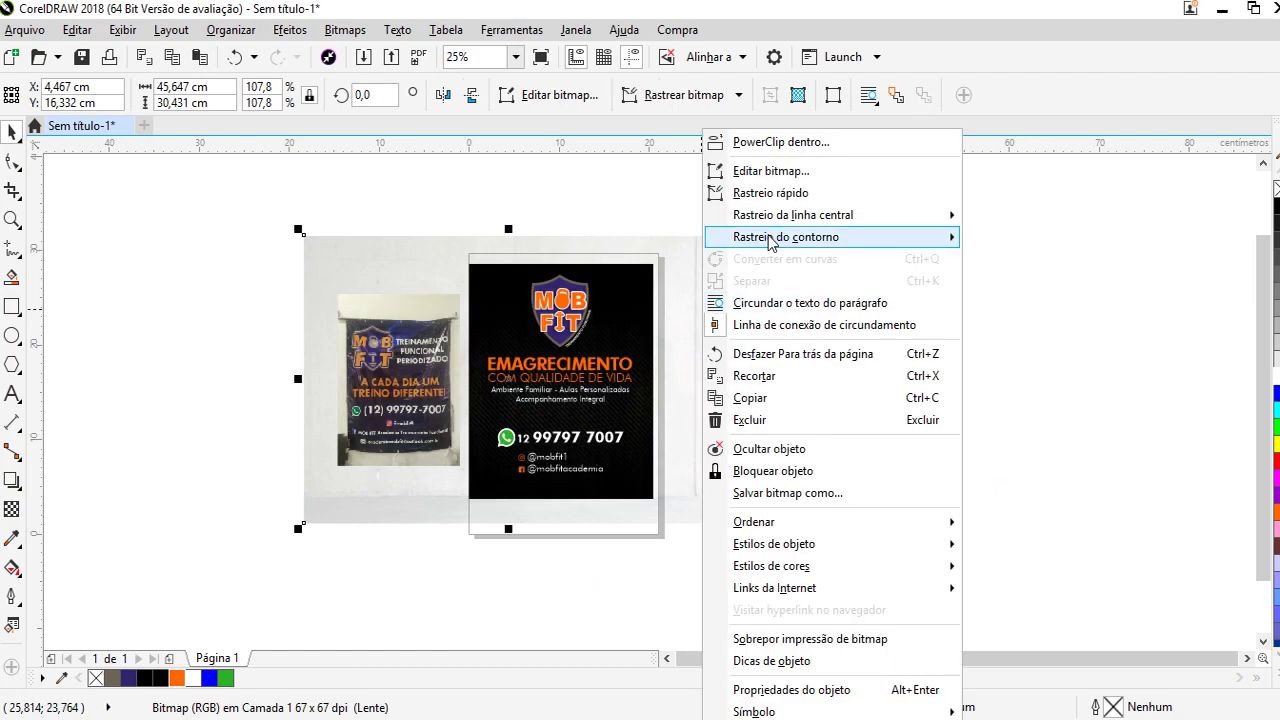
{"action": "left_click", "coordinate": [777, 143]}
{"action": "left_click", "coordinate": [648, 310]}
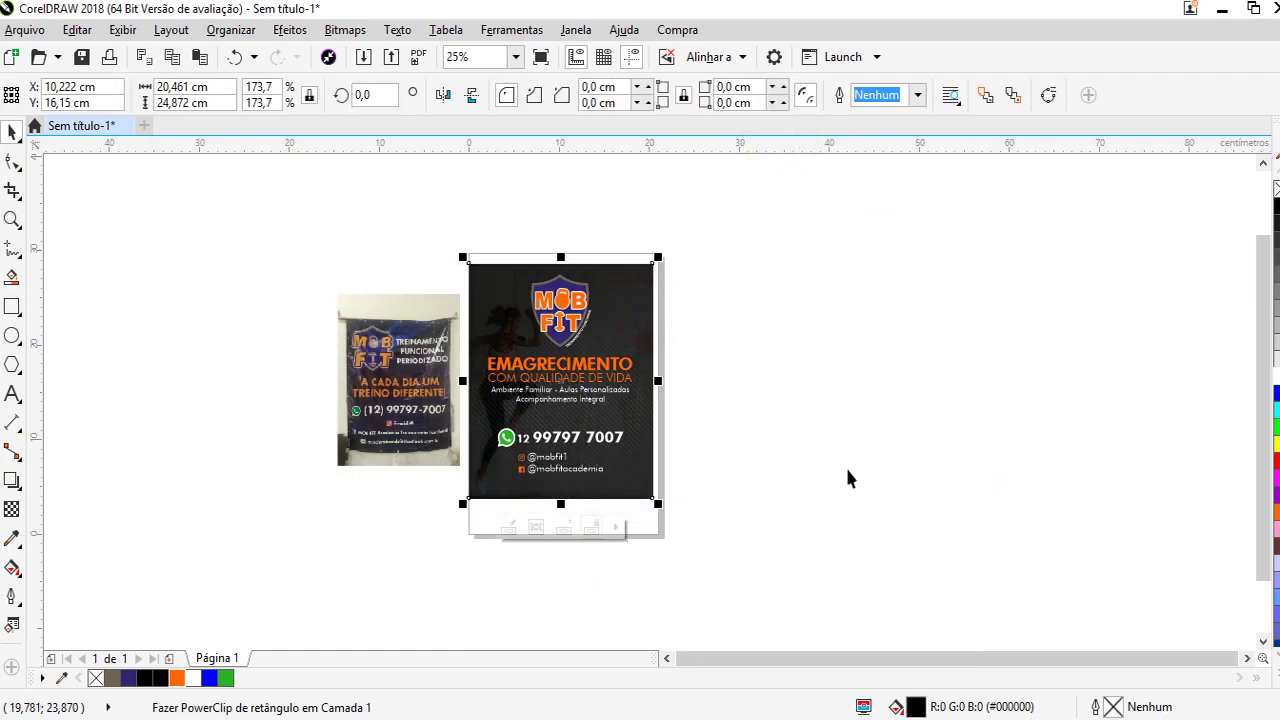
{"action": "left_click", "coordinate": [849, 465]}
Open the banner's PowerClip contents for editing and select the workout photo
{"action": "scroll", "coordinate": [604, 361], "scroll_direction": "up", "scroll_amount": 2}
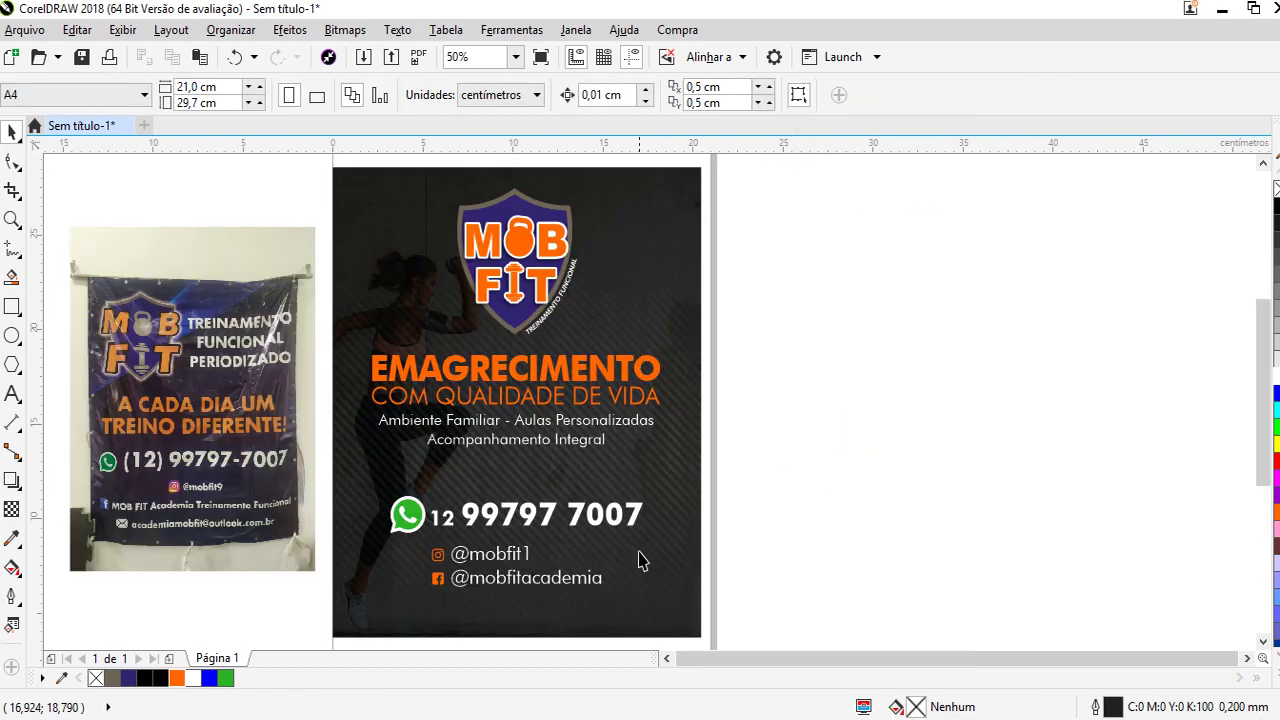
{"action": "double_click", "coordinate": [647, 293]}
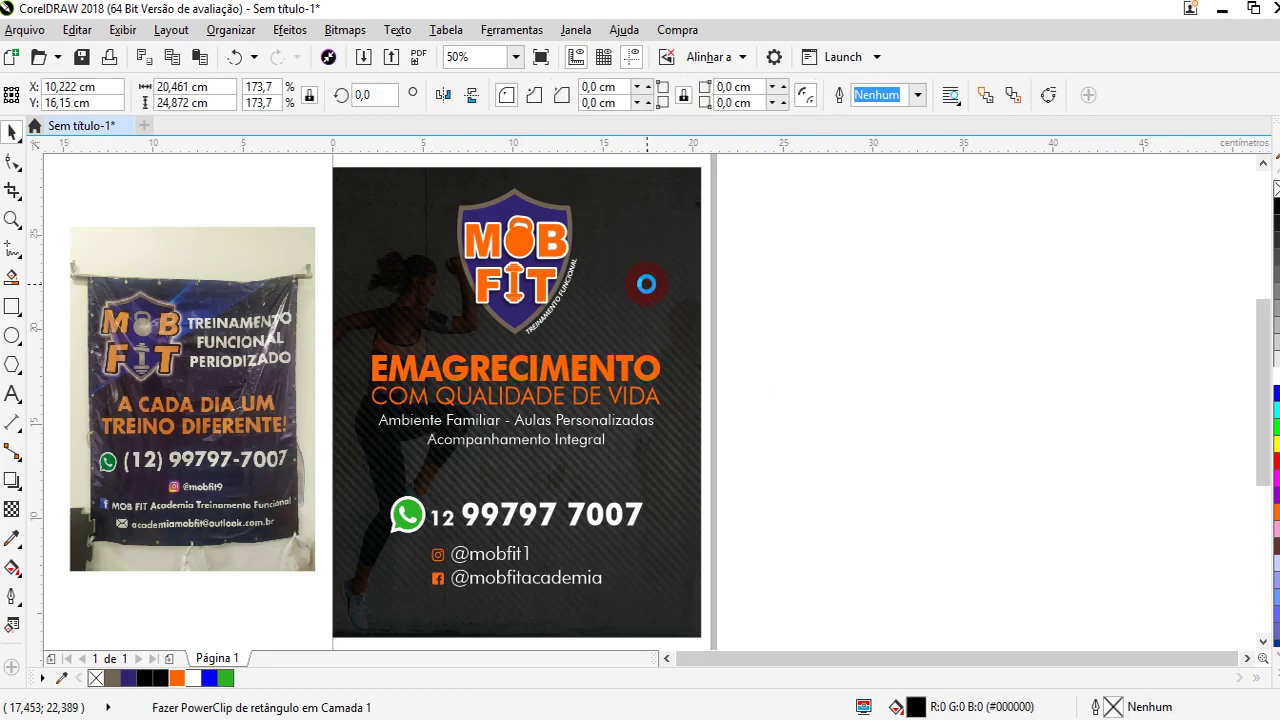
{"action": "left_click", "coordinate": [645, 365]}
Try fading the workout photo horizontally with a linear transparency and undo it
{"action": "left_click", "coordinate": [12, 510]}
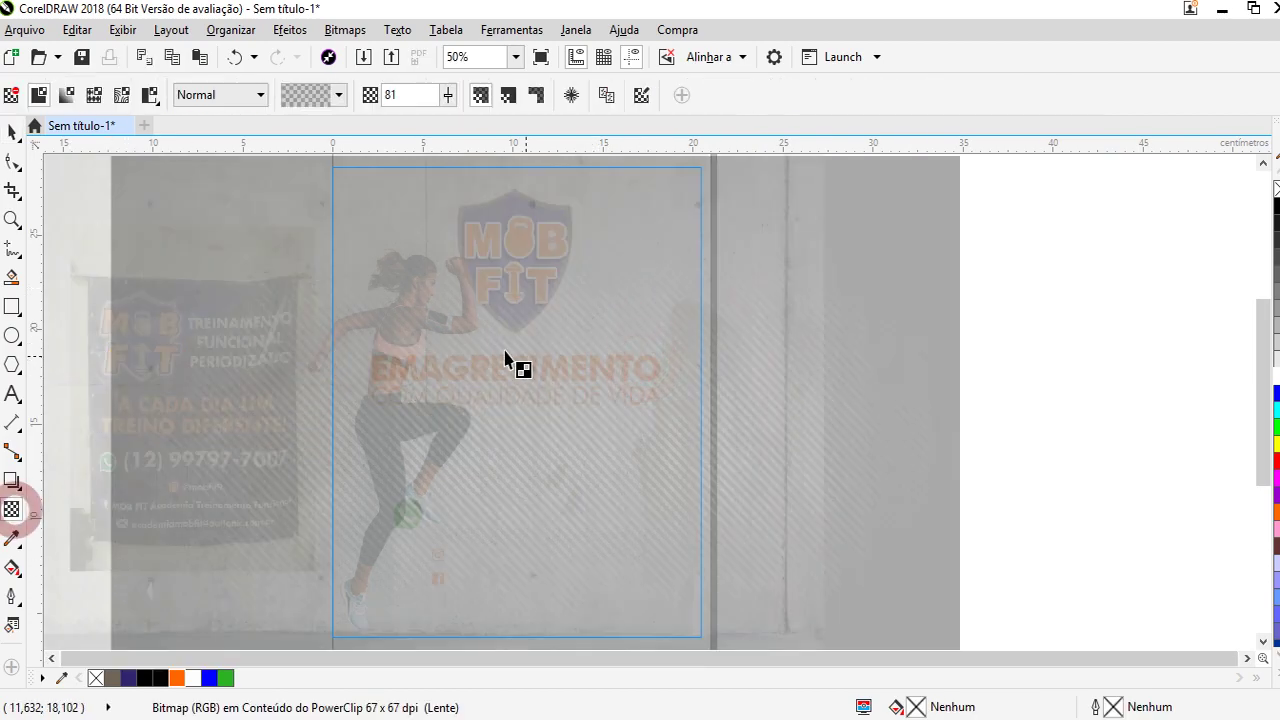
{"action": "scroll", "coordinate": [509, 463], "scroll_direction": "down", "scroll_amount": 2}
{"action": "left_click_drag", "start_coordinate": [414, 432], "coordinate": [654, 432]}
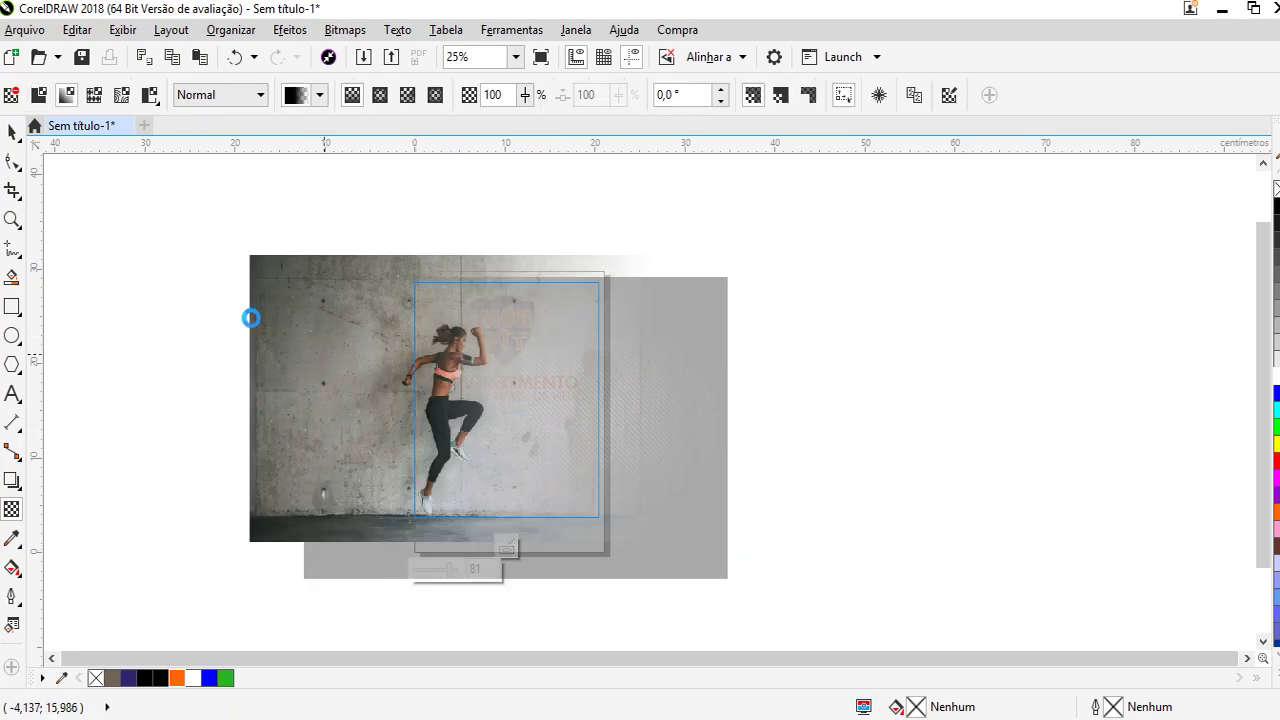
{"action": "key", "text": "ctrl+z"}
Convert the workout photo to a 300 dpi CMYK (32 bit) bitmap with anti-aliasing and a transparent background
{"action": "left_click", "coordinate": [12, 130]}
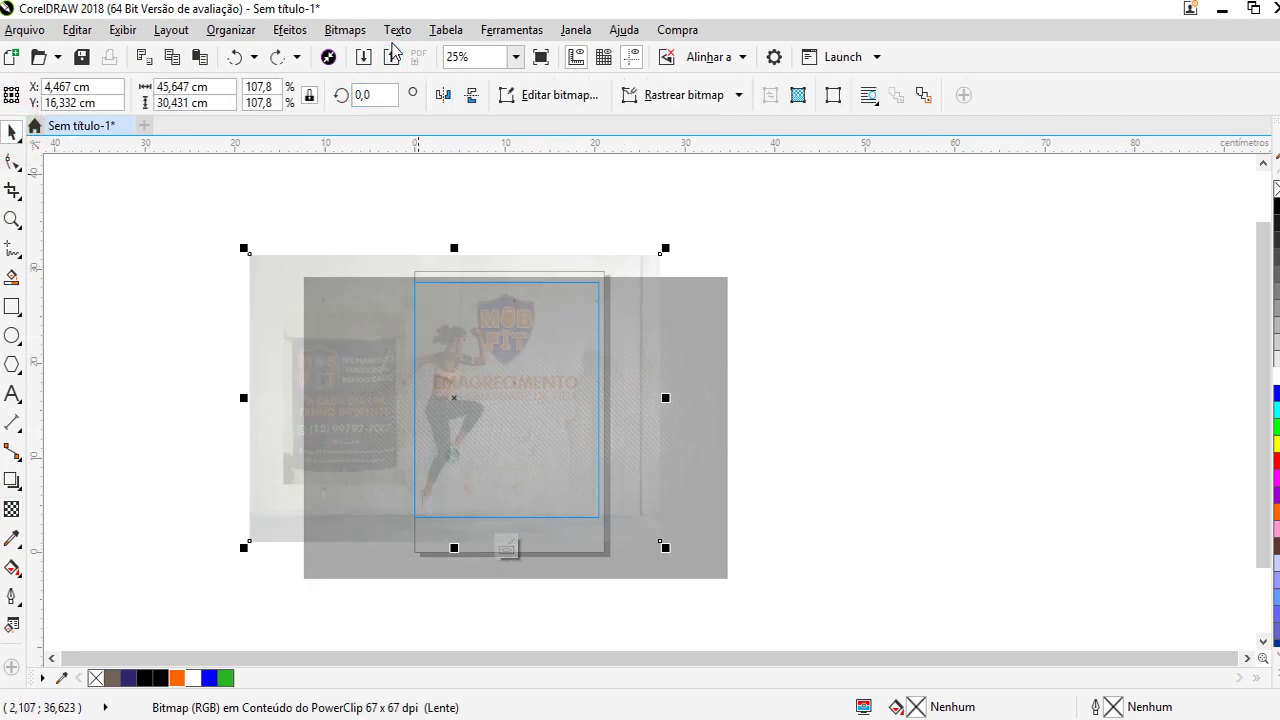
{"action": "left_click", "coordinate": [344, 29]}
{"action": "left_click", "coordinate": [370, 55]}
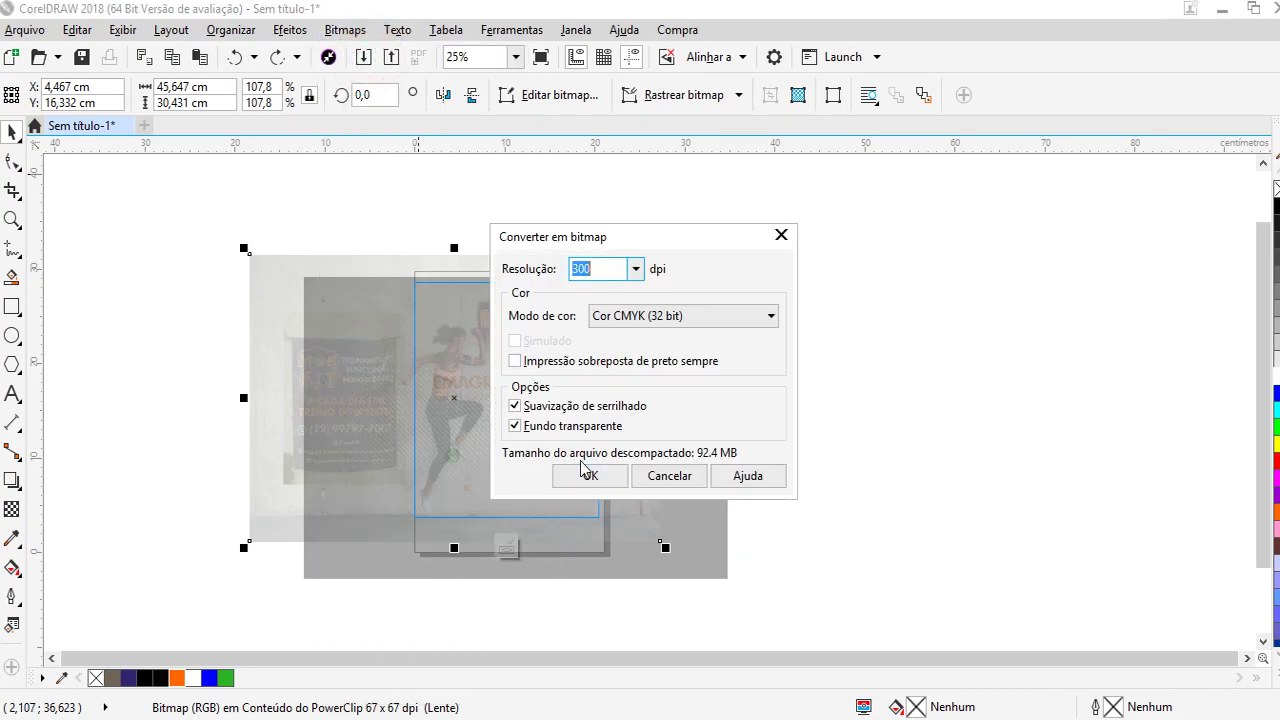
{"action": "left_click", "coordinate": [586, 475]}
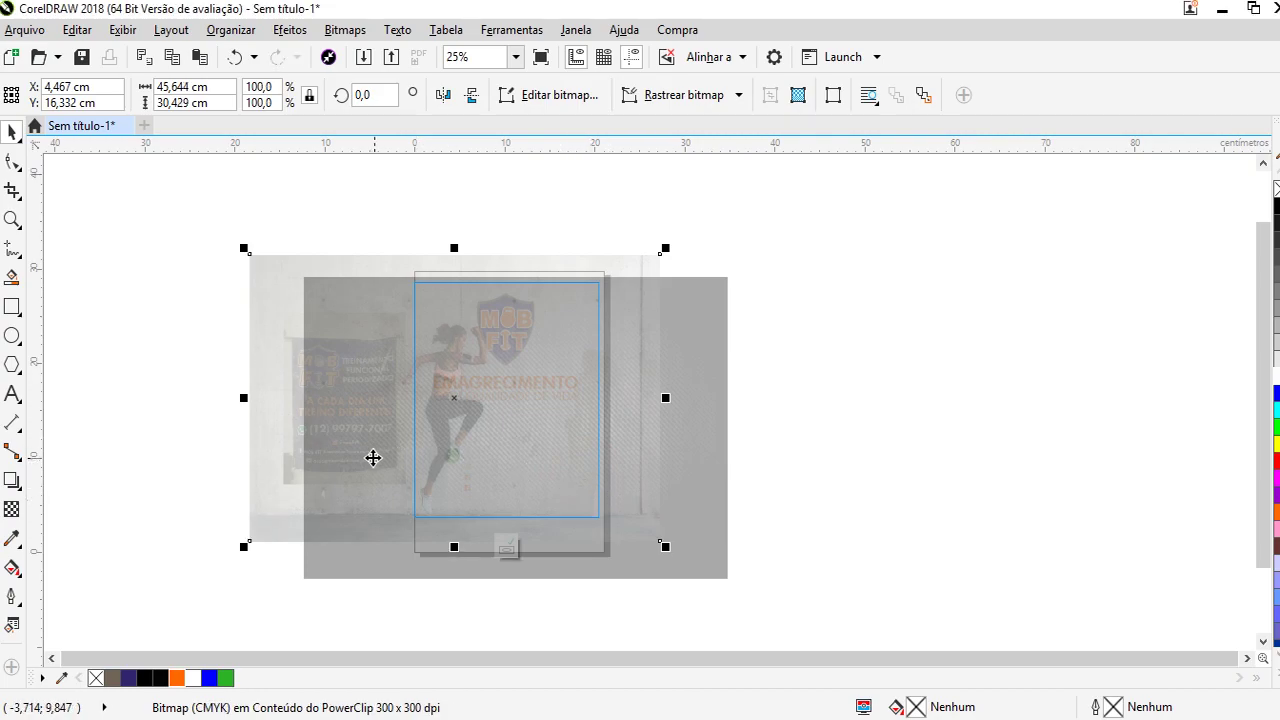
Apply a horizontal linear transparency to the converted workout photo, fading it from the runner towards the banner's right side
{"action": "left_click", "coordinate": [12, 509]}
{"action": "left_click_drag", "start_coordinate": [426, 408], "coordinate": [590, 410]}
{"action": "key", "text": "space"}
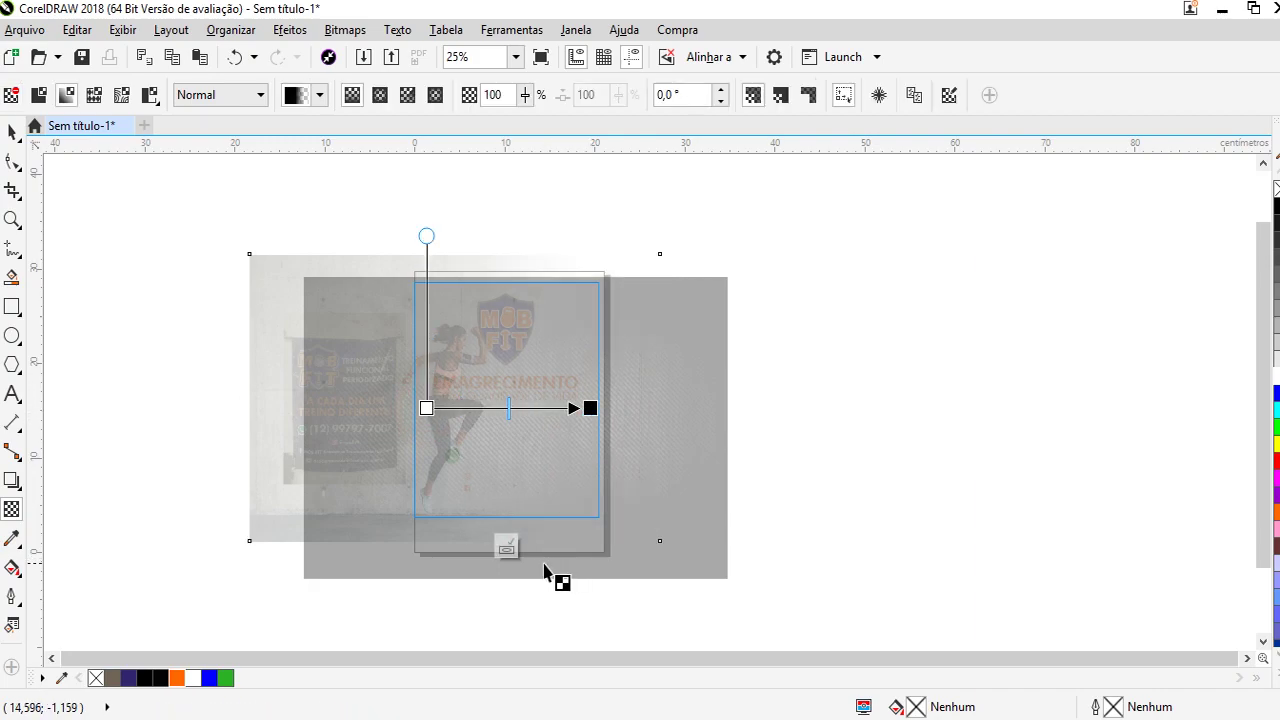
{"action": "left_click", "coordinate": [509, 547]}
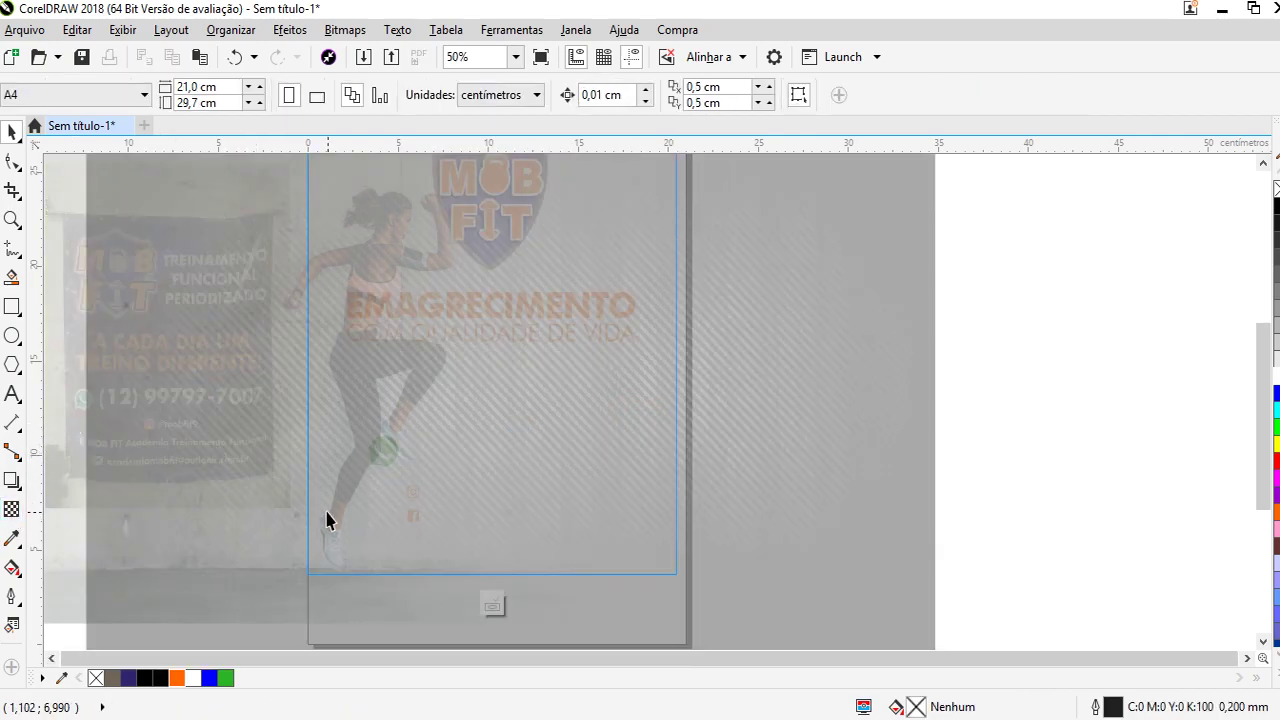
Move the photo's transparency start just past the banner's left edge, pull its end and midpoint inward, and finish editing the PowerClip
{"action": "left_click", "coordinate": [11, 507]}
{"action": "left_click", "coordinate": [371, 363]}
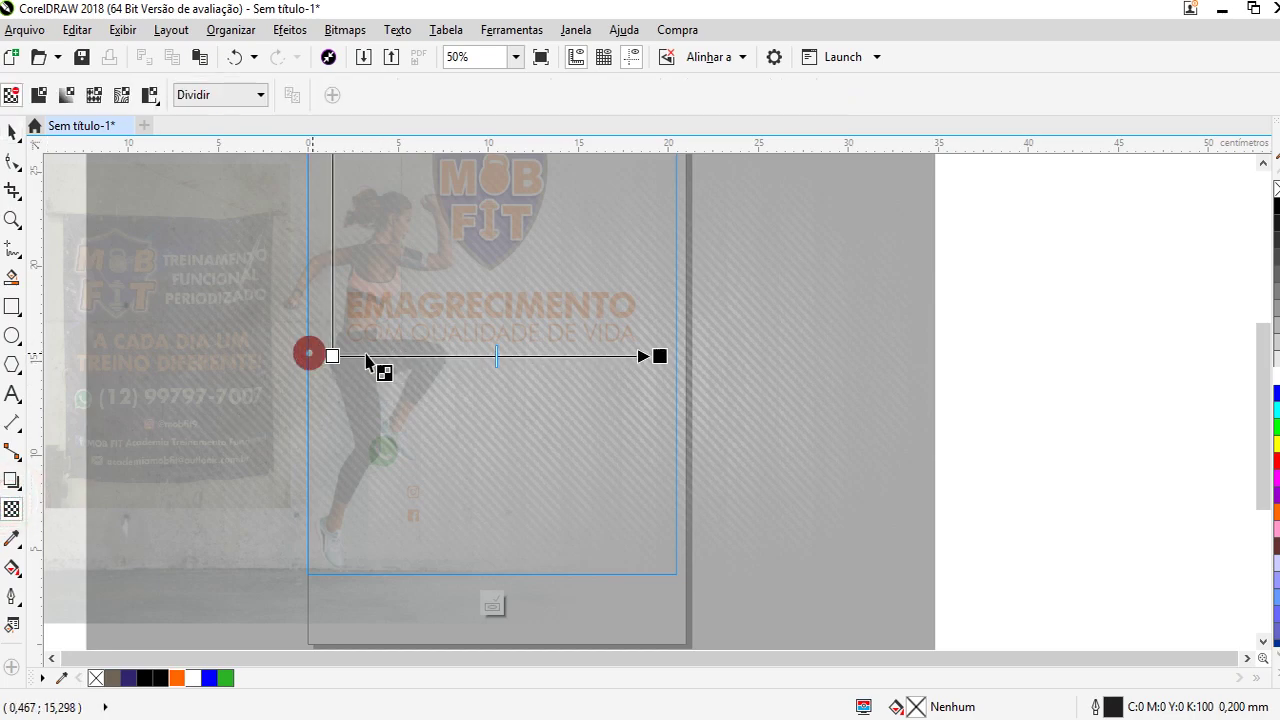
{"action": "left_click_drag", "start_coordinate": [332, 353], "coordinate": [290, 356]}
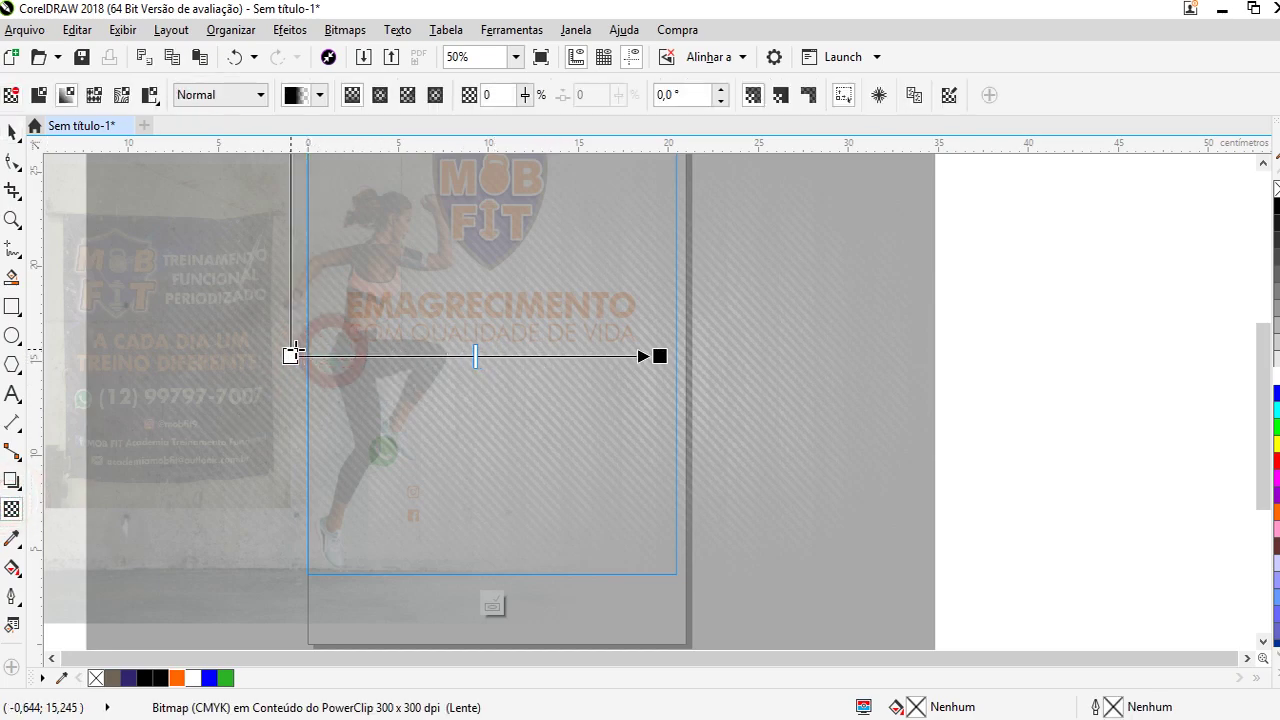
{"action": "left_click_drag", "start_coordinate": [662, 357], "coordinate": [526, 356]}
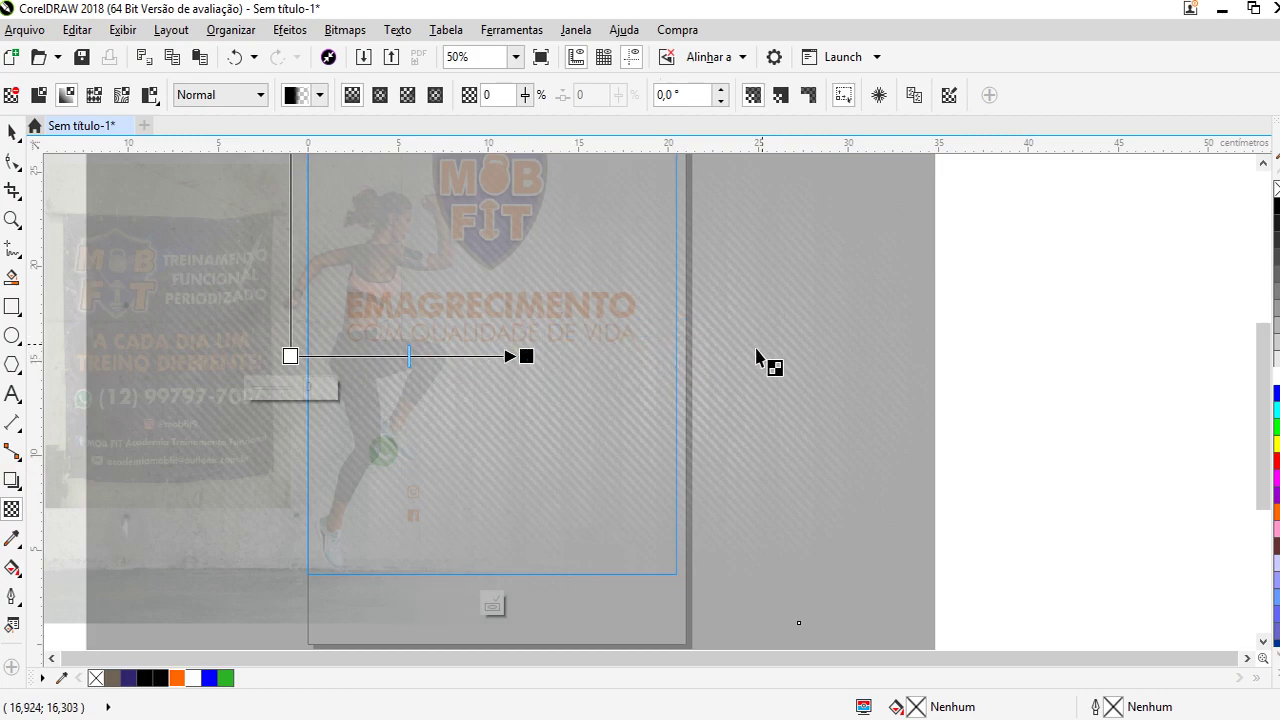
{"action": "left_click_drag", "start_coordinate": [409, 357], "coordinate": [390, 360]}
{"action": "left_click", "coordinate": [494, 605]}
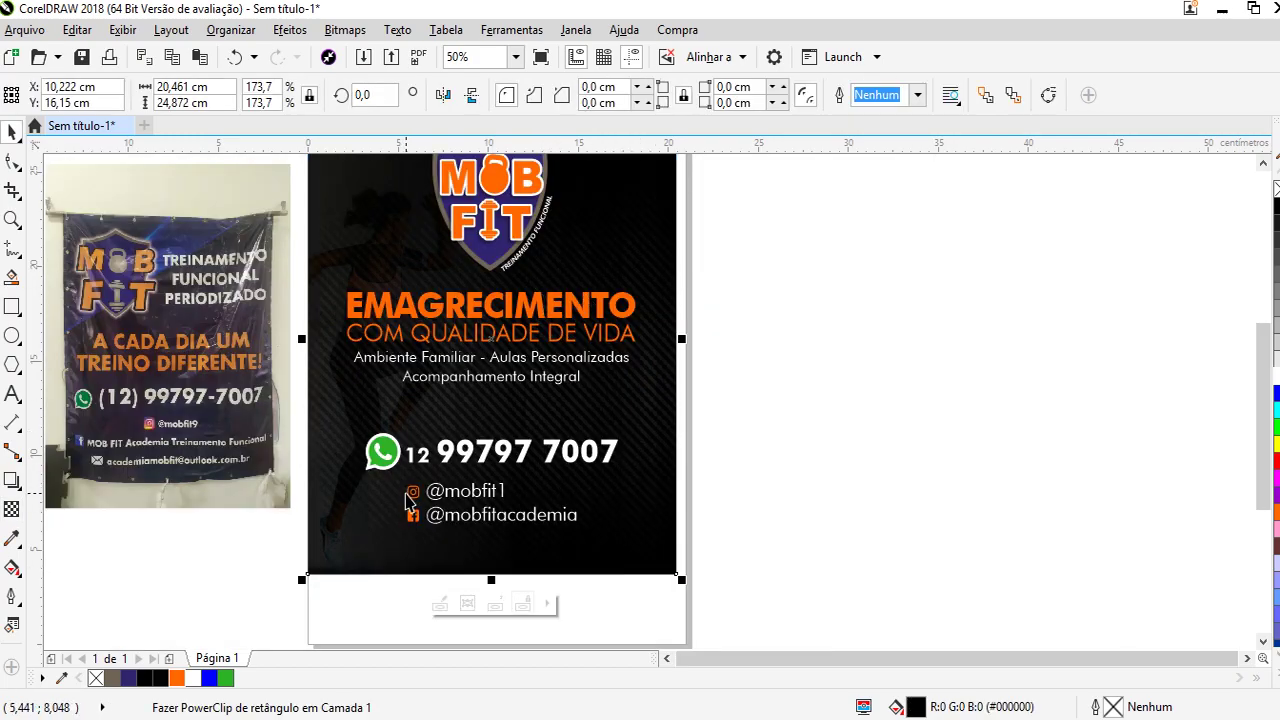
Reopen the banner's PowerClip contents, fine-tune the uniform transparency of the dark textured image, and finish editing
{"action": "scroll", "coordinate": [748, 363], "scroll_direction": "down", "scroll_amount": 1}
{"action": "left_click", "coordinate": [674, 415]}
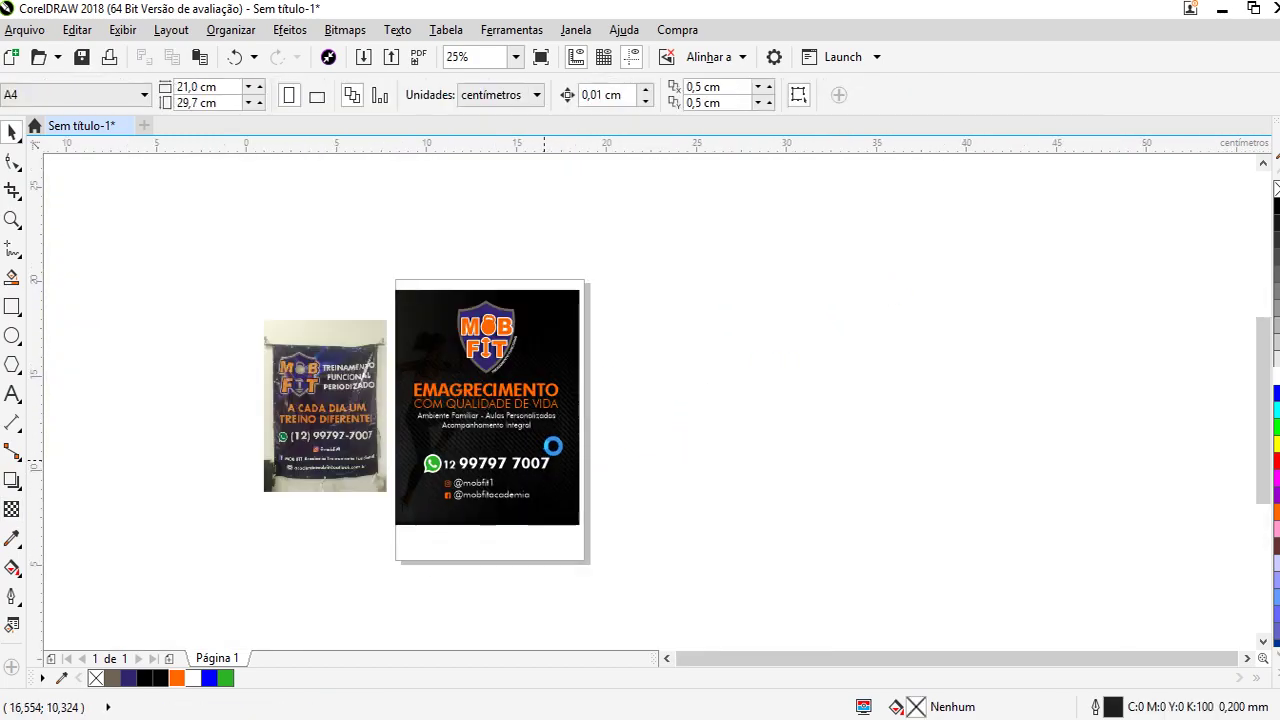
{"action": "scroll", "coordinate": [550, 468], "scroll_direction": "up", "scroll_amount": 1}
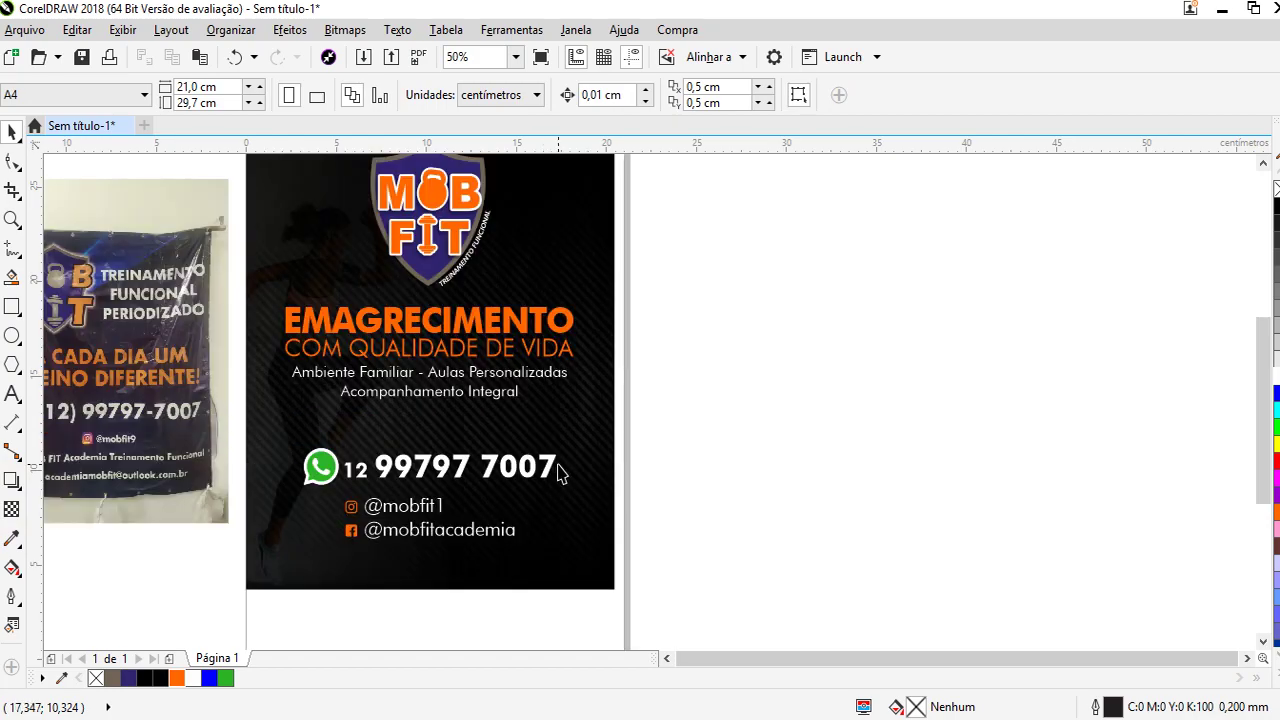
{"action": "left_click", "coordinate": [606, 500]}
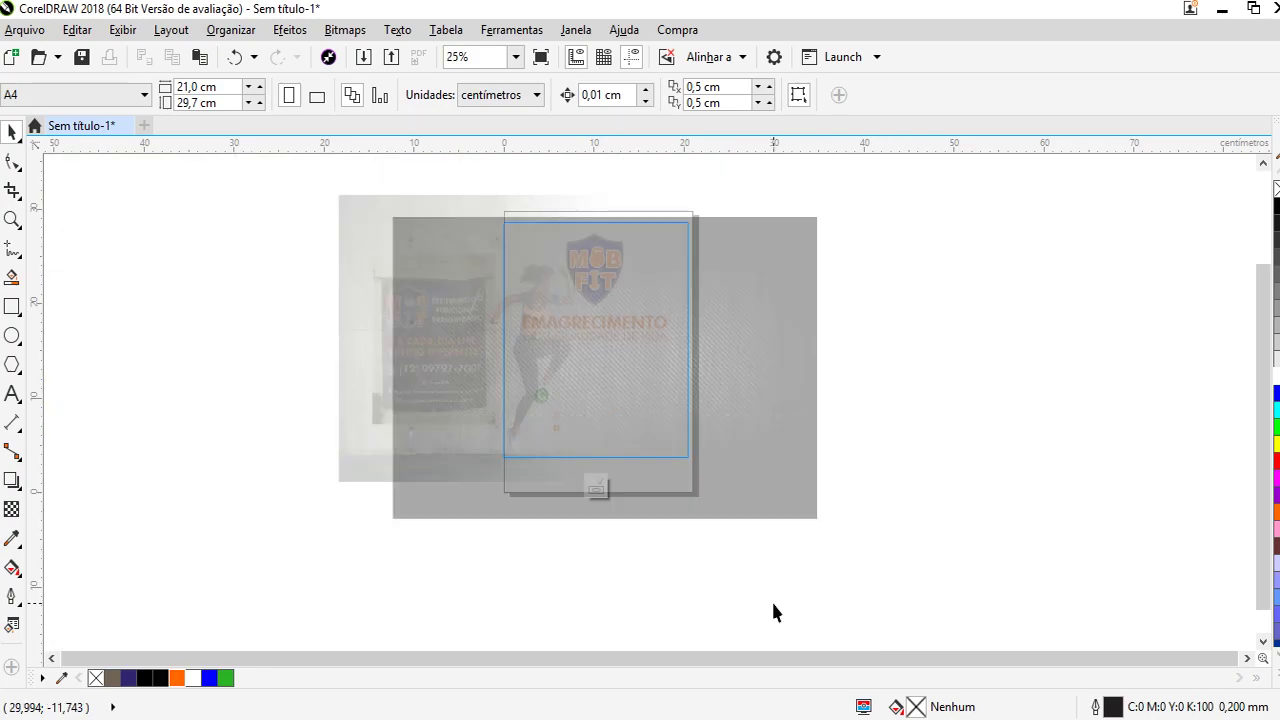
{"action": "left_click", "coordinate": [753, 512]}
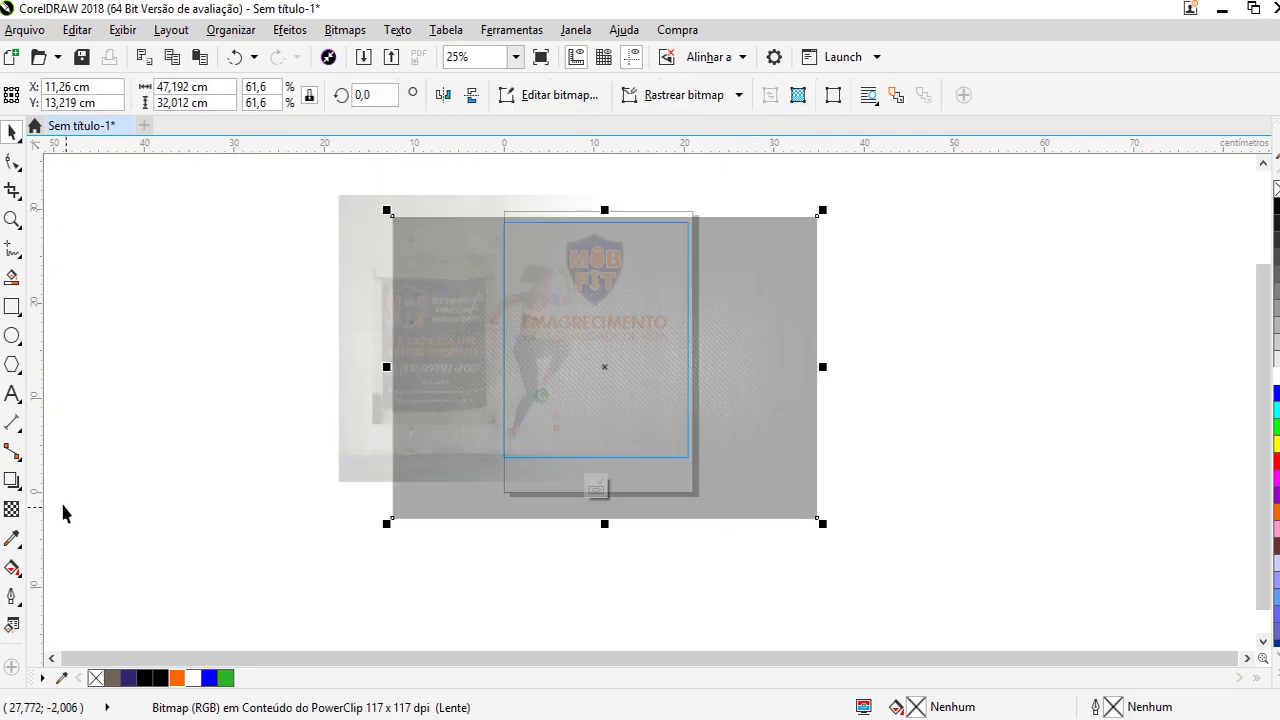
{"action": "left_click", "coordinate": [12, 509]}
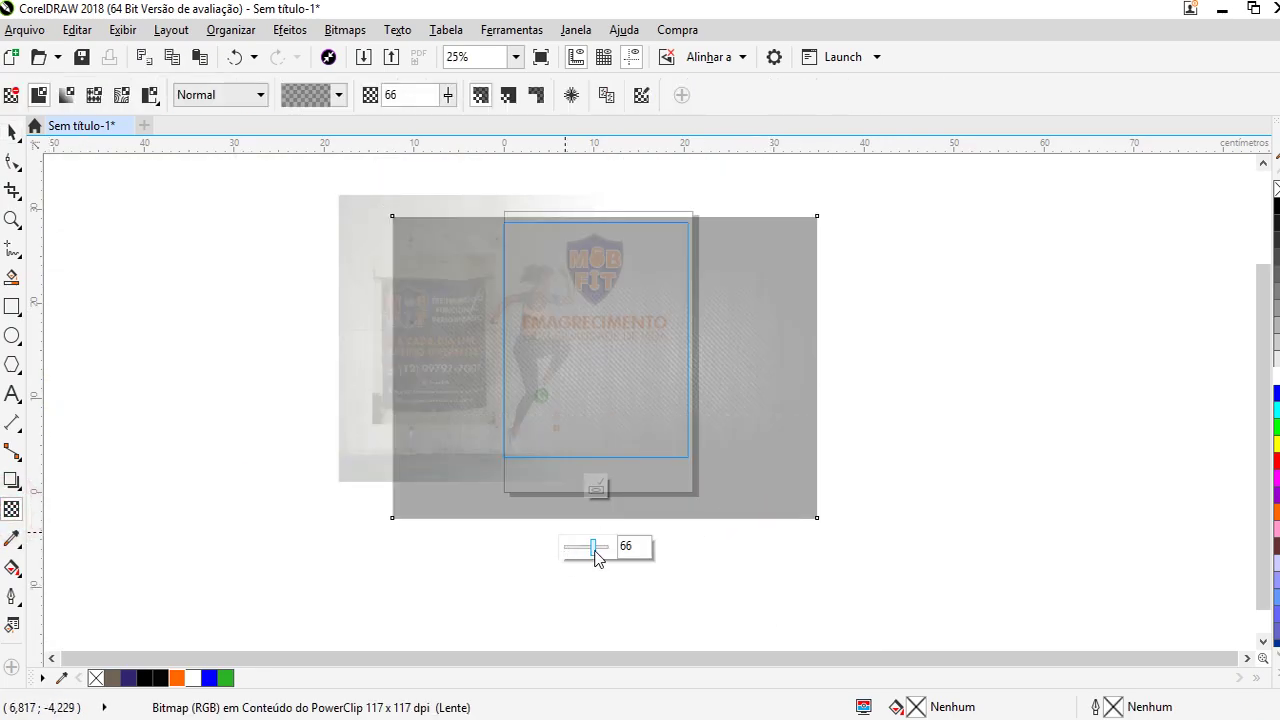
{"action": "left_click", "coordinate": [597, 550]}
{"action": "left_click", "coordinate": [597, 489]}
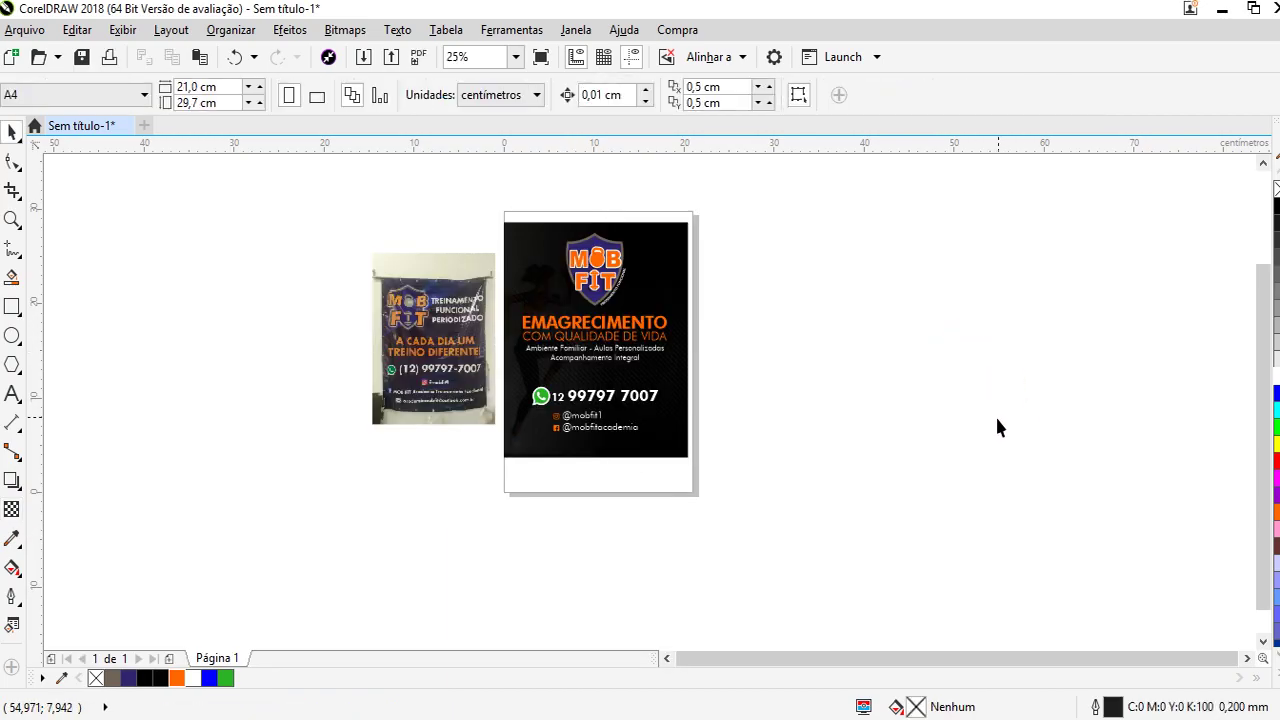
Add a drop shadow with opacity 50 and feathering 15 to the EMAGRECIMENTO and COM QUALIDADE DE VIDA lines
{"action": "key", "text": "F4"}
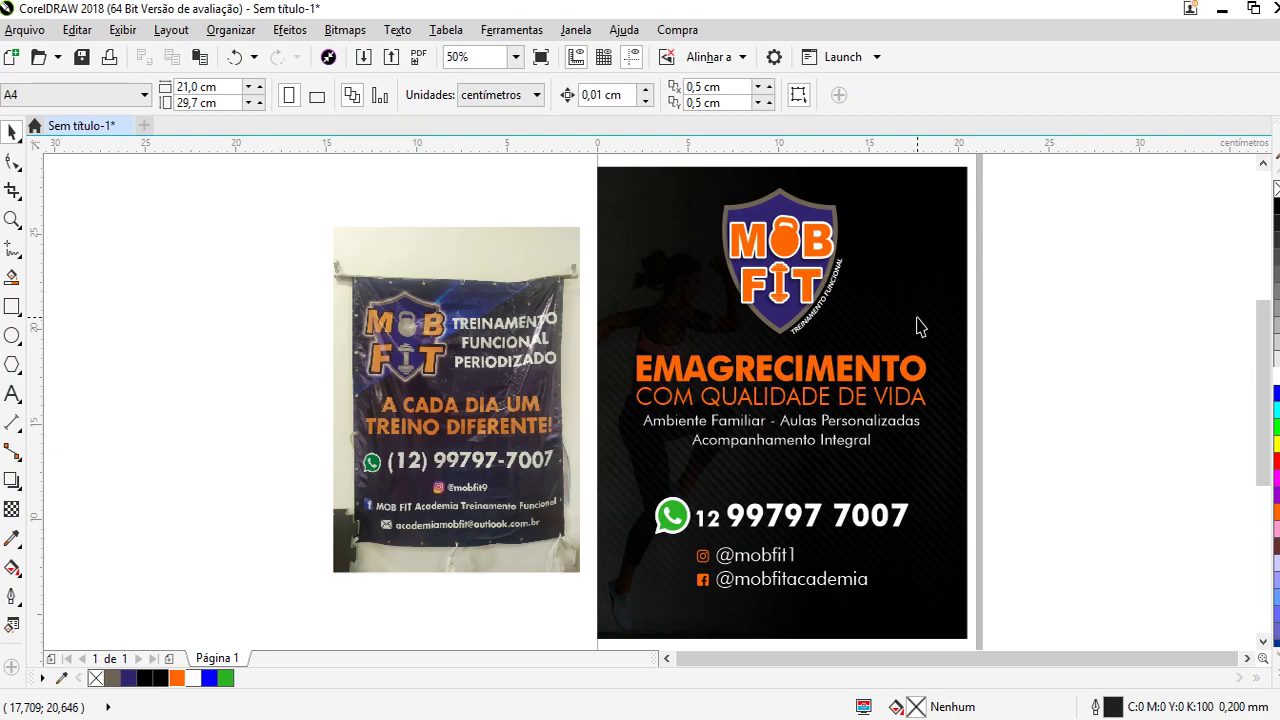
{"action": "left_click_drag", "start_coordinate": [1071, 334], "coordinate": [573, 430]}
{"action": "left_click", "coordinate": [14, 482]}
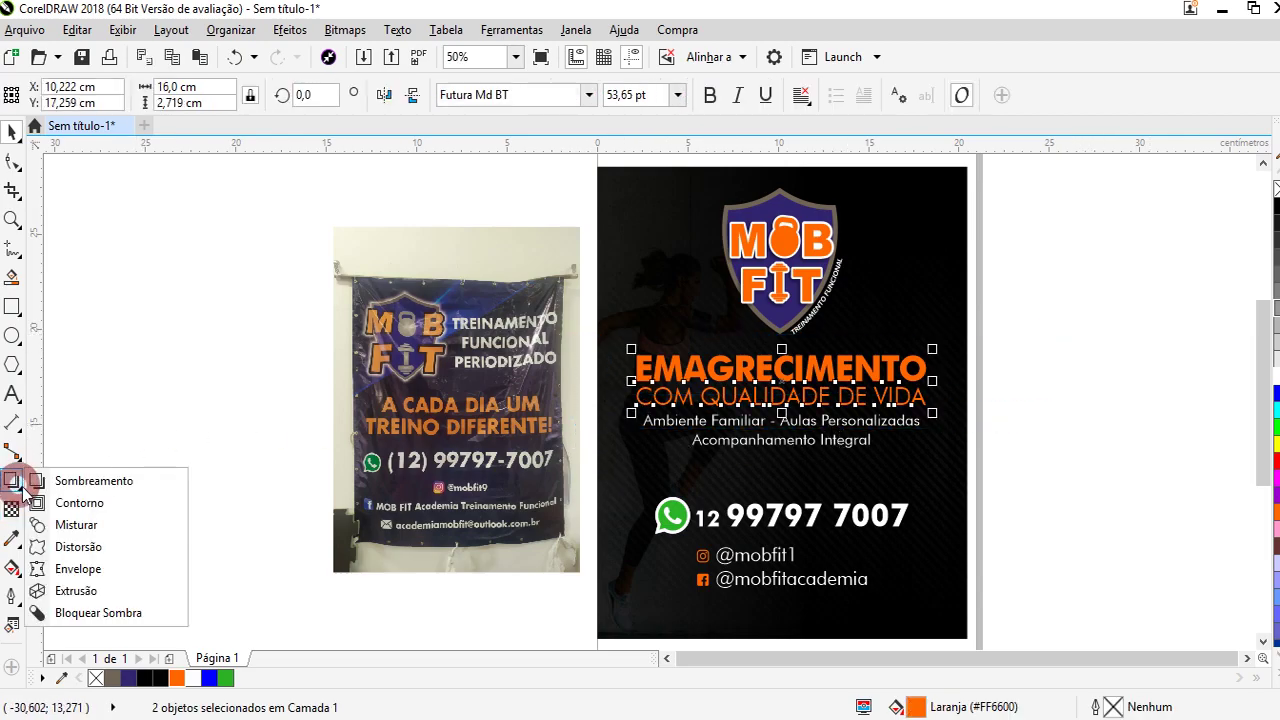
{"action": "left_click", "coordinate": [79, 483]}
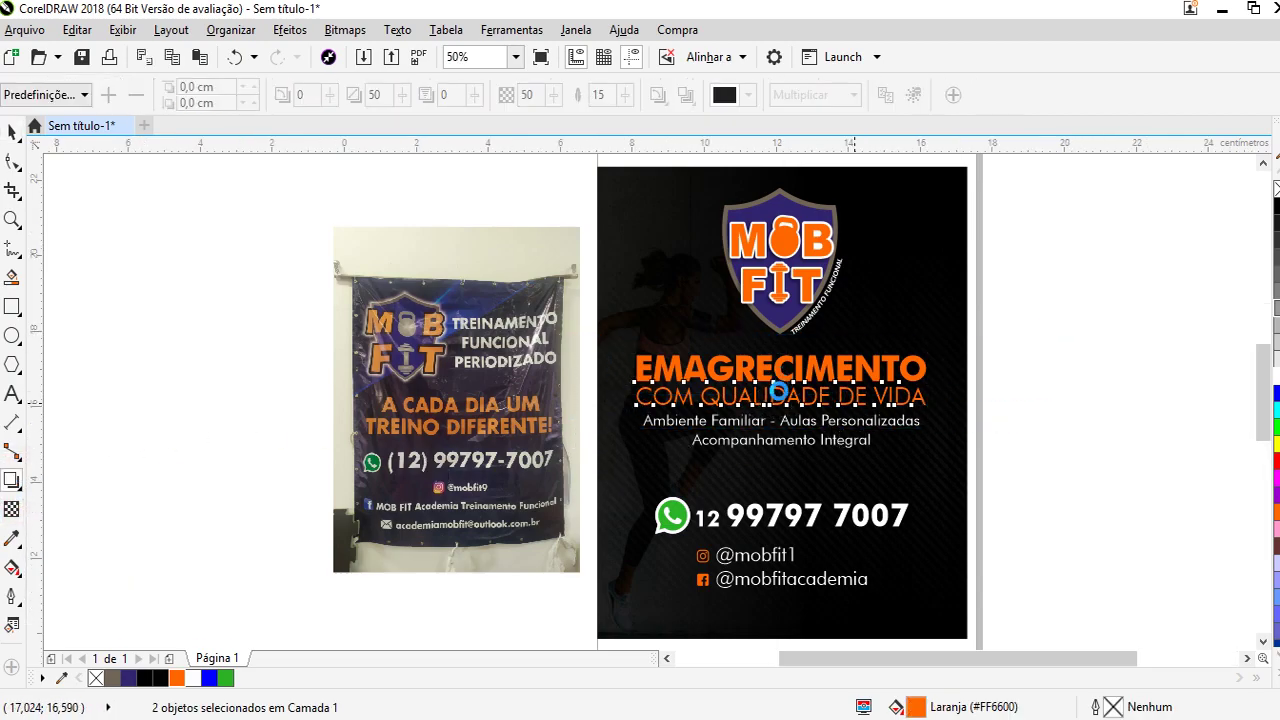
{"action": "scroll", "coordinate": [766, 398], "scroll_direction": "up", "scroll_amount": 2}
{"action": "mouse_move", "coordinate": [648, 405]}
{"action": "left_mouse_down"}
{"action": "mouse_move", "coordinate": [660, 398]}
{"action": "mouse_move", "coordinate": [632, 414]}
{"action": "mouse_move", "coordinate": [644, 413]}
{"action": "left_mouse_up"}
Reduce the drop shadow offset of the two orange slogan lines to -0,047 cm and -0,055 cm
{"action": "scroll", "coordinate": [644, 413], "scroll_direction": "up", "scroll_amount": 4}
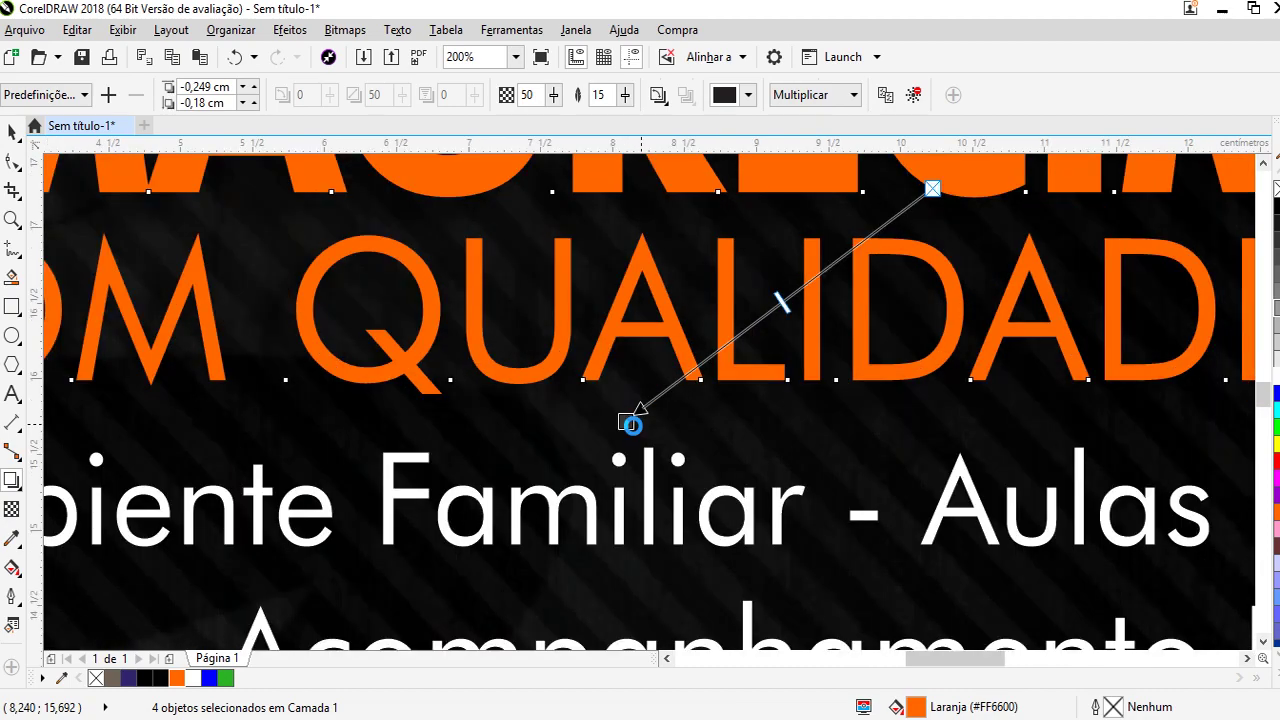
{"action": "left_click_drag", "start_coordinate": [625, 421], "coordinate": [758, 402]}
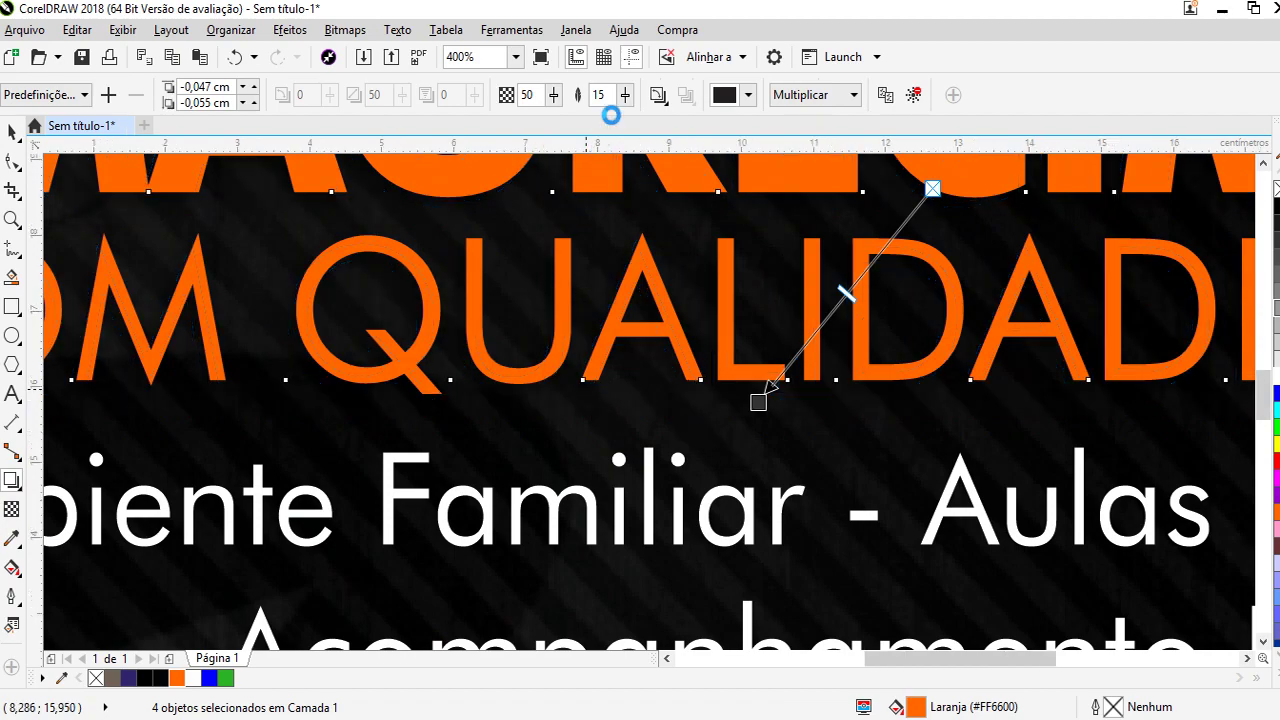
{"action": "key", "text": "F3"}
{"action": "scroll", "coordinate": [440, 215], "scroll_direction": "down", "scroll_amount": 4}
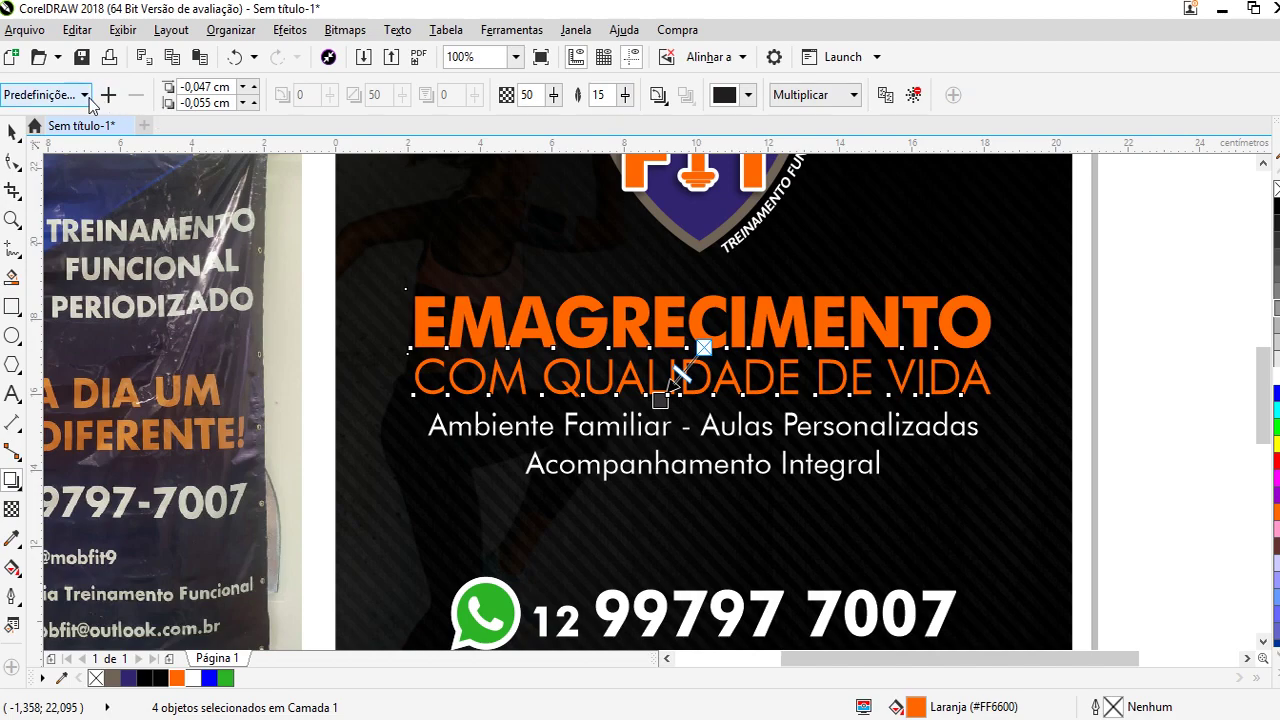
{"action": "left_click", "coordinate": [12, 131]}
{"action": "left_click", "coordinate": [1100, 278]}
{"action": "left_click", "coordinate": [965, 330]}
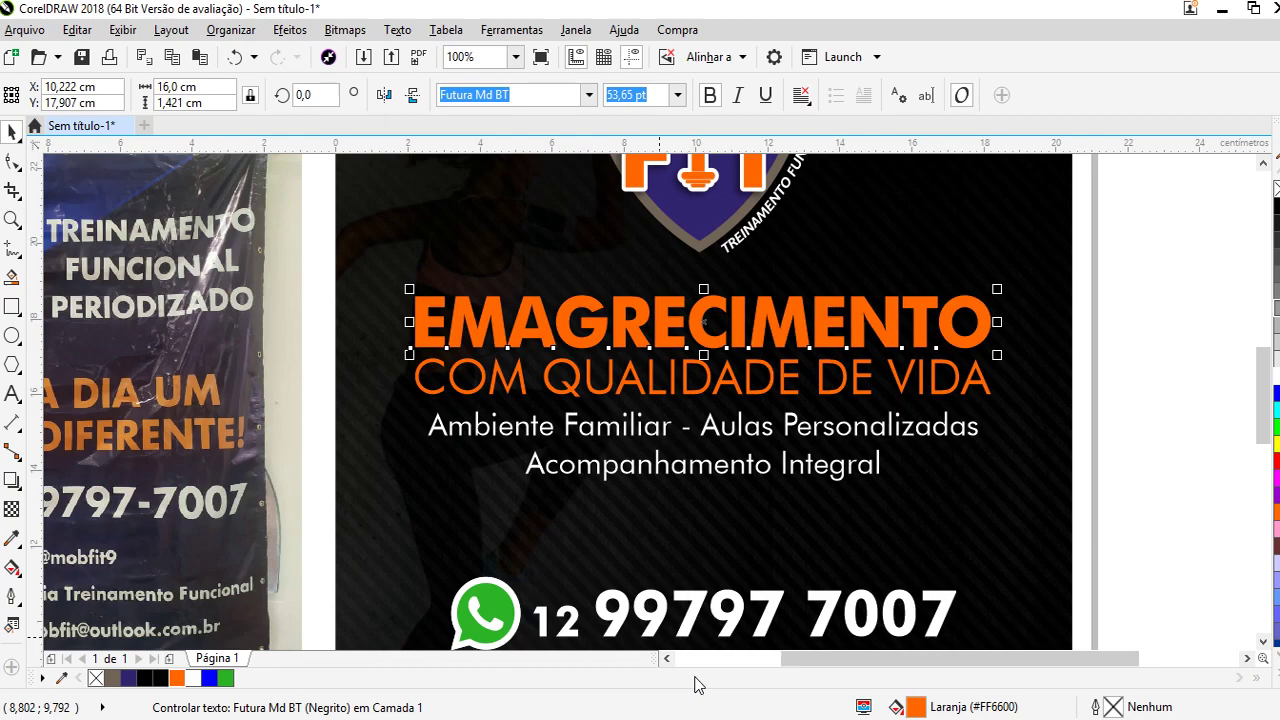
{"action": "left_click", "coordinate": [1112, 488]}
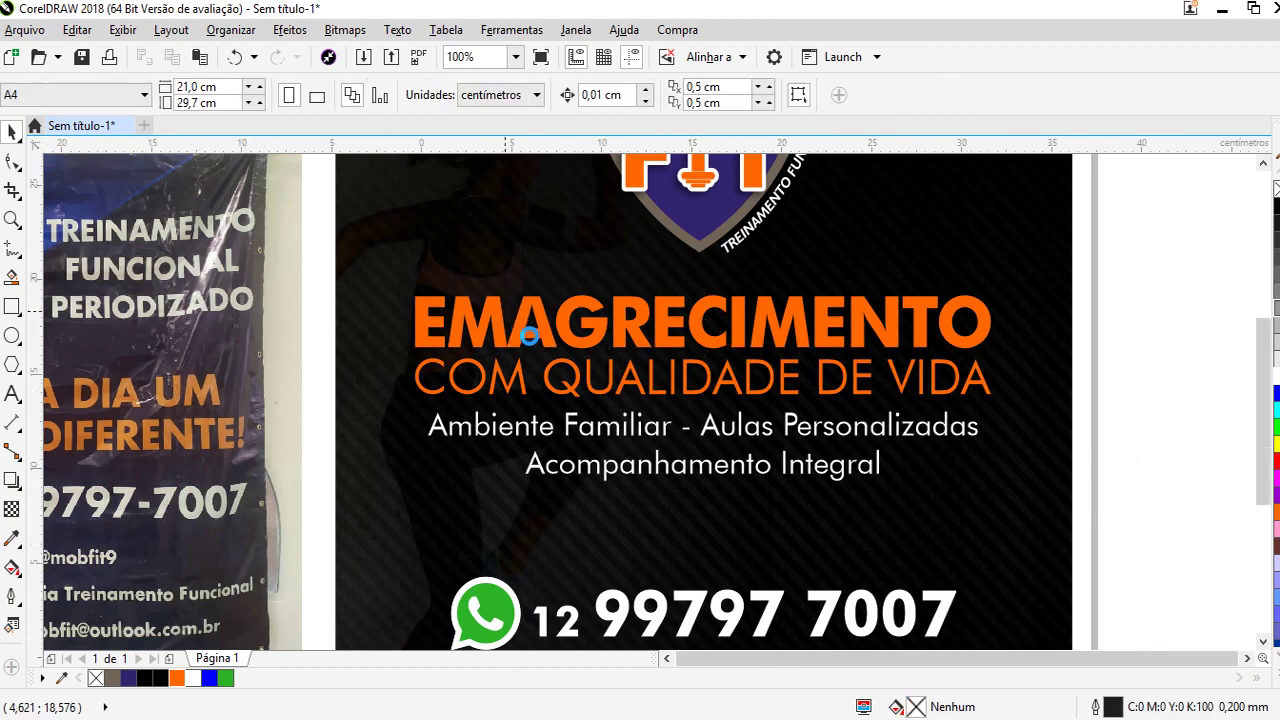
{"action": "scroll", "coordinate": [529, 335], "scroll_direction": "down", "scroll_amount": 1}
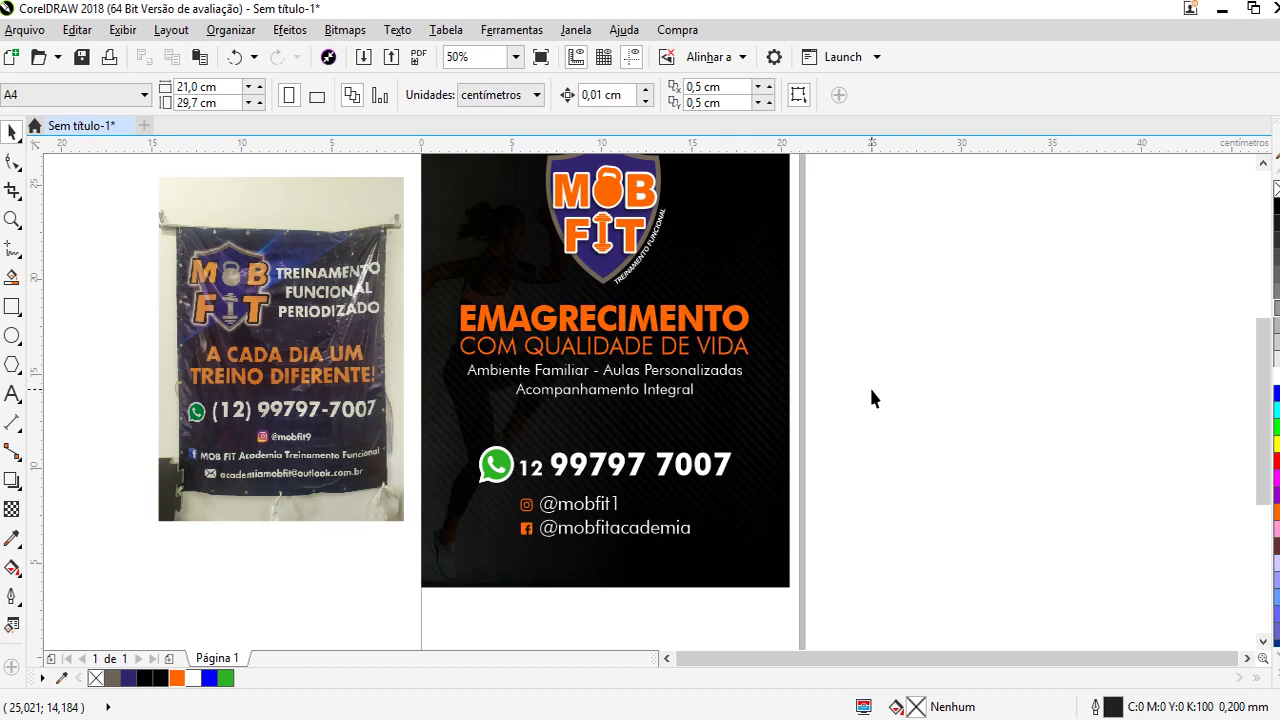
{"action": "scroll", "coordinate": [800, 331], "scroll_direction": "down", "scroll_amount": 2}
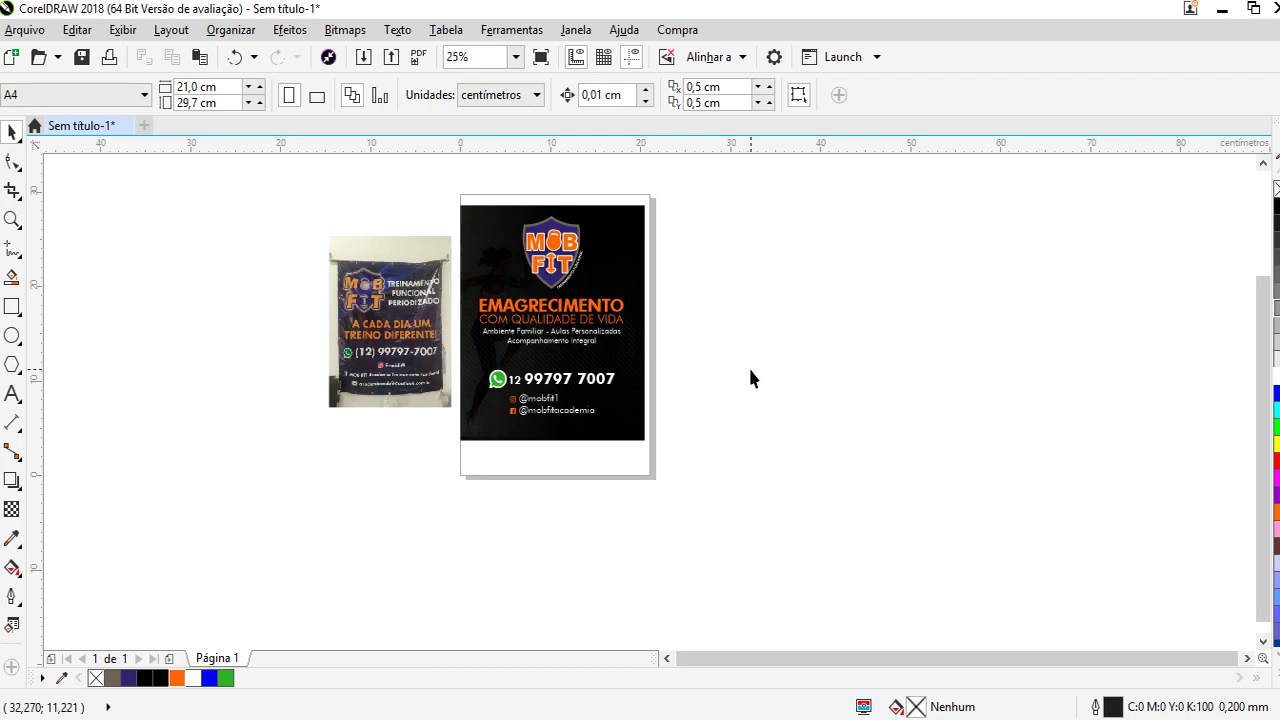
{"action": "scroll", "coordinate": [635, 334], "scroll_direction": "up", "scroll_amount": 2}
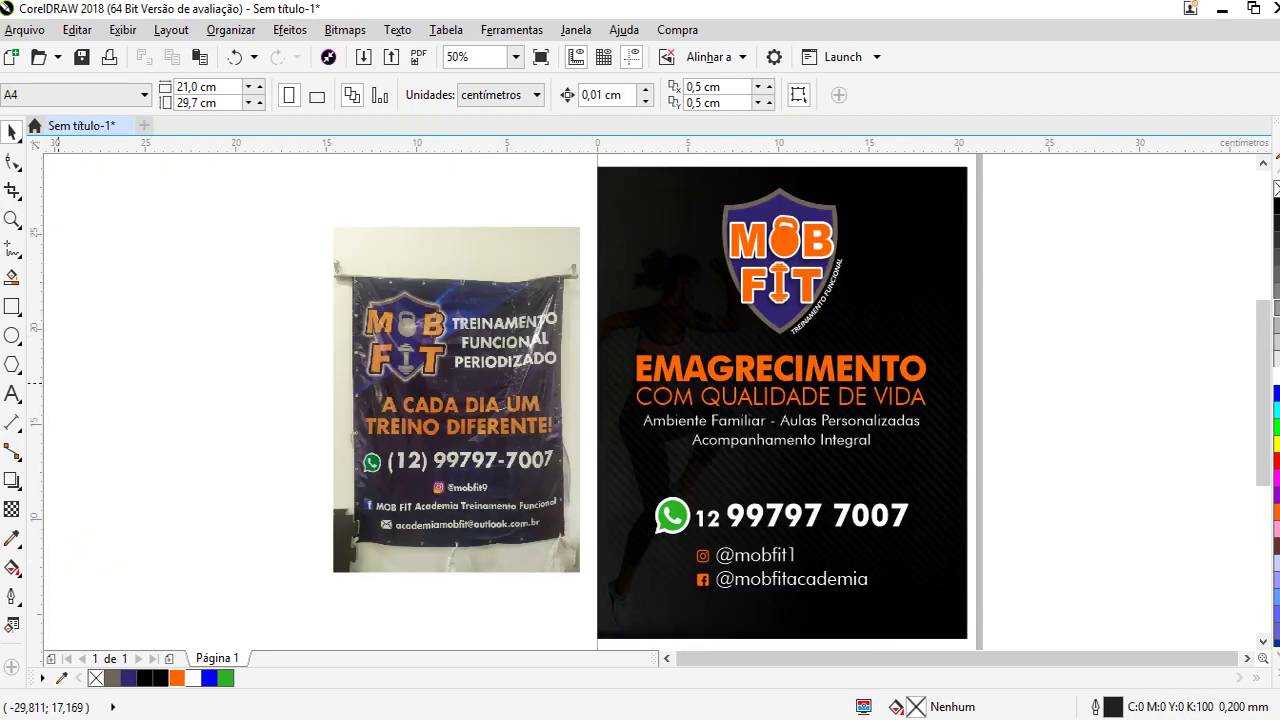
Draw a rectangle about 0.59 × 1.8 cm on the banner's left edge beside the phone number, with orange #FF6600 fill and no outline
{"action": "left_click", "coordinate": [12, 307]}
{"action": "scroll", "coordinate": [605, 516], "scroll_direction": "up", "scroll_amount": 1}
{"action": "left_click_drag", "start_coordinate": [573, 488], "coordinate": [594, 556]}
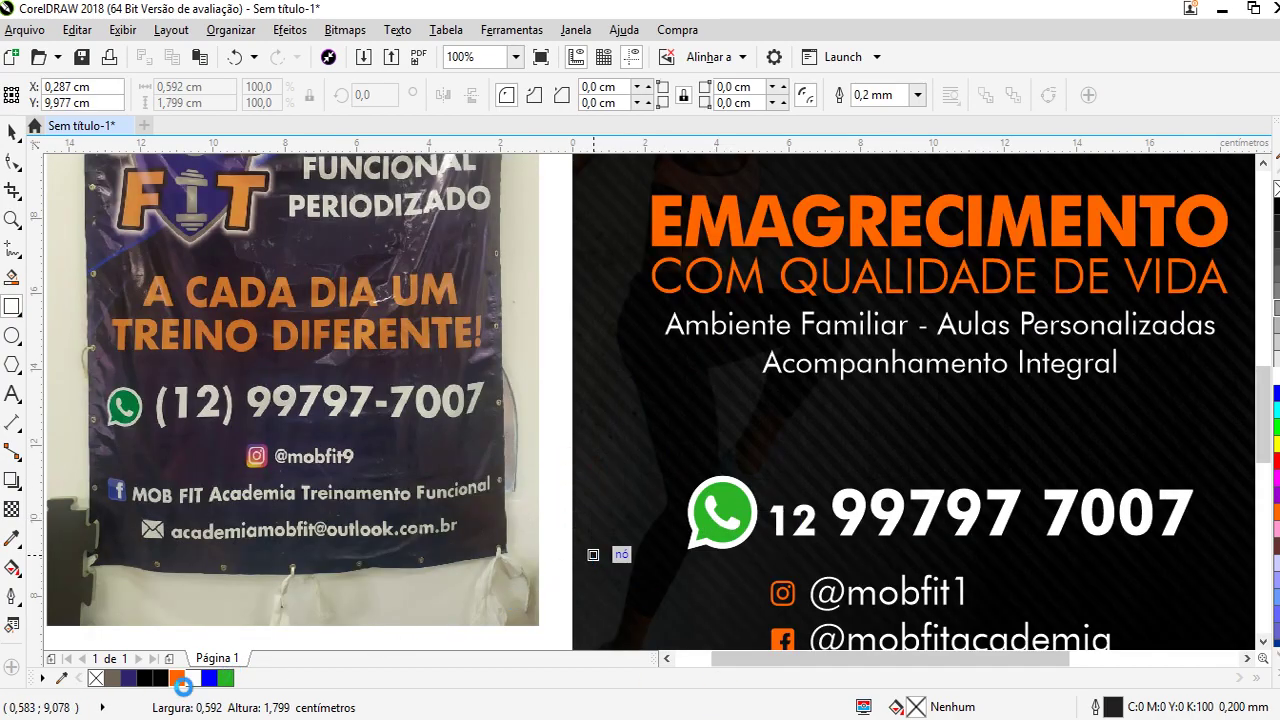
{"action": "left_click", "coordinate": [176, 679]}
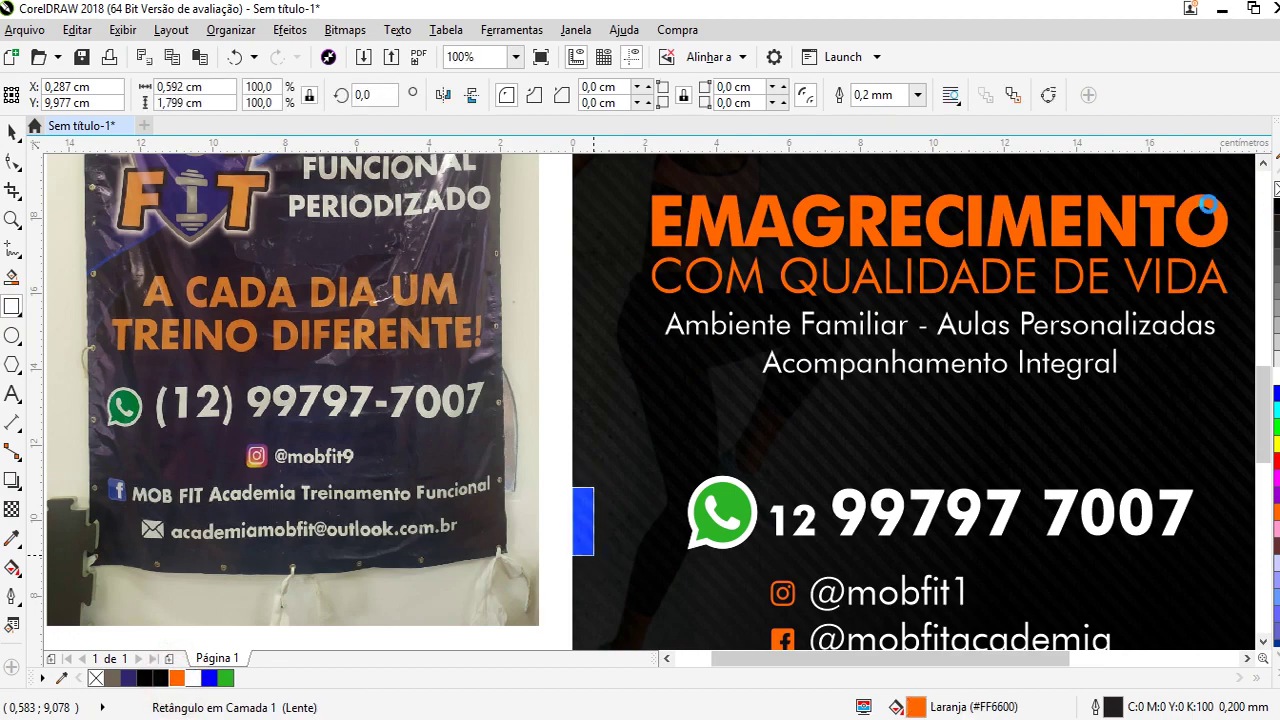
{"action": "right_click", "coordinate": [1274, 212]}
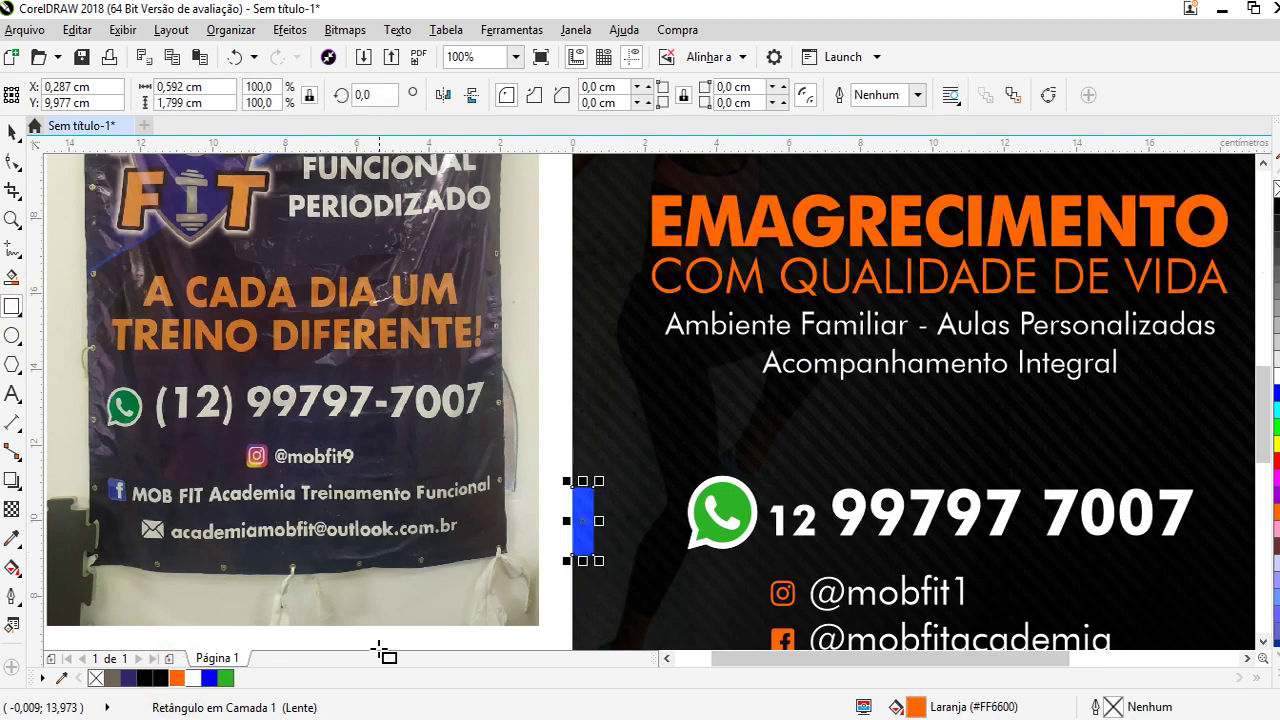
{"action": "left_click", "coordinate": [178, 679]}
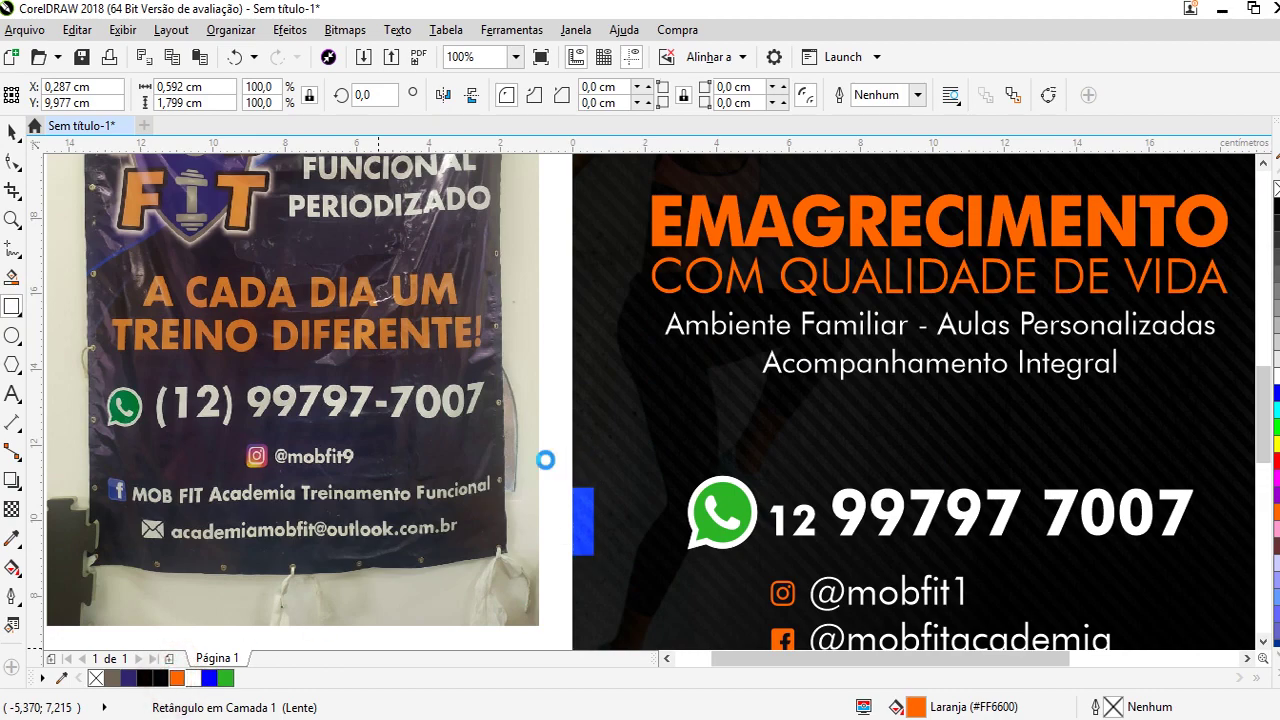